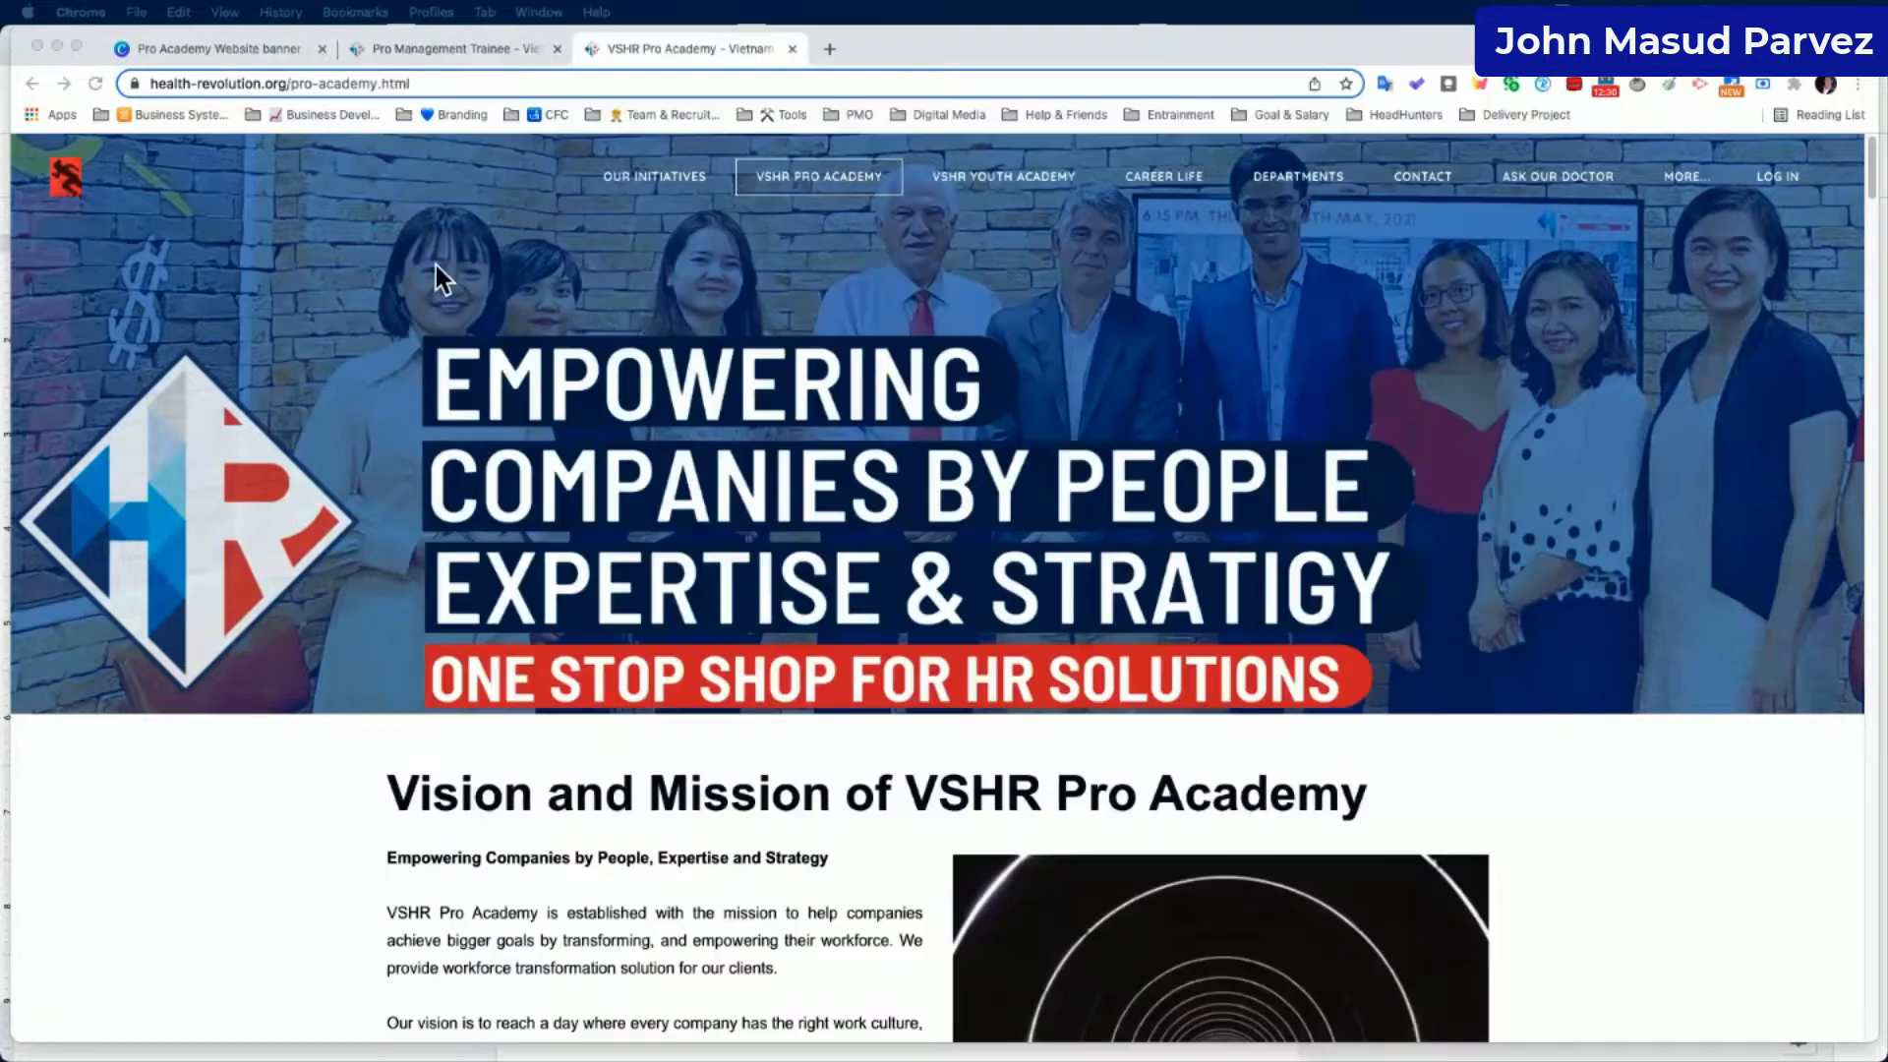
Compare the live banners on the Pro Management Trainee and VSHR Pro Academy pages with the banner design in Canva.
{"action": "left_click", "coordinate": [441, 41]}
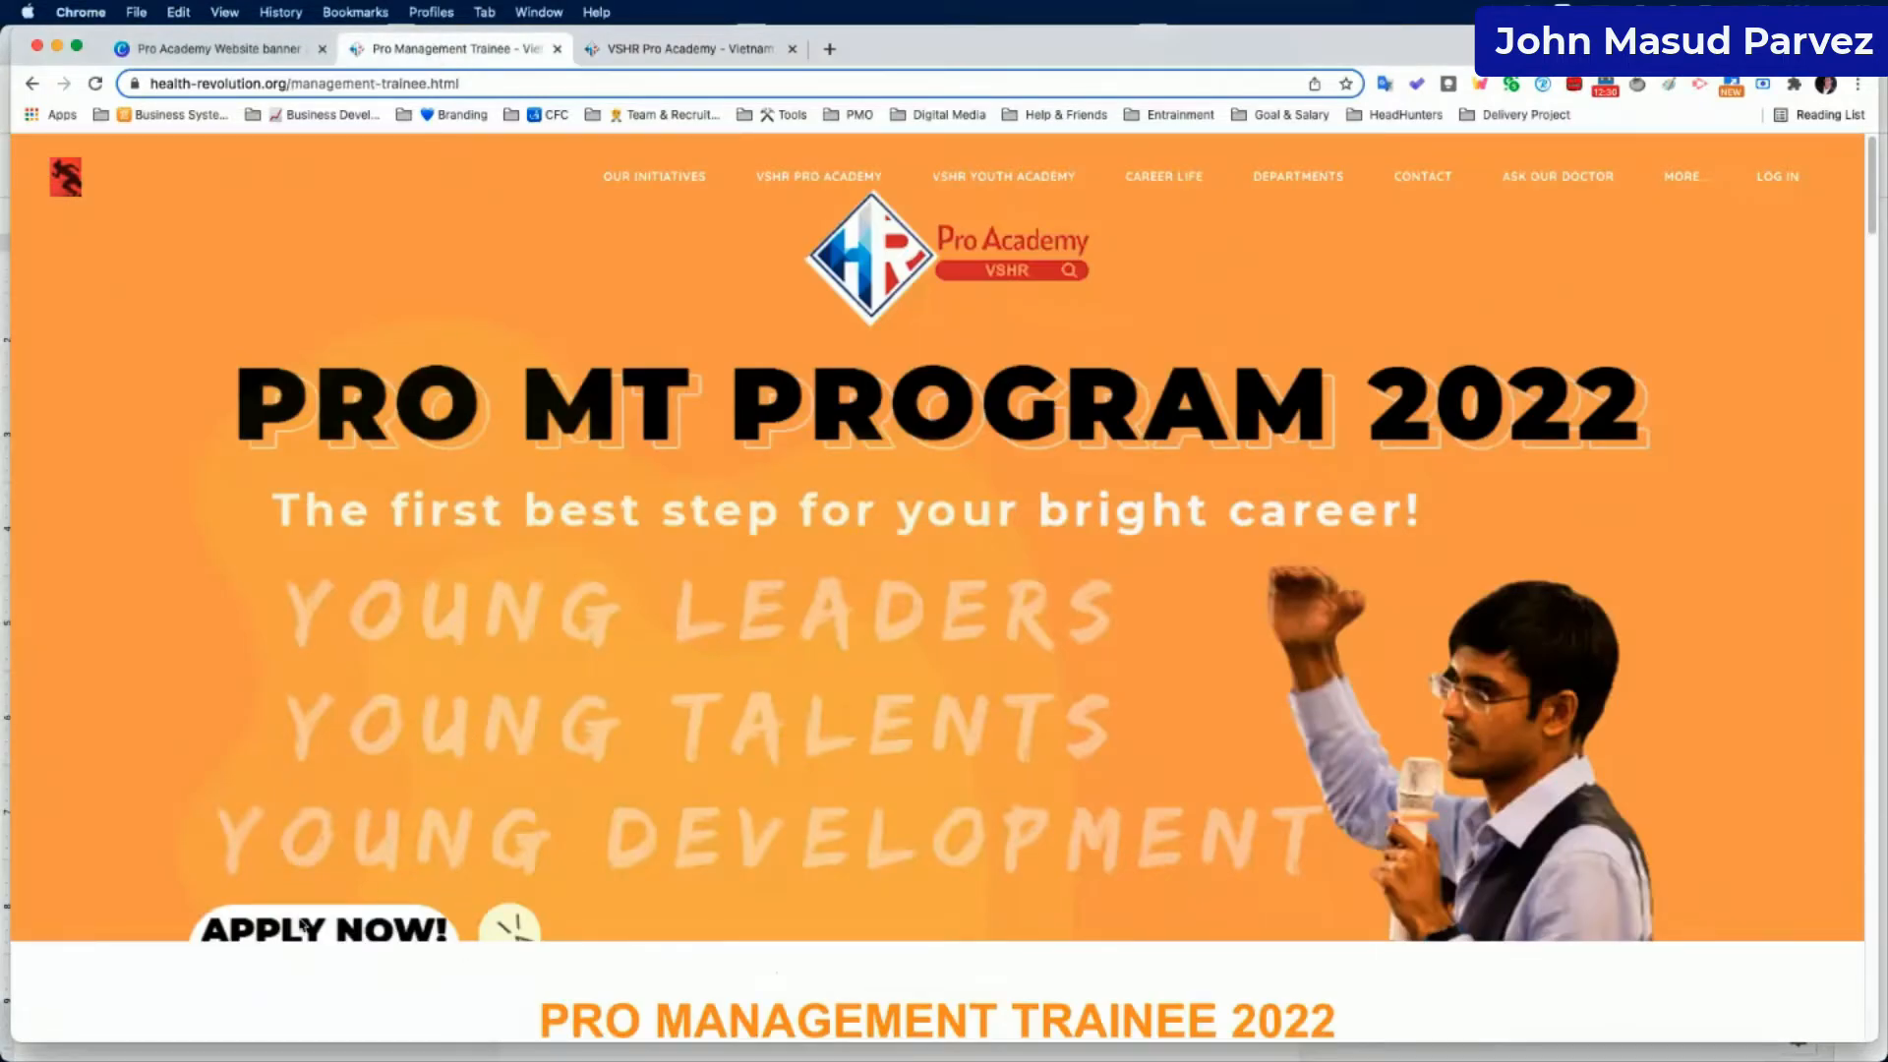
{"action": "scroll", "coordinate": [529, 860], "scroll_direction": "down", "scroll_amount": 3}
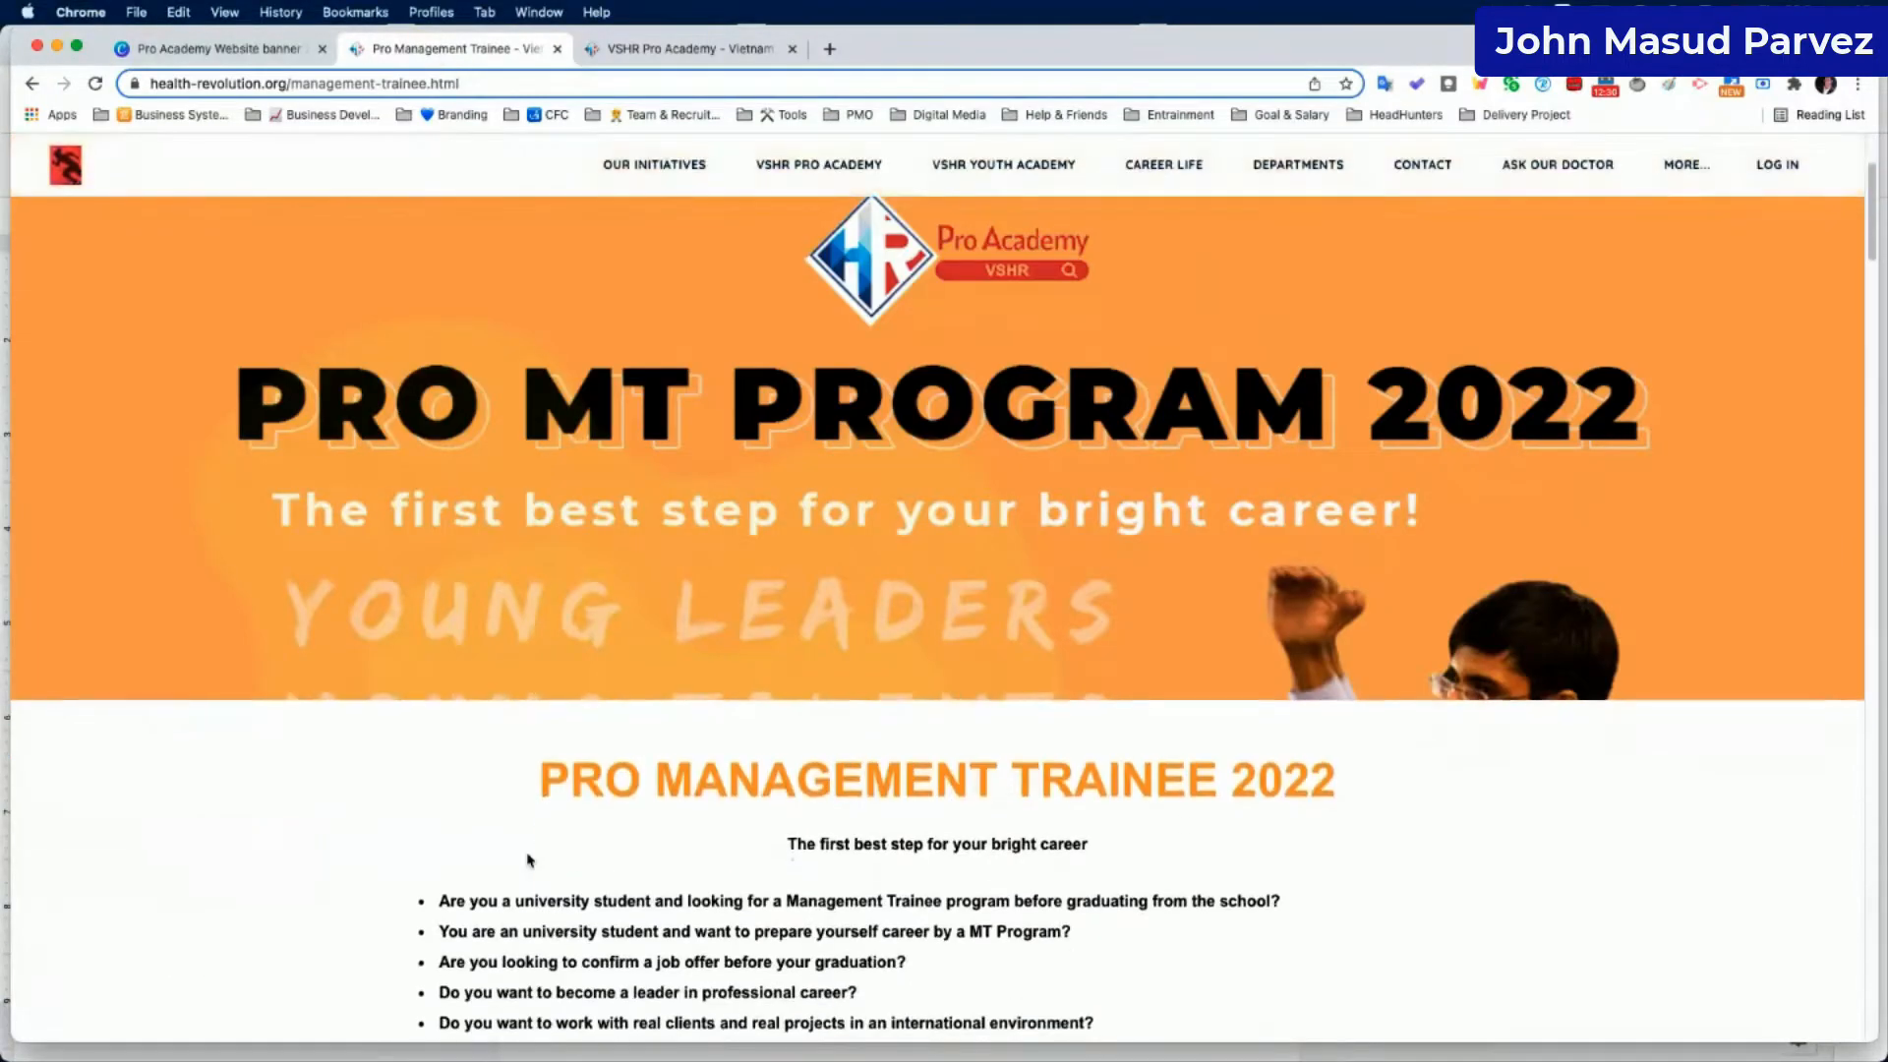
{"action": "scroll", "coordinate": [529, 861], "scroll_direction": "up", "scroll_amount": 3}
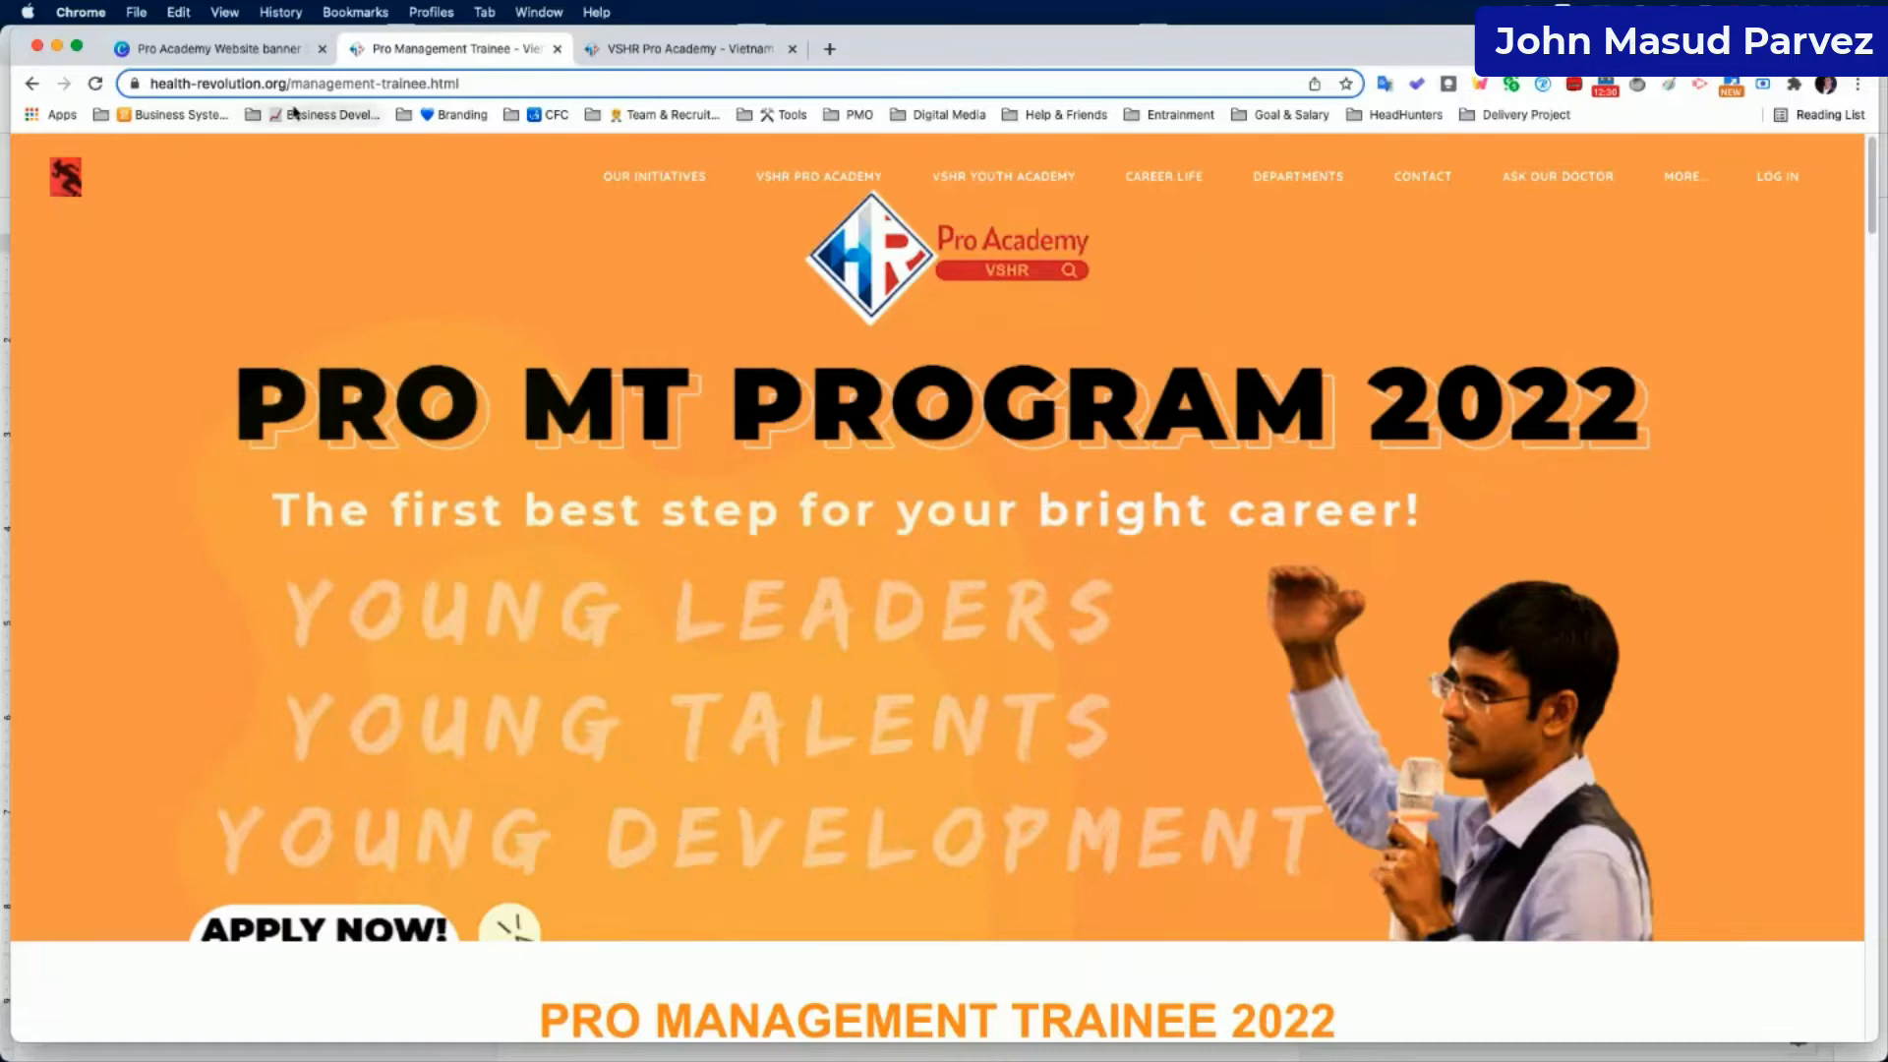
{"action": "left_click", "coordinate": [236, 57]}
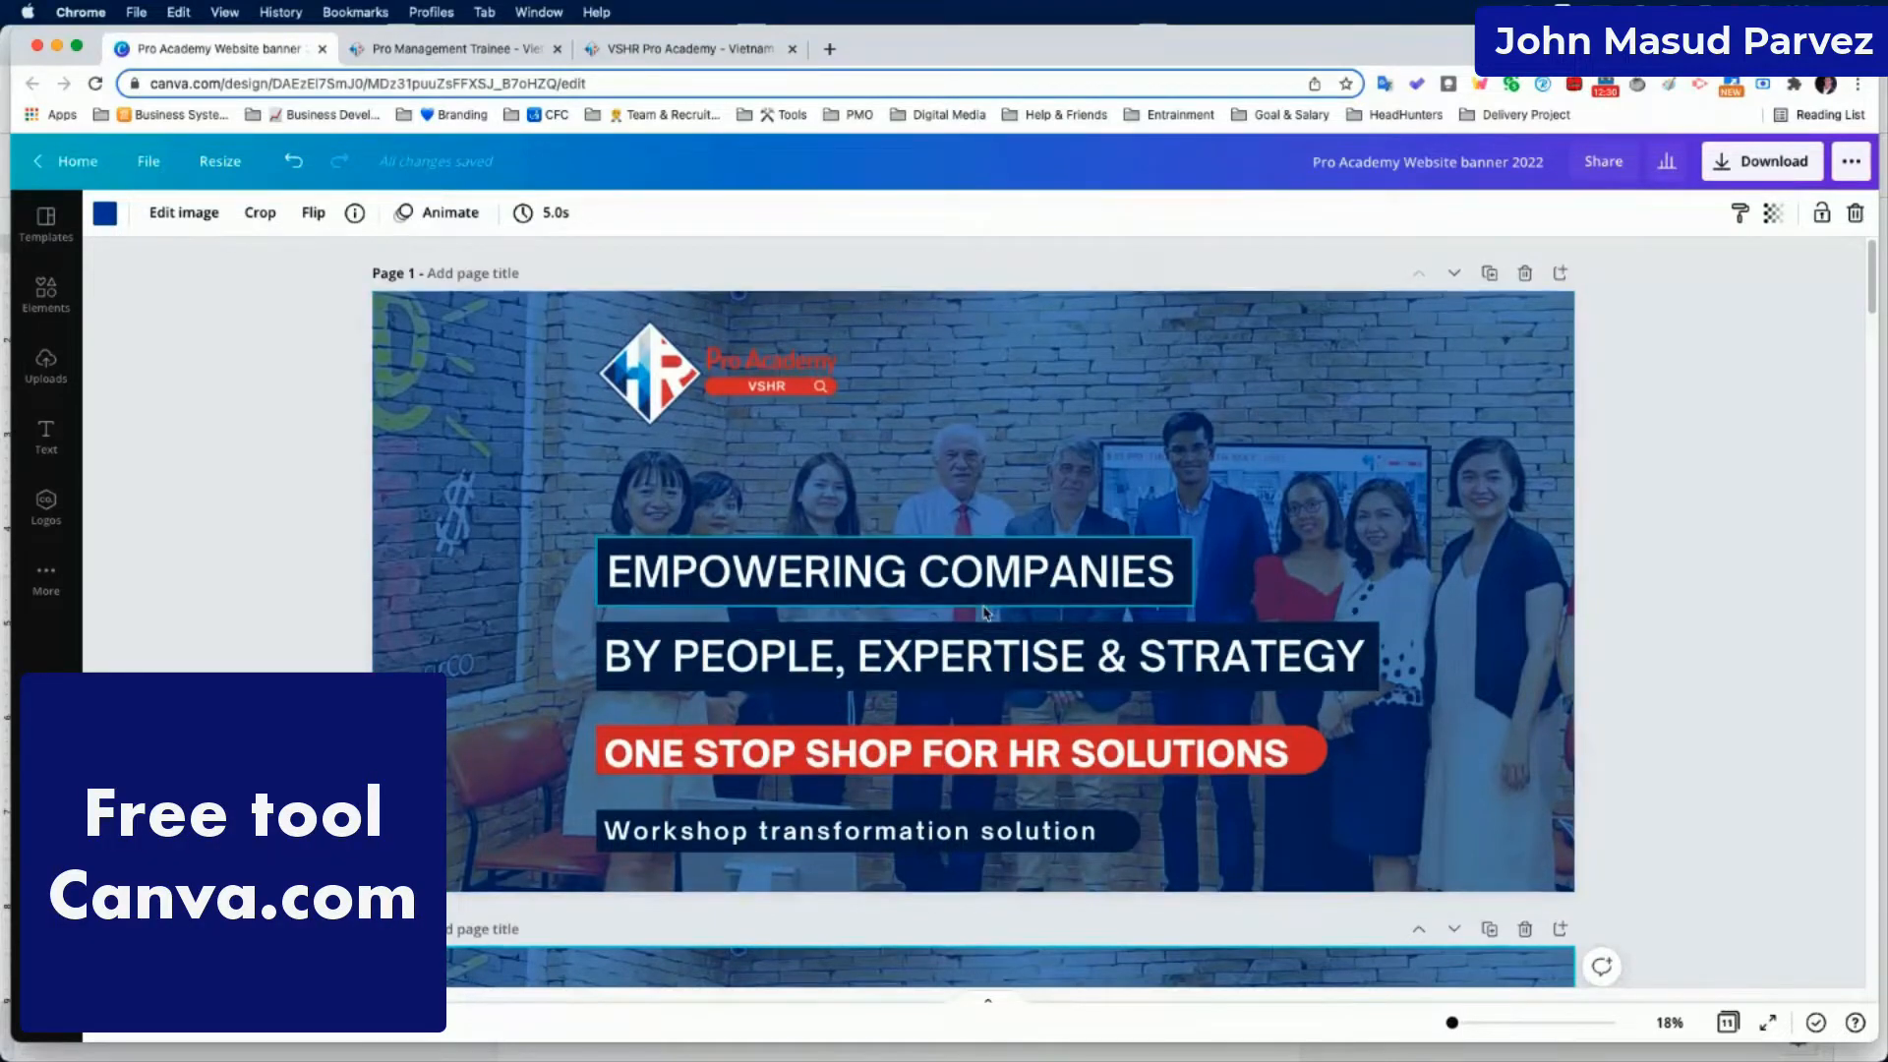
{"action": "scroll", "coordinate": [984, 614], "scroll_direction": "down", "scroll_amount": 10}
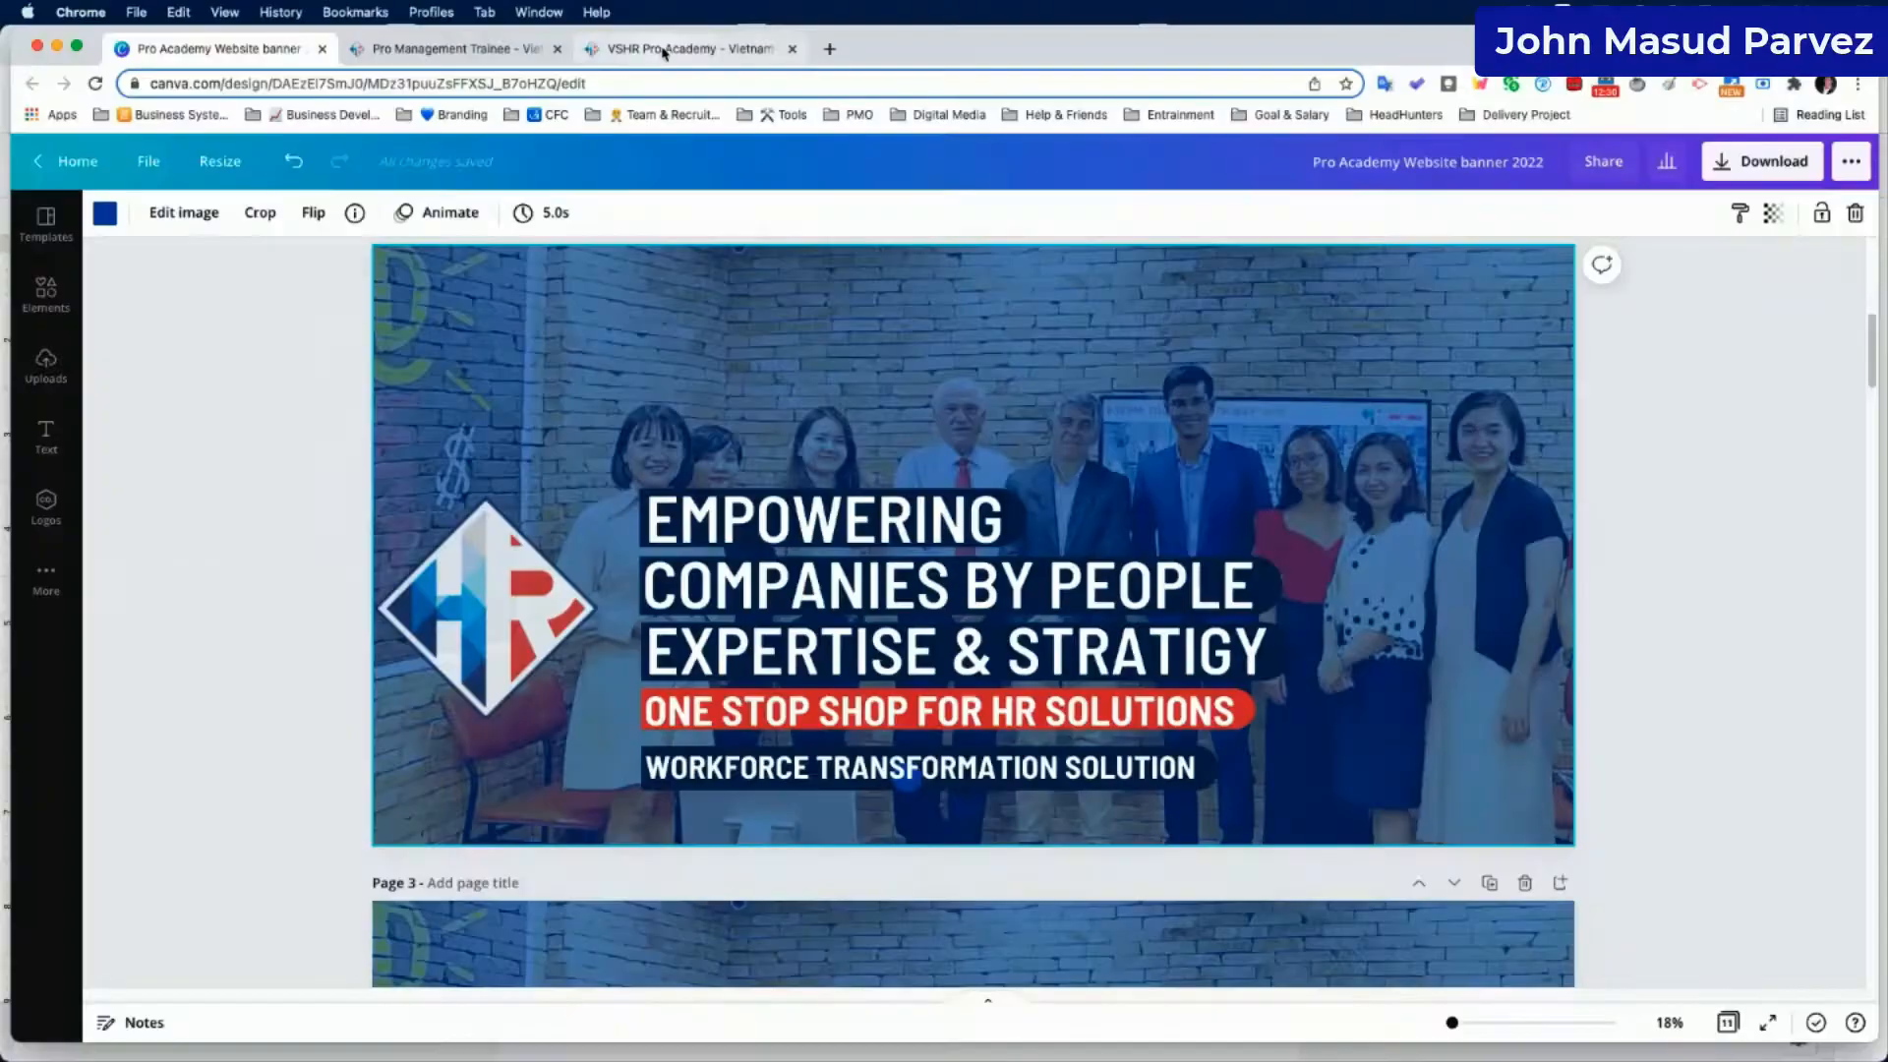
{"action": "left_click", "coordinate": [665, 52]}
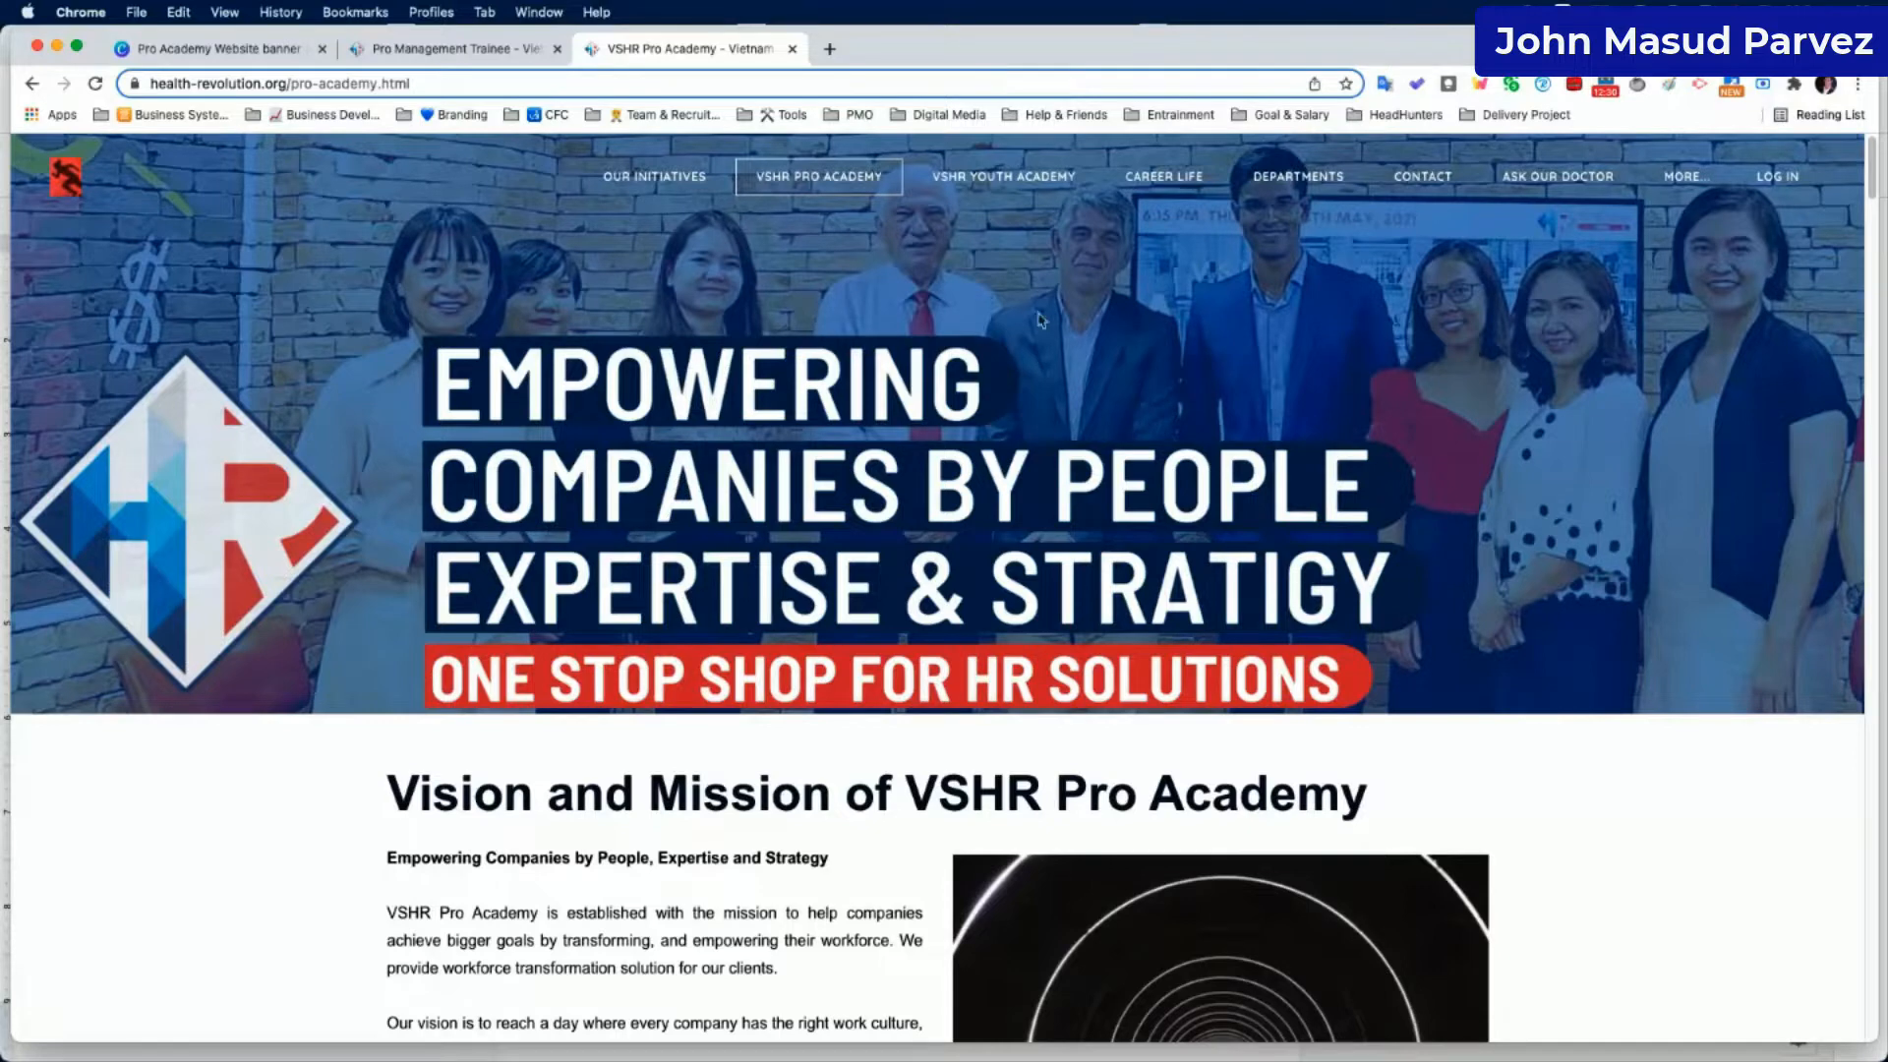
{"action": "left_click", "coordinate": [482, 55]}
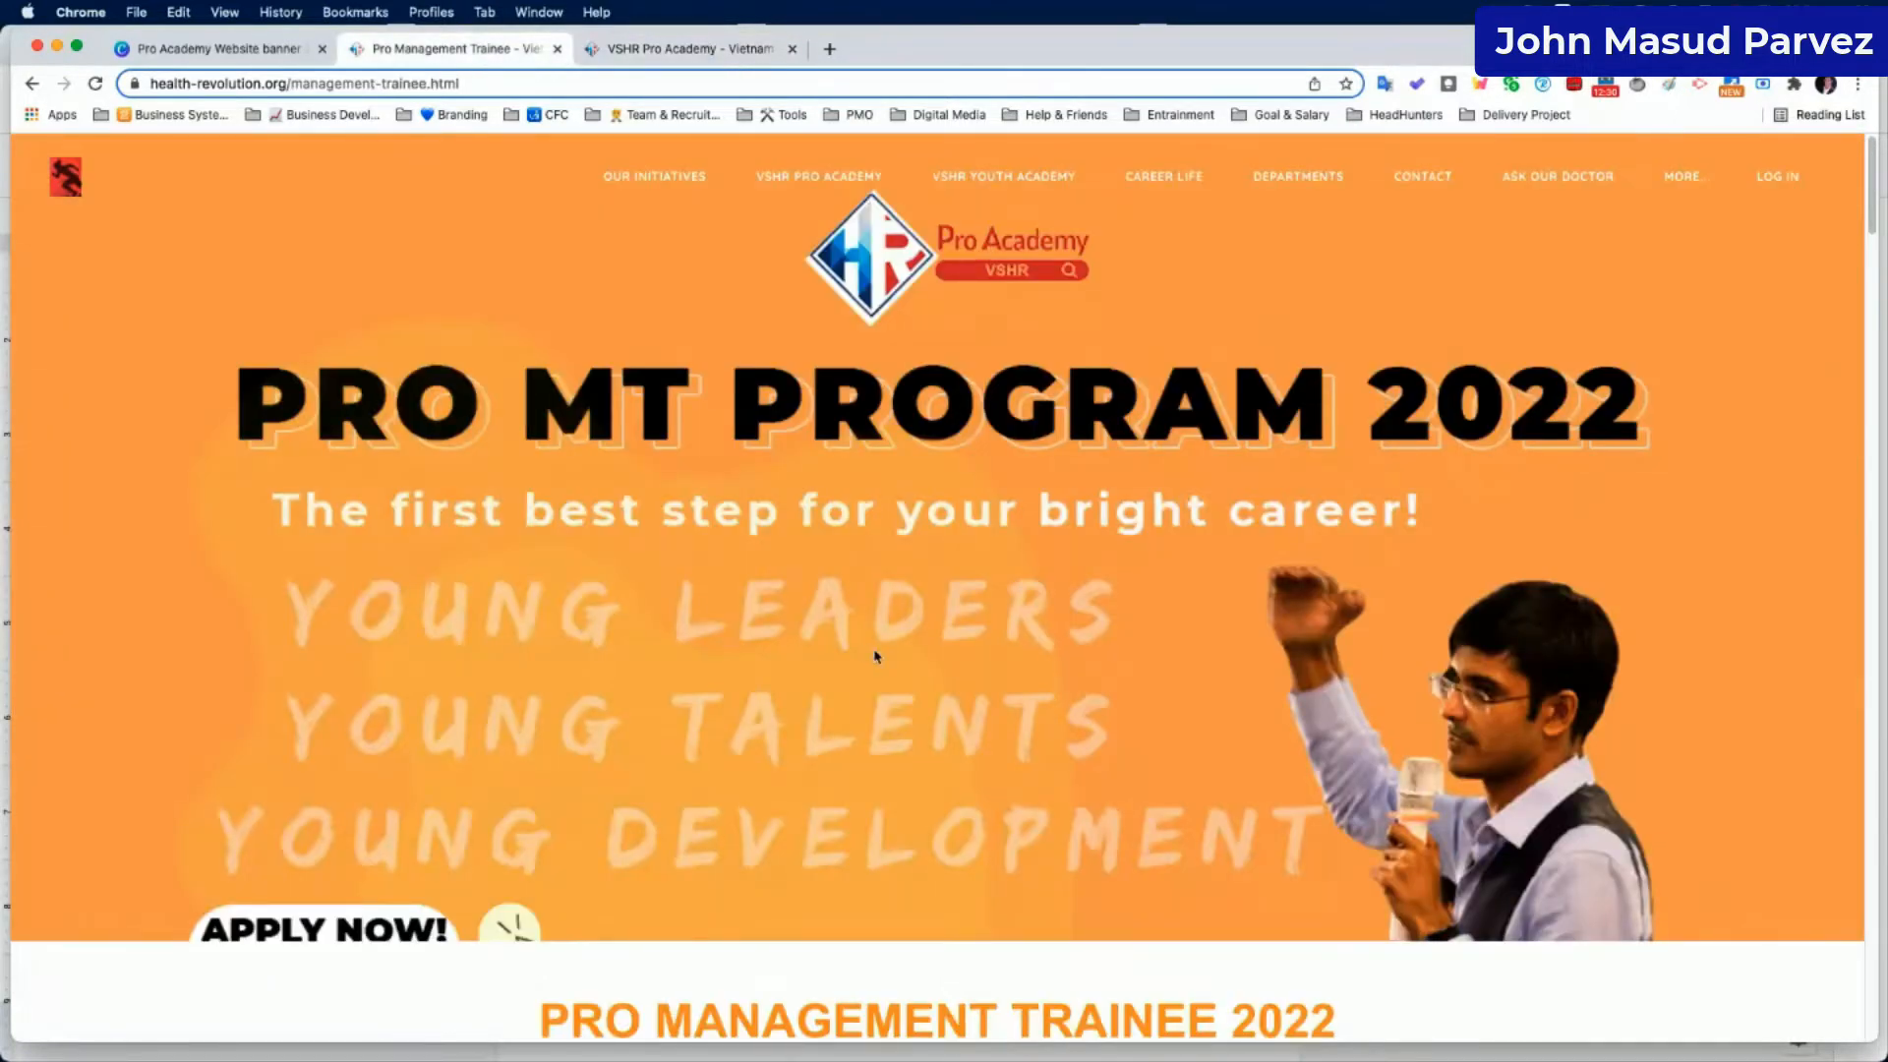
{"action": "scroll", "coordinate": [876, 656], "scroll_direction": "down", "scroll_amount": 2}
{"action": "scroll", "coordinate": [876, 656], "scroll_direction": "down", "scroll_amount": 2}
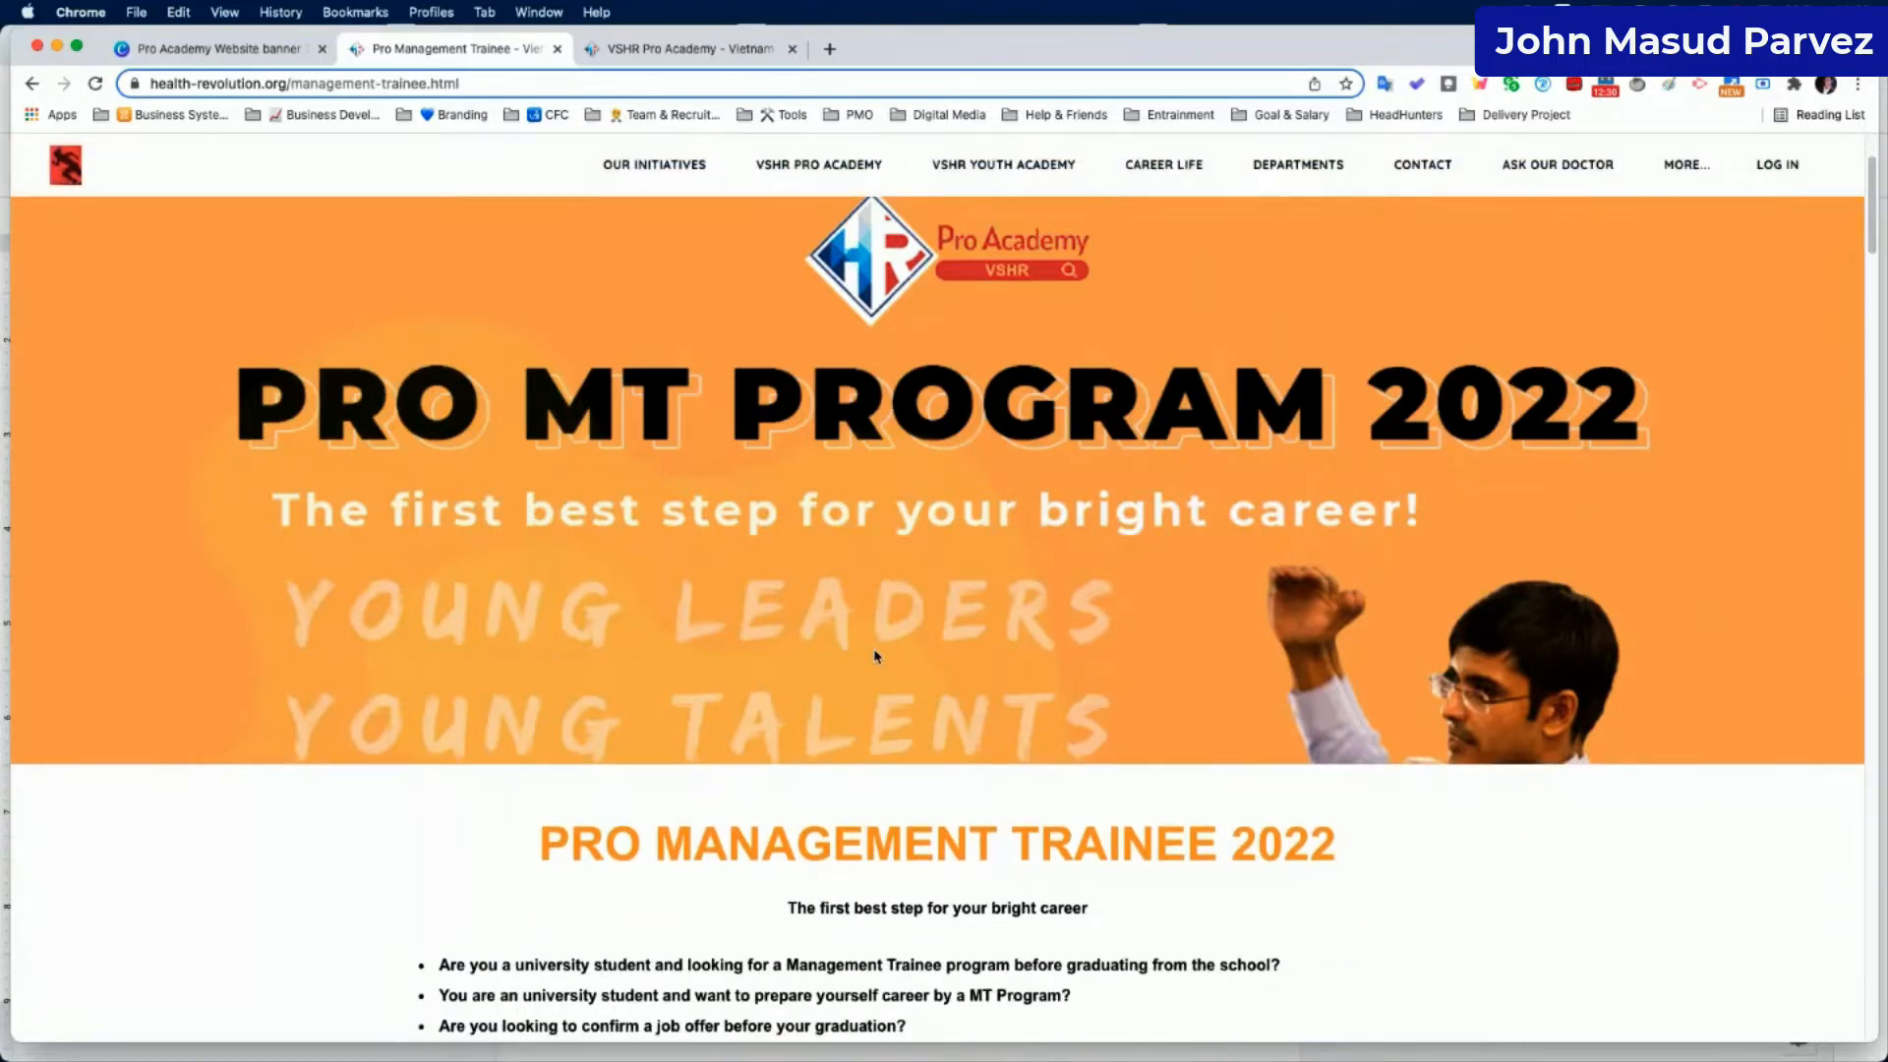
{"action": "scroll", "coordinate": [815, 622], "scroll_direction": "up", "scroll_amount": 4}
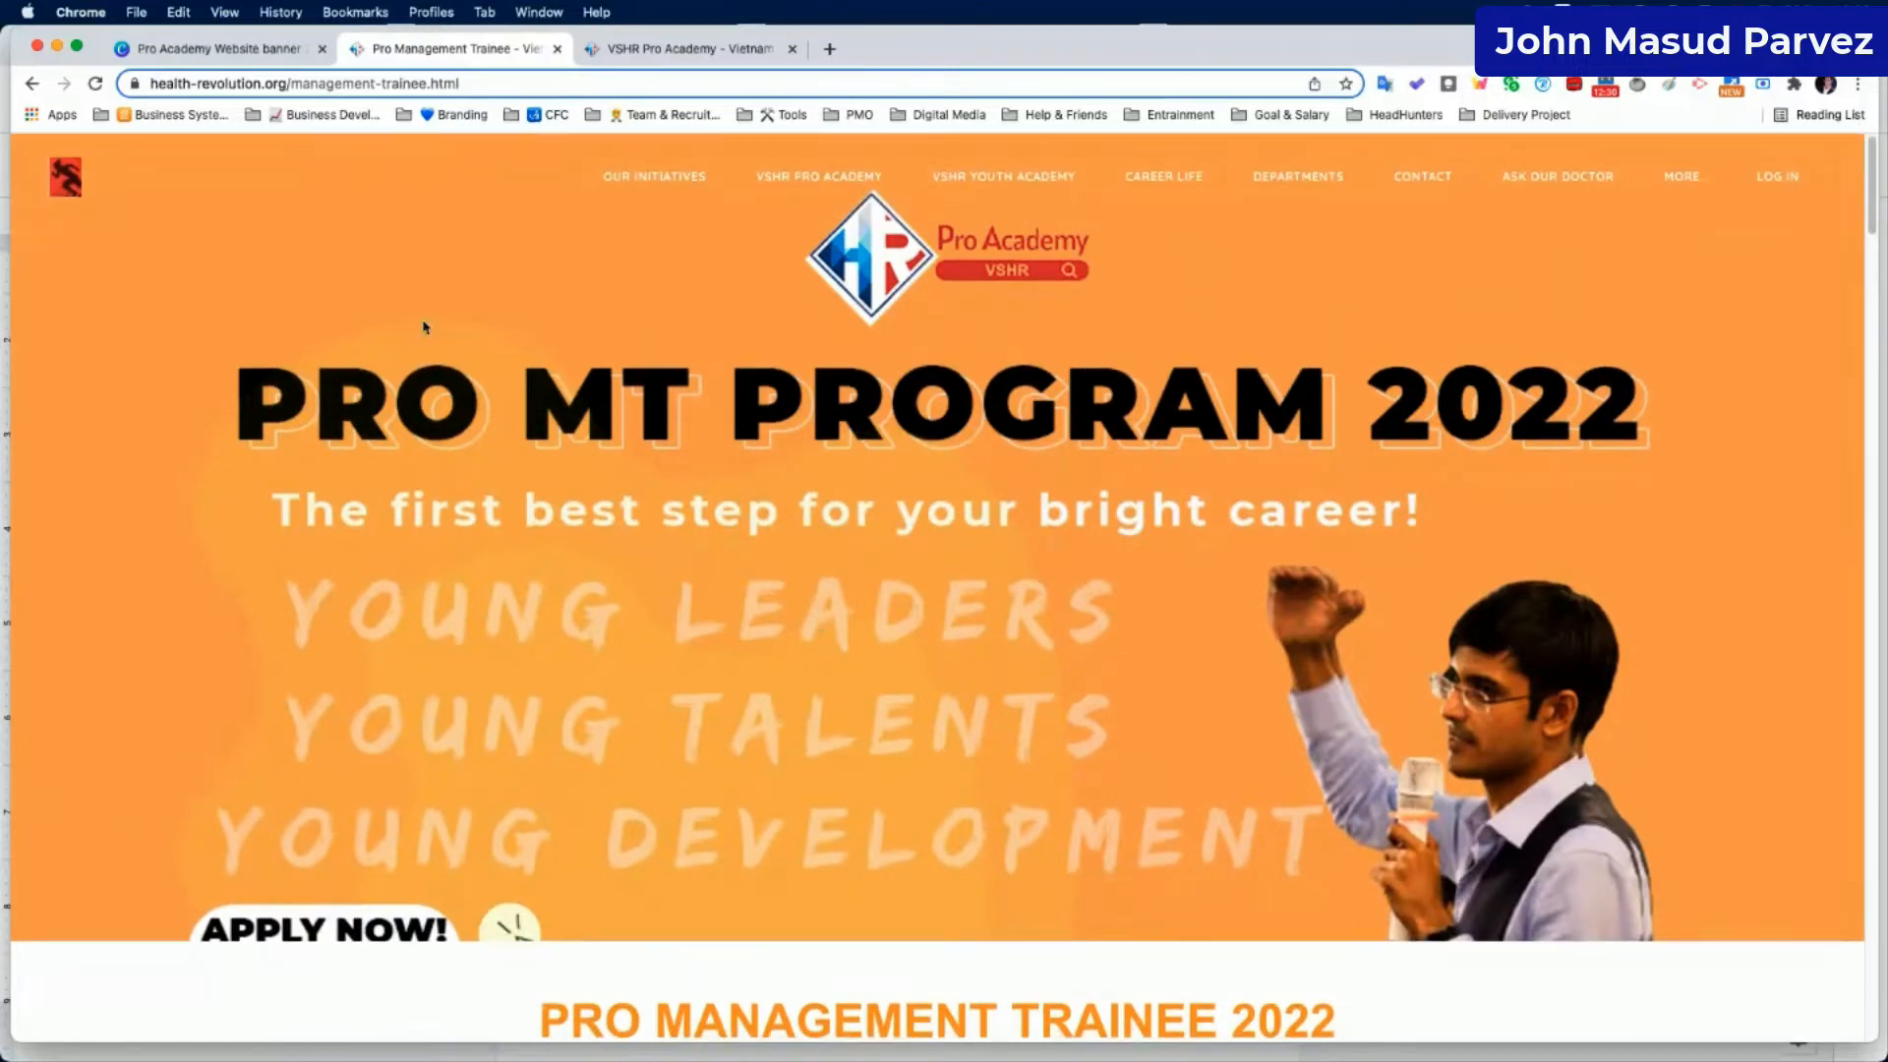
{"action": "left_click", "coordinate": [224, 48]}
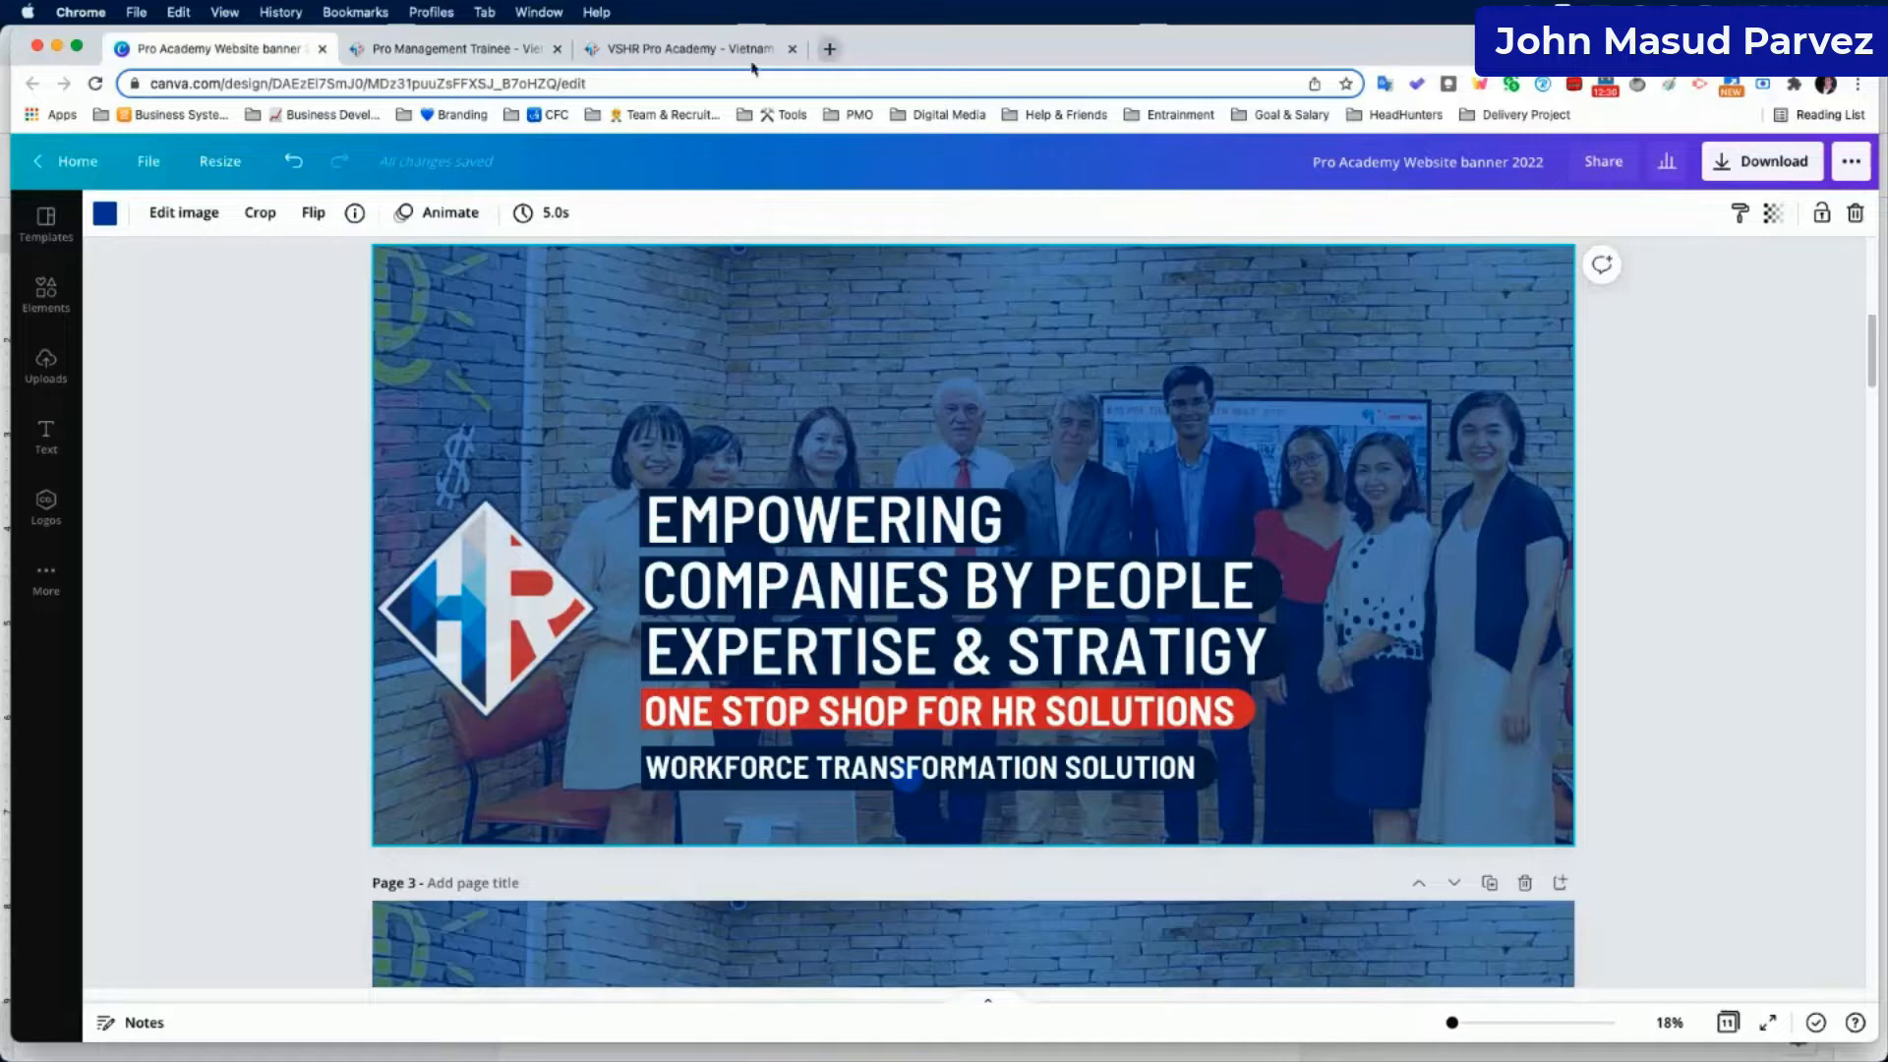
{"action": "left_click", "coordinate": [688, 49]}
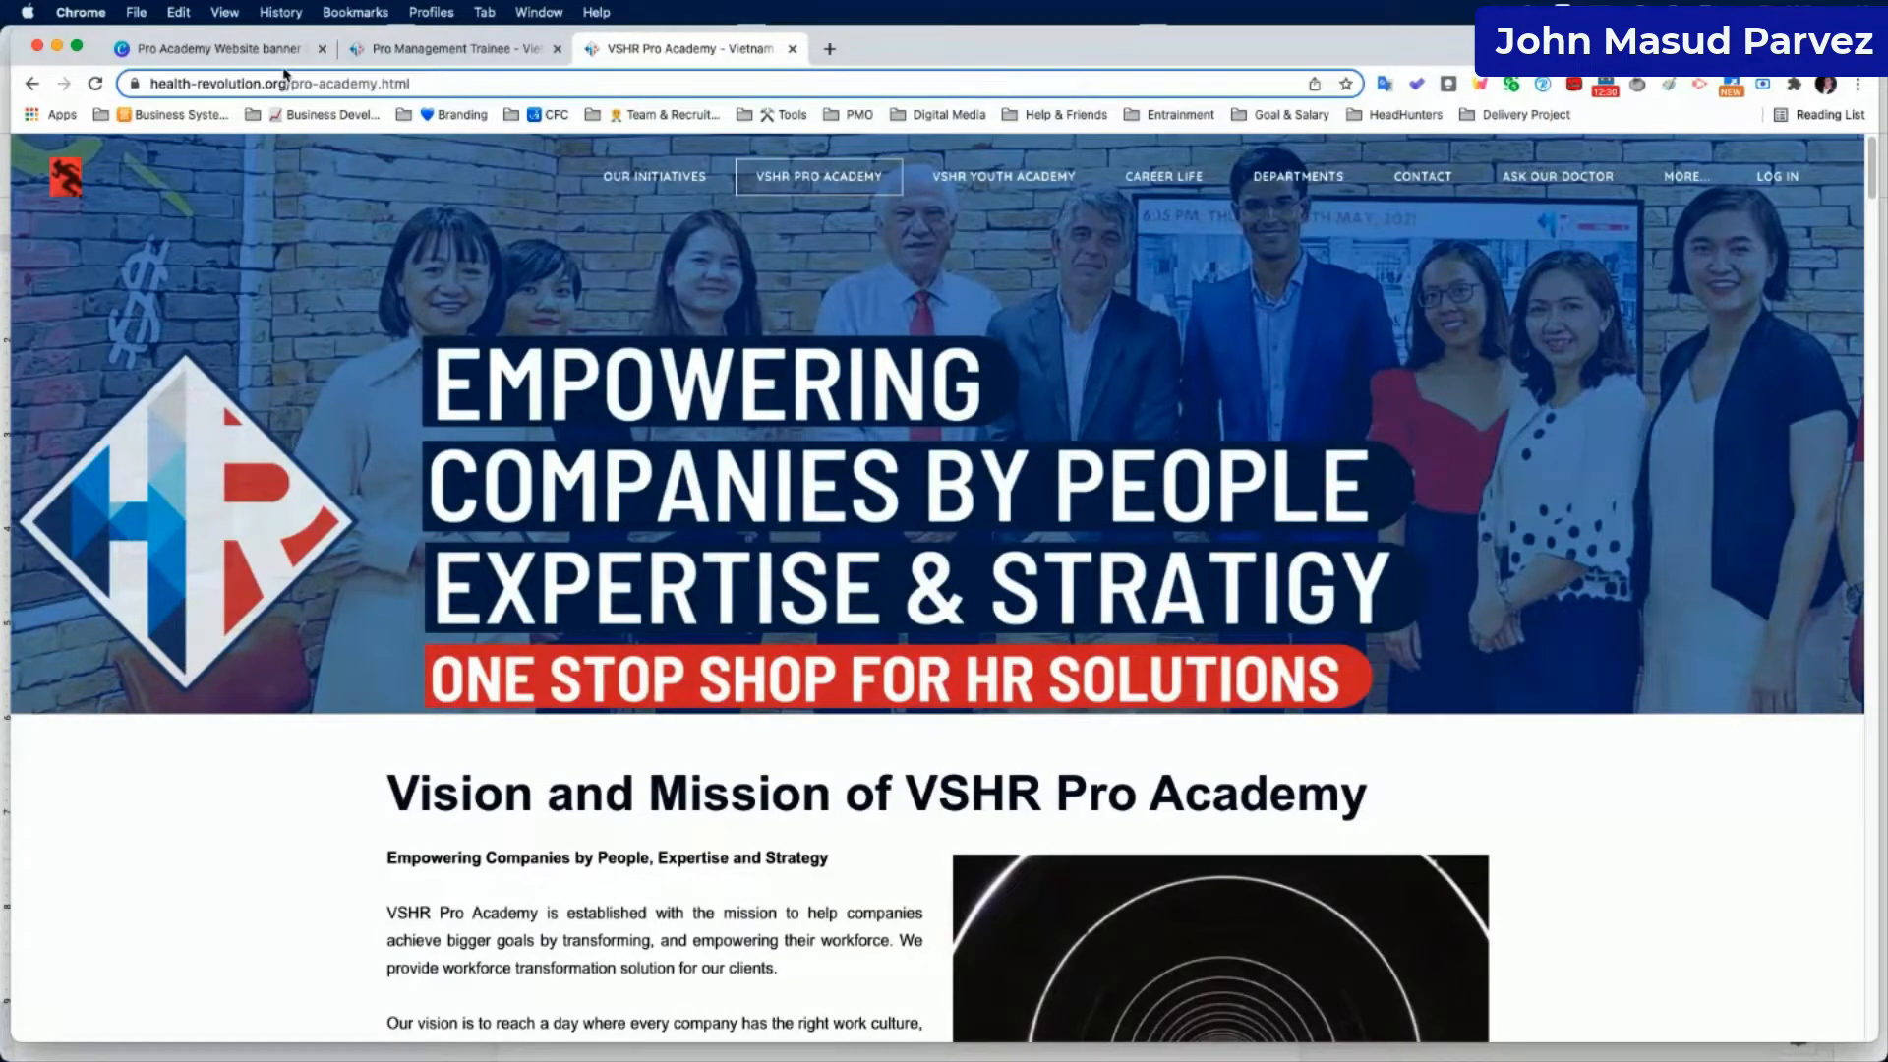
{"action": "mouse_move", "coordinate": [651, 678]}
{"action": "left_click", "coordinate": [226, 50]}
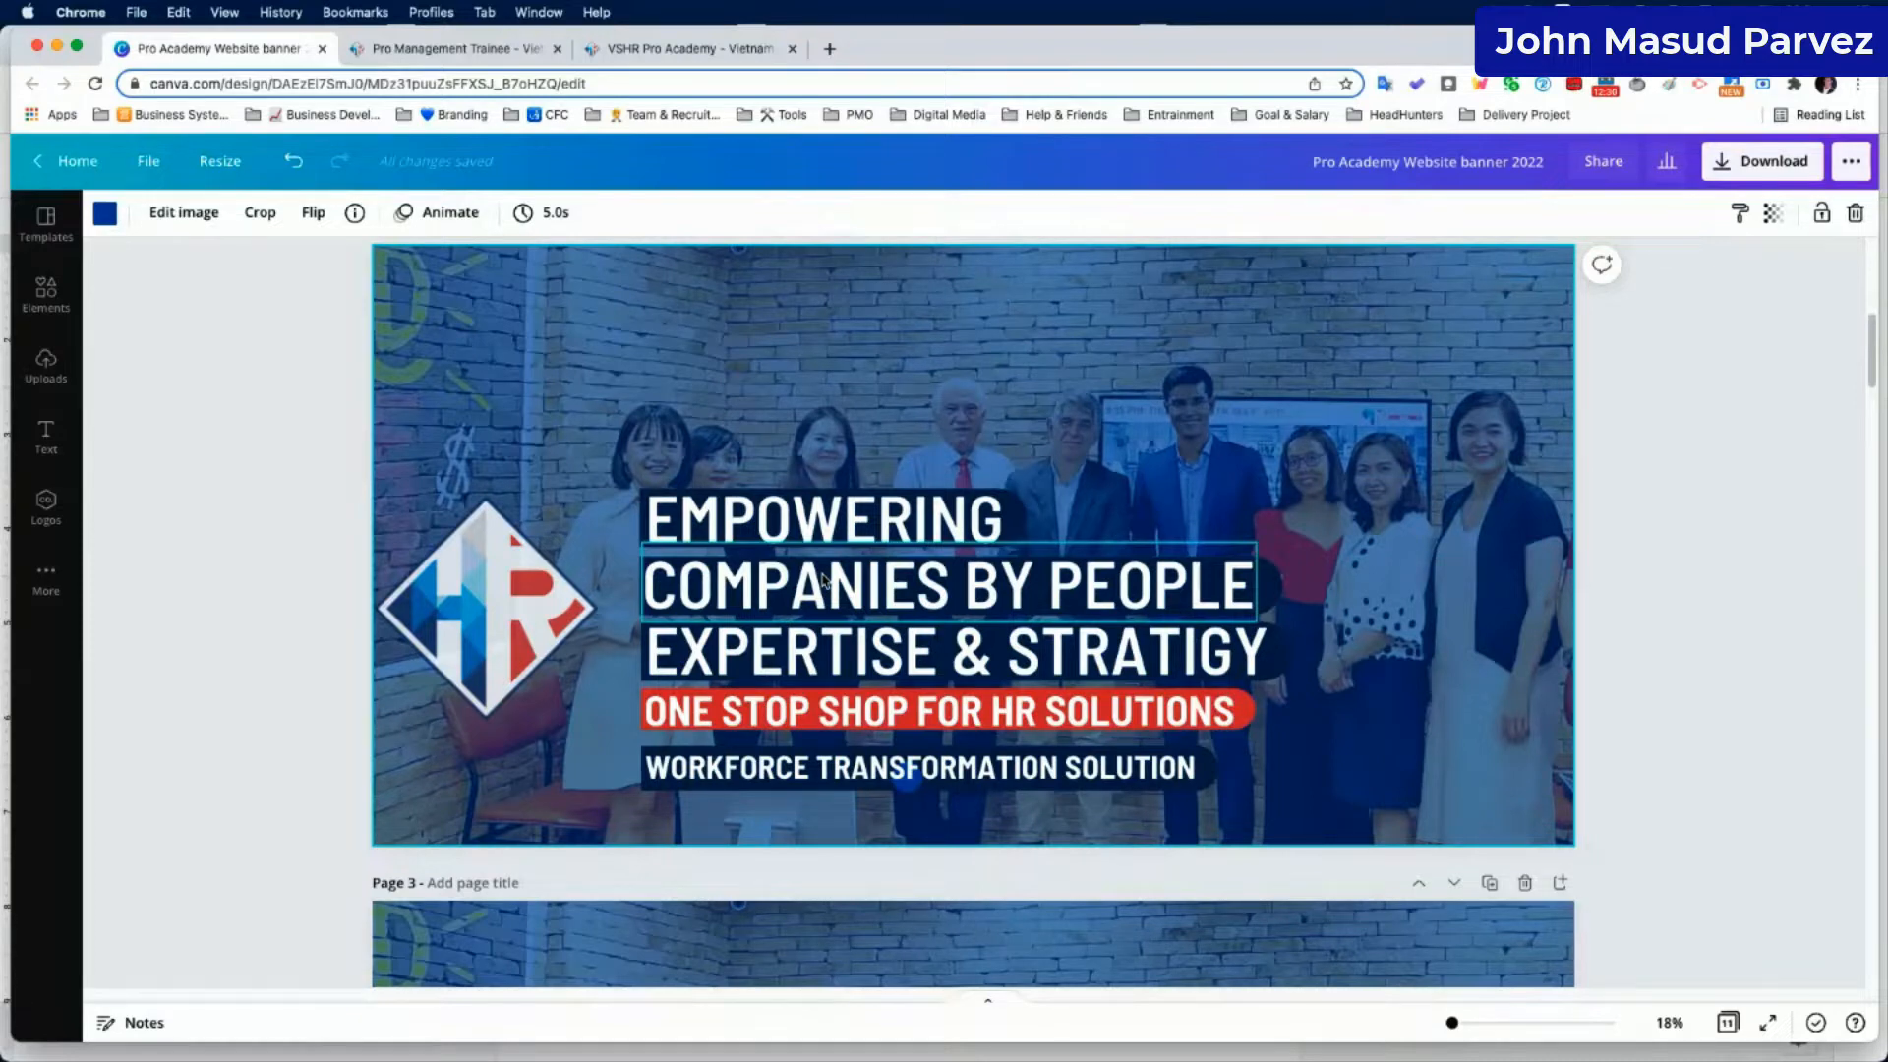
Examine the banner layouts on pages 2 to 4, including the white lines framing the text on page 3.
{"action": "scroll", "coordinate": [824, 580], "scroll_direction": "down", "scroll_amount": 5}
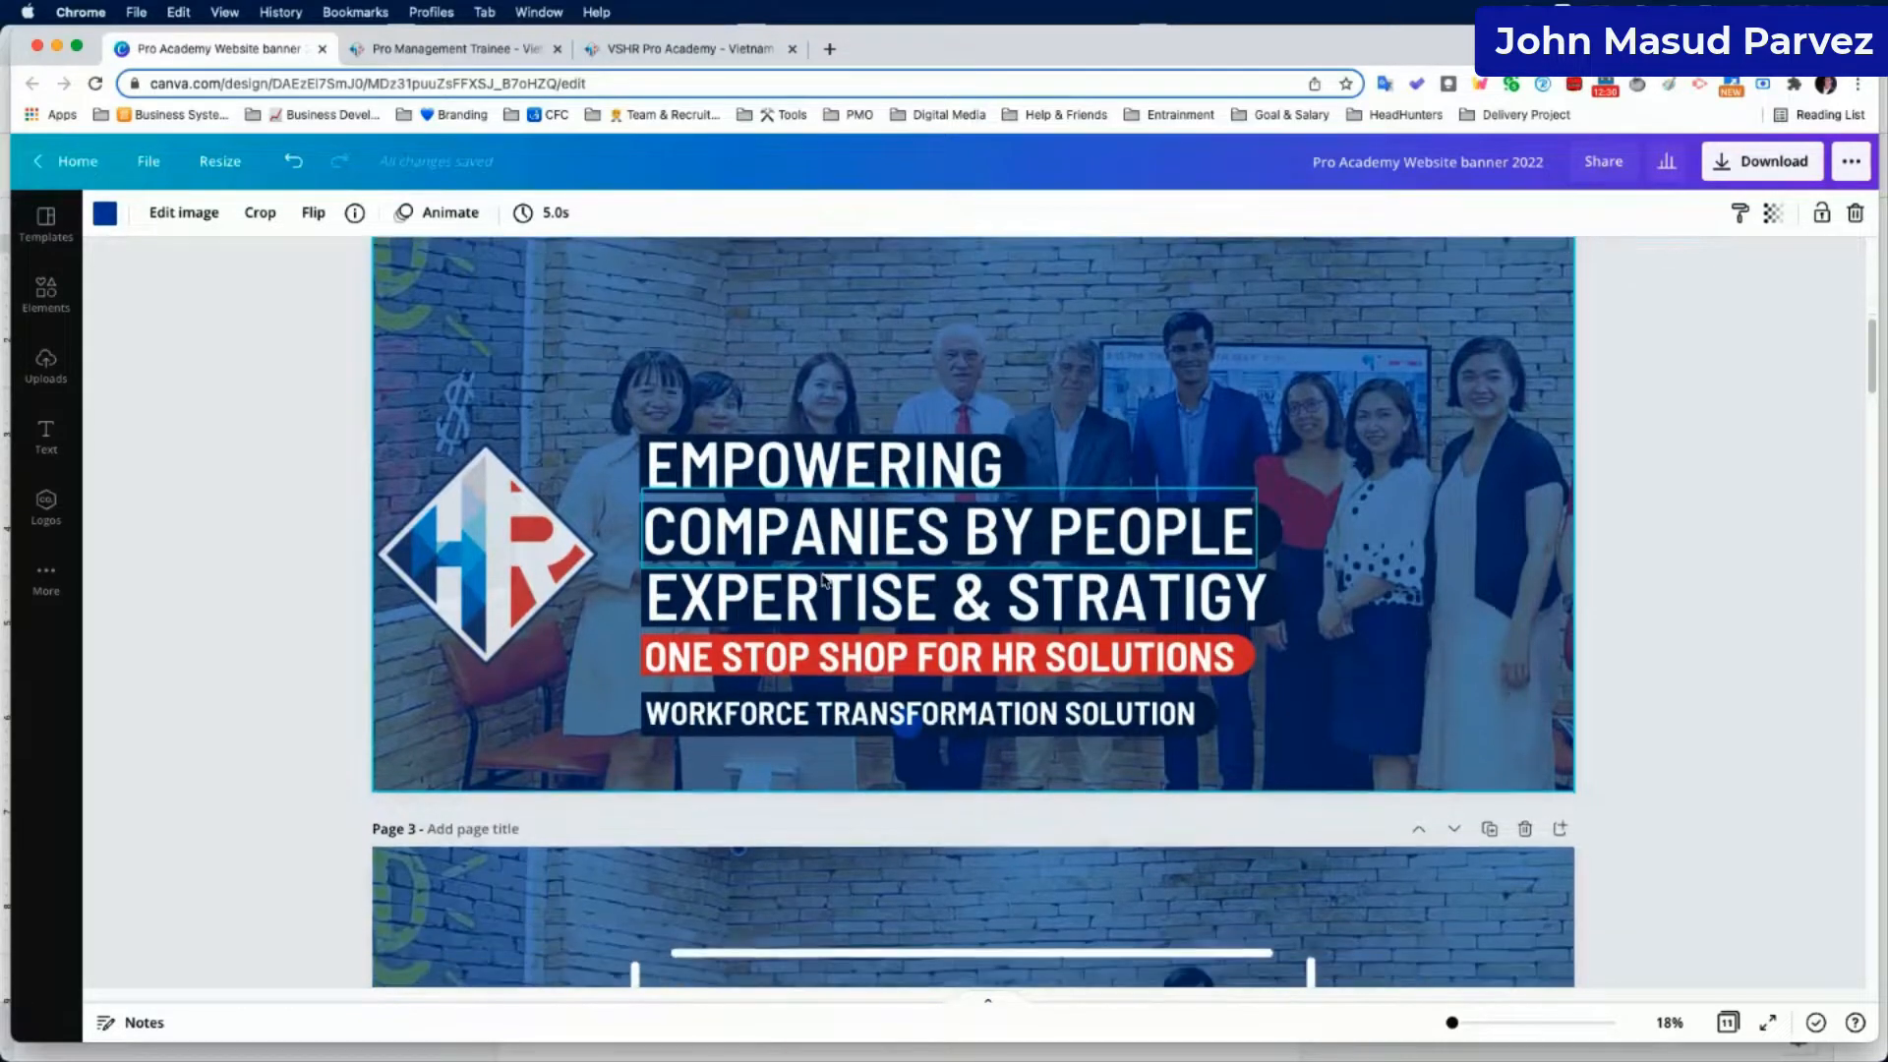
{"action": "scroll", "coordinate": [824, 580], "scroll_direction": "down", "scroll_amount": 2}
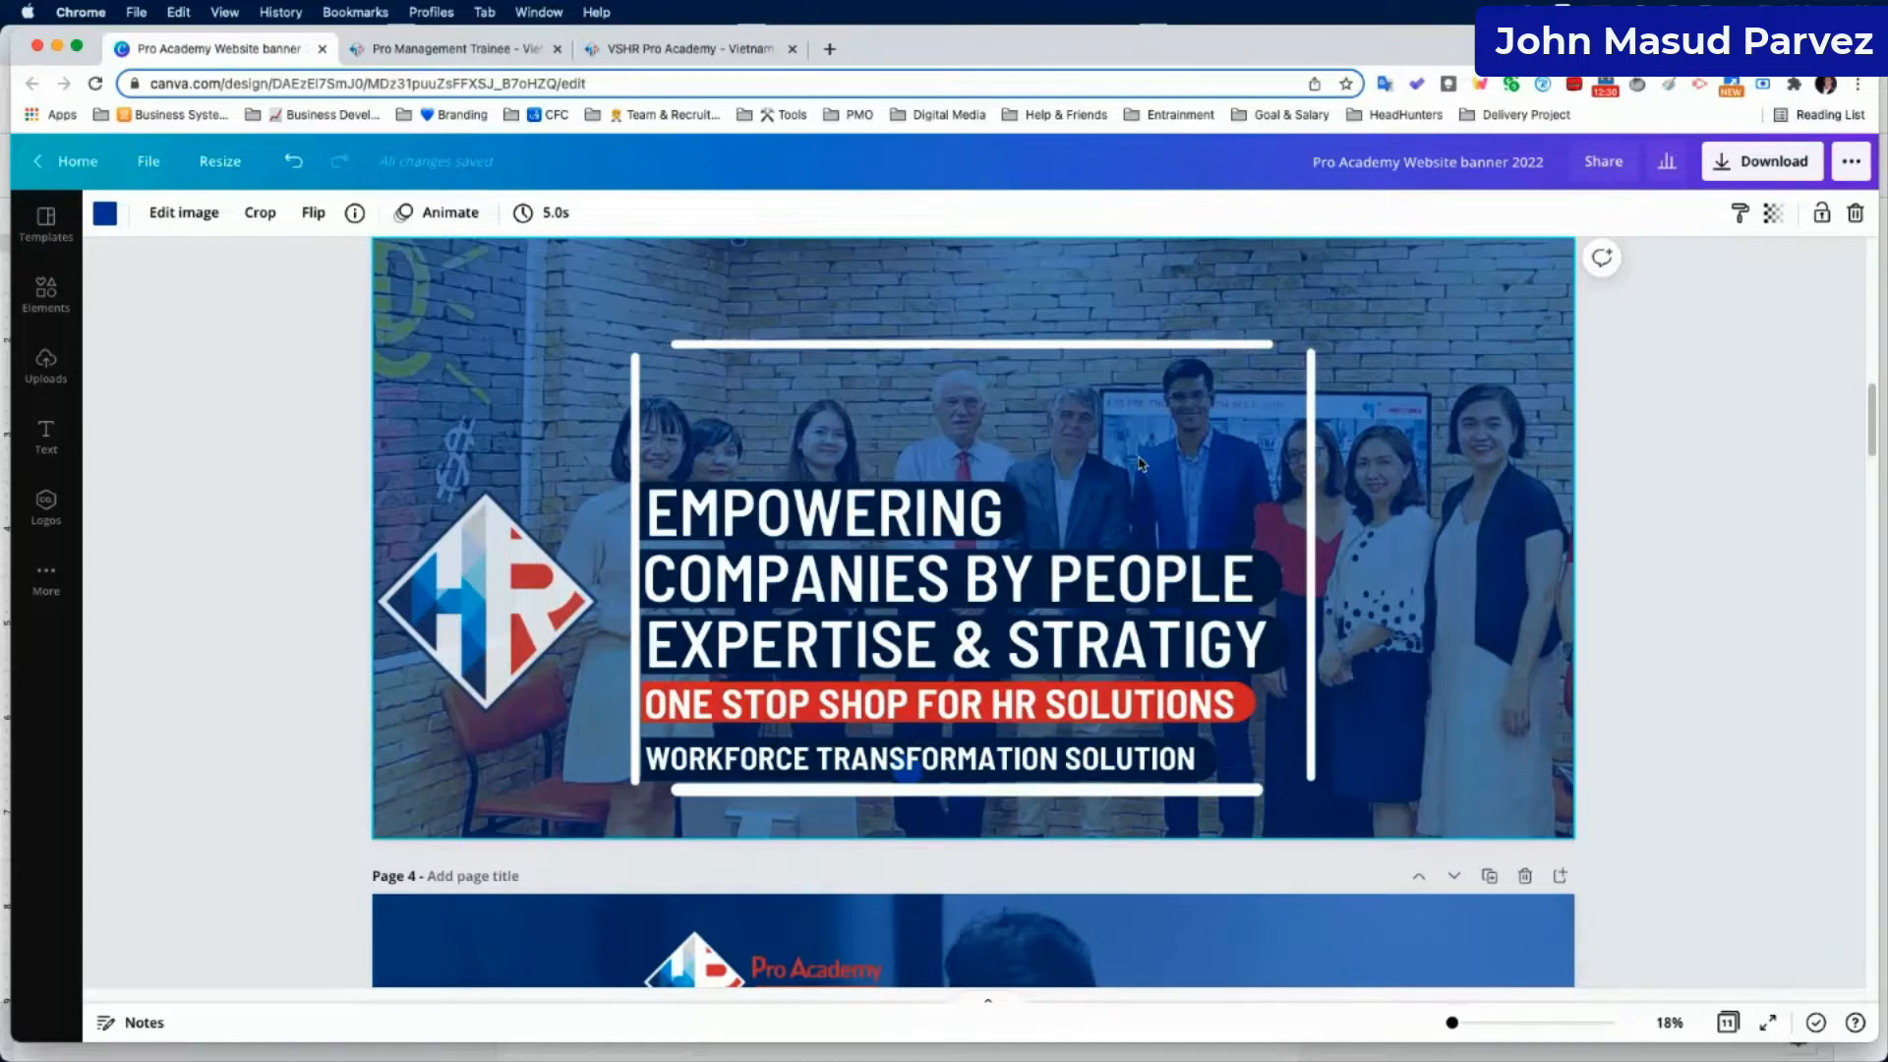
{"action": "scroll", "coordinate": [1138, 462], "scroll_direction": "up", "scroll_amount": 5}
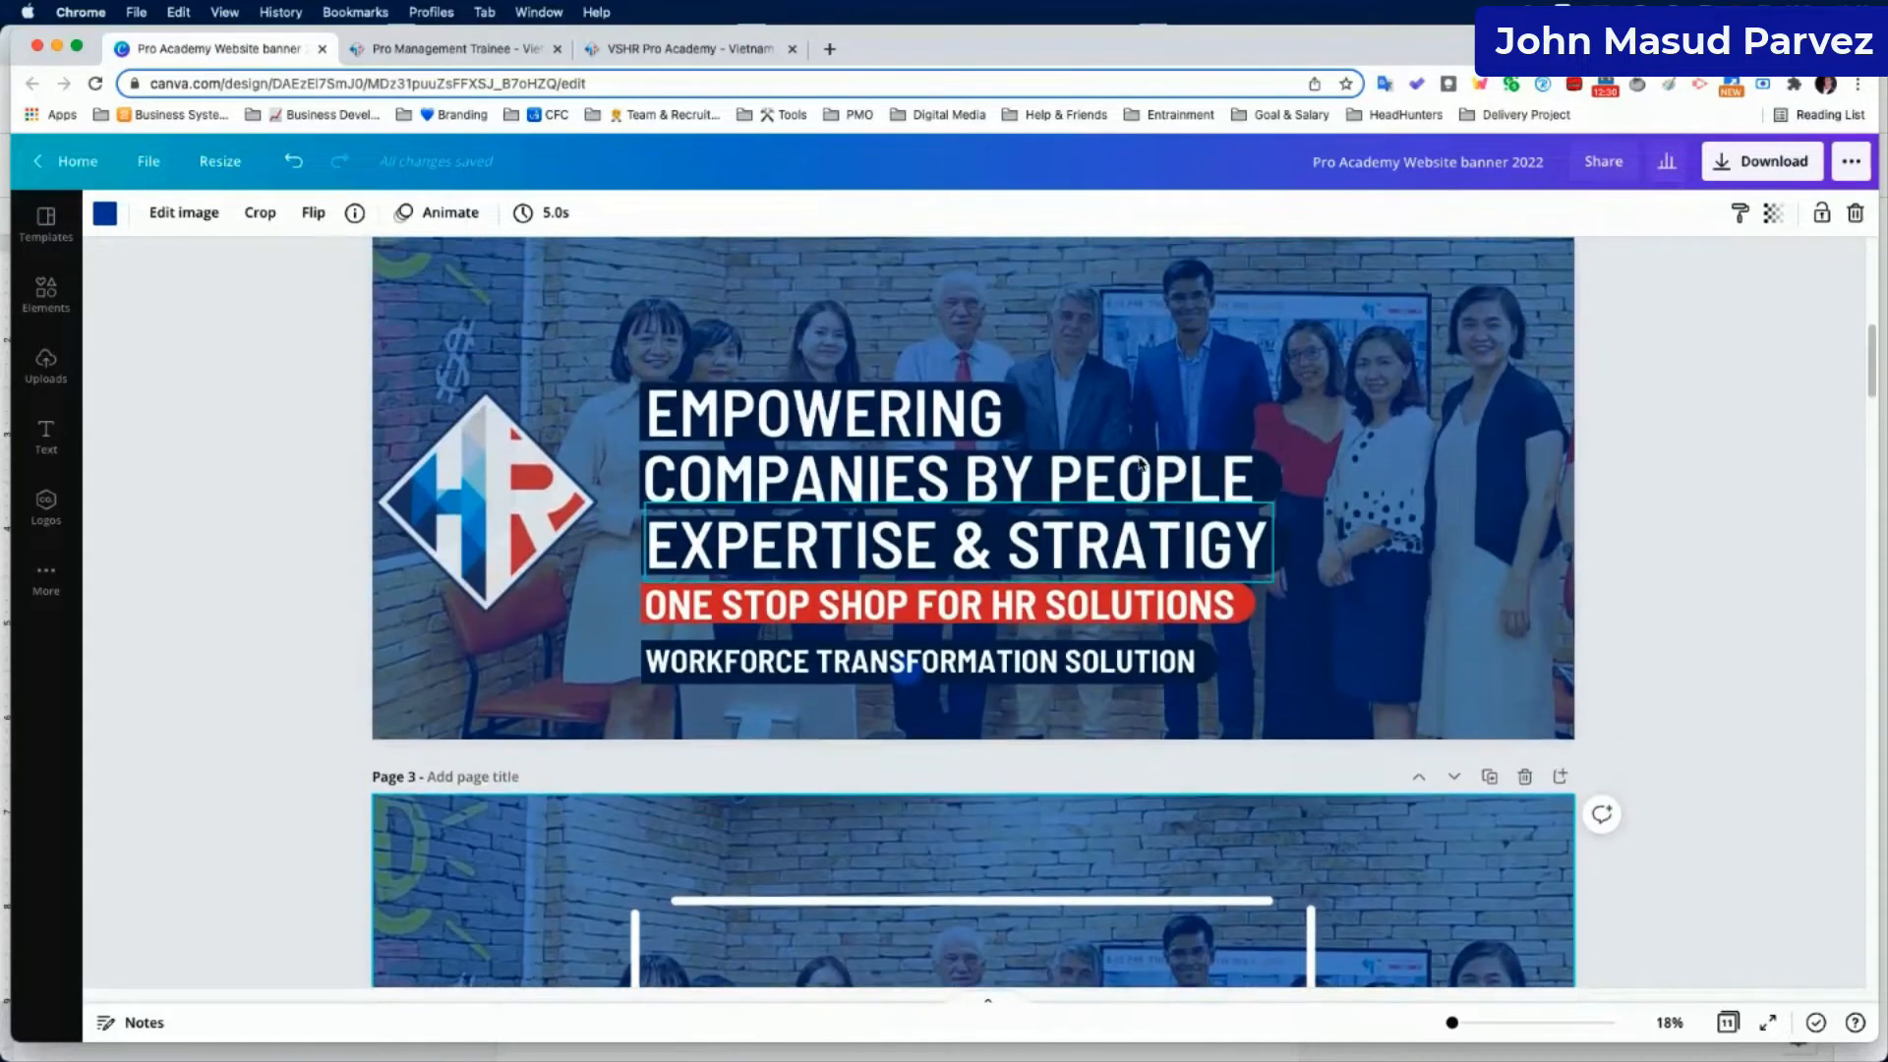
{"action": "scroll", "coordinate": [1139, 462], "scroll_direction": "up", "scroll_amount": 1}
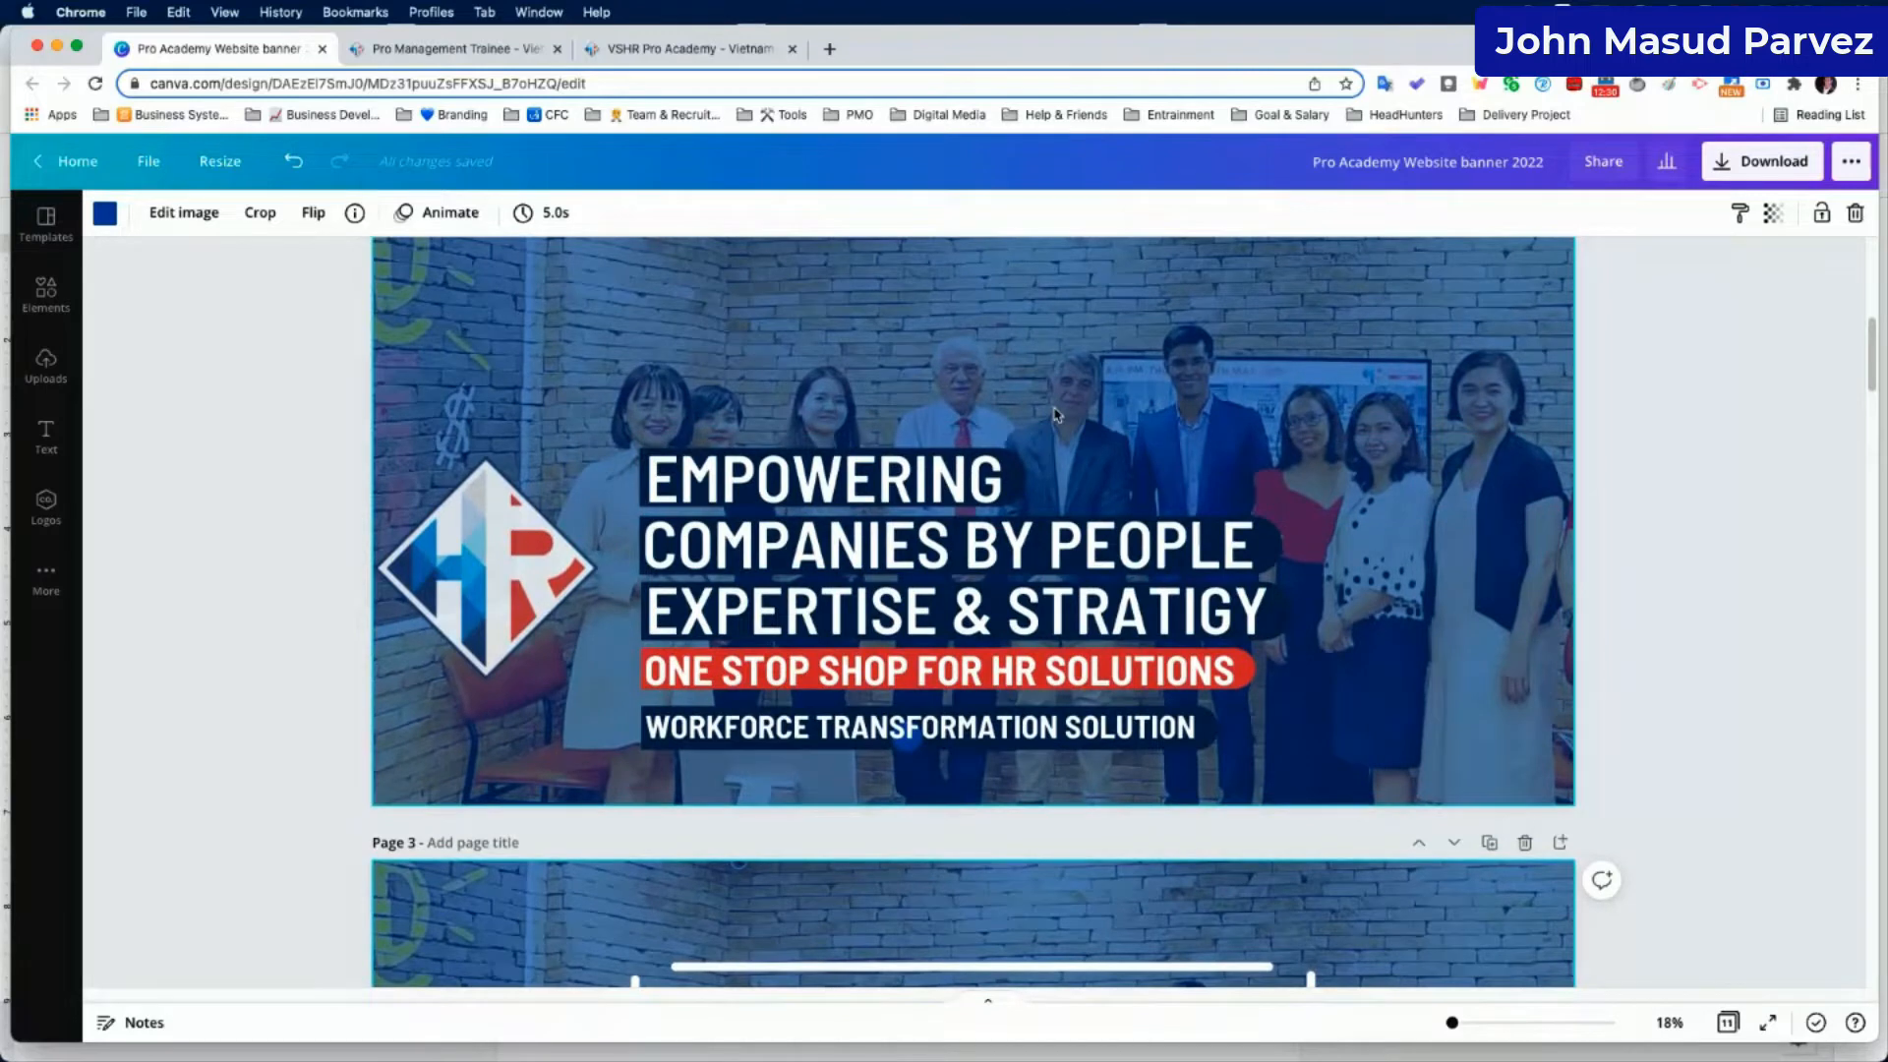
{"action": "scroll", "coordinate": [1055, 413], "scroll_direction": "down", "scroll_amount": 8}
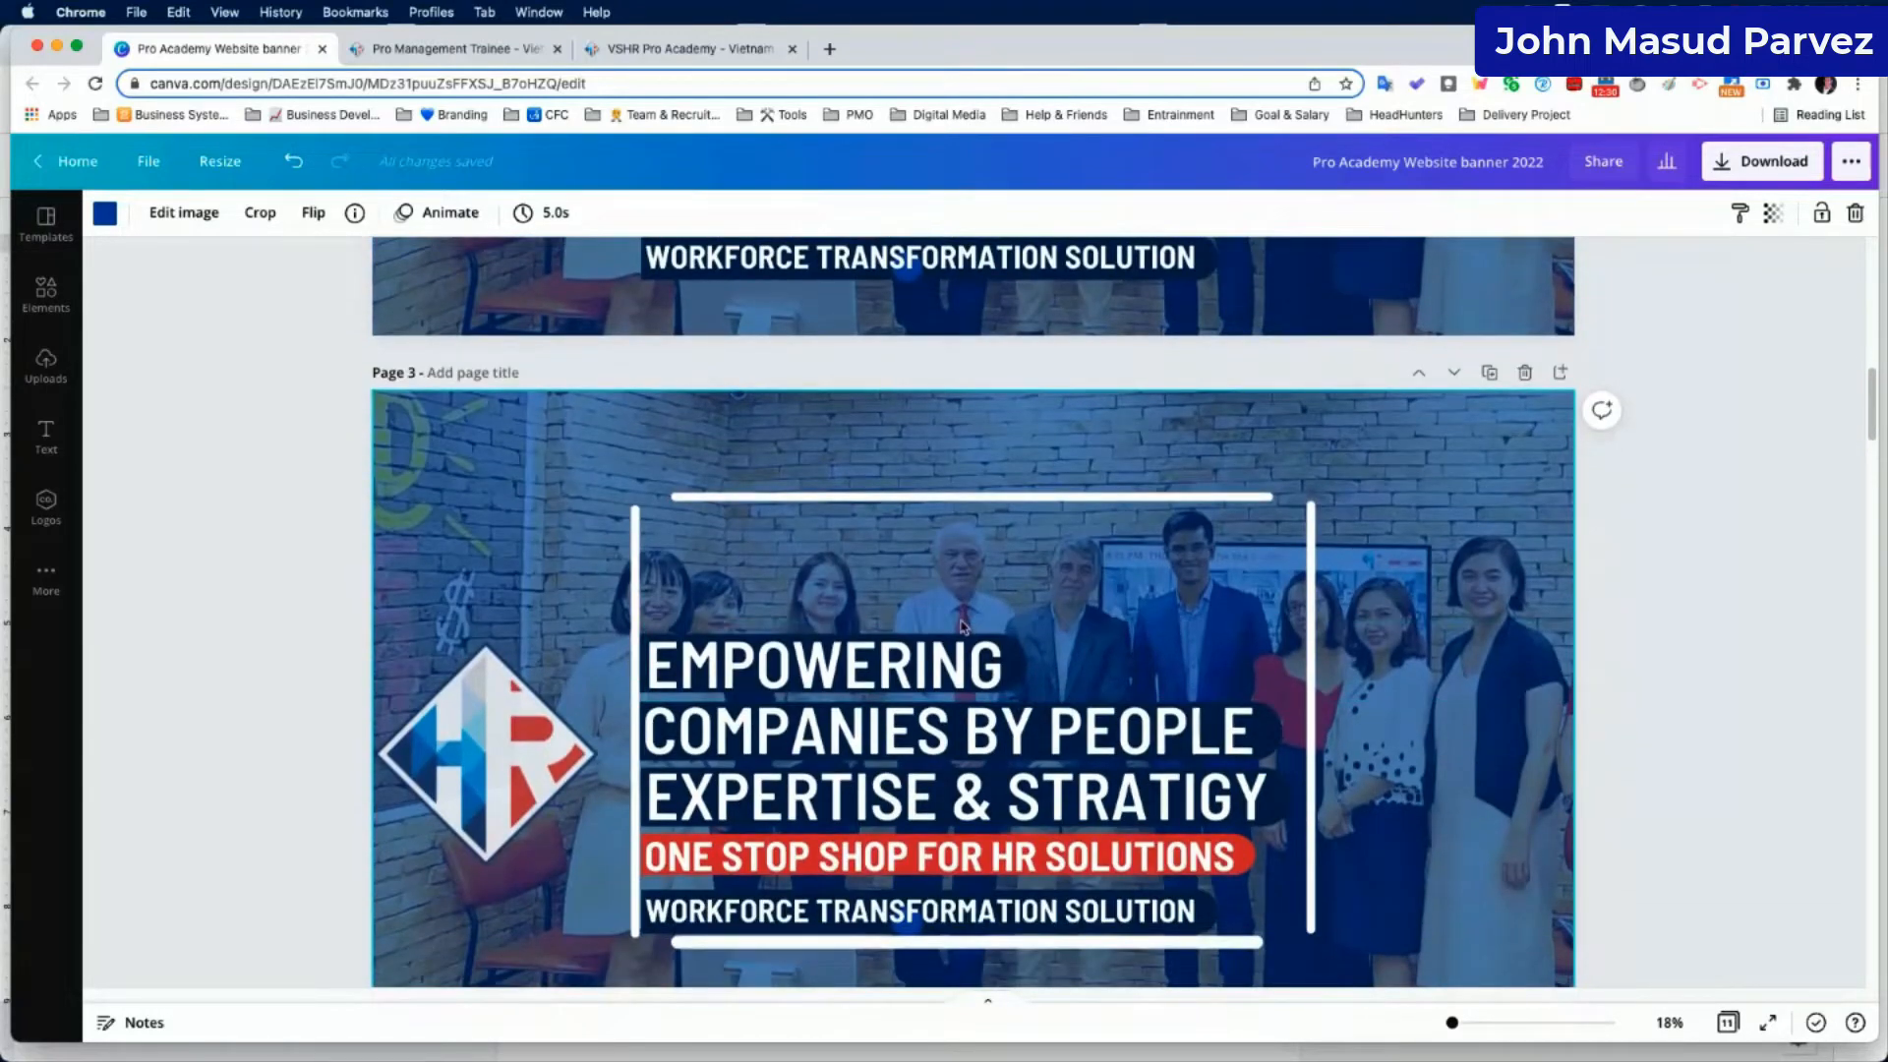
{"action": "scroll", "coordinate": [962, 626], "scroll_direction": "down", "scroll_amount": 2}
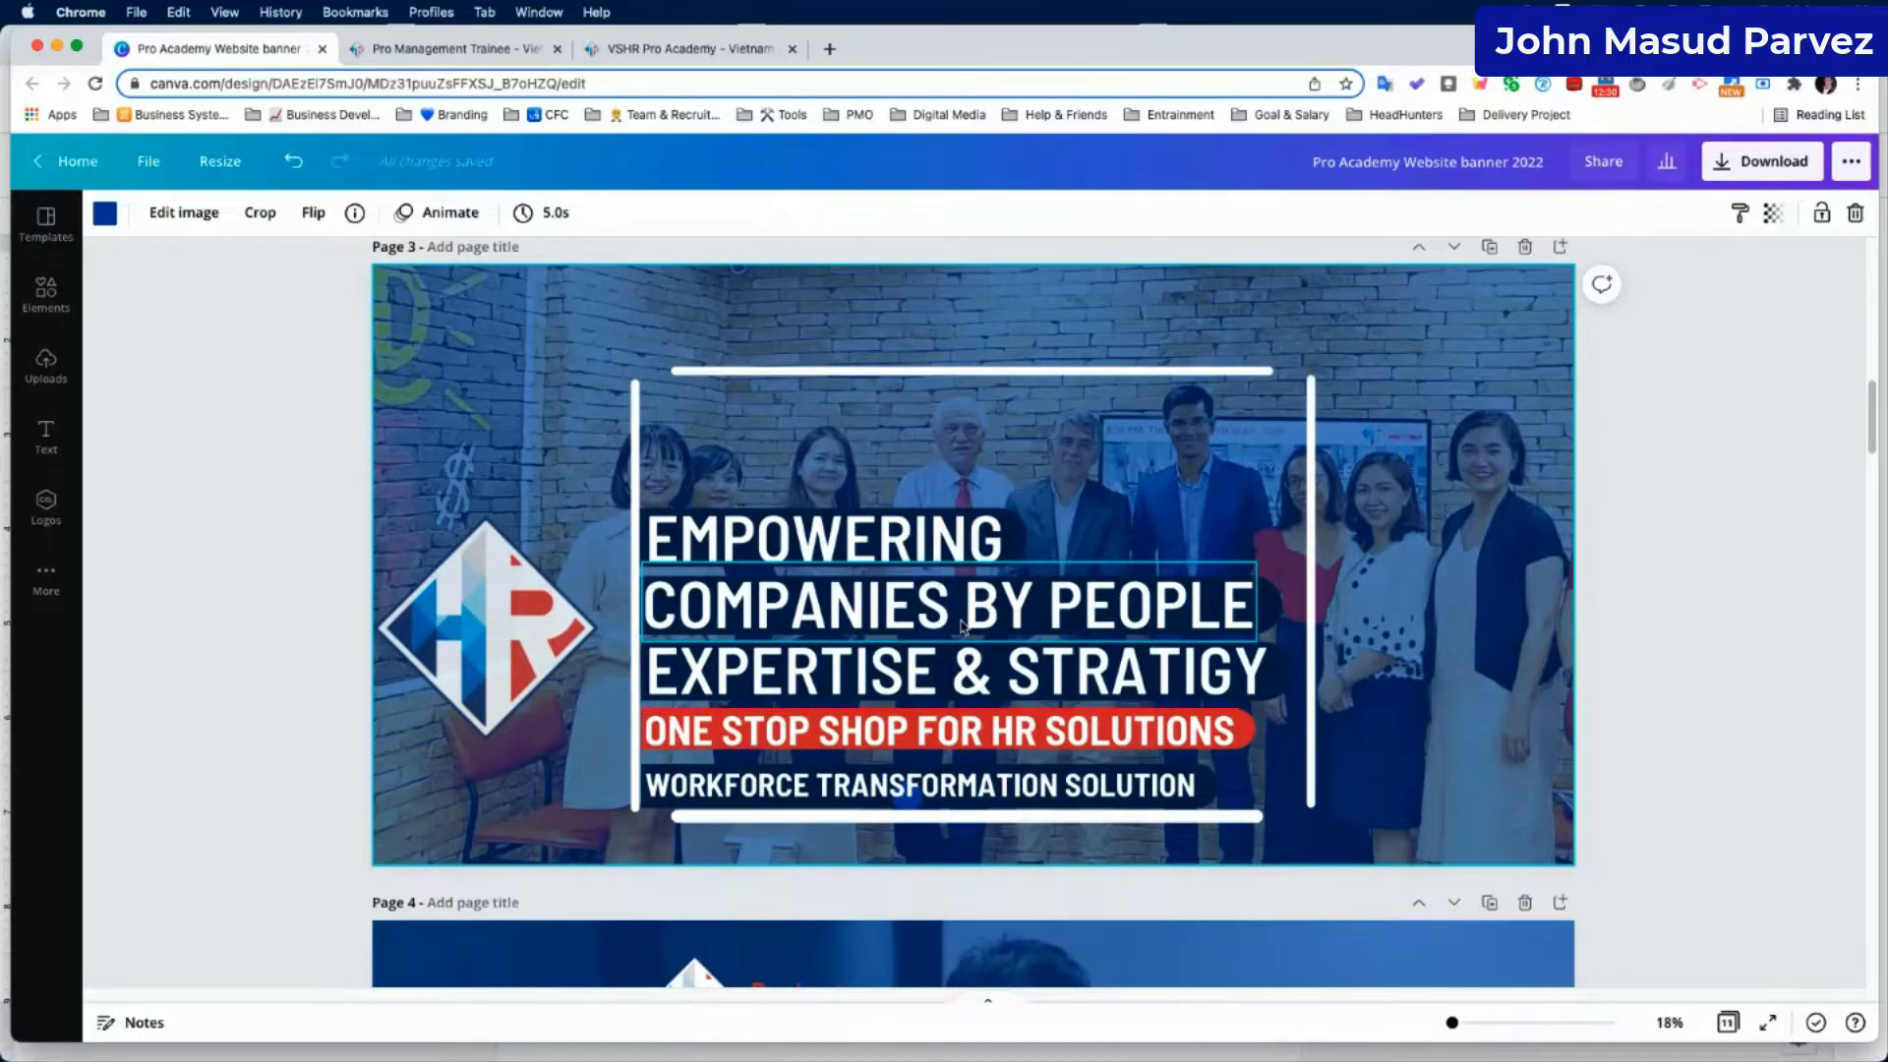
{"action": "scroll", "coordinate": [962, 626], "scroll_direction": "down", "scroll_amount": 12}
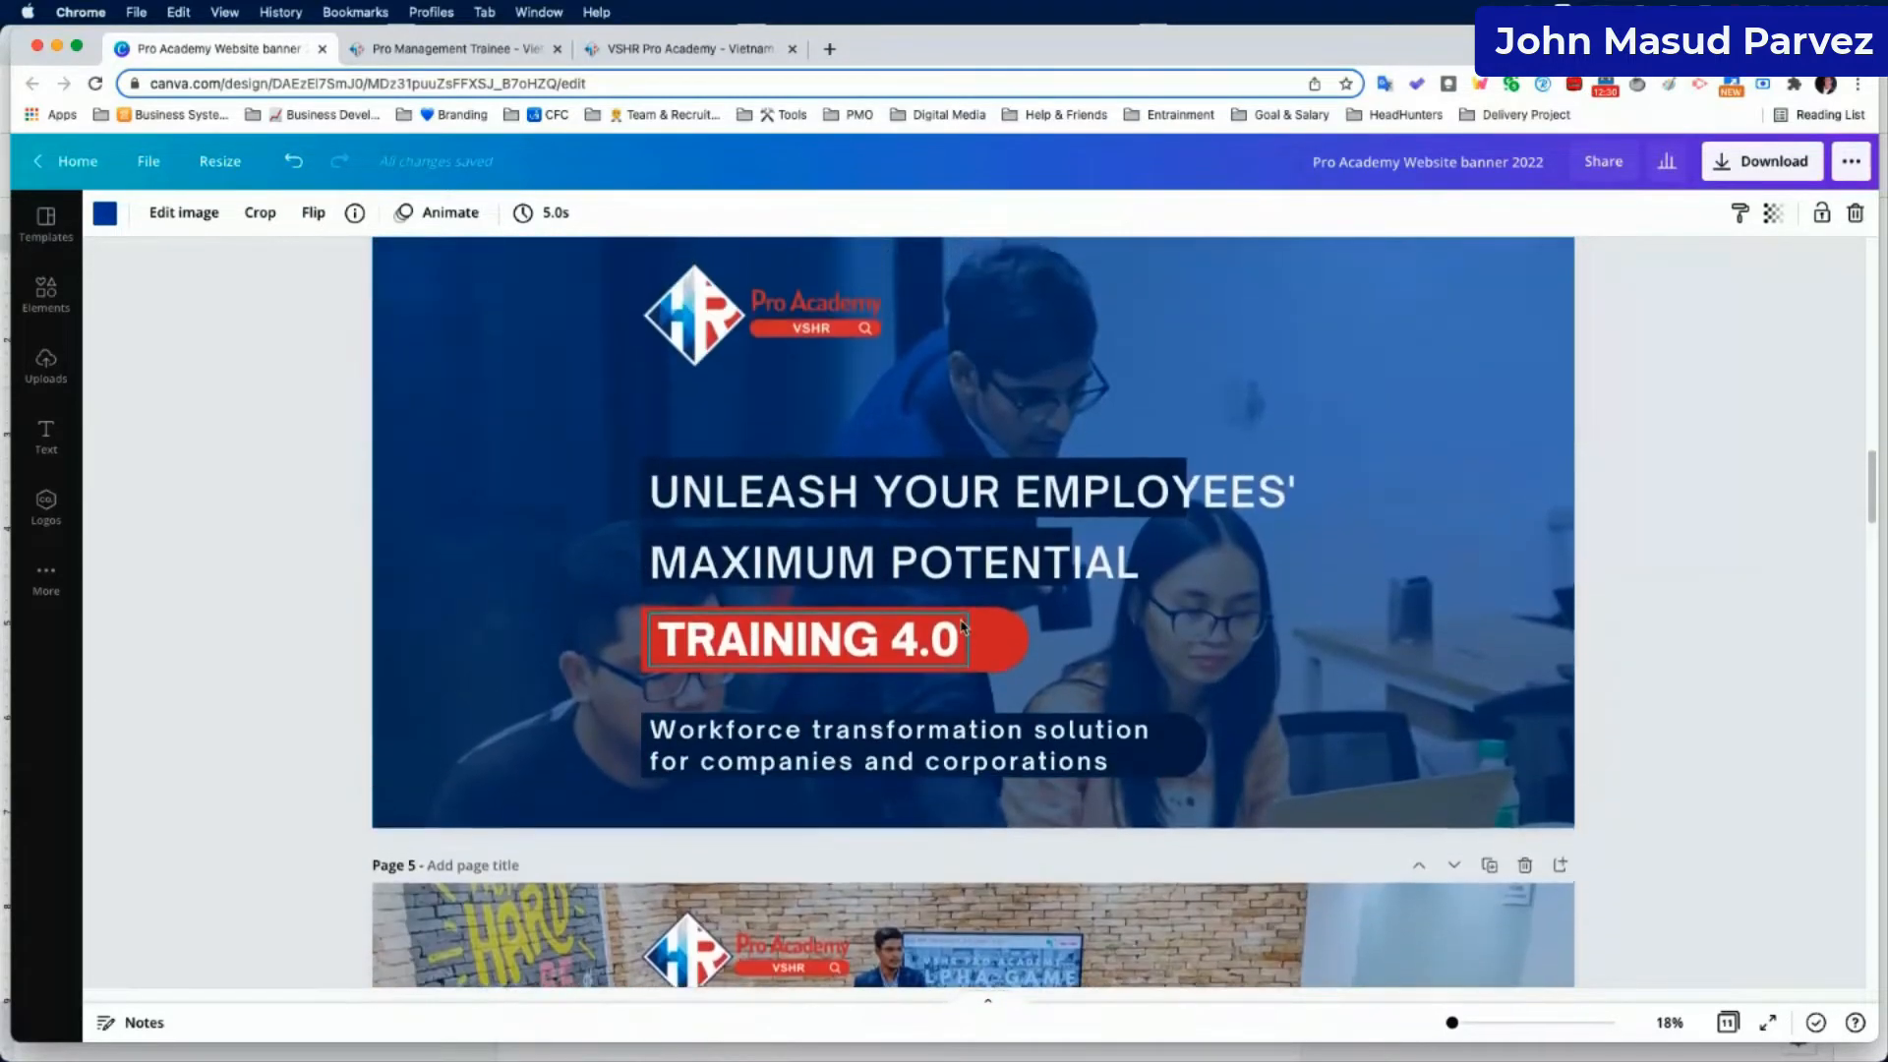
{"action": "scroll", "coordinate": [962, 626], "scroll_direction": "up", "scroll_amount": 1}
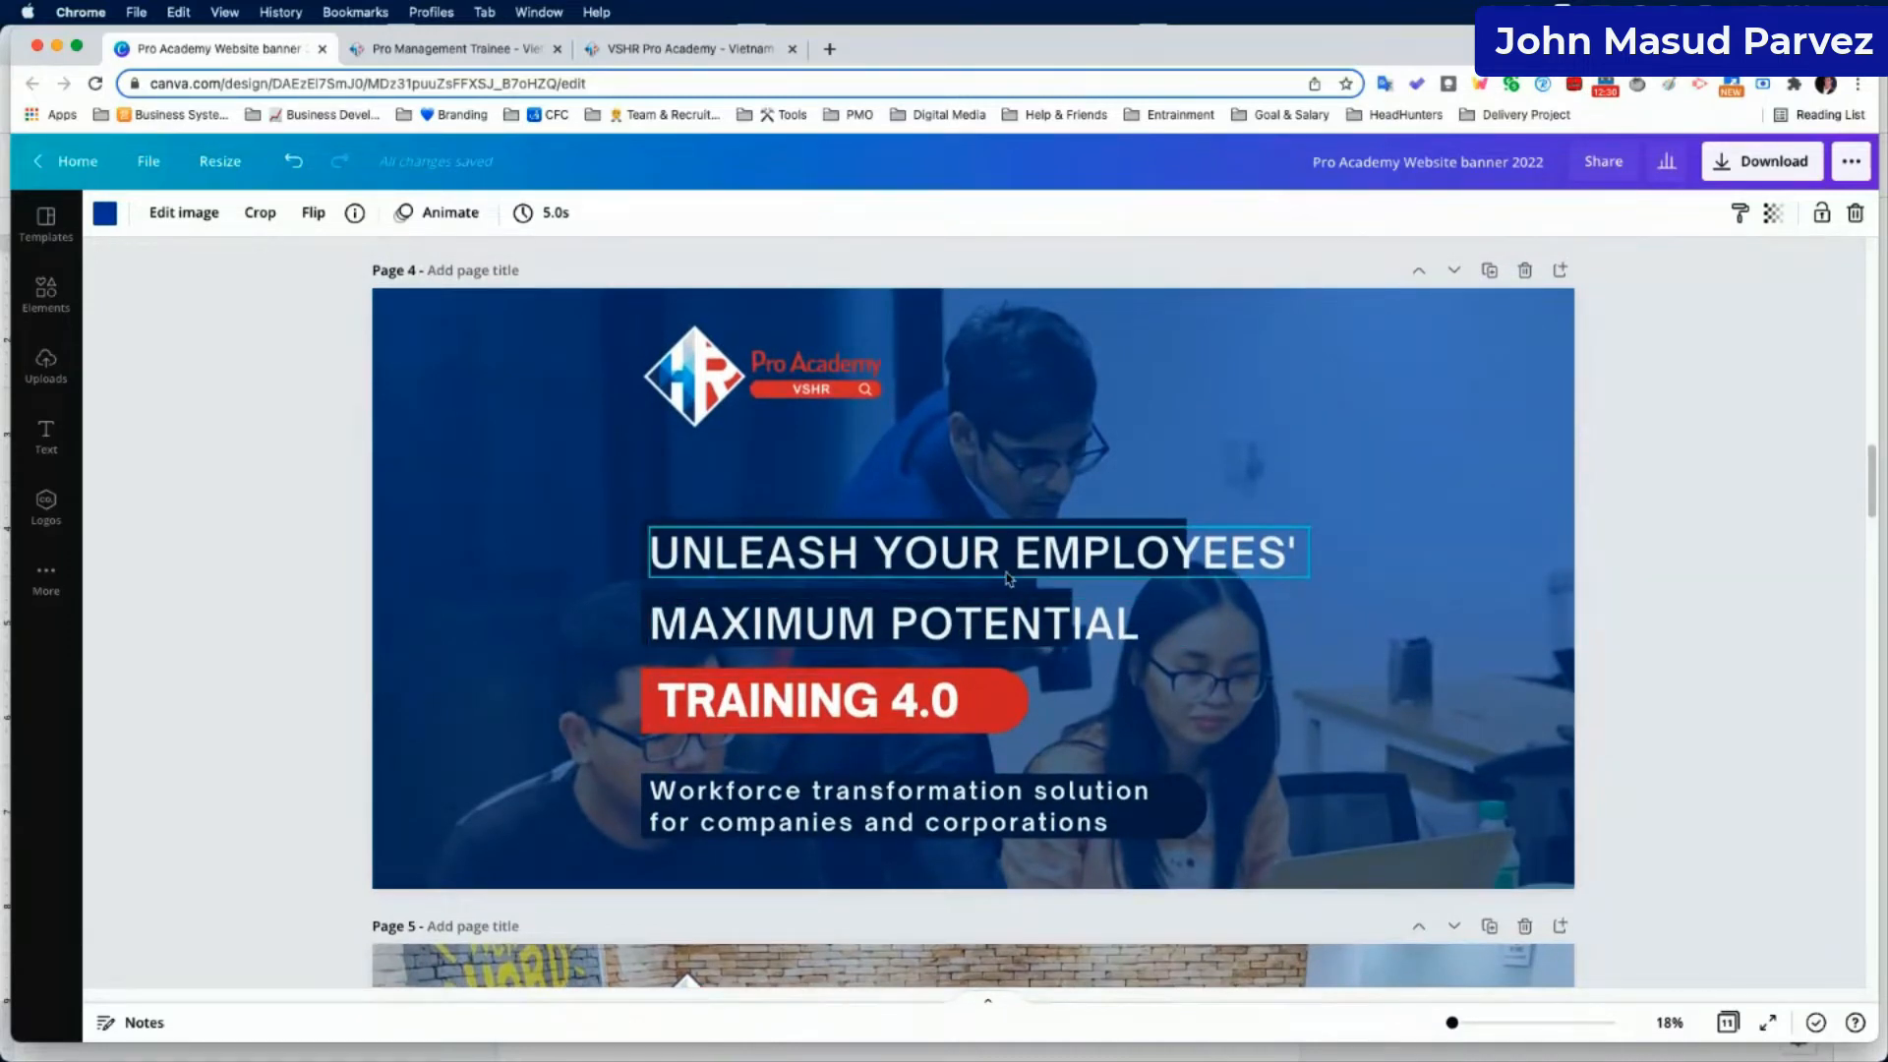
{"action": "scroll", "coordinate": [1000, 569], "scroll_direction": "down", "scroll_amount": 2}
{"action": "scroll", "coordinate": [1000, 568], "scroll_direction": "up", "scroll_amount": 1}
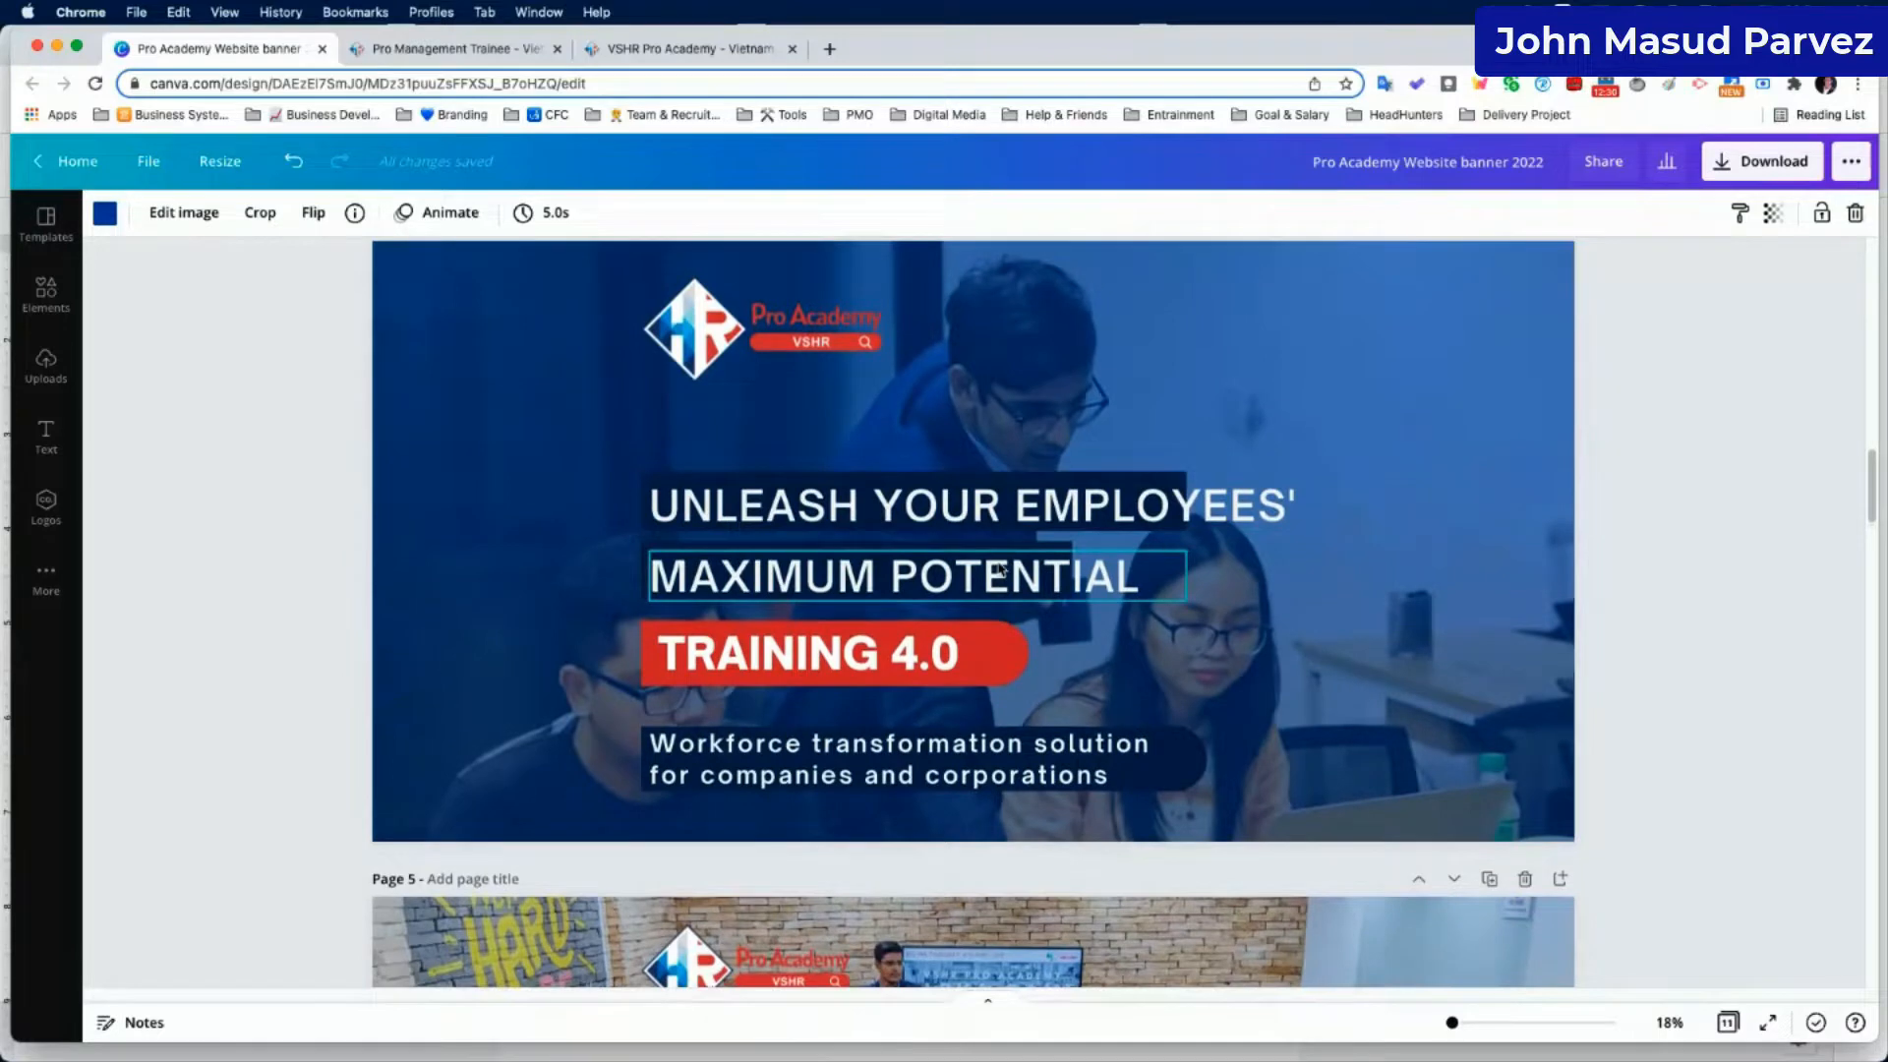
{"action": "scroll", "coordinate": [1000, 569], "scroll_direction": "up", "scroll_amount": 6}
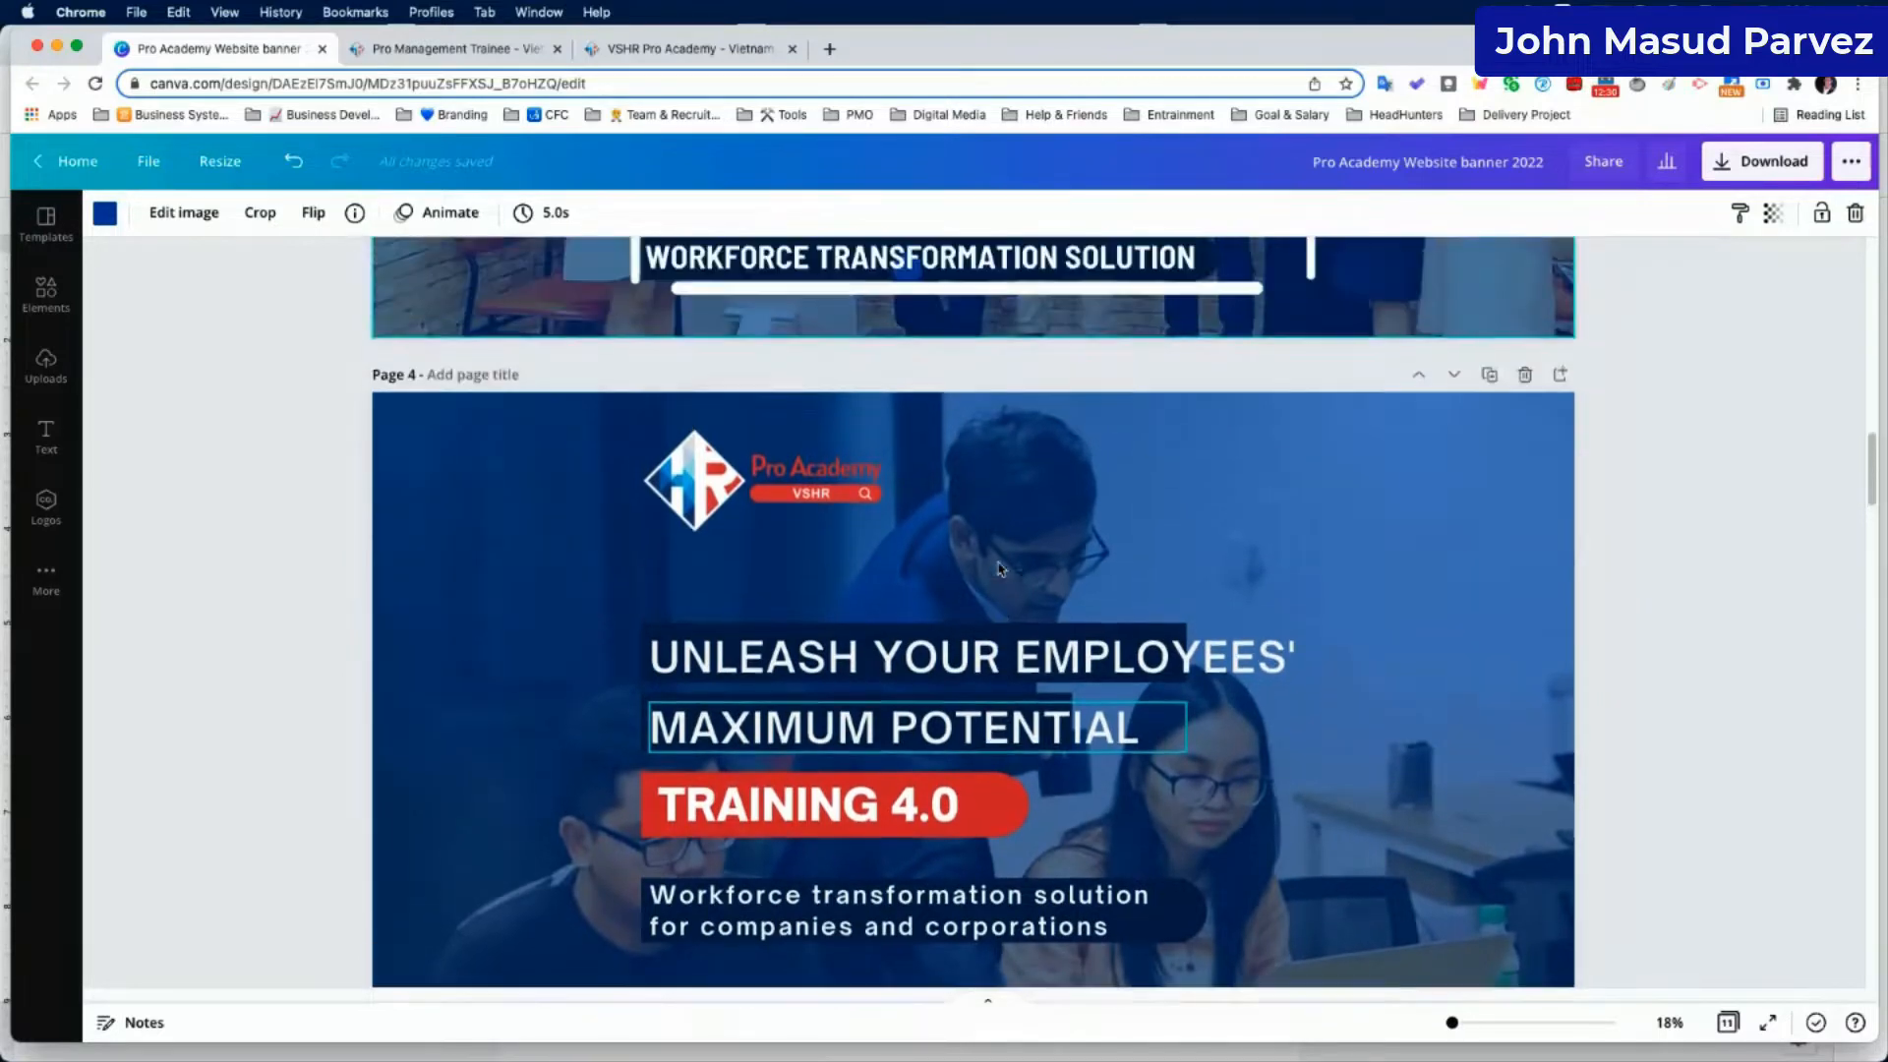
{"action": "scroll", "coordinate": [1000, 568], "scroll_direction": "down", "scroll_amount": 5}
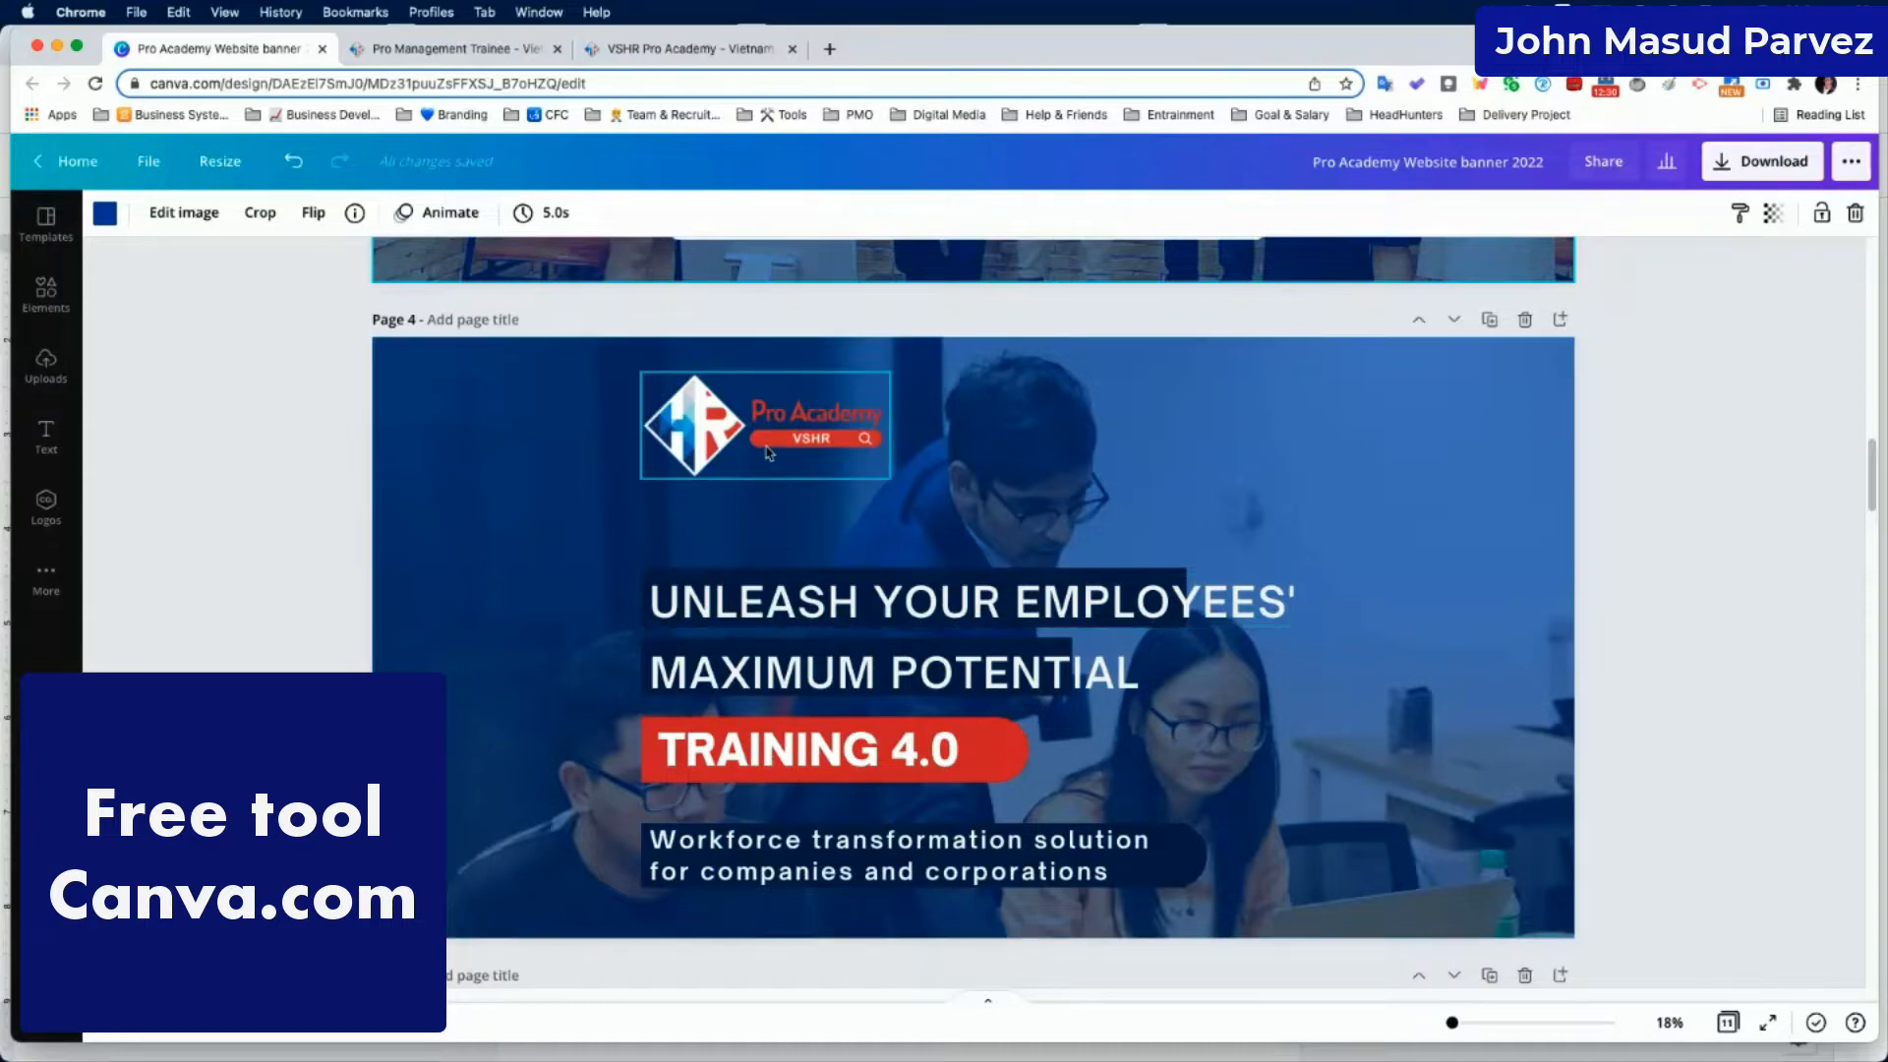
Duplicate page 4, the "Unleash your employees' maximum potential" banner.
{"action": "left_click", "coordinate": [1490, 319]}
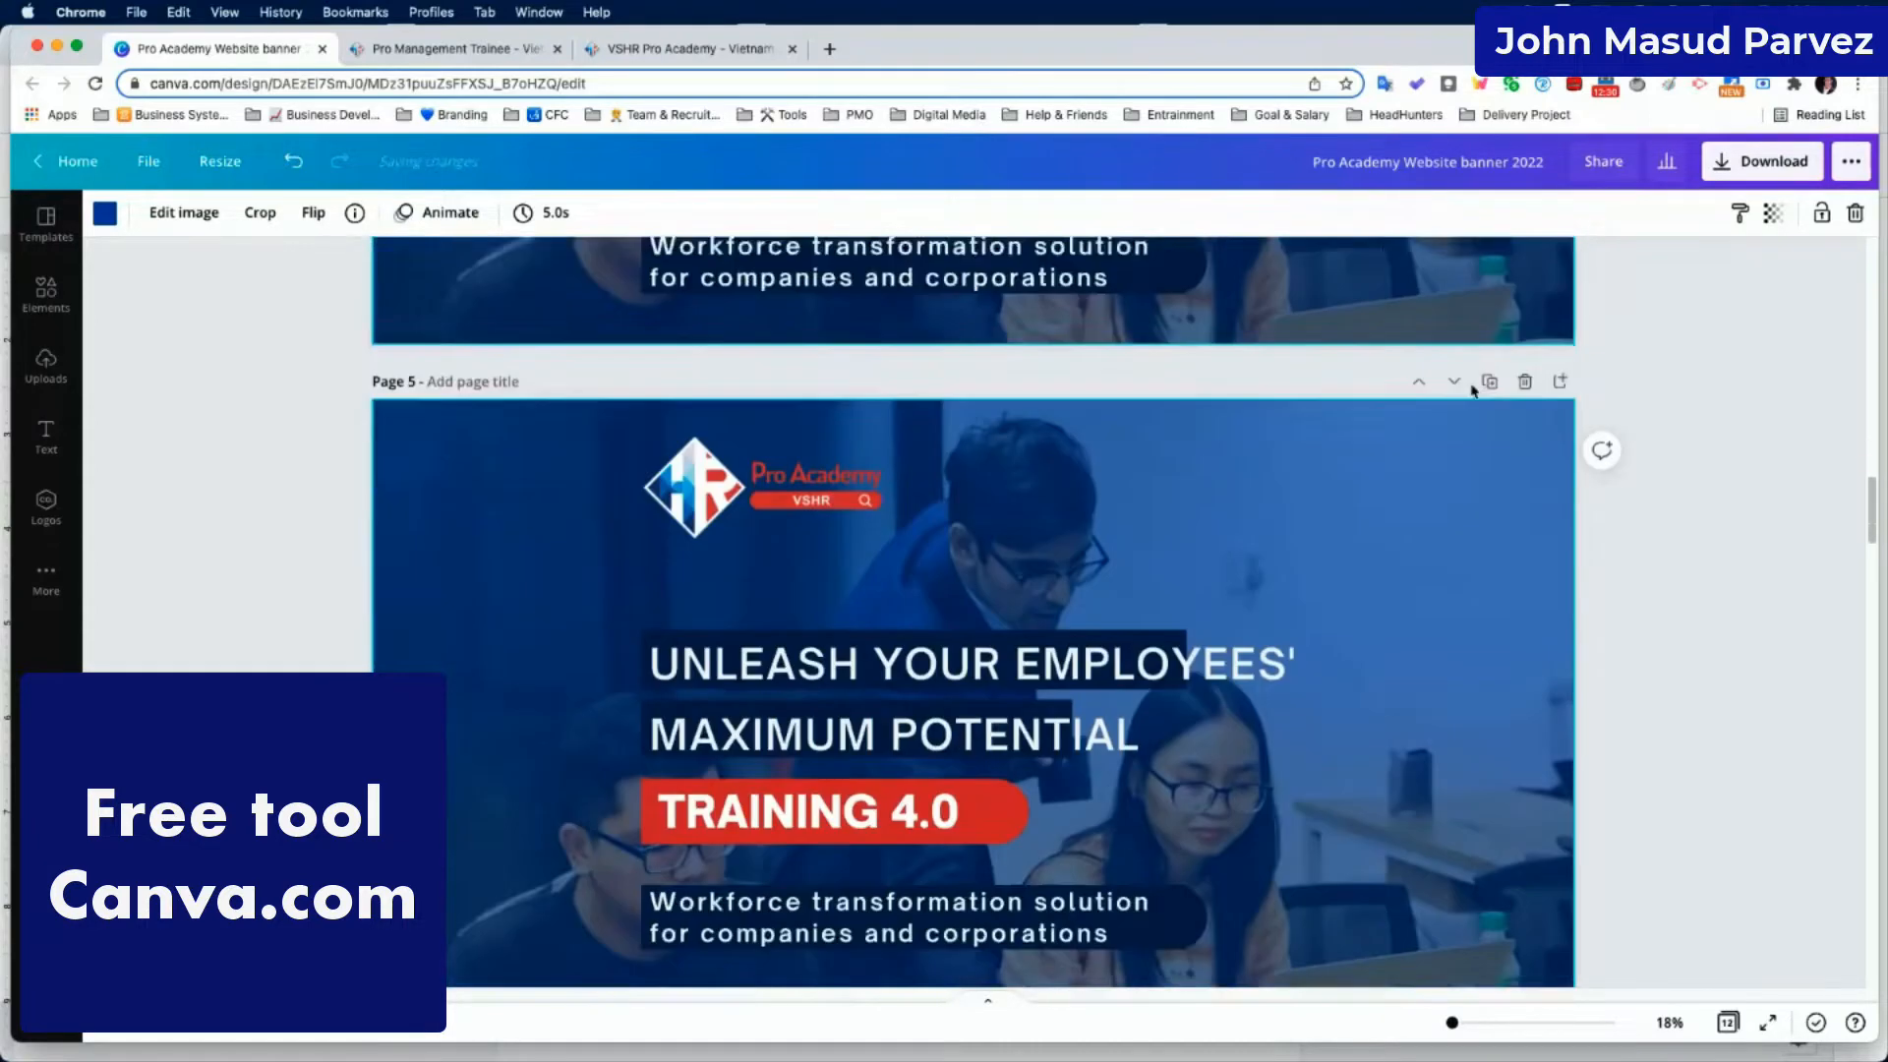
{"action": "scroll", "coordinate": [1224, 612], "scroll_direction": "up", "scroll_amount": 6}
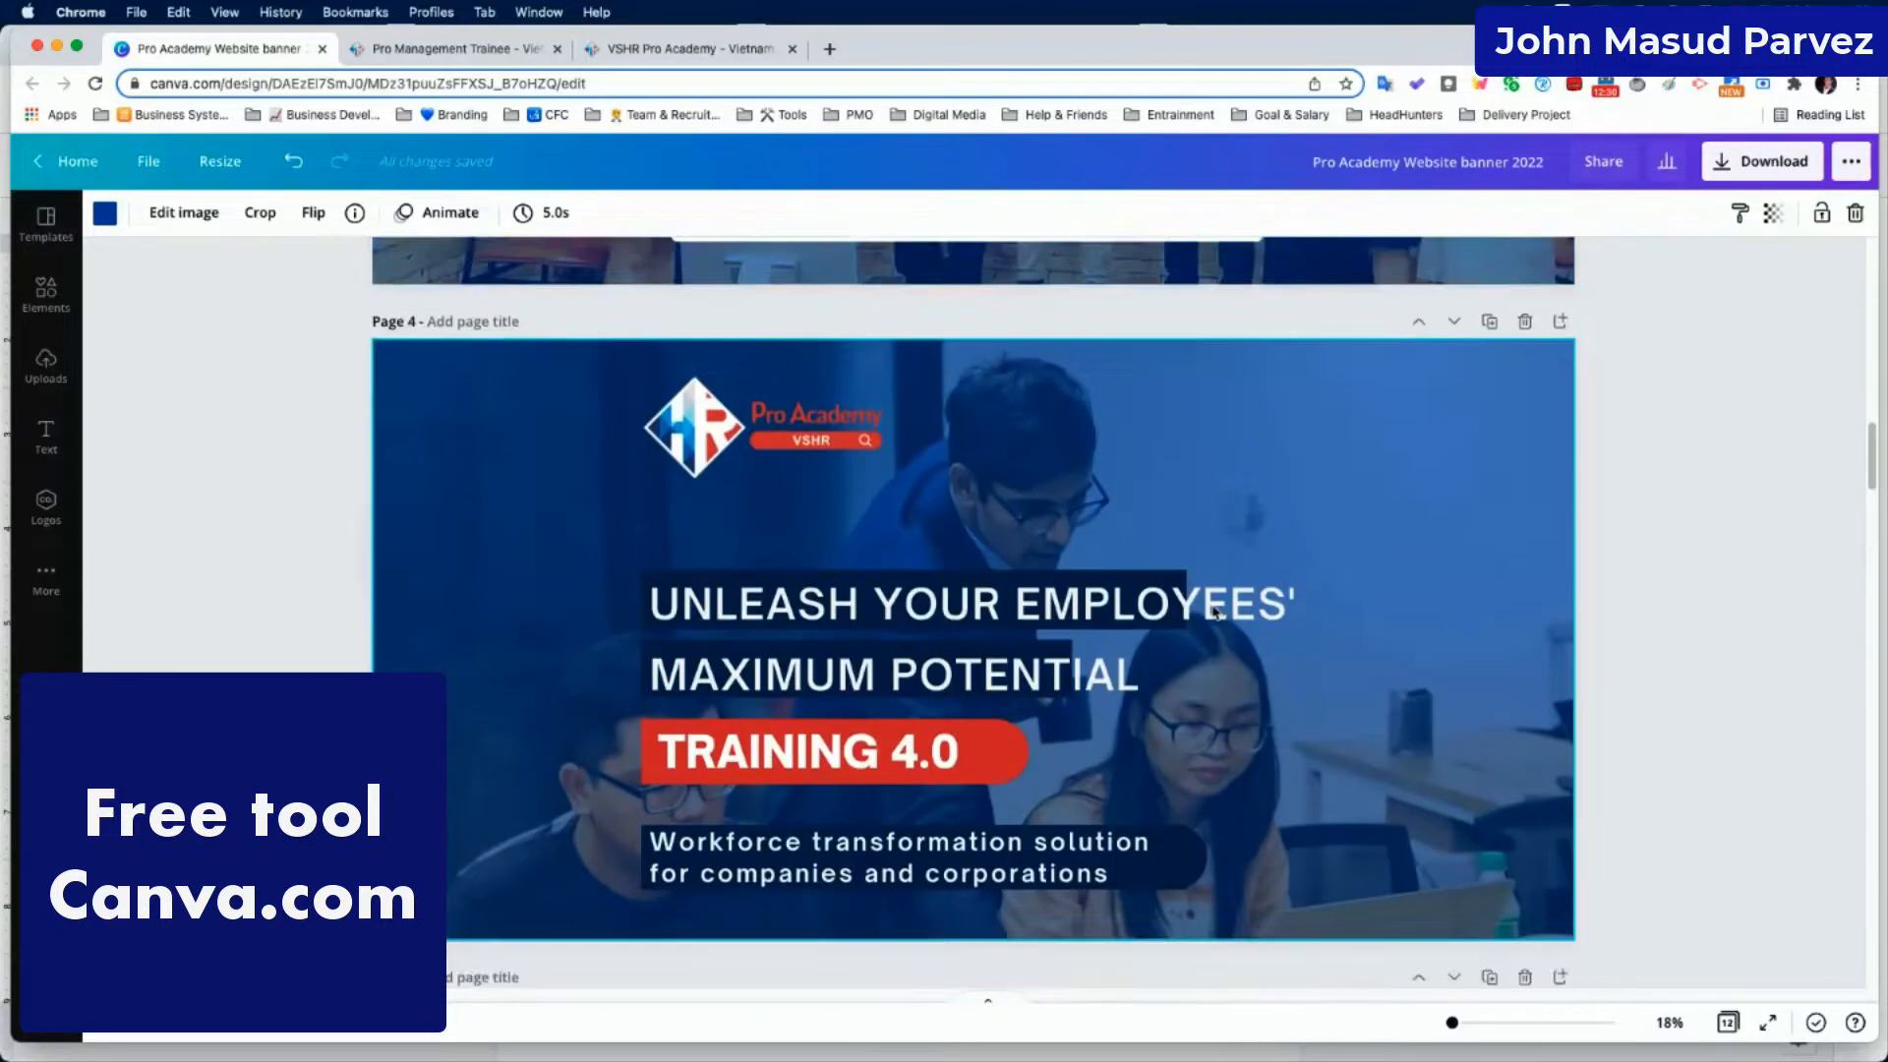
{"action": "scroll", "coordinate": [1215, 611], "scroll_direction": "down", "scroll_amount": 1}
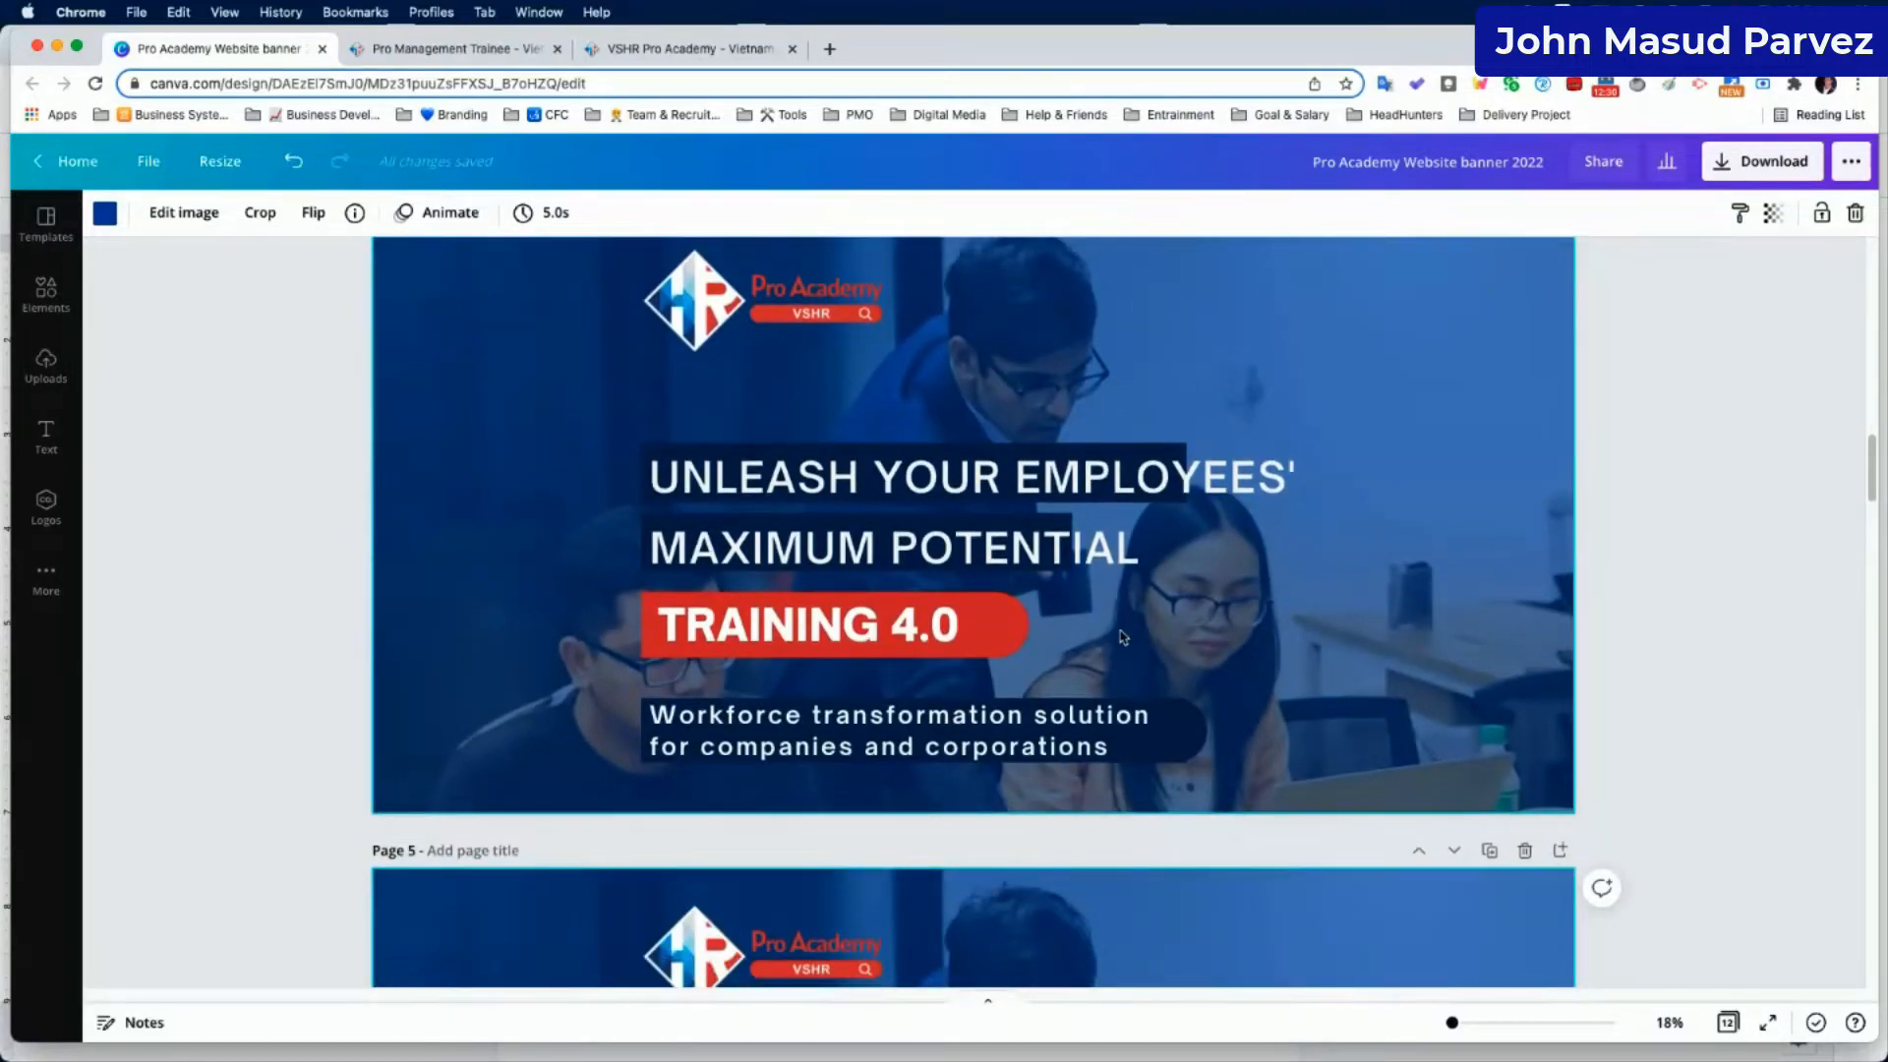
{"action": "scroll", "coordinate": [1121, 644], "scroll_direction": "up", "scroll_amount": 5}
{"action": "scroll", "coordinate": [1119, 648], "scroll_direction": "up", "scroll_amount": 5}
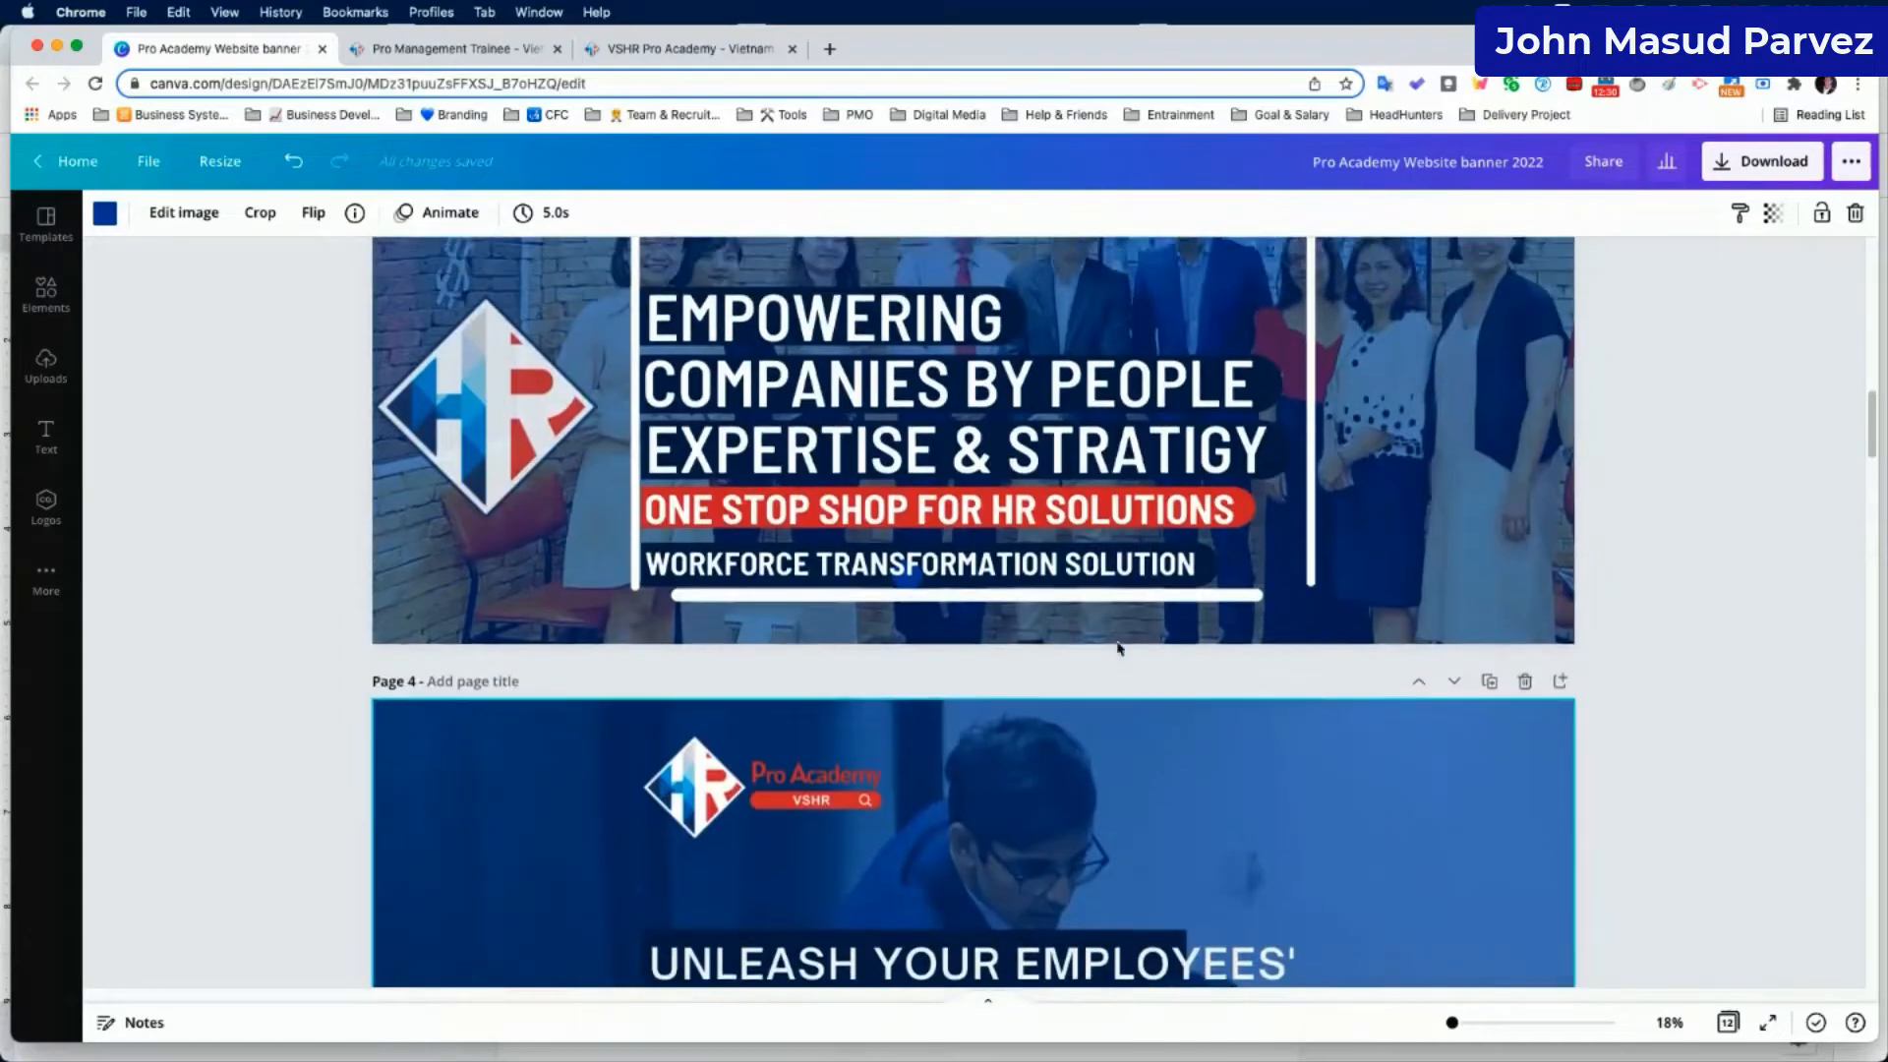
{"action": "left_click", "coordinate": [636, 348]}
{"action": "left_click", "coordinate": [991, 257], "text": "shift"}
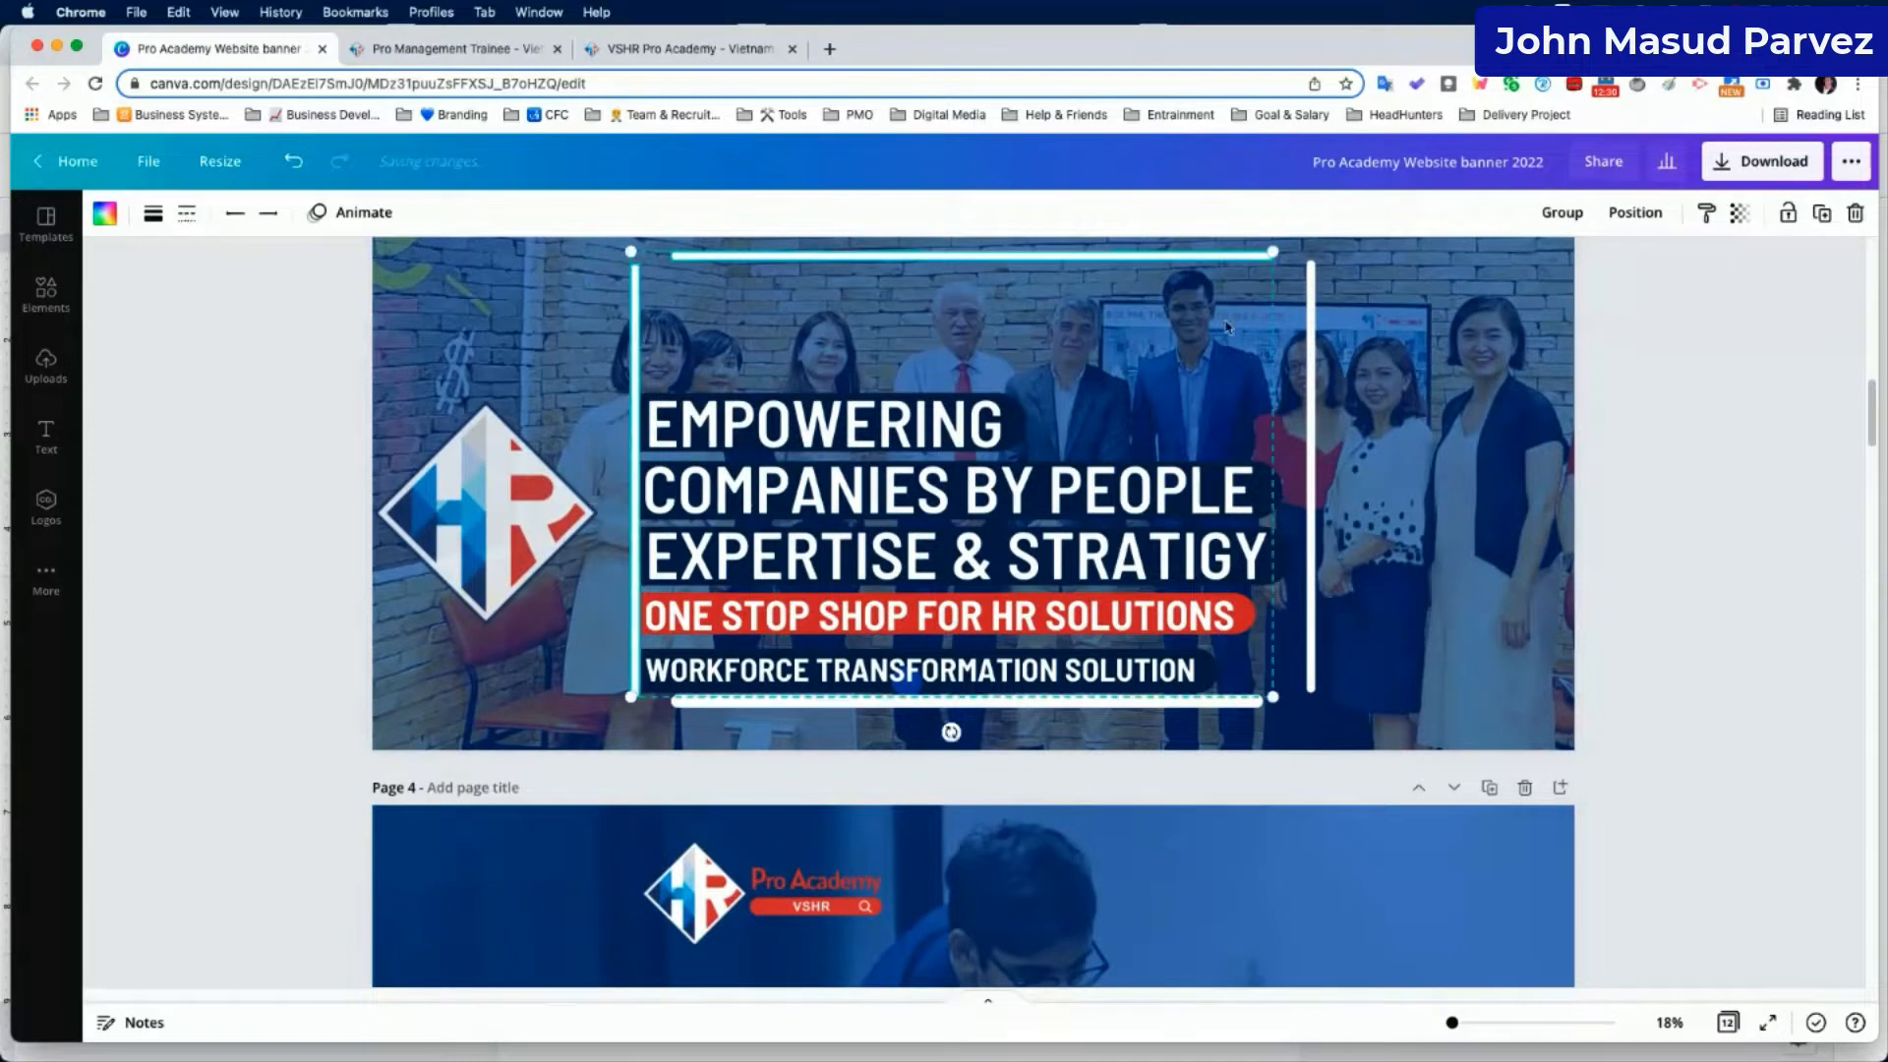
{"action": "left_click", "coordinate": [1328, 386], "text": "shift"}
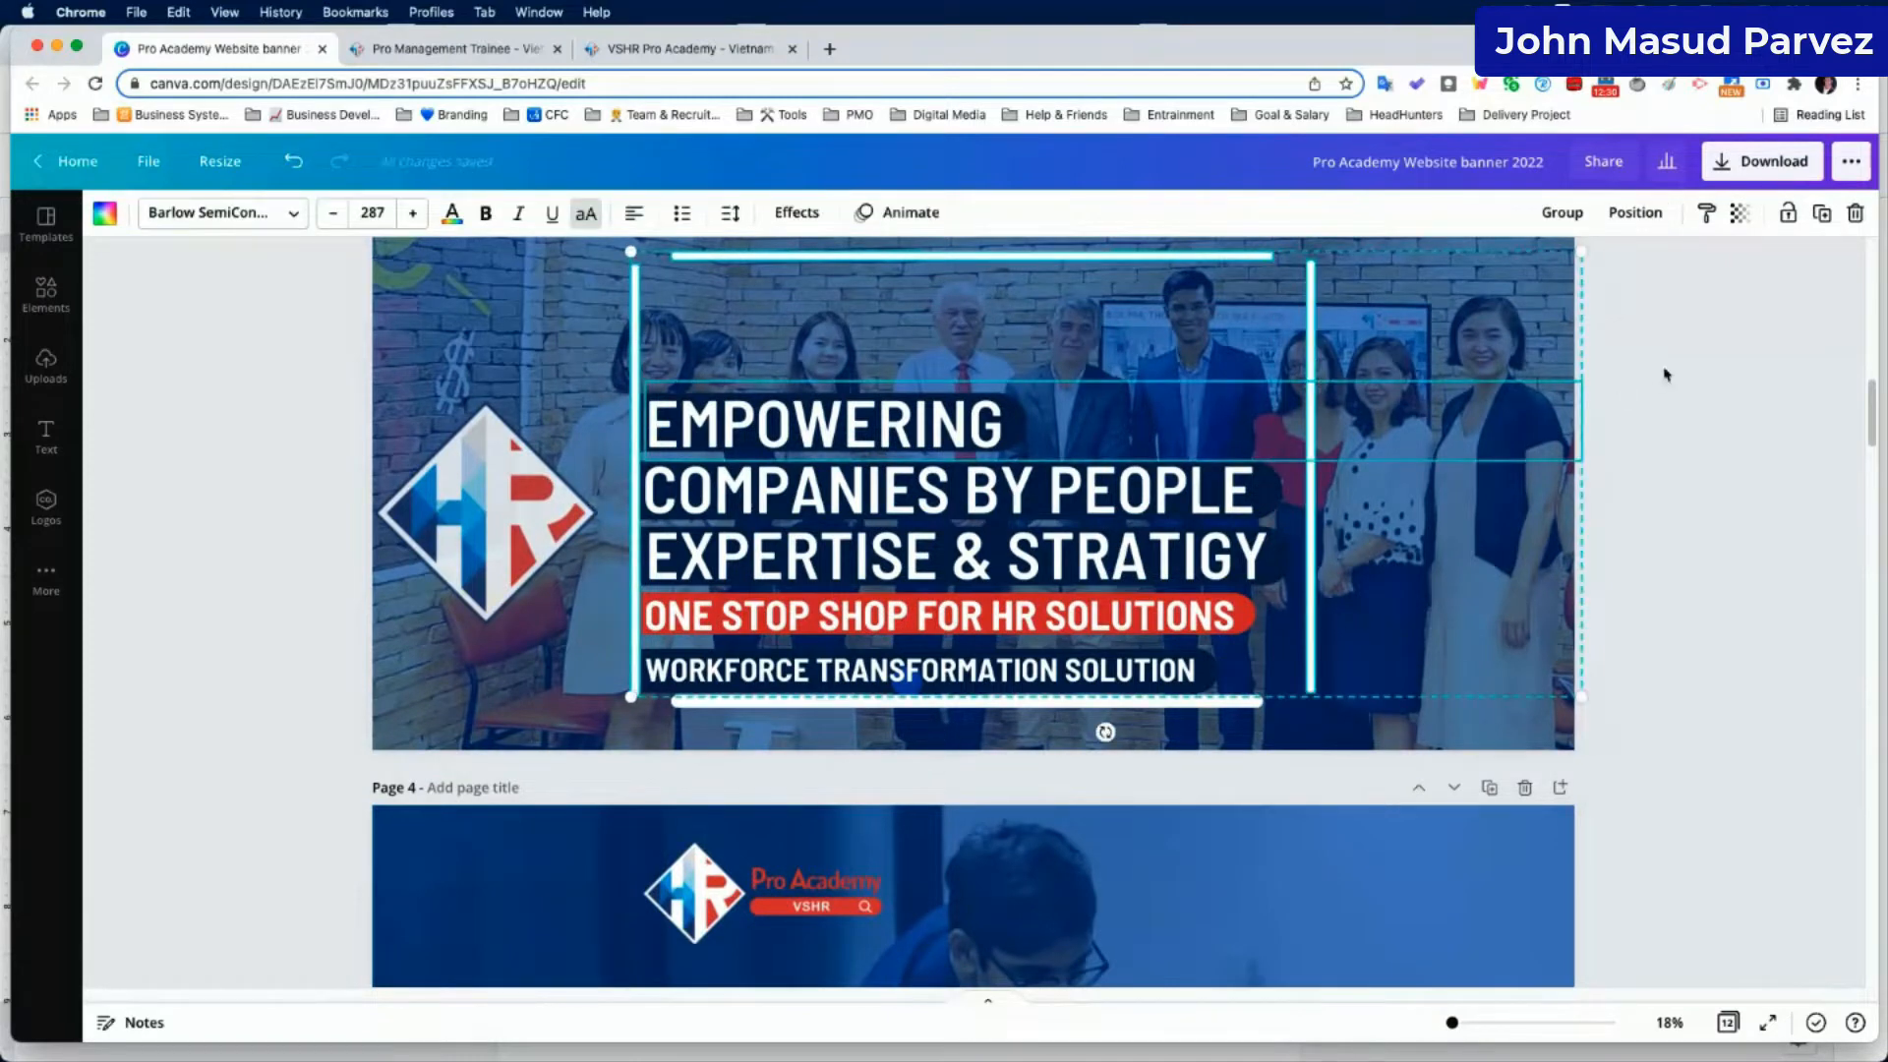
{"action": "left_click", "coordinate": [1714, 378]}
Copy the four white frame lines around the page 3 text and paste them onto the page 4 banner.
{"action": "left_click", "coordinate": [1311, 315]}
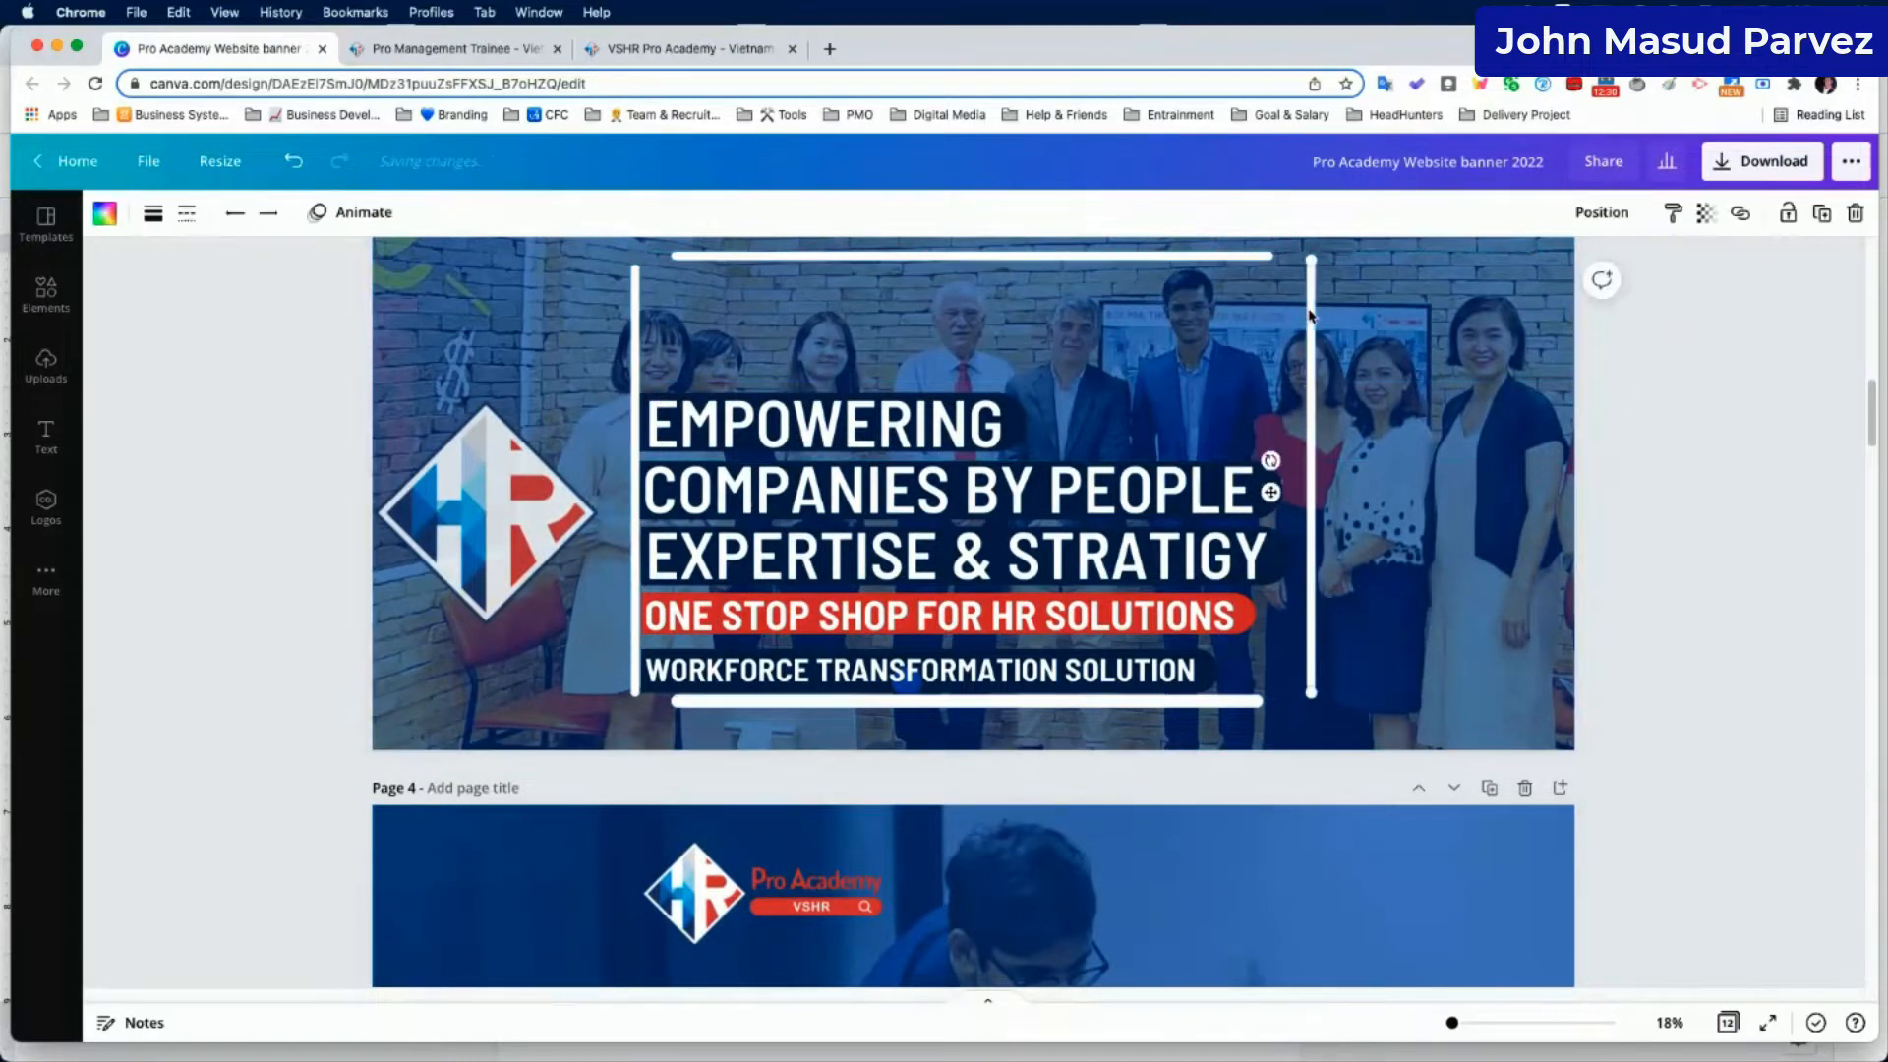
{"action": "left_click", "coordinate": [1071, 260], "text": "shift"}
{"action": "left_click", "coordinate": [637, 331], "text": "shift"}
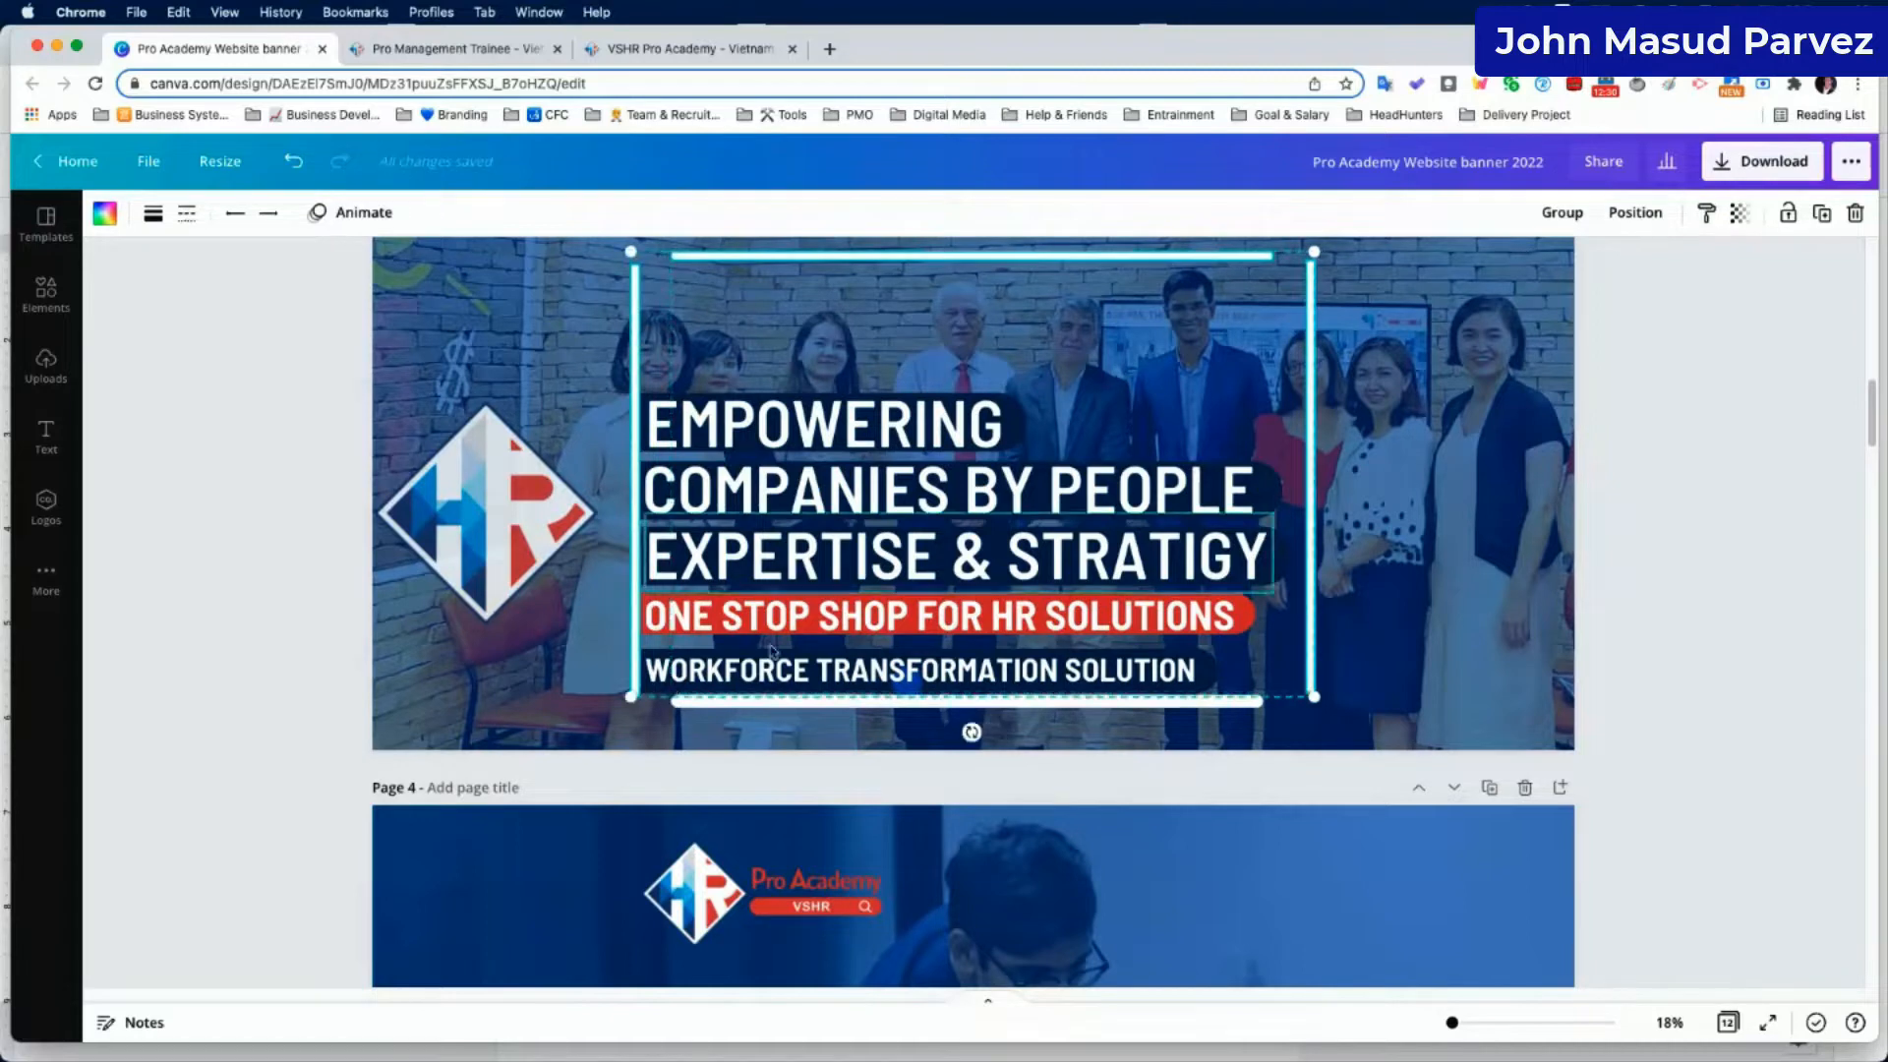
{"action": "left_click", "coordinate": [839, 703], "text": "shift"}
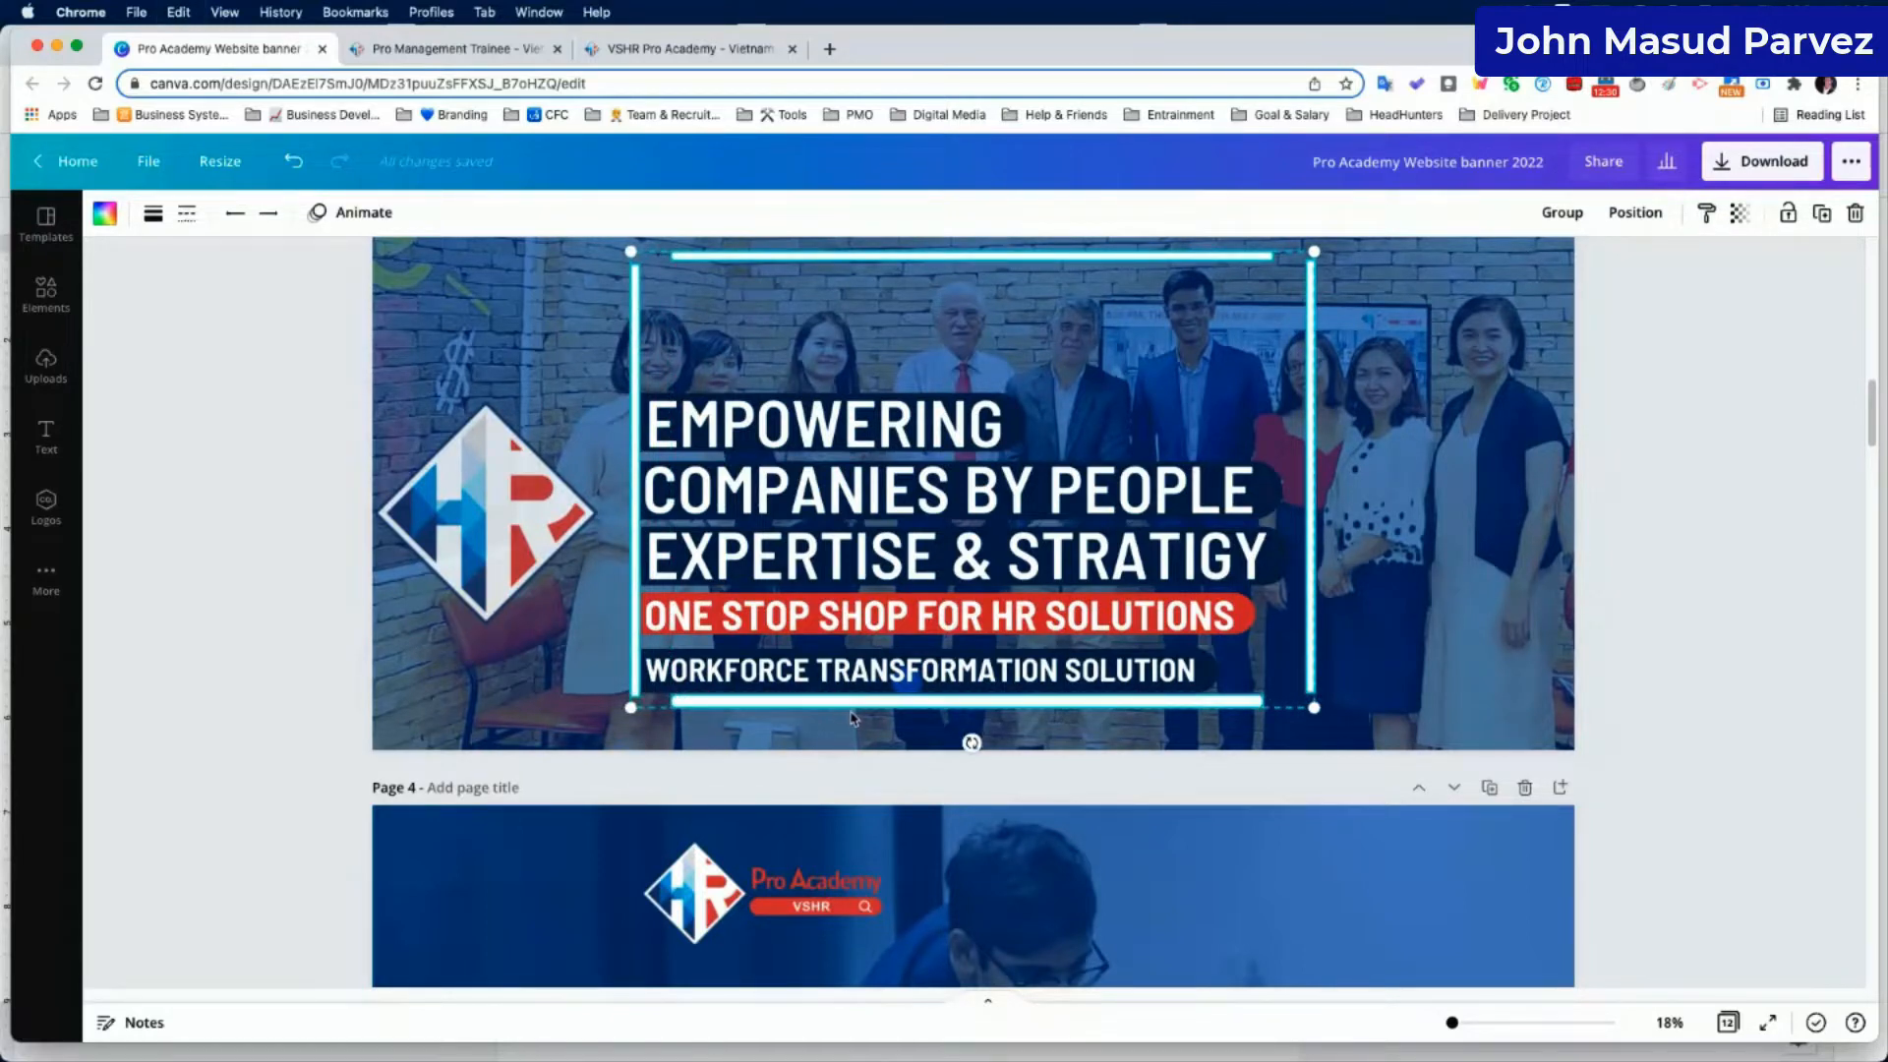
{"action": "scroll", "coordinate": [1265, 644], "scroll_direction": "down", "scroll_amount": 6}
{"action": "left_click", "coordinate": [1264, 644]}
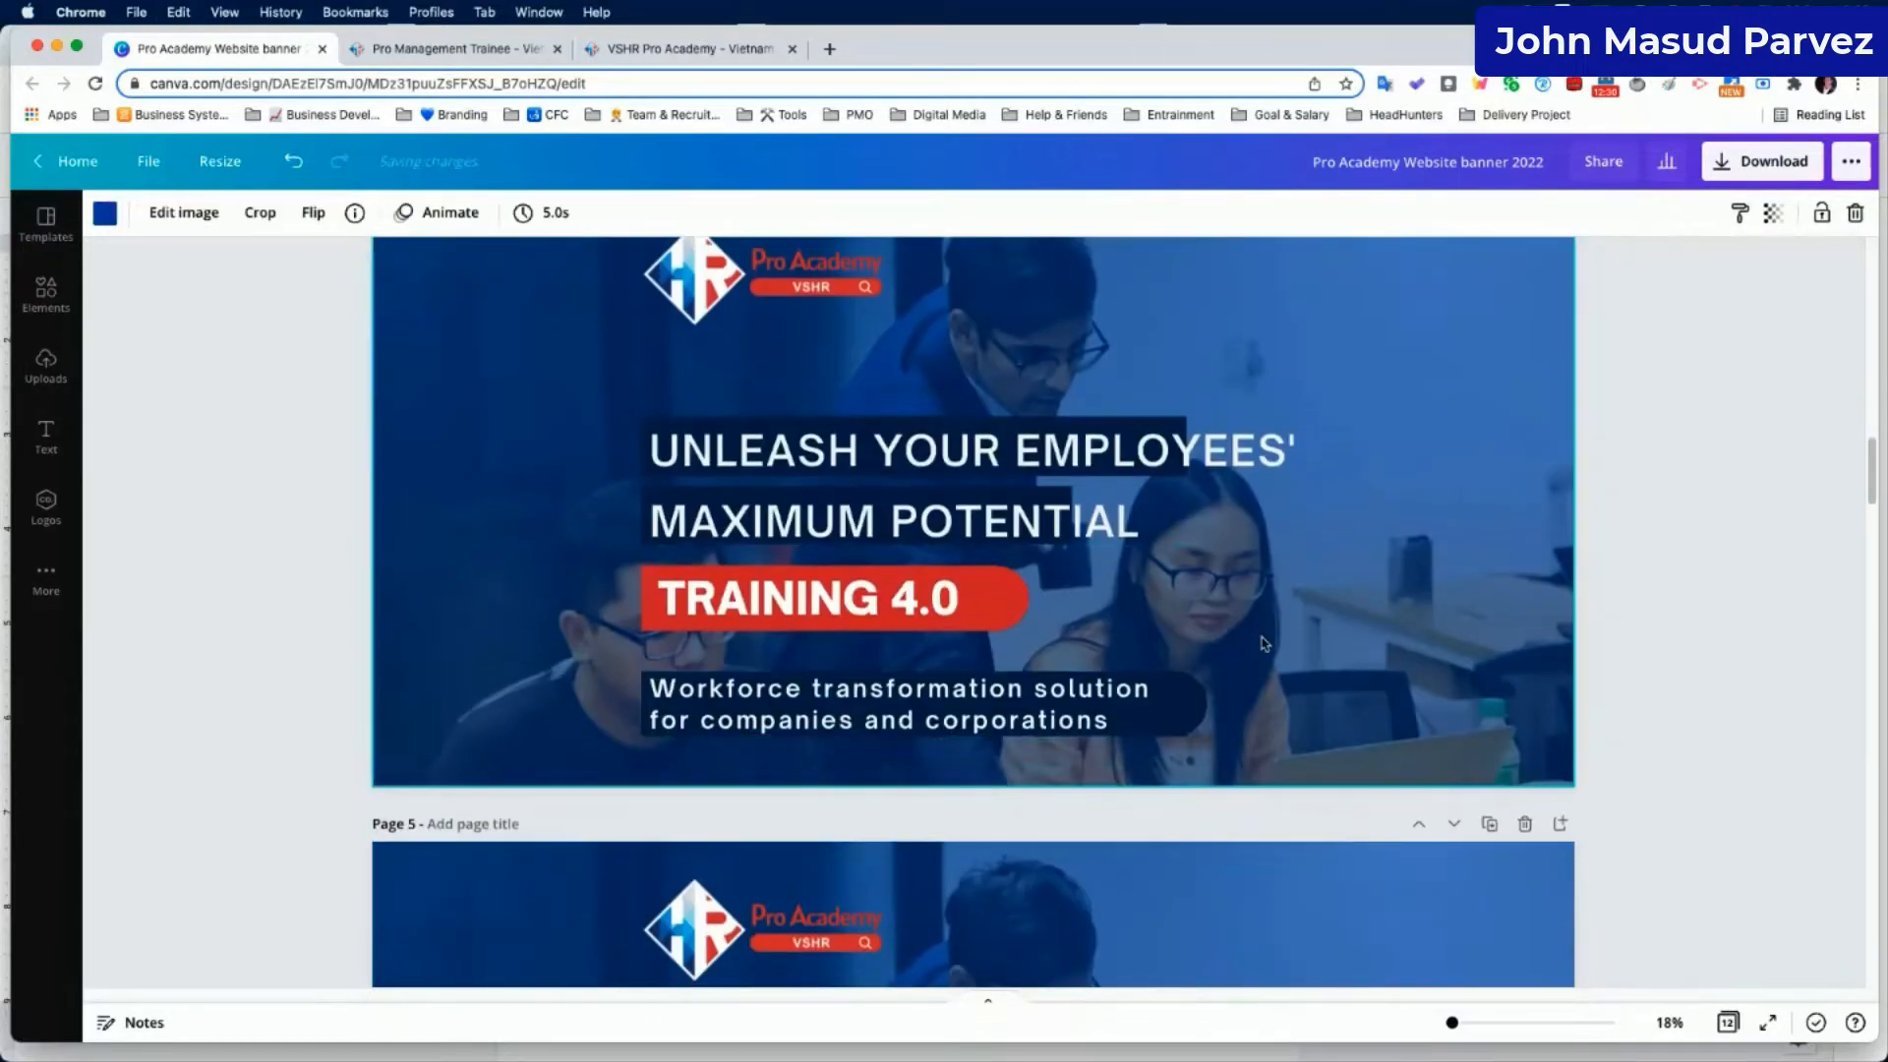
{"action": "key", "text": "cmd+v"}
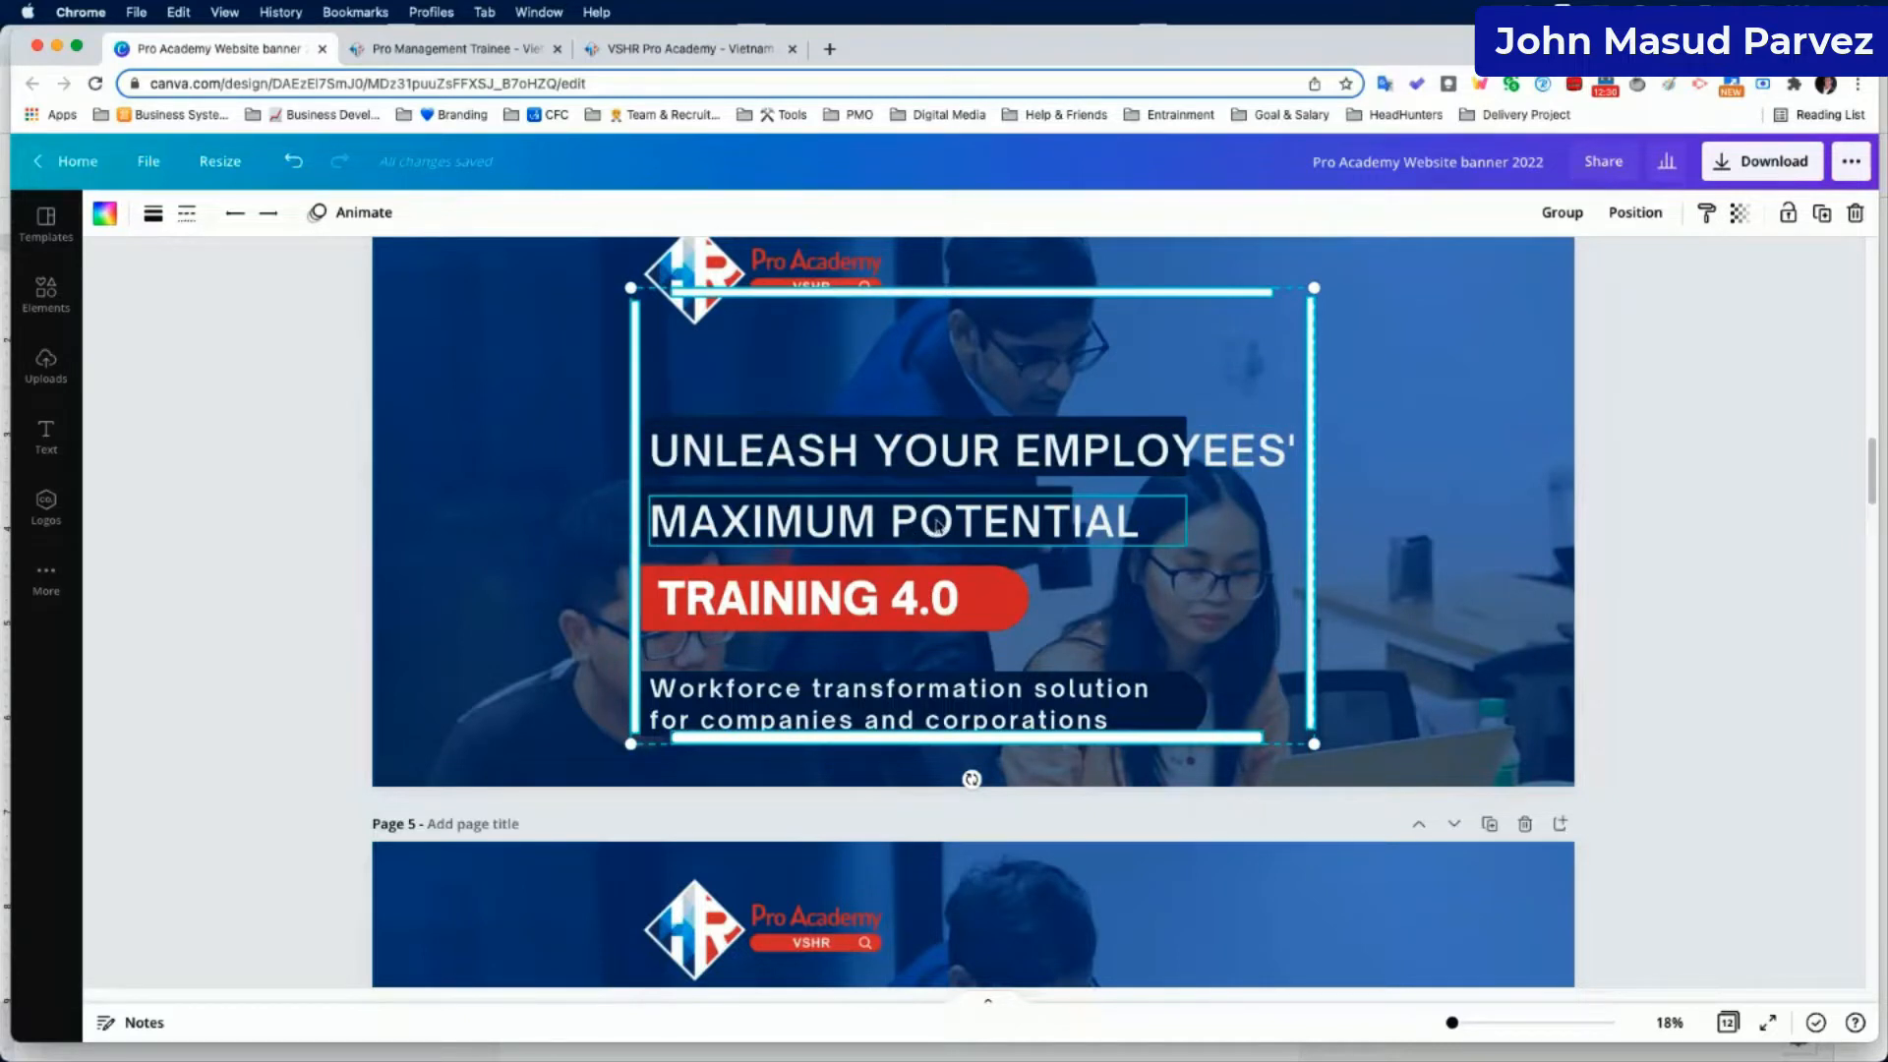
Delete the "UNLEASH YOUR EMPLOYEES'" and "MAXIMUM POTENTIAL" lines and their dark background bars from page 4.
{"action": "left_click", "coordinate": [974, 450]}
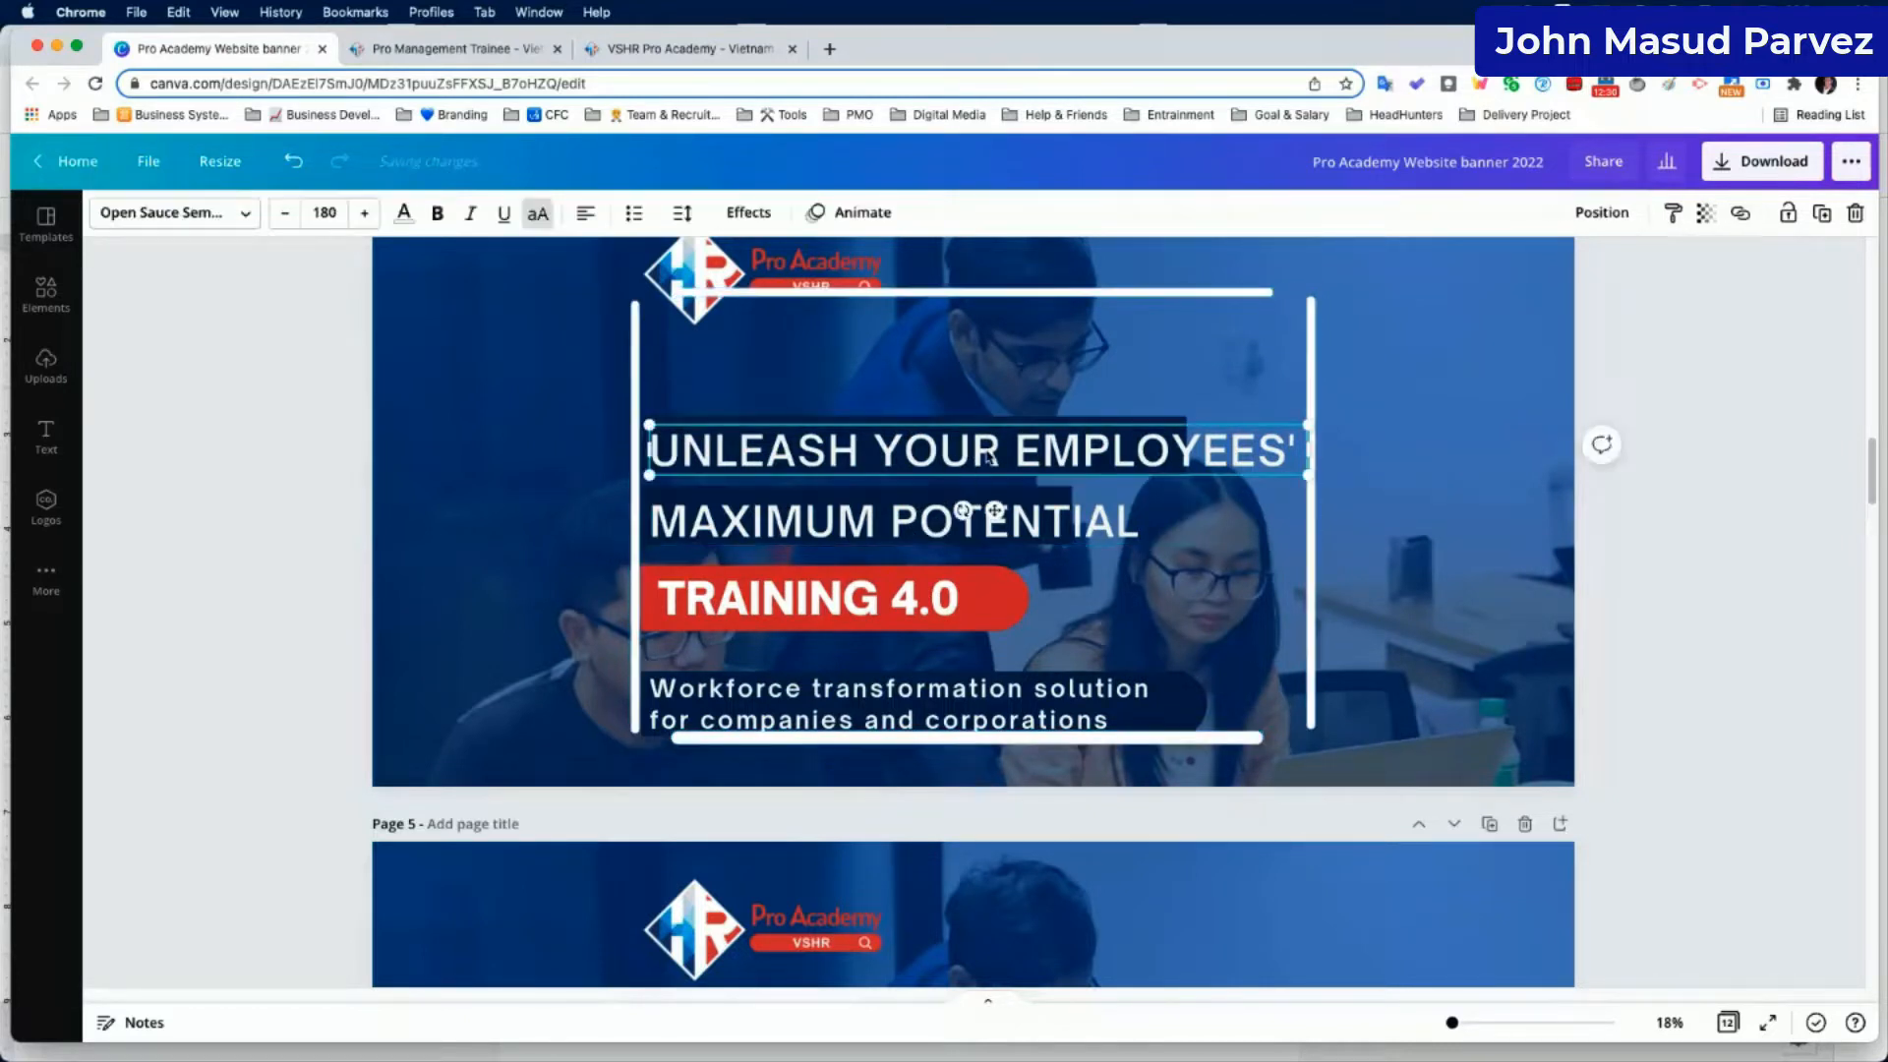
{"action": "key", "text": "Delete"}
{"action": "left_click", "coordinate": [1032, 446]}
{"action": "key", "text": "Delete"}
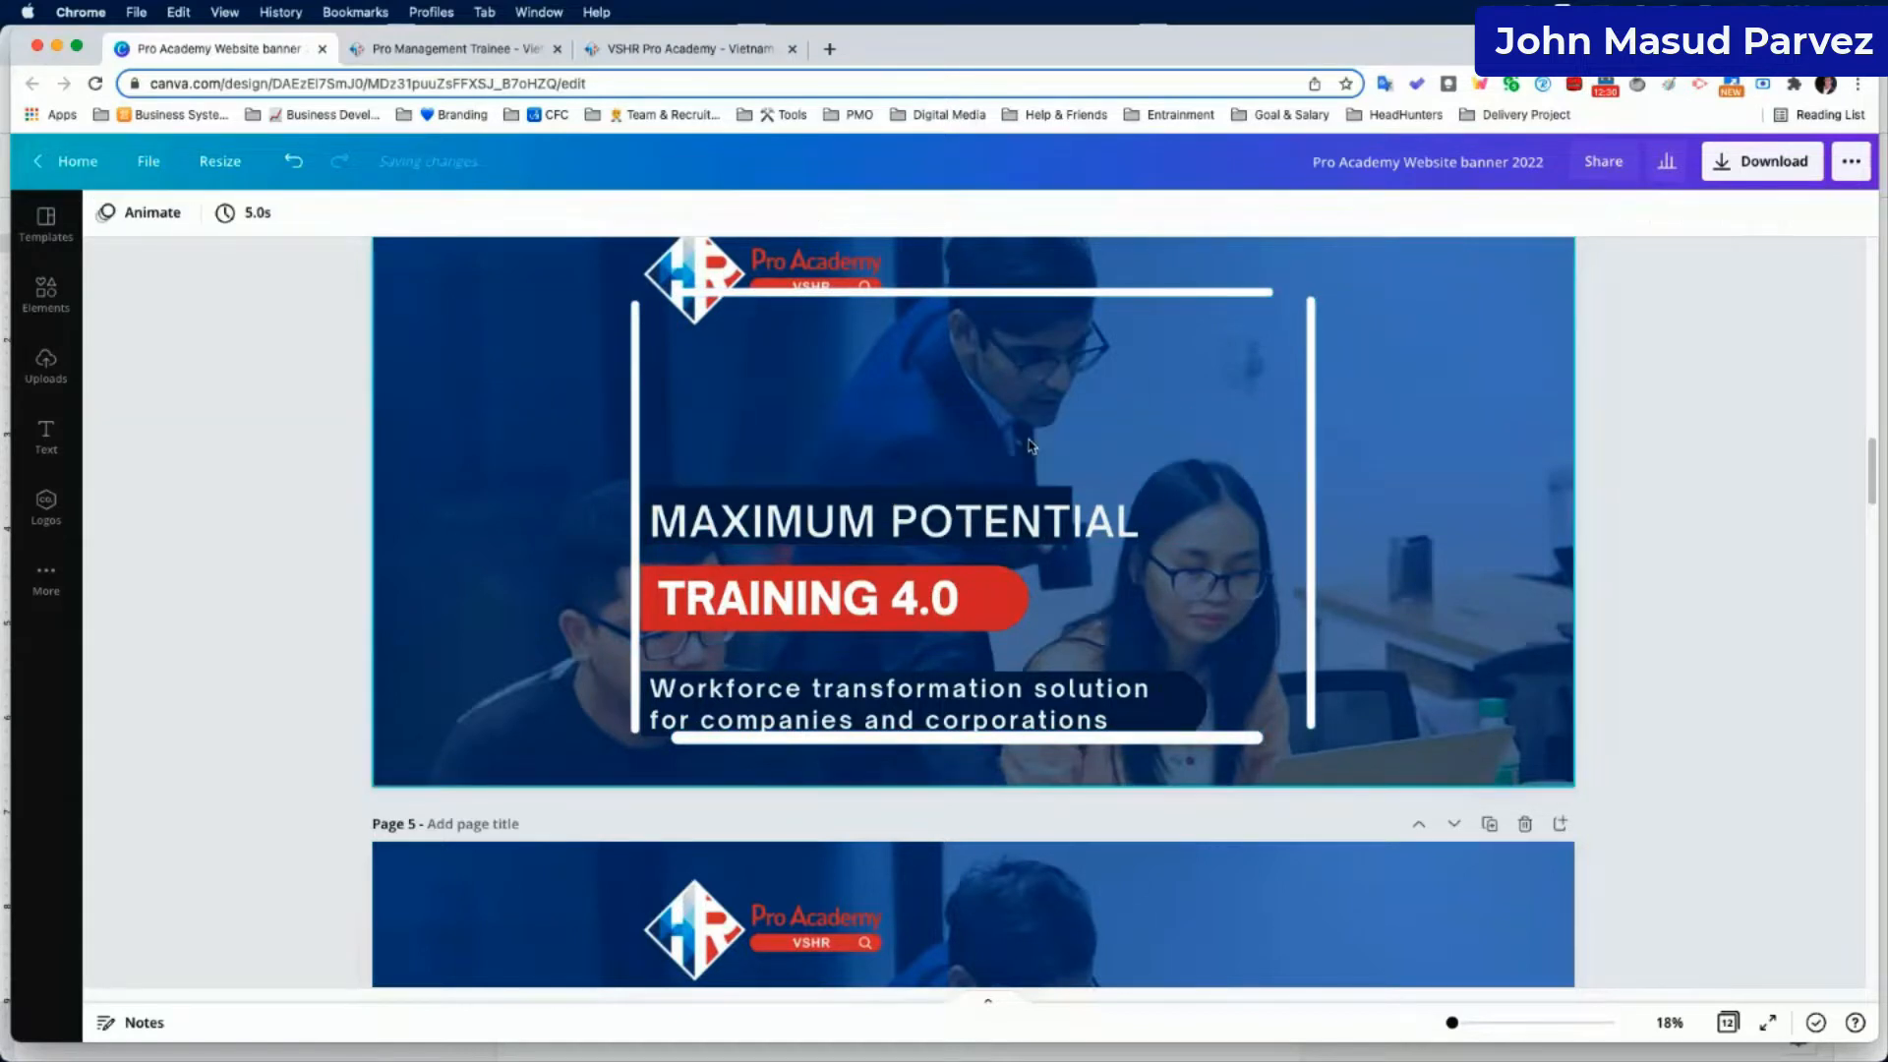
{"action": "left_click", "coordinate": [1018, 518]}
{"action": "key", "text": "Delete"}
{"action": "left_click", "coordinate": [1019, 518]}
{"action": "key", "text": "Delete"}
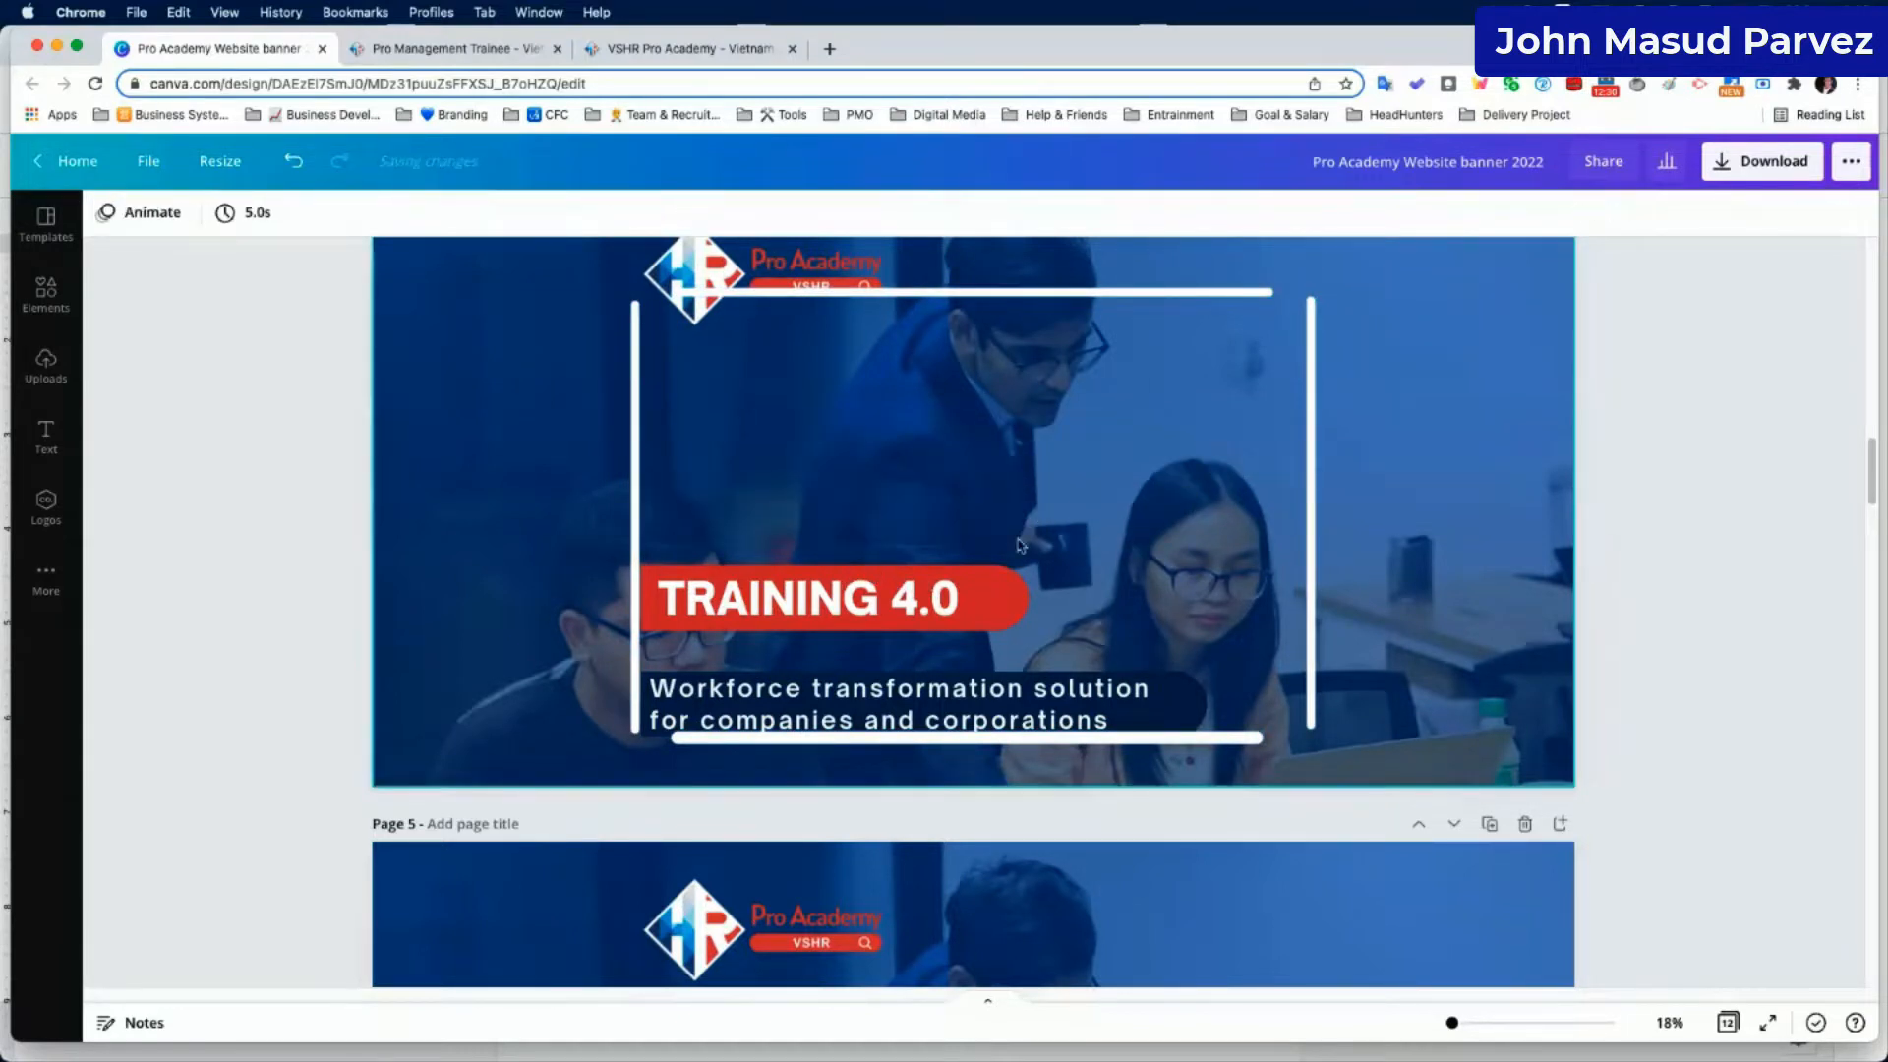
Delete the "TRAINING 4.0" text and its red background shapes from page 4.
{"action": "left_click", "coordinate": [1003, 588]}
{"action": "key", "text": "Delete"}
{"action": "left_click", "coordinate": [991, 582]}
{"action": "key", "text": "Delete"}
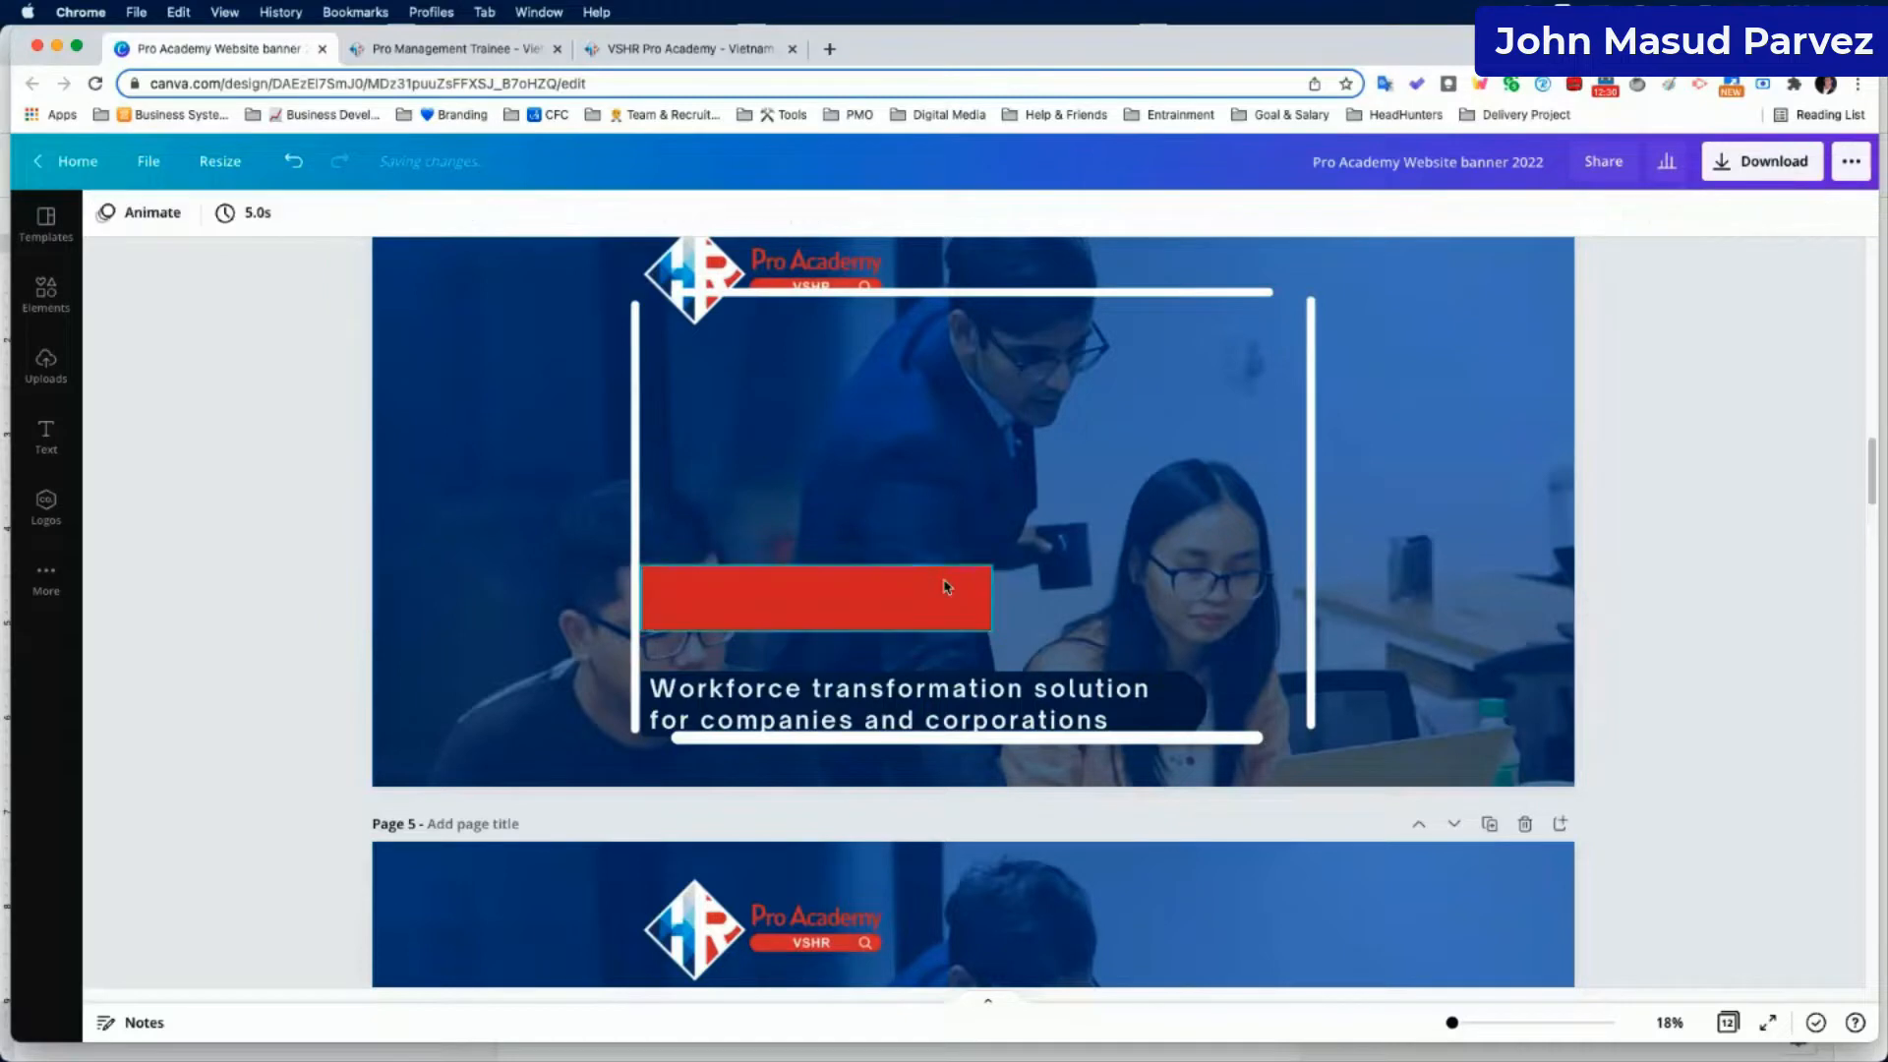
{"action": "left_click", "coordinate": [974, 590]}
{"action": "key", "text": "Delete"}
Delete the "Workforce transformation solution for companies and corporations" text and its dark background bar from page 4.
{"action": "left_click", "coordinate": [1023, 703]}
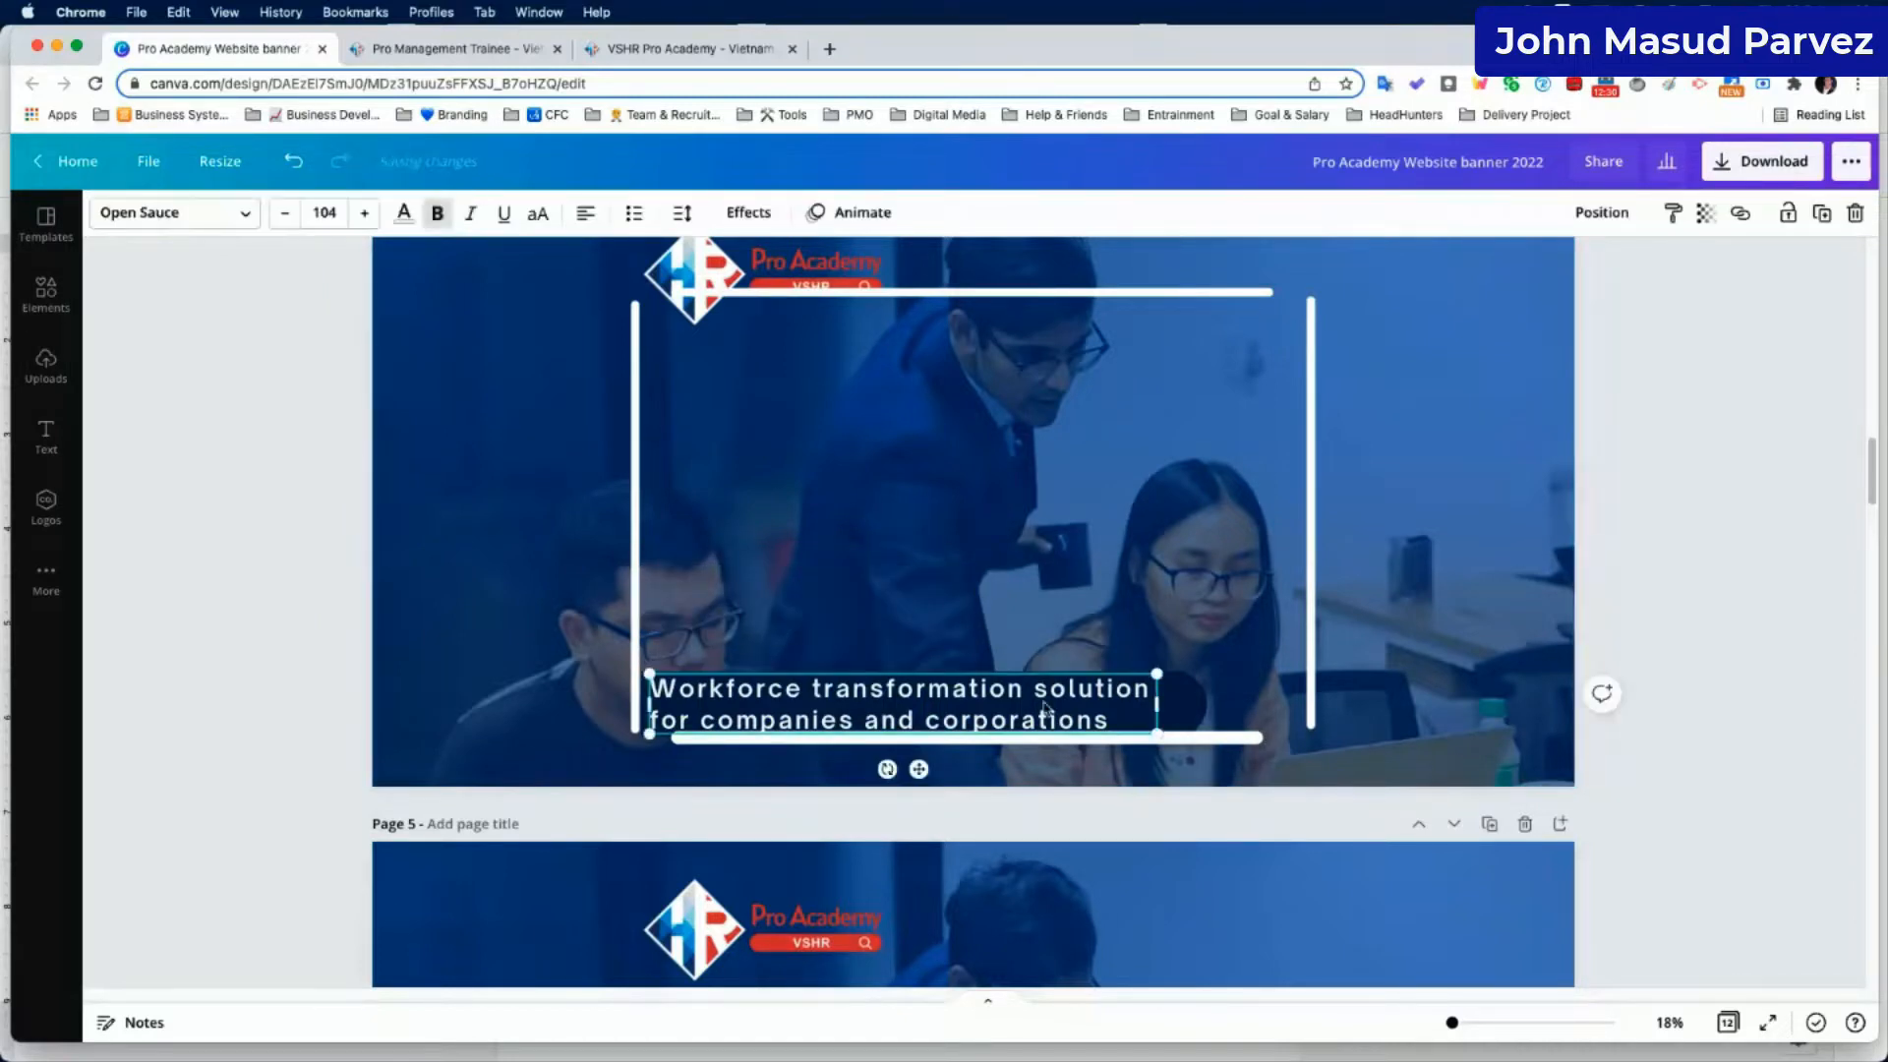
{"action": "key", "text": "Delete"}
{"action": "left_click", "coordinate": [1048, 709]}
{"action": "key", "text": "Delete"}
Copy the headline and tagline text from "EMPOWERING" to "WORKFORCE TRANSFORMATION SOLUTION" on page 3 and paste it inside the frame on page 4.
{"action": "scroll", "coordinate": [1095, 717], "scroll_direction": "down", "scroll_amount": 6}
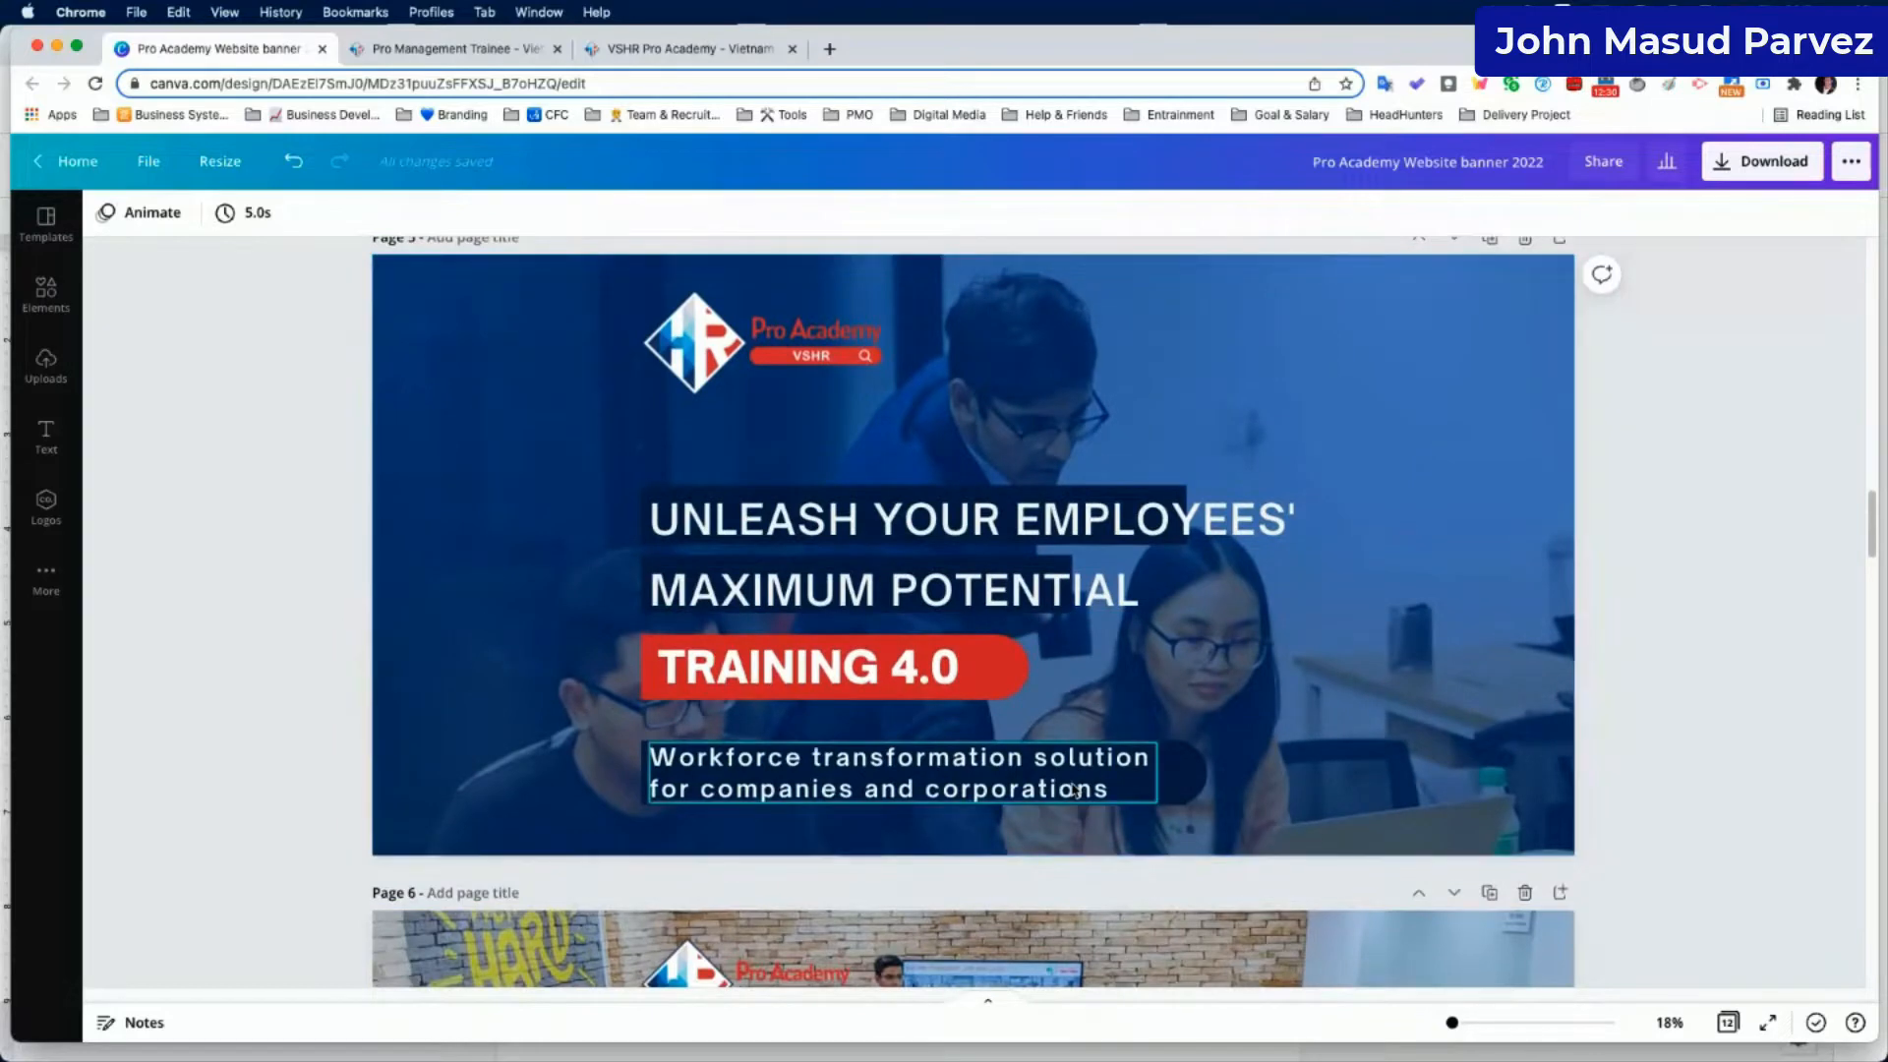
{"action": "scroll", "coordinate": [1075, 792], "scroll_direction": "up", "scroll_amount": 10}
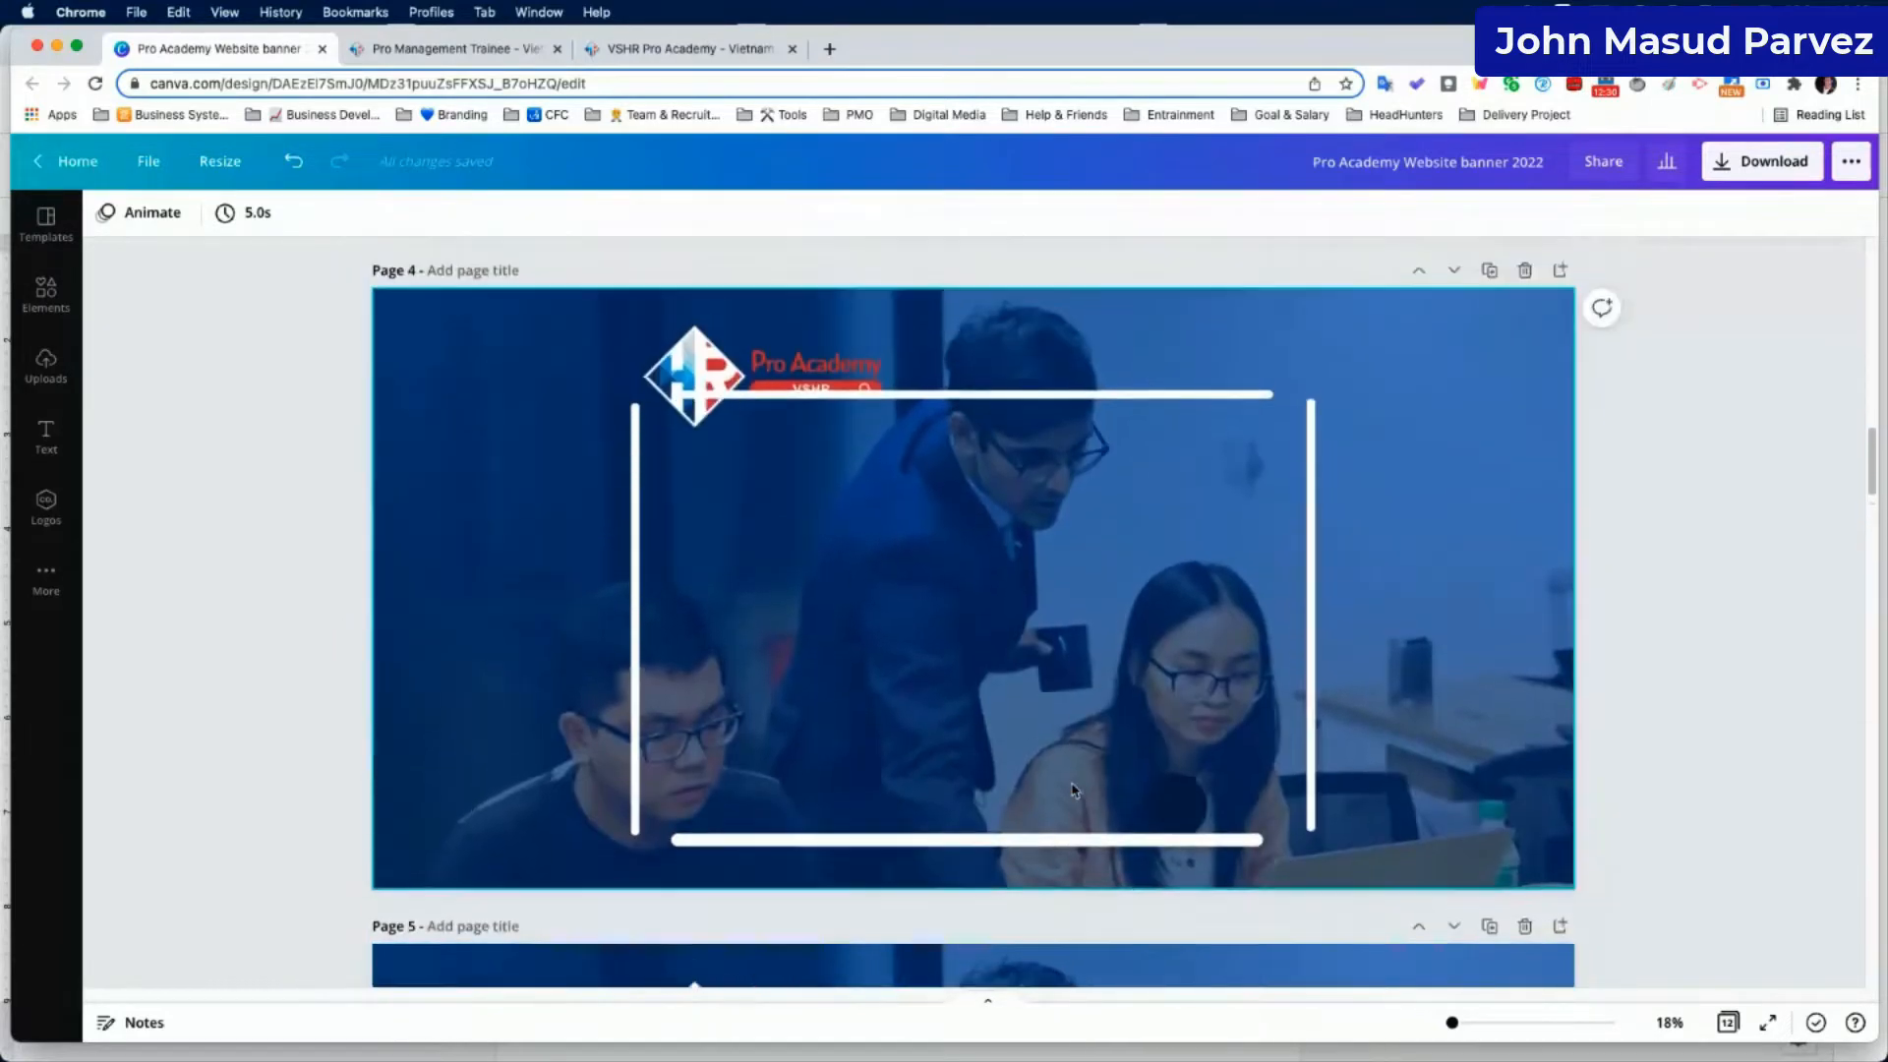
{"action": "scroll", "coordinate": [1050, 415], "scroll_direction": "up", "scroll_amount": 2}
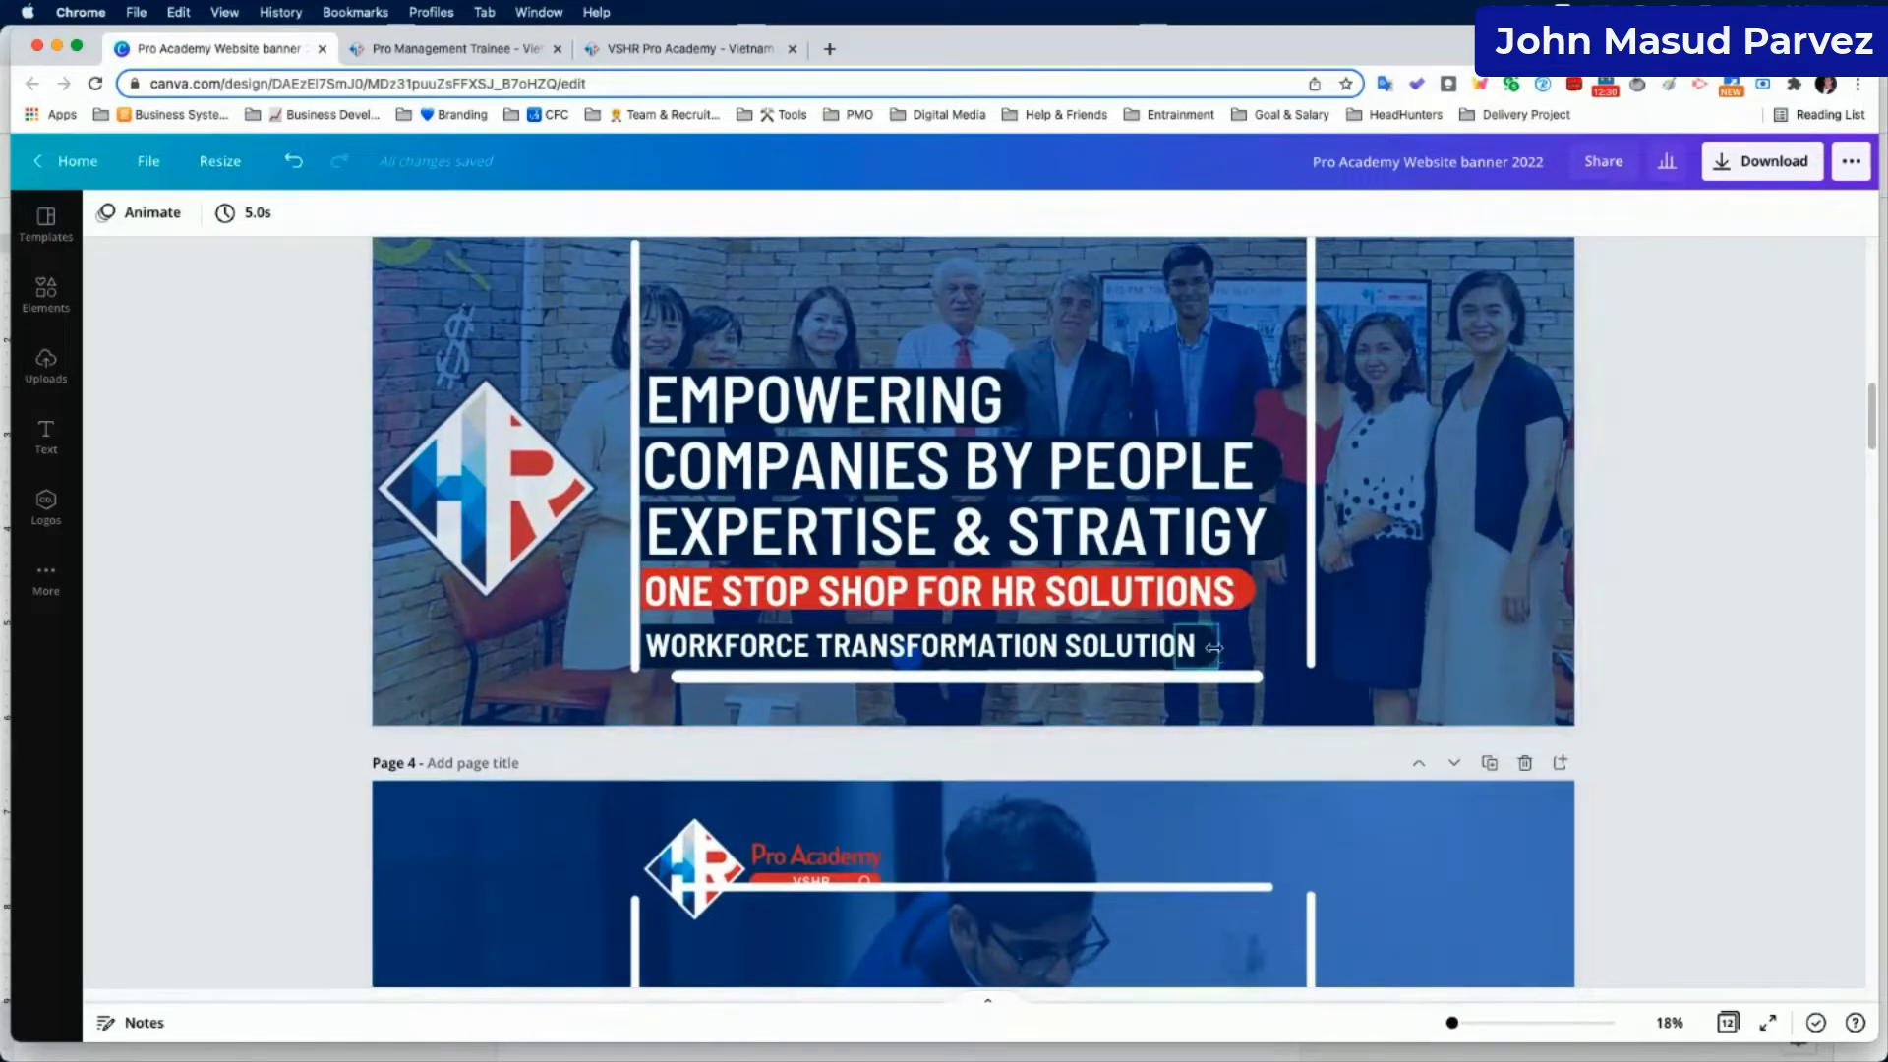
{"action": "left_click", "coordinate": [1117, 649]}
{"action": "left_click", "coordinate": [1131, 593], "text": "shift"}
{"action": "left_click", "coordinate": [1180, 548], "text": "shift"}
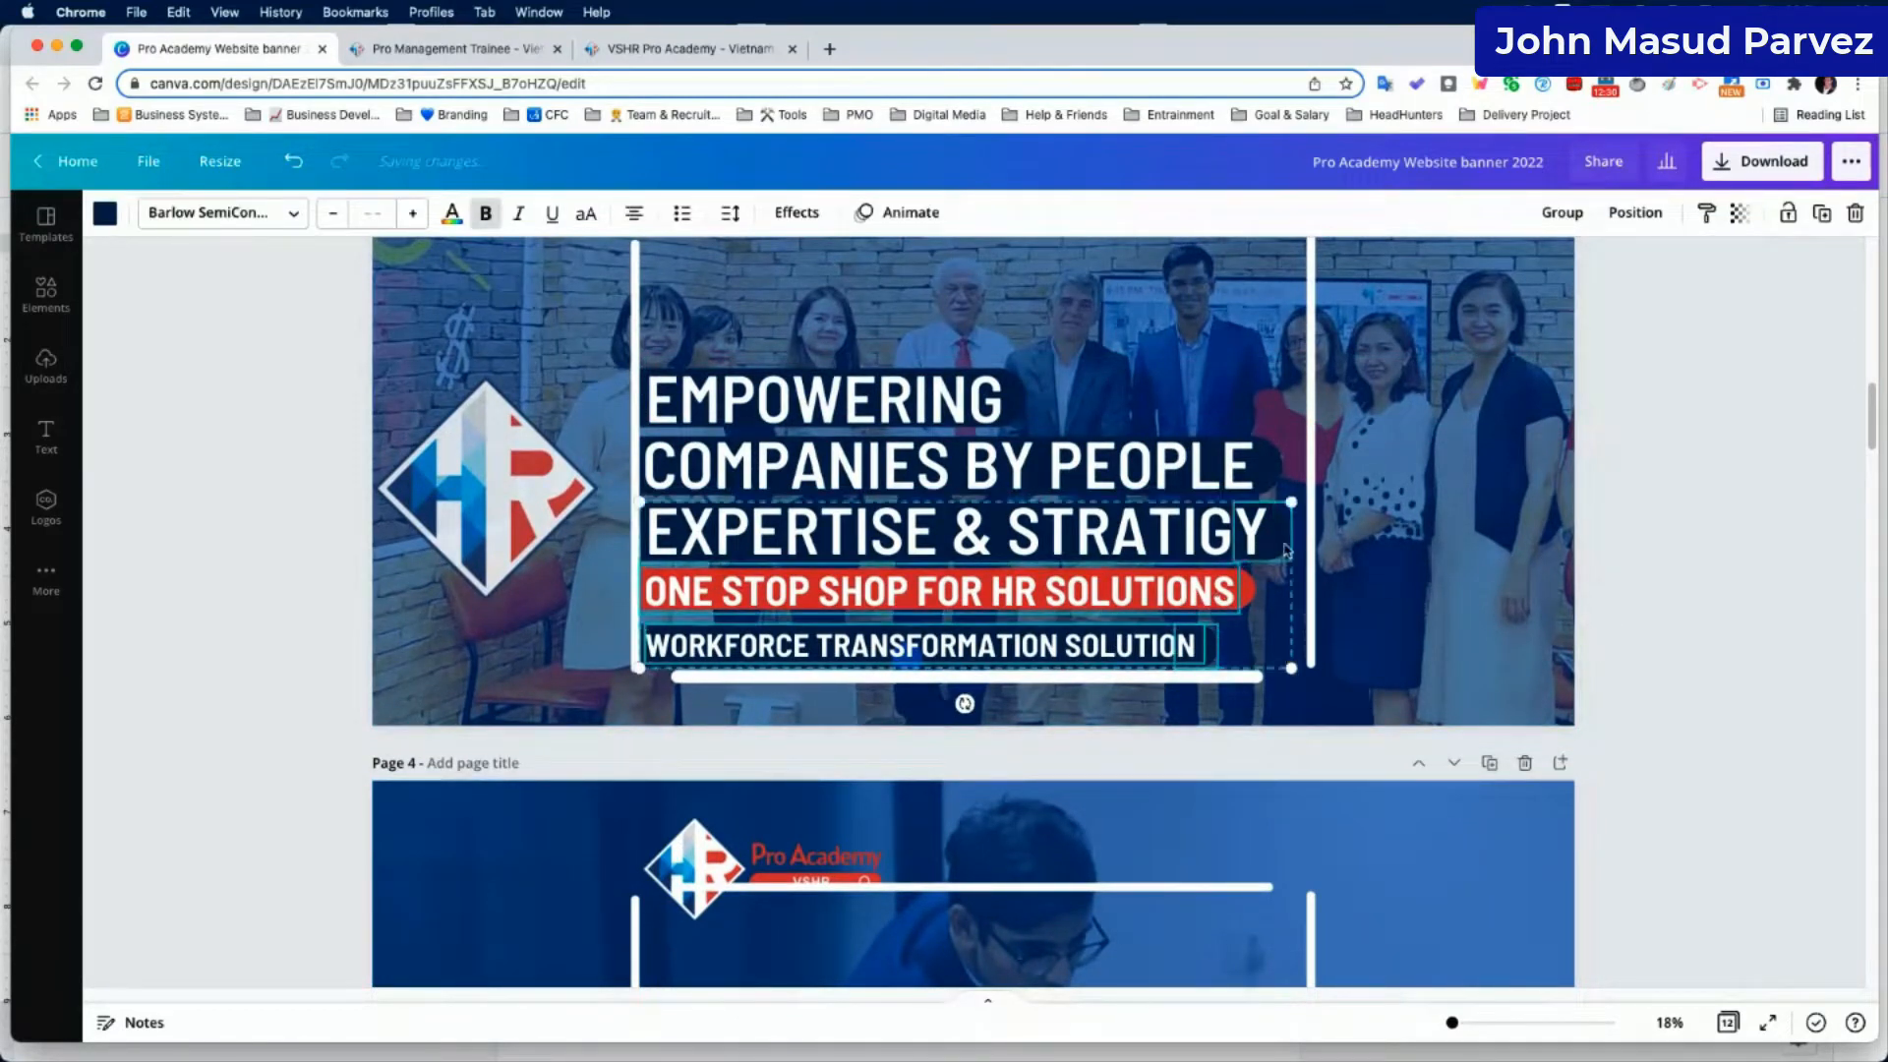
{"action": "left_click", "coordinate": [1257, 462], "text": "shift"}
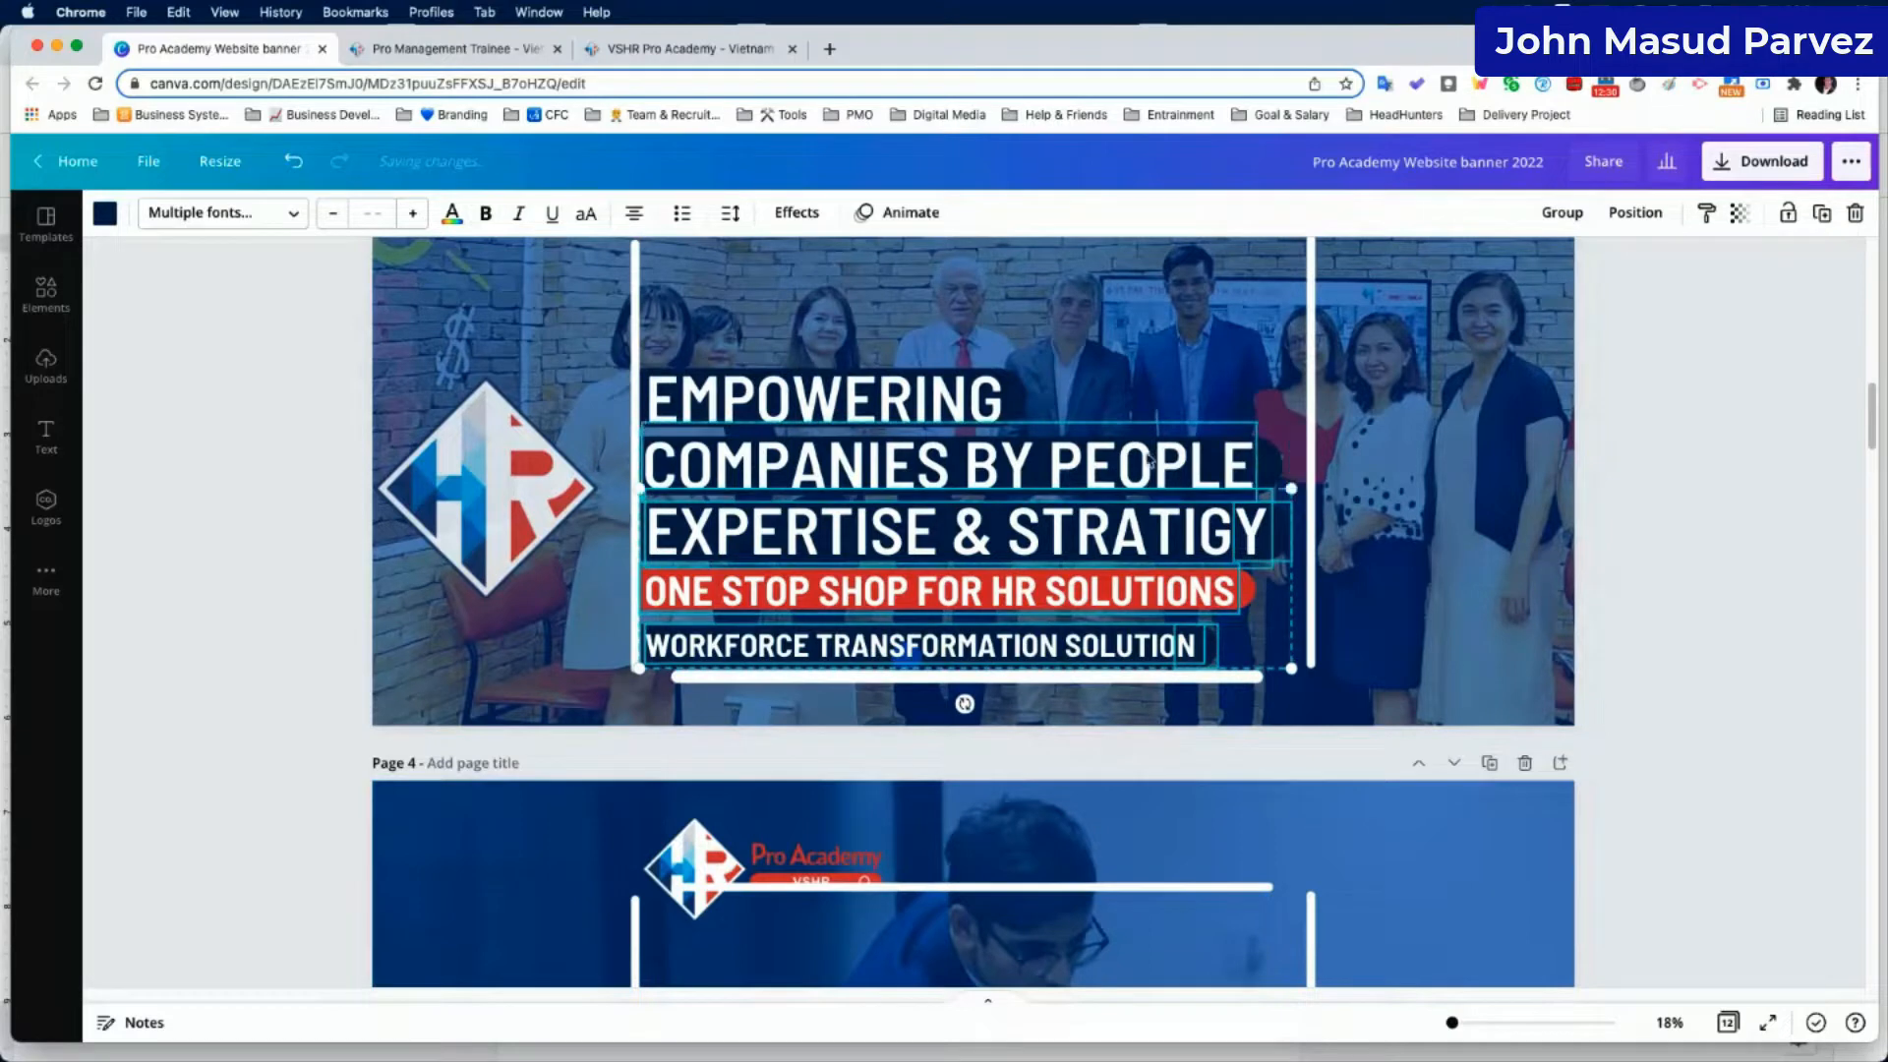
{"action": "left_click", "coordinate": [933, 403], "text": "shift"}
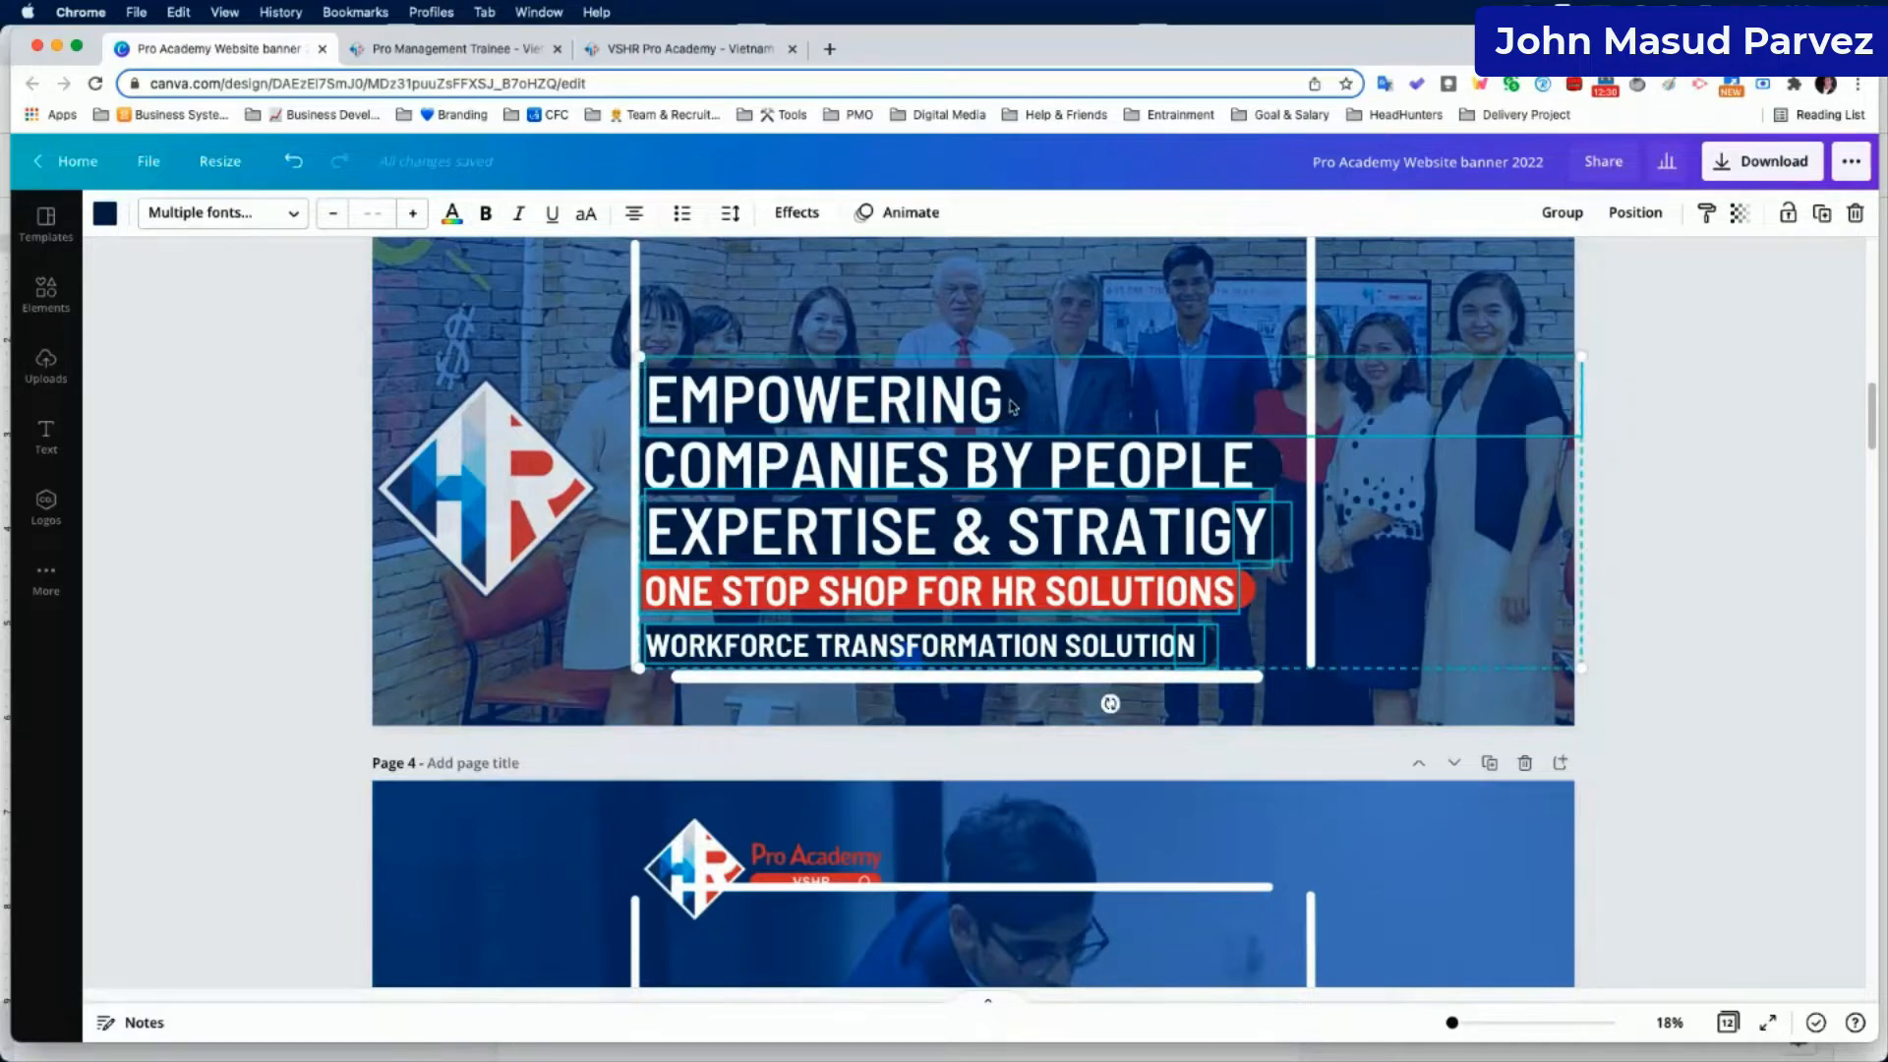
{"action": "scroll", "coordinate": [983, 541], "scroll_direction": "down", "scroll_amount": 5}
{"action": "left_click", "coordinate": [954, 686]}
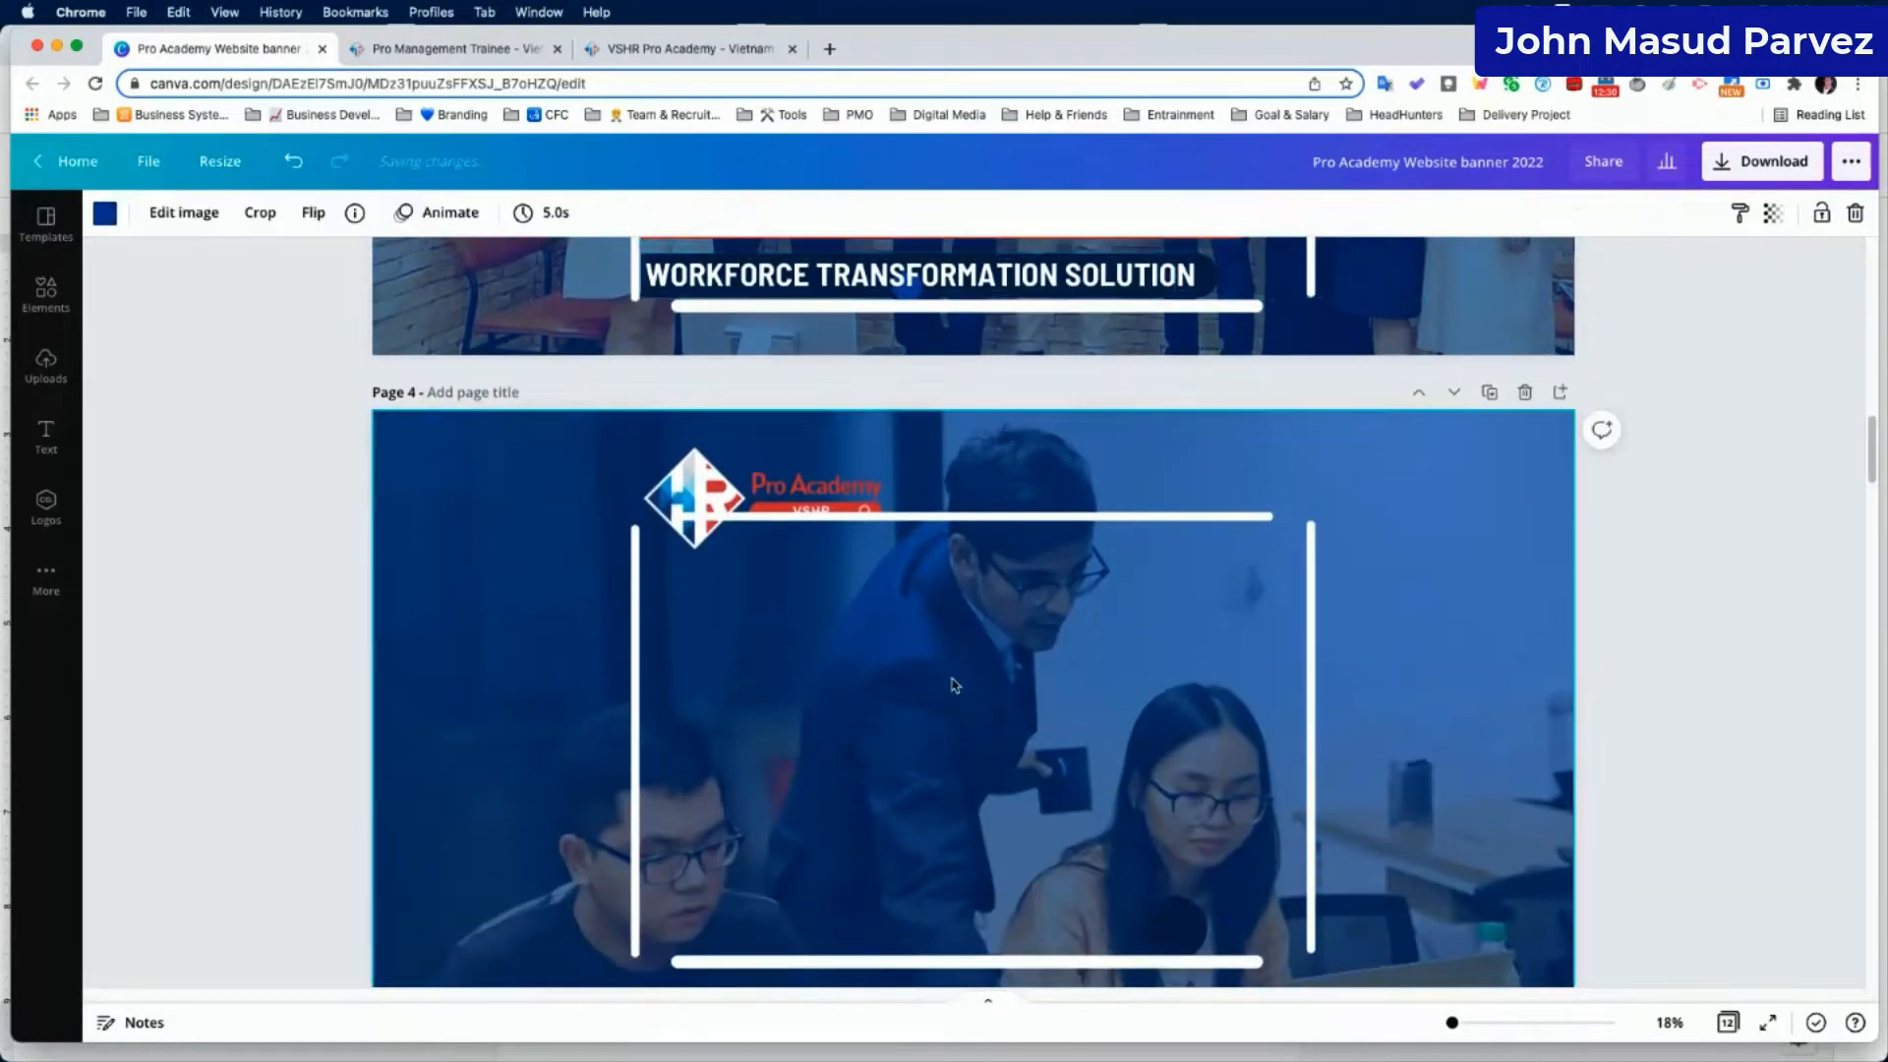
{"action": "key", "text": "super+v"}
{"action": "scroll", "coordinate": [949, 654], "scroll_direction": "down", "scroll_amount": 4}
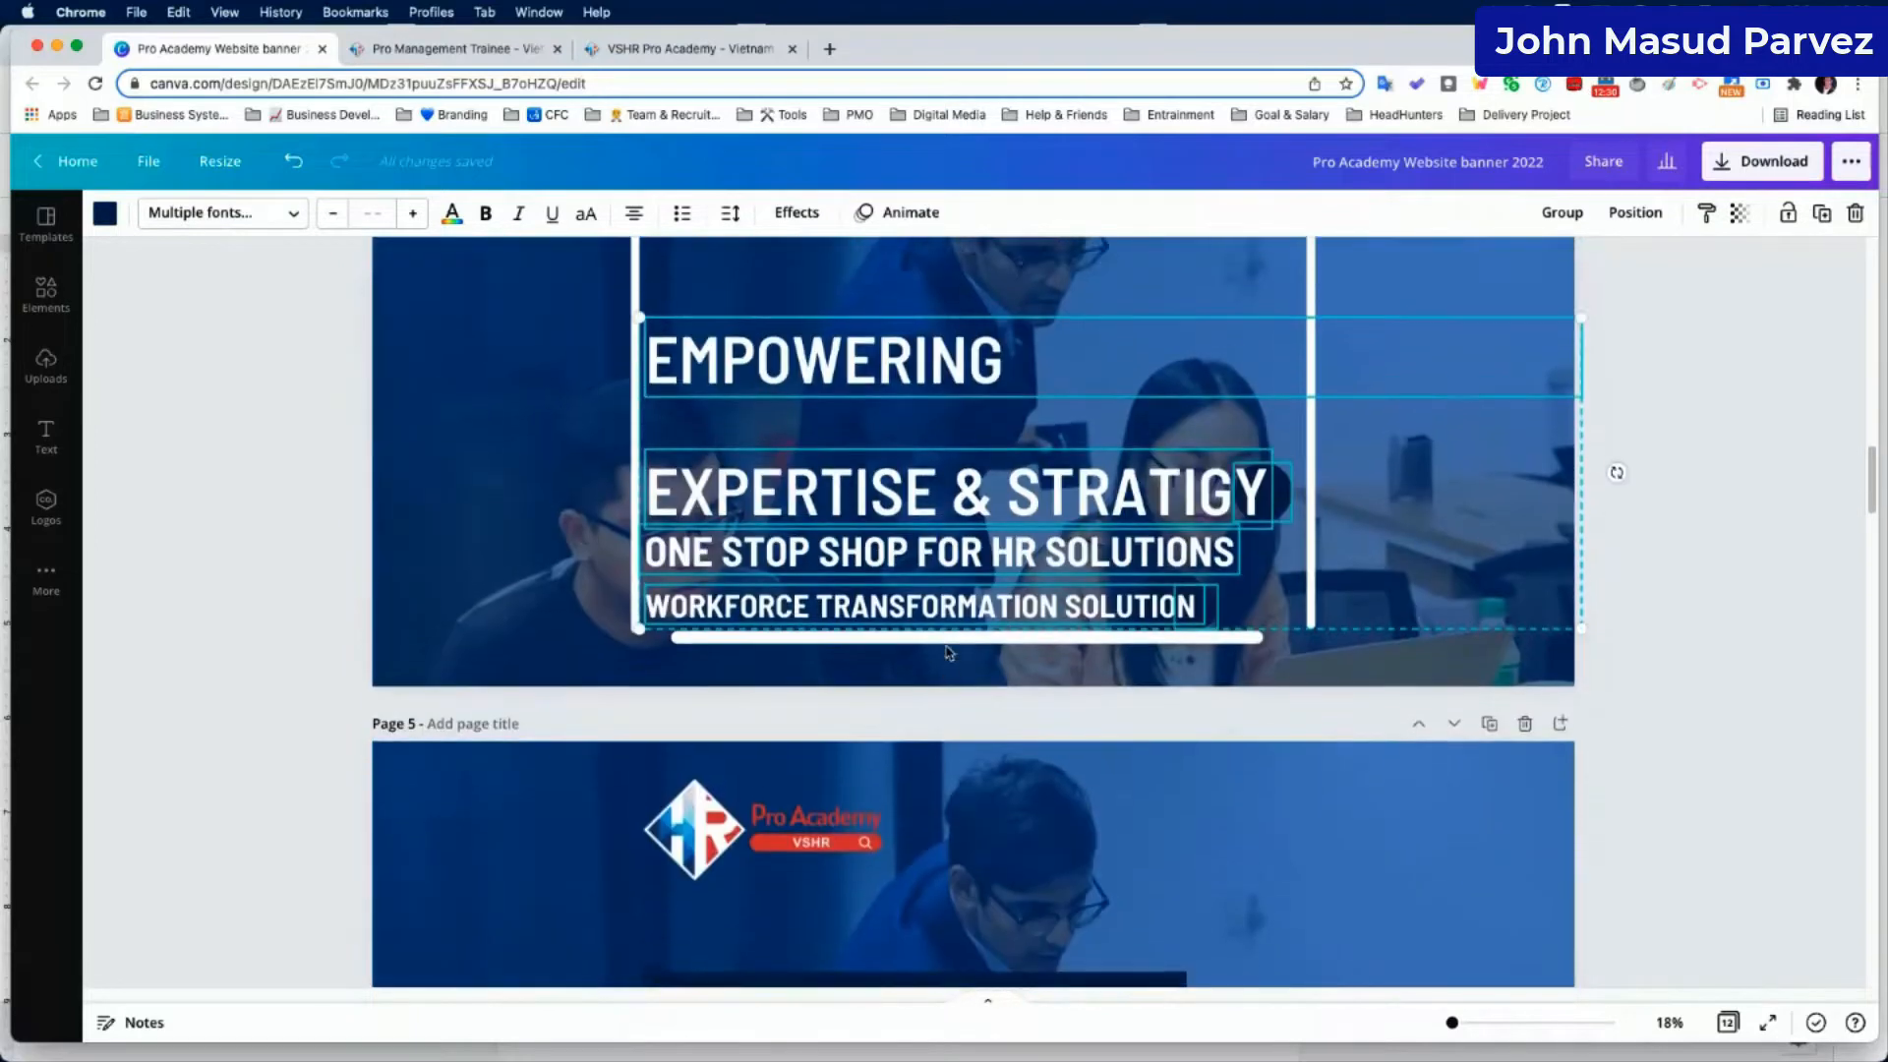
{"action": "left_click", "coordinate": [1734, 605]}
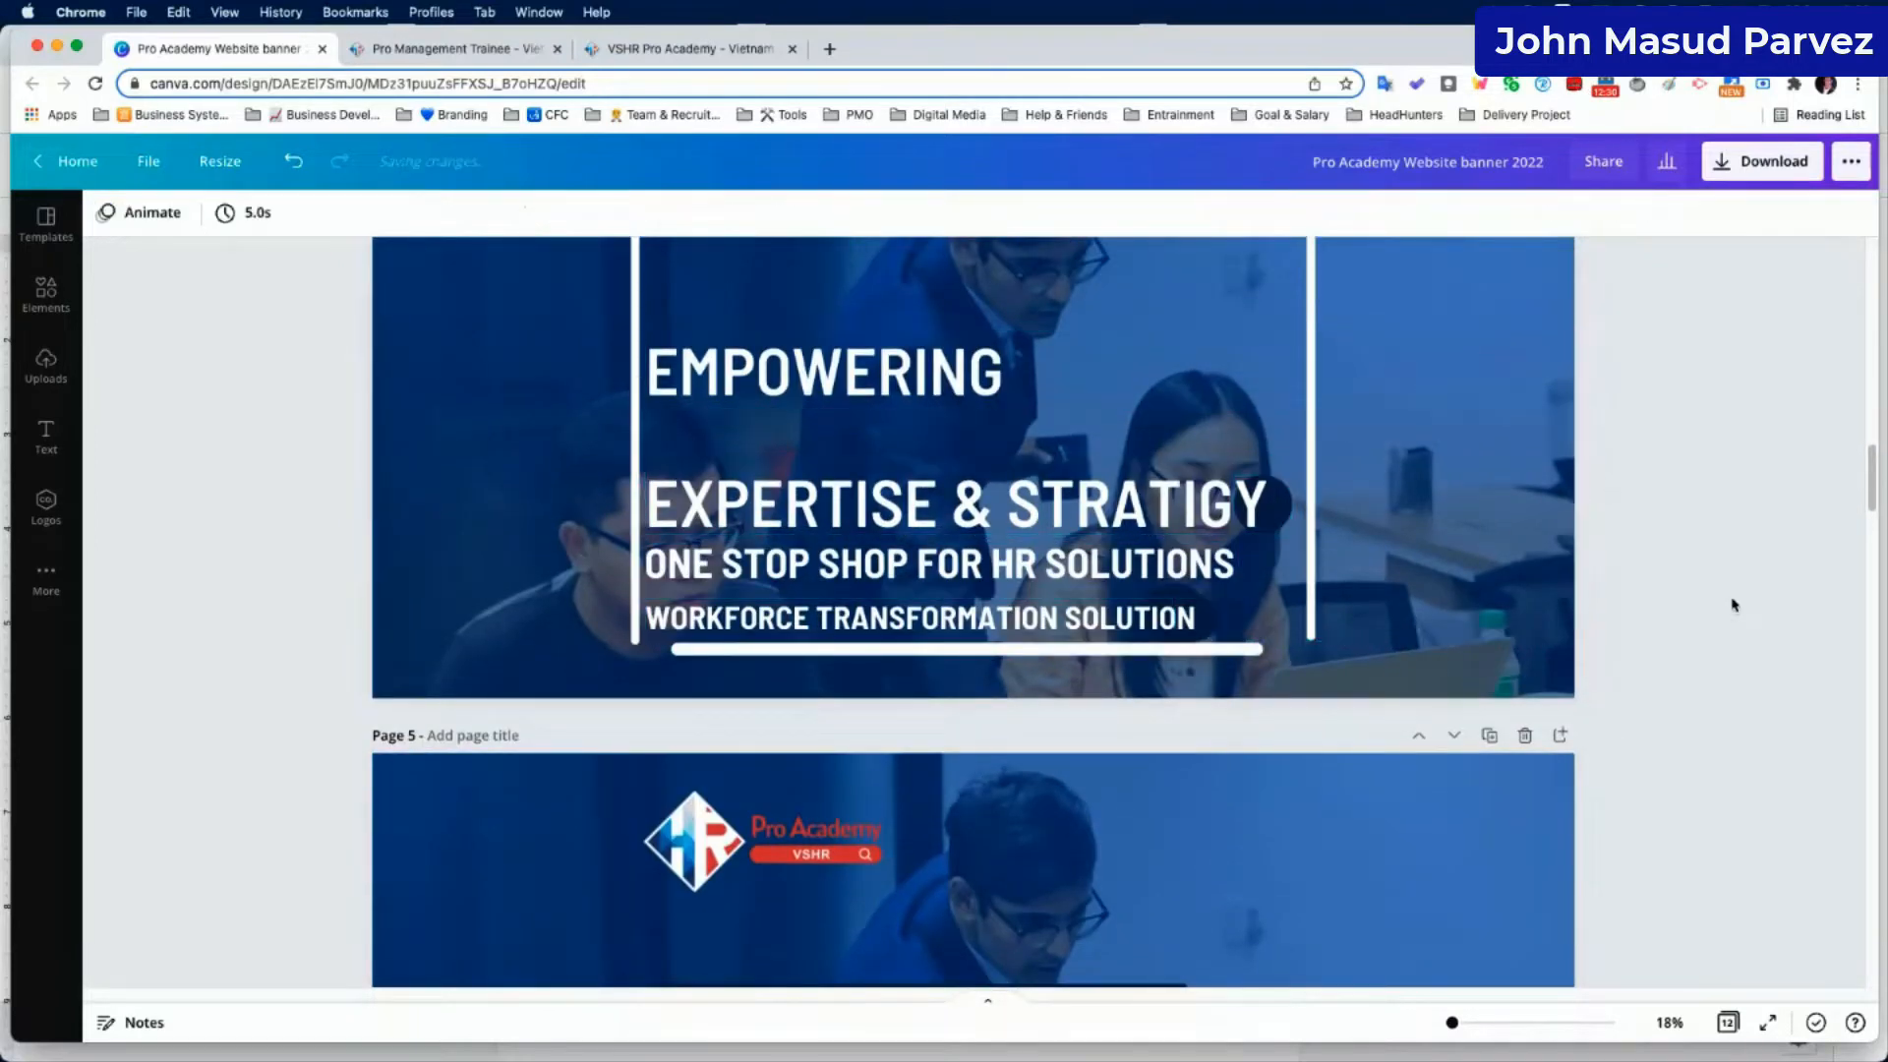
Try to move the page 3 headline lines off their dark background bars one at a time.
{"action": "scroll", "coordinate": [1514, 620], "scroll_direction": "up", "scroll_amount": 10}
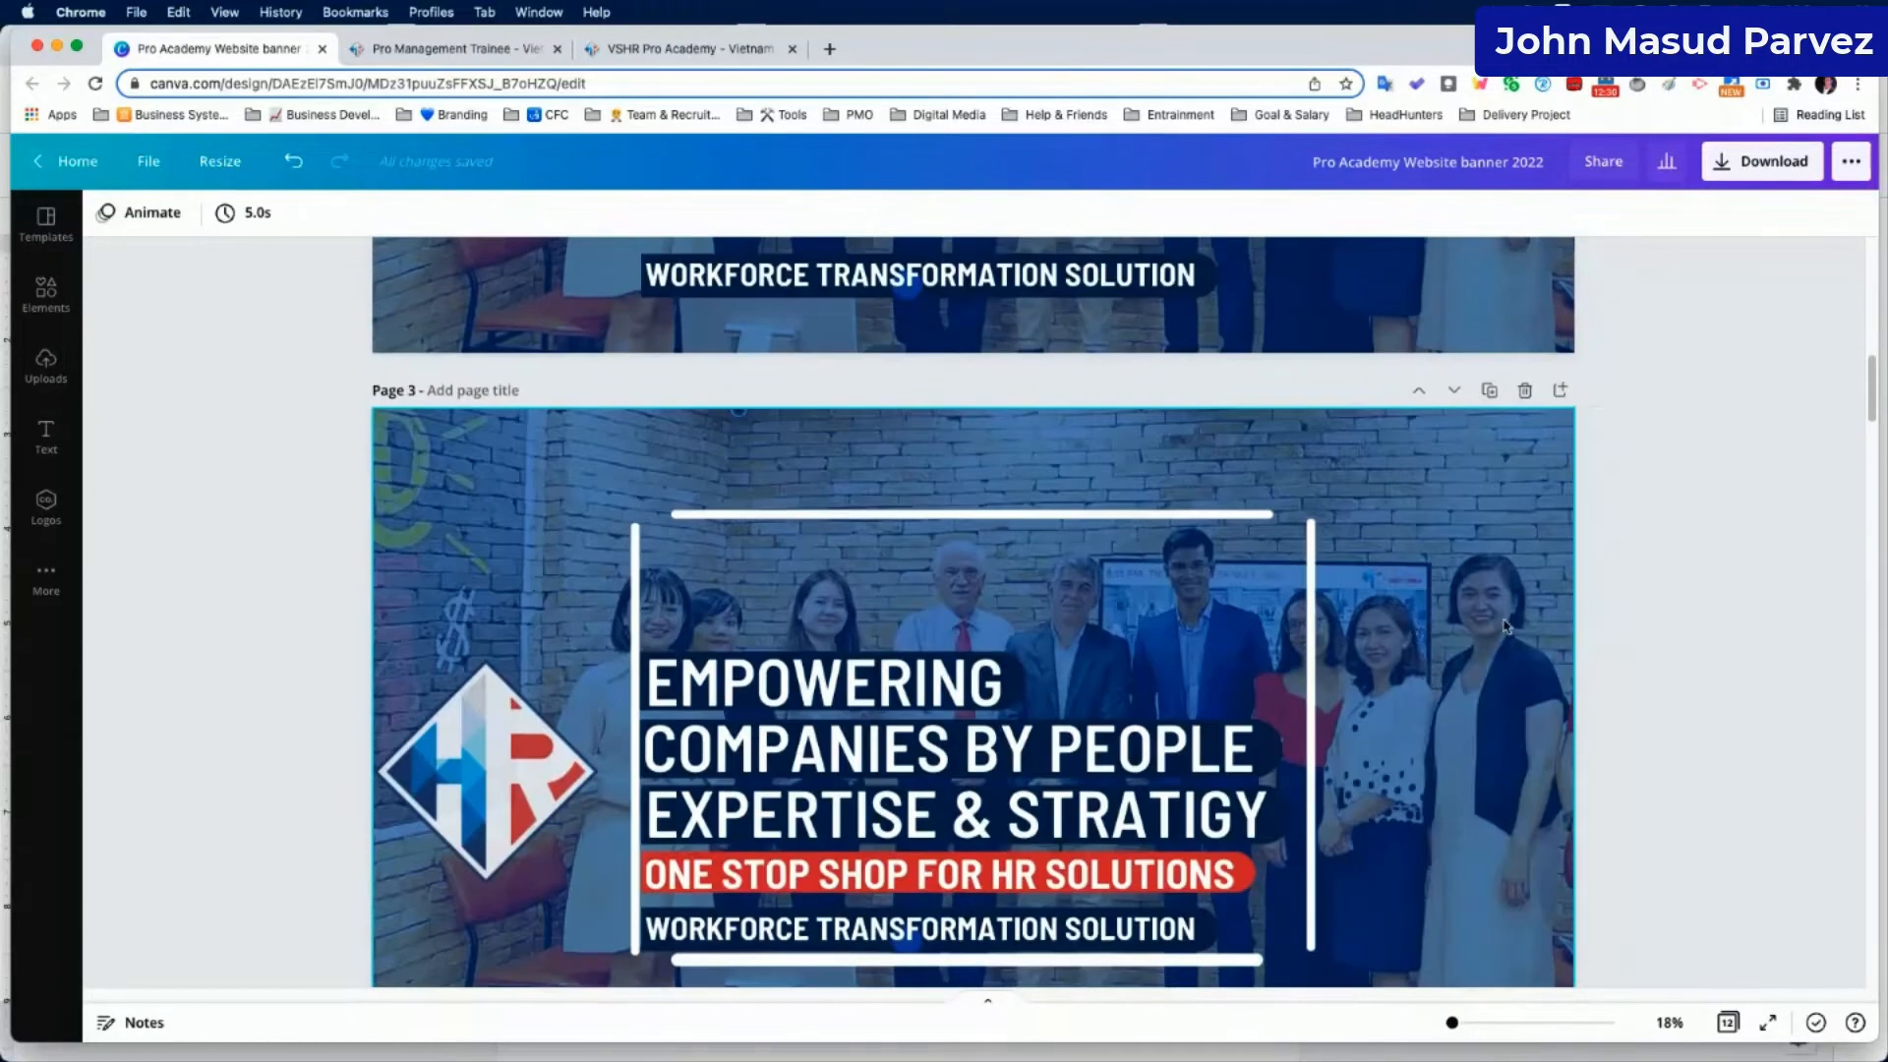
{"action": "scroll", "coordinate": [1377, 620], "scroll_direction": "down", "scroll_amount": 2}
{"action": "left_click", "coordinate": [964, 532]}
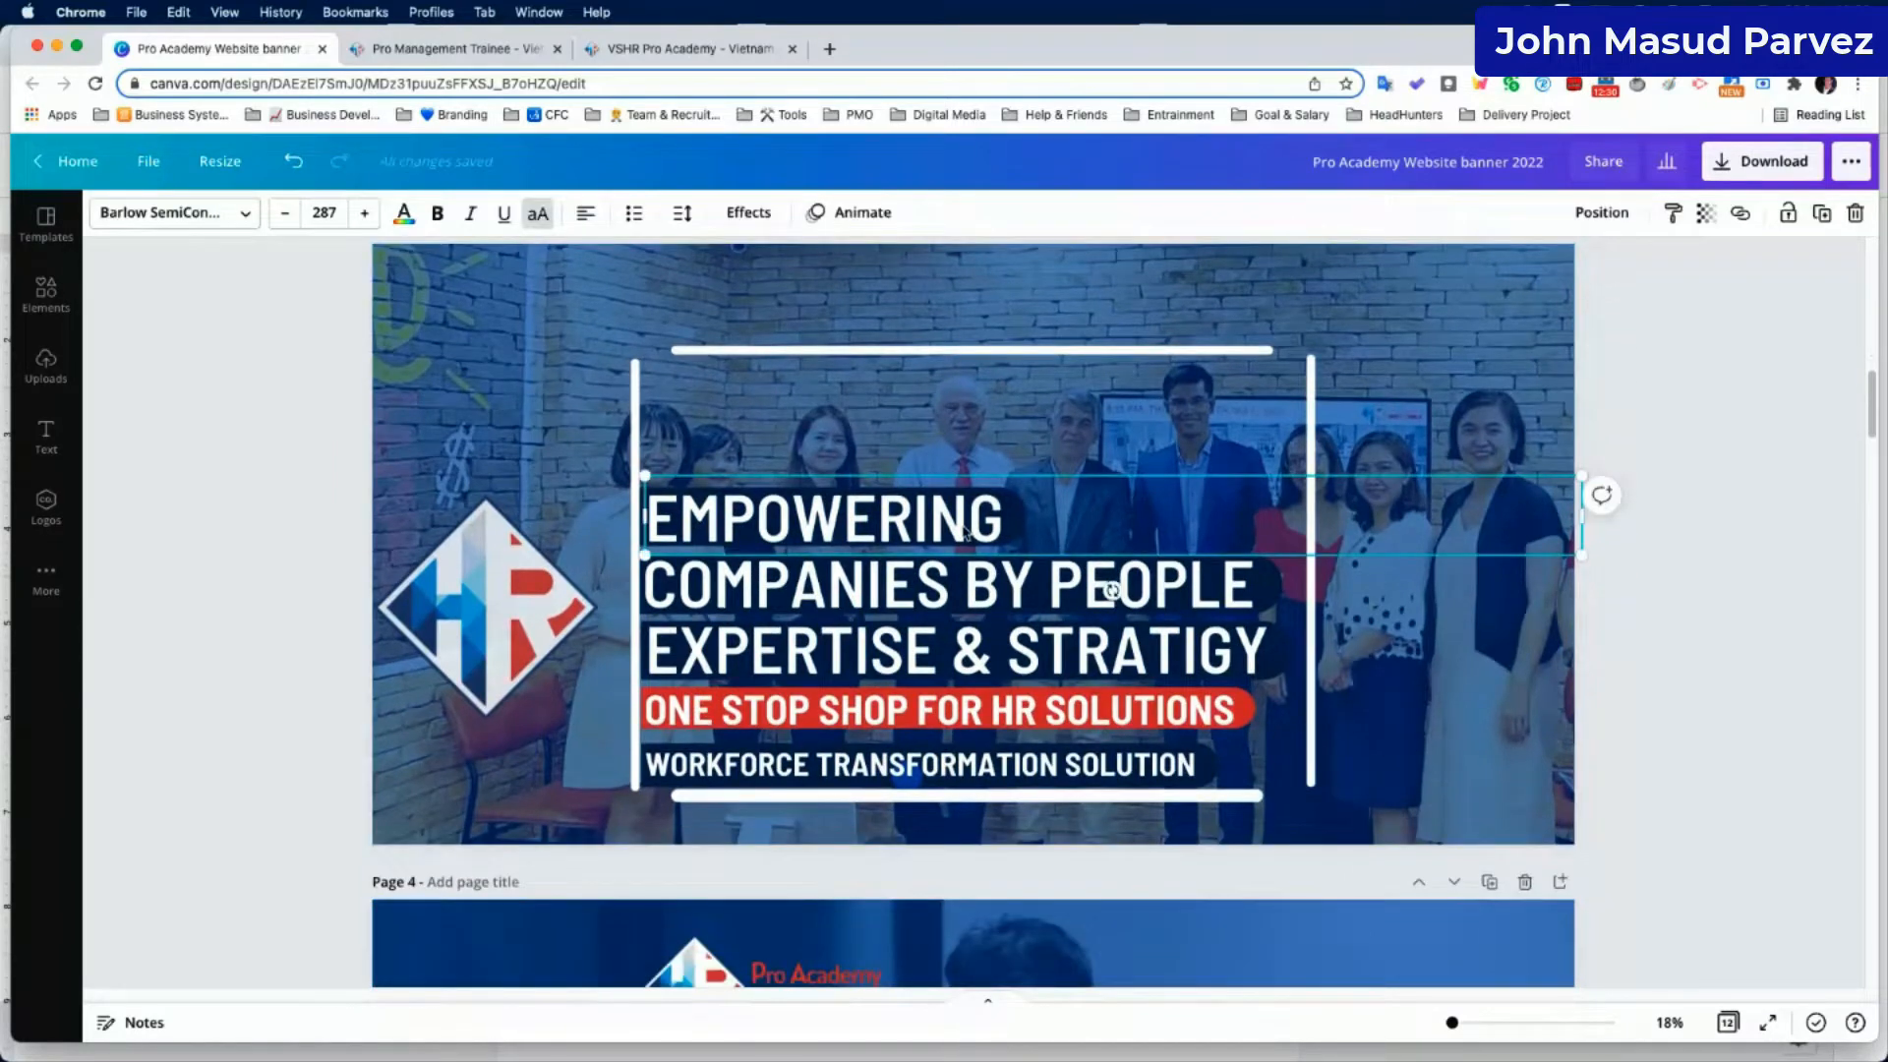
{"action": "left_click_drag", "start_coordinate": [964, 532], "coordinate": [963, 417]}
{"action": "left_click", "coordinate": [885, 516]}
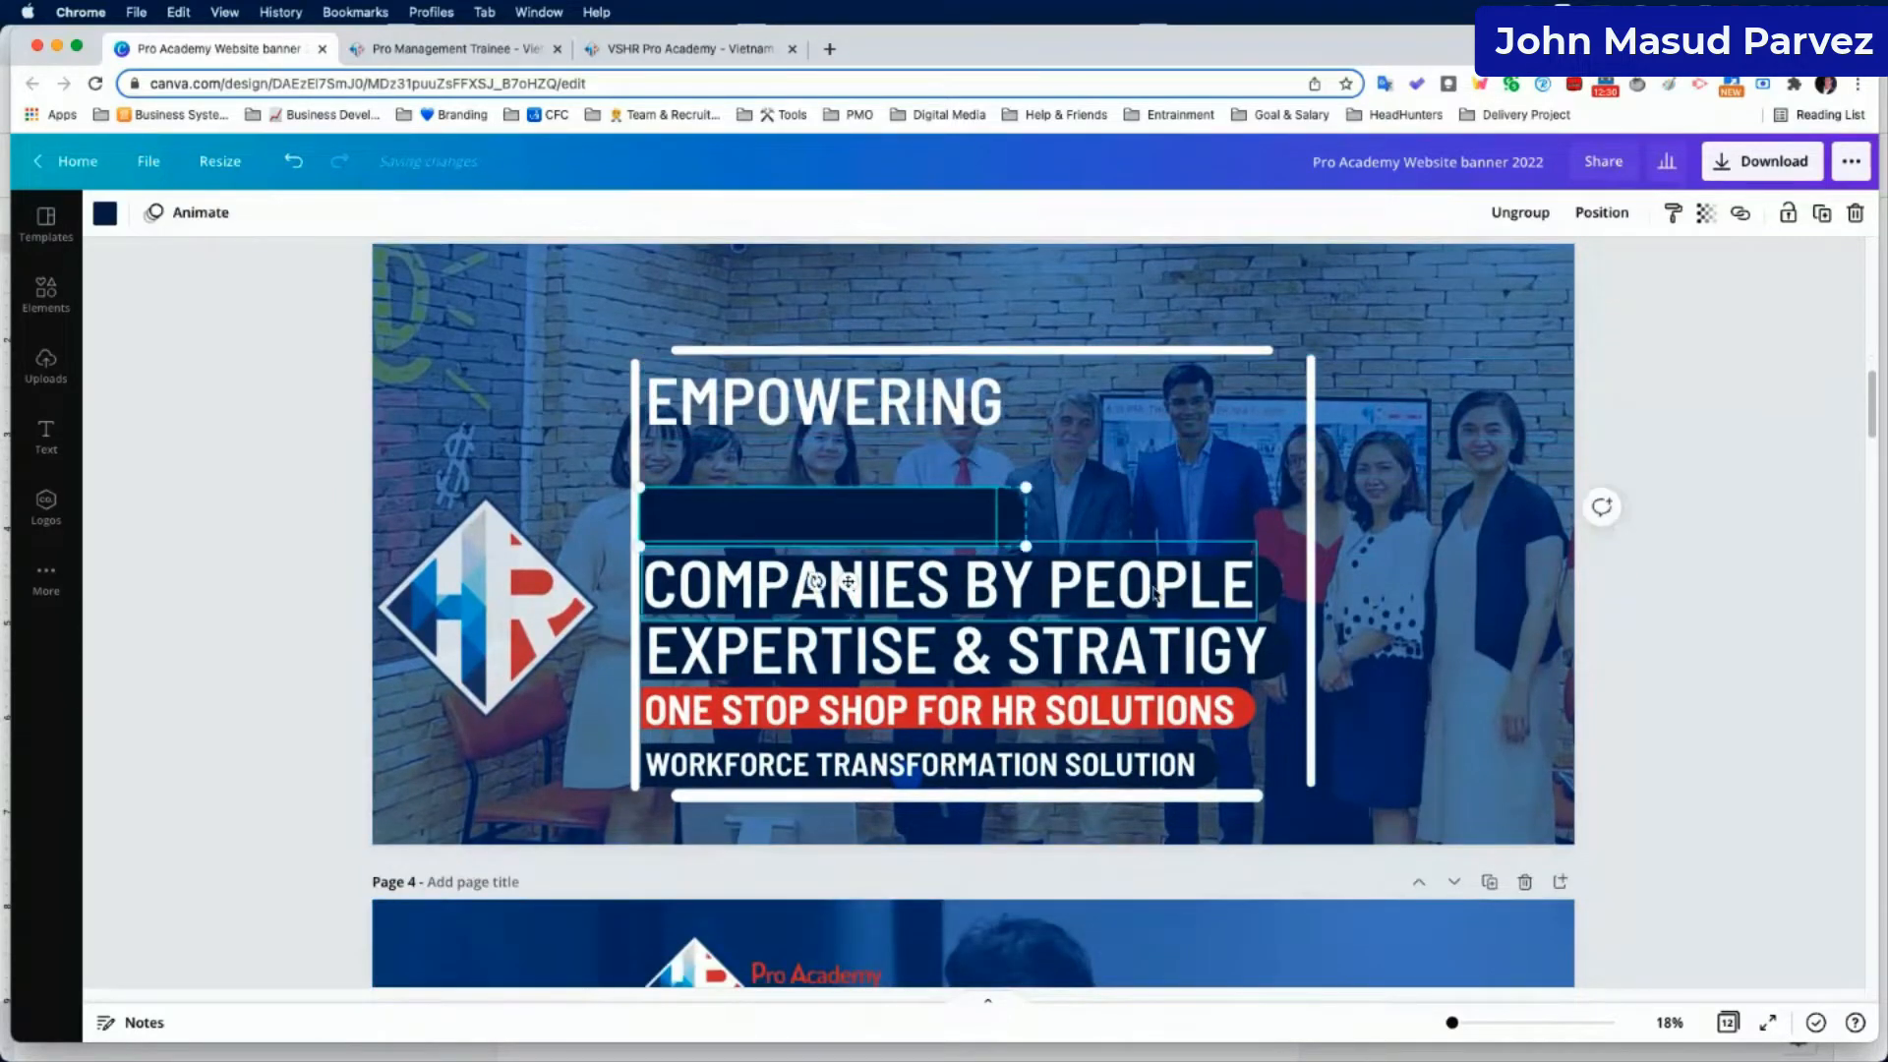
{"action": "left_click_drag", "start_coordinate": [1153, 588], "coordinate": [1144, 496]}
{"action": "left_click", "coordinate": [1068, 570]}
{"action": "left_click", "coordinate": [955, 522], "text": "shift"}
{"action": "scroll", "coordinate": [1005, 569], "scroll_direction": "down", "scroll_amount": 1}
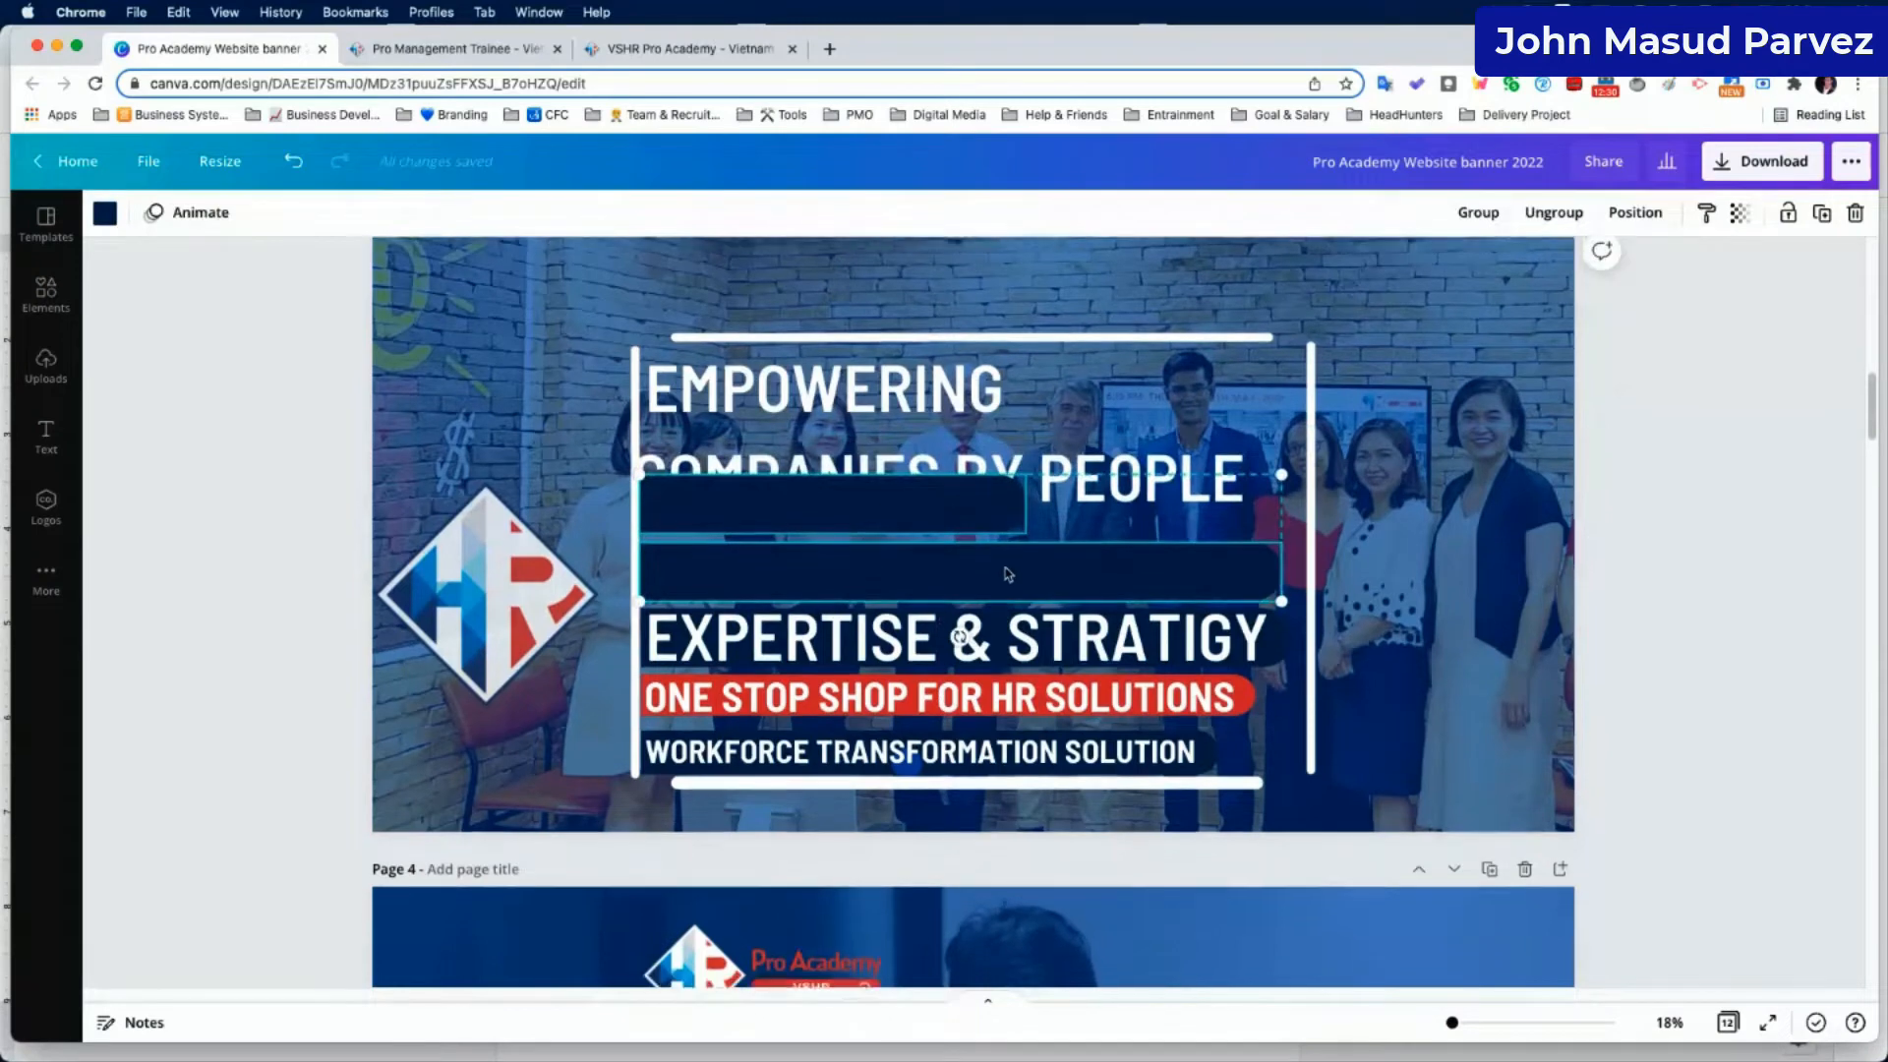
{"action": "left_click_drag", "start_coordinate": [1065, 613], "coordinate": [1074, 494]}
{"action": "left_click", "coordinate": [1086, 617], "text": "shift"}
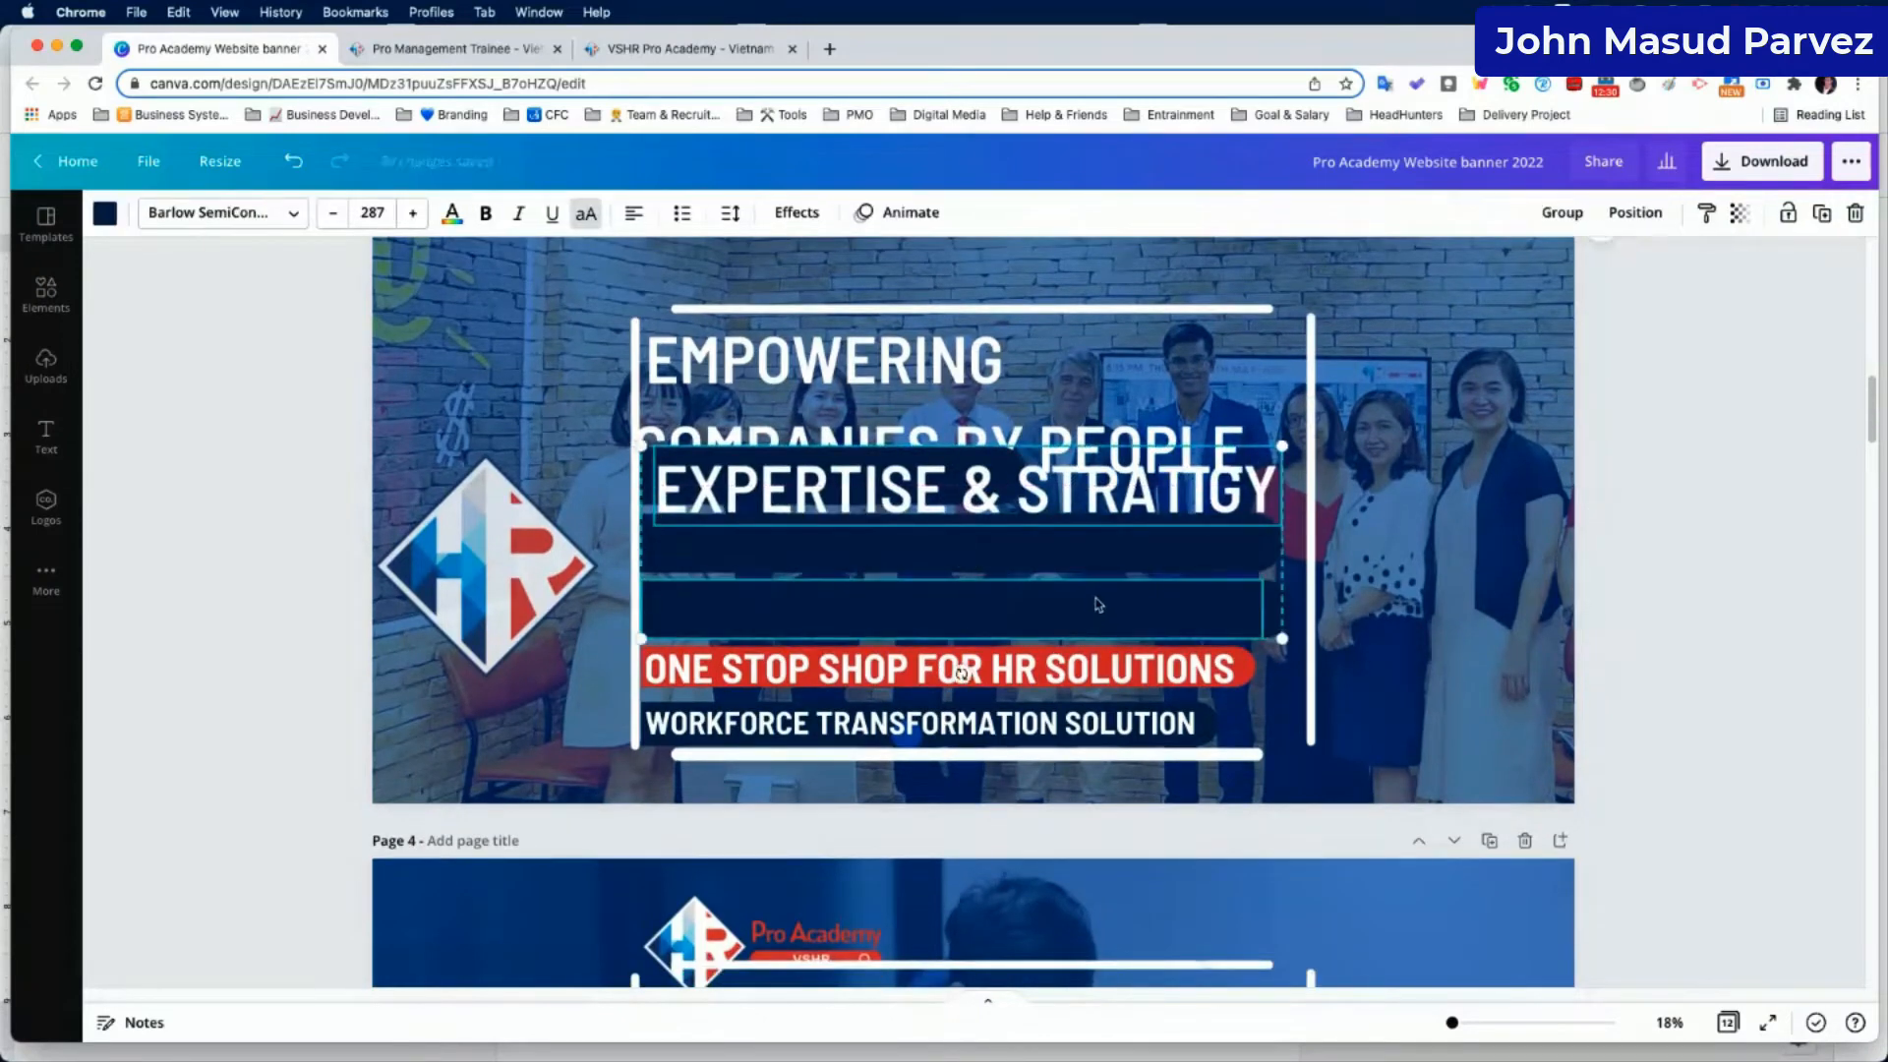
Undo the individual moves of the headline lines on page 3.
{"action": "left_click", "coordinate": [293, 160]}
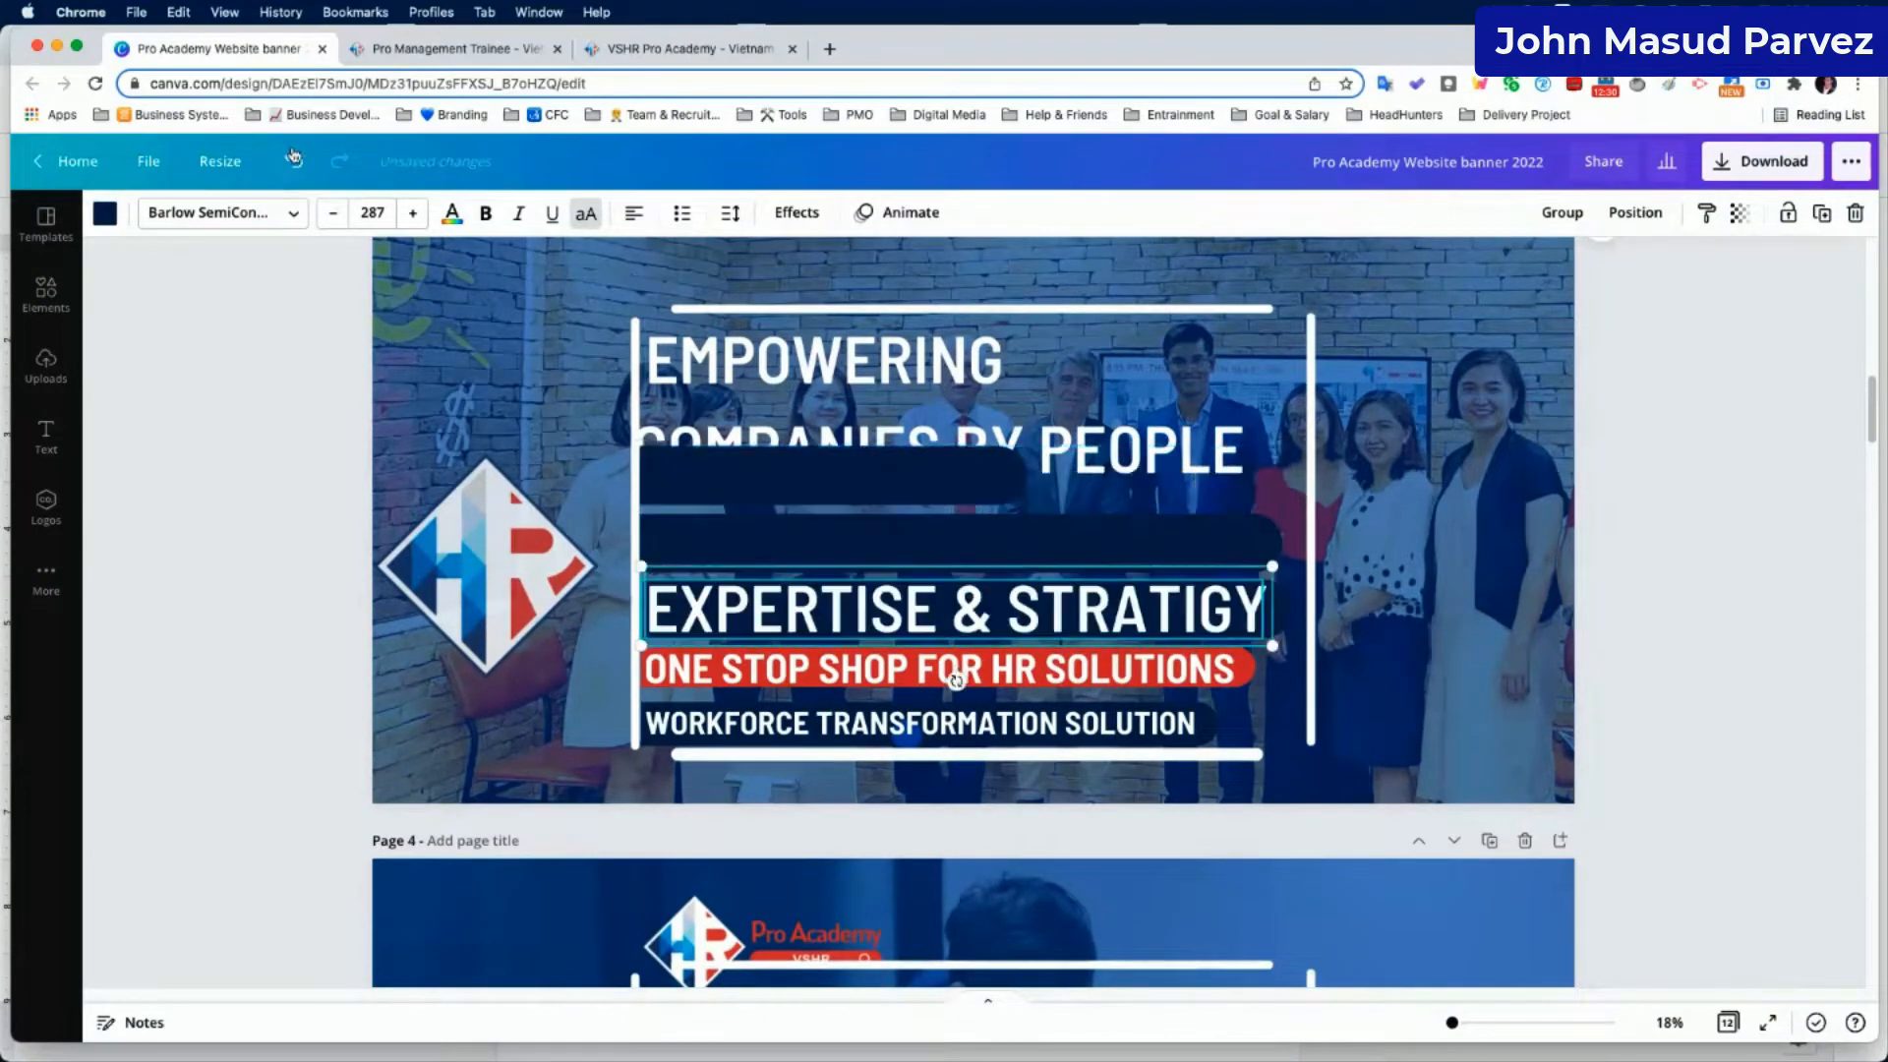
{"action": "left_click", "coordinate": [294, 164]}
{"action": "left_click", "coordinate": [294, 163]}
Move the three page 3 headline lines and "ONE STOP SHOP FOR HR SOLUTIONS" up together, clear of their background bars.
{"action": "left_click", "coordinate": [952, 495]}
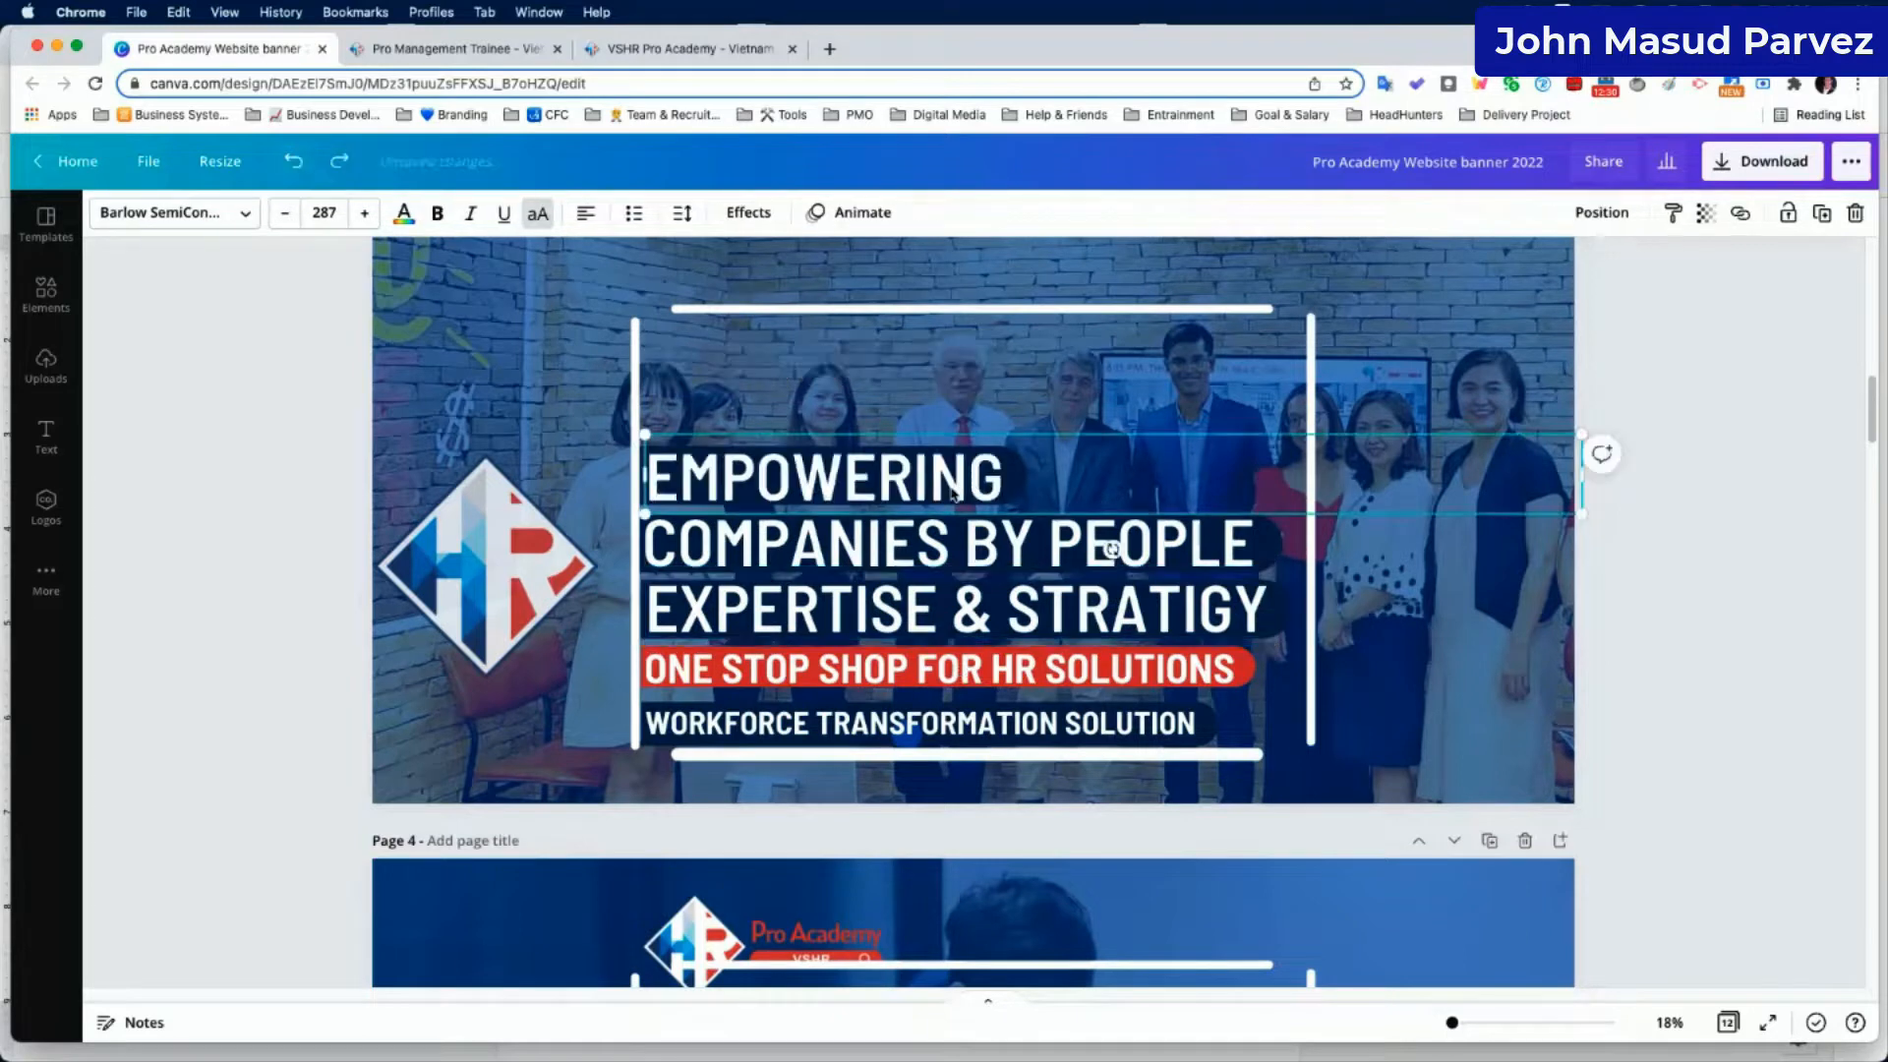
{"action": "left_click", "coordinate": [1111, 549], "text": "shift"}
{"action": "left_click", "coordinate": [1111, 614], "text": "shift"}
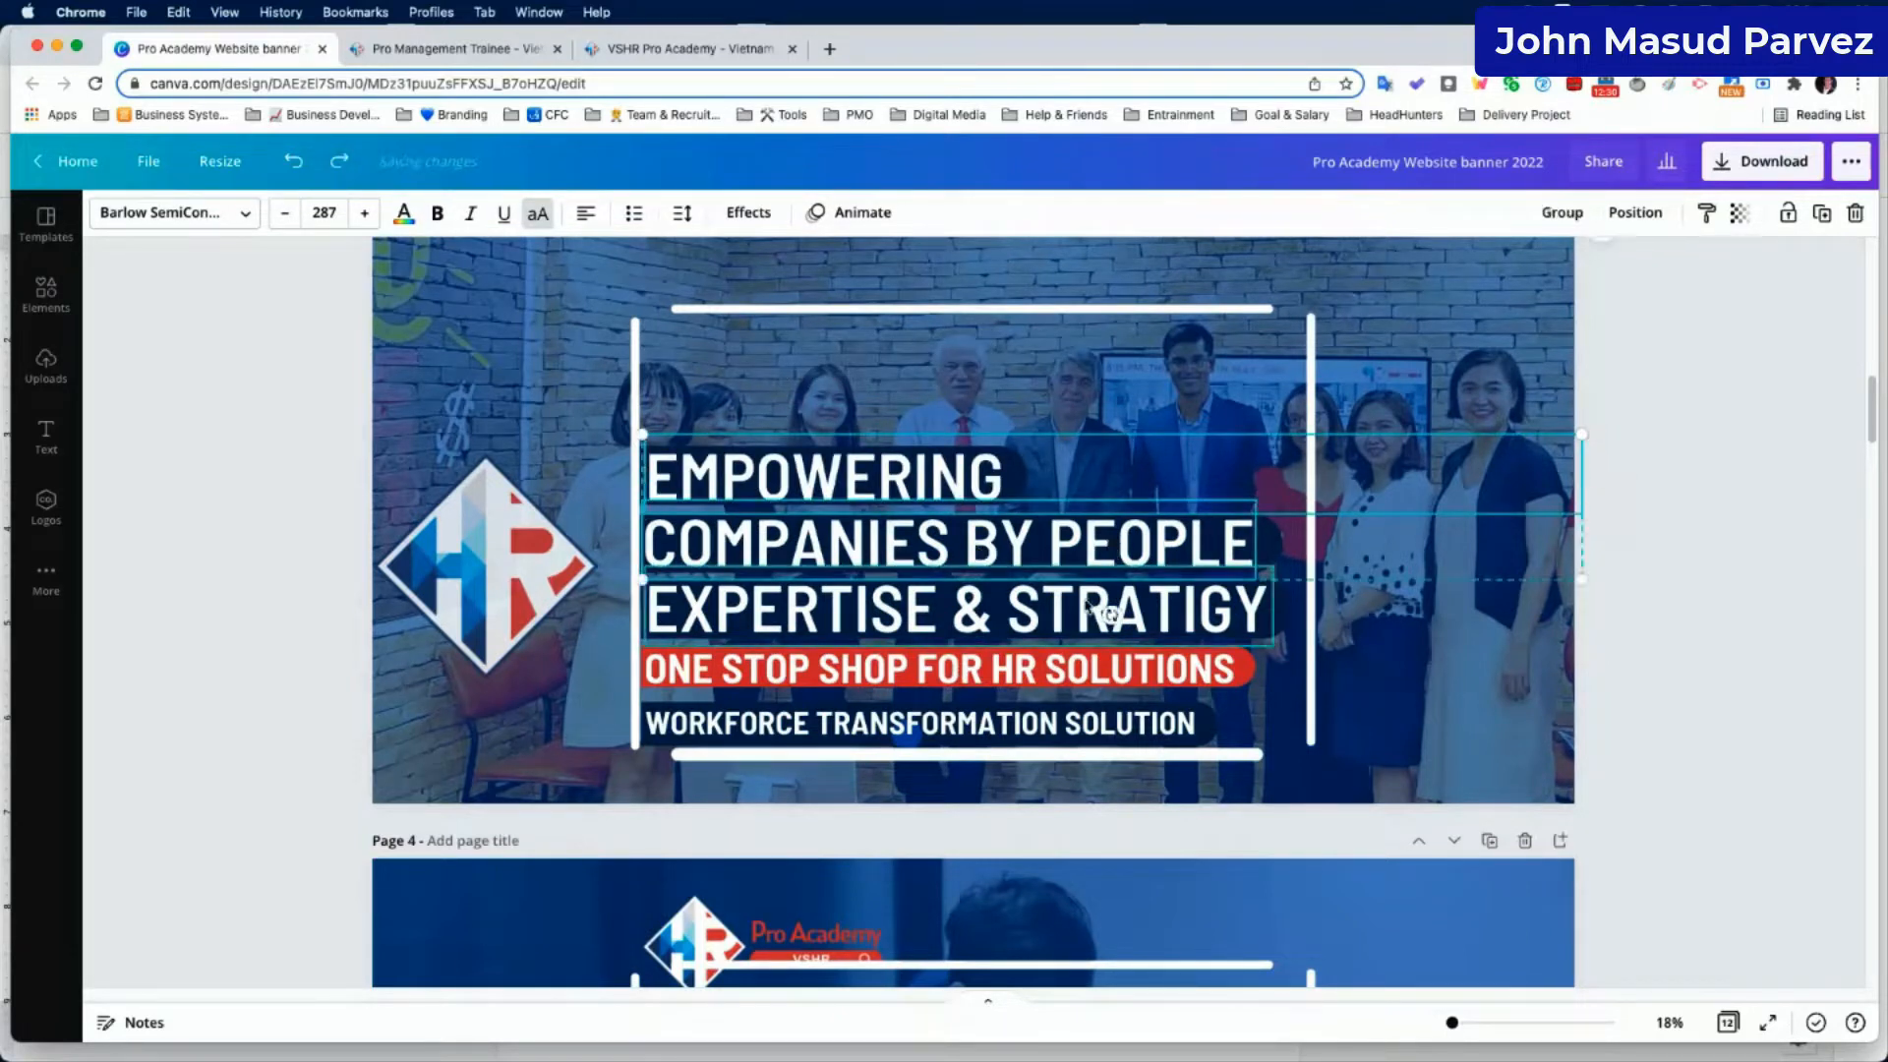
{"action": "left_click", "coordinate": [1112, 679], "text": "shift"}
{"action": "left_click_drag", "start_coordinate": [1030, 542], "coordinate": [1061, 218]}
Copy the three dark bars and the red bar from page 3 and paste them over the text on page 4.
{"action": "left_click", "coordinate": [930, 475]}
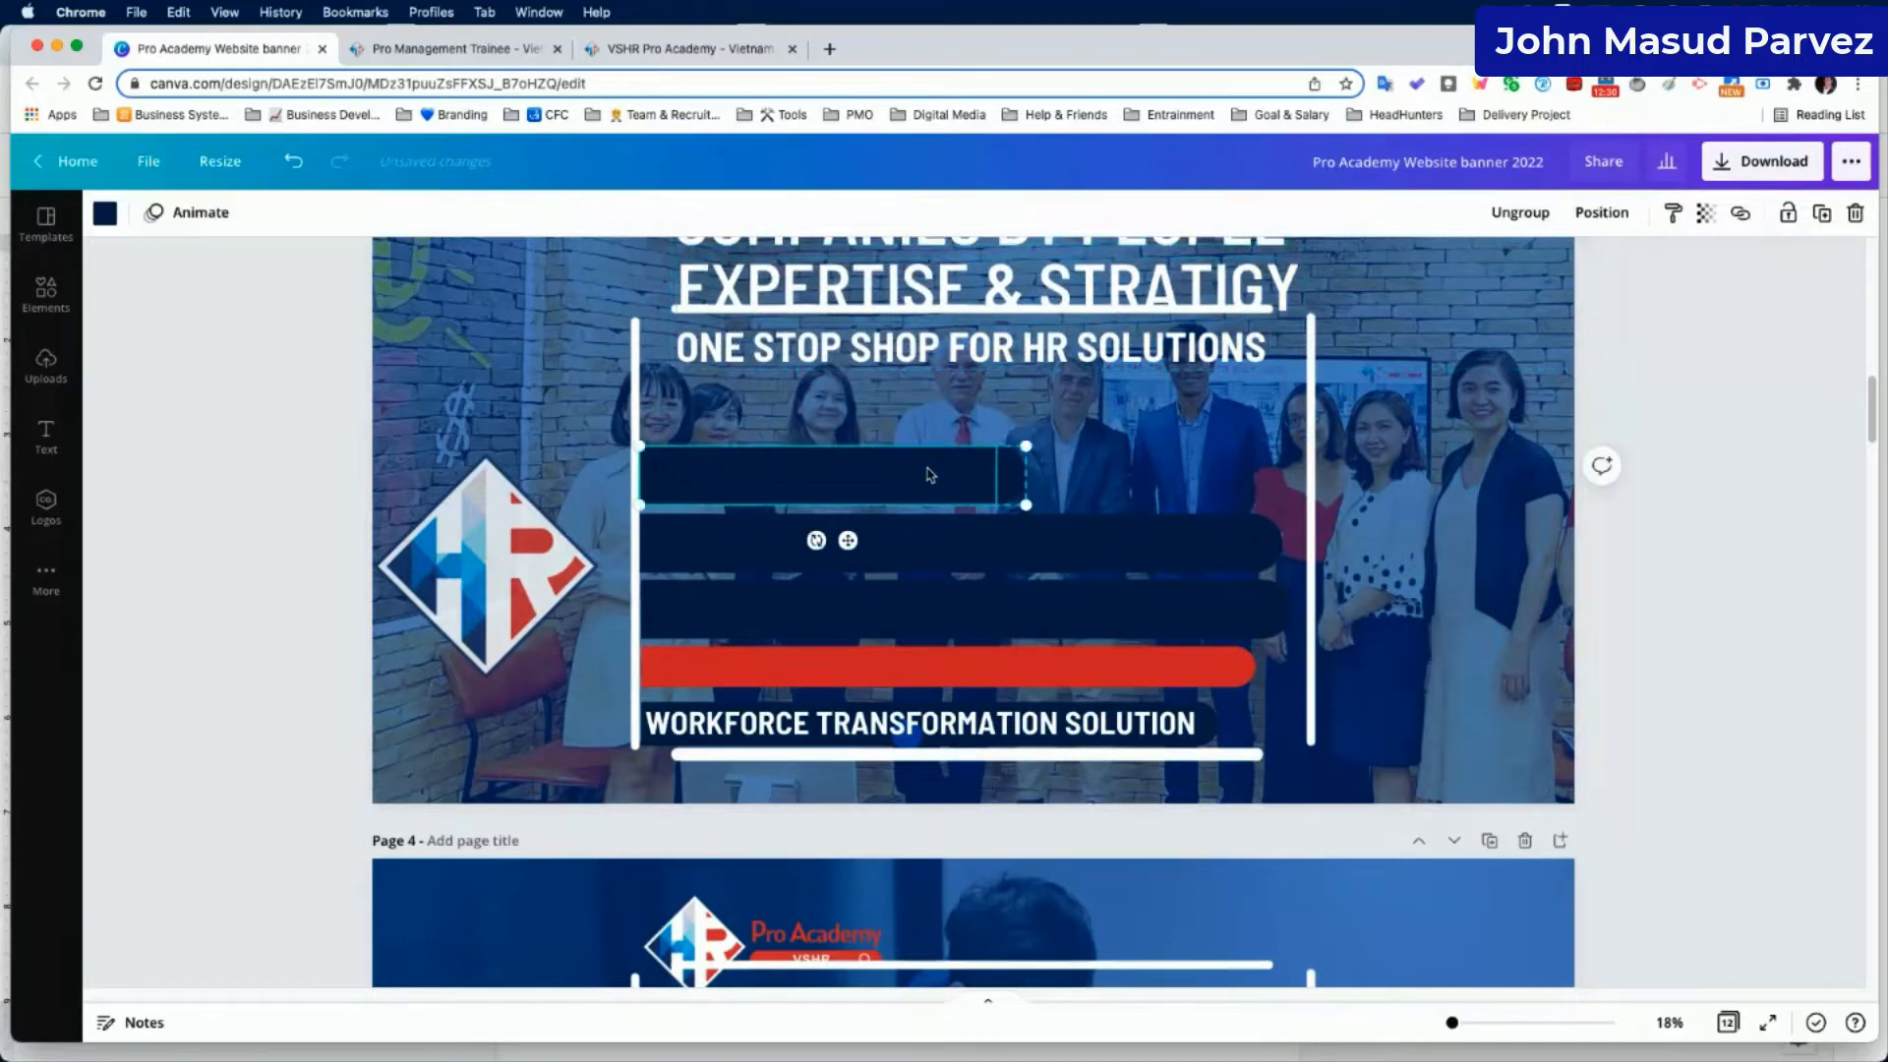
{"action": "left_click", "coordinate": [945, 545], "text": "shift"}
{"action": "left_click", "coordinate": [961, 606], "text": "shift"}
{"action": "left_click", "coordinate": [1023, 679], "text": "shift"}
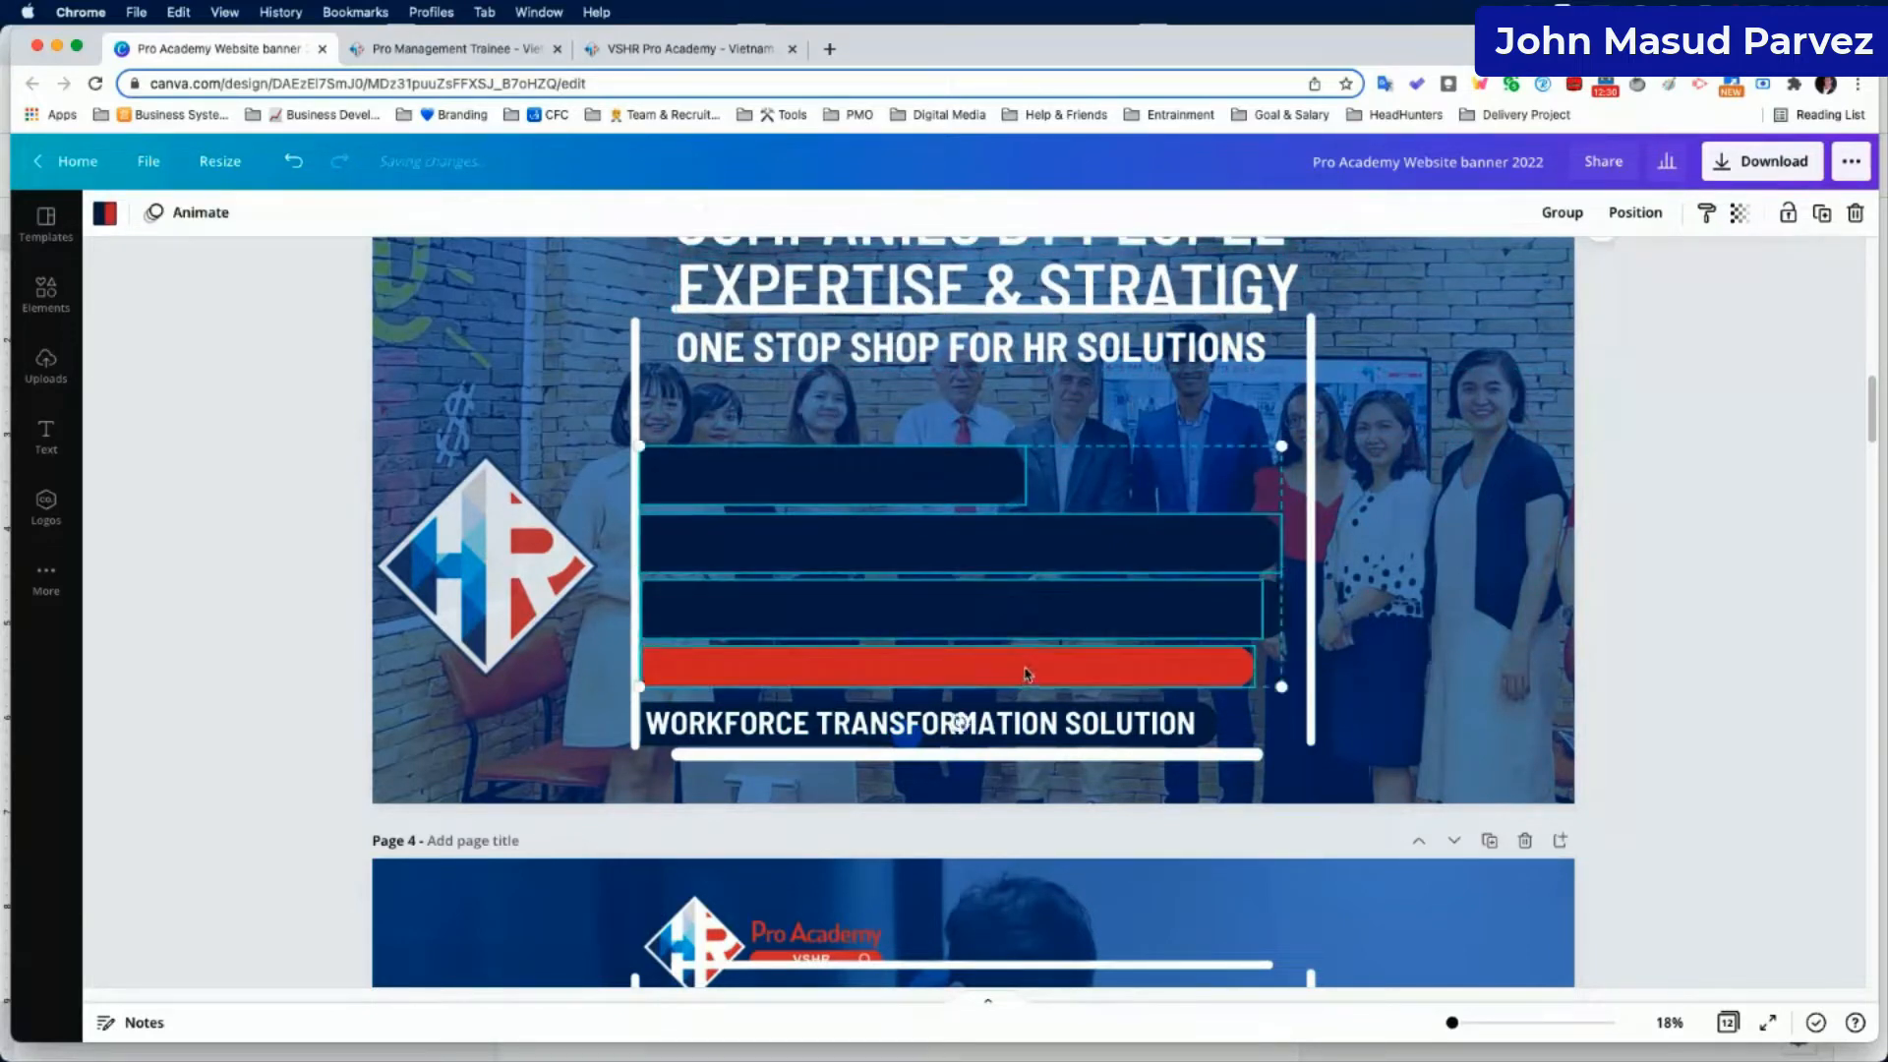
{"action": "scroll", "coordinate": [944, 580], "scroll_direction": "down", "scroll_amount": 6}
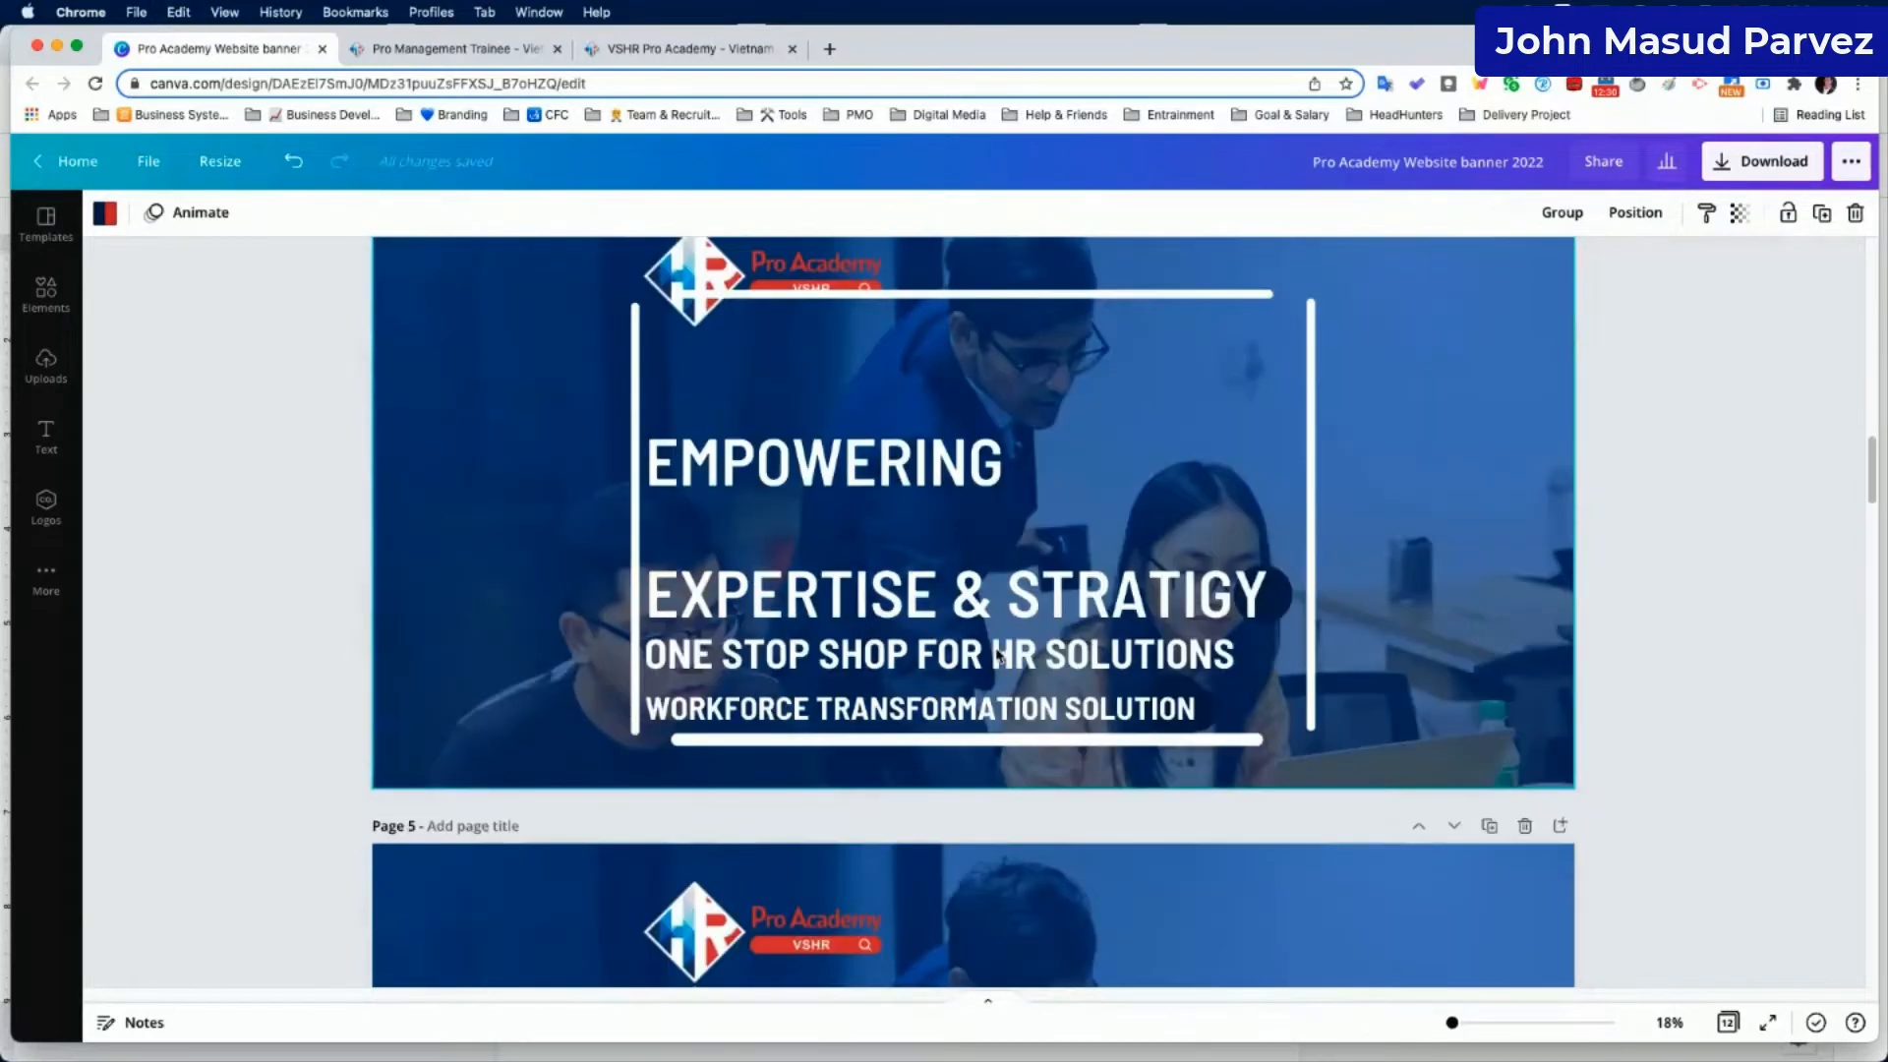
{"action": "left_click", "coordinate": [859, 475]}
{"action": "key", "text": "ctrl+v"}
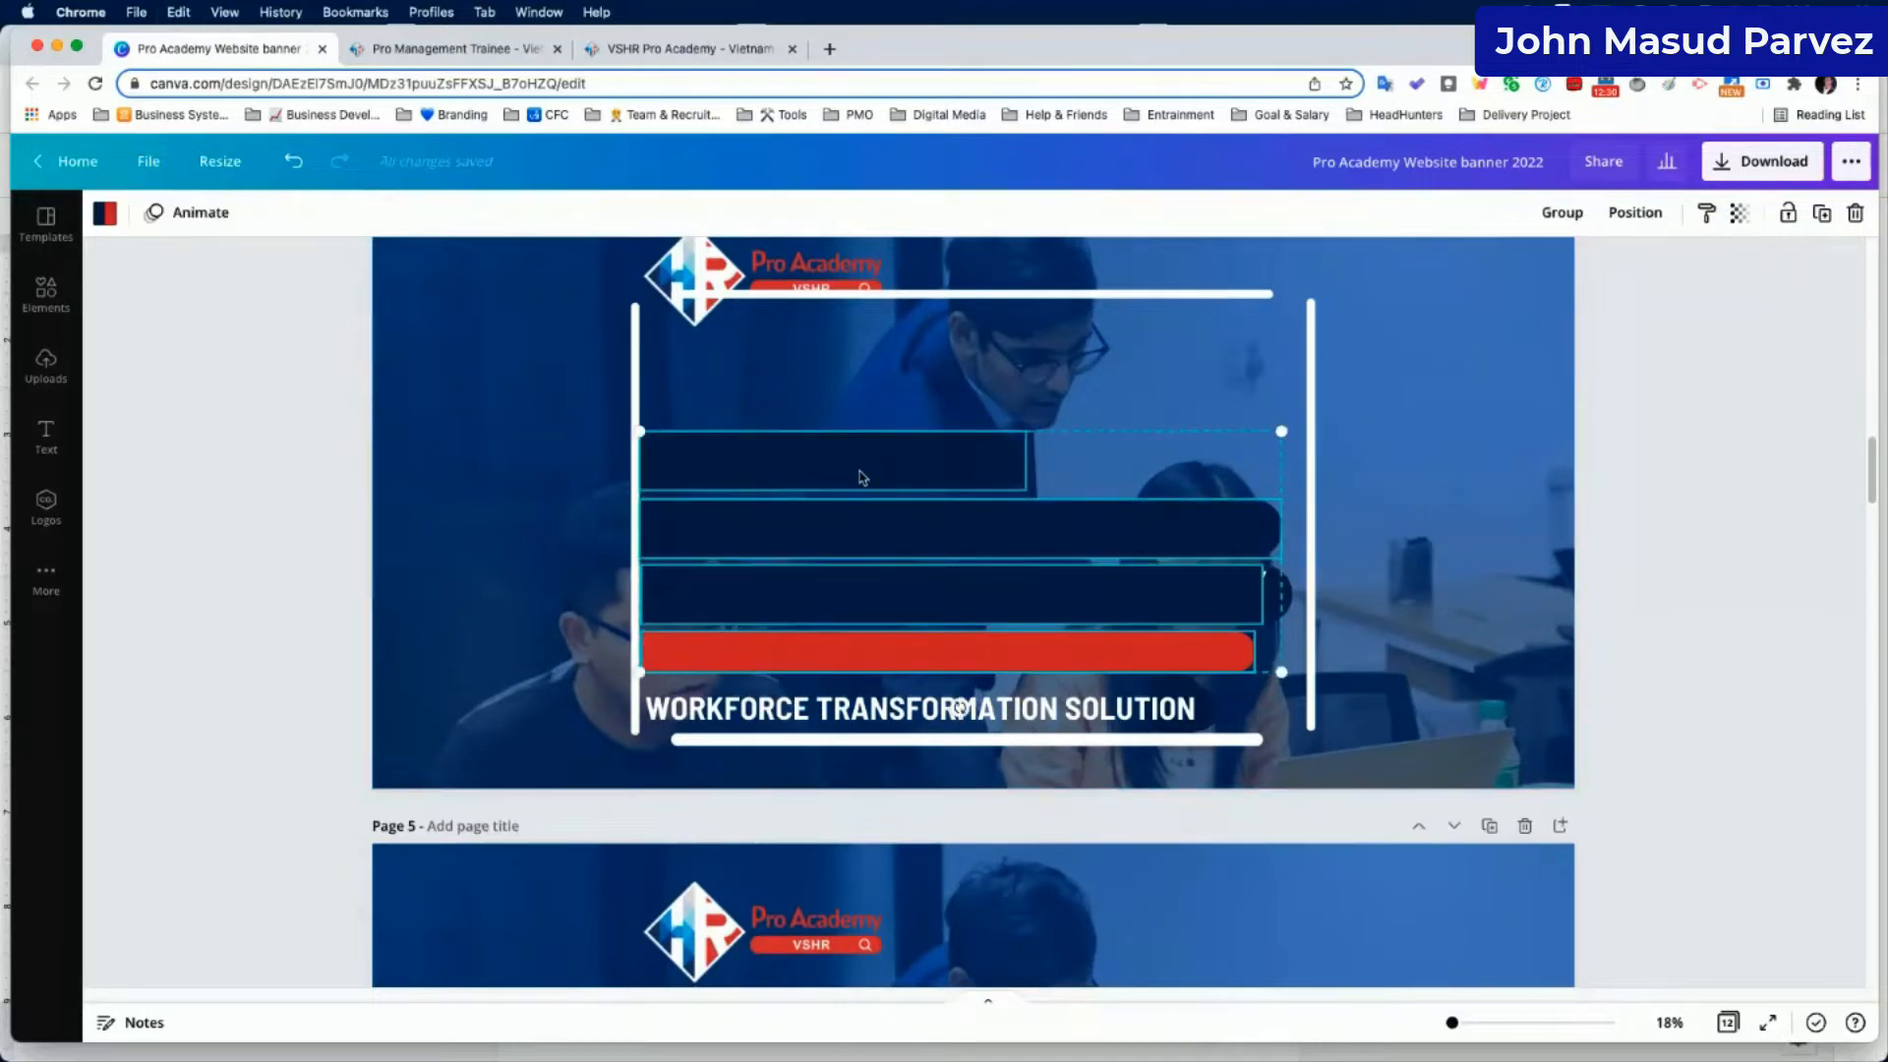
Send the pasted bars on page 4 backward until they sit behind the text lines.
{"action": "left_click", "coordinate": [1634, 213]}
{"action": "left_click", "coordinate": [1577, 281]}
{"action": "left_click", "coordinate": [1576, 281]}
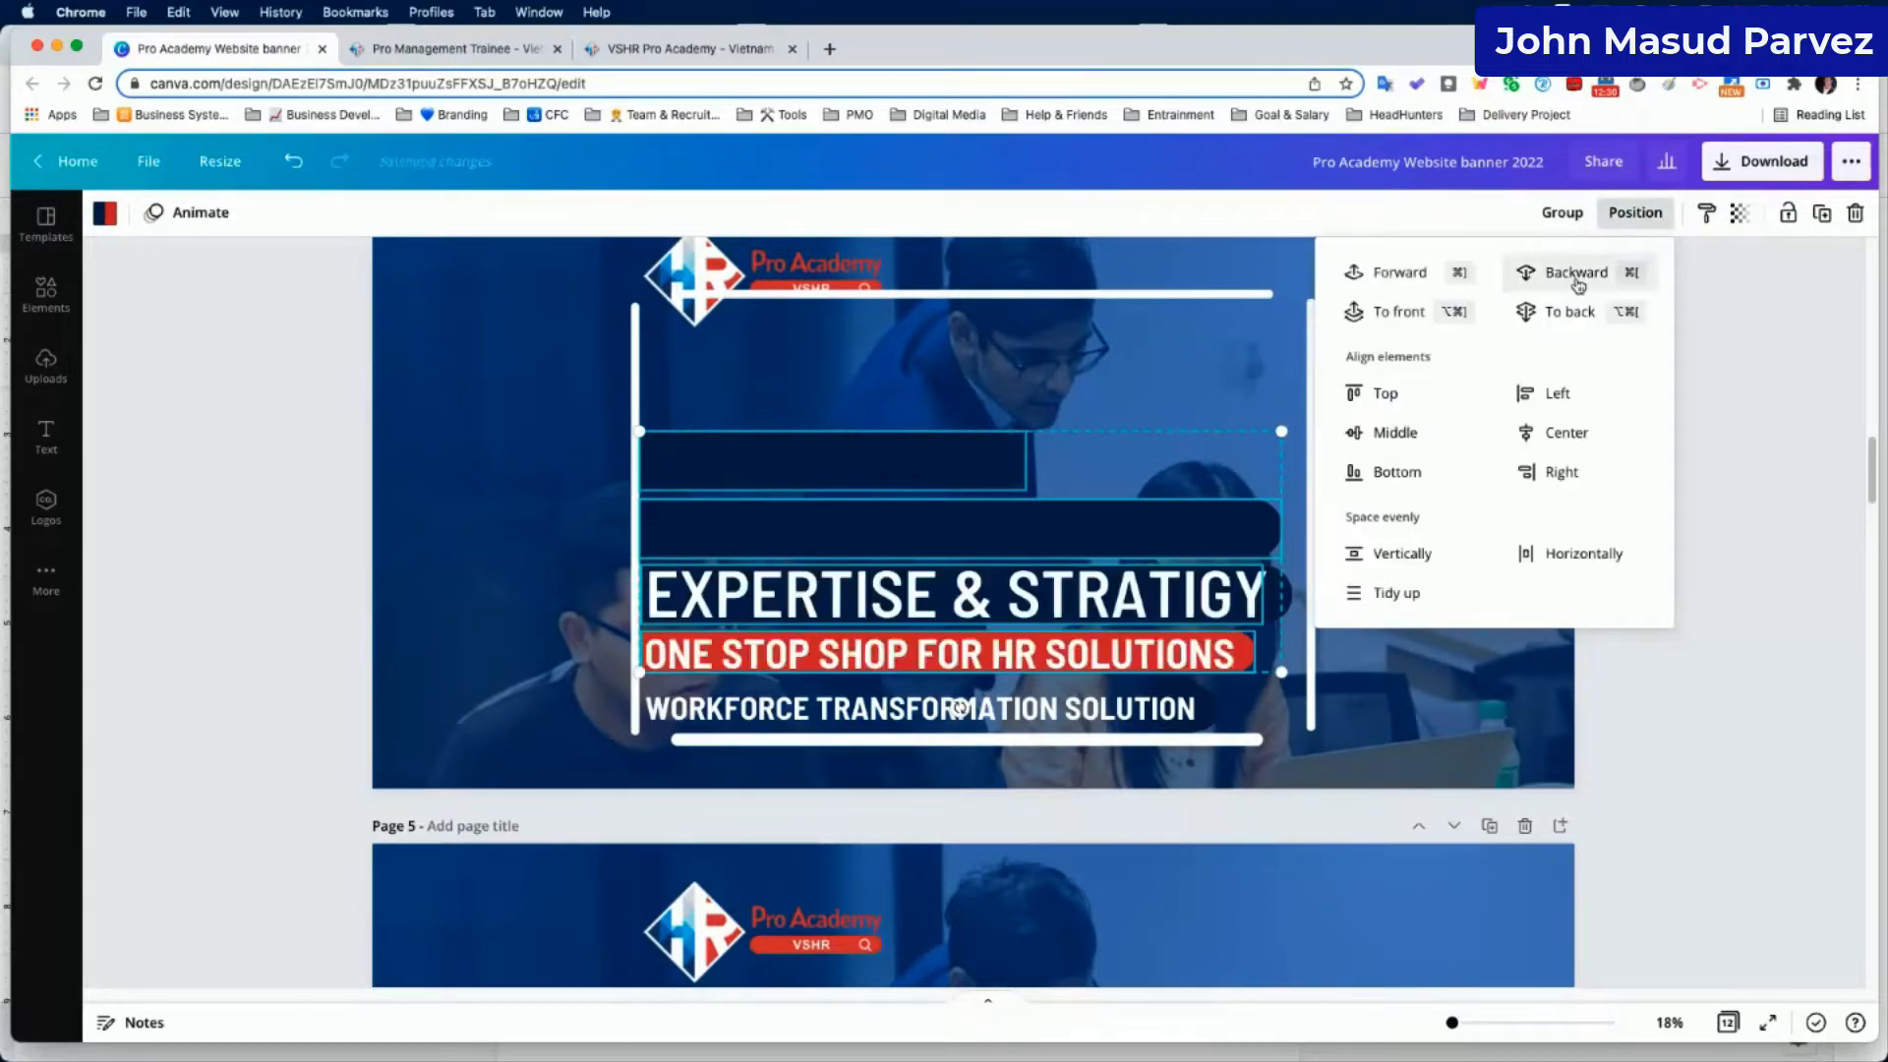
{"action": "left_click", "coordinate": [1577, 281]}
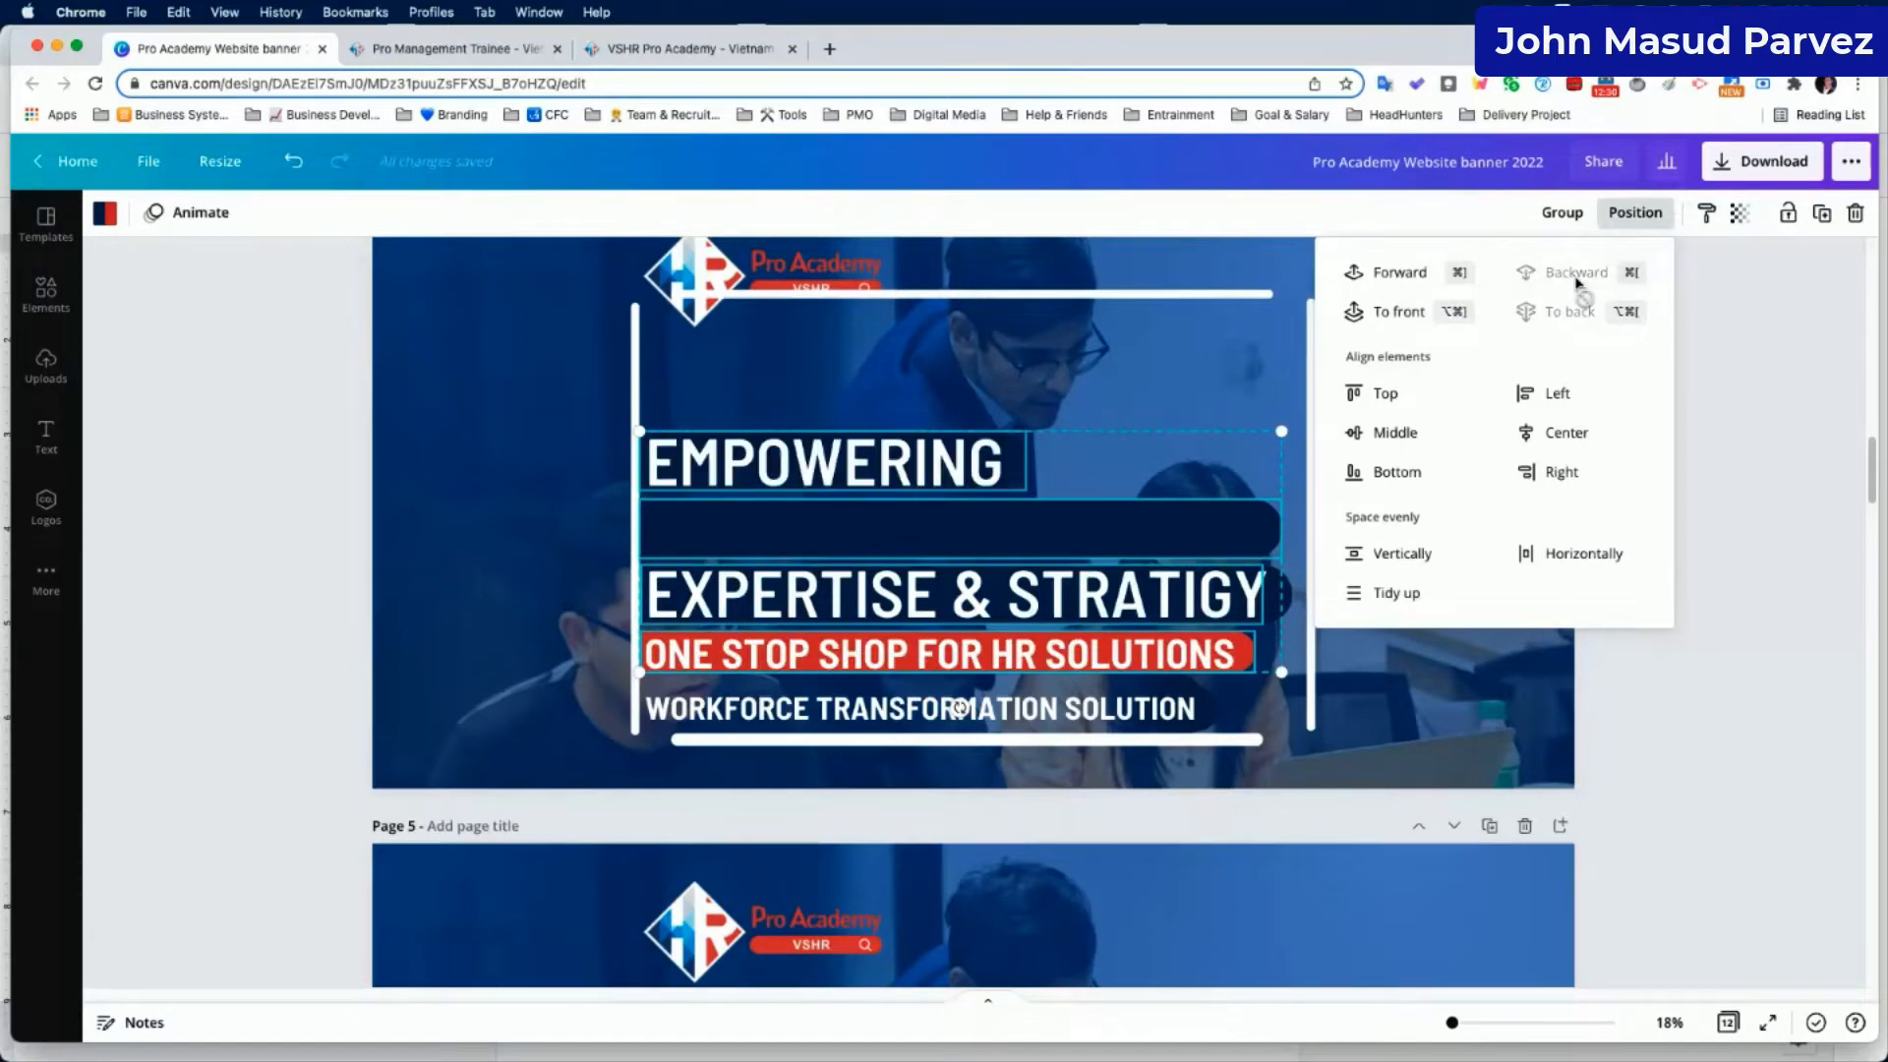
{"action": "left_click", "coordinate": [1800, 439]}
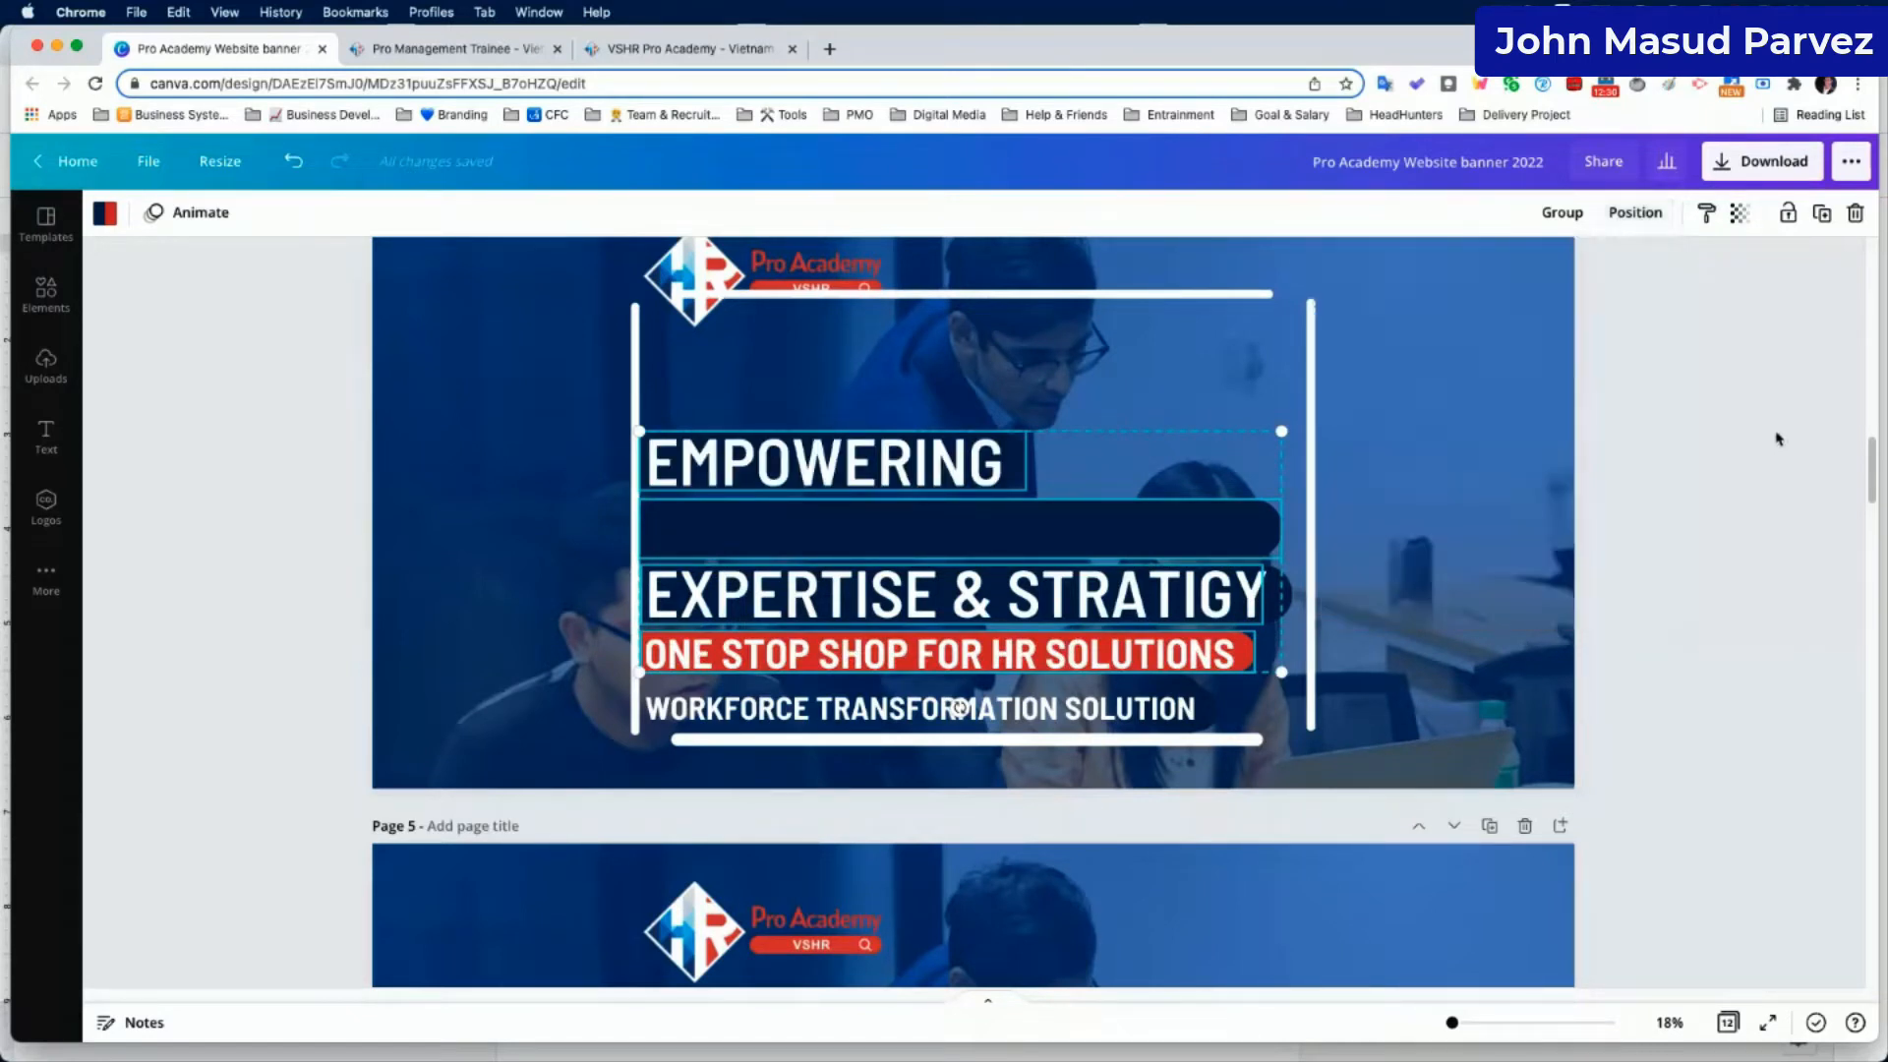
{"action": "scroll", "coordinate": [984, 514], "scroll_direction": "up", "scroll_amount": 1}
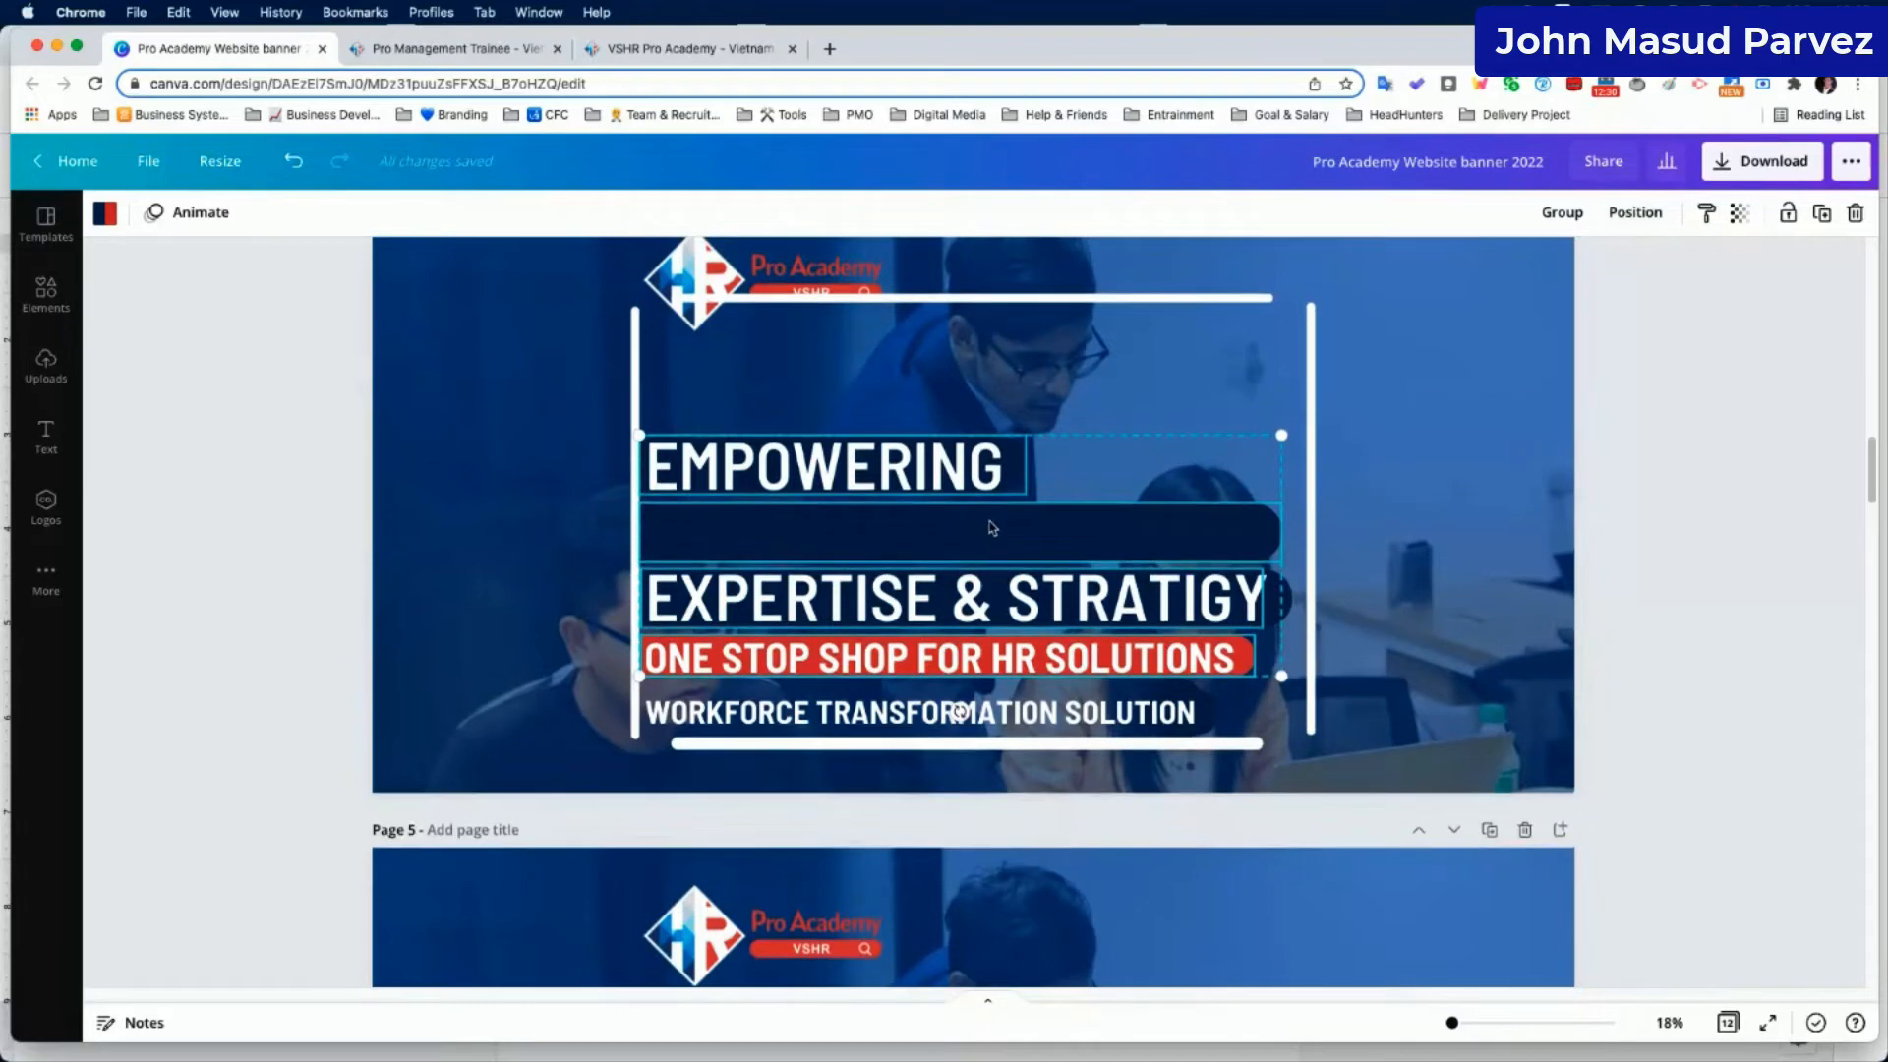
{"action": "left_click", "coordinate": [1638, 522]}
Move the page 3 text lines back down over the bars and send the first and third dark bars backward behind the text.
{"action": "scroll", "coordinate": [963, 586], "scroll_direction": "up", "scroll_amount": 10}
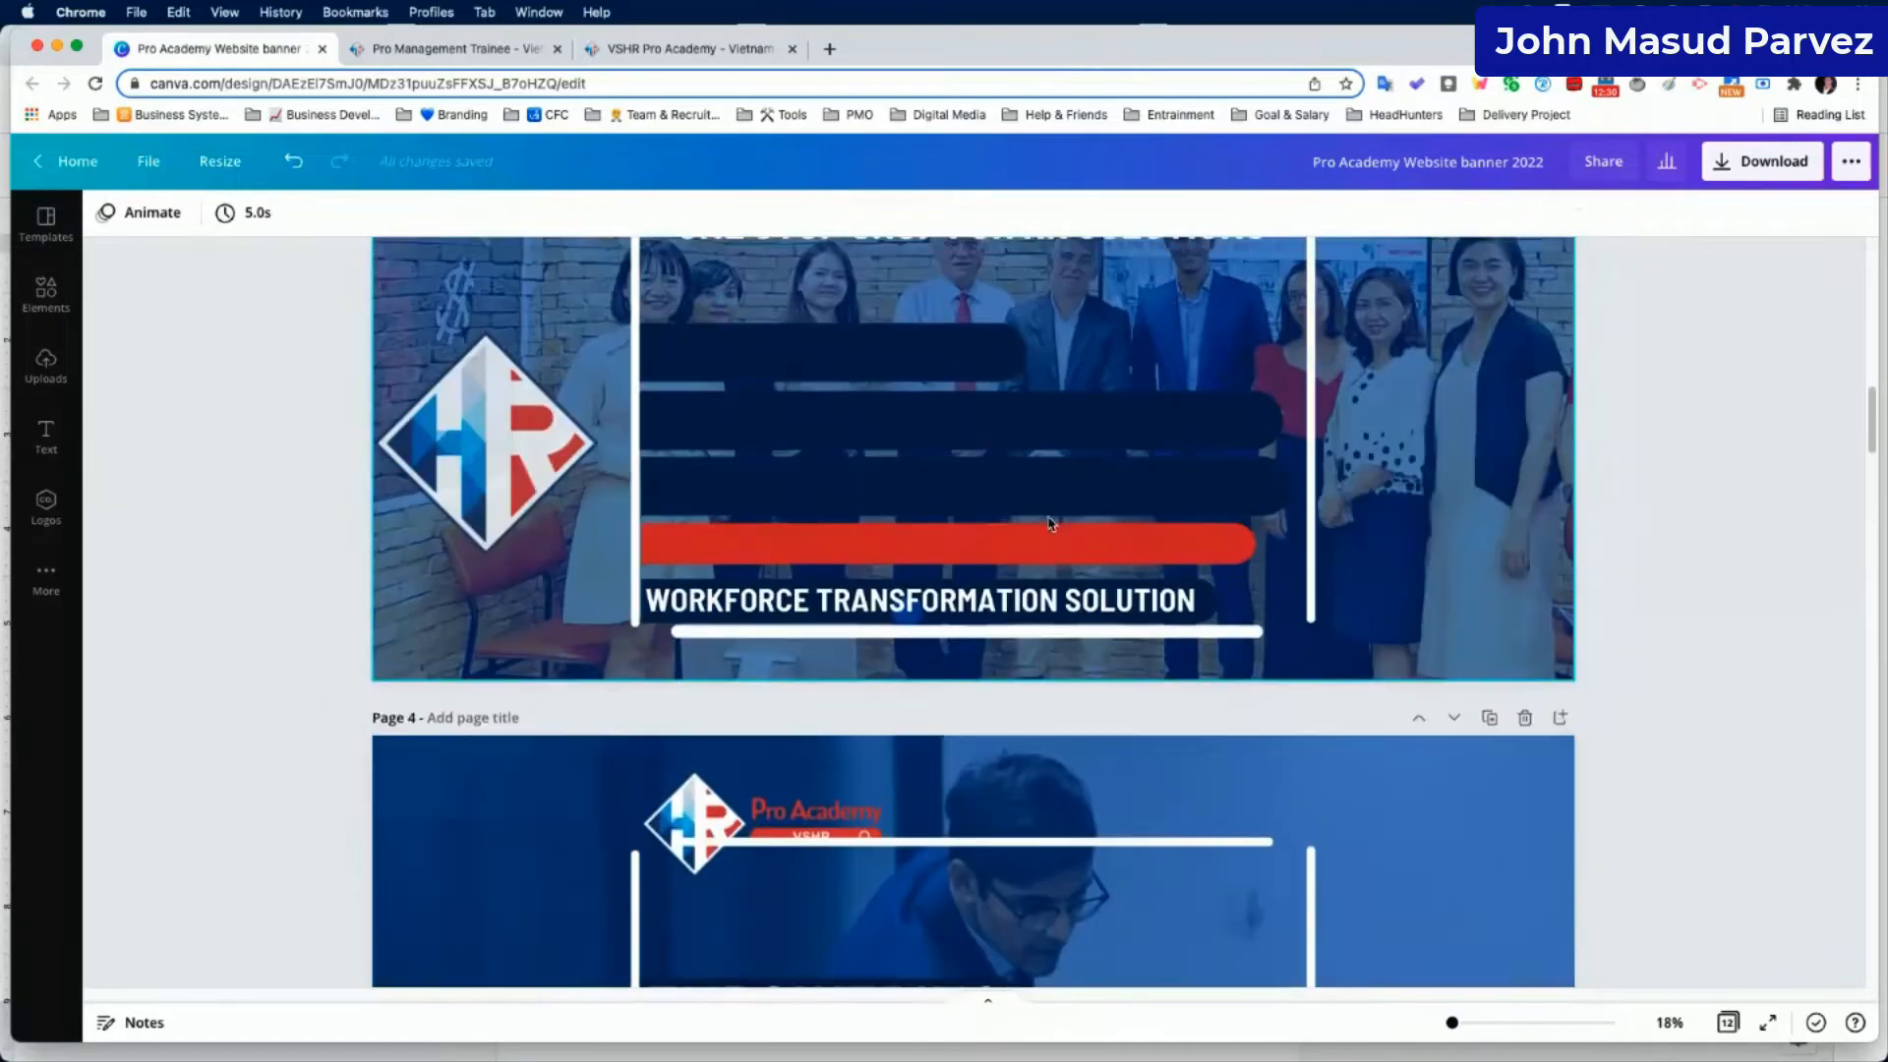
{"action": "left_click", "coordinate": [963, 586]}
{"action": "left_click", "coordinate": [1602, 213]}
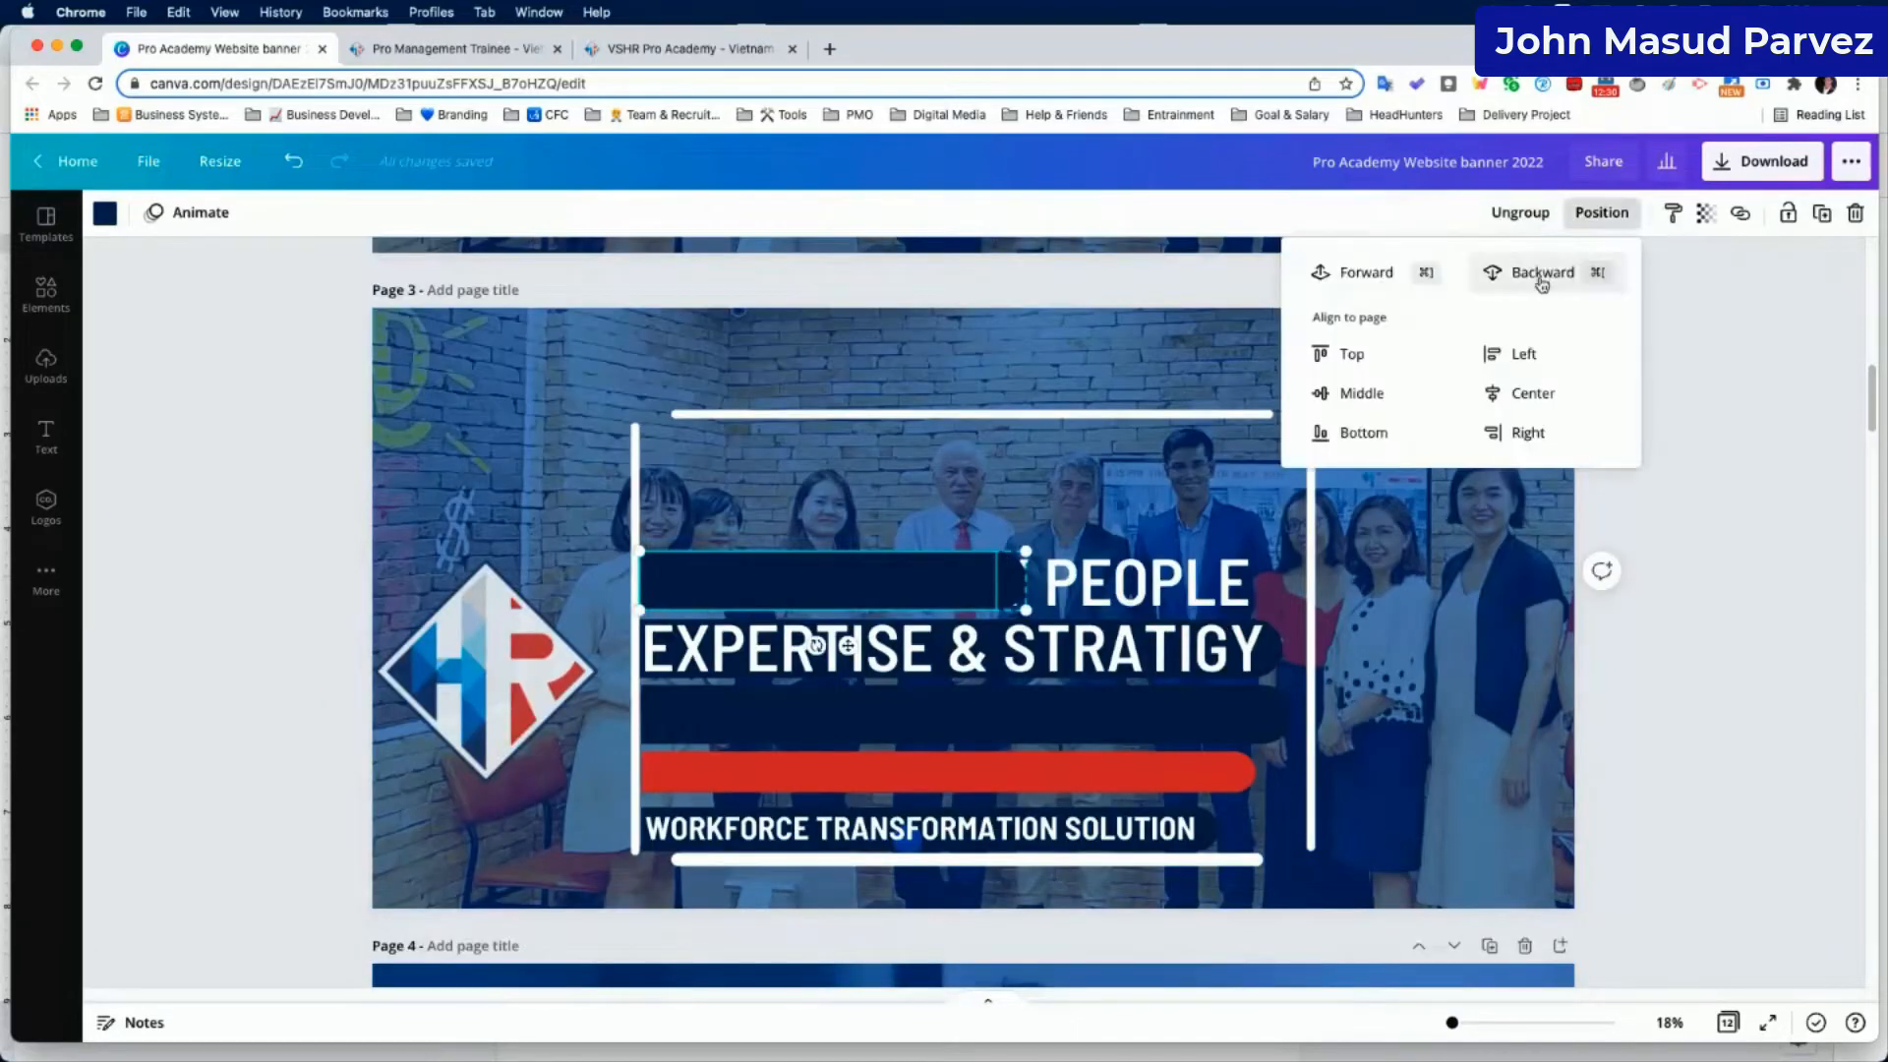
{"action": "left_click", "coordinate": [1540, 275]}
{"action": "left_click", "coordinate": [1160, 729]}
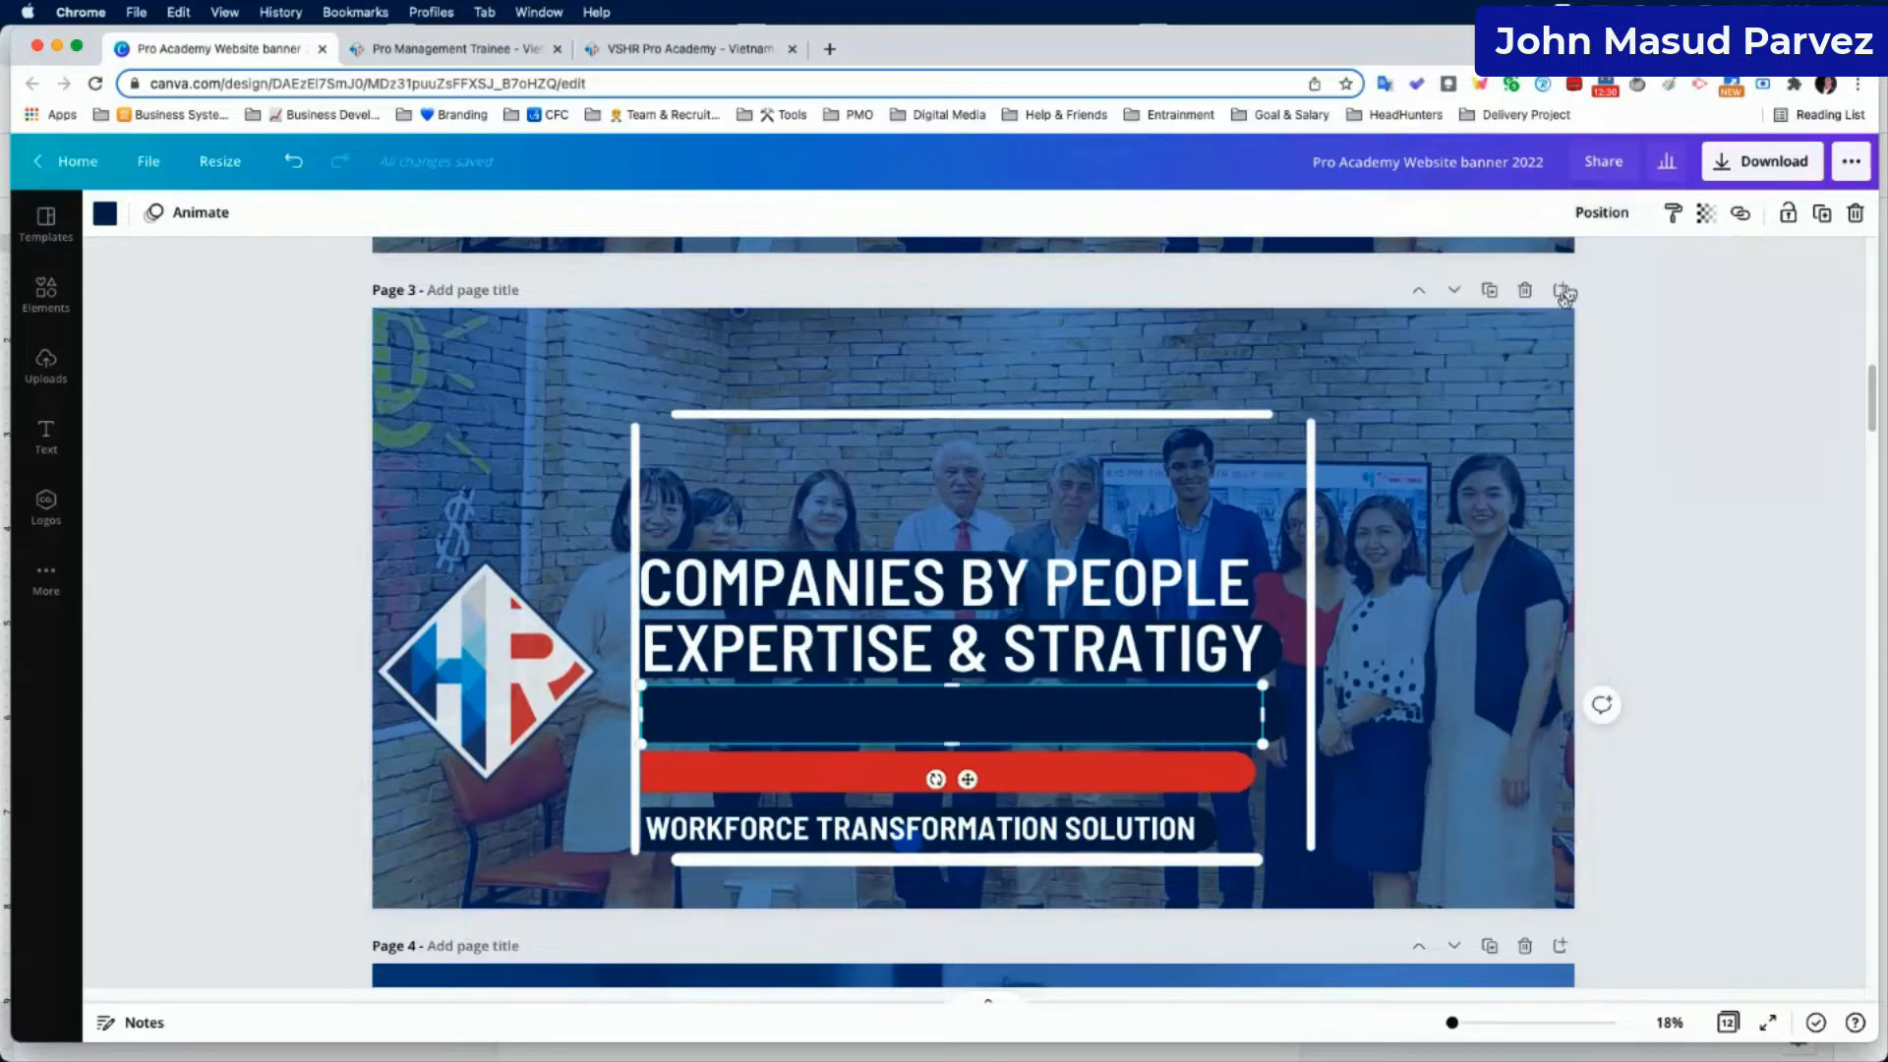
{"action": "left_click", "coordinate": [1598, 216]}
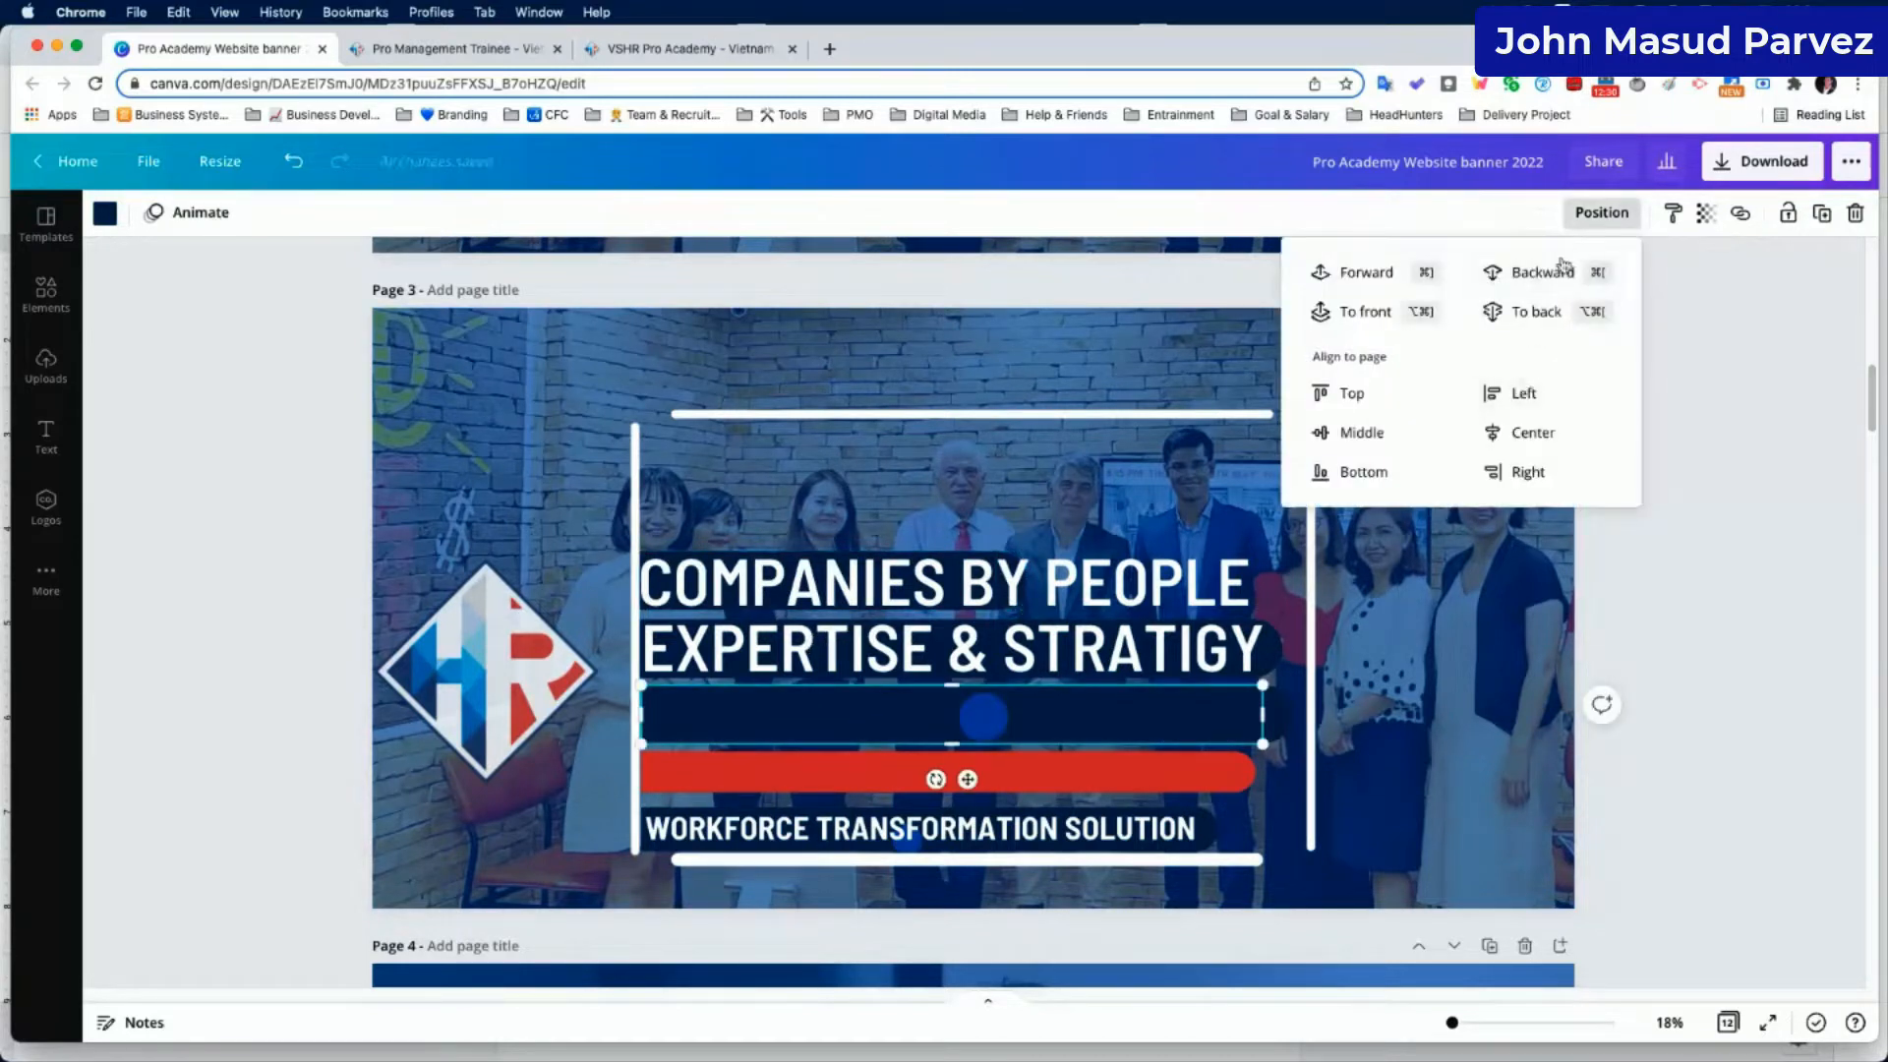
{"action": "left_click", "coordinate": [1542, 275]}
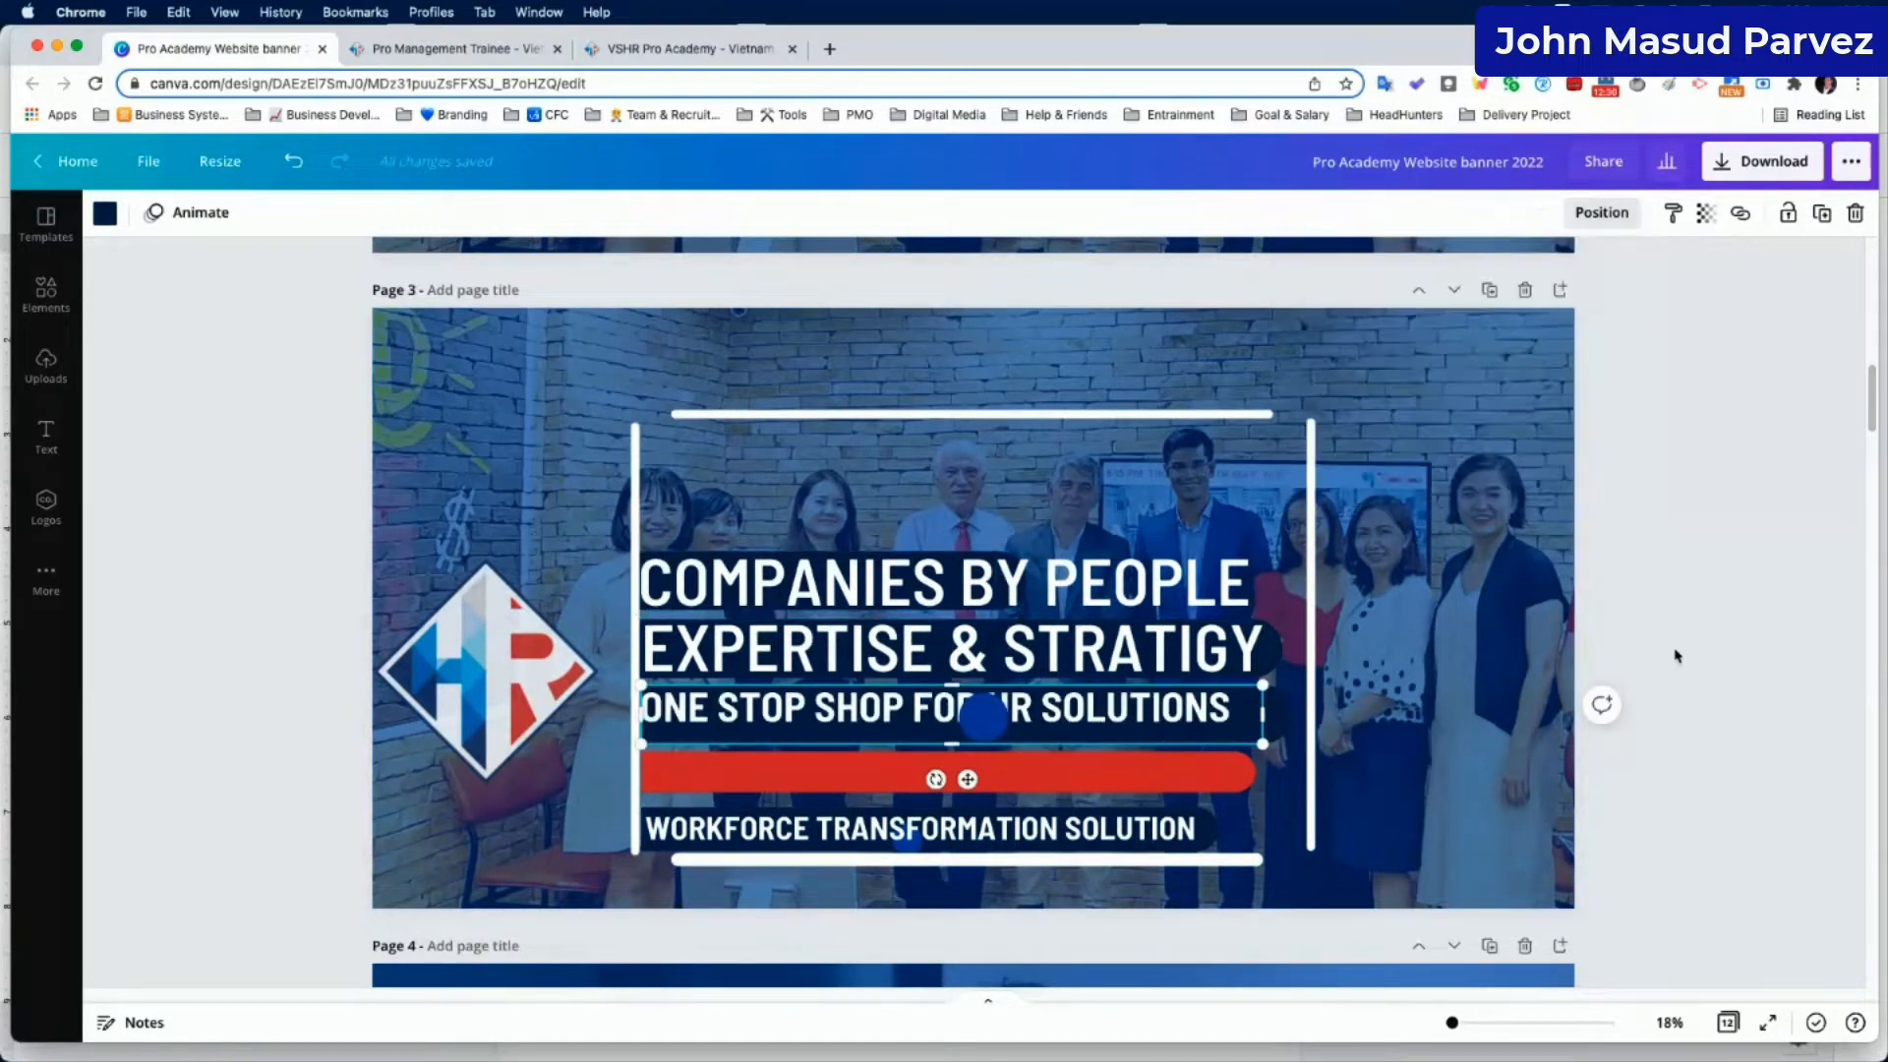
Delete the stray blue circle on page 3, then move "COMPANIES BY PEOPLE", "EXPERTISE & STRATIGY" and "ONE STOP SHOP FOR HR SOLUTIONS" together down one bar.
{"action": "left_click", "coordinate": [983, 720]}
{"action": "key", "text": "Delete"}
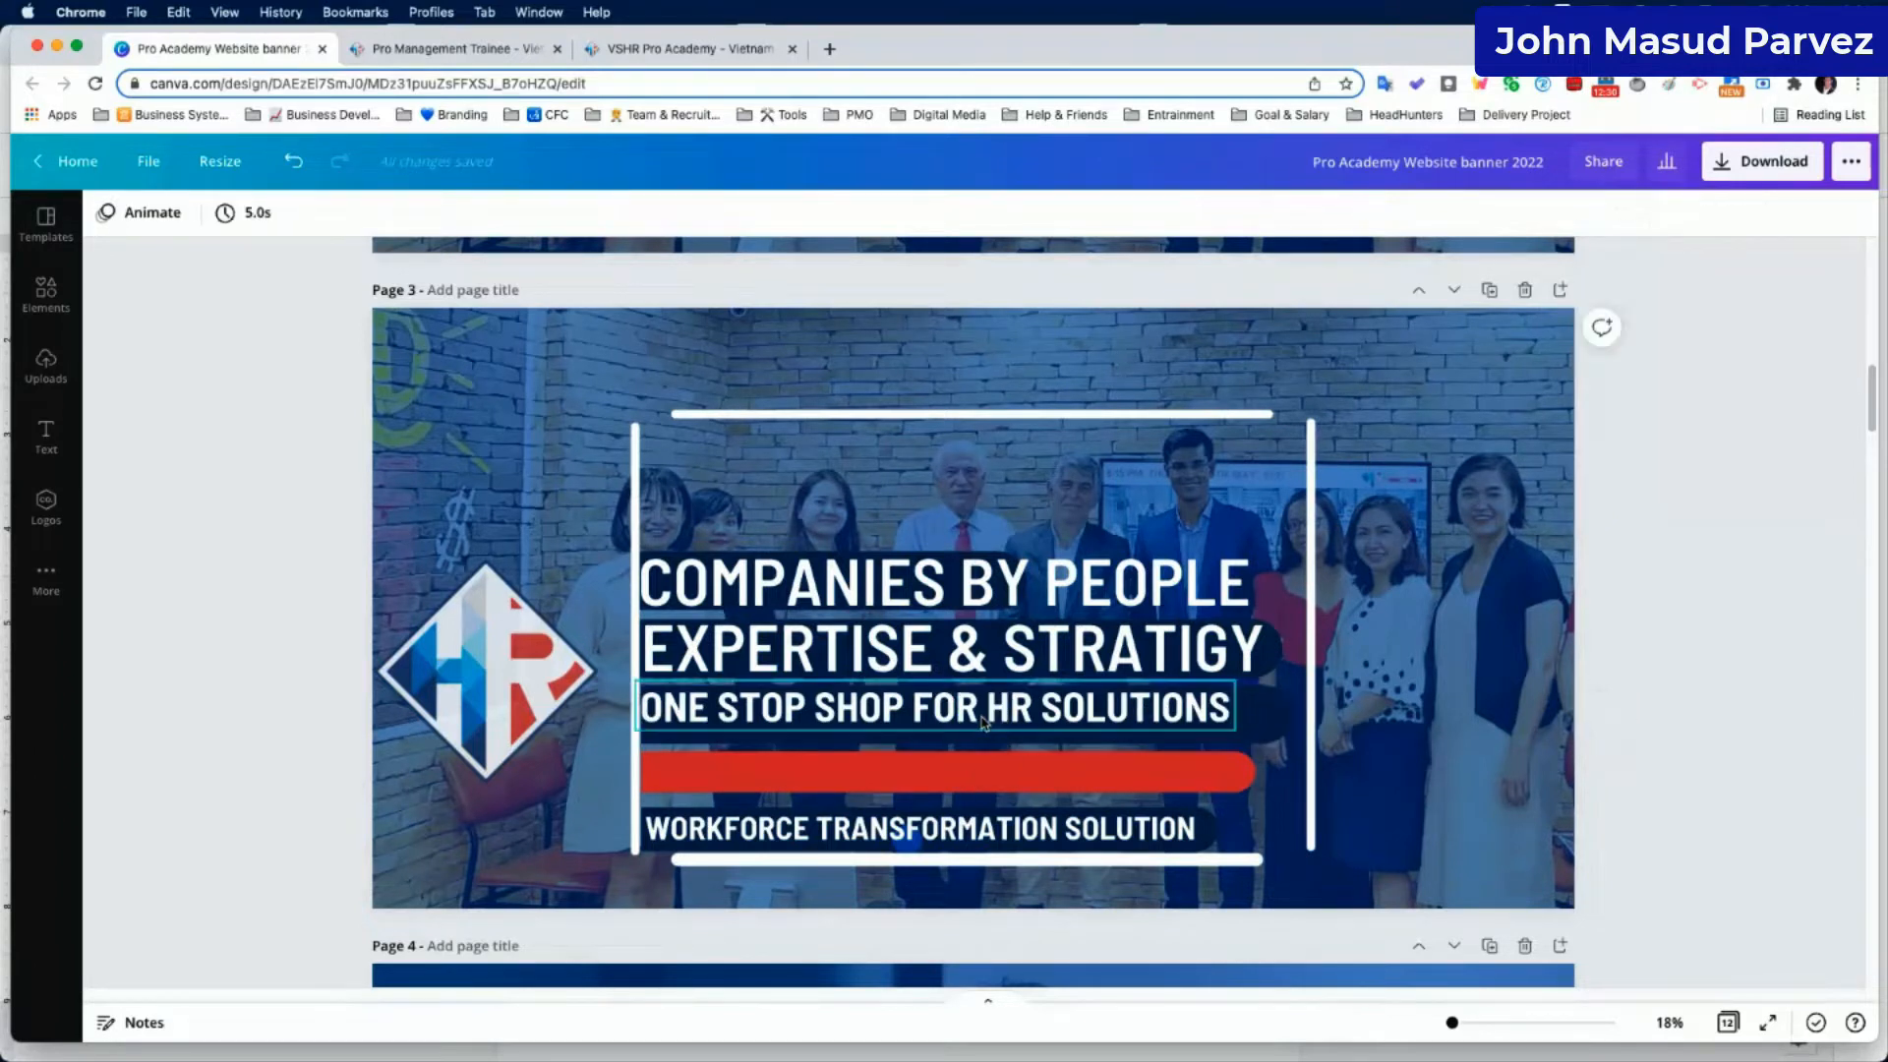
{"action": "scroll", "coordinate": [1003, 590], "scroll_direction": "down", "scroll_amount": 1}
{"action": "left_click", "coordinate": [1008, 585]}
{"action": "left_click", "coordinate": [1011, 592], "text": "shift"}
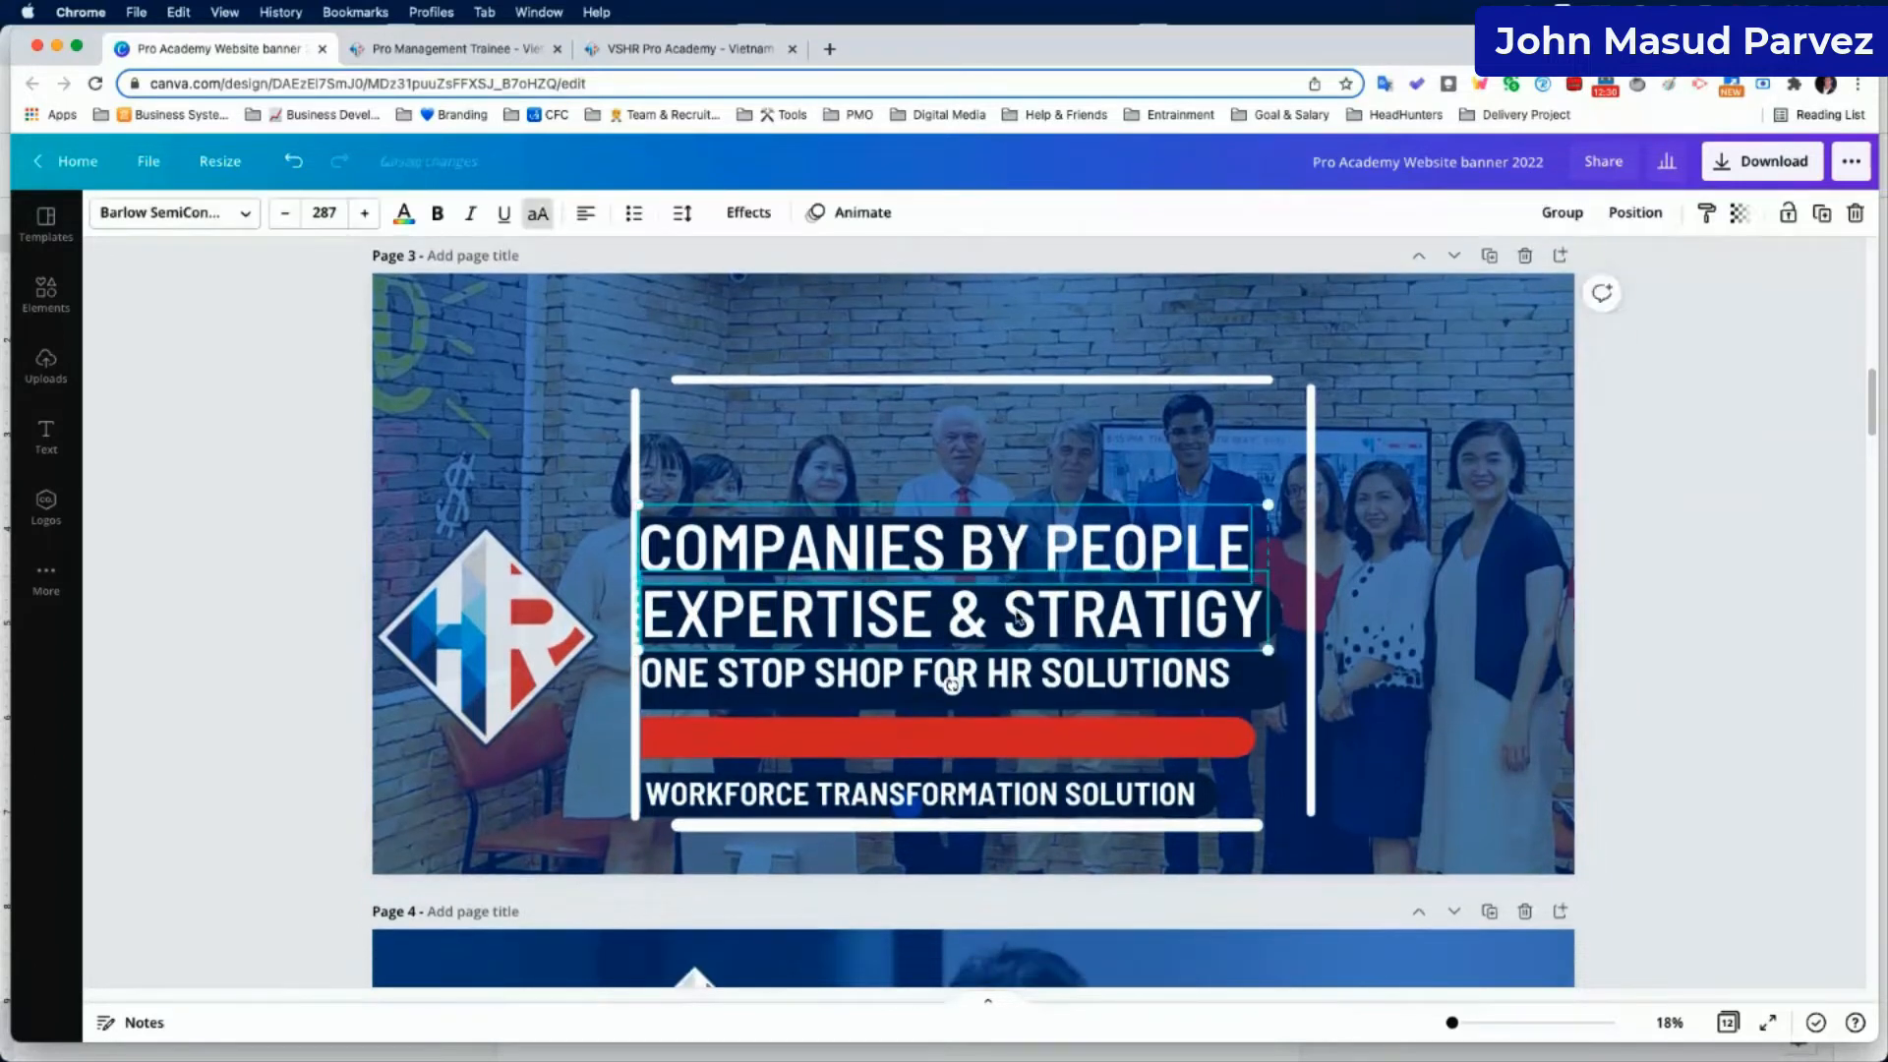
{"action": "left_click_drag", "start_coordinate": [1027, 610], "coordinate": [1028, 675]}
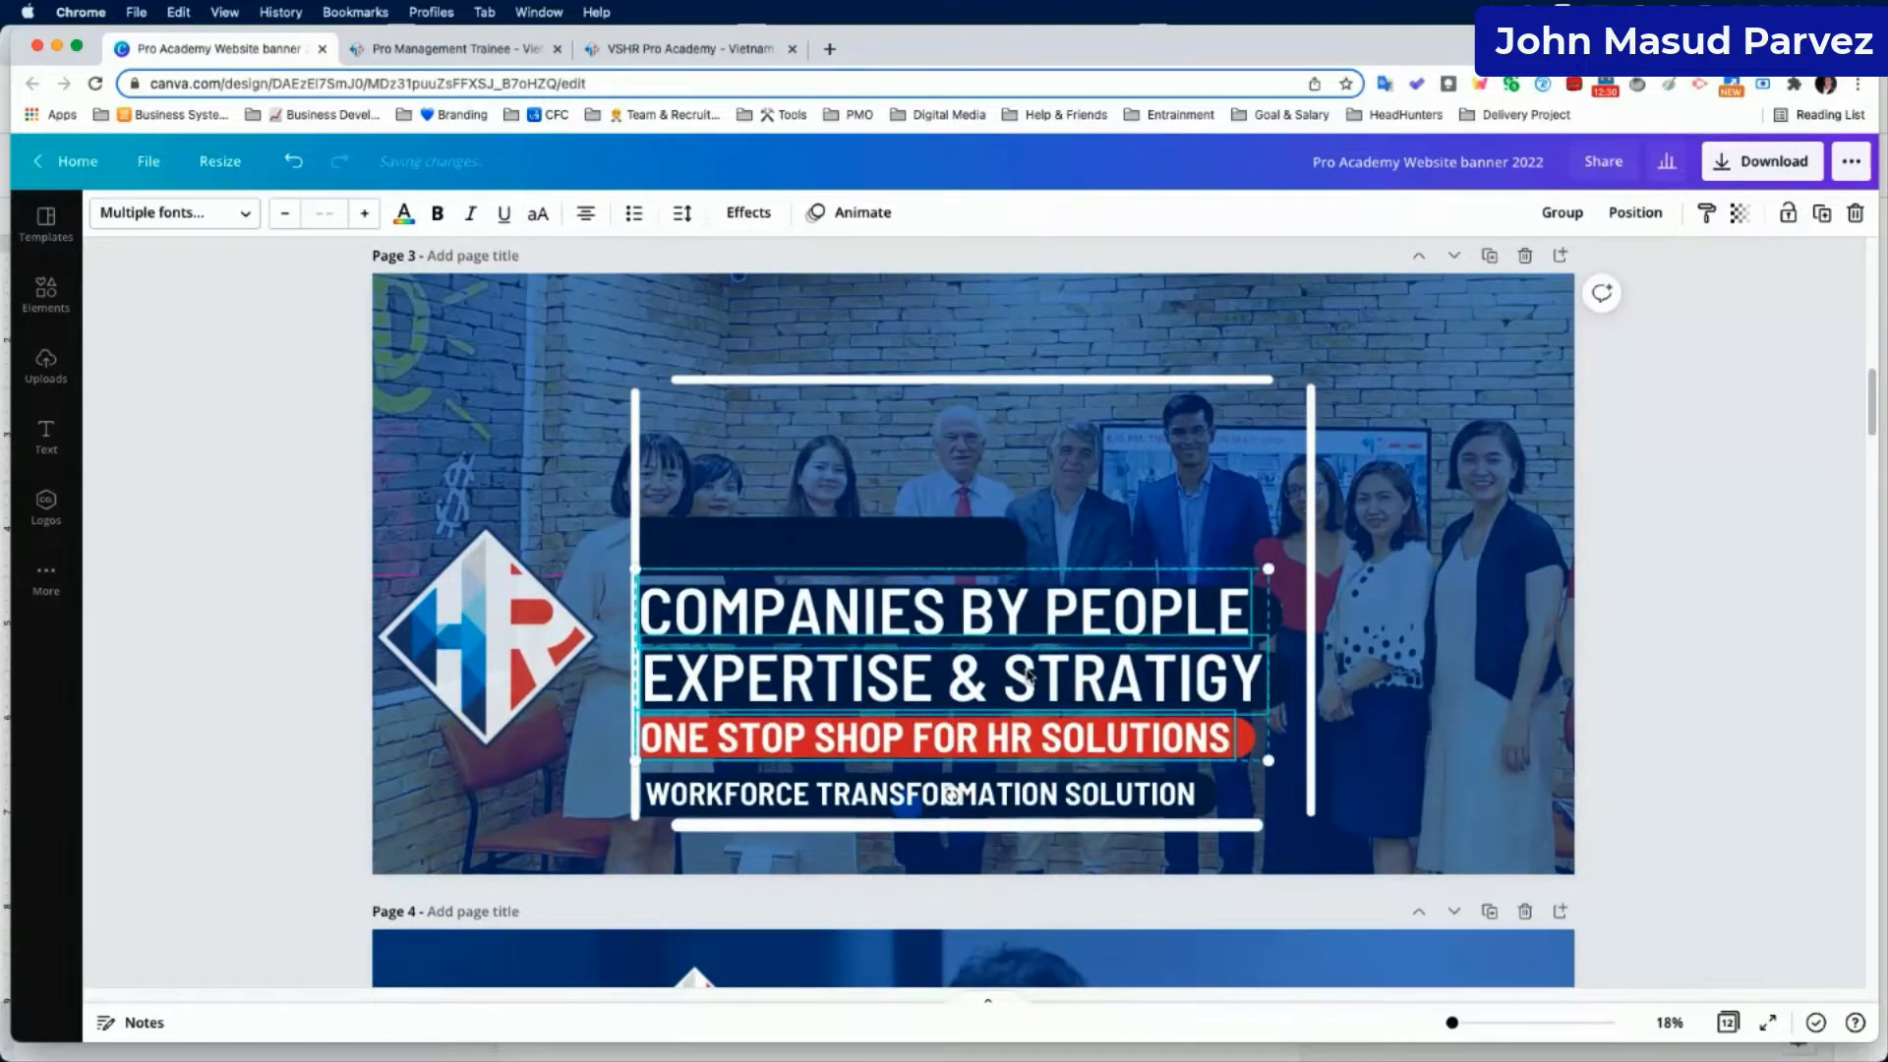
Copy the "EMPOWERING" line from page 2 and paste it over the empty first dark bar on page 3.
{"action": "left_click", "coordinate": [1064, 497]}
{"action": "scroll", "coordinate": [1003, 413], "scroll_direction": "up", "scroll_amount": 4}
{"action": "left_click", "coordinate": [946, 293]}
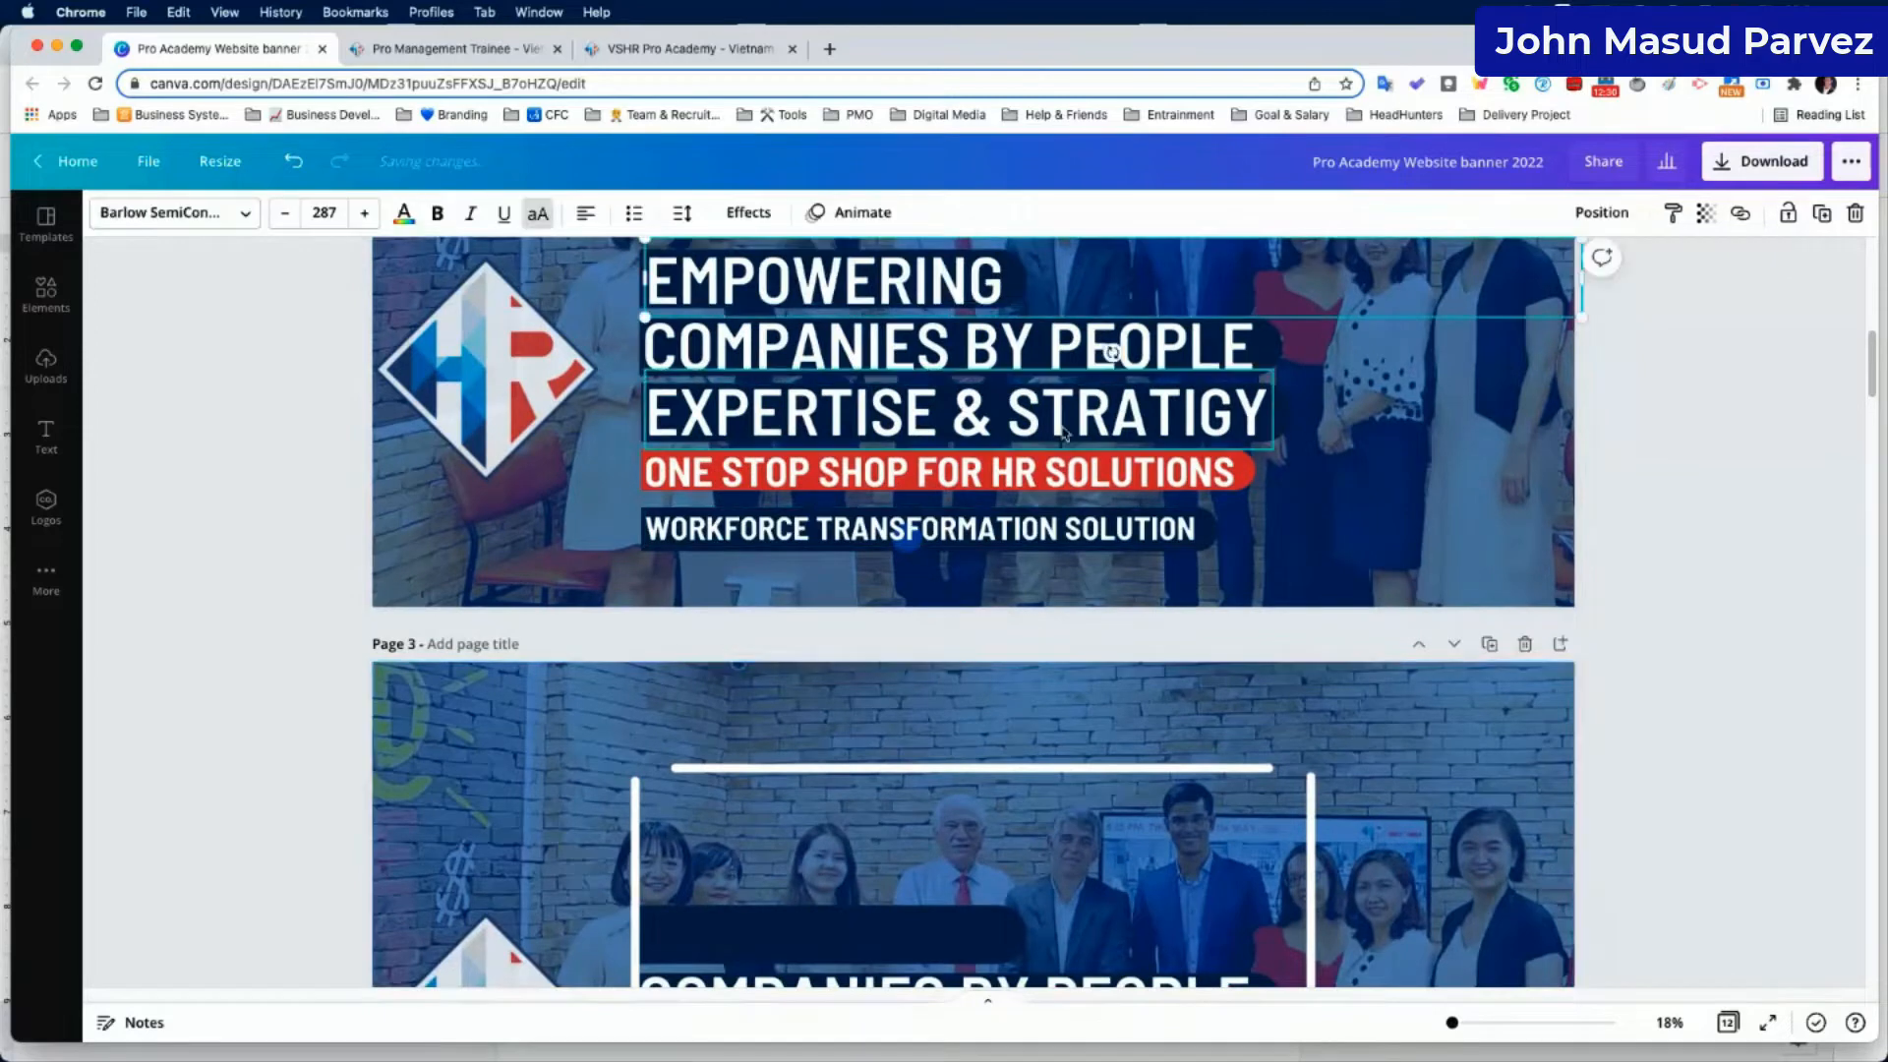
{"action": "scroll", "coordinate": [959, 442], "scroll_direction": "down", "scroll_amount": 3}
{"action": "left_click", "coordinate": [973, 637]}
{"action": "type", "text": "EMPOWERING"}
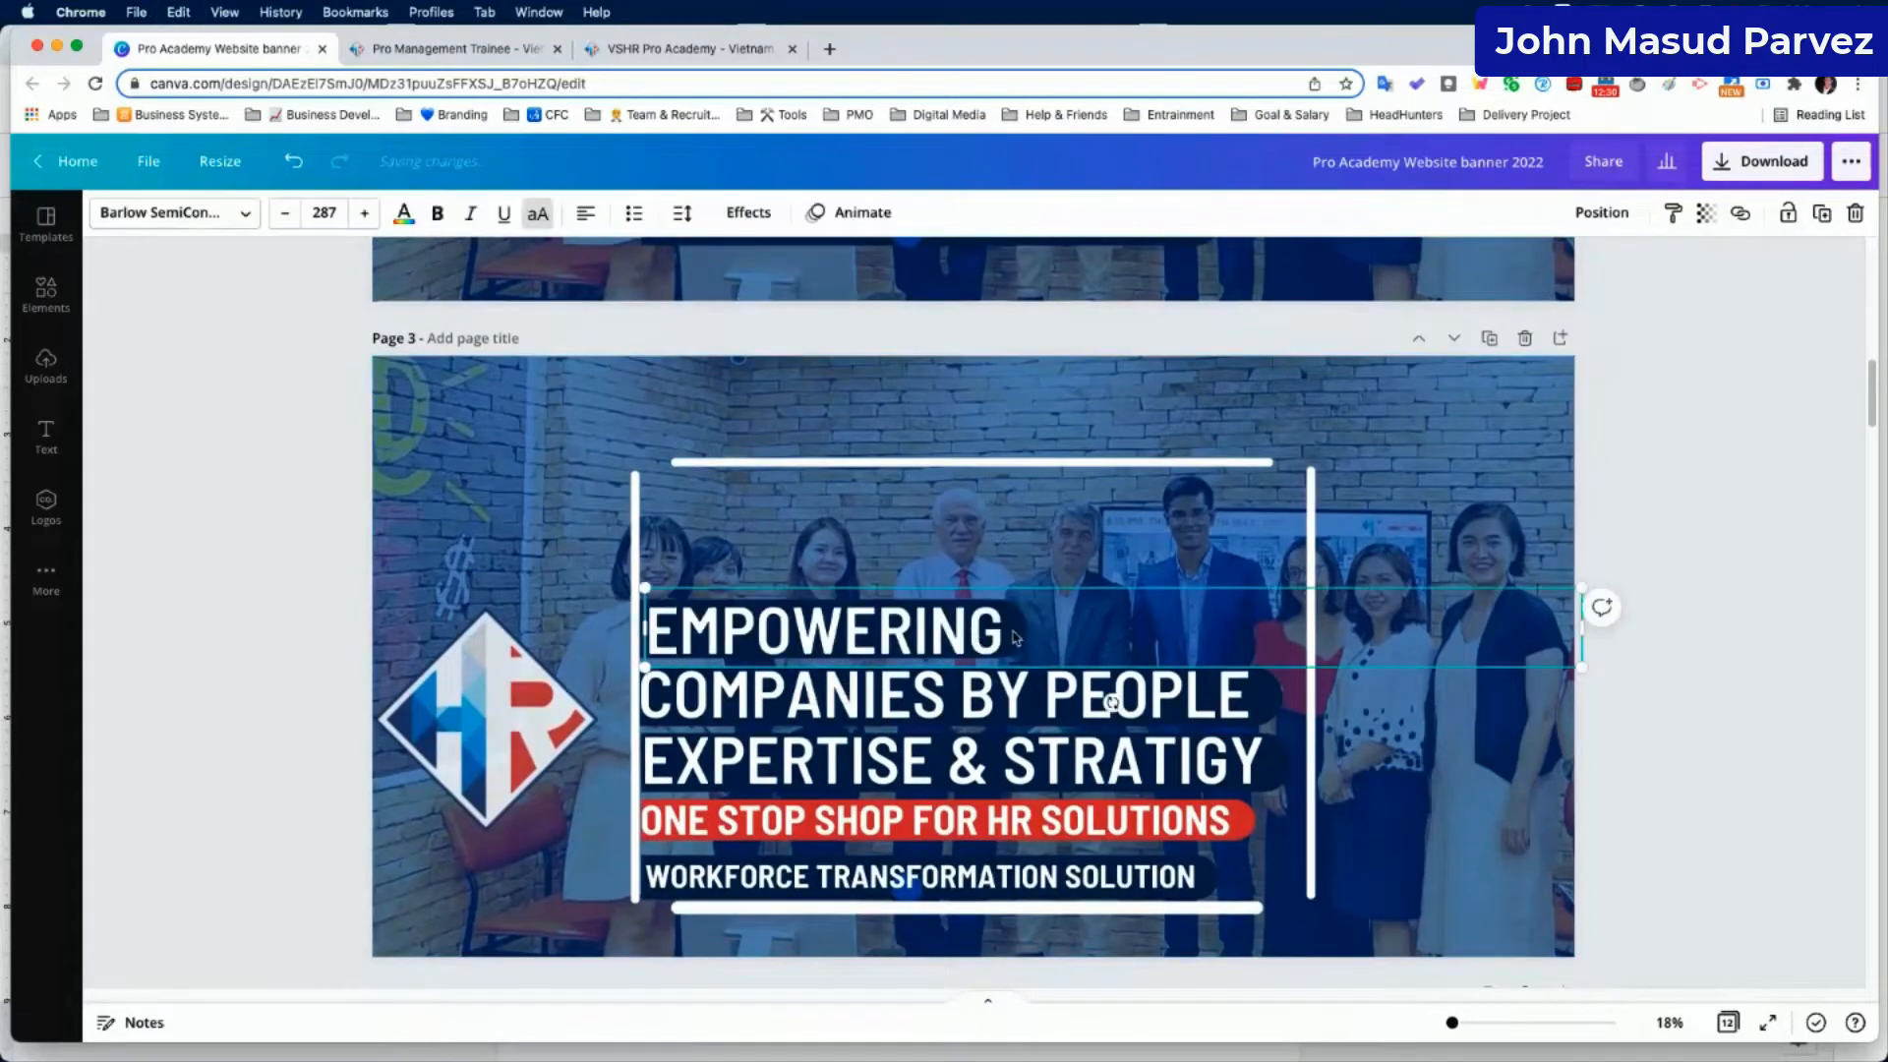
{"action": "key", "text": "Escape"}
On page 4, group the pieces of the third dark bar and move "EXPERTISE & STRATIGY" up onto the second bar.
{"action": "scroll", "coordinate": [1231, 531], "scroll_direction": "down", "scroll_amount": 2}
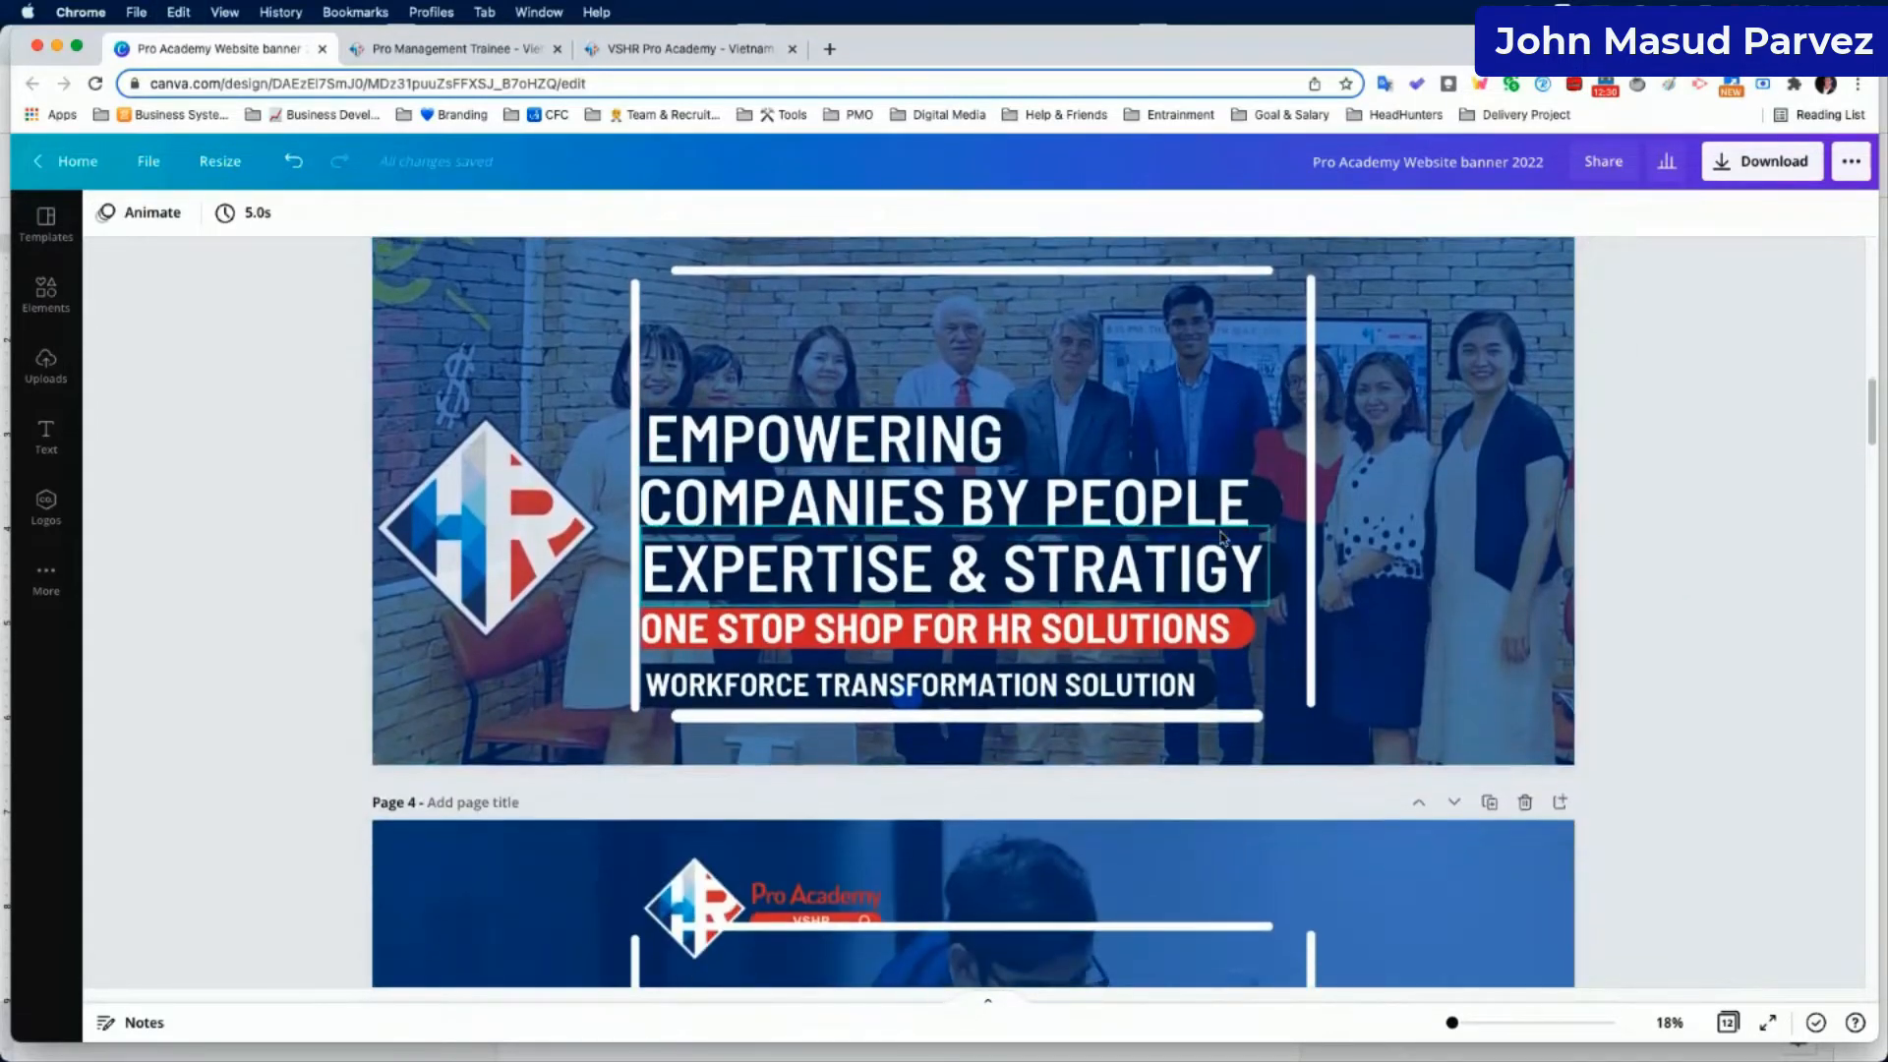
{"action": "scroll", "coordinate": [1227, 536], "scroll_direction": "down", "scroll_amount": 6}
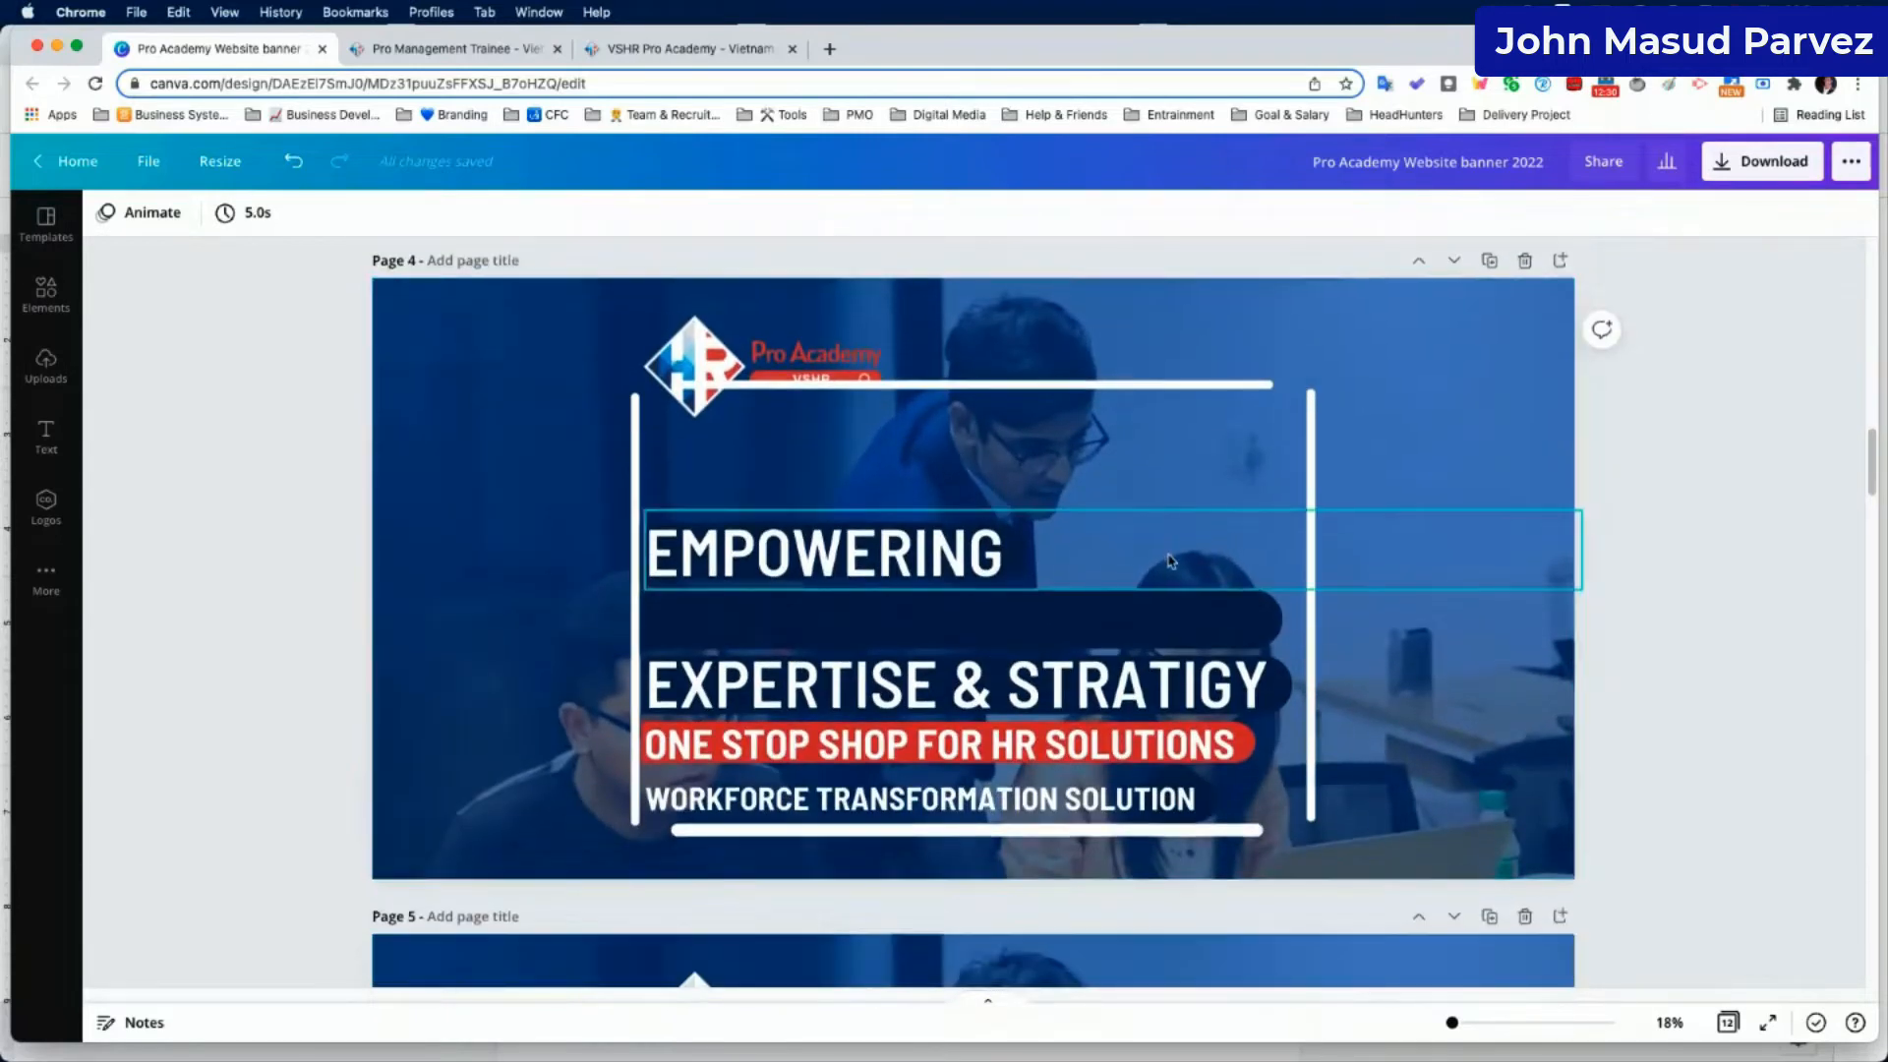
{"action": "scroll", "coordinate": [1200, 550], "scroll_direction": "down", "scroll_amount": 4}
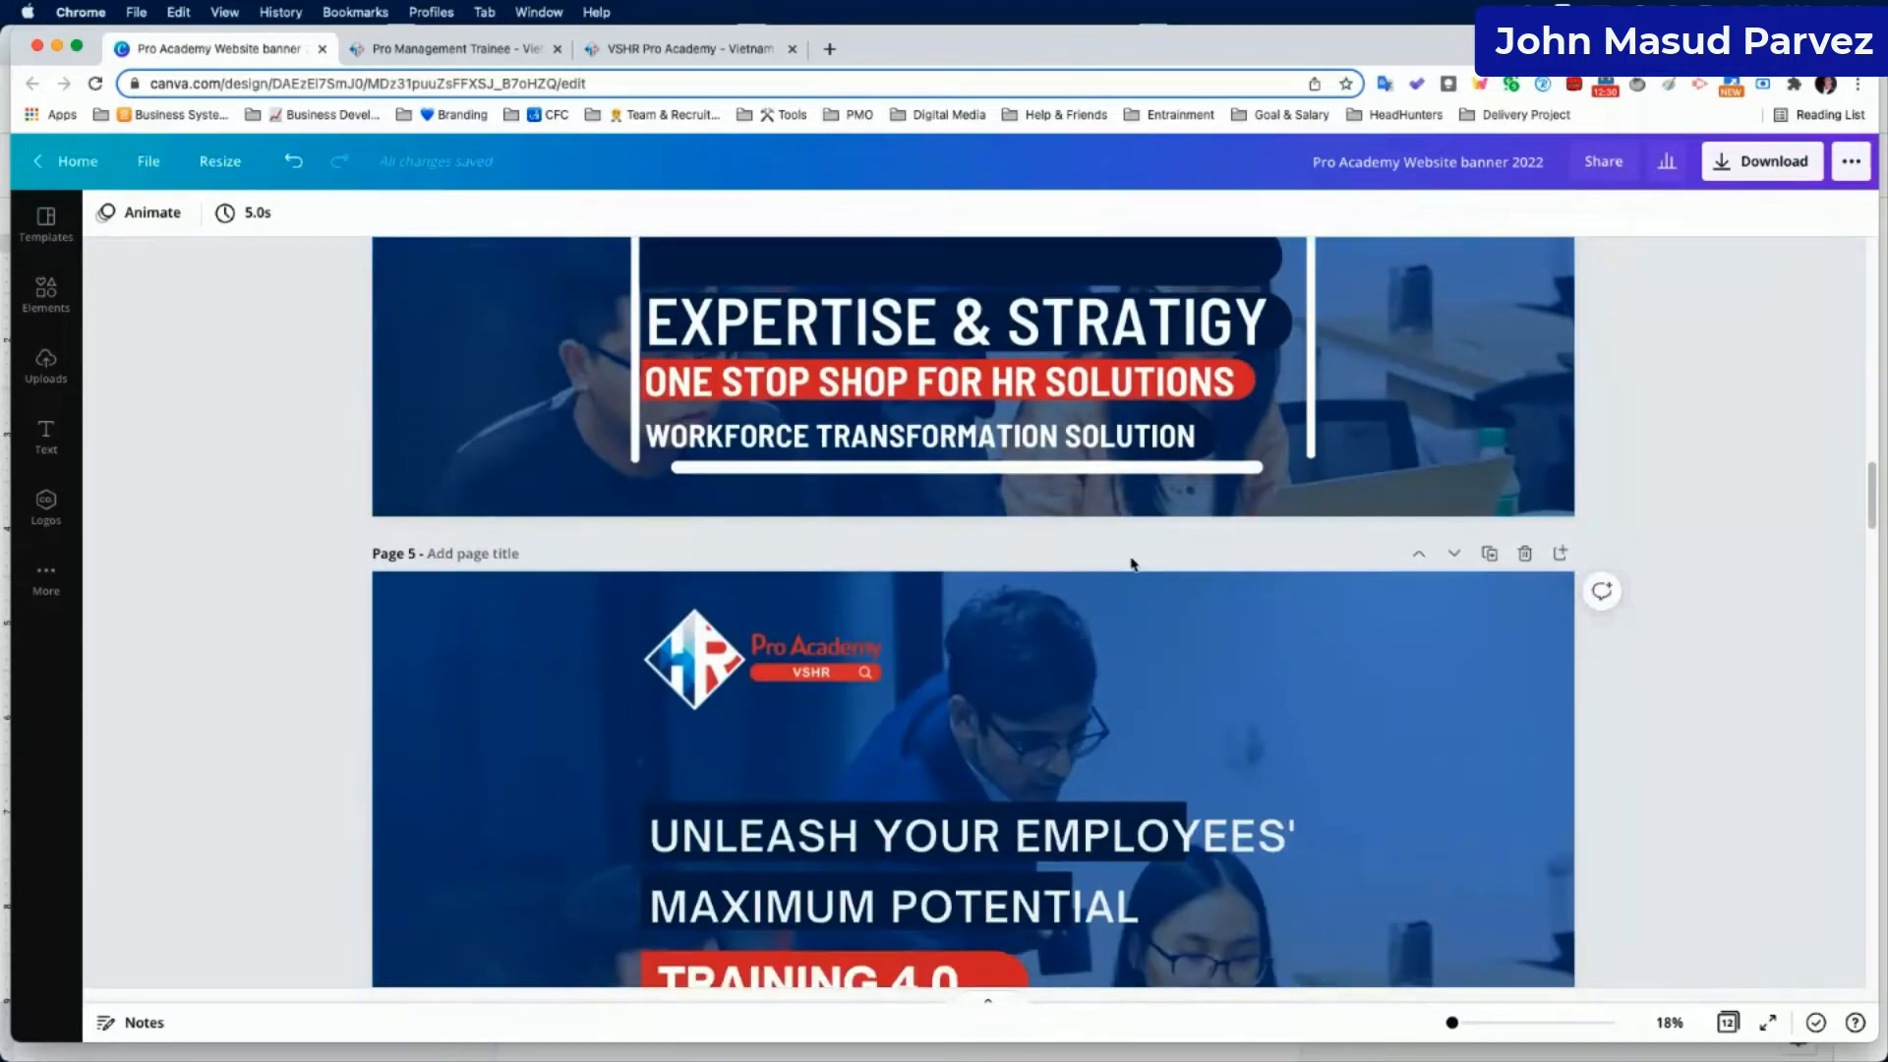
{"action": "scroll", "coordinate": [1131, 566], "scroll_direction": "up", "scroll_amount": 2}
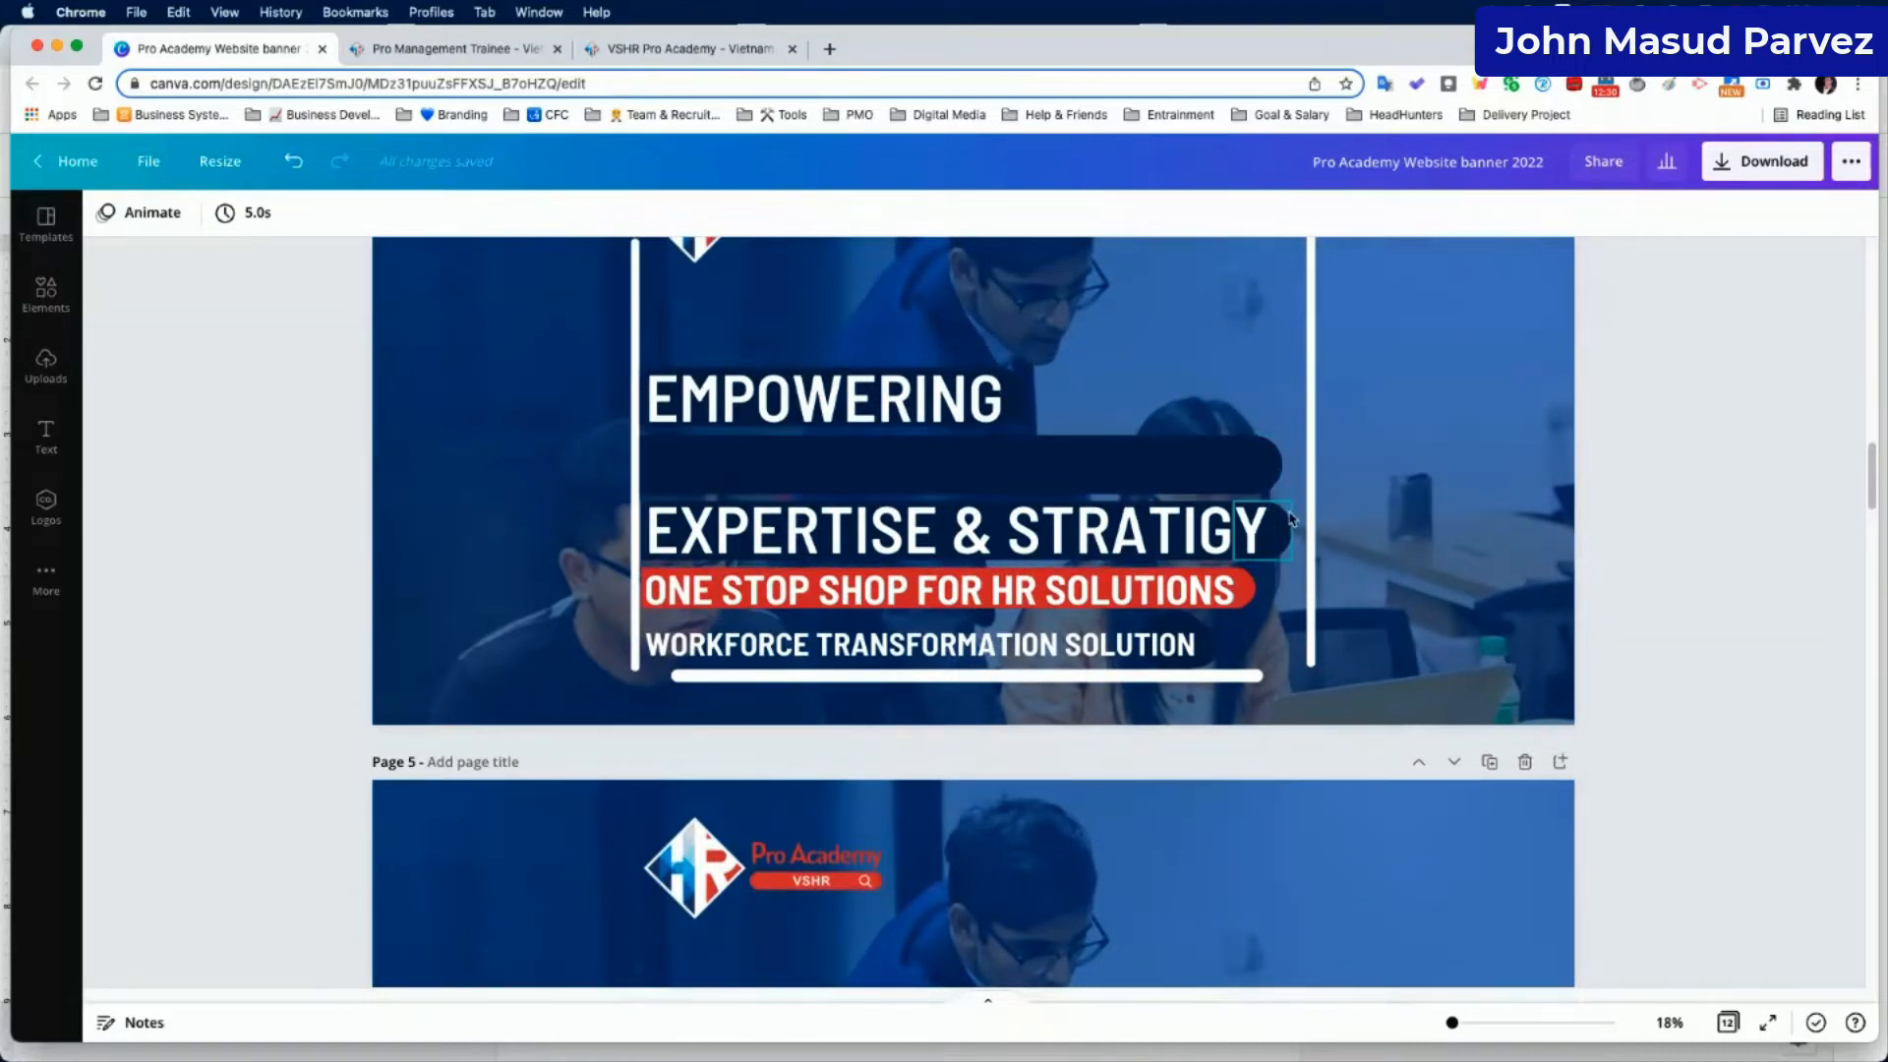
{"action": "left_click", "coordinate": [1045, 532]}
{"action": "left_click_drag", "start_coordinate": [1062, 552], "coordinate": [1062, 431]}
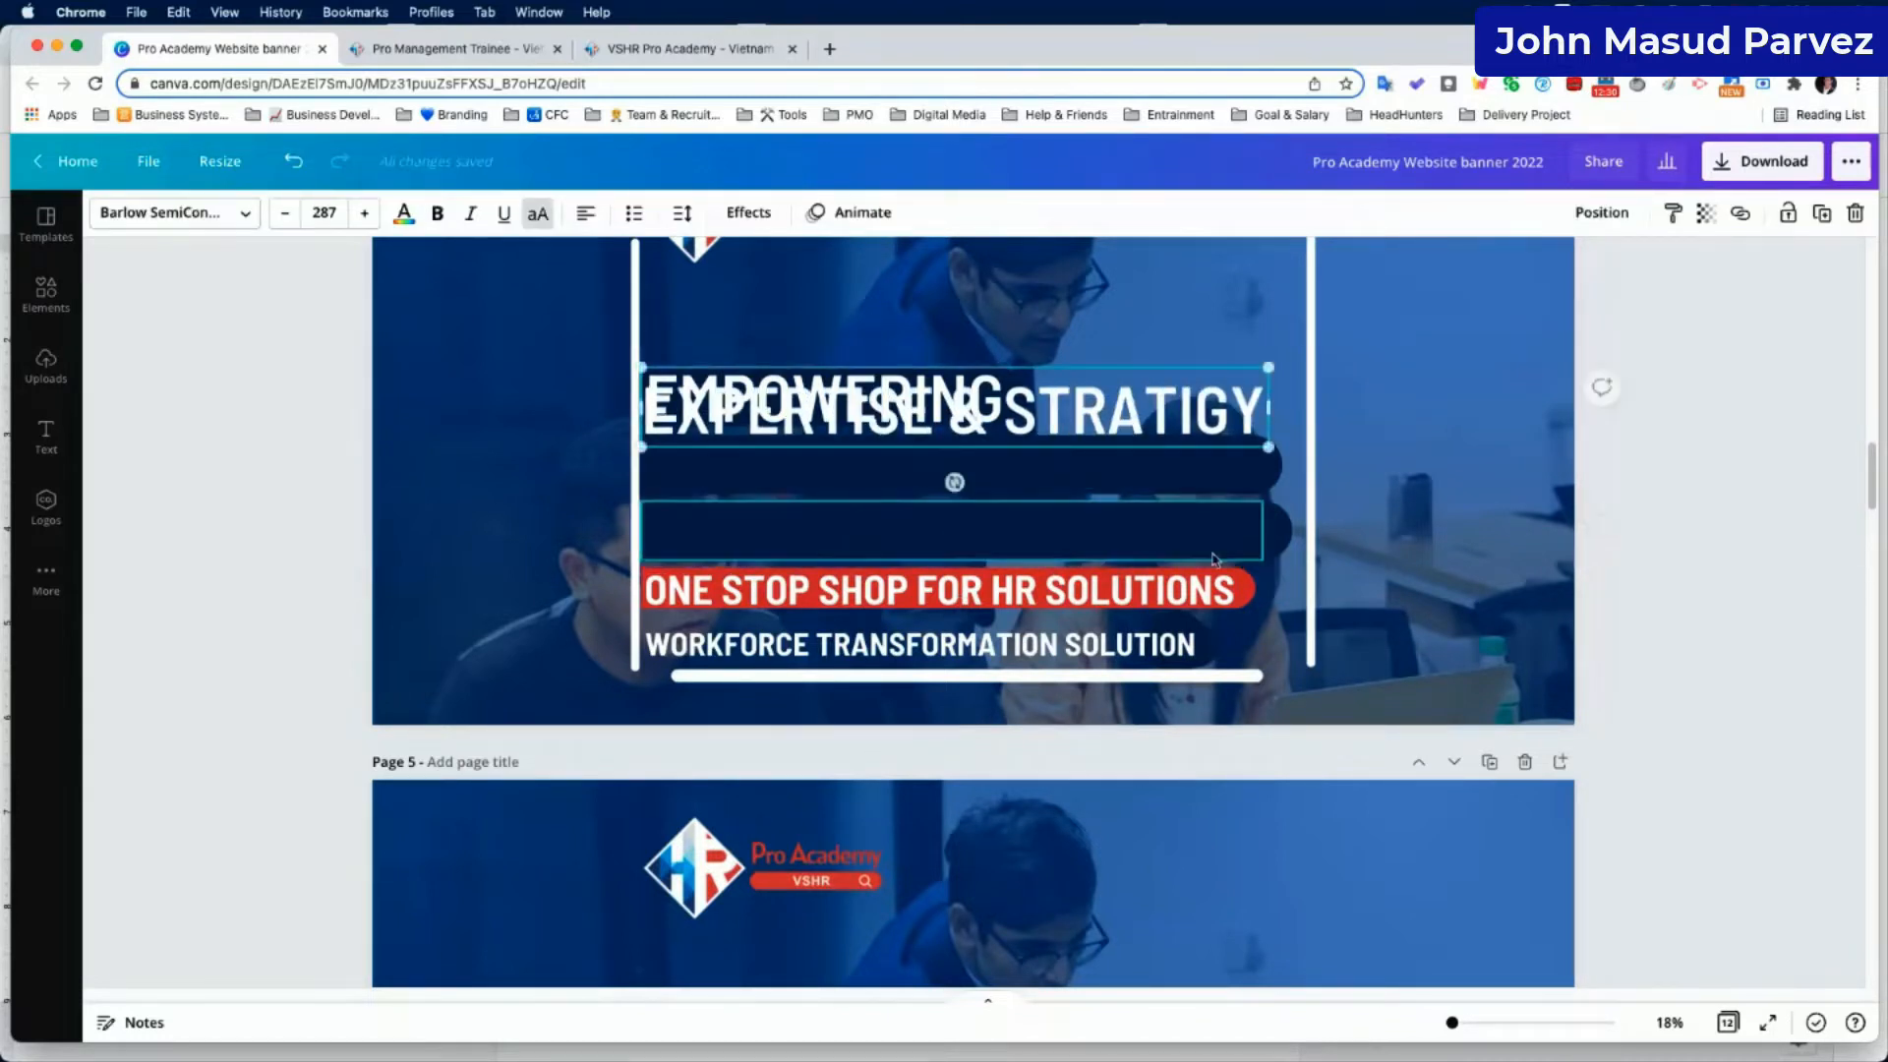
{"action": "left_click", "coordinate": [1187, 536]}
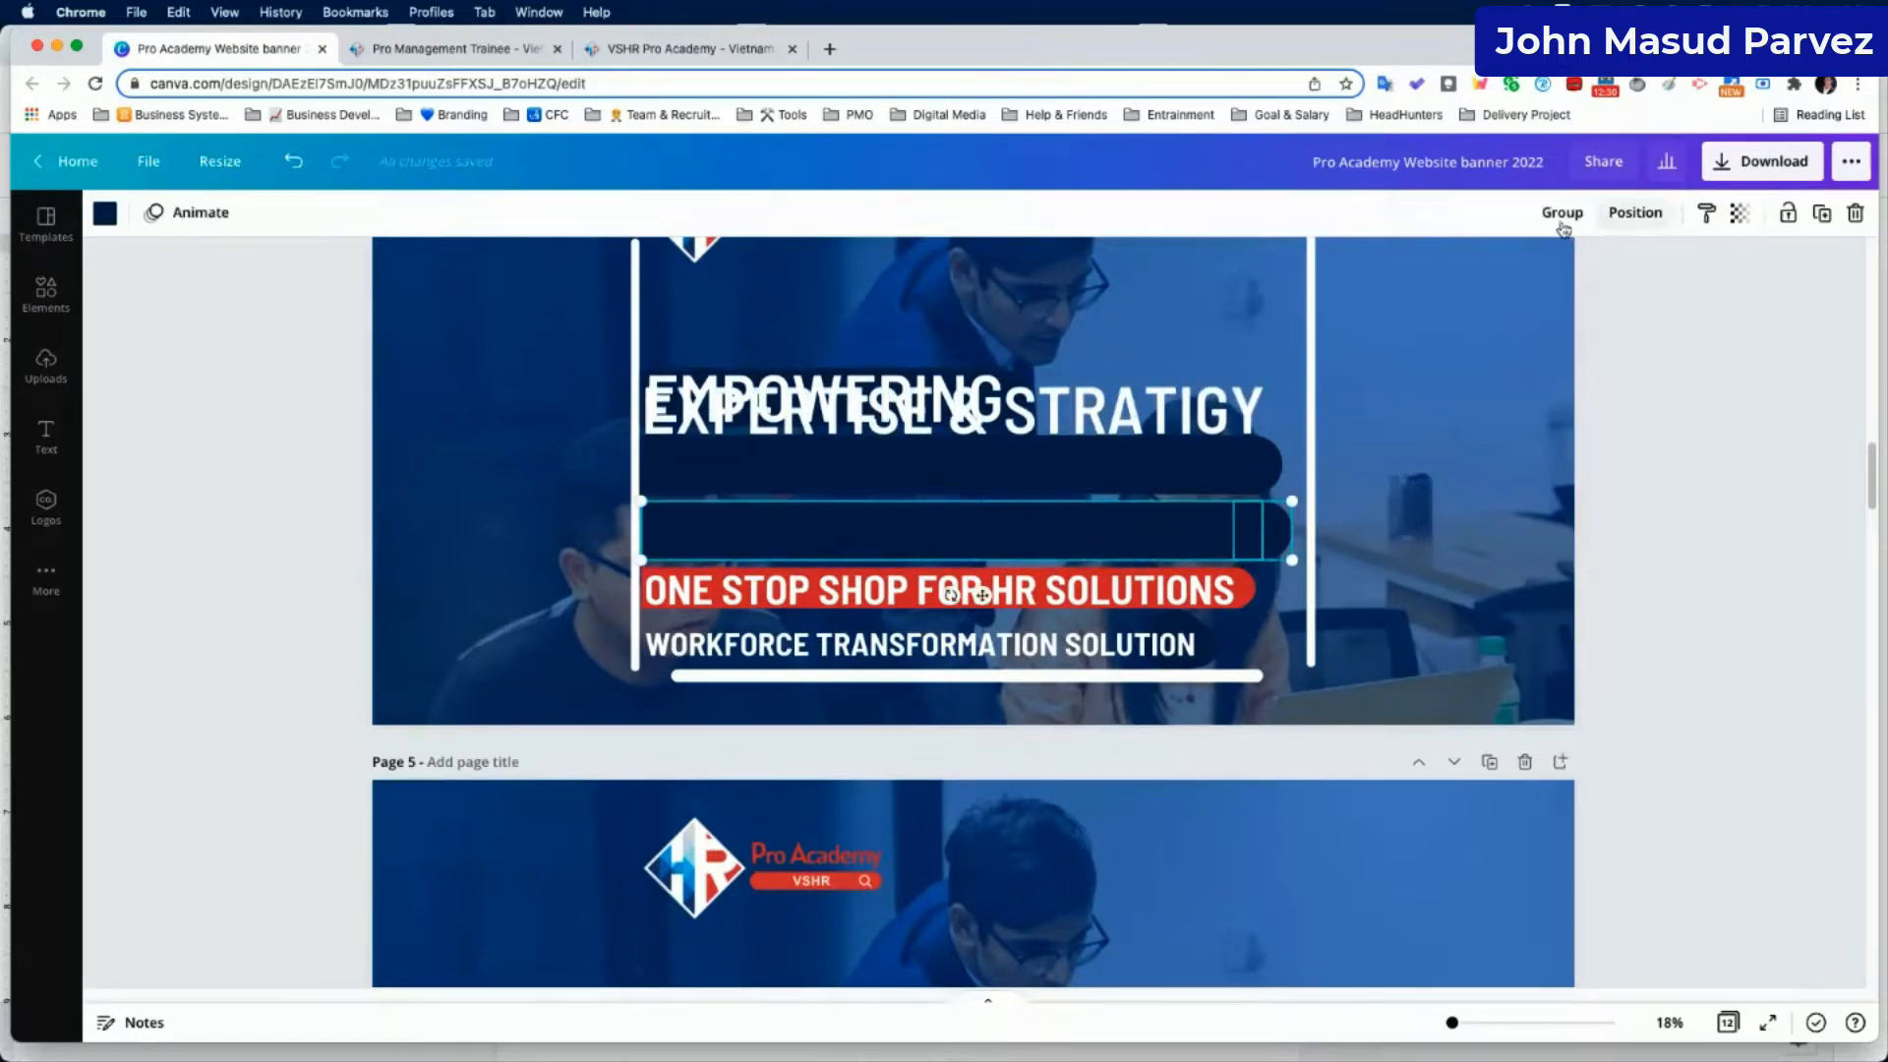
{"action": "left_click", "coordinate": [1561, 213]}
{"action": "left_click", "coordinate": [1614, 518]}
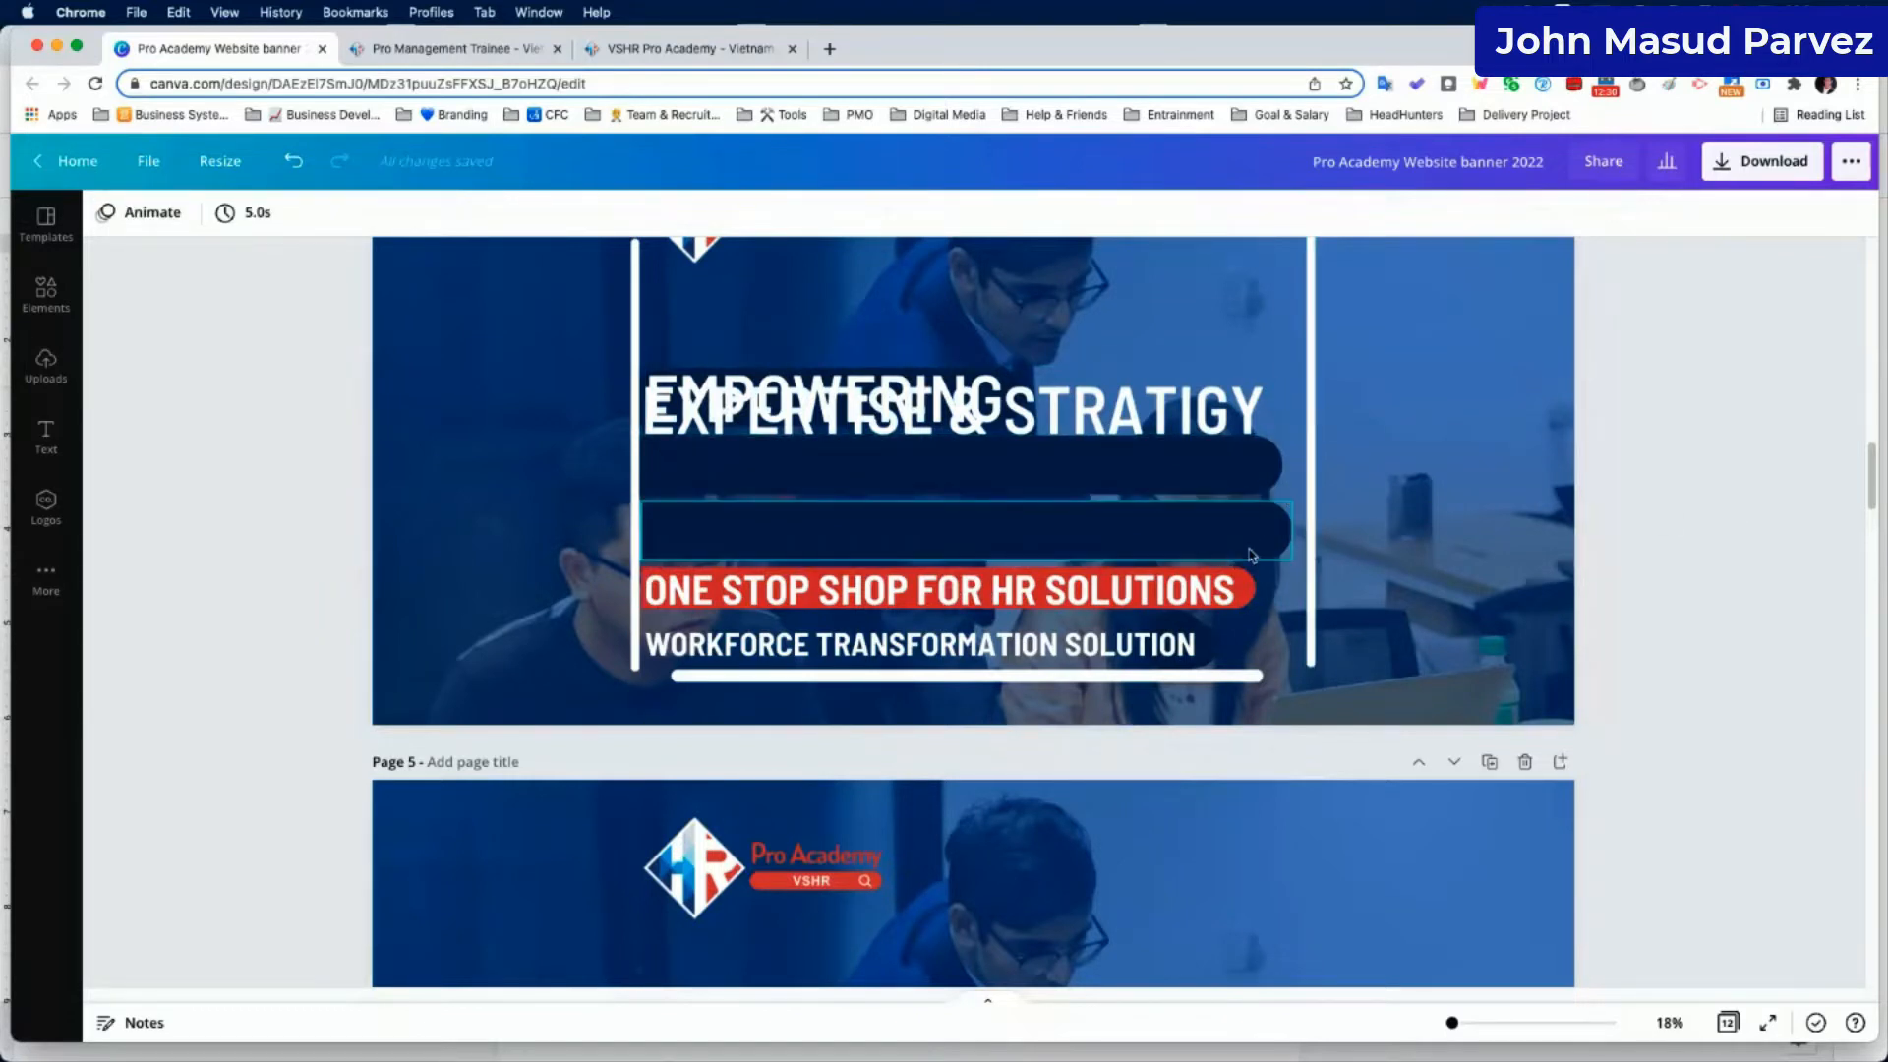
{"action": "left_click_drag", "start_coordinate": [998, 398], "coordinate": [999, 452]}
{"action": "scroll", "coordinate": [914, 398], "scroll_direction": "down", "scroll_amount": 3}
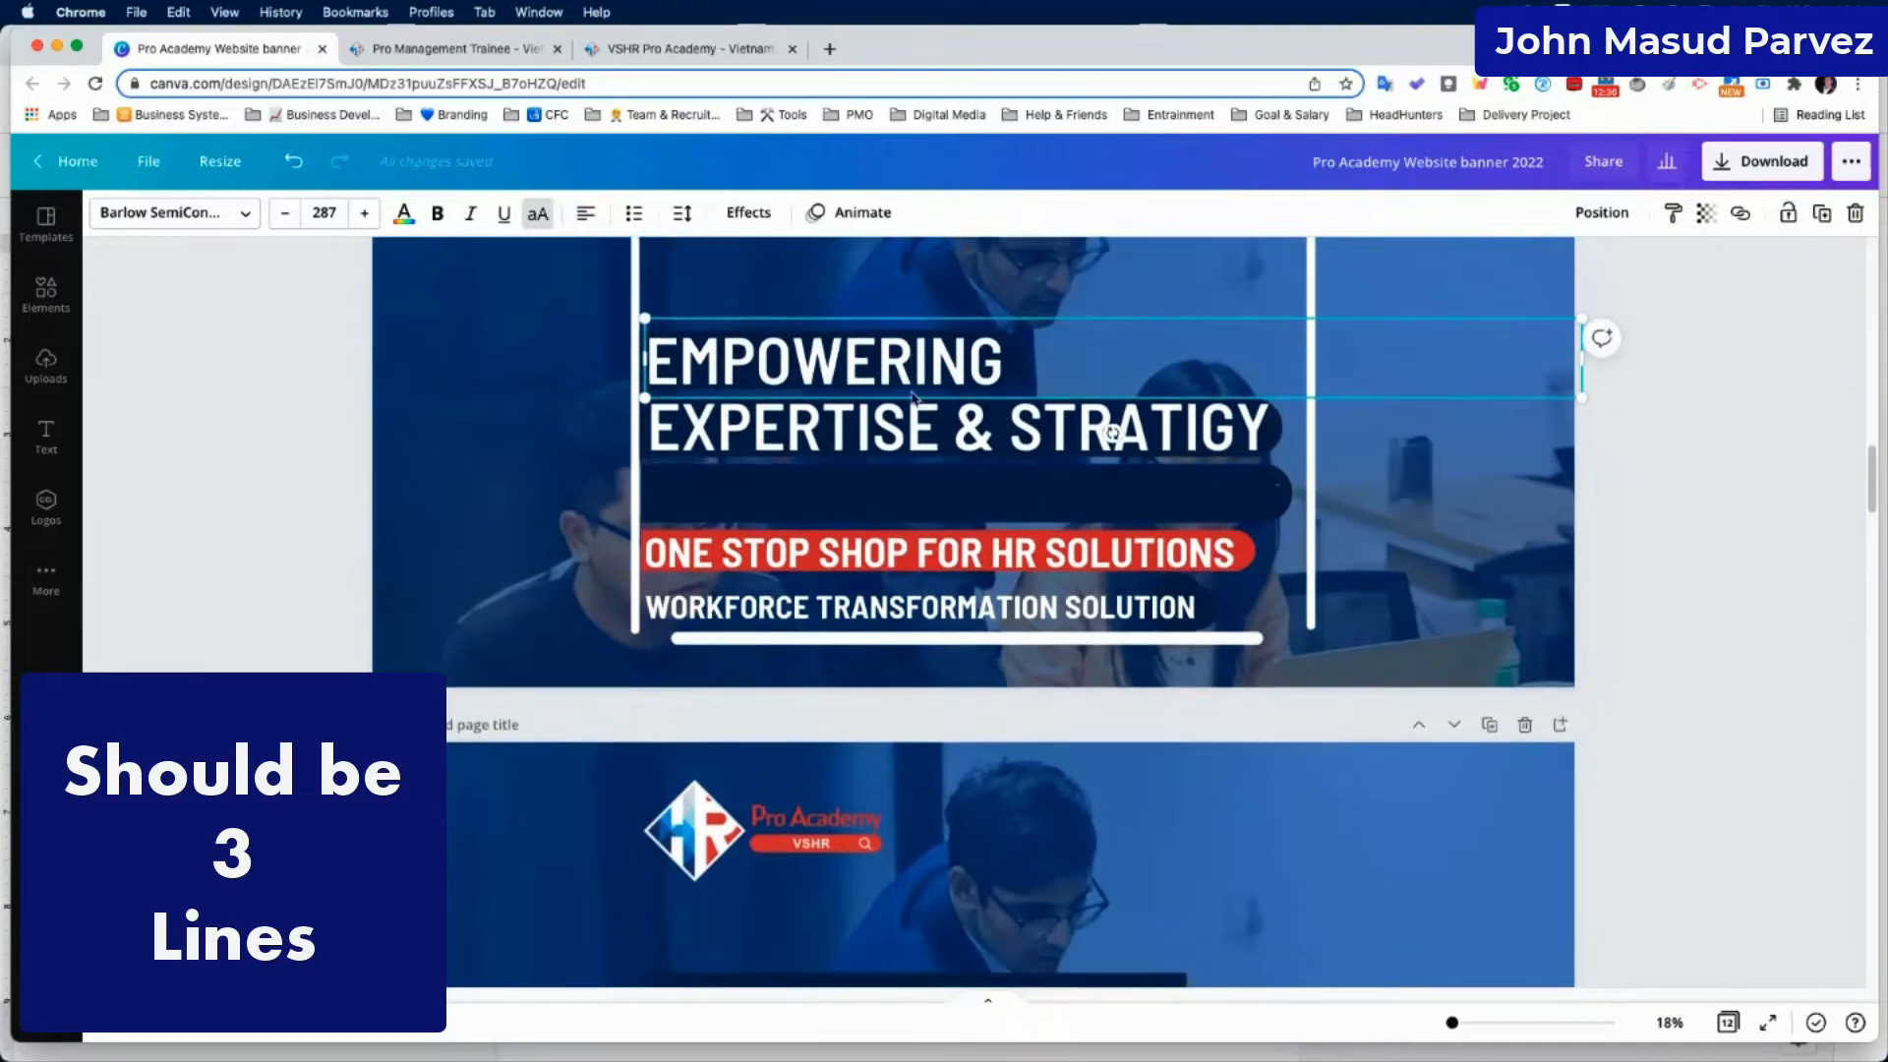
{"action": "scroll", "coordinate": [915, 398], "scroll_direction": "down", "scroll_amount": 3}
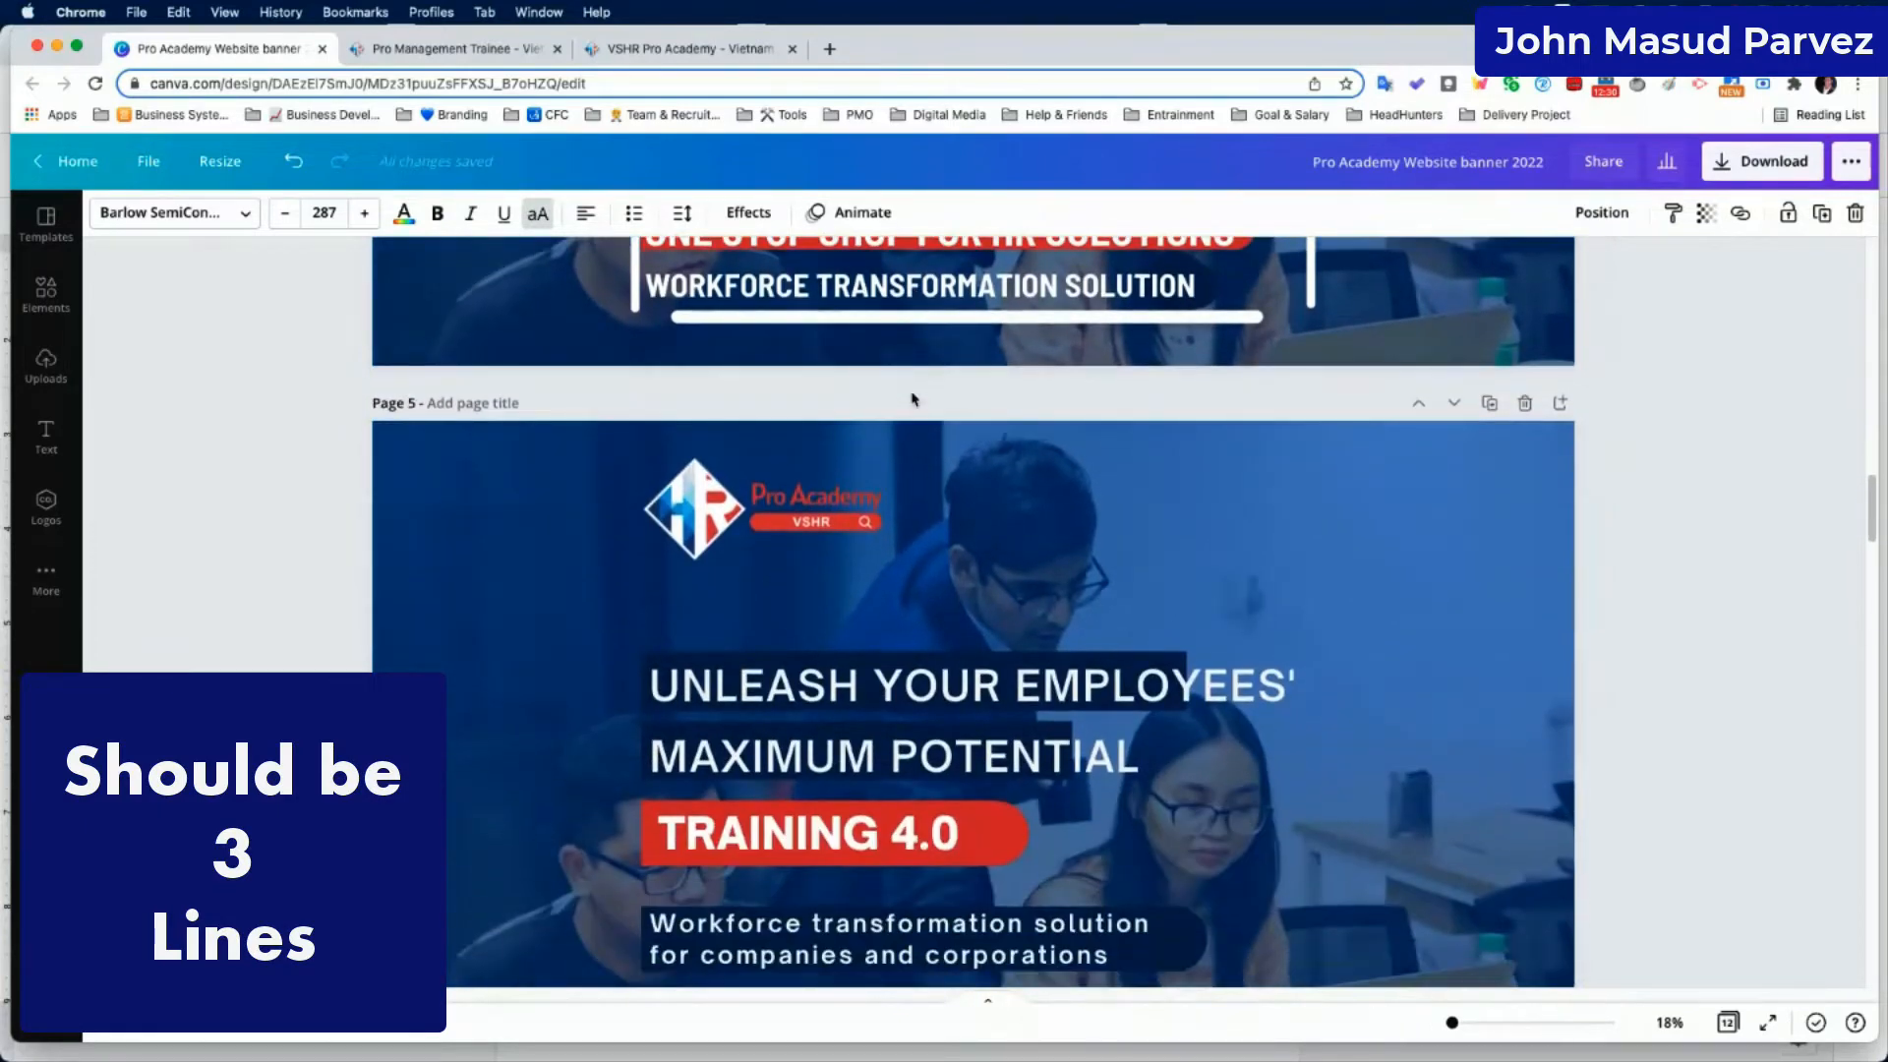
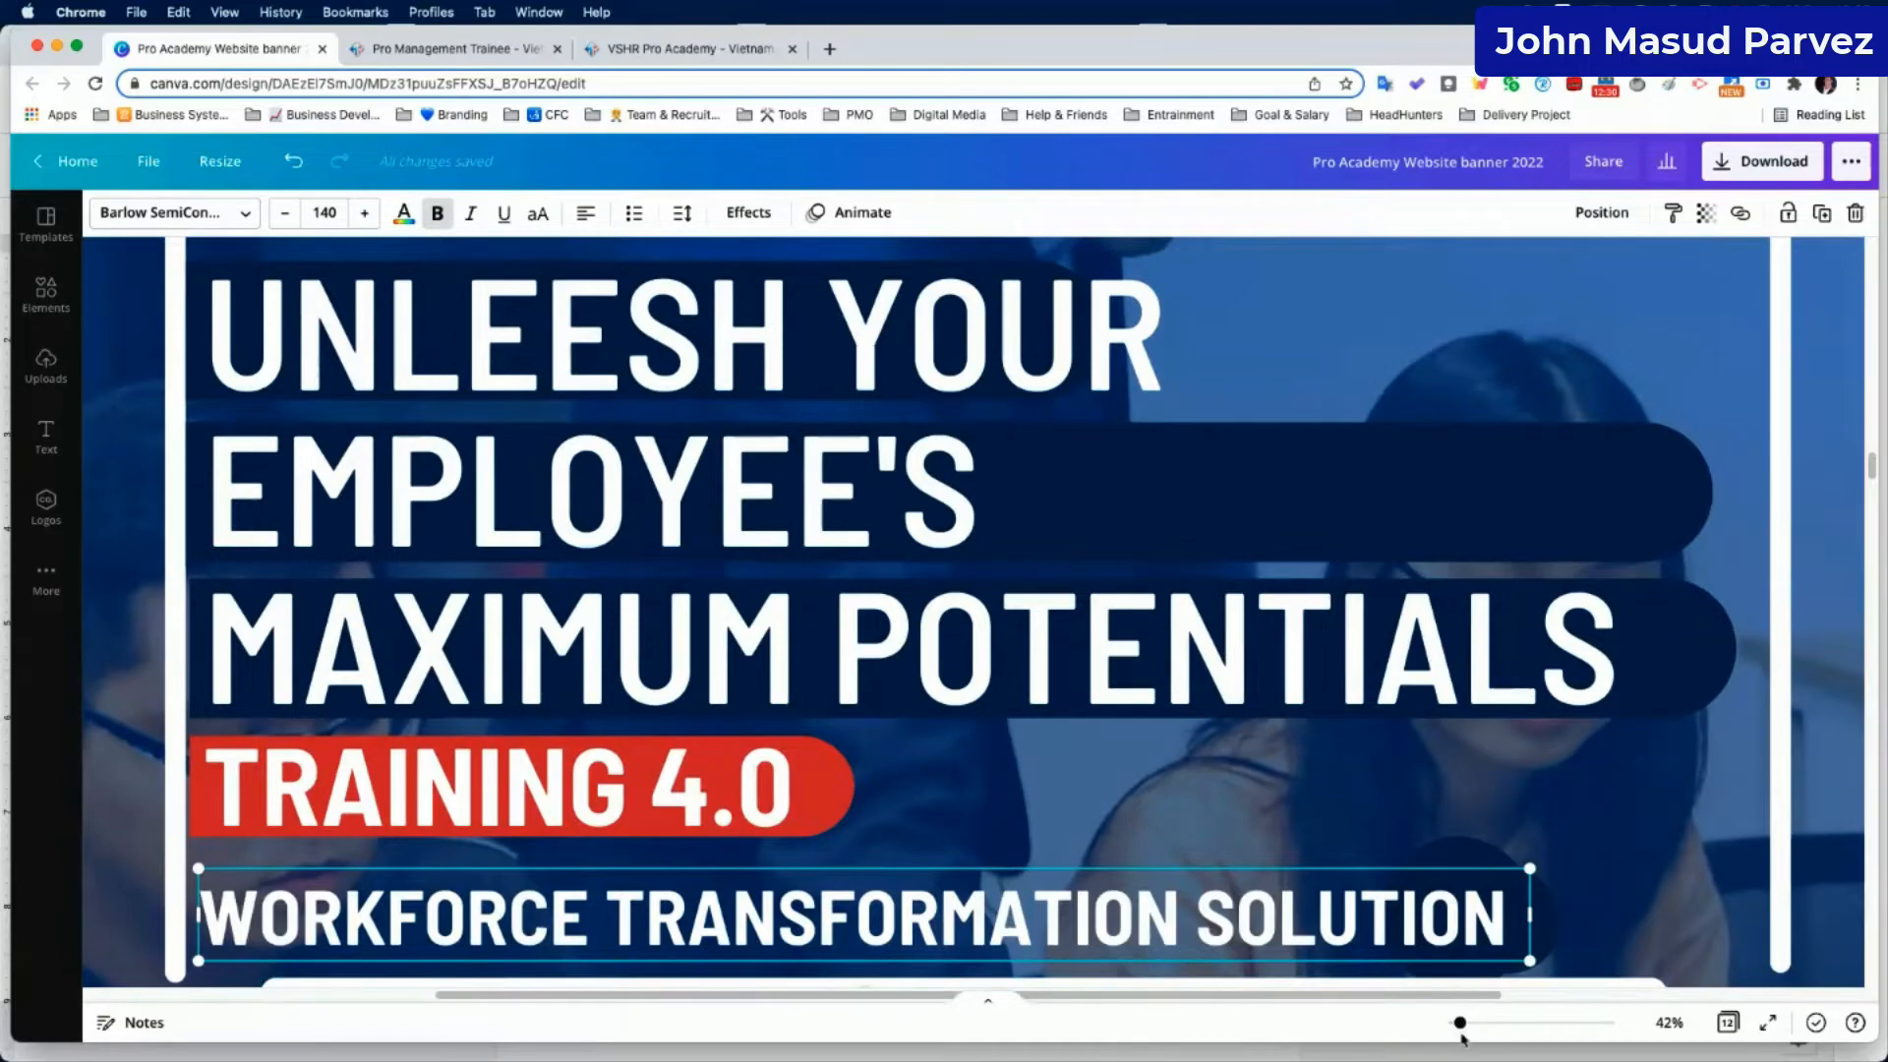
Nudge the "UNLEESH YOUR" line on page 4 slightly upward to centre it on its dark bar.
{"action": "left_click_drag", "start_coordinate": [1463, 1025], "coordinate": [1452, 1023]}
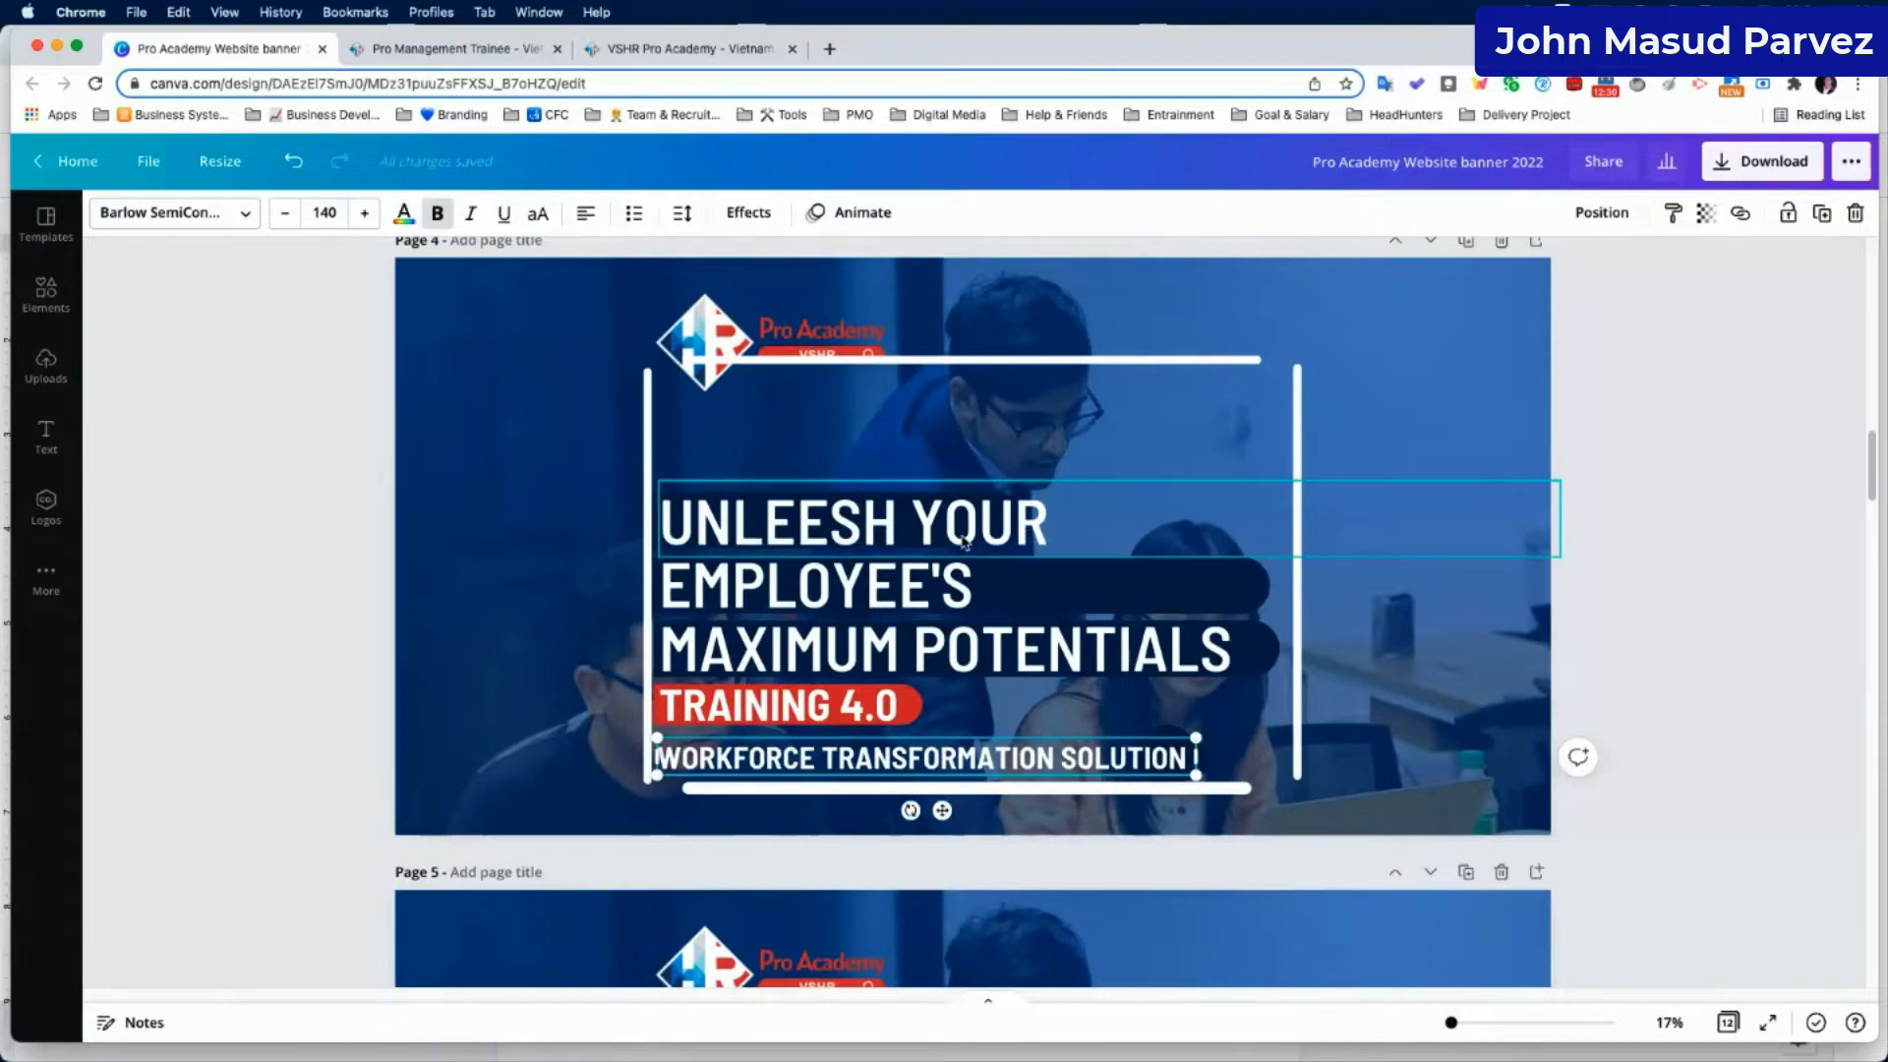
{"action": "left_click", "coordinate": [924, 538]}
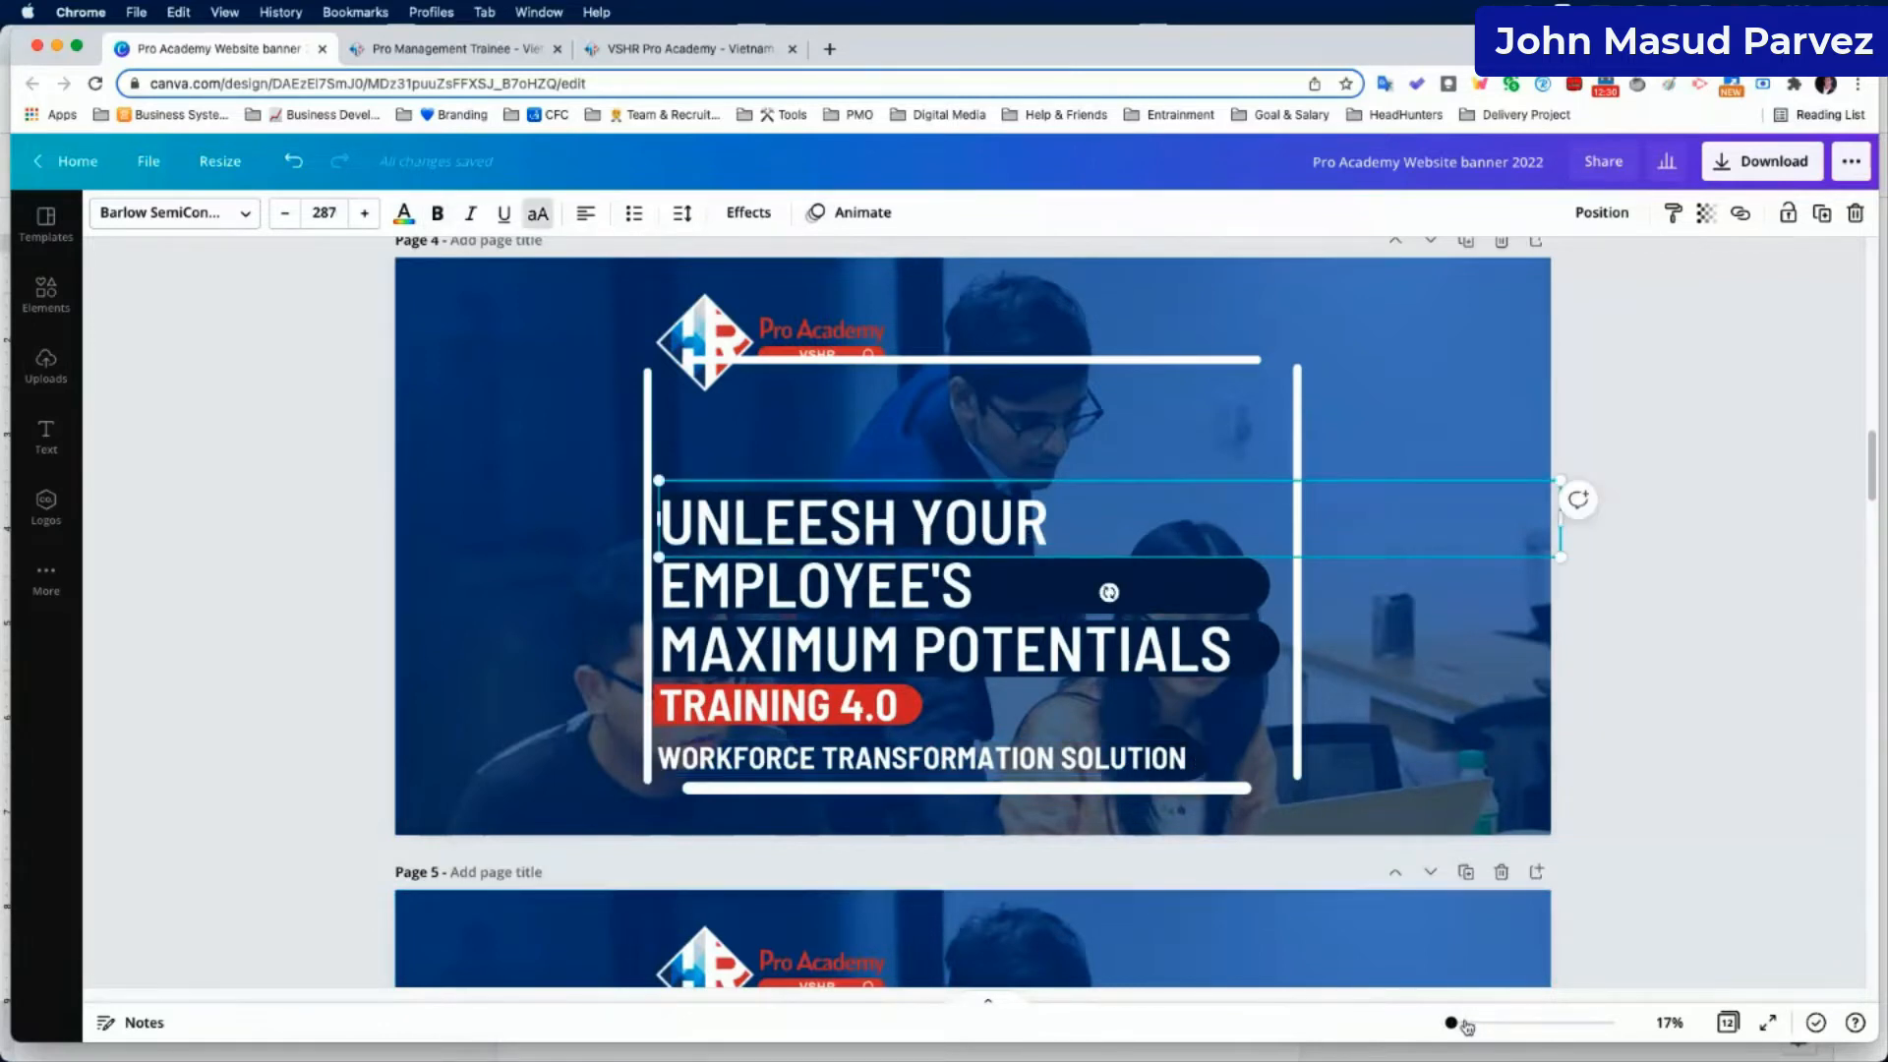
{"action": "left_click_drag", "start_coordinate": [1456, 1022], "coordinate": [1463, 1023]}
{"action": "scroll", "coordinate": [852, 777], "scroll_direction": "left", "scroll_amount": 5}
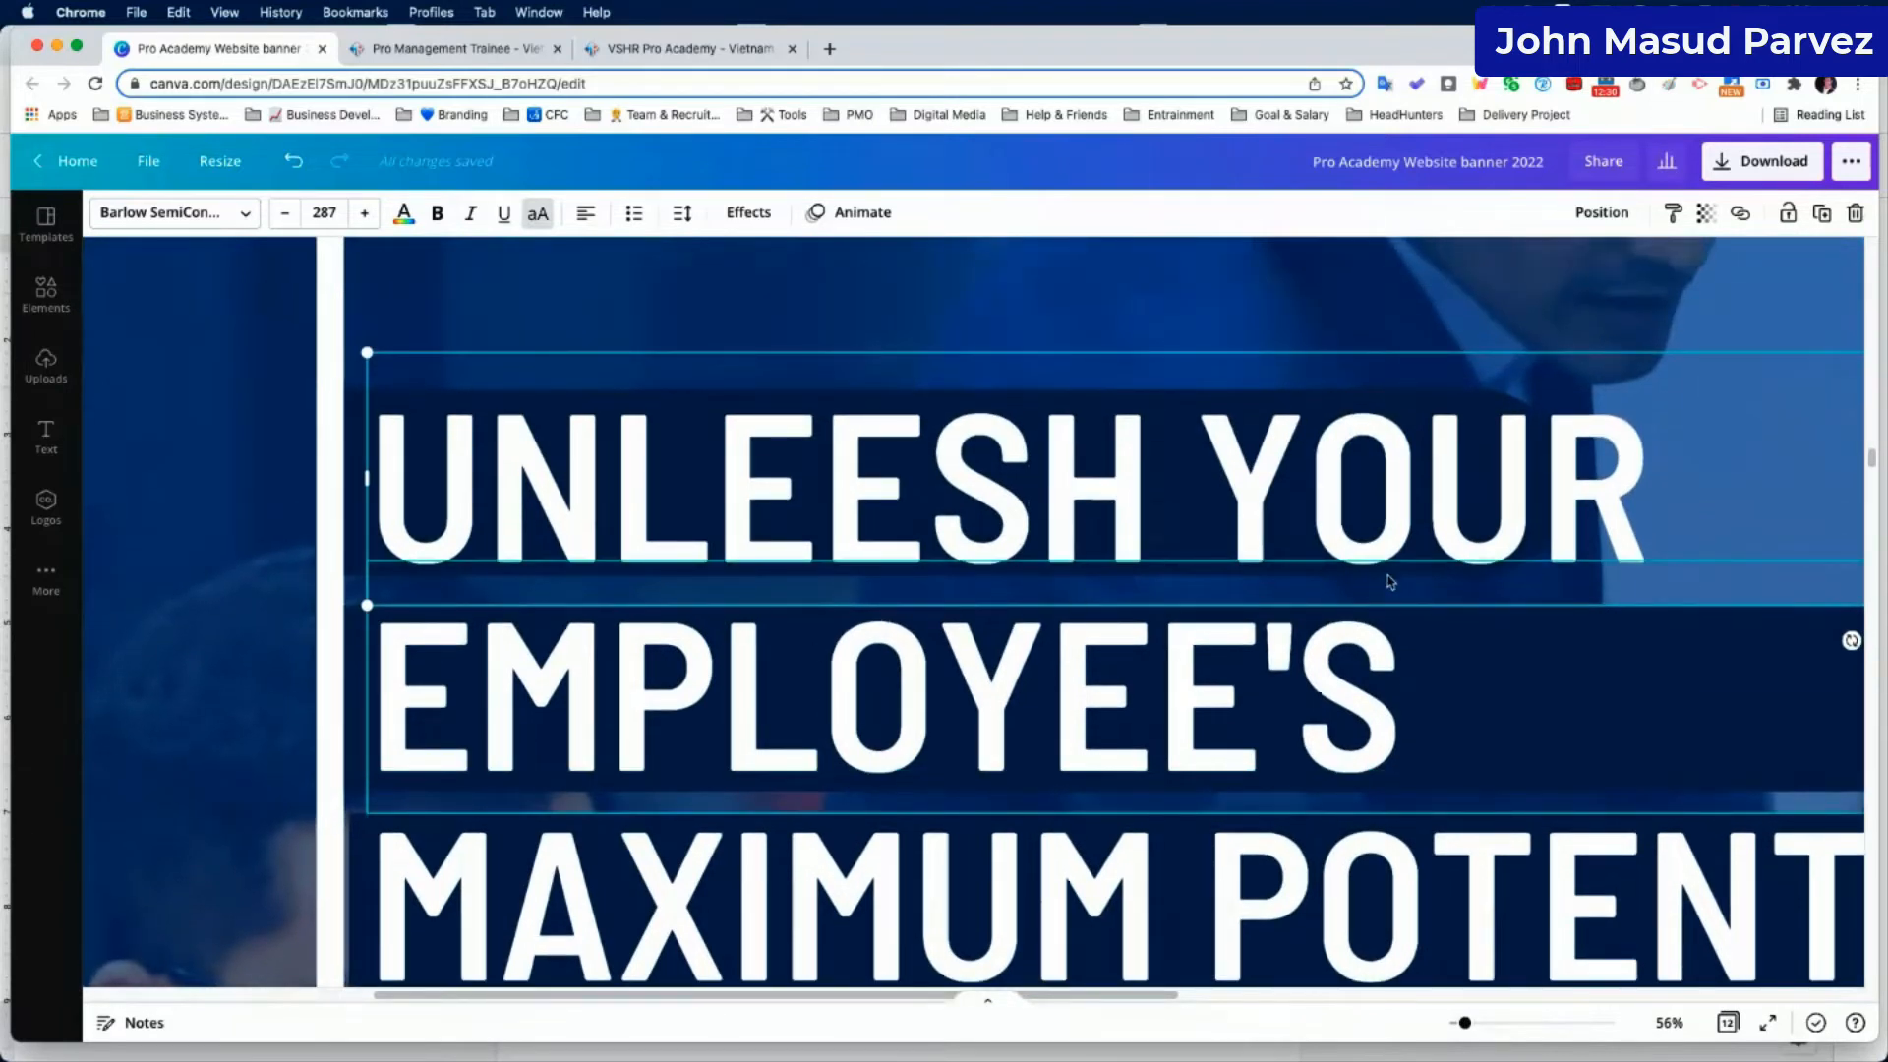
{"action": "left_click", "coordinate": [249, 598]}
{"action": "left_click", "coordinate": [578, 488]}
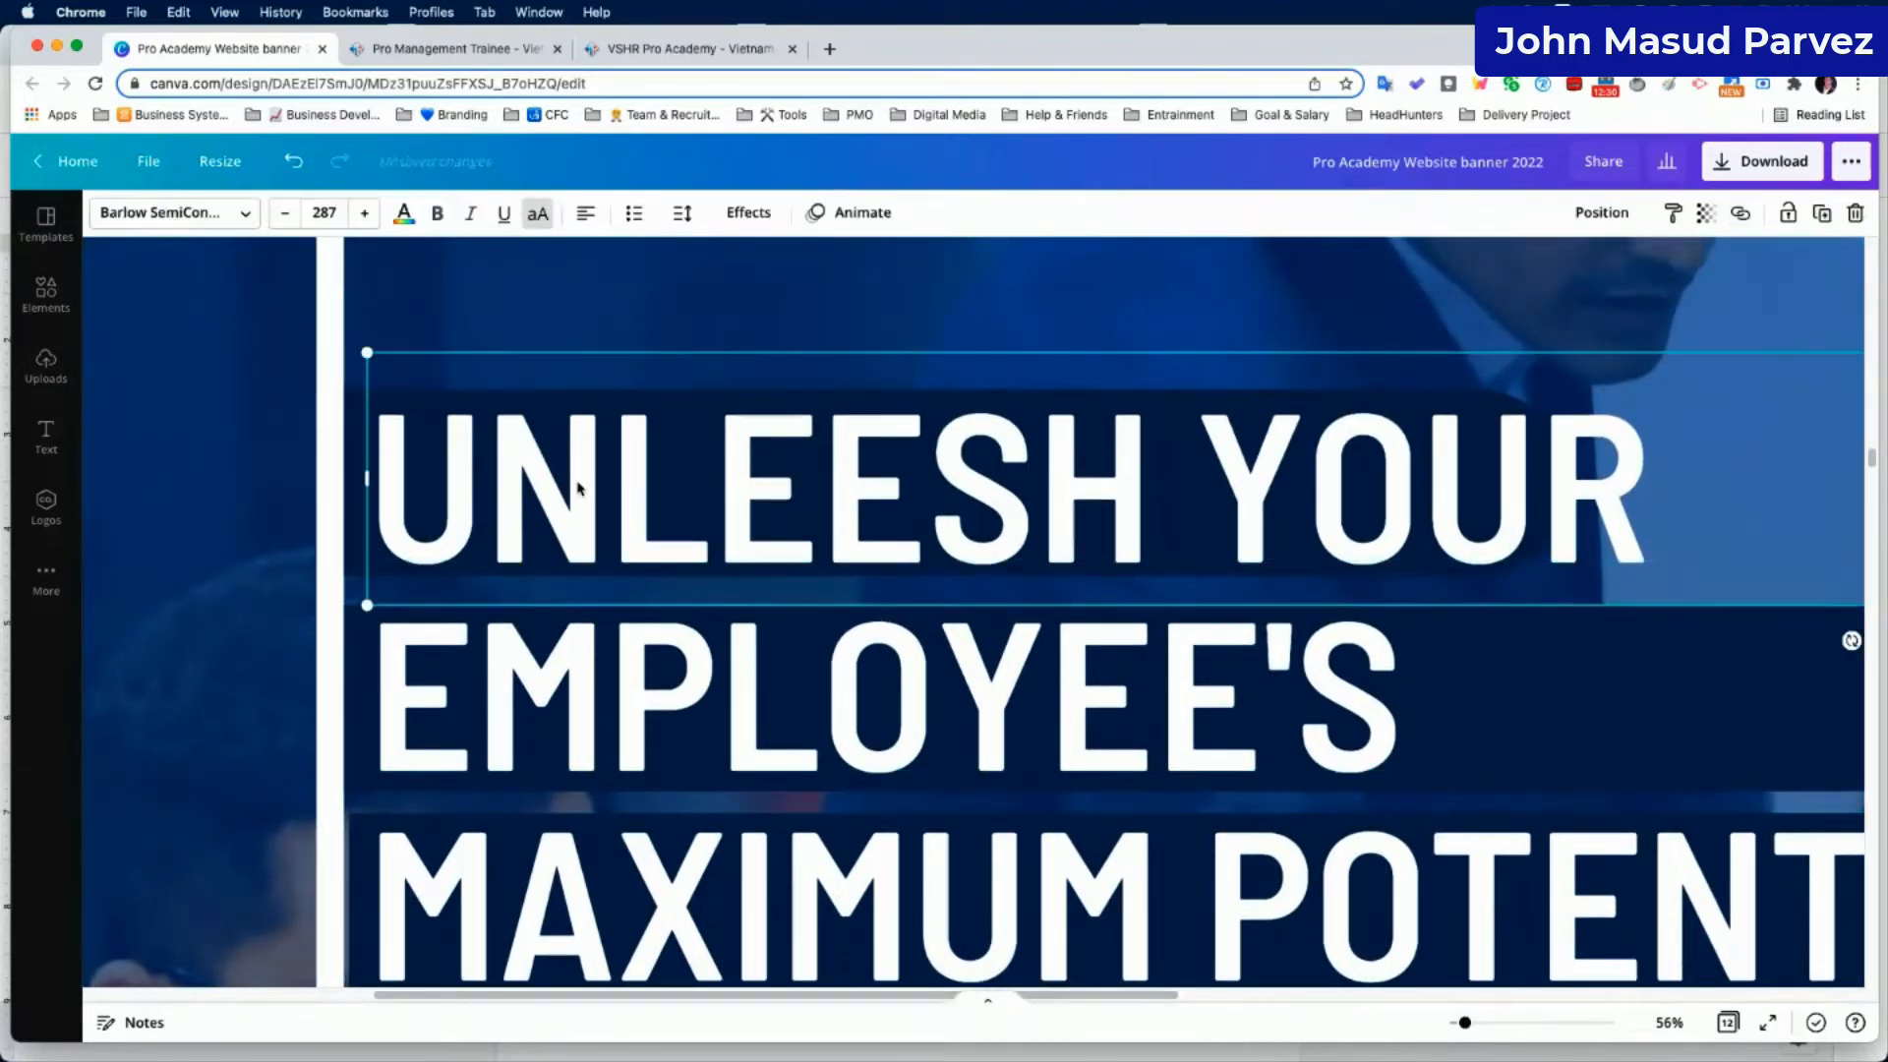
{"action": "key", "text": "Up"}
{"action": "key", "text": "Up"}
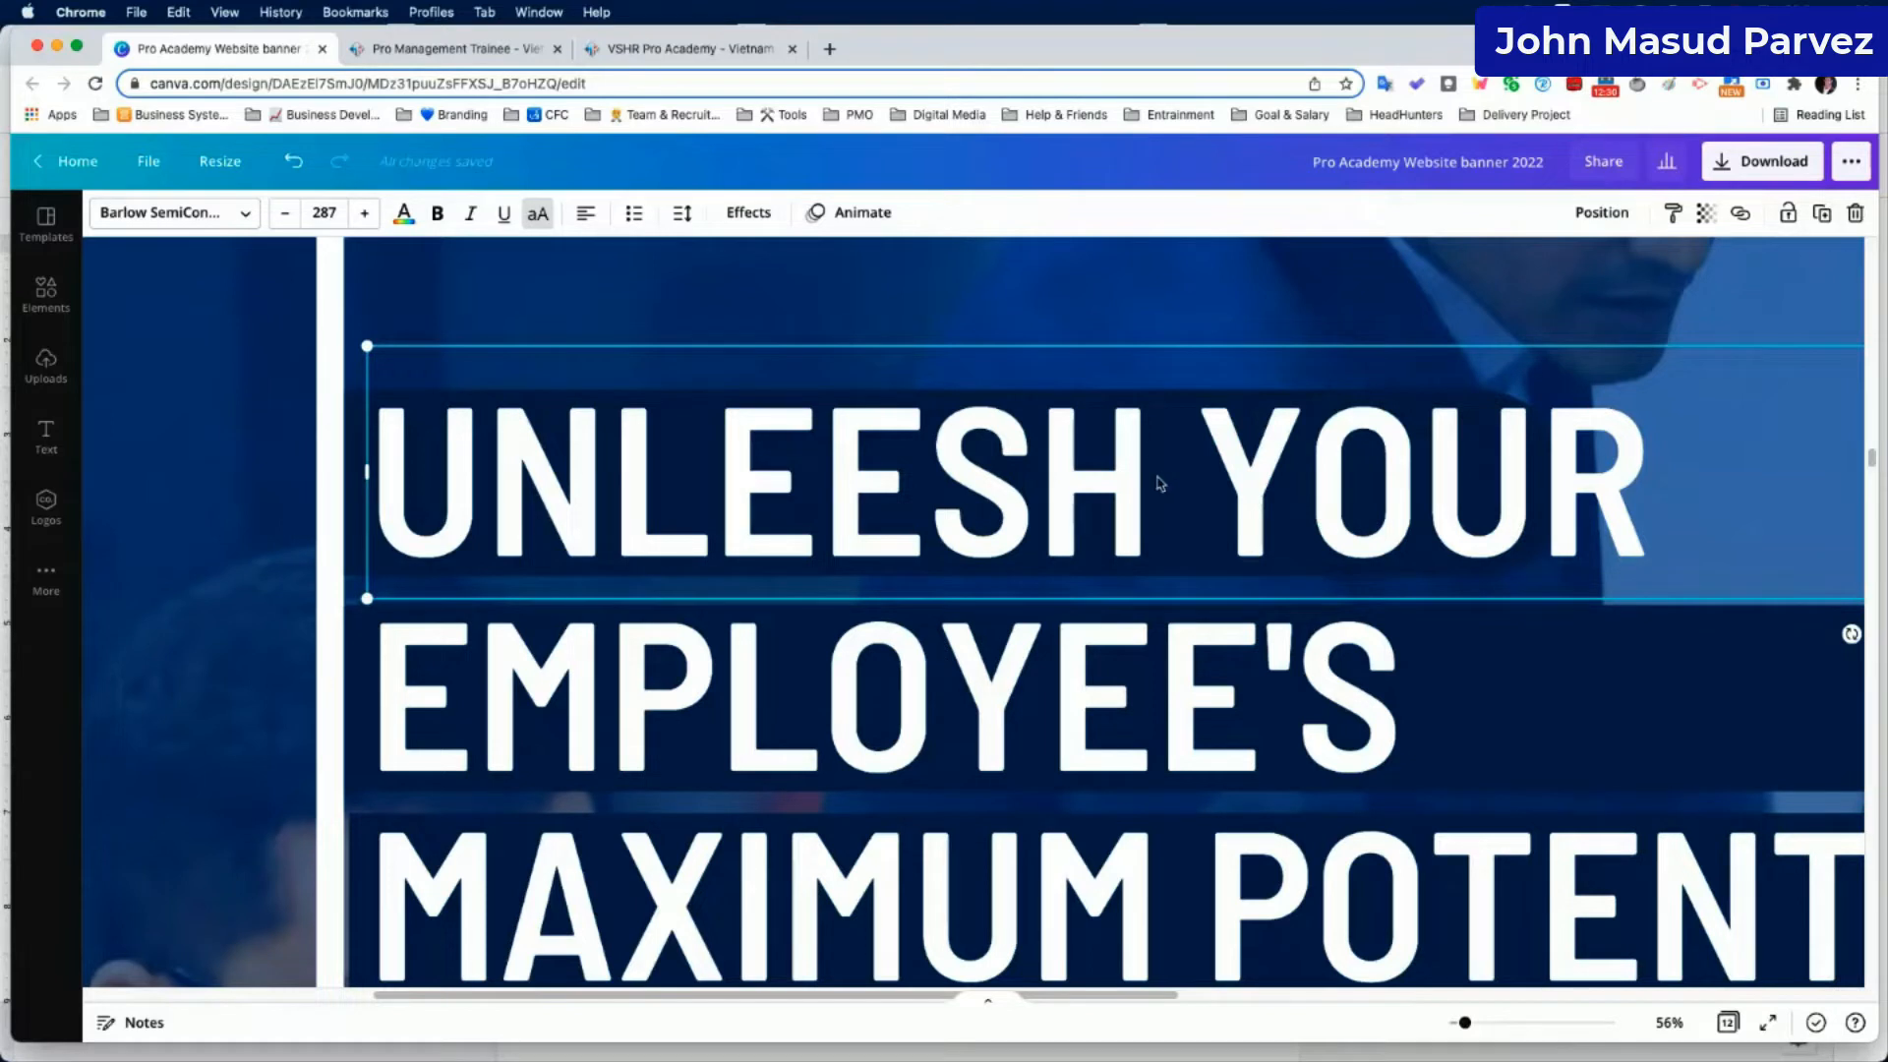
Send "UNLEESH YOUR" behind its dark bar and shift the bar right until its rounded end passes the last letter.
{"action": "scroll", "coordinate": [1308, 453], "scroll_direction": "right", "scroll_amount": 3}
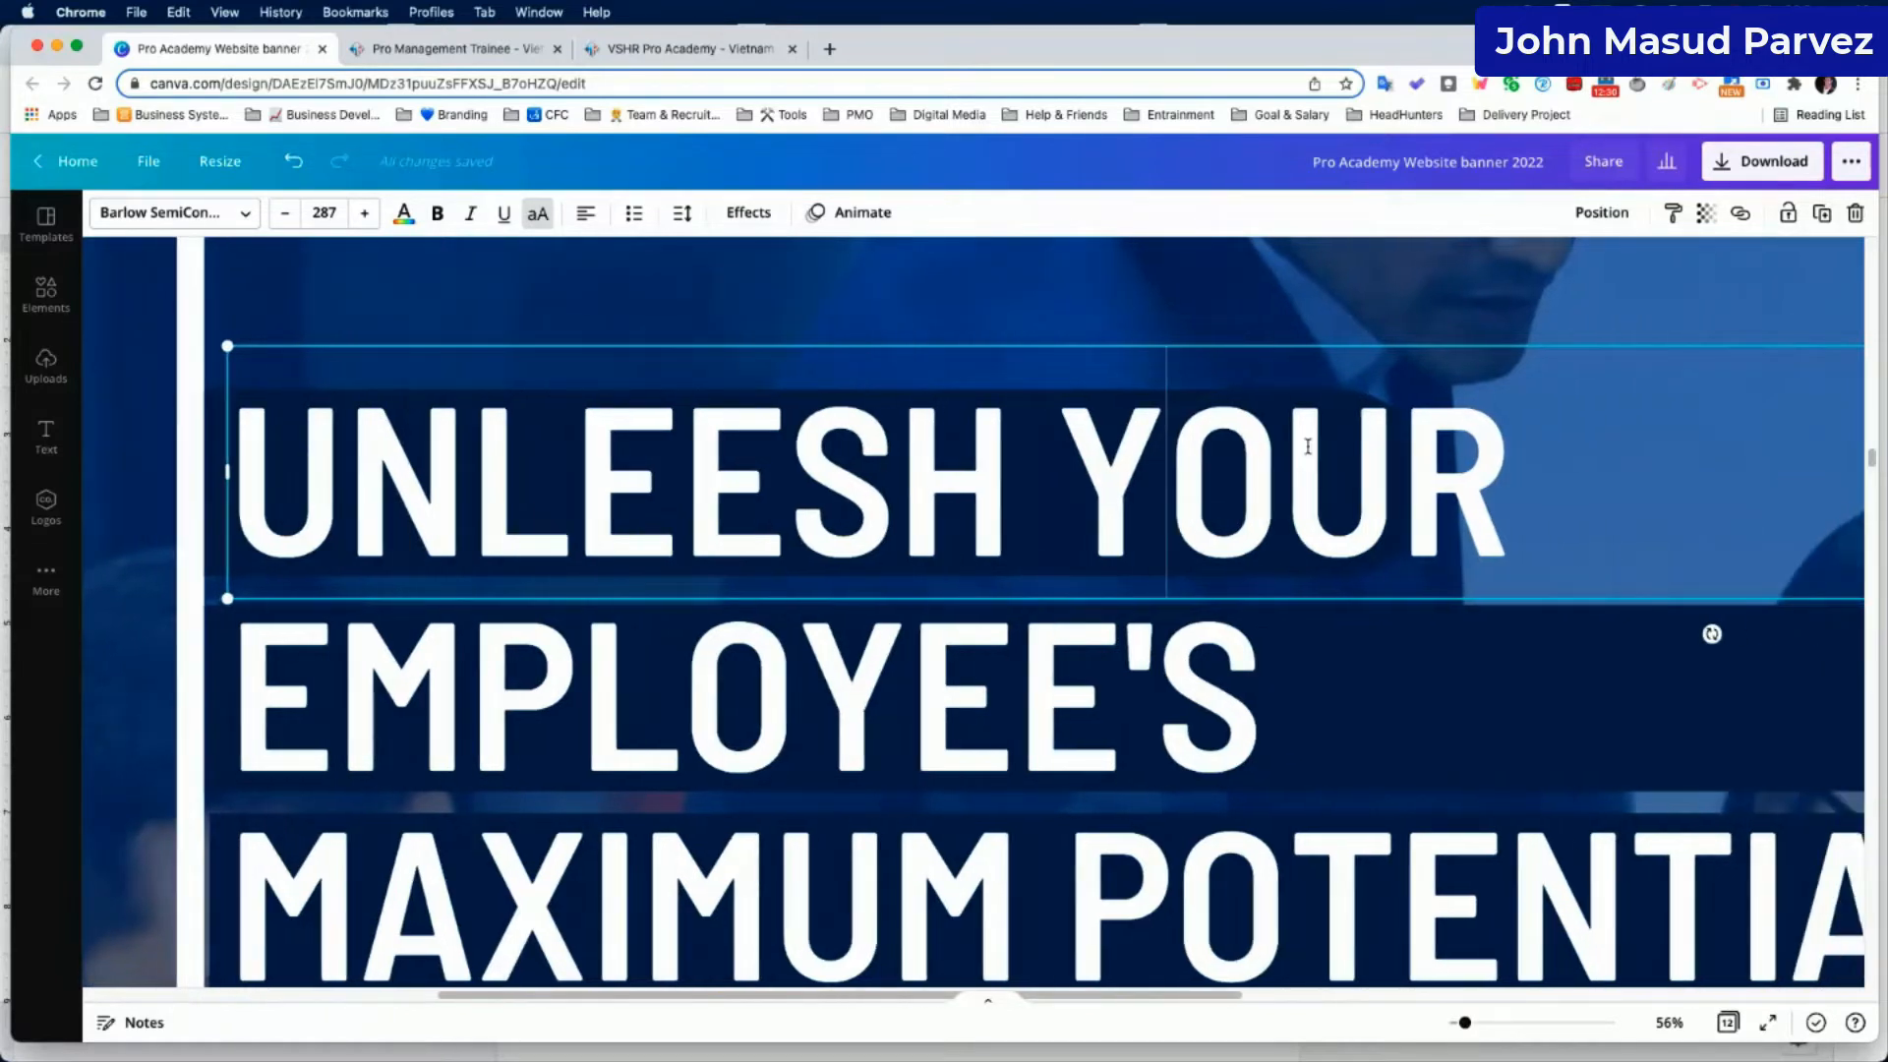
{"action": "left_click", "coordinate": [1603, 214]}
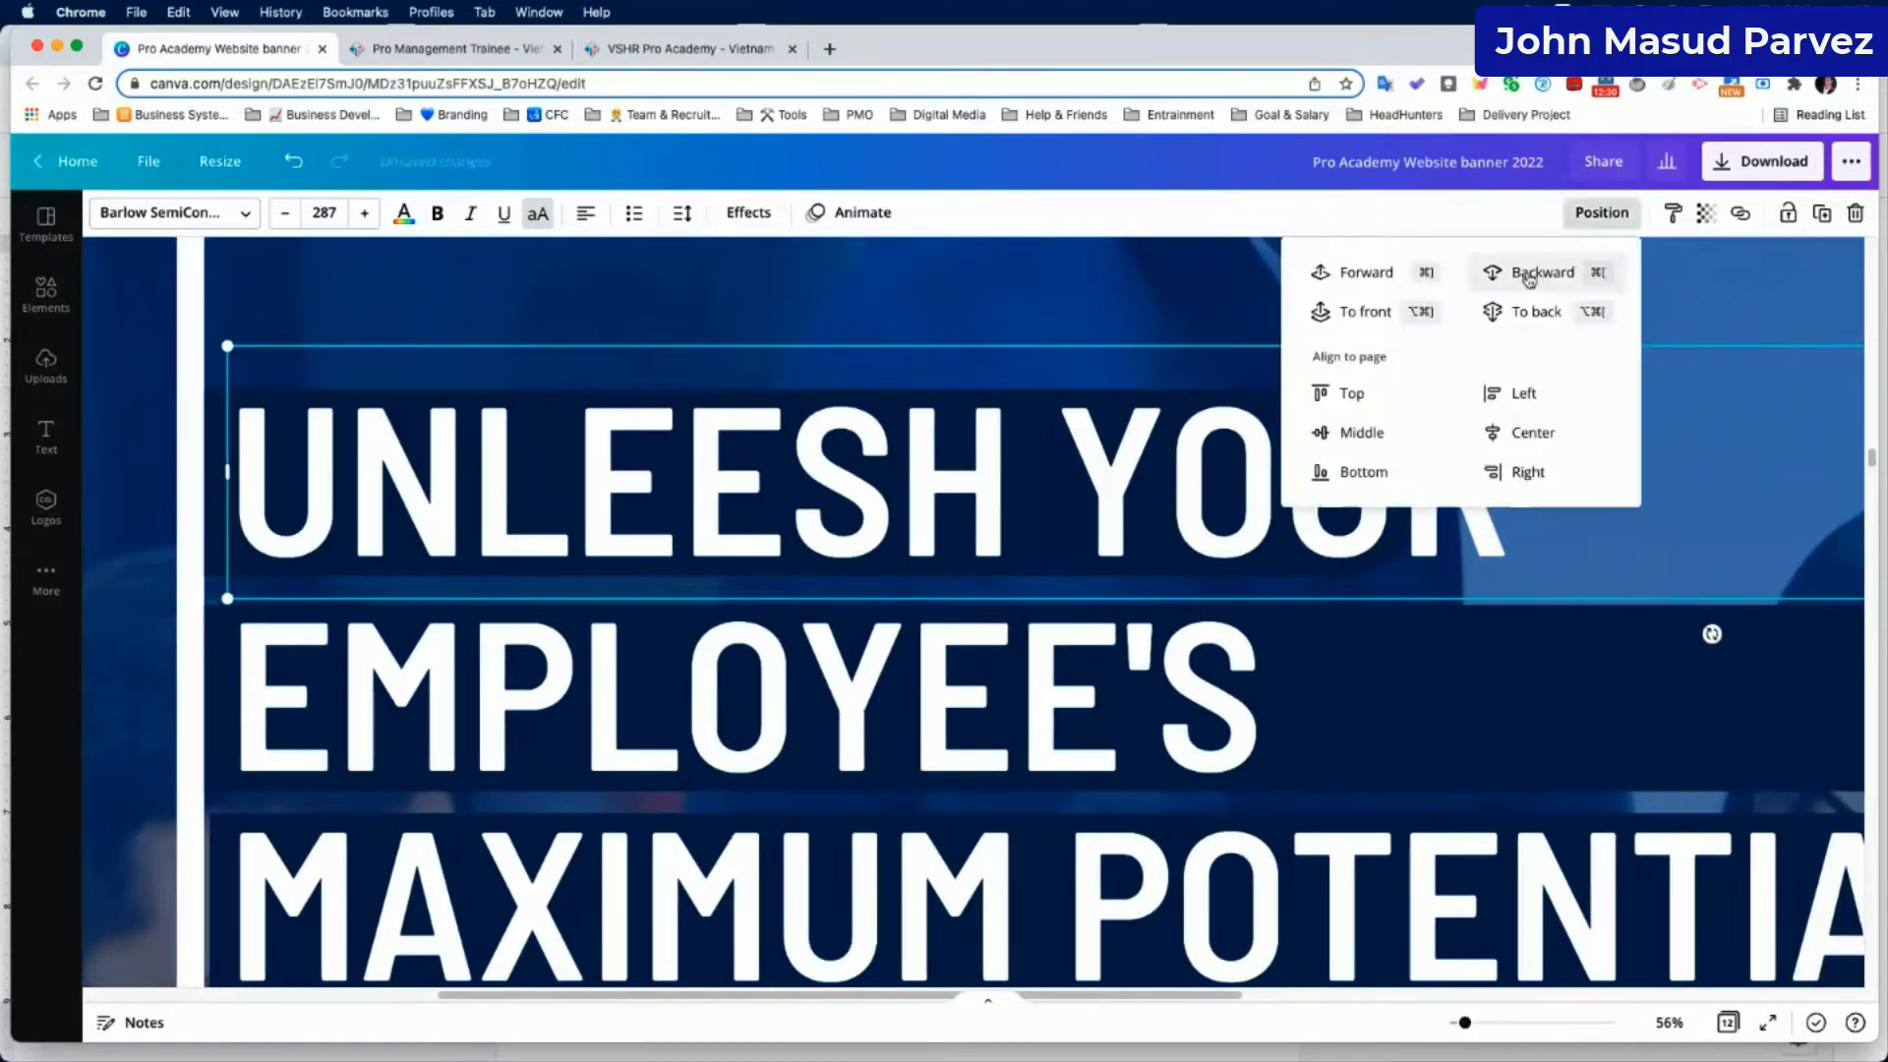
{"action": "left_click", "coordinate": [1516, 284]}
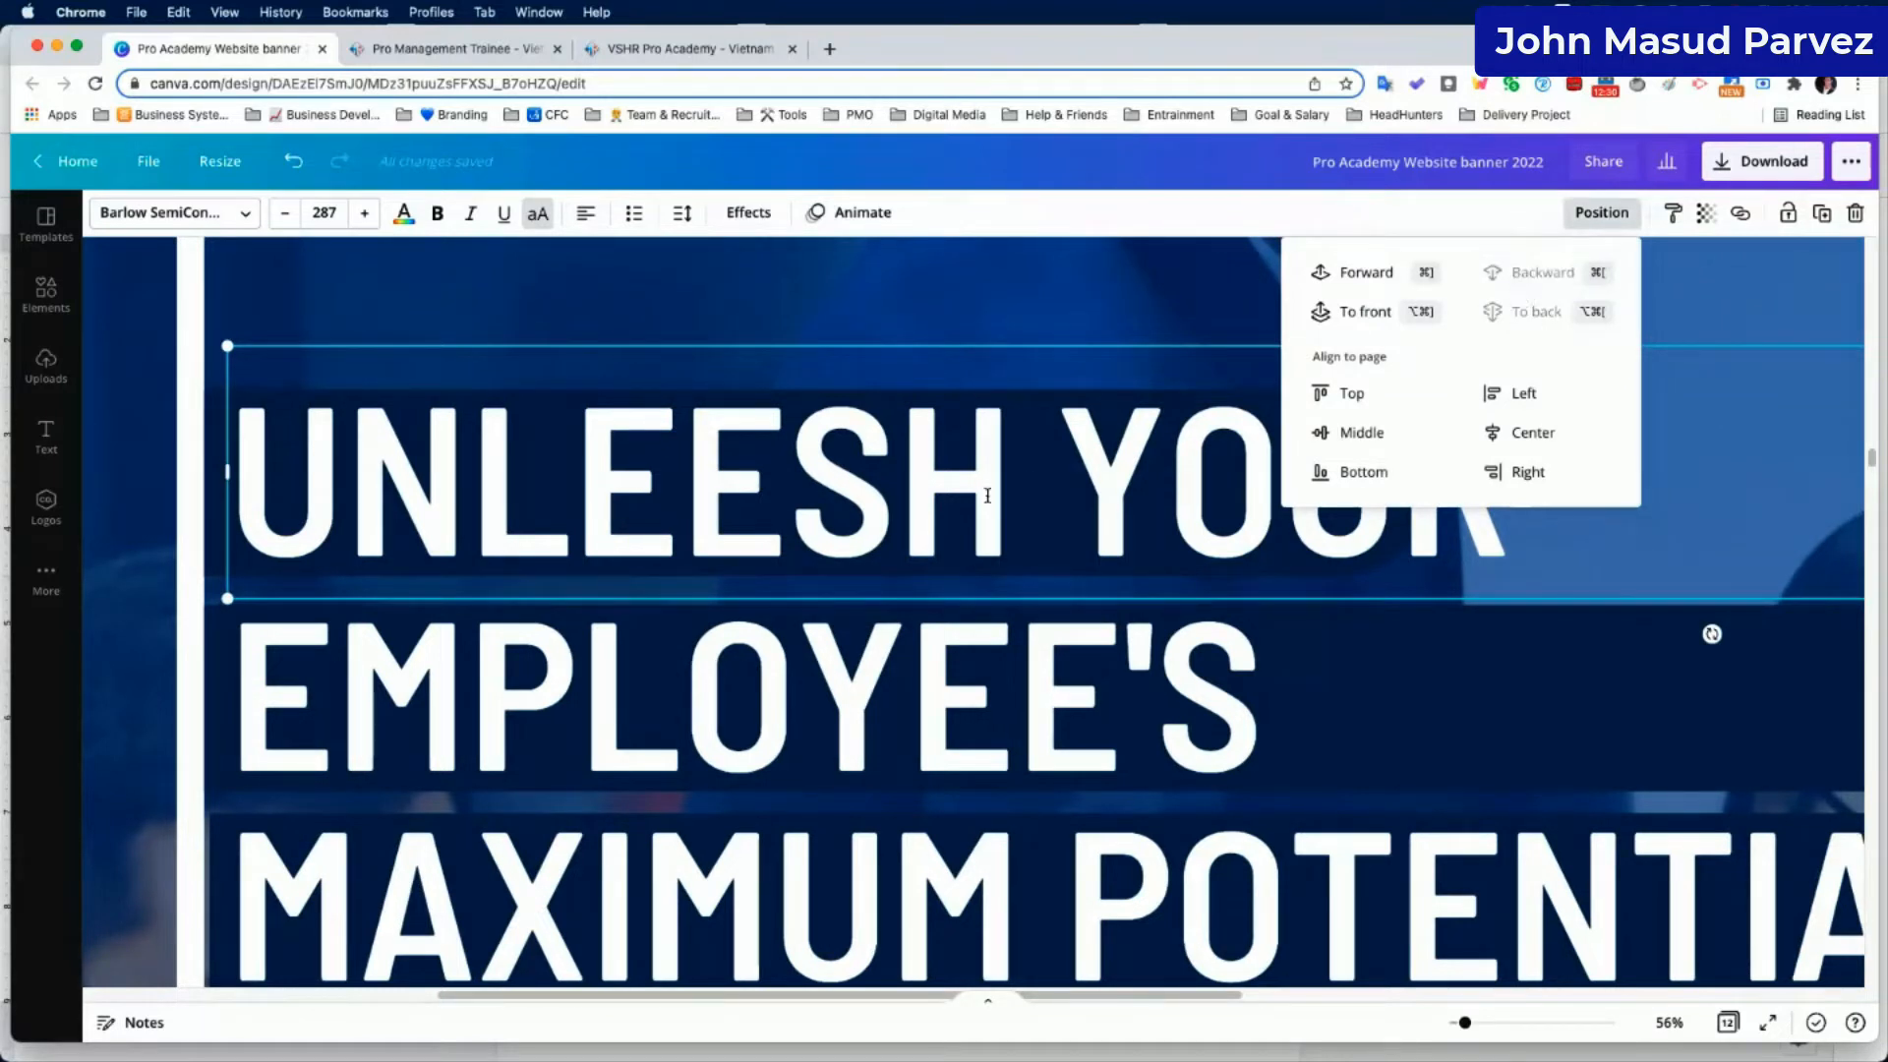
{"action": "left_click", "coordinate": [962, 402]}
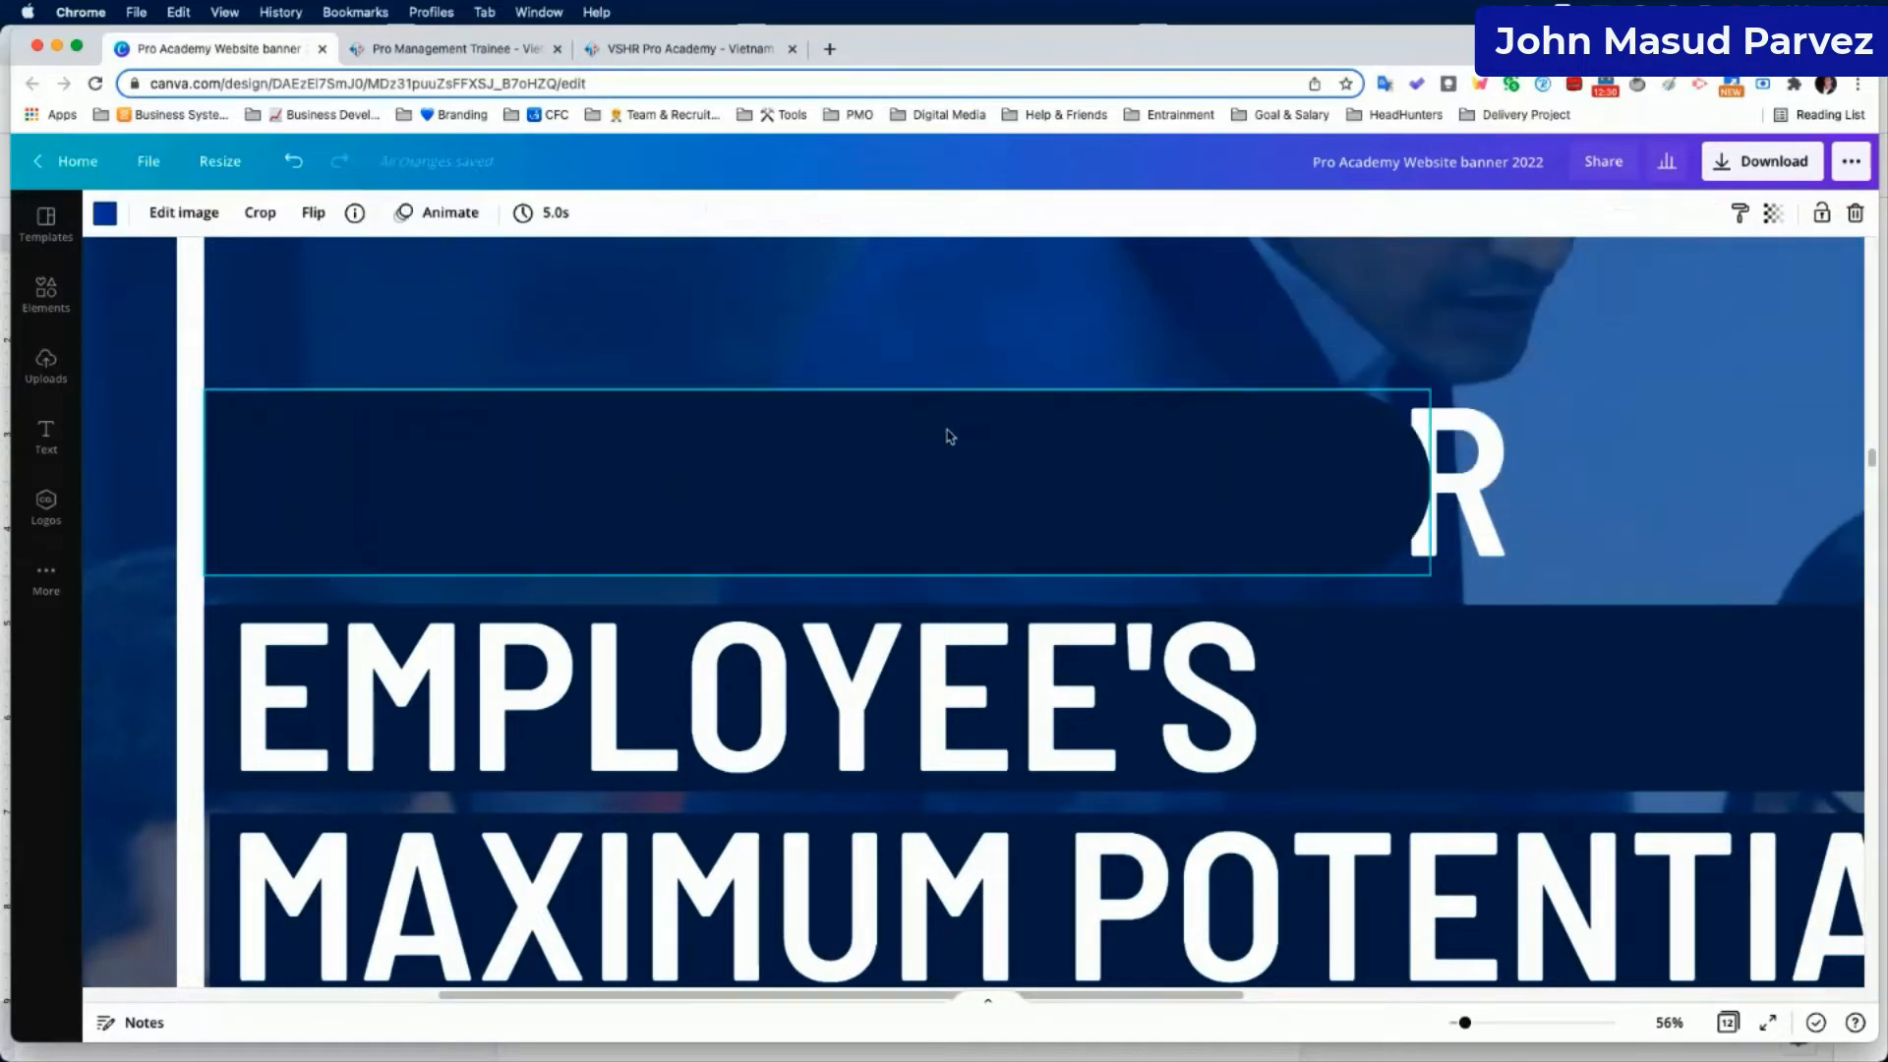
{"action": "left_click", "coordinate": [950, 436]}
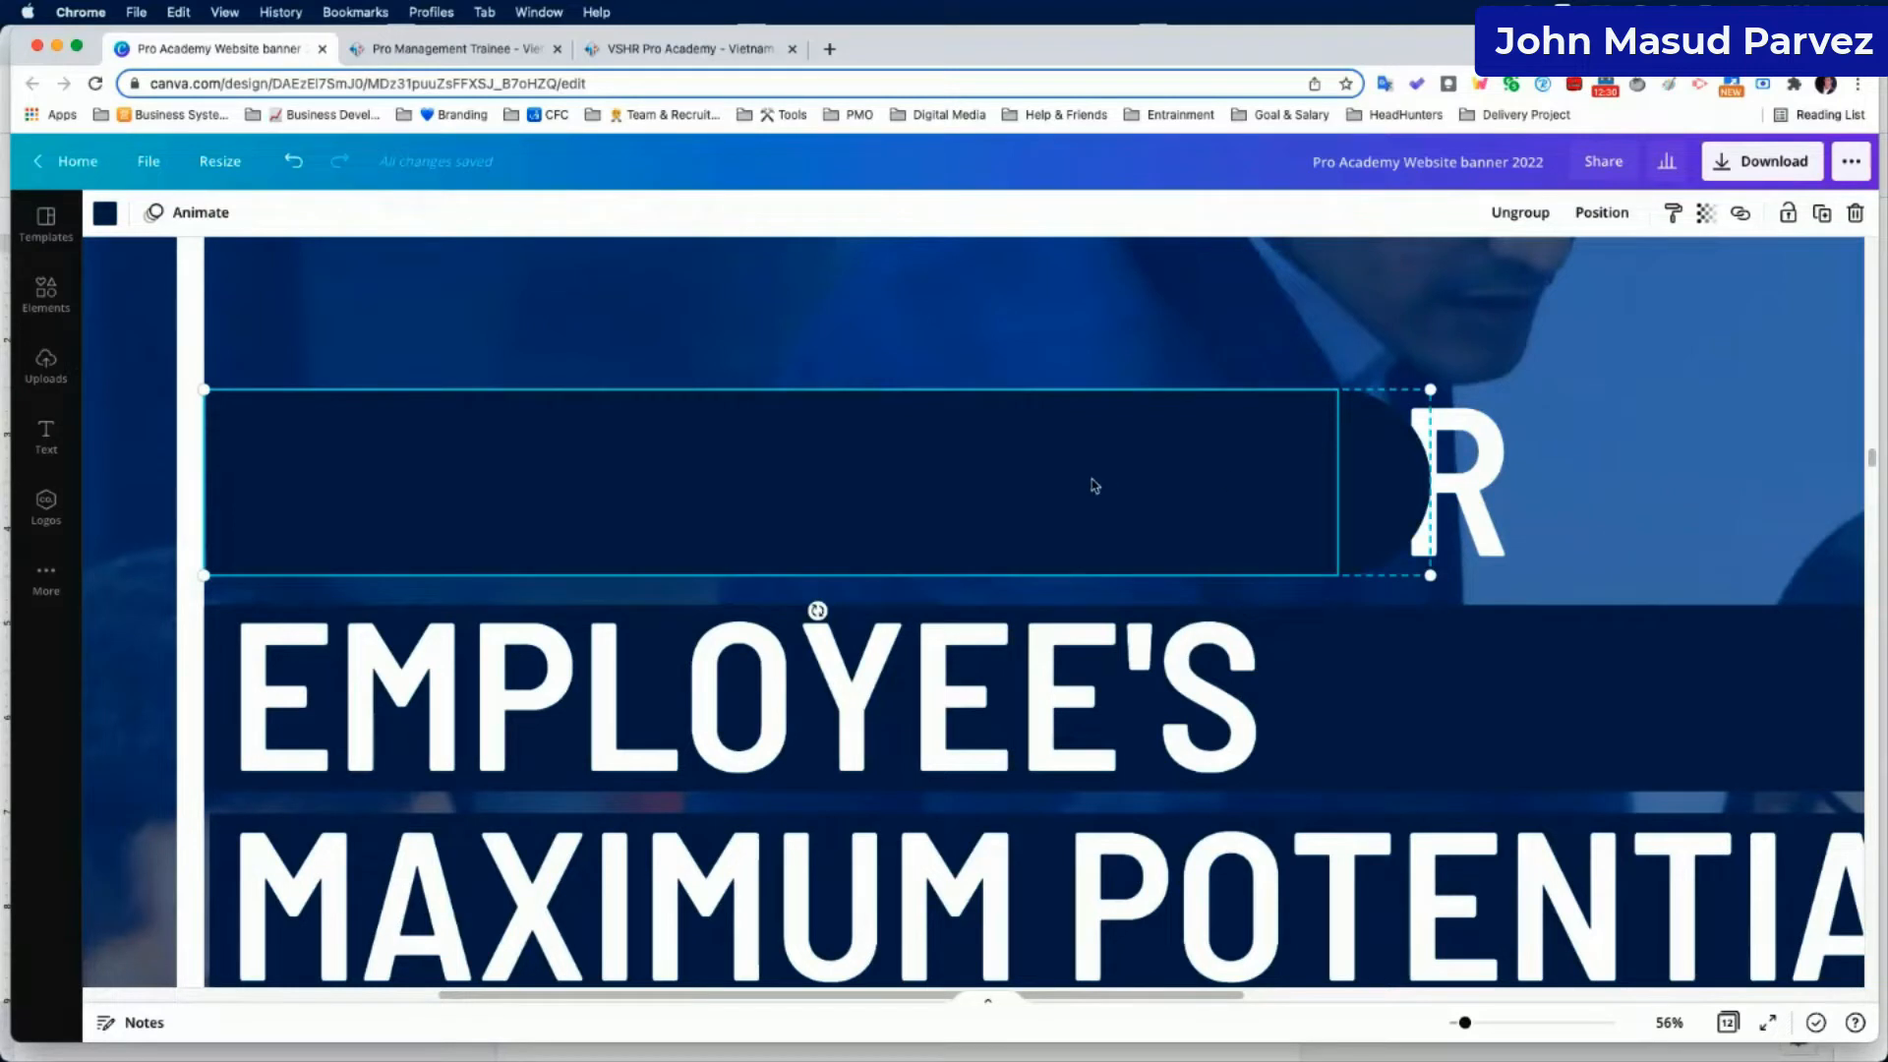
{"action": "left_click_drag", "start_coordinate": [974, 483], "coordinate": [1095, 487]}
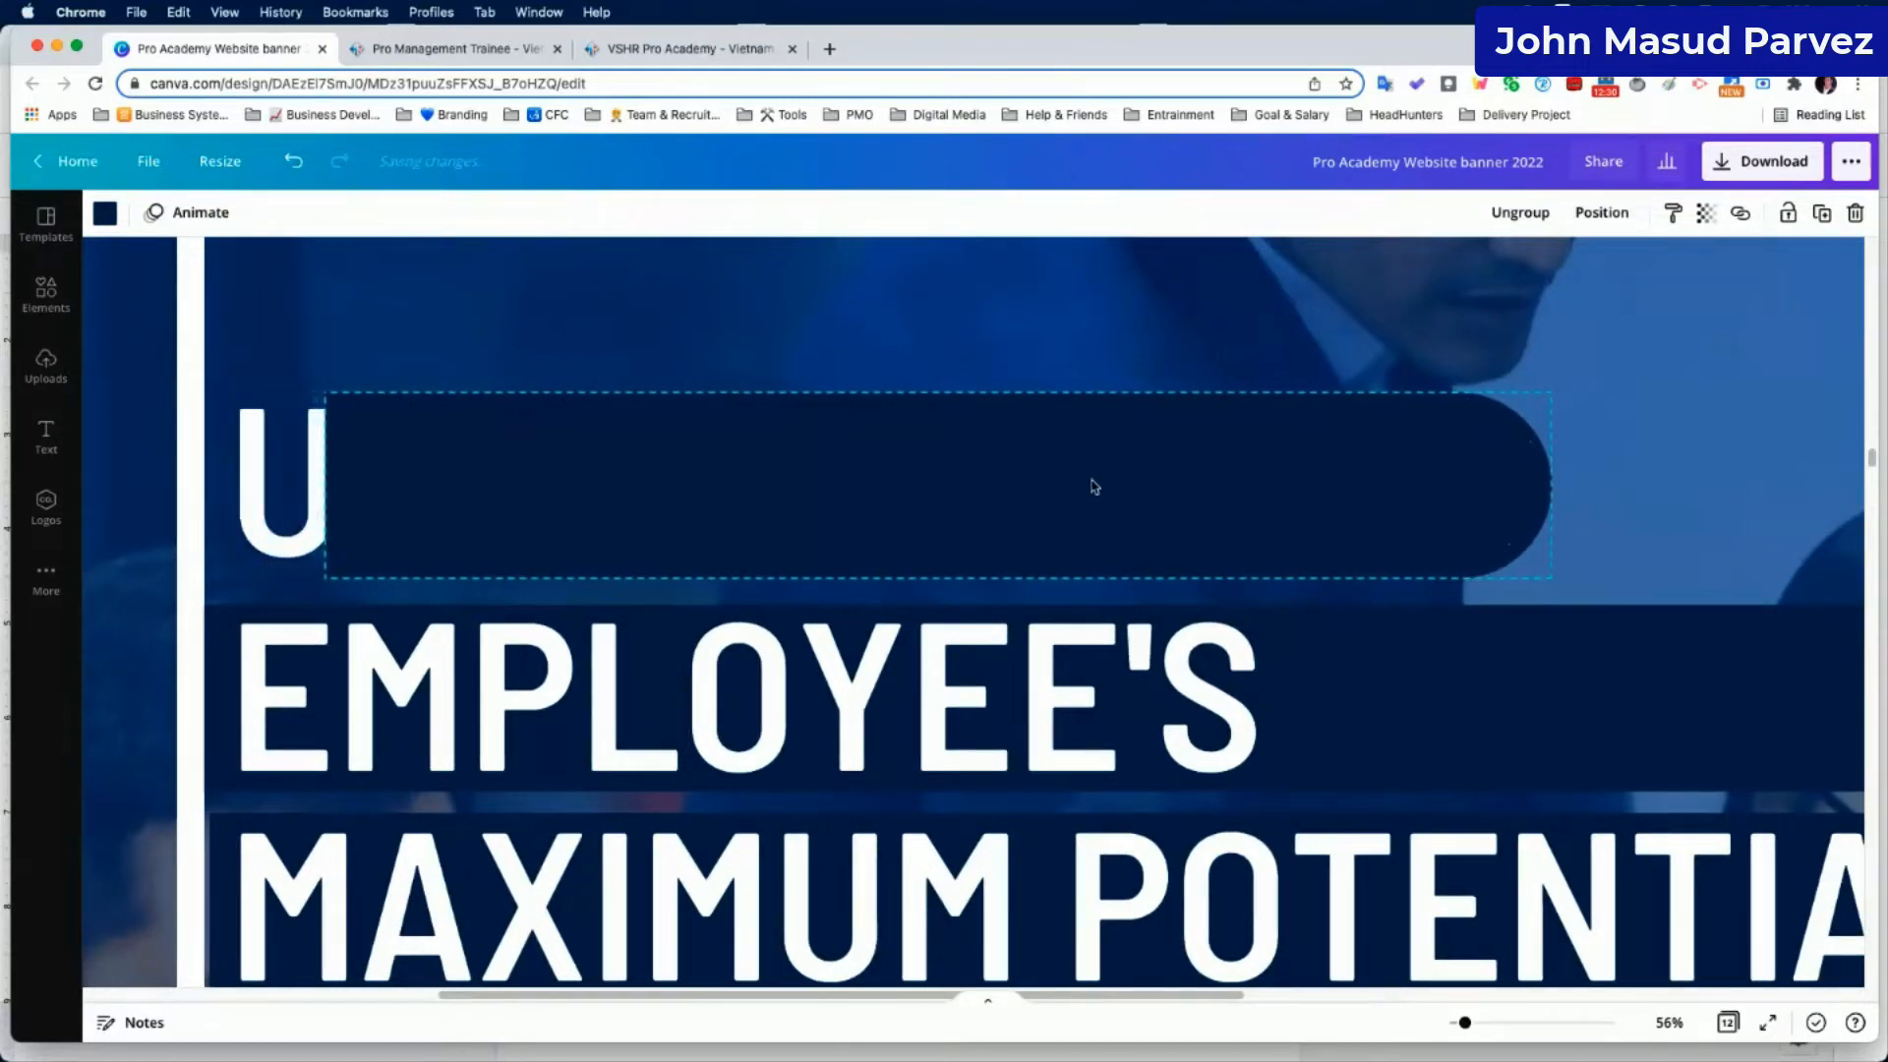
Ungroup the shifted dark bar and stretch its rectangle left to meet the white vertical frame line.
{"action": "left_click", "coordinate": [952, 381]}
{"action": "left_click", "coordinate": [535, 485]}
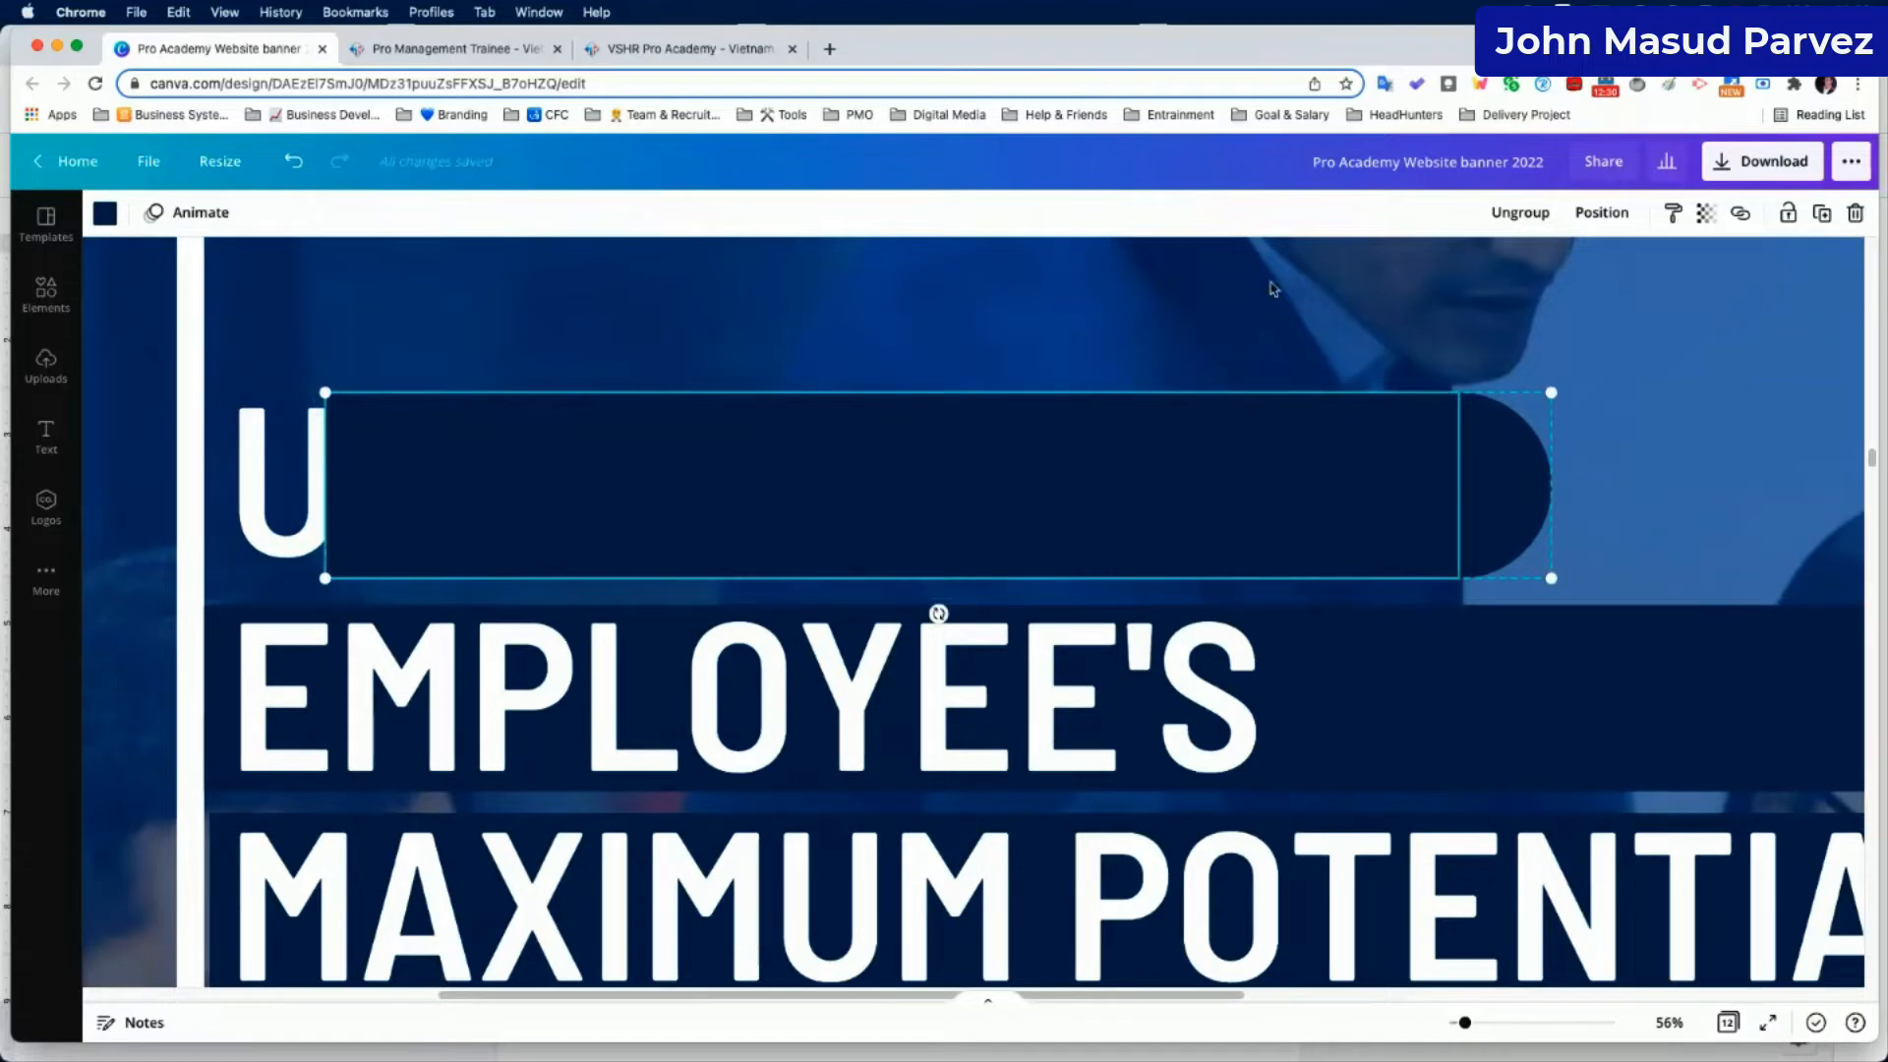
{"action": "left_click", "coordinate": [1520, 212]}
{"action": "left_click", "coordinate": [1092, 403]}
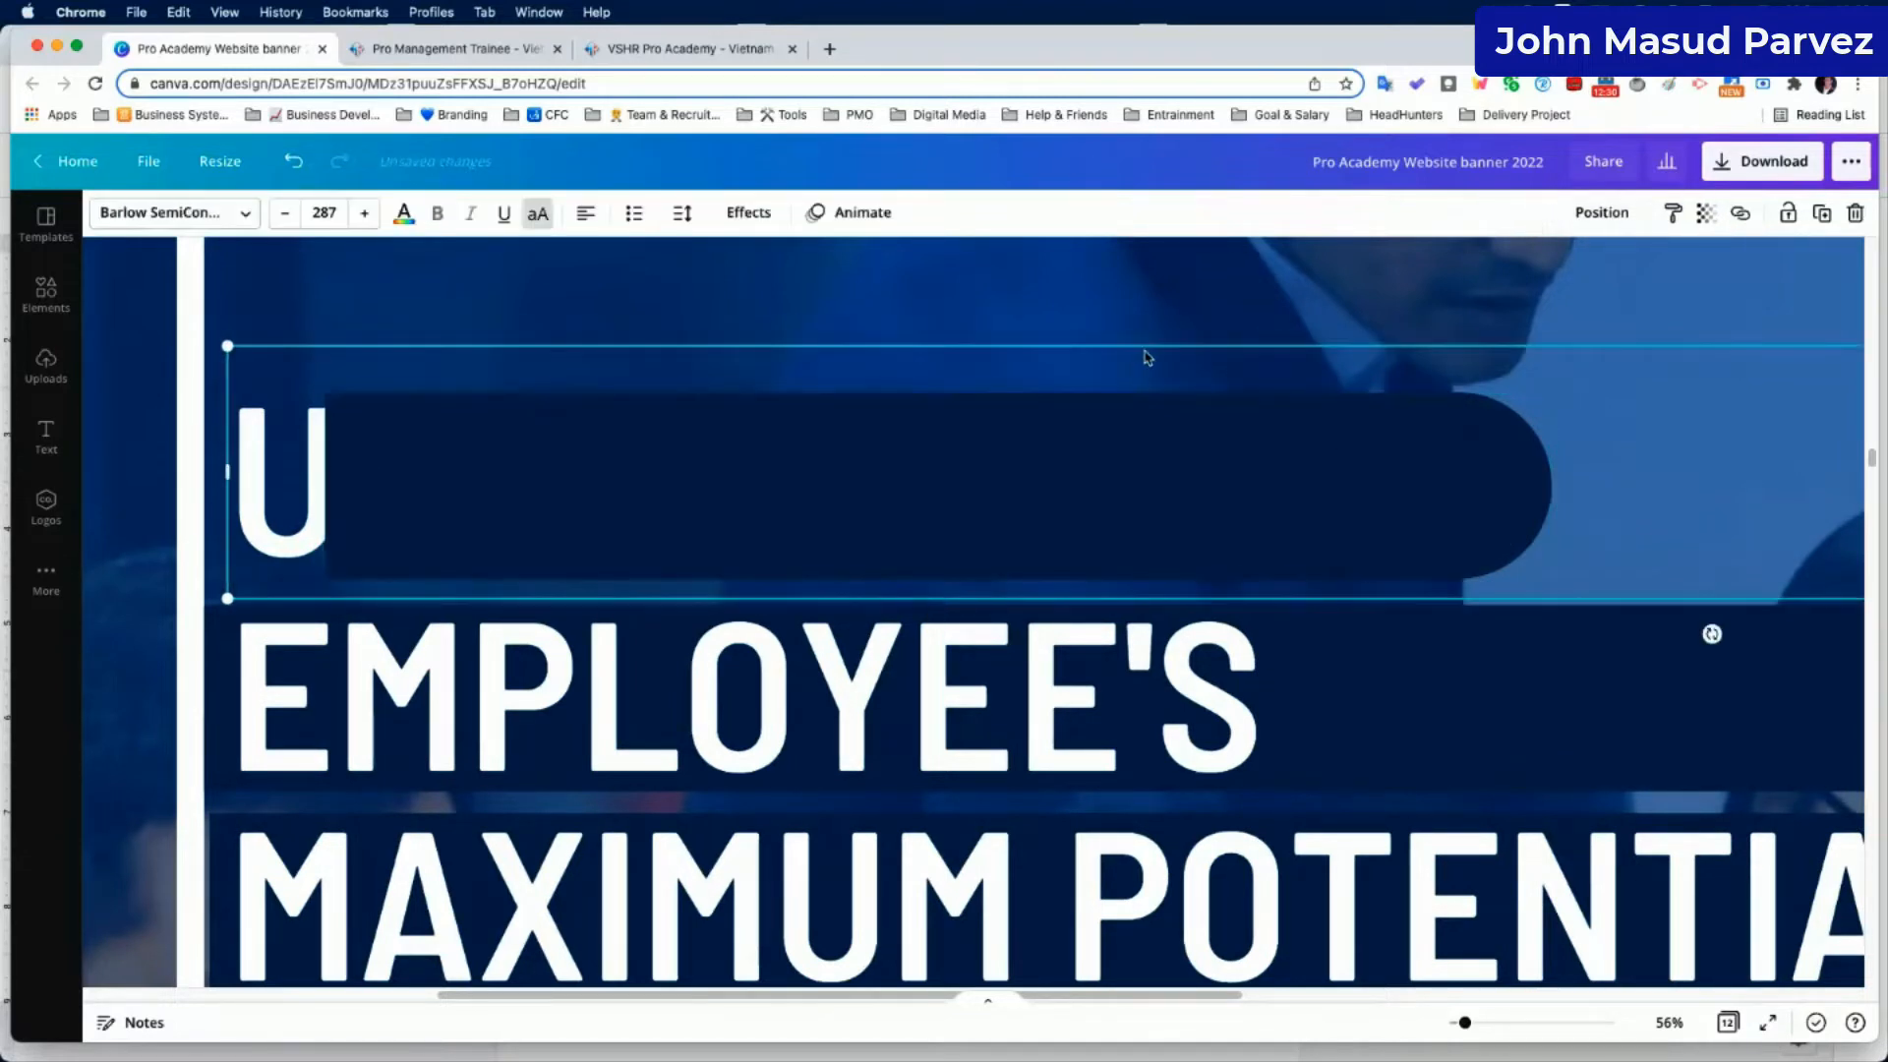
{"action": "left_click", "coordinate": [1122, 473]}
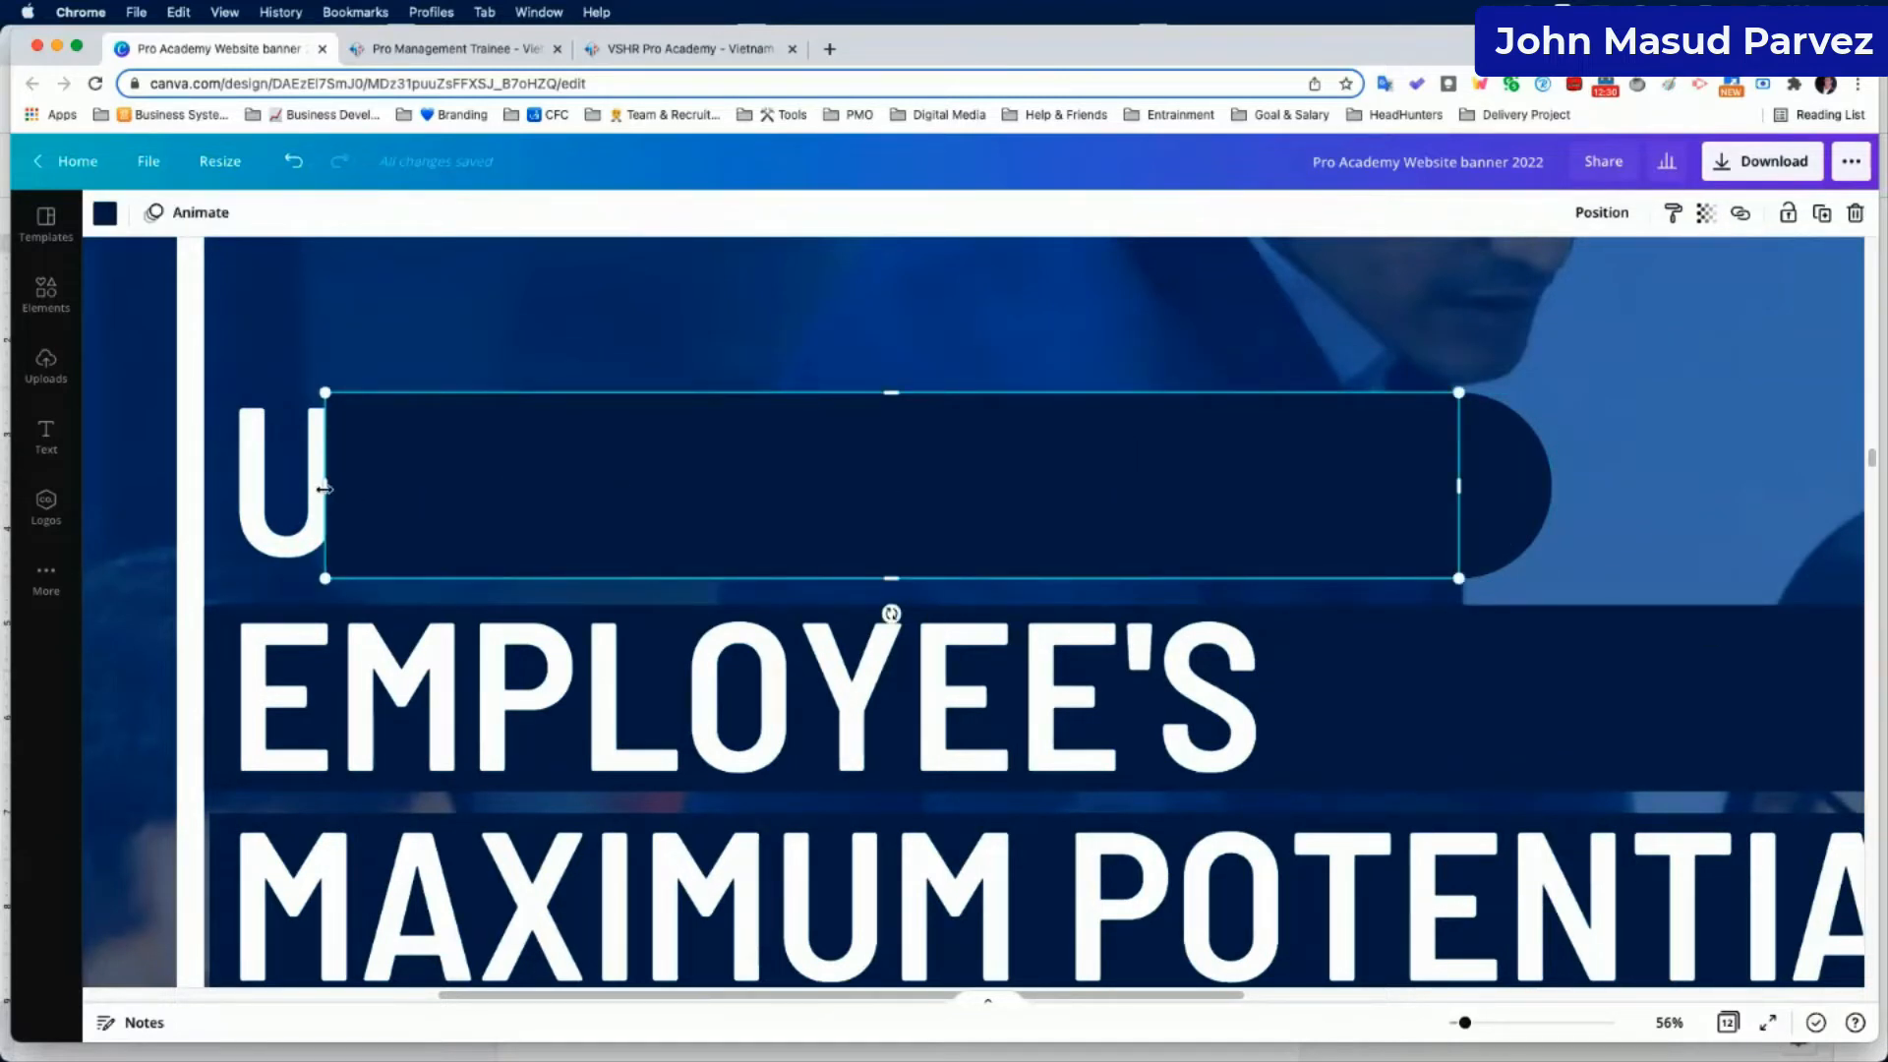
{"action": "left_click_drag", "start_coordinate": [324, 489], "coordinate": [210, 479]}
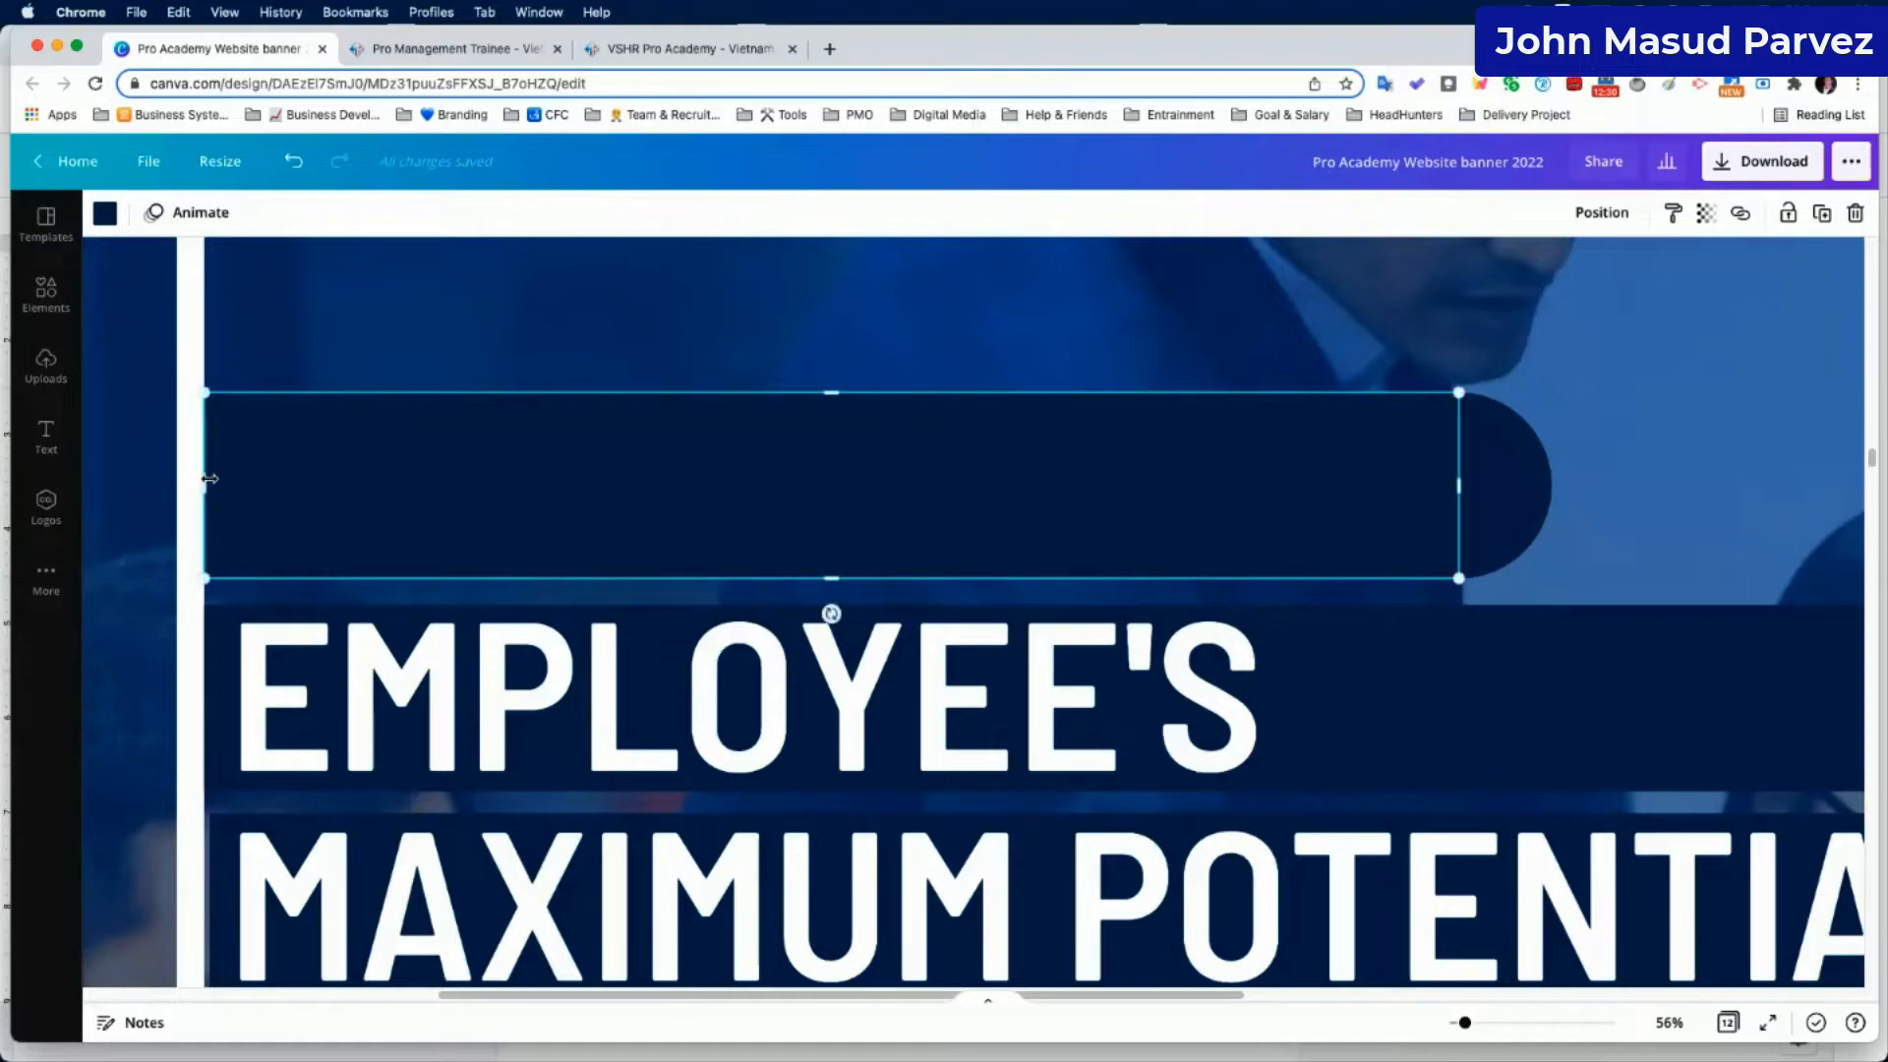
Send the first bar's rectangle and its rounded end circle backward behind the "UNLEESH YOUR" text.
{"action": "left_click", "coordinate": [728, 378]}
{"action": "left_click", "coordinate": [842, 484]}
{"action": "left_click", "coordinate": [1602, 212]}
{"action": "left_click", "coordinate": [1537, 276]}
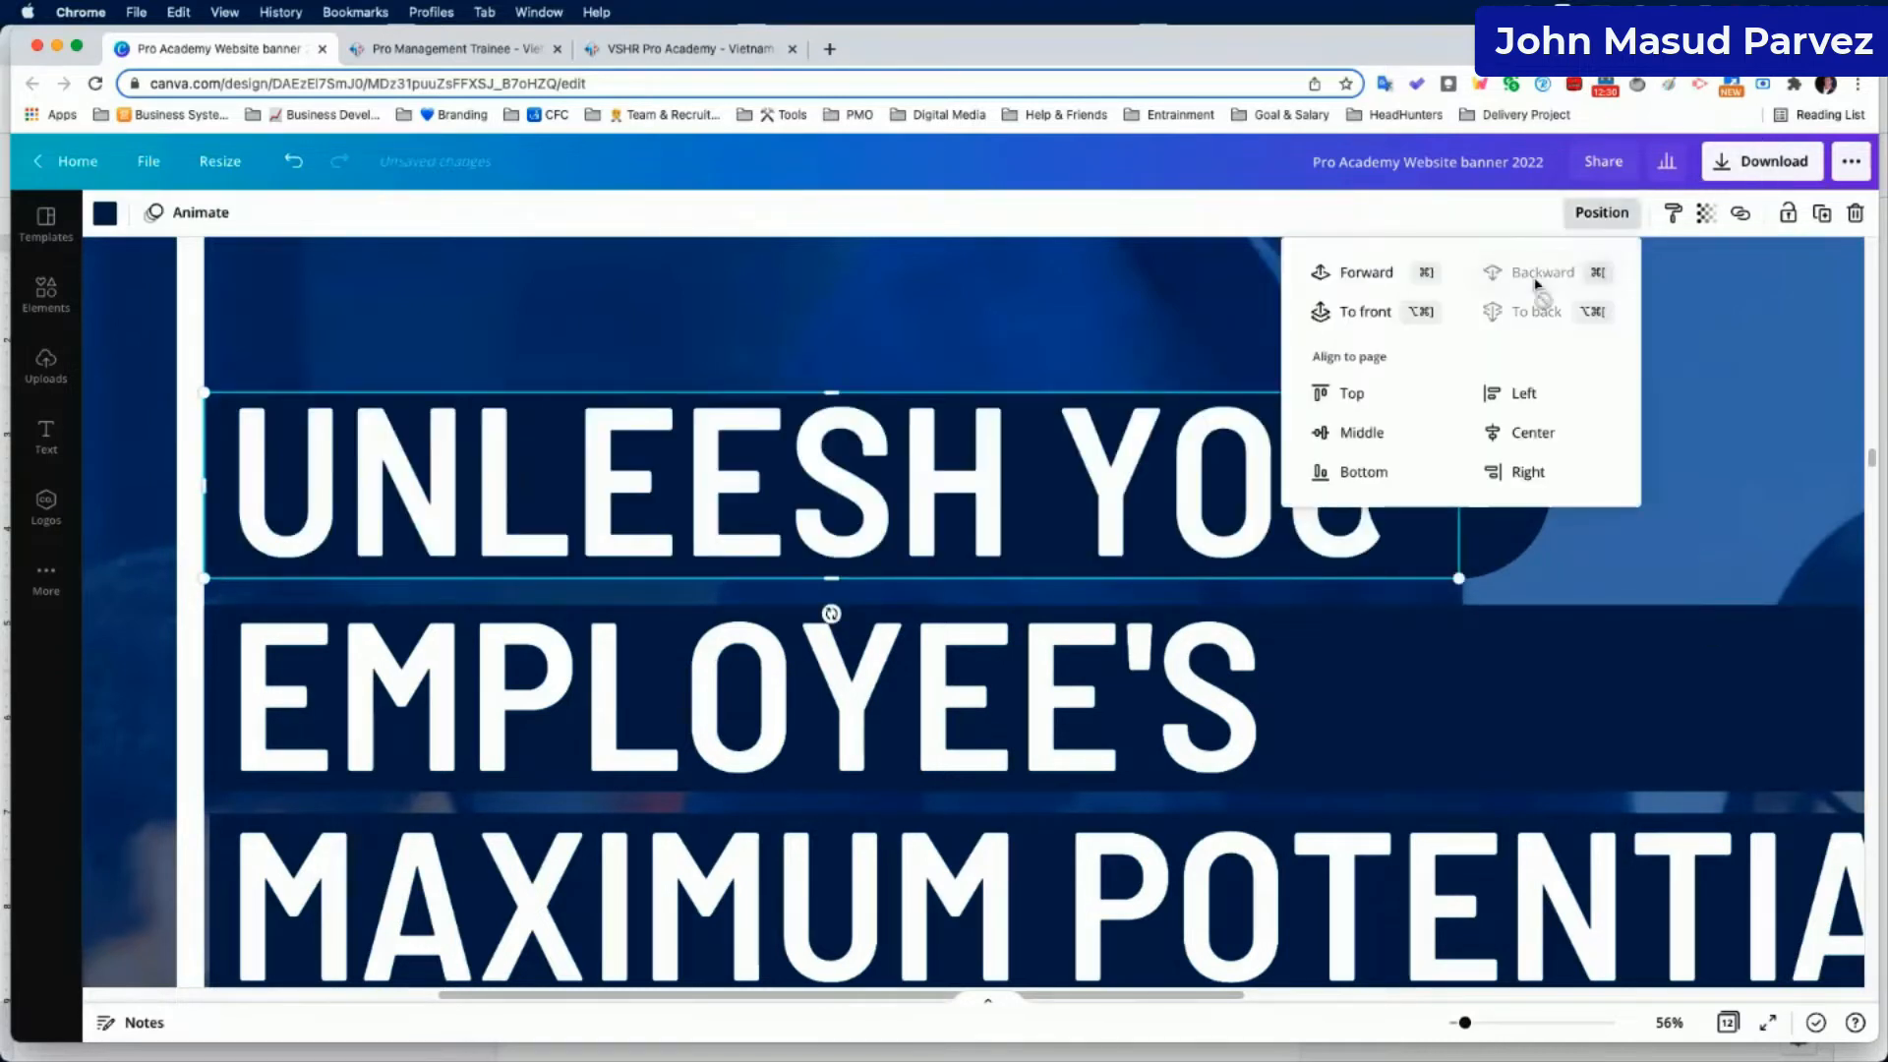
{"action": "left_click", "coordinate": [1126, 324]}
{"action": "left_click", "coordinate": [1458, 465]}
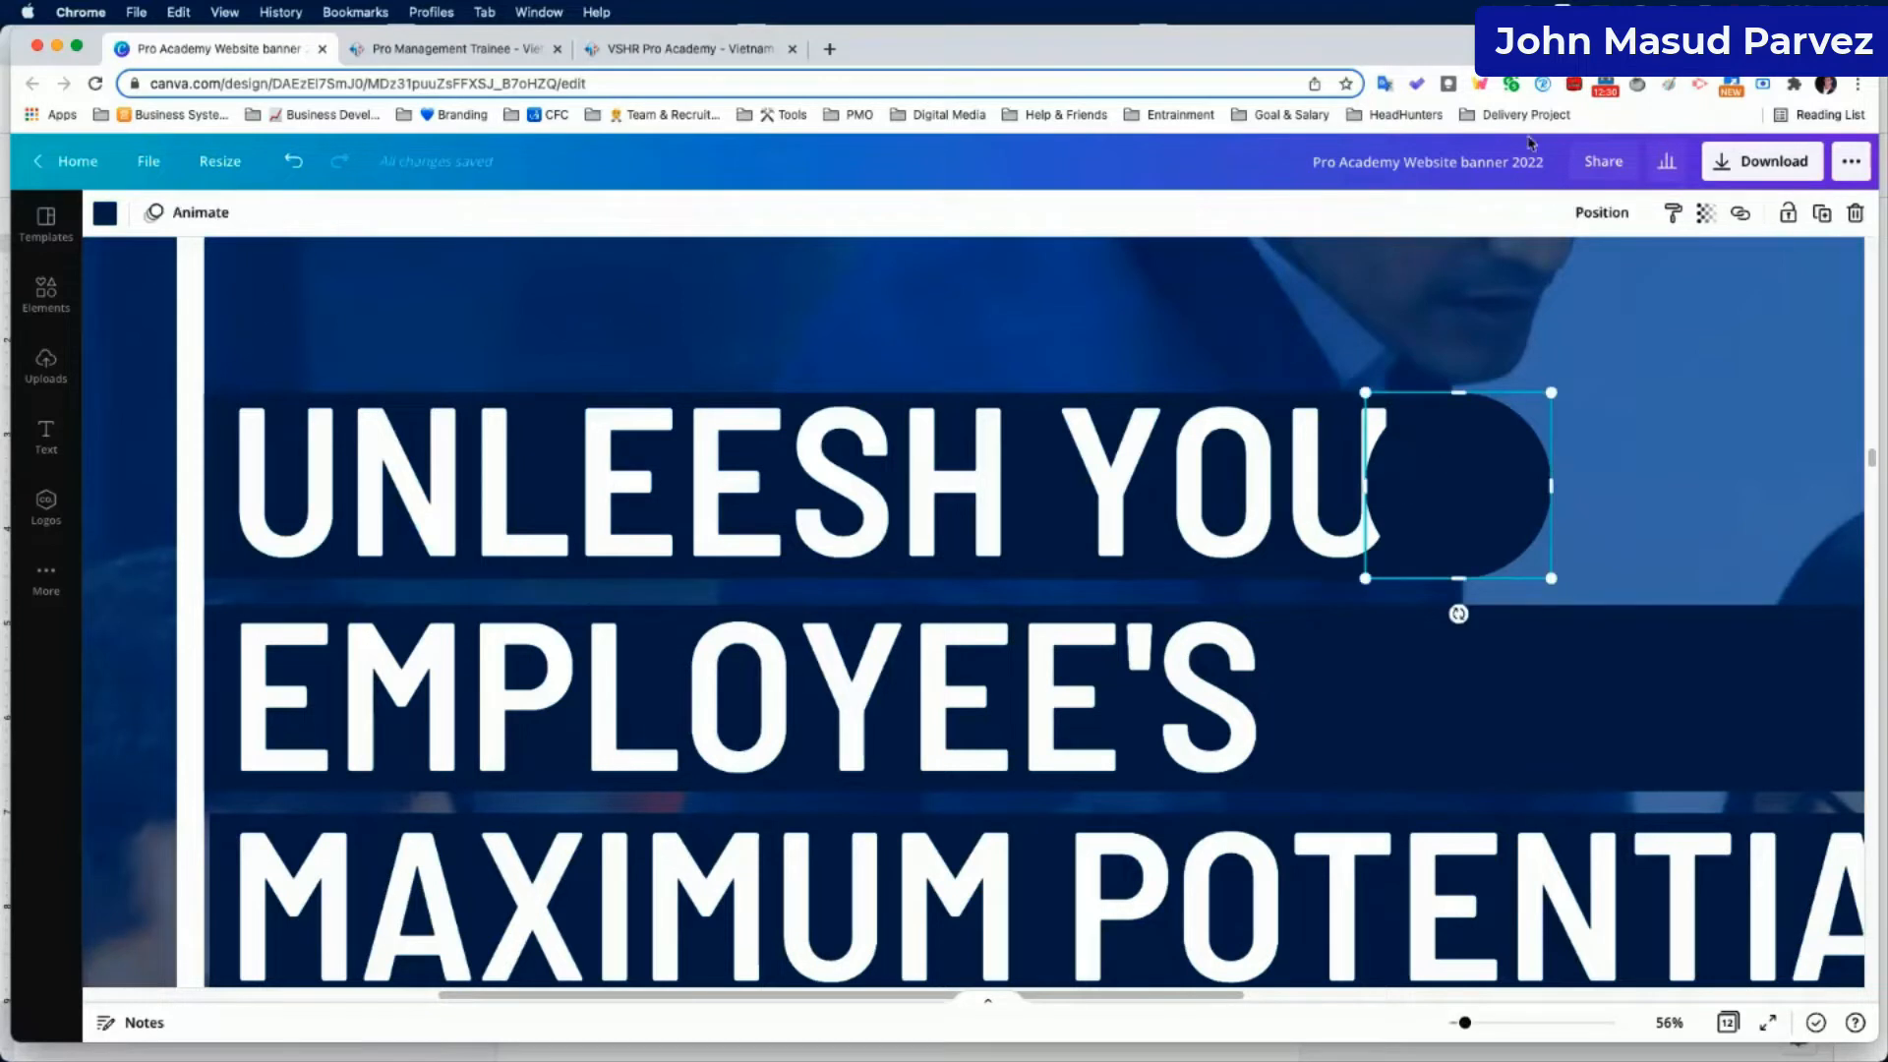
{"action": "left_click", "coordinate": [1588, 214]}
{"action": "left_click", "coordinate": [1537, 275]}
{"action": "left_click", "coordinate": [1759, 397]}
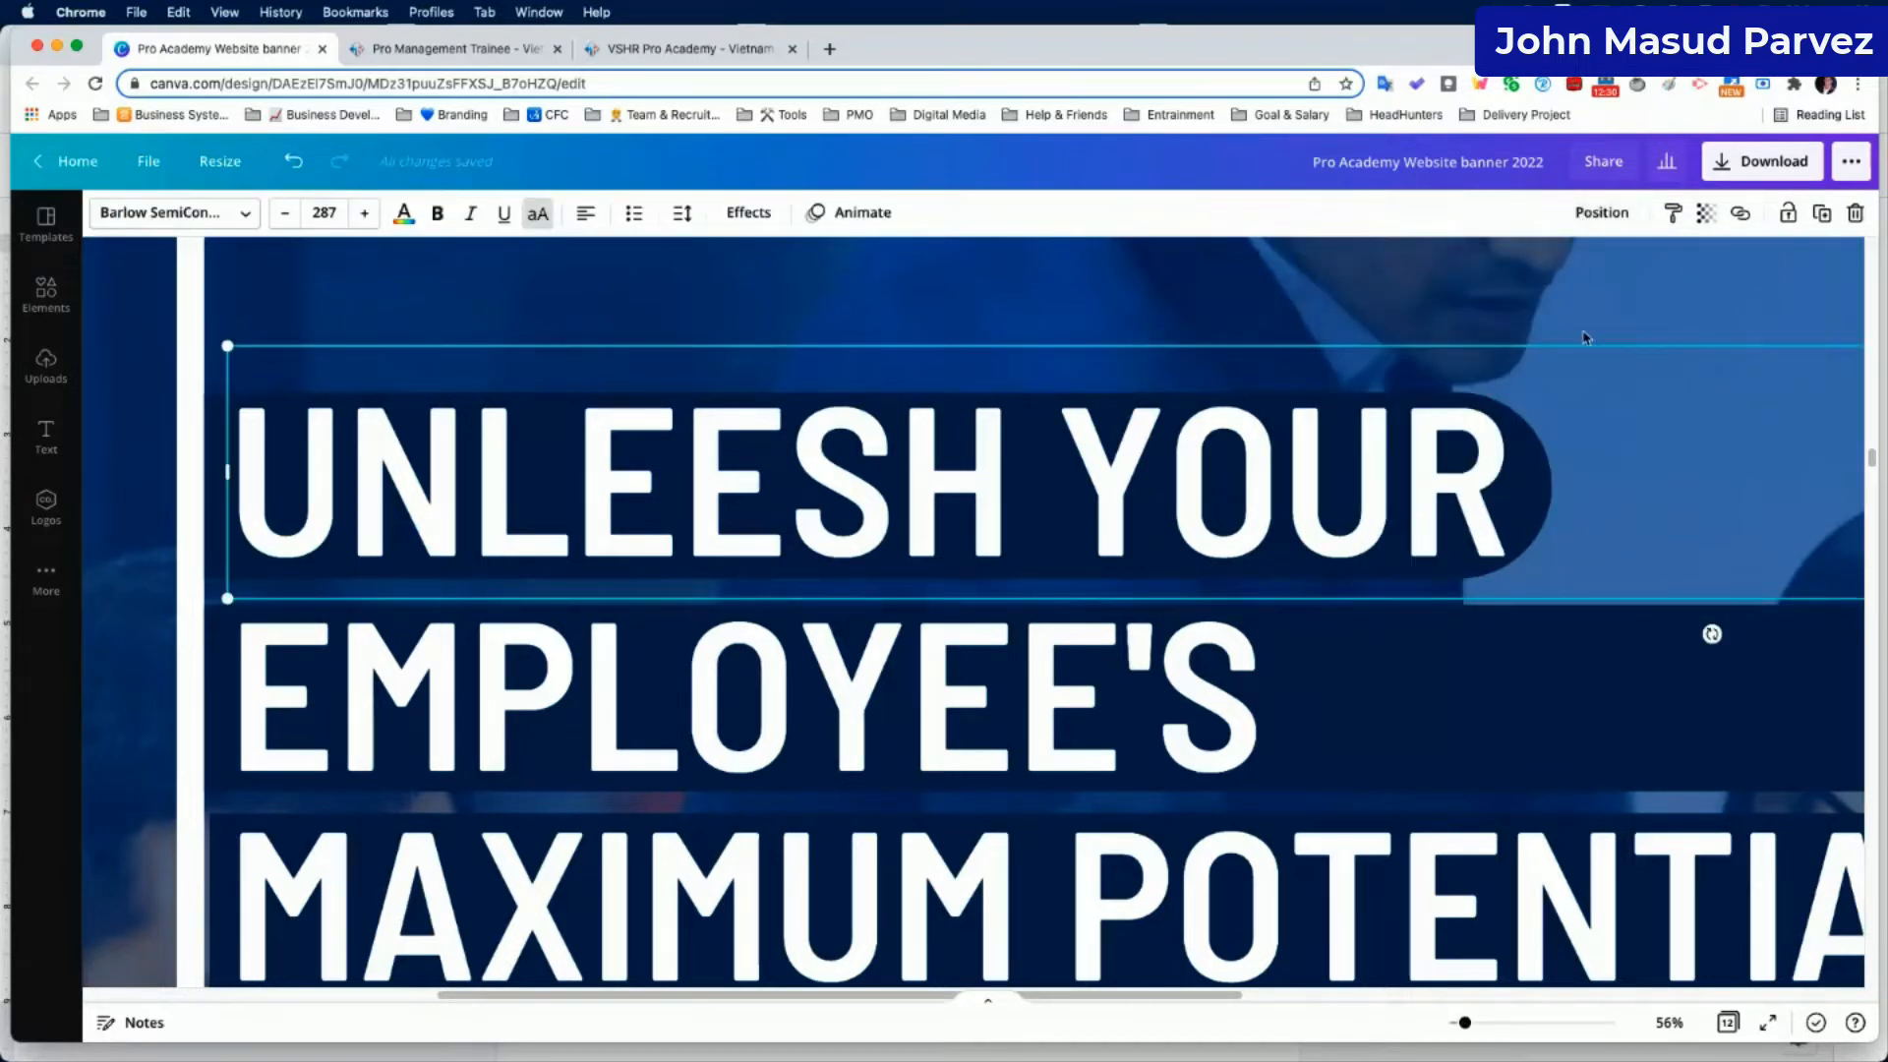
{"action": "scroll", "coordinate": [953, 438], "scroll_direction": "down", "scroll_amount": 3}
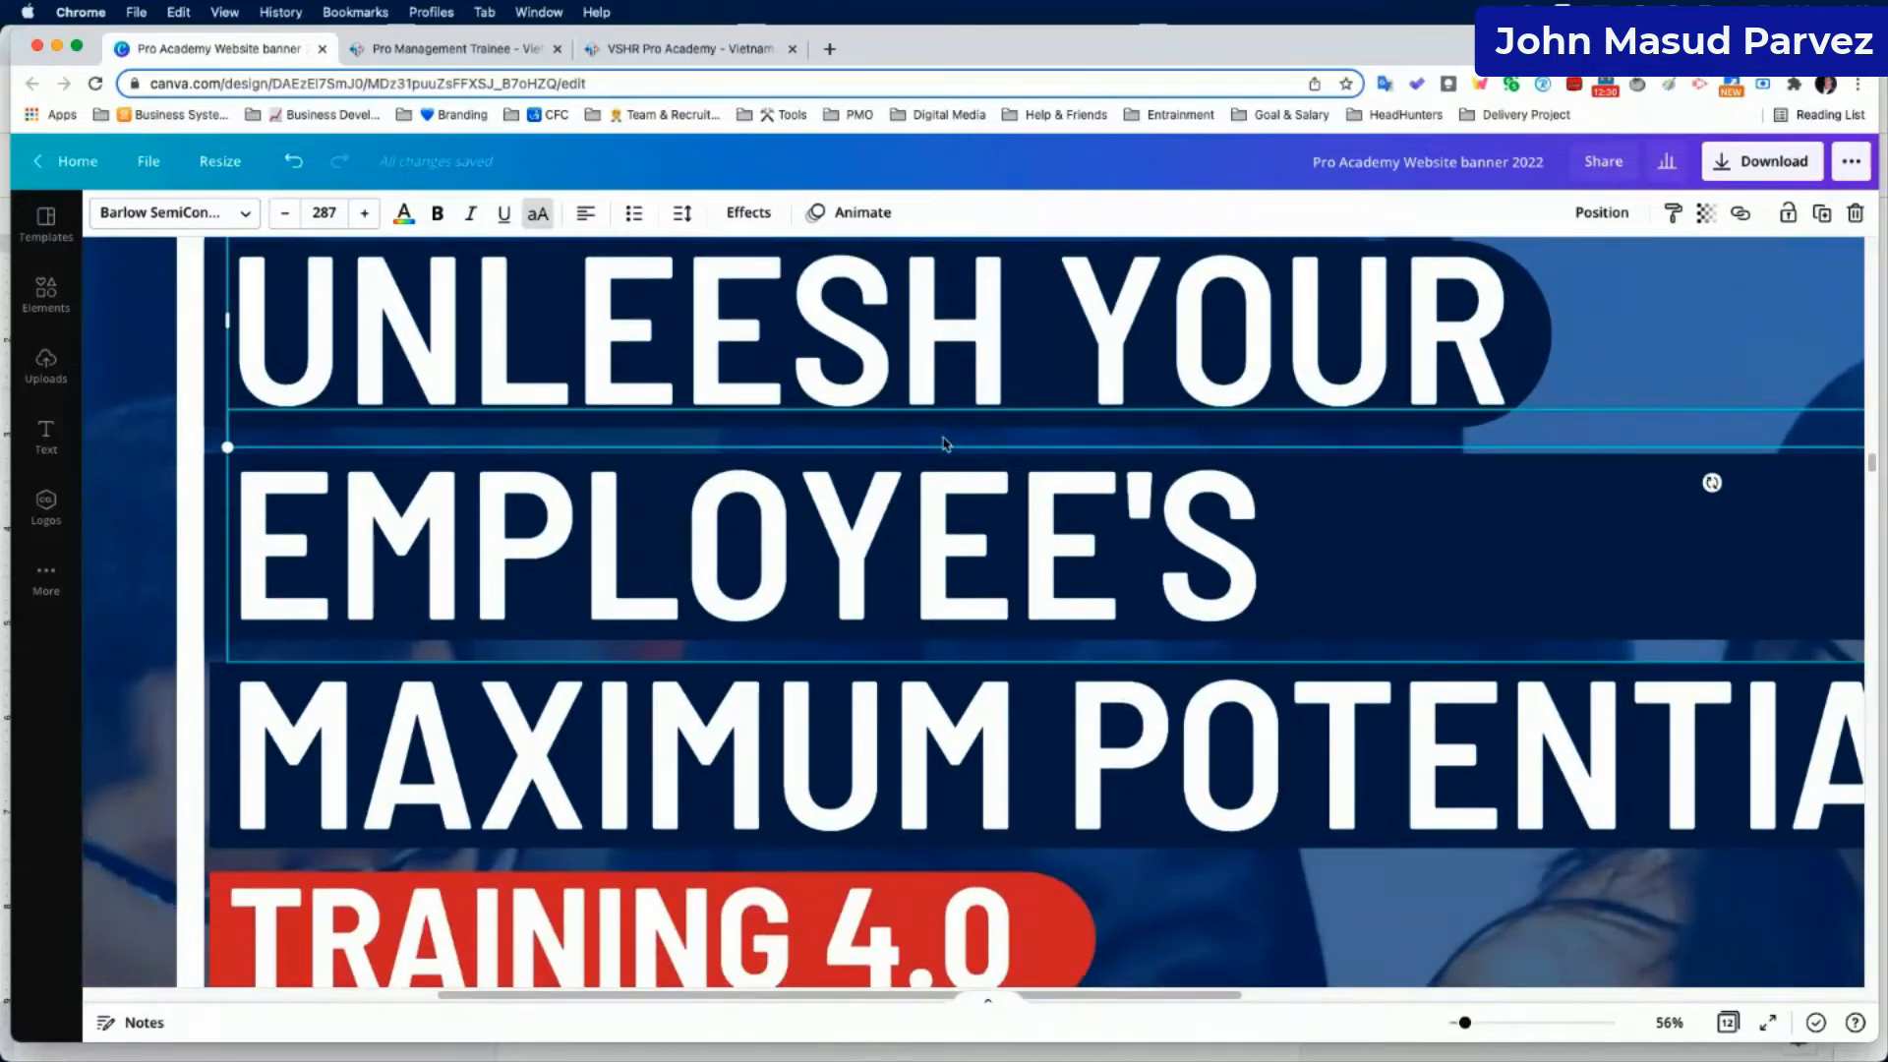
{"action": "scroll", "coordinate": [943, 443], "scroll_direction": "right", "scroll_amount": 4}
{"action": "scroll", "coordinate": [943, 444], "scroll_direction": "left", "scroll_amount": 5}
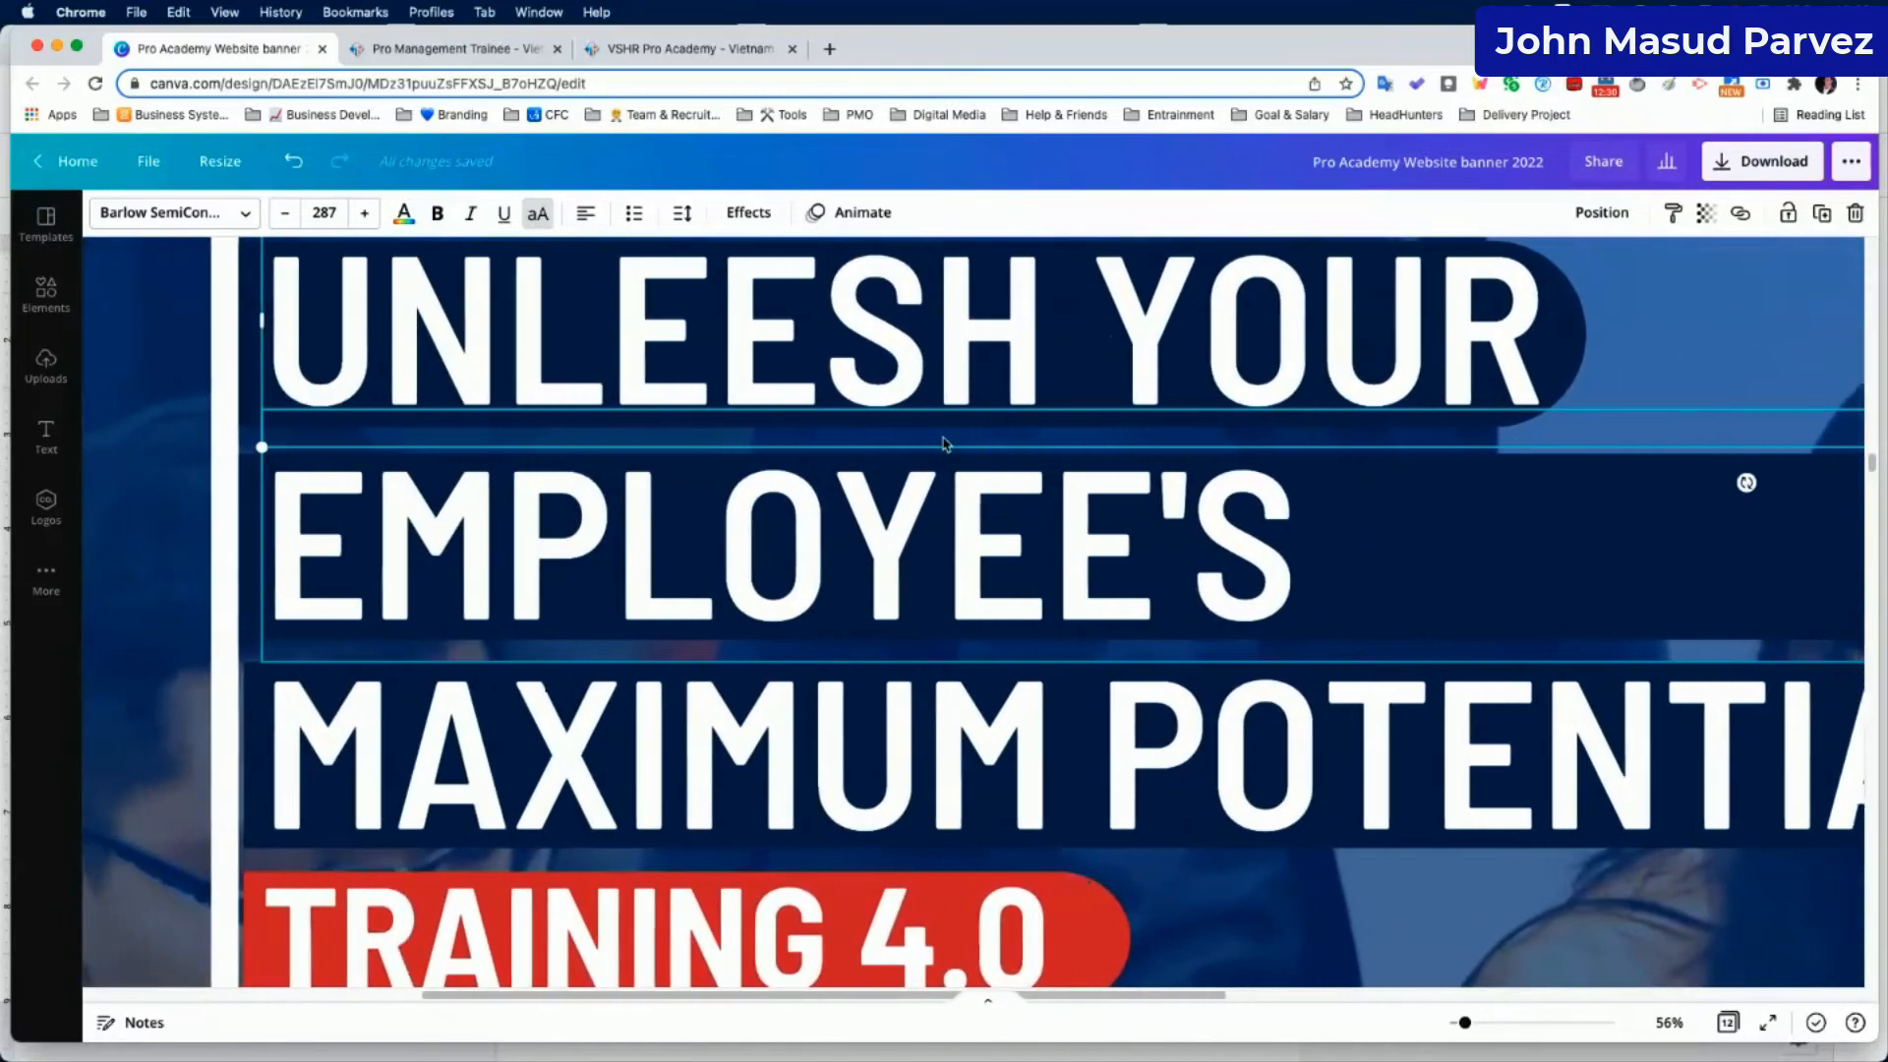
Examine how the dark bars on page 4 fit the "UNLEESH YOUR", "EMPLOYEE'S" and "MAXIMUM POTENTIALS" lines from start to rounded end.
{"action": "scroll", "coordinate": [943, 444], "scroll_direction": "left", "scroll_amount": 1}
{"action": "scroll", "coordinate": [943, 444], "scroll_direction": "up", "scroll_amount": 1}
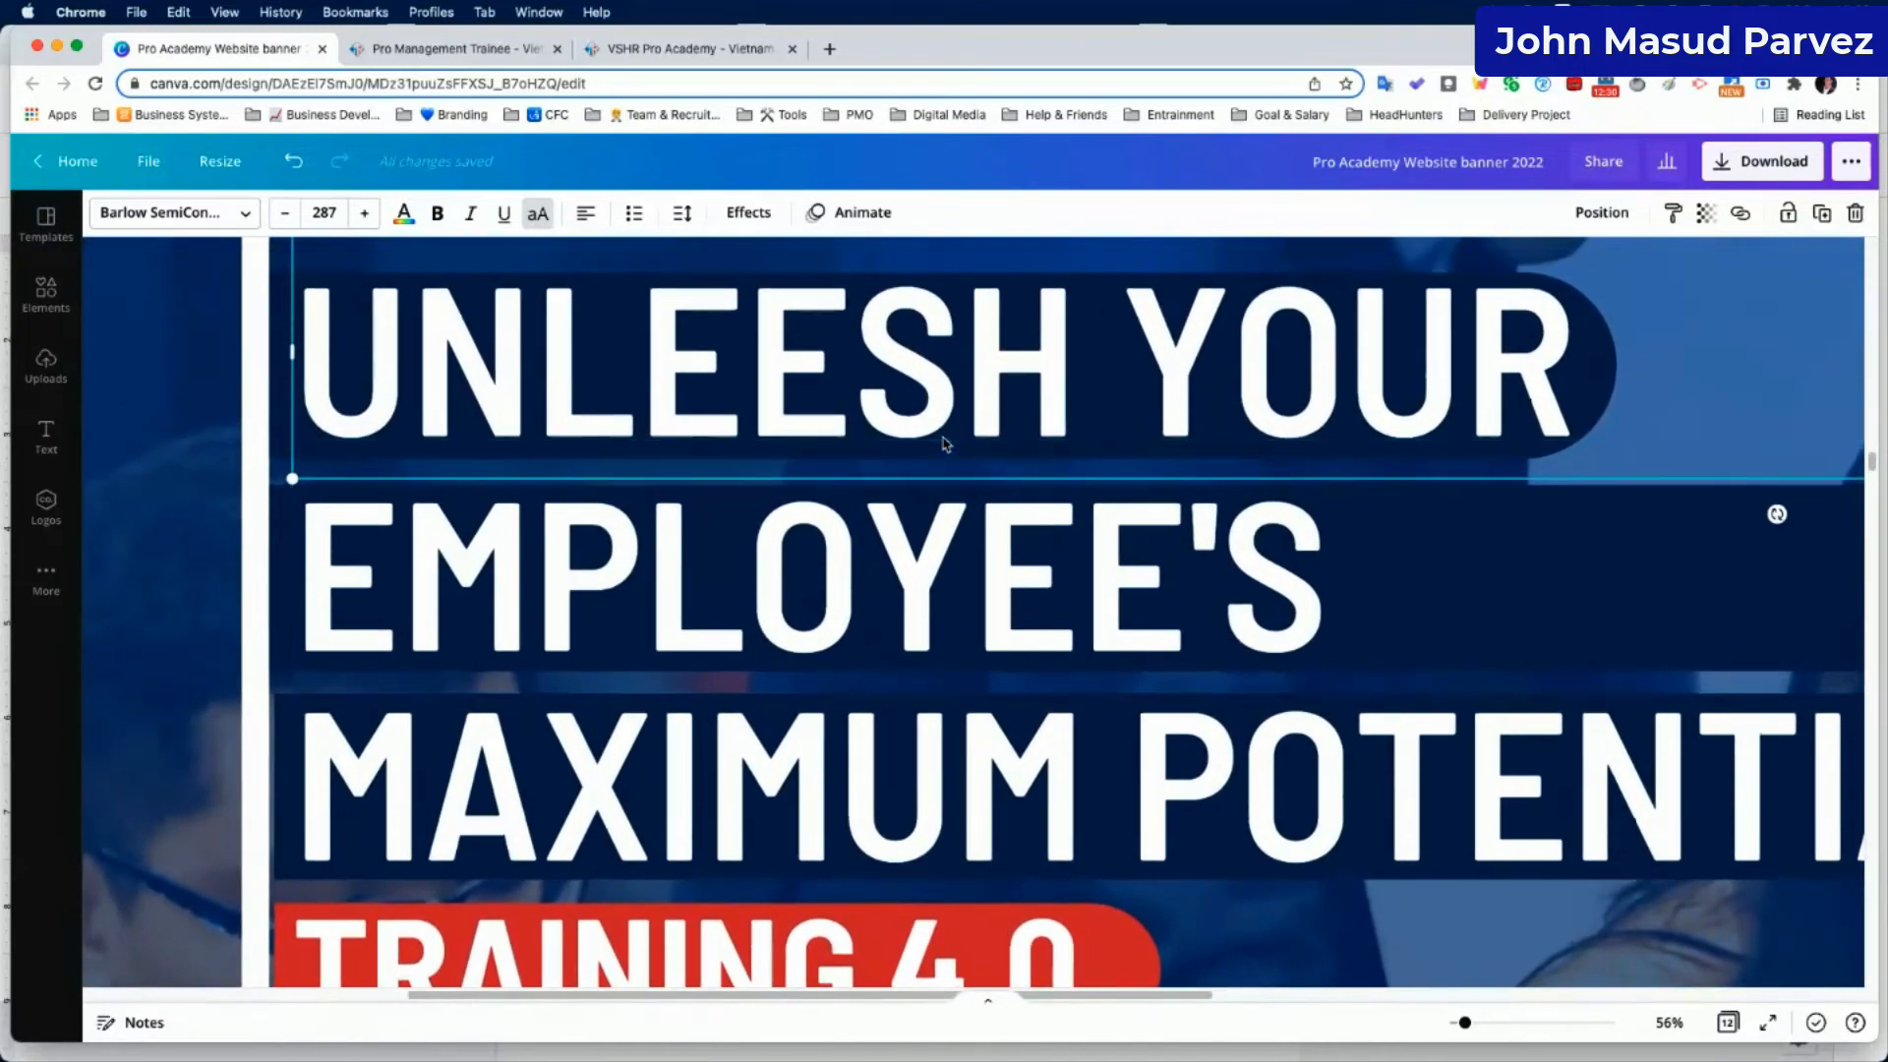
{"action": "scroll", "coordinate": [930, 585], "scroll_direction": "down", "scroll_amount": 3}
{"action": "scroll", "coordinate": [931, 585], "scroll_direction": "right", "scroll_amount": 10}
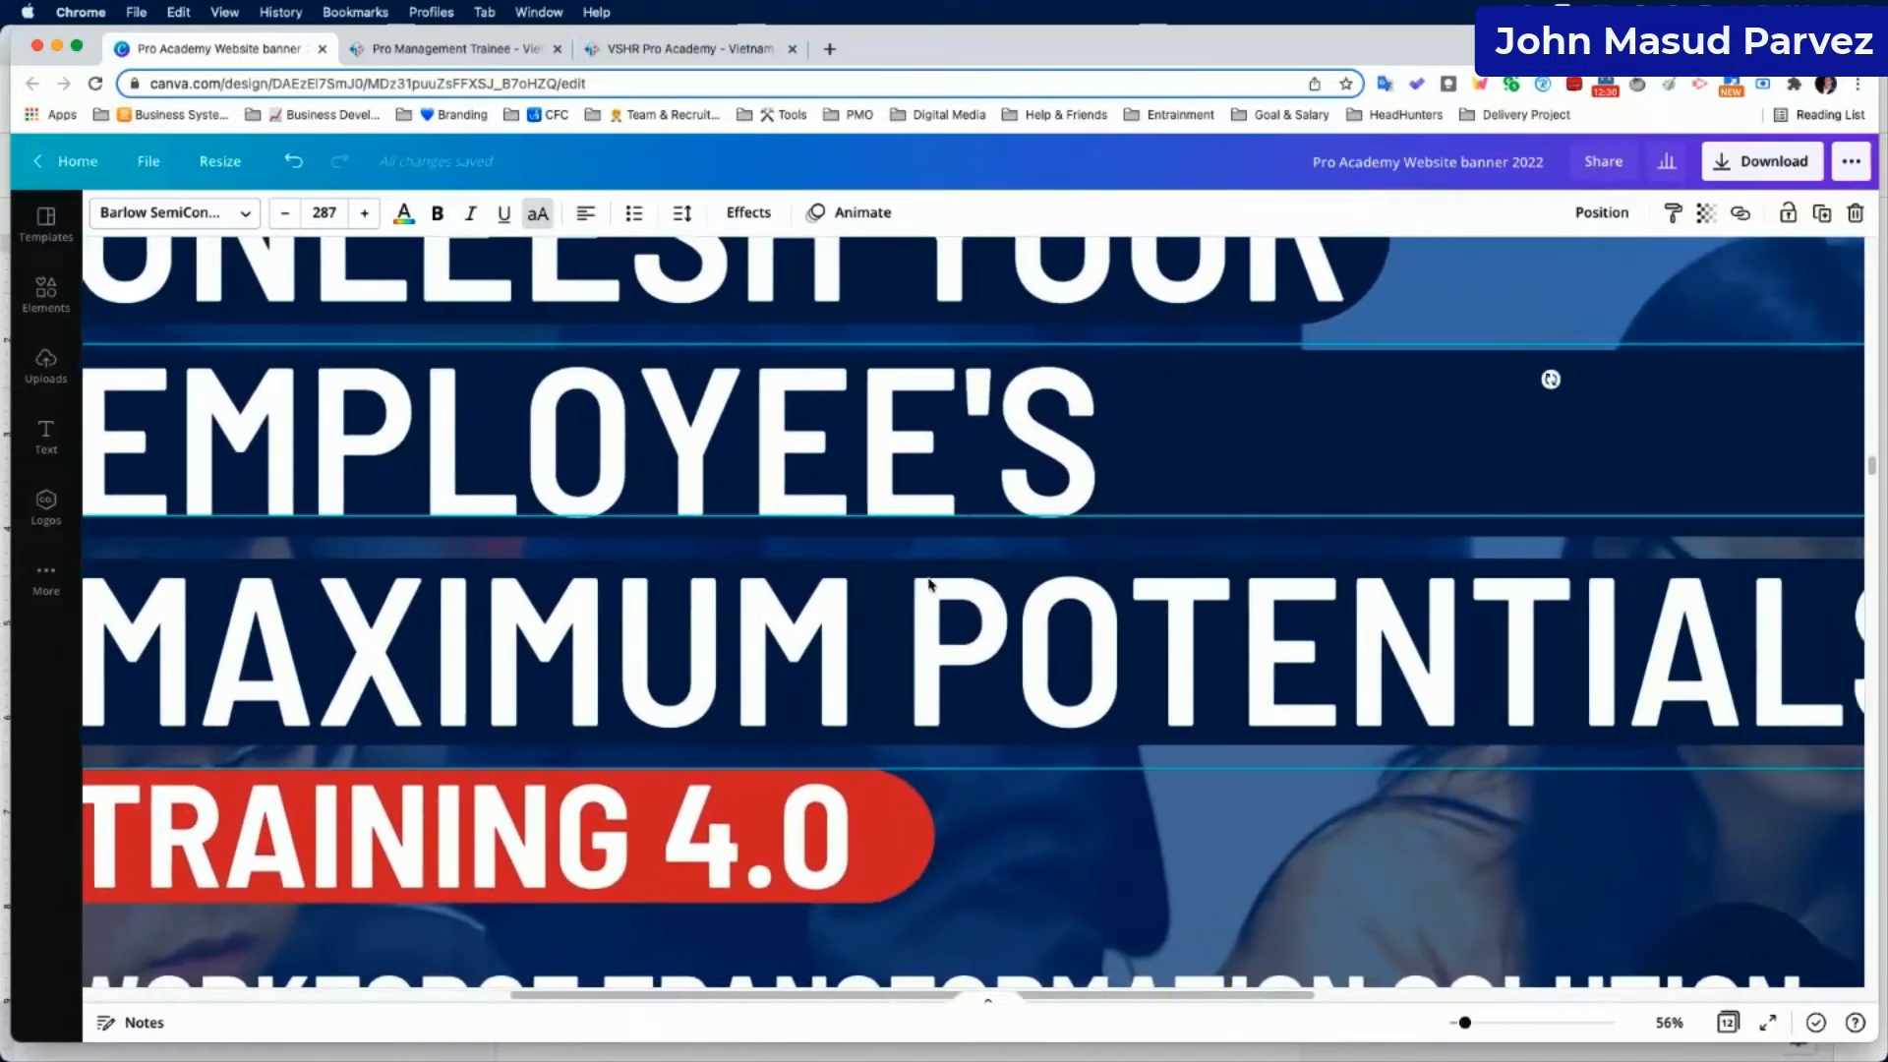
{"action": "scroll", "coordinate": [928, 584], "scroll_direction": "up", "scroll_amount": 3}
{"action": "scroll", "coordinate": [902, 657], "scroll_direction": "down", "scroll_amount": 1}
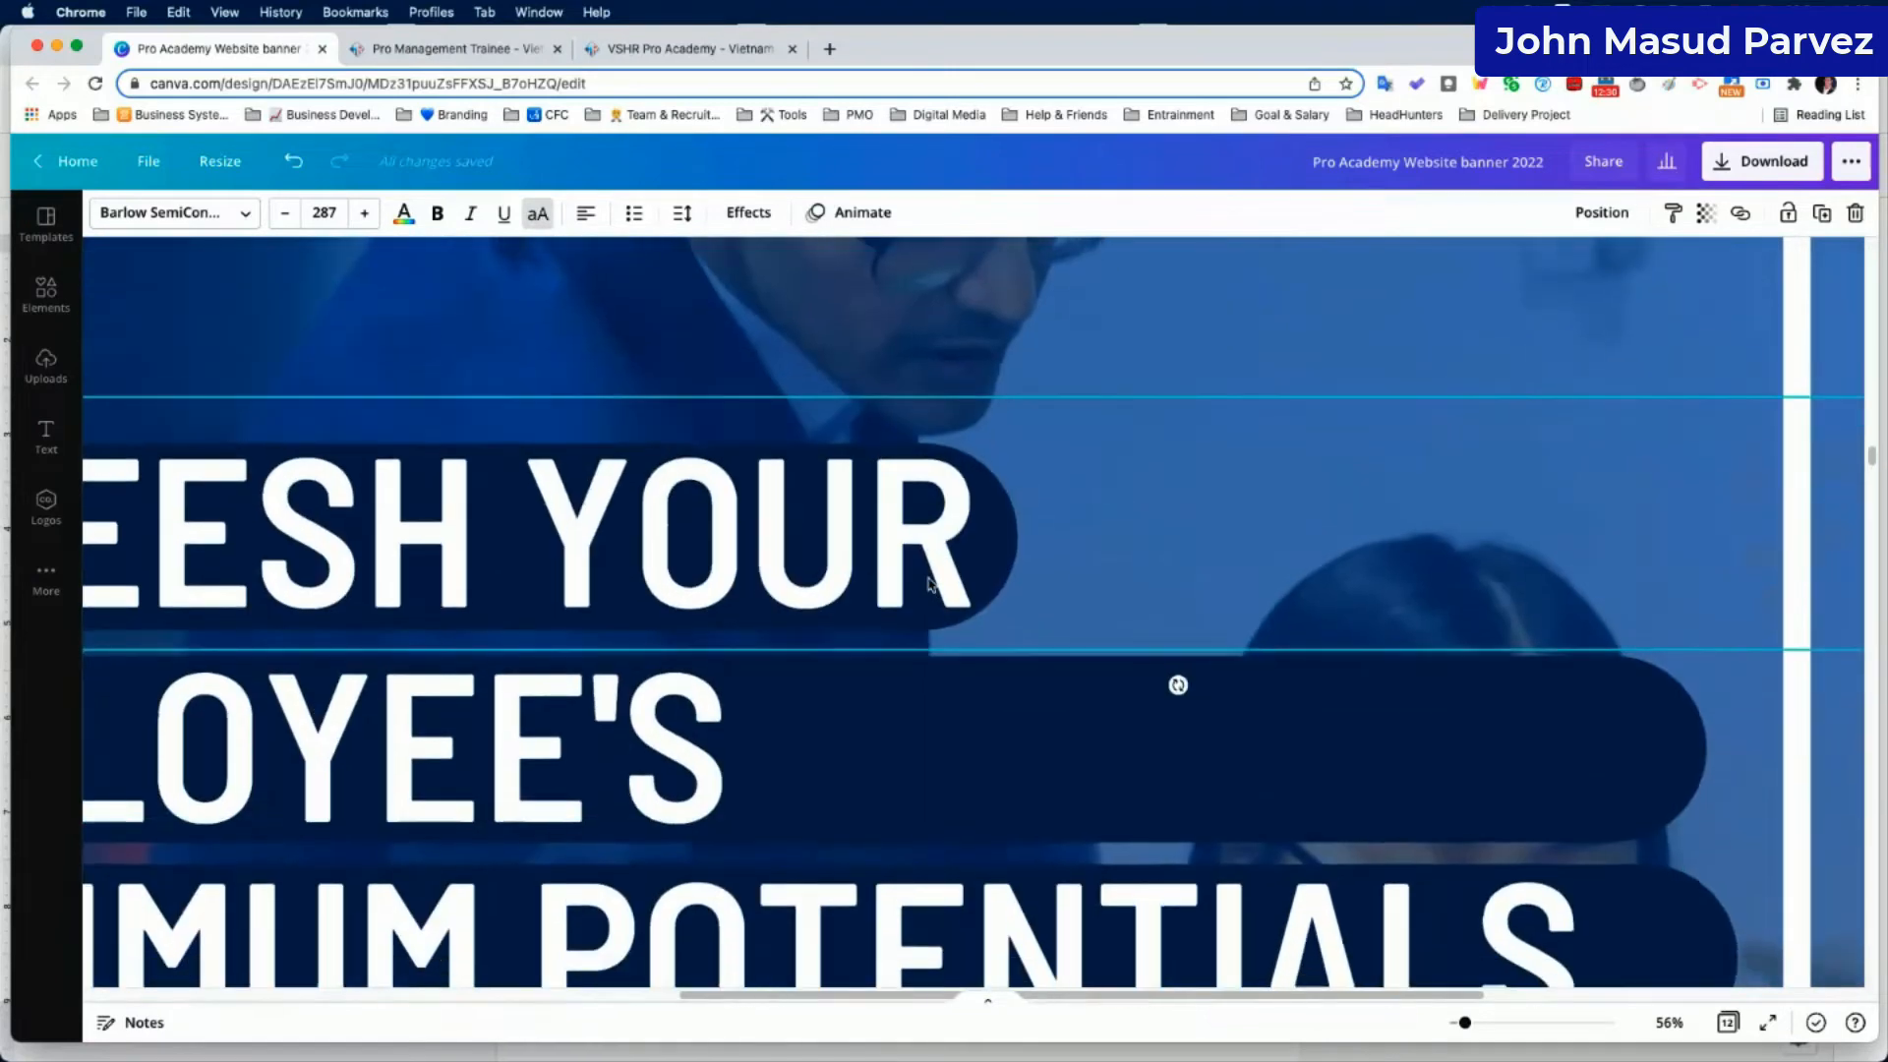
{"action": "scroll", "coordinate": [902, 657], "scroll_direction": "left", "scroll_amount": 5}
{"action": "scroll", "coordinate": [984, 610], "scroll_direction": "down", "scroll_amount": 1}
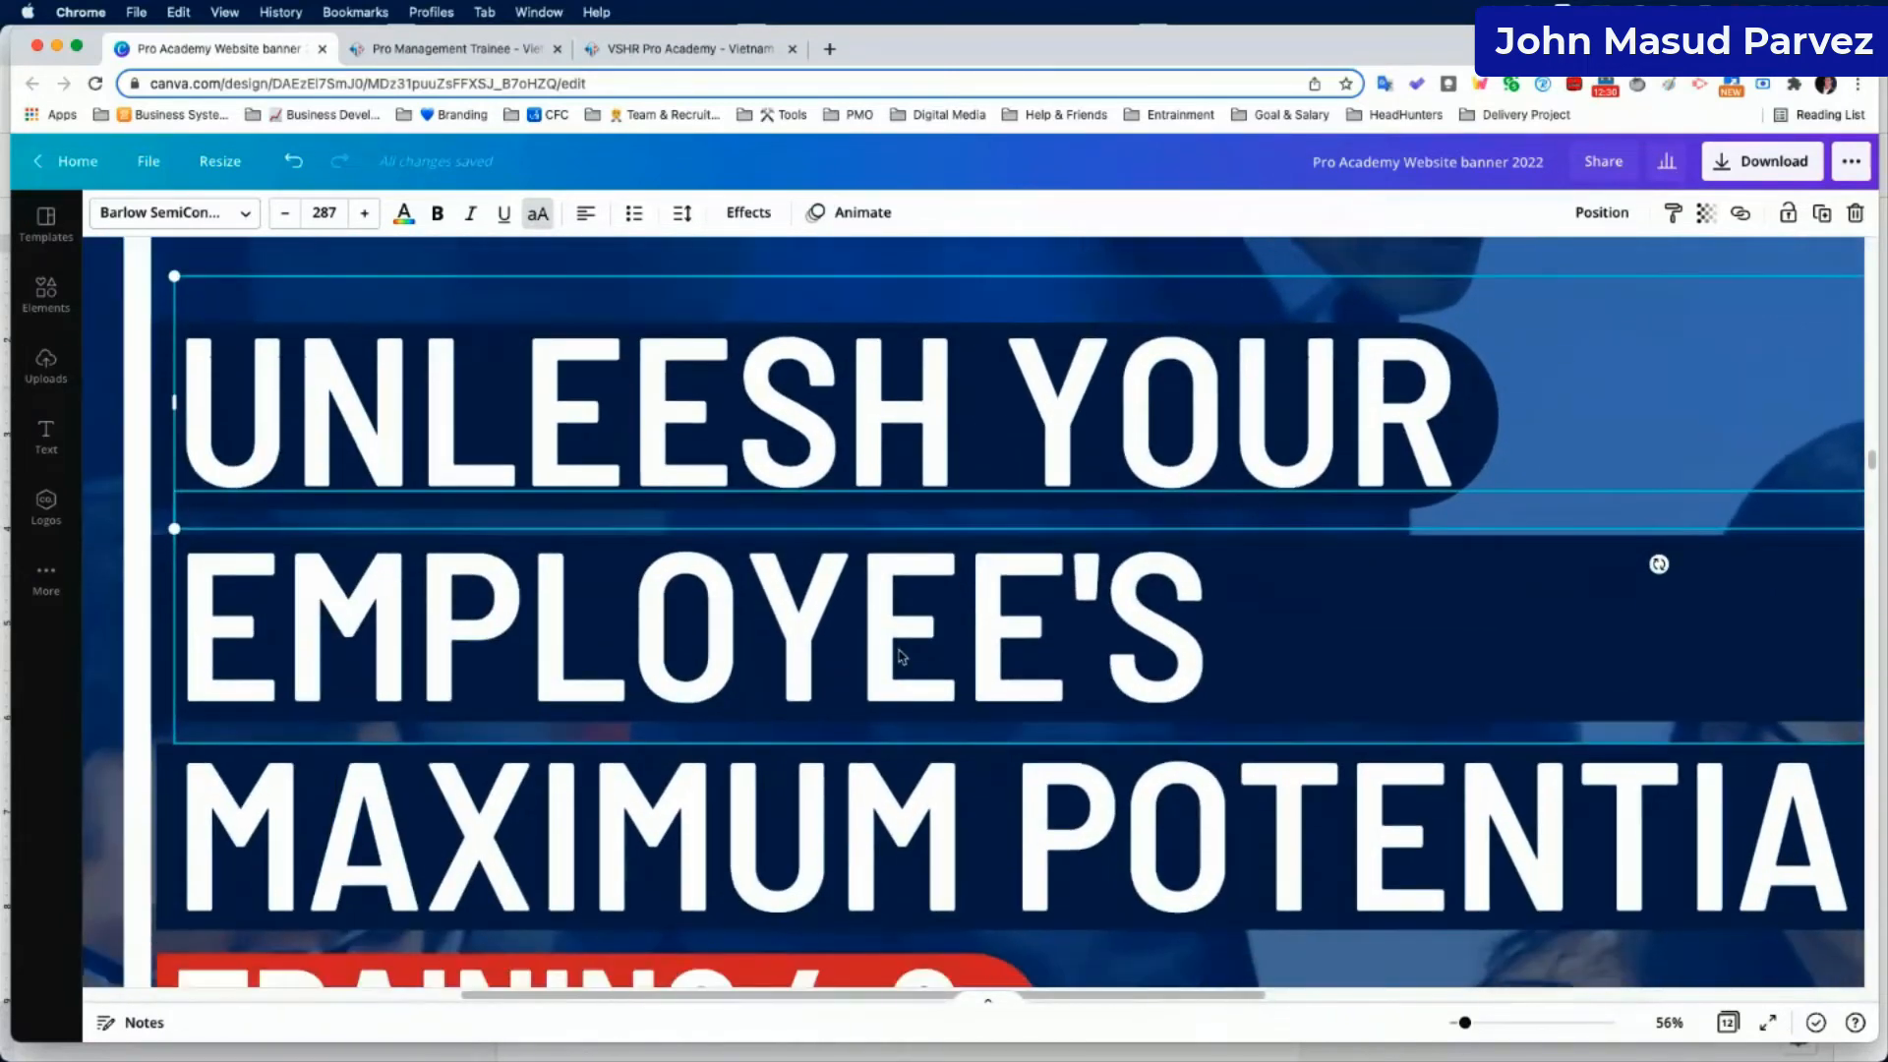
{"action": "scroll", "coordinate": [1082, 531], "scroll_direction": "right", "scroll_amount": 3}
{"action": "scroll", "coordinate": [1141, 487], "scroll_direction": "right", "scroll_amount": 2}
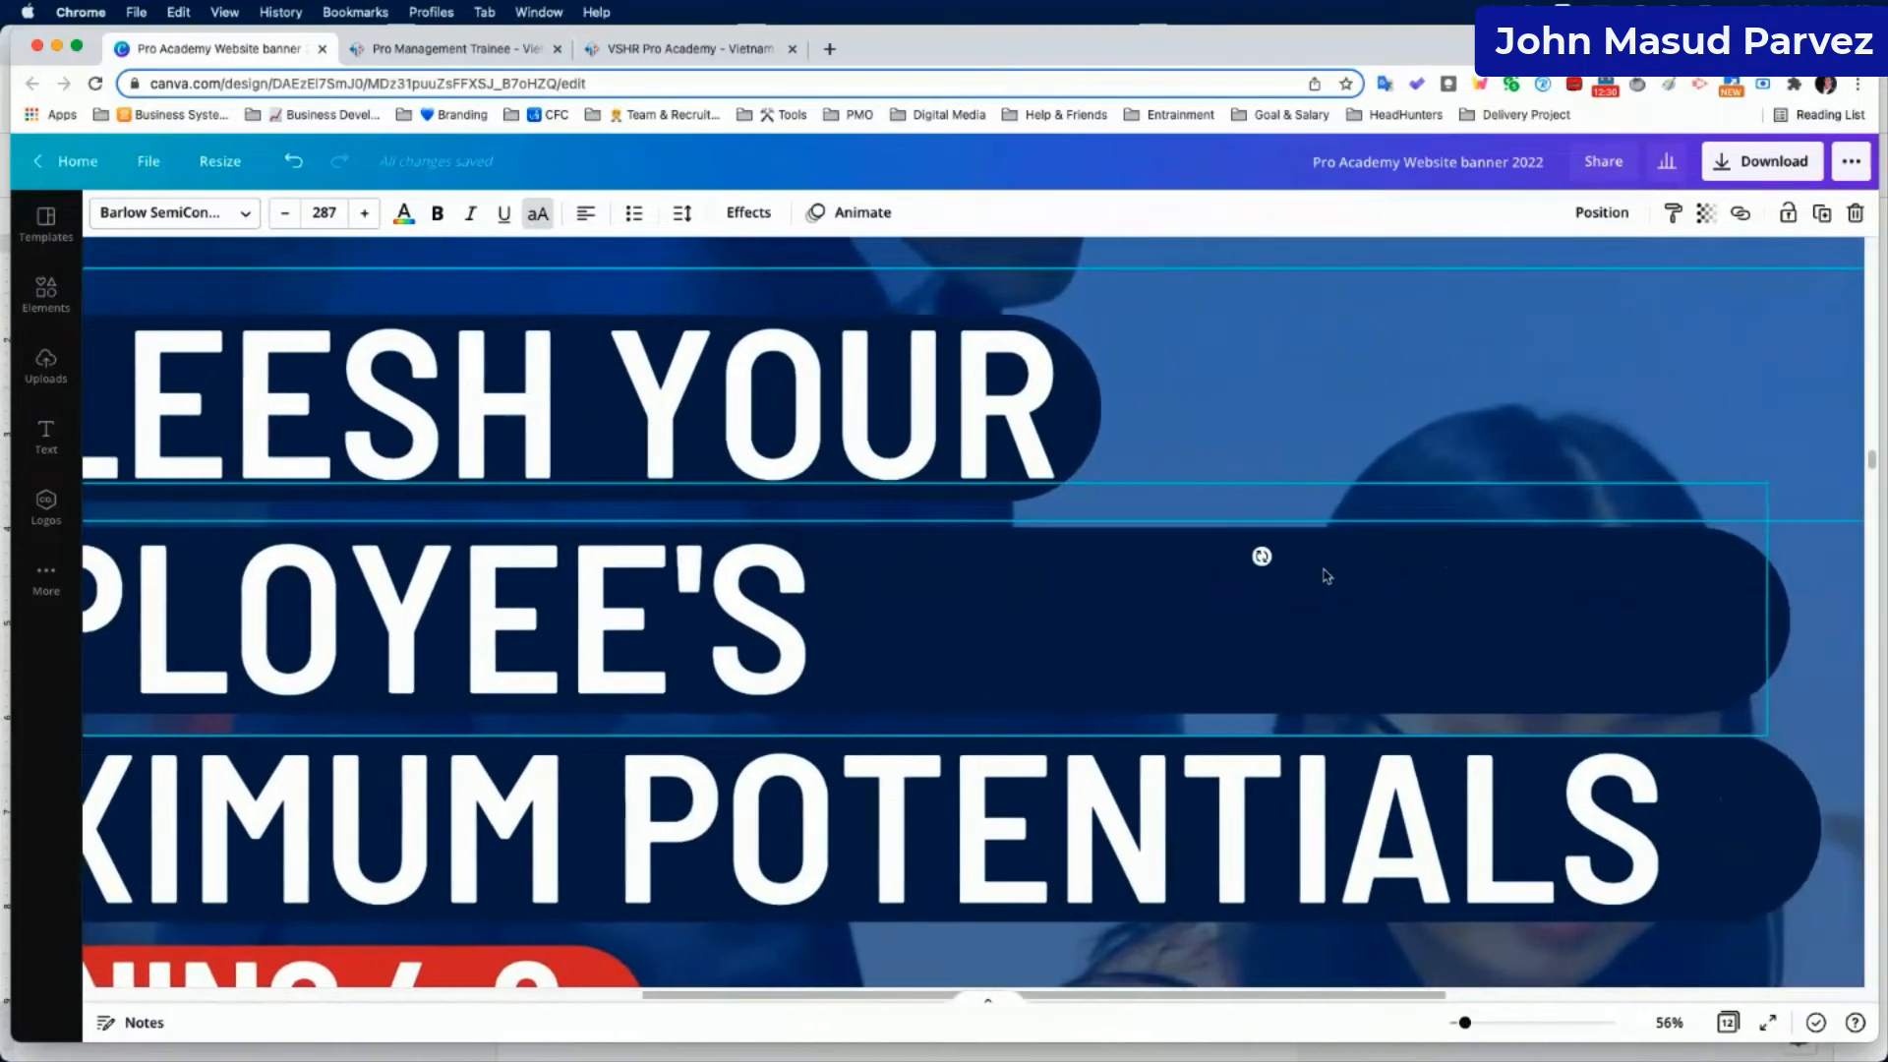
{"action": "scroll", "coordinate": [1147, 496], "scroll_direction": "up", "scroll_amount": 1}
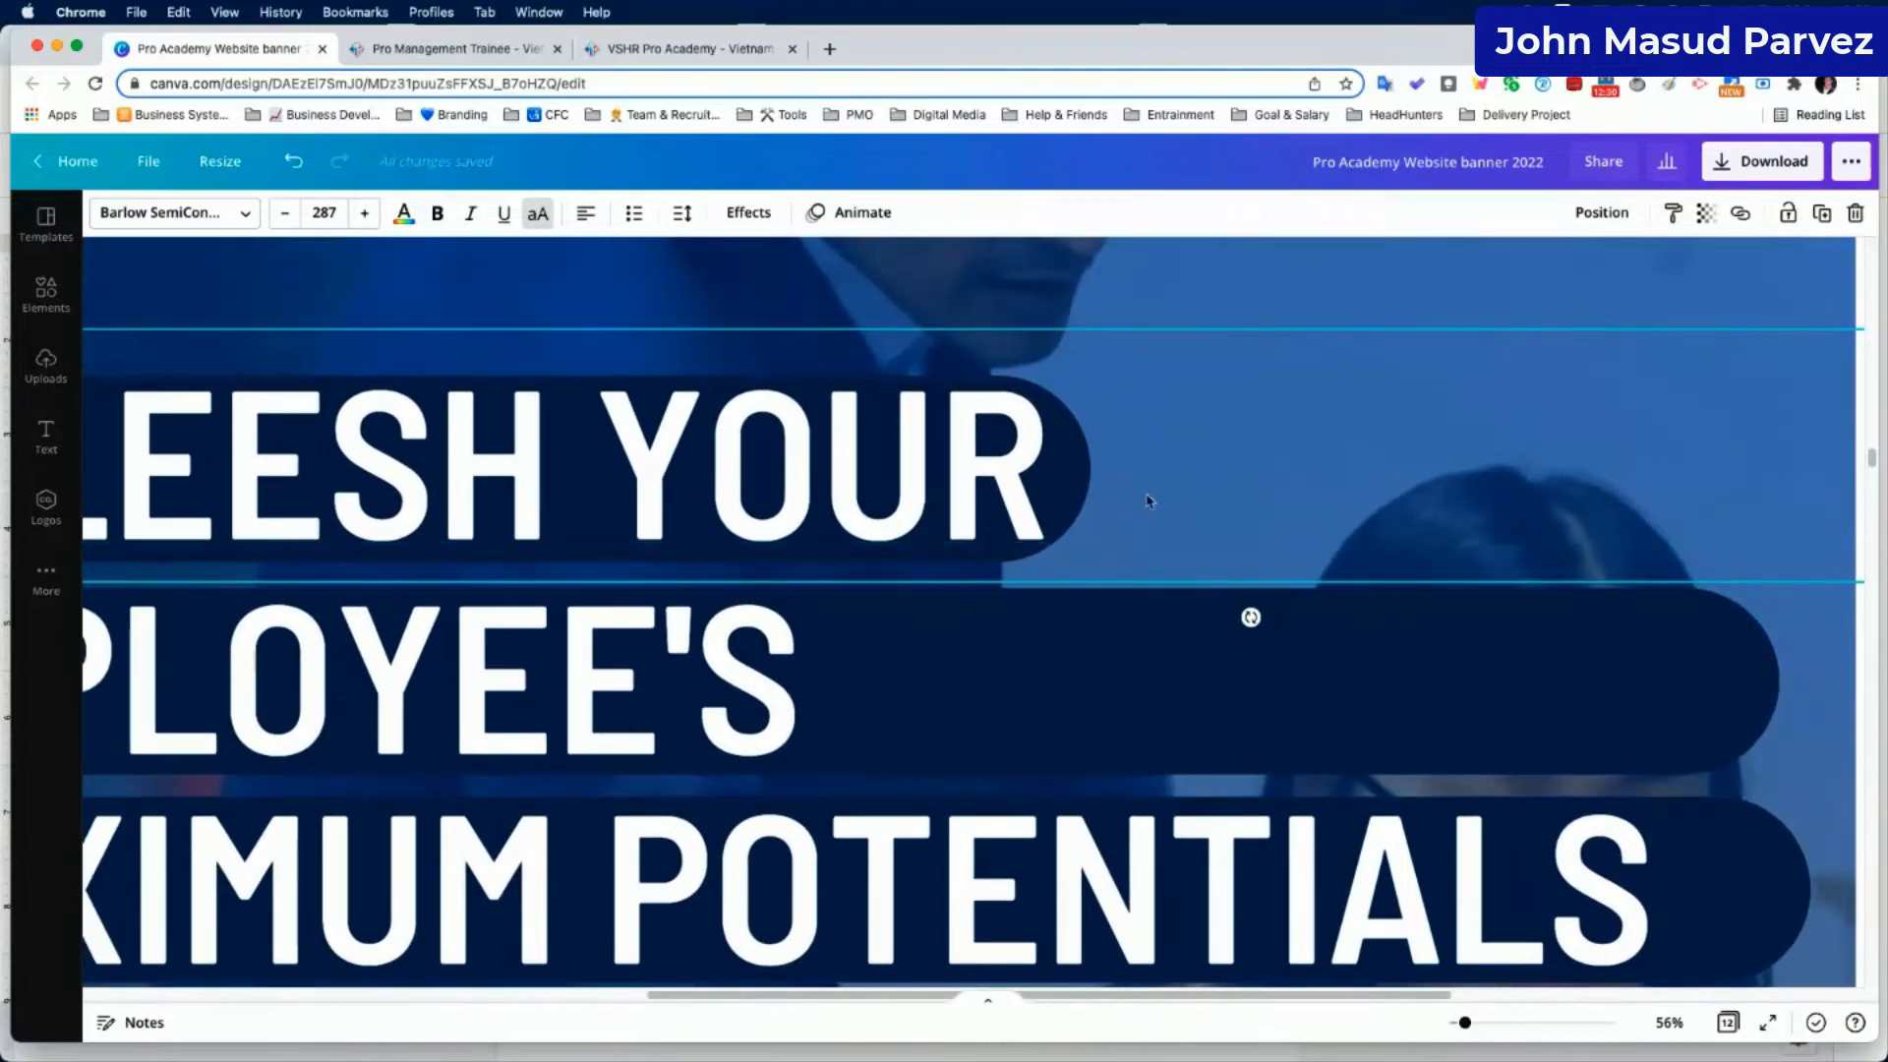
Send the "UNLEESH YOUR" text backward behind both the rounded end circle and the rectangle of its dark bar.
{"action": "left_click", "coordinate": [940, 295]}
{"action": "left_click", "coordinate": [919, 402]}
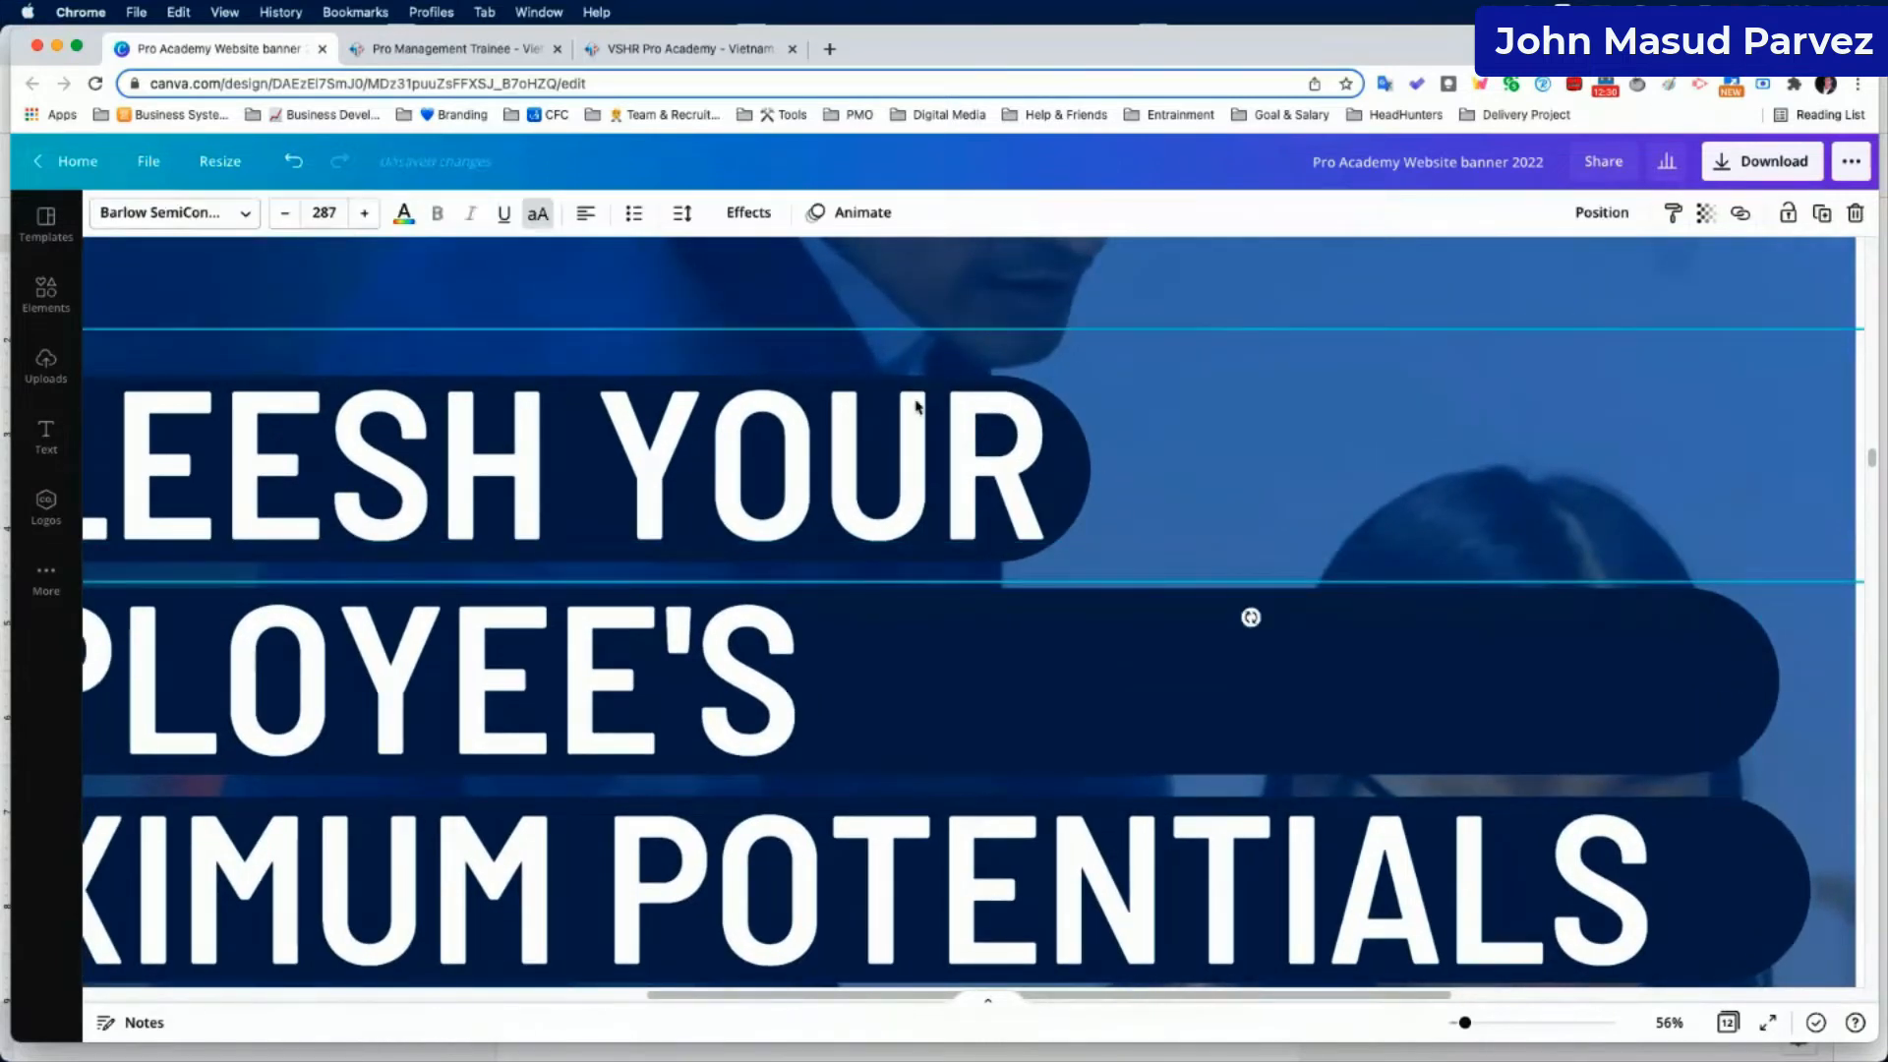
{"action": "left_click", "coordinate": [1601, 214]}
{"action": "left_click", "coordinate": [1544, 270]}
{"action": "left_click", "coordinate": [1159, 287]}
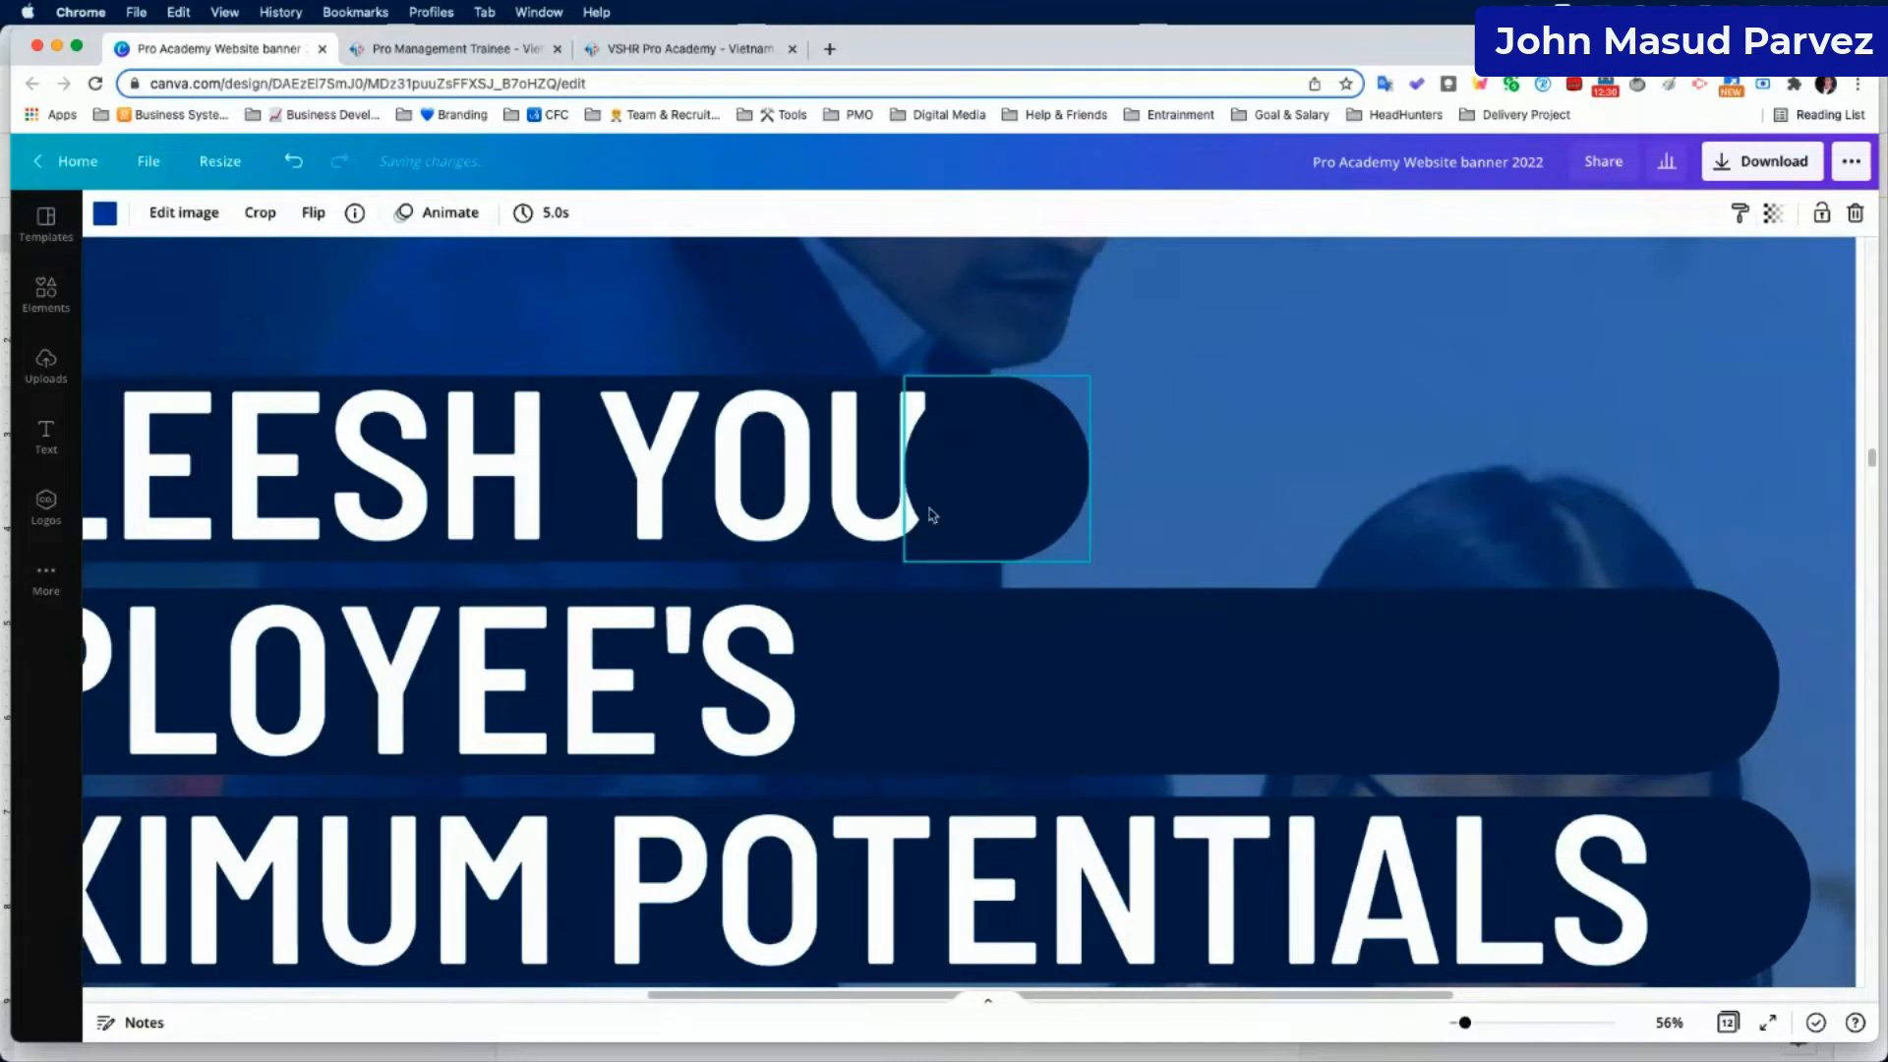
{"action": "left_click", "coordinate": [933, 514]}
{"action": "left_click", "coordinate": [821, 387]}
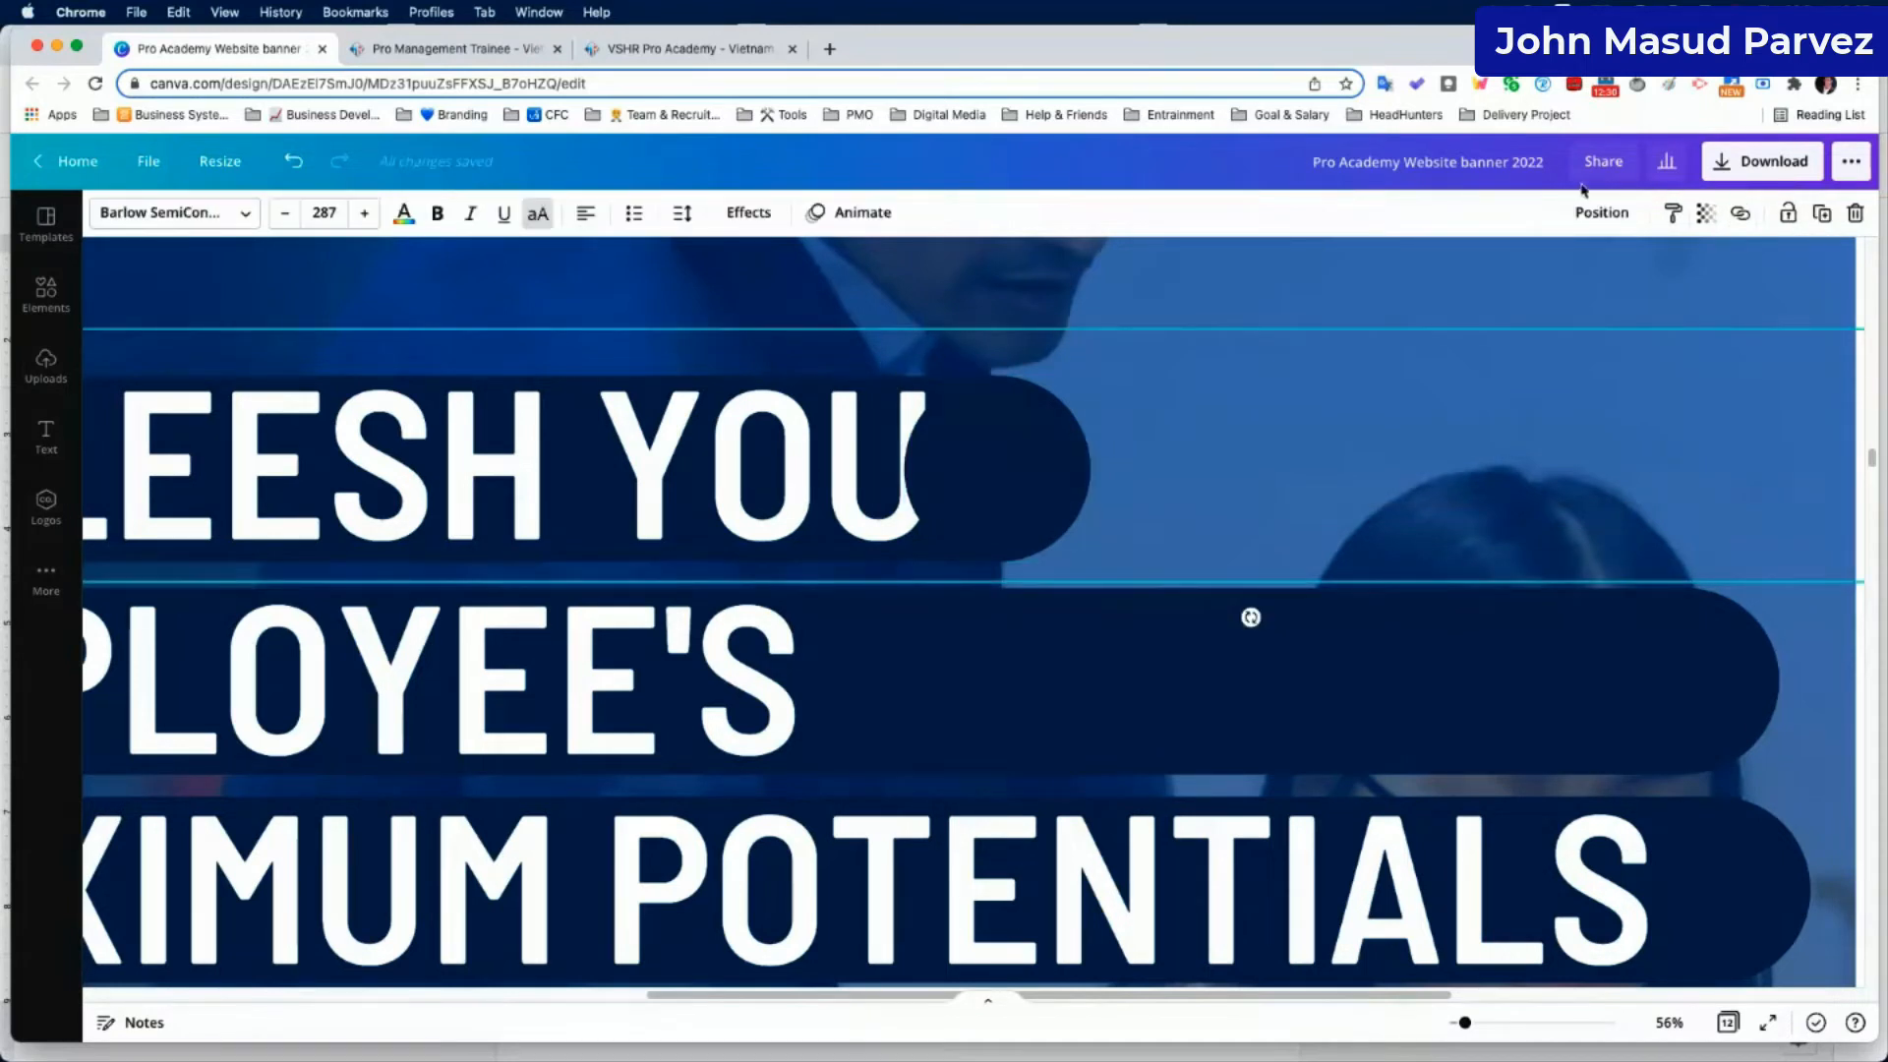
{"action": "left_click", "coordinate": [1601, 213]}
{"action": "left_click", "coordinate": [1542, 274]}
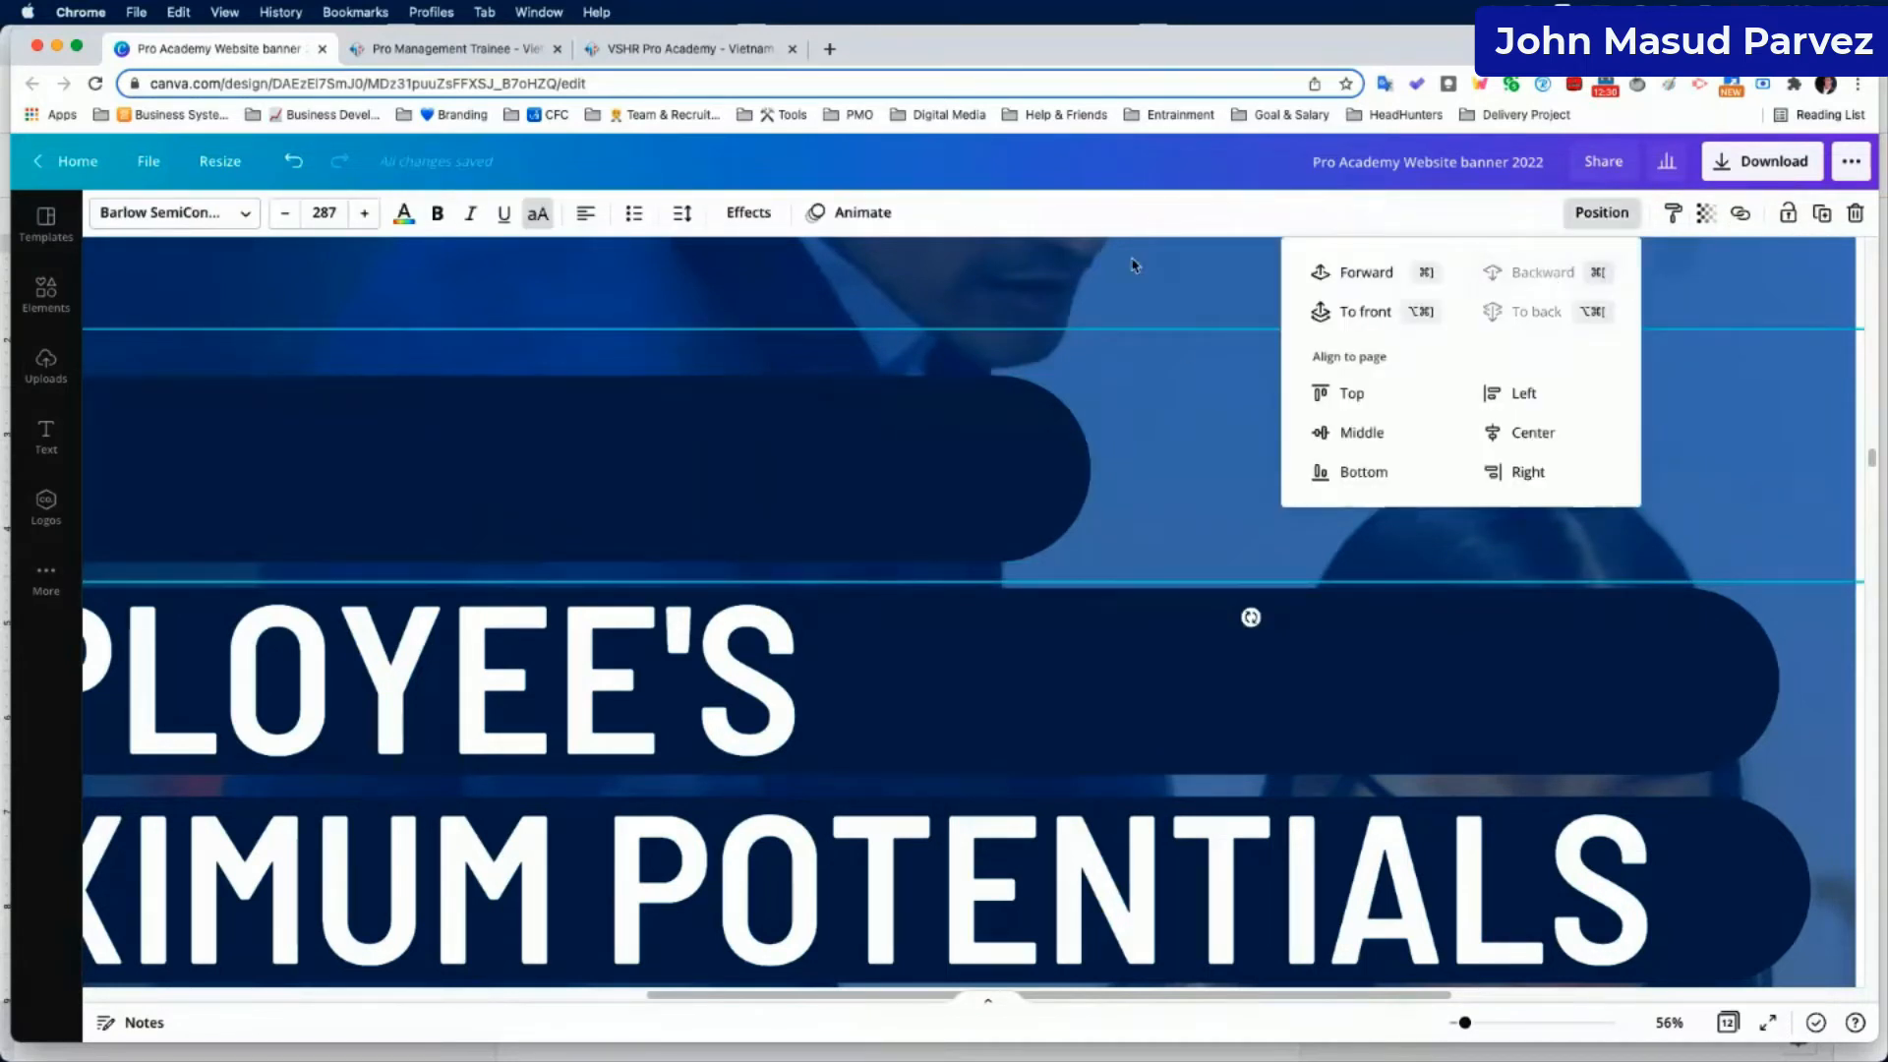
Extend the first bar's rectangle slightly to the right and place its rounded end circle centred on the rectangle's new end.
{"action": "left_click", "coordinate": [996, 472]}
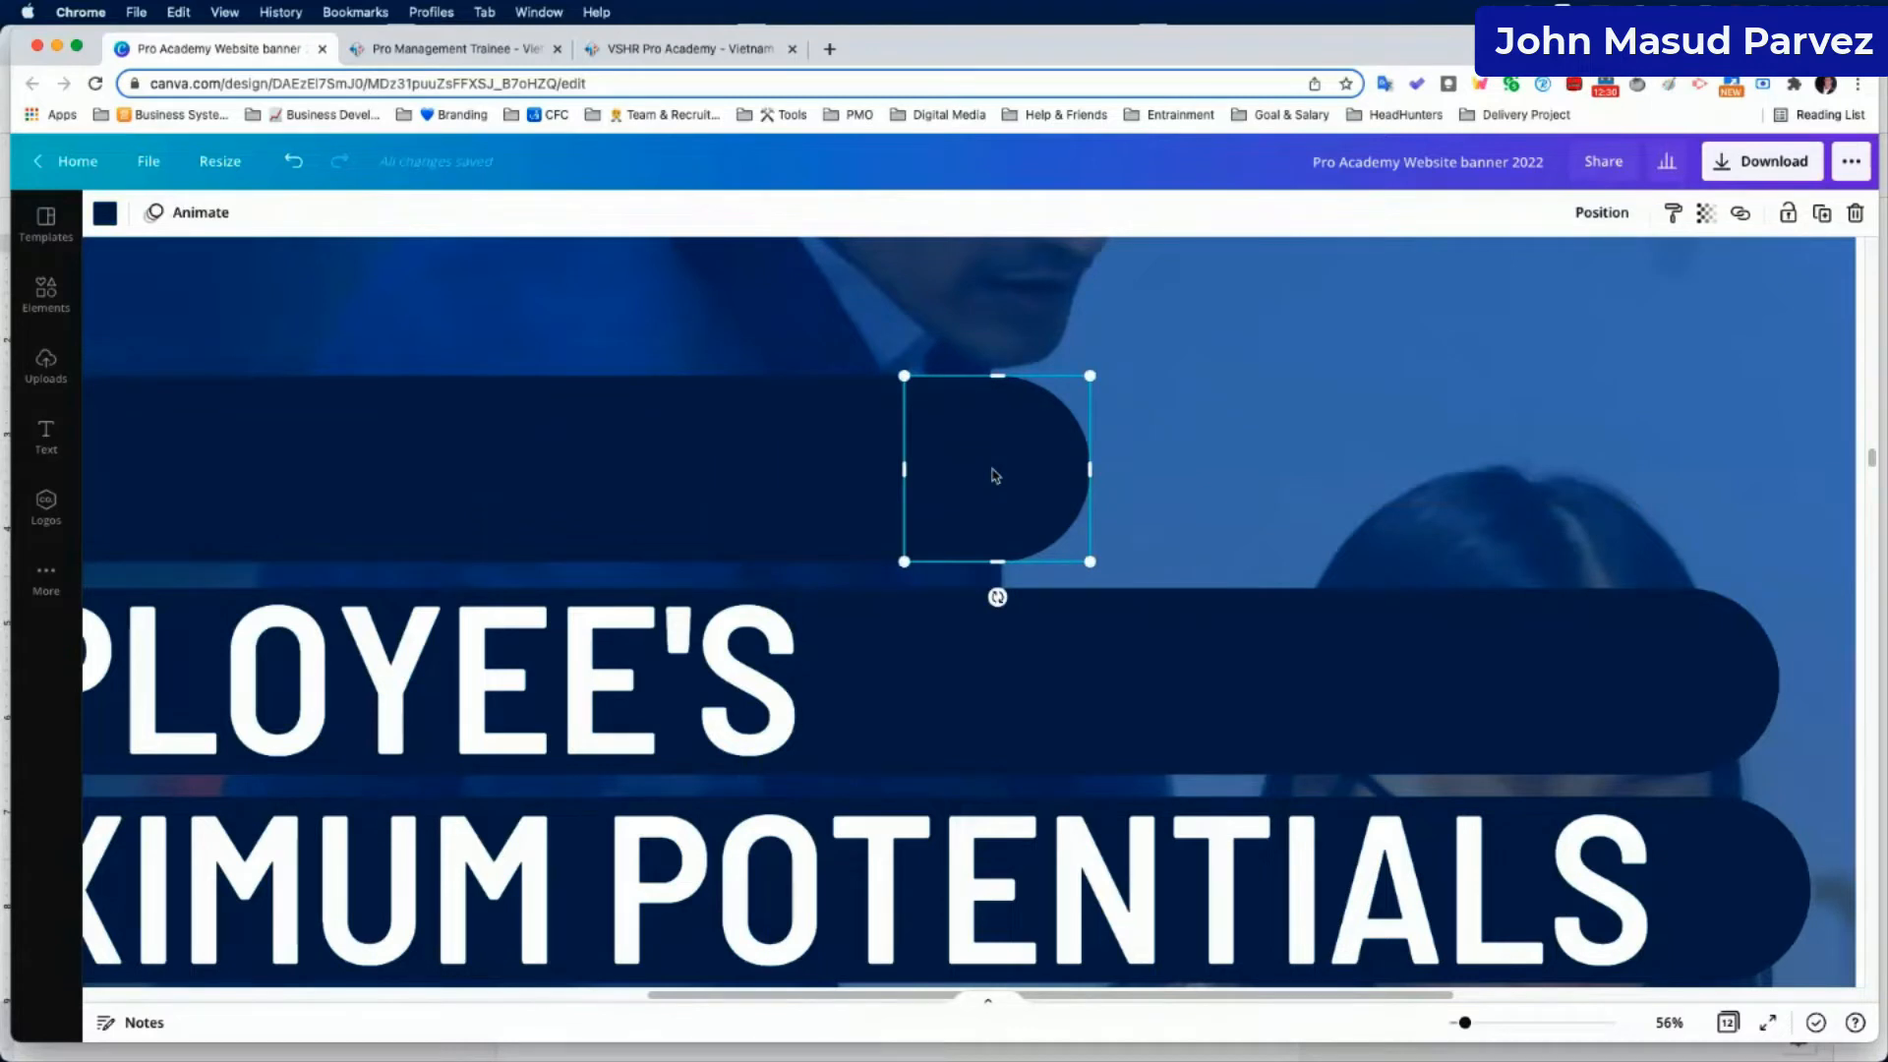
{"action": "left_click_drag", "start_coordinate": [996, 476], "coordinate": [1176, 468]}
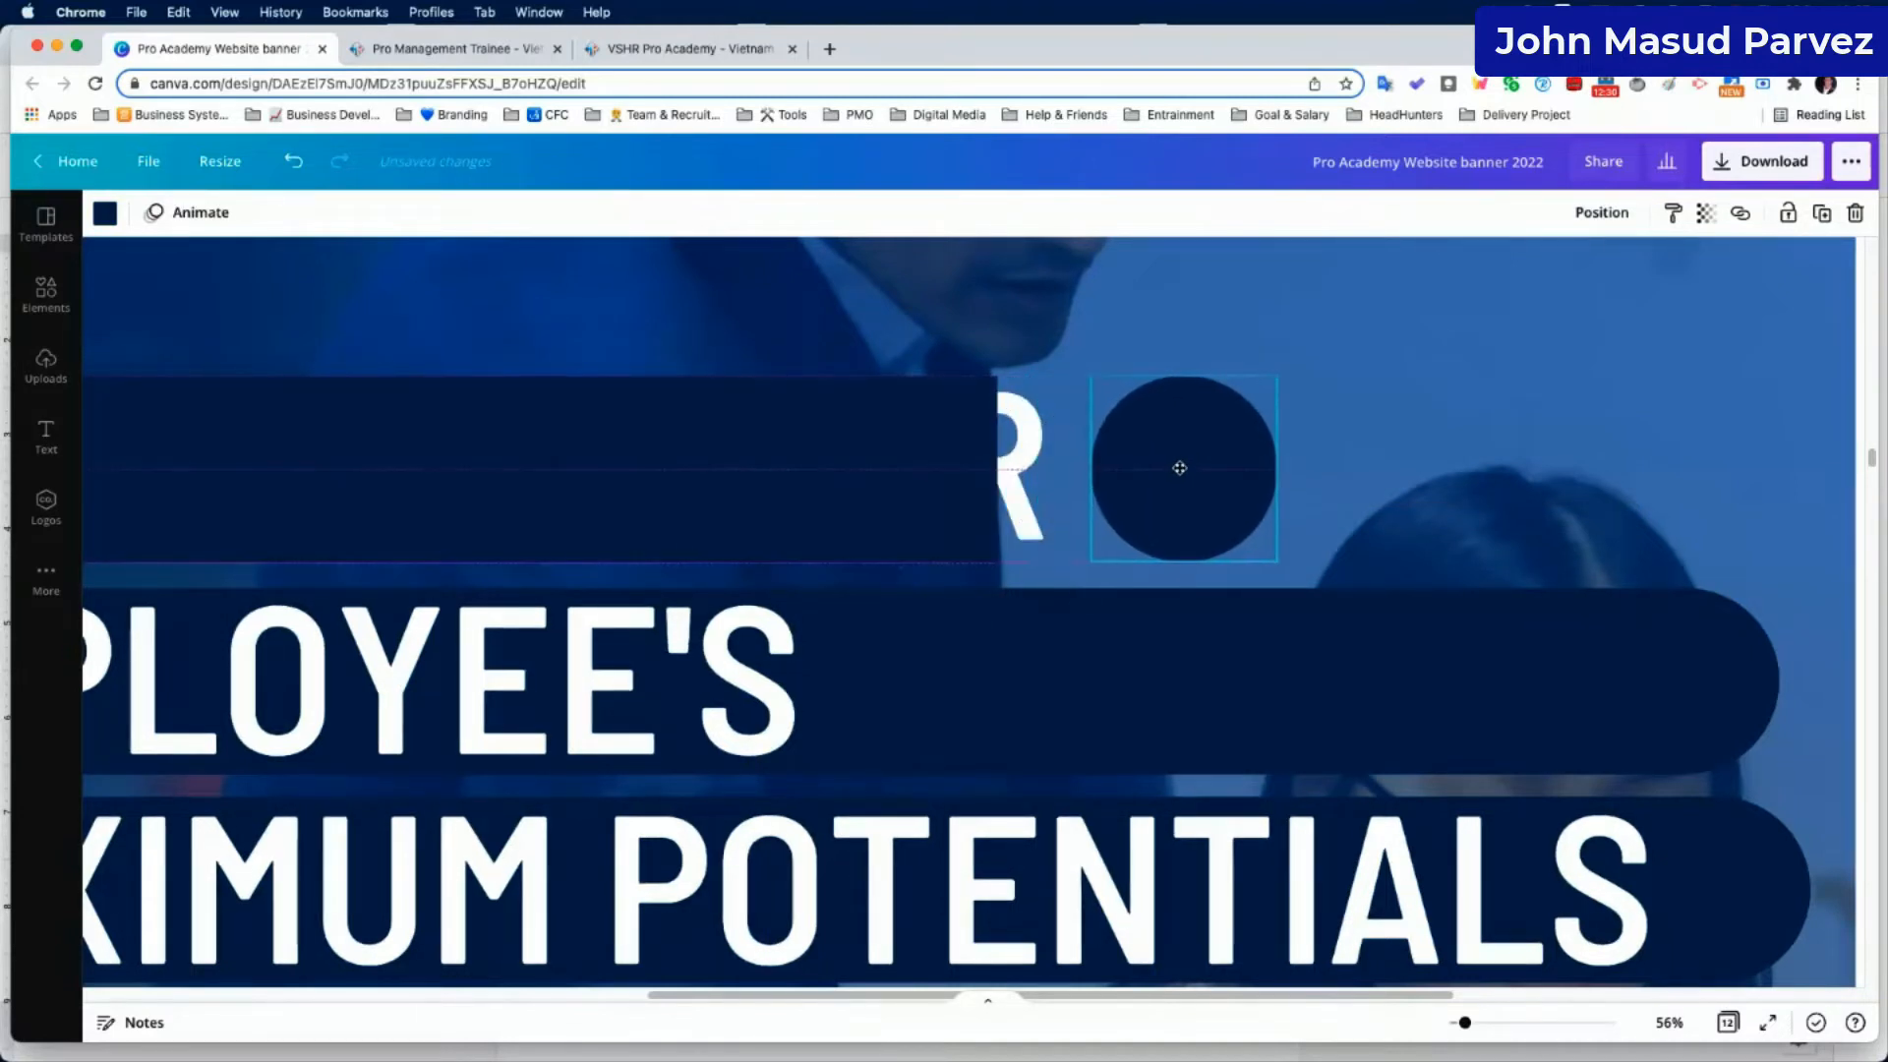
{"action": "left_click", "coordinate": [894, 475]}
{"action": "left_click_drag", "start_coordinate": [996, 467], "coordinate": [1058, 468]}
{"action": "left_click", "coordinate": [1206, 485]}
{"action": "left_click_drag", "start_coordinate": [1206, 485], "coordinate": [1084, 477]}
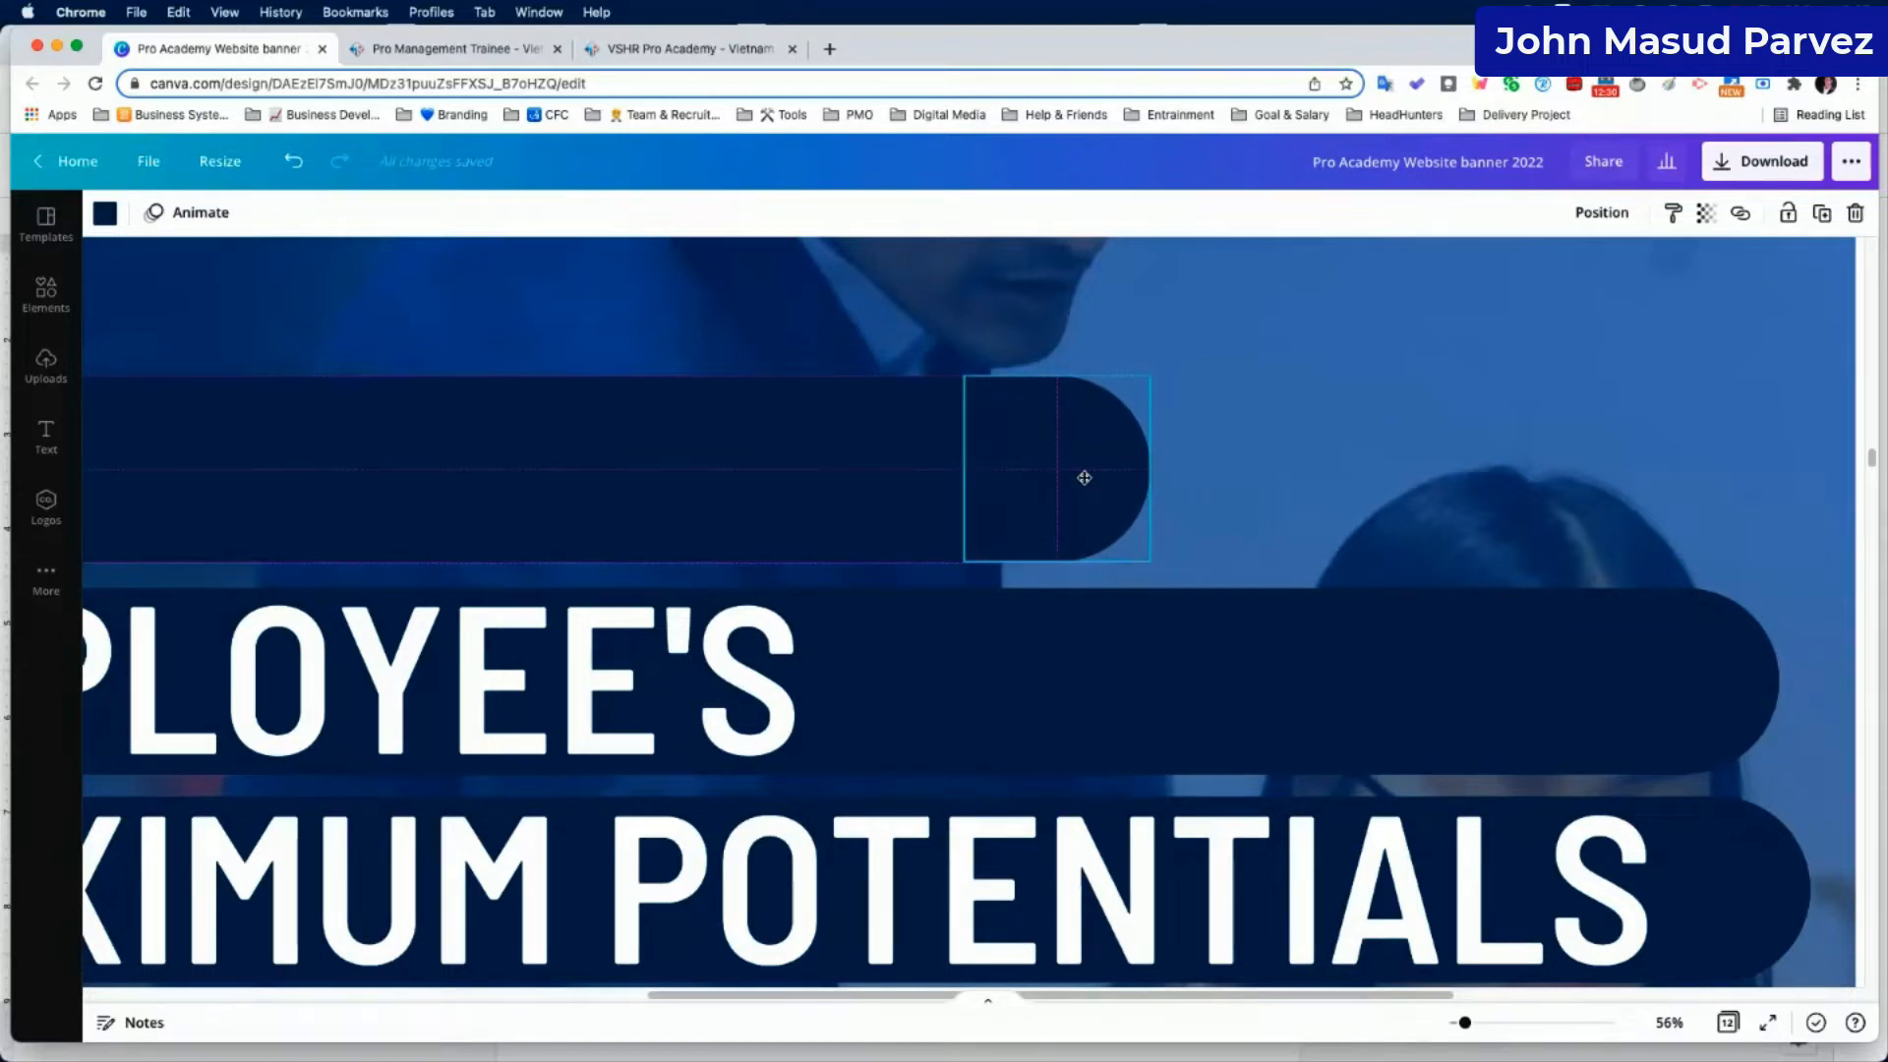
Group the first bar's rectangle and end circle and send the group backward behind the "UNLEESH YOUR" text.
{"action": "left_click", "coordinate": [1217, 461]}
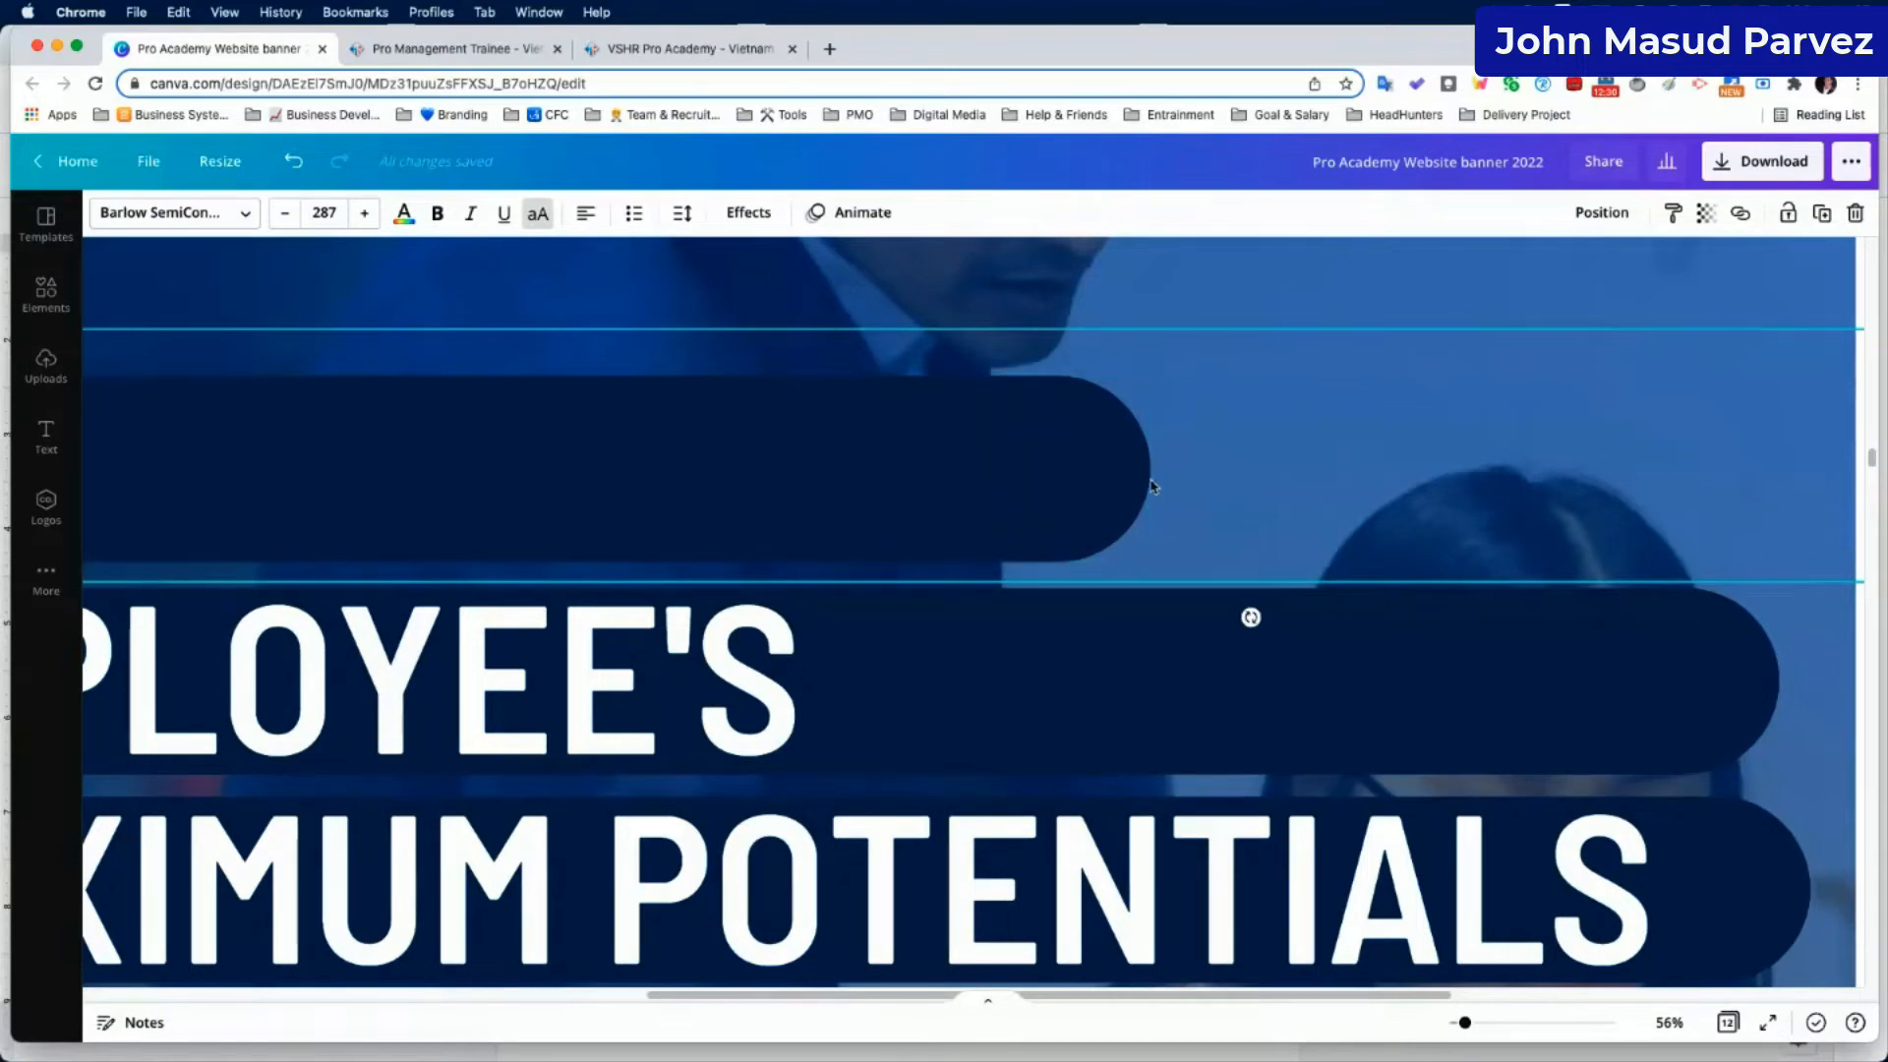
{"action": "left_click", "coordinate": [1045, 473]}
{"action": "left_click", "coordinate": [1105, 476], "text": "shift"}
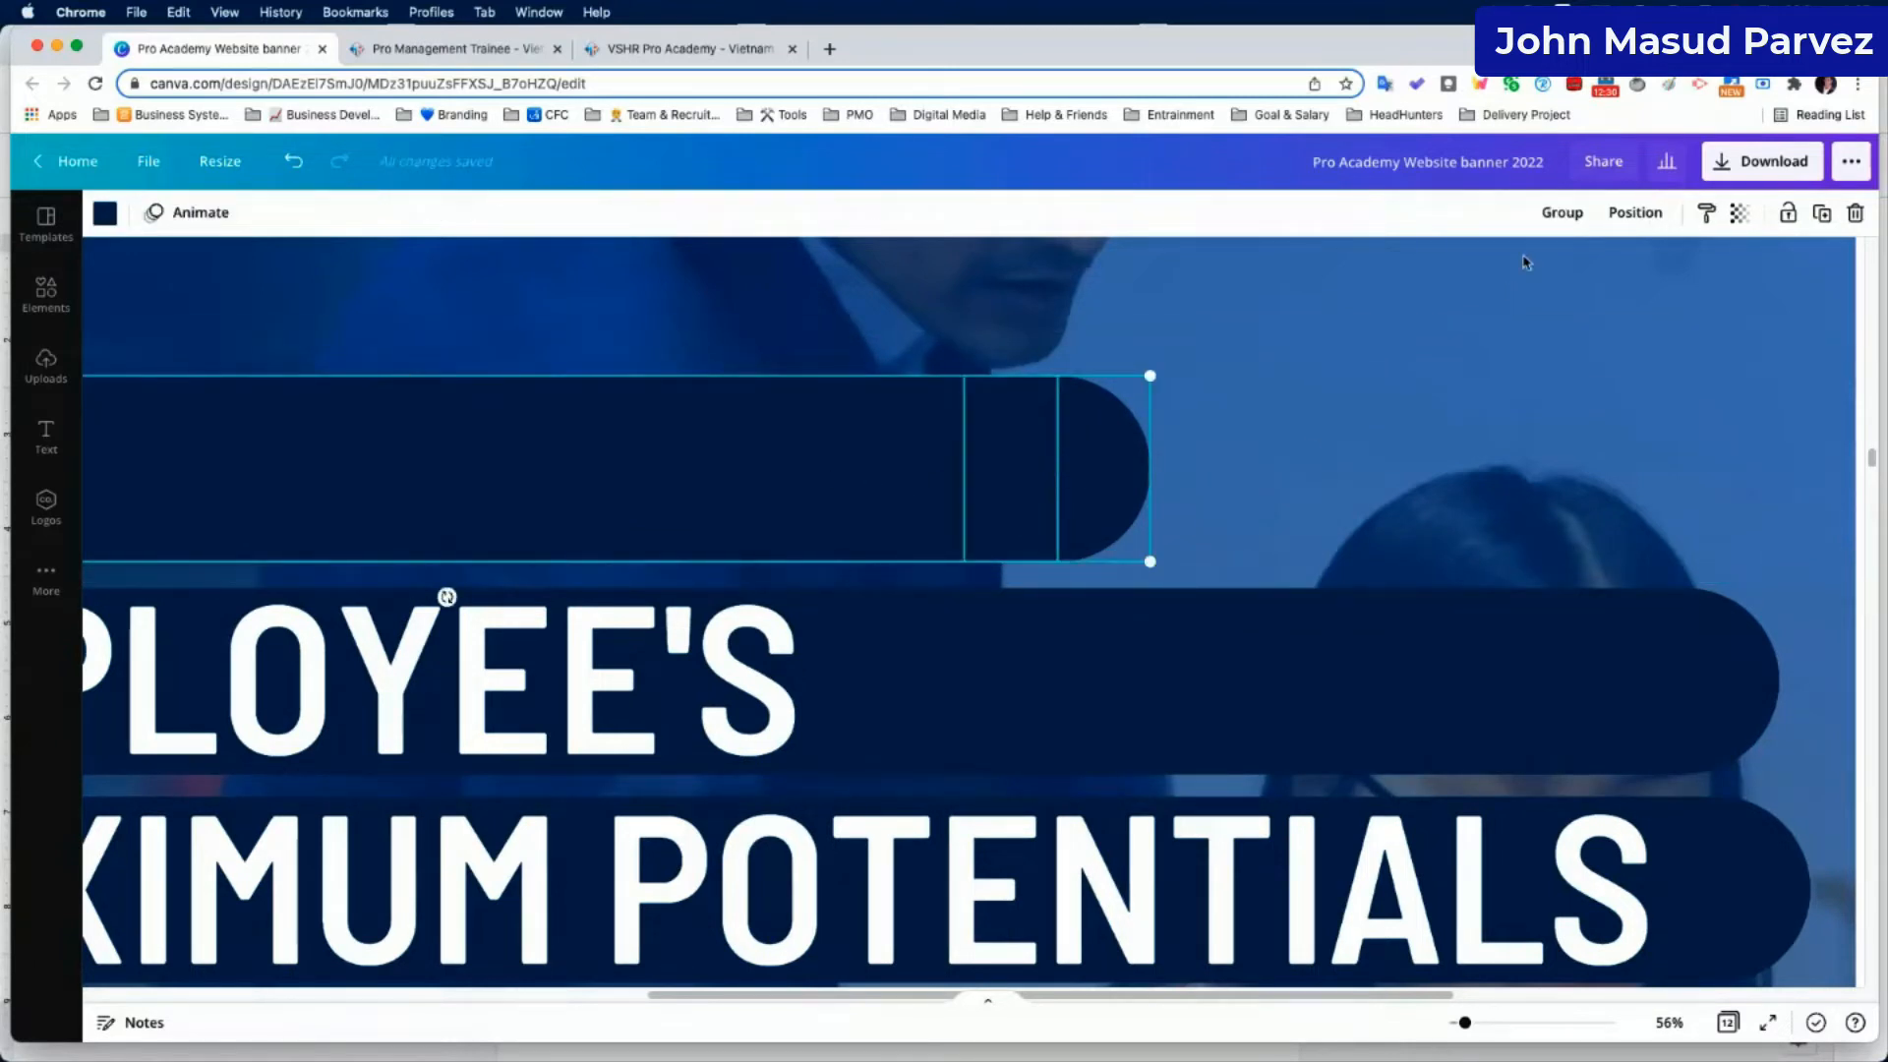
{"action": "left_click", "coordinate": [1561, 212]}
{"action": "left_click", "coordinate": [1609, 214]}
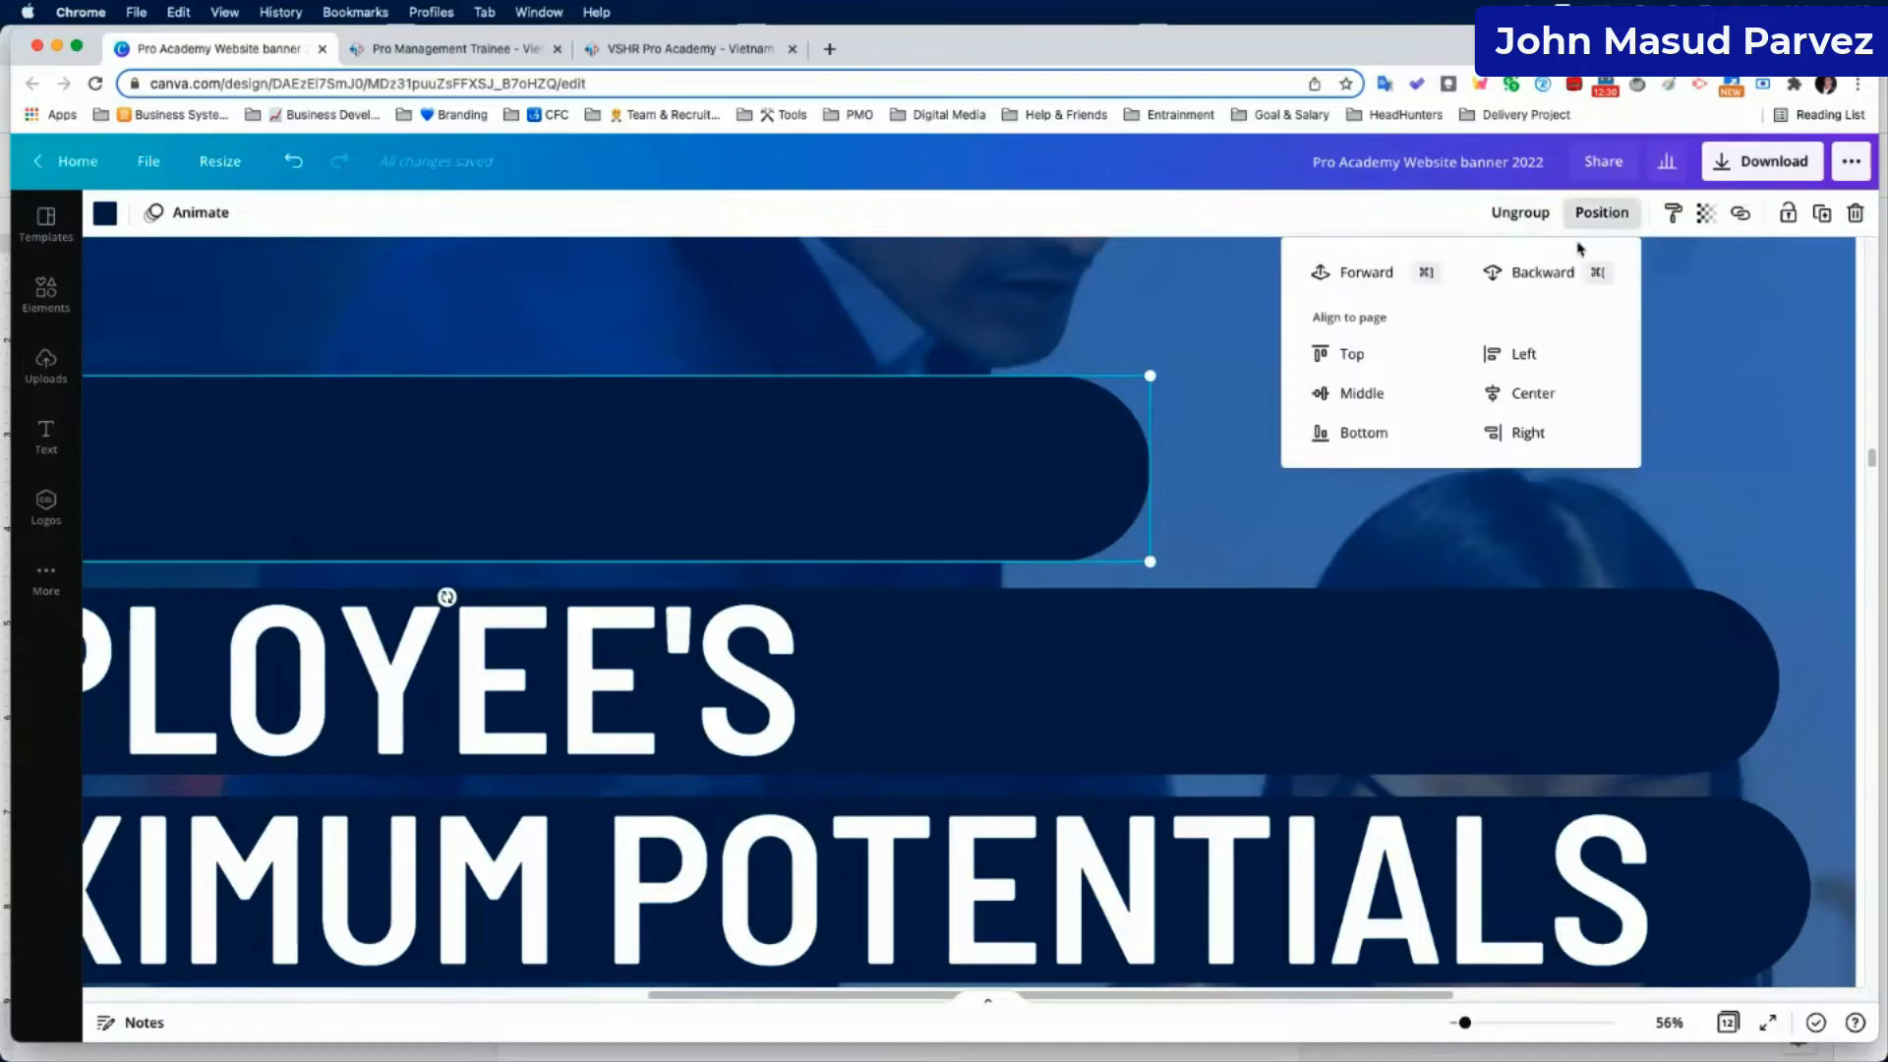
{"action": "left_click", "coordinate": [1549, 273]}
{"action": "left_click", "coordinate": [1154, 316]}
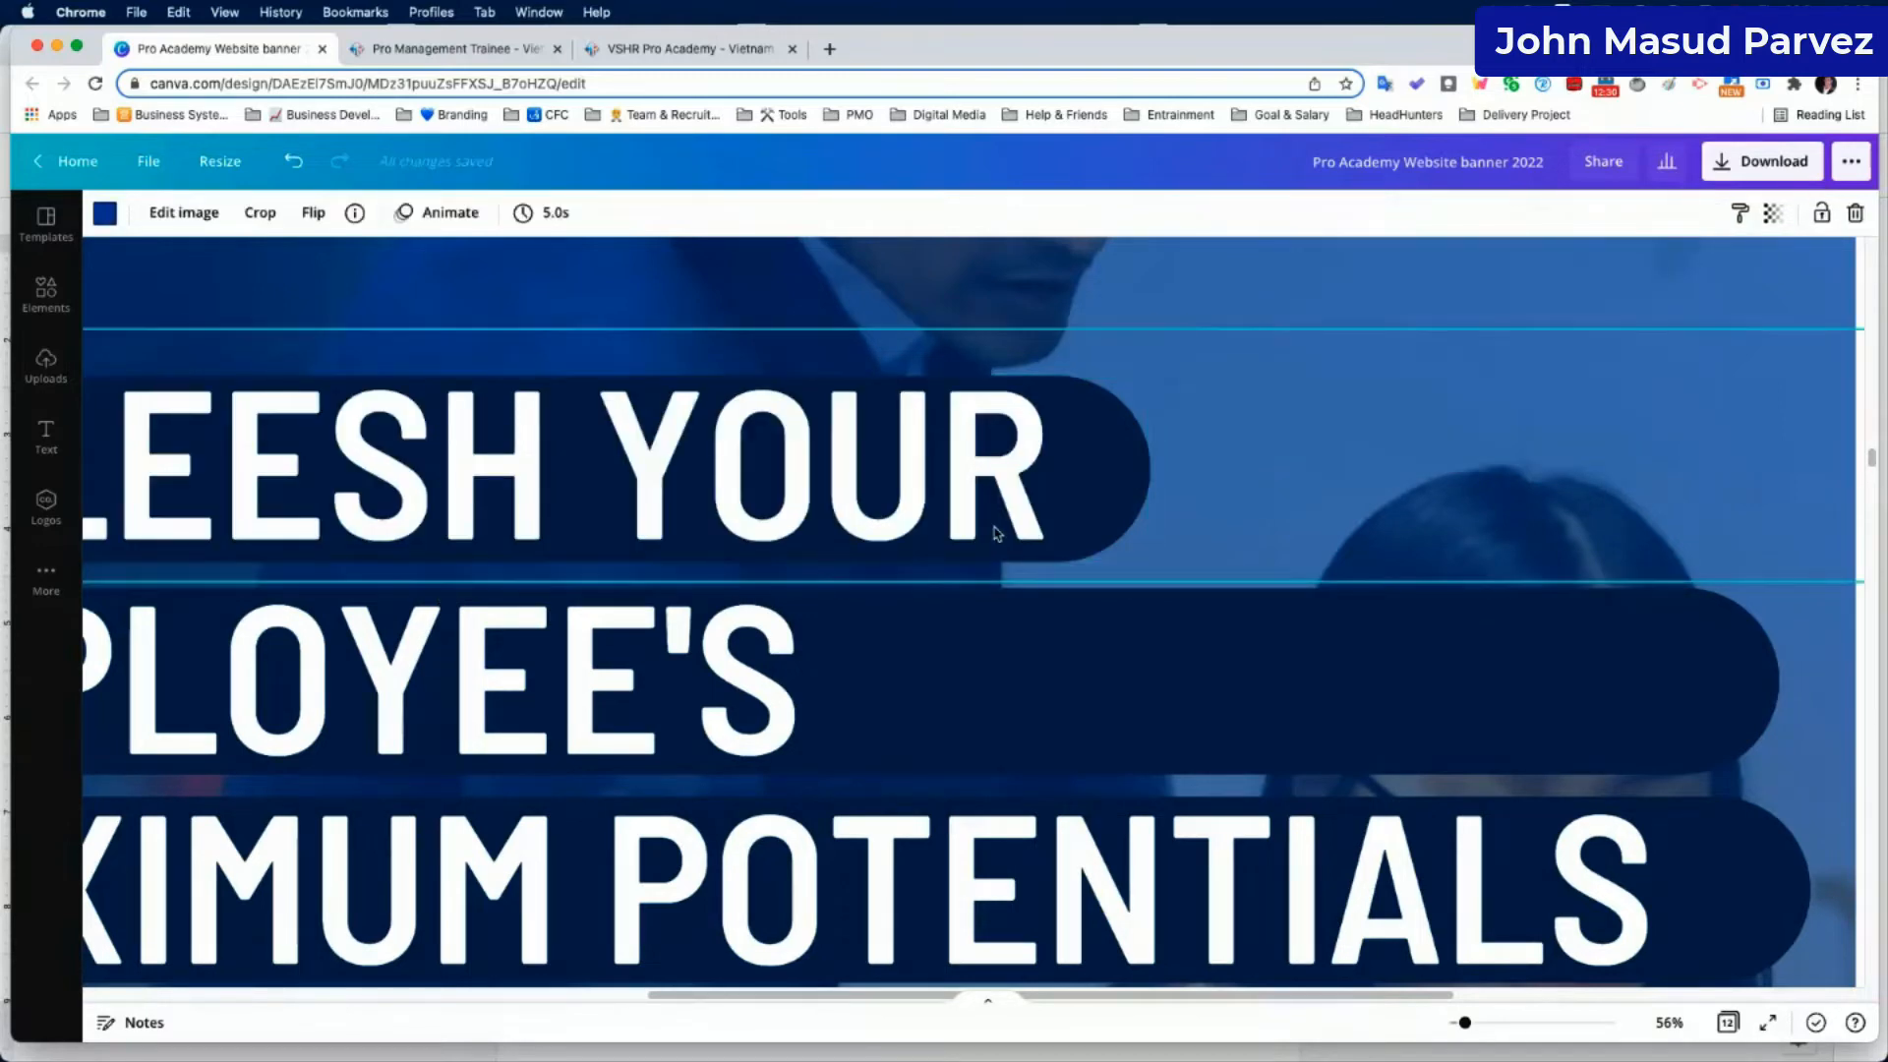
Send the "EMPLOYEE'S" text backward behind its dark bar.
{"action": "scroll", "coordinate": [996, 534], "scroll_direction": "left", "scroll_amount": 5}
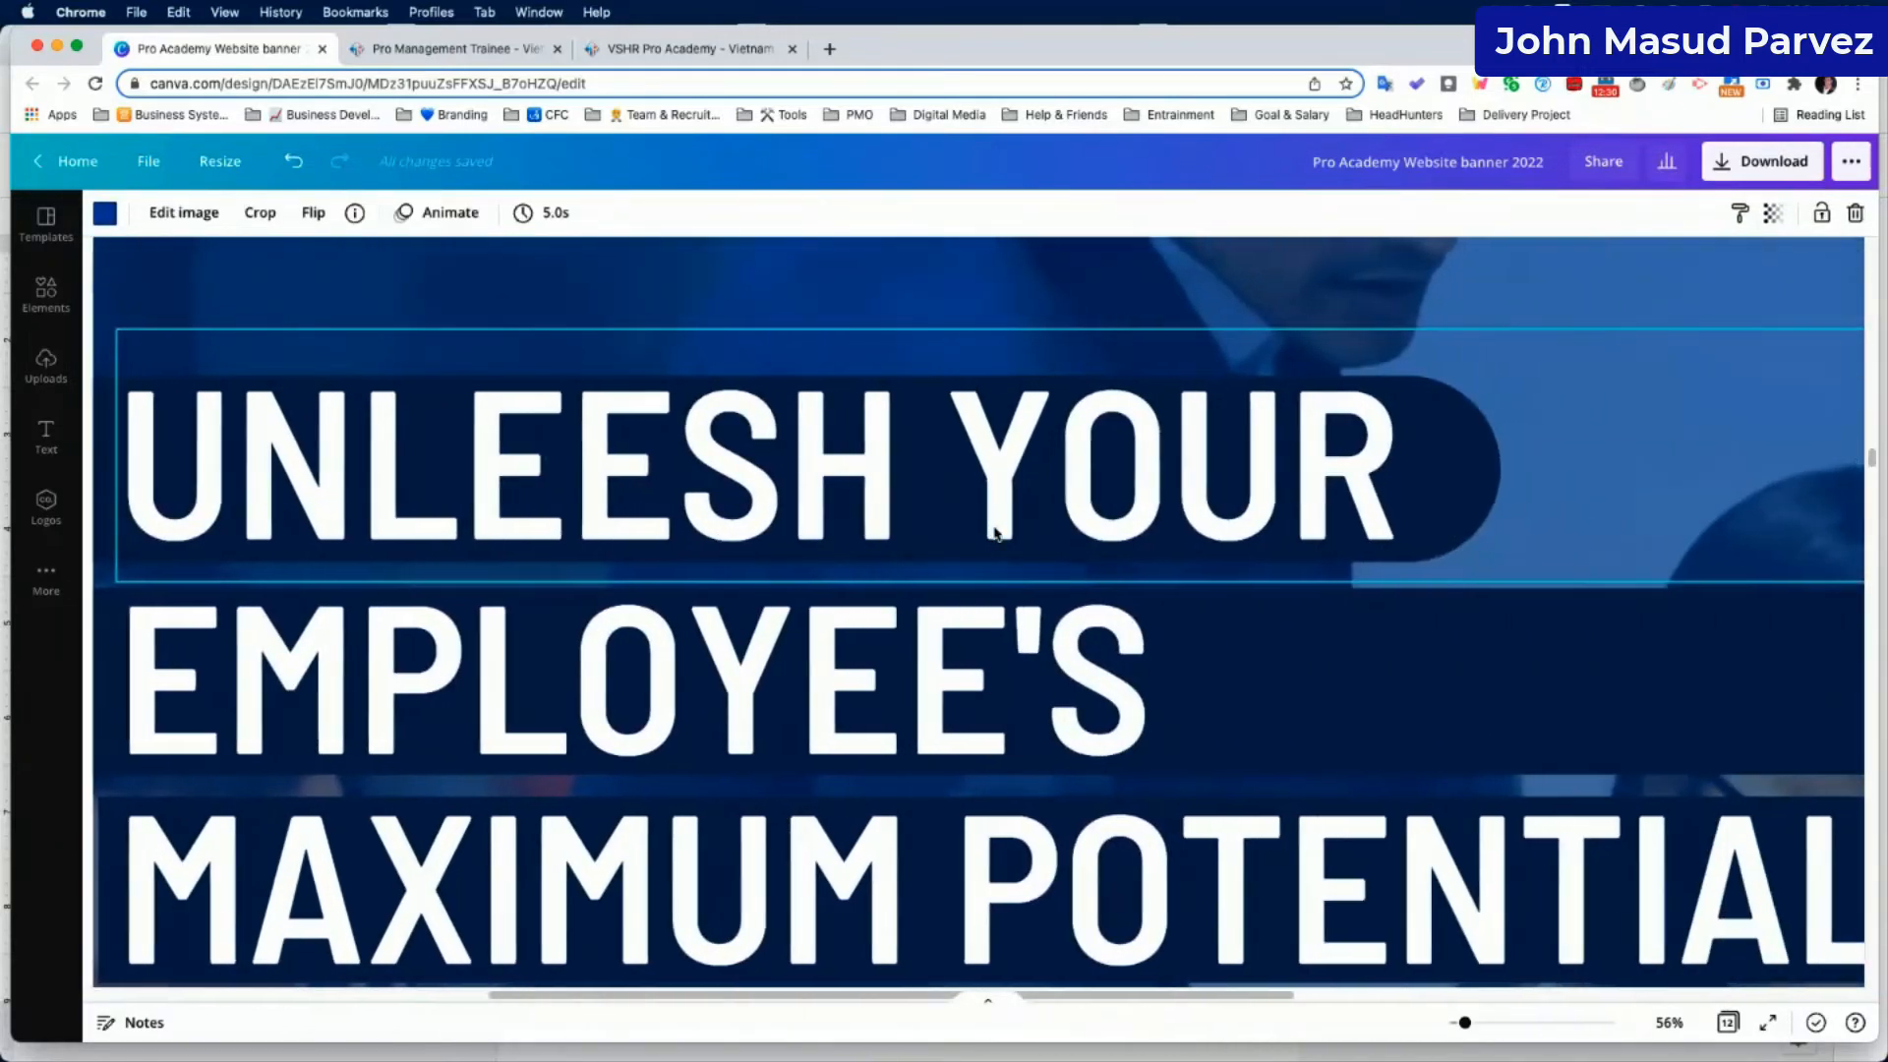
{"action": "scroll", "coordinate": [996, 534], "scroll_direction": "right", "scroll_amount": 5}
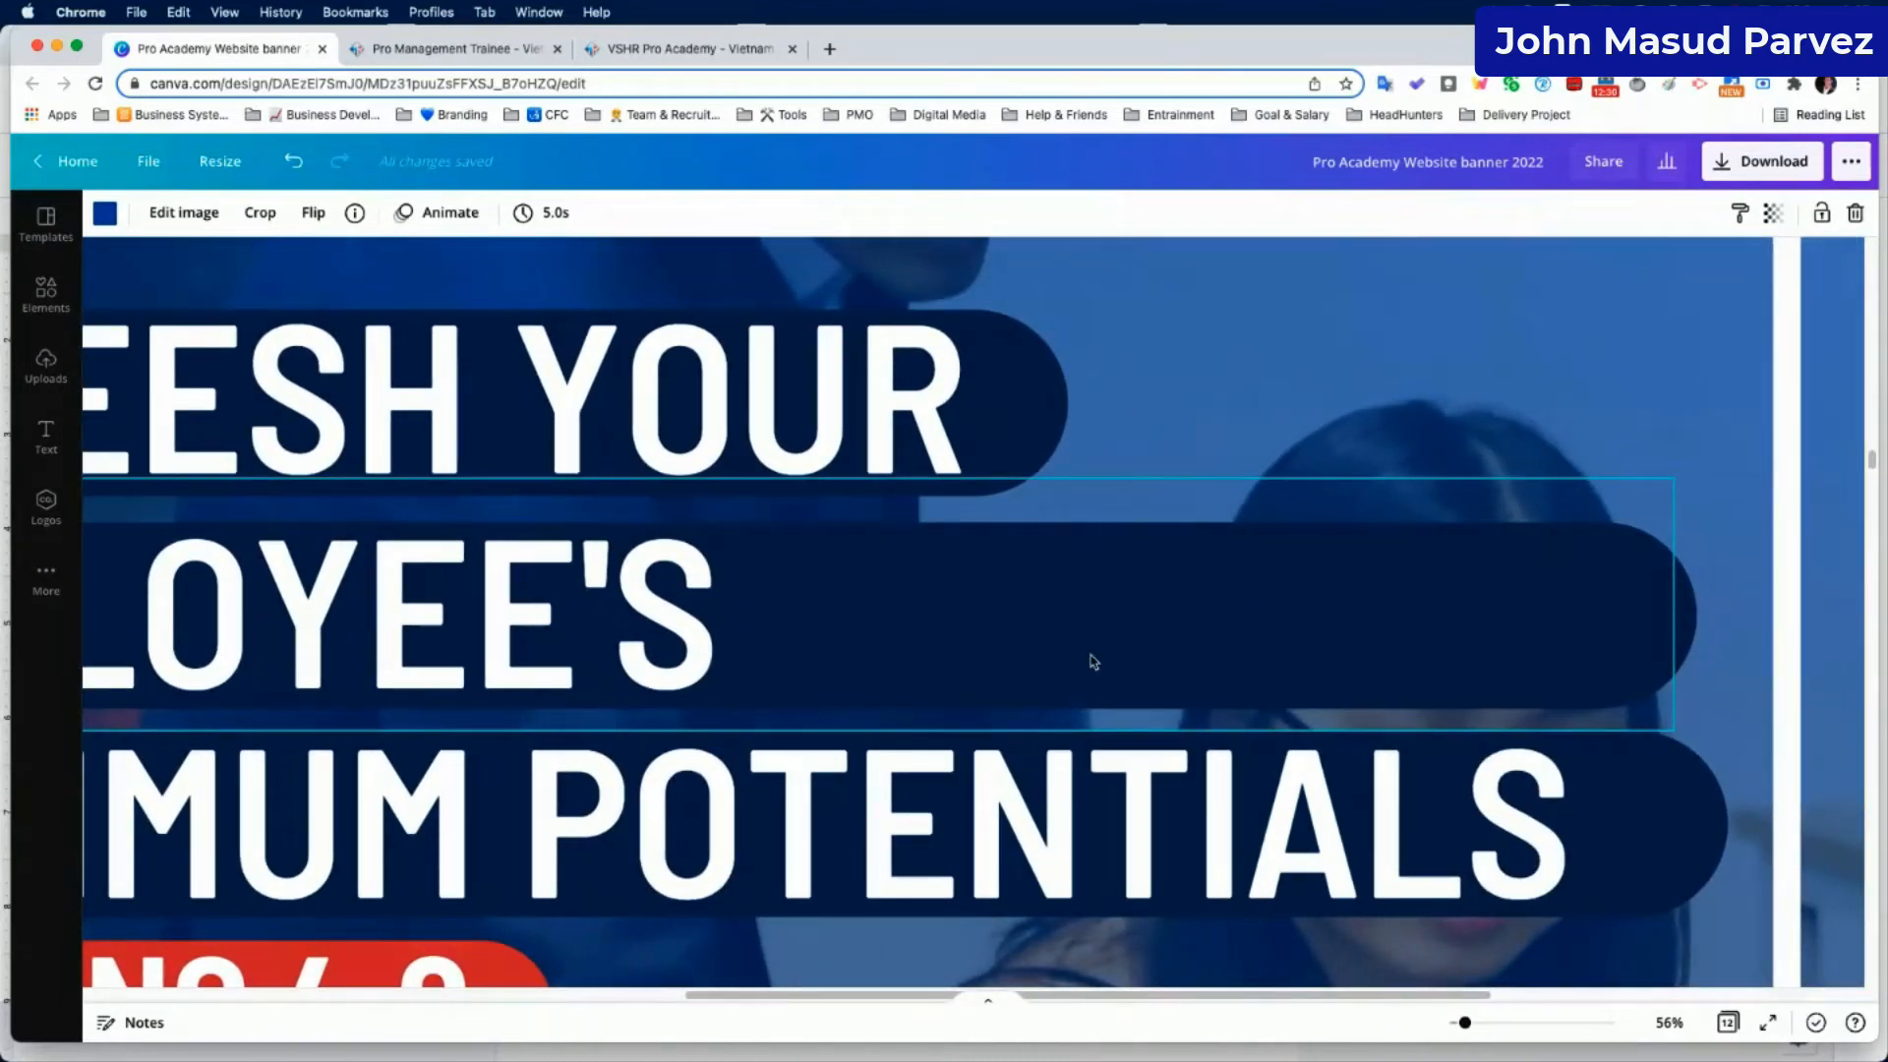
{"action": "left_click", "coordinate": [1167, 547]}
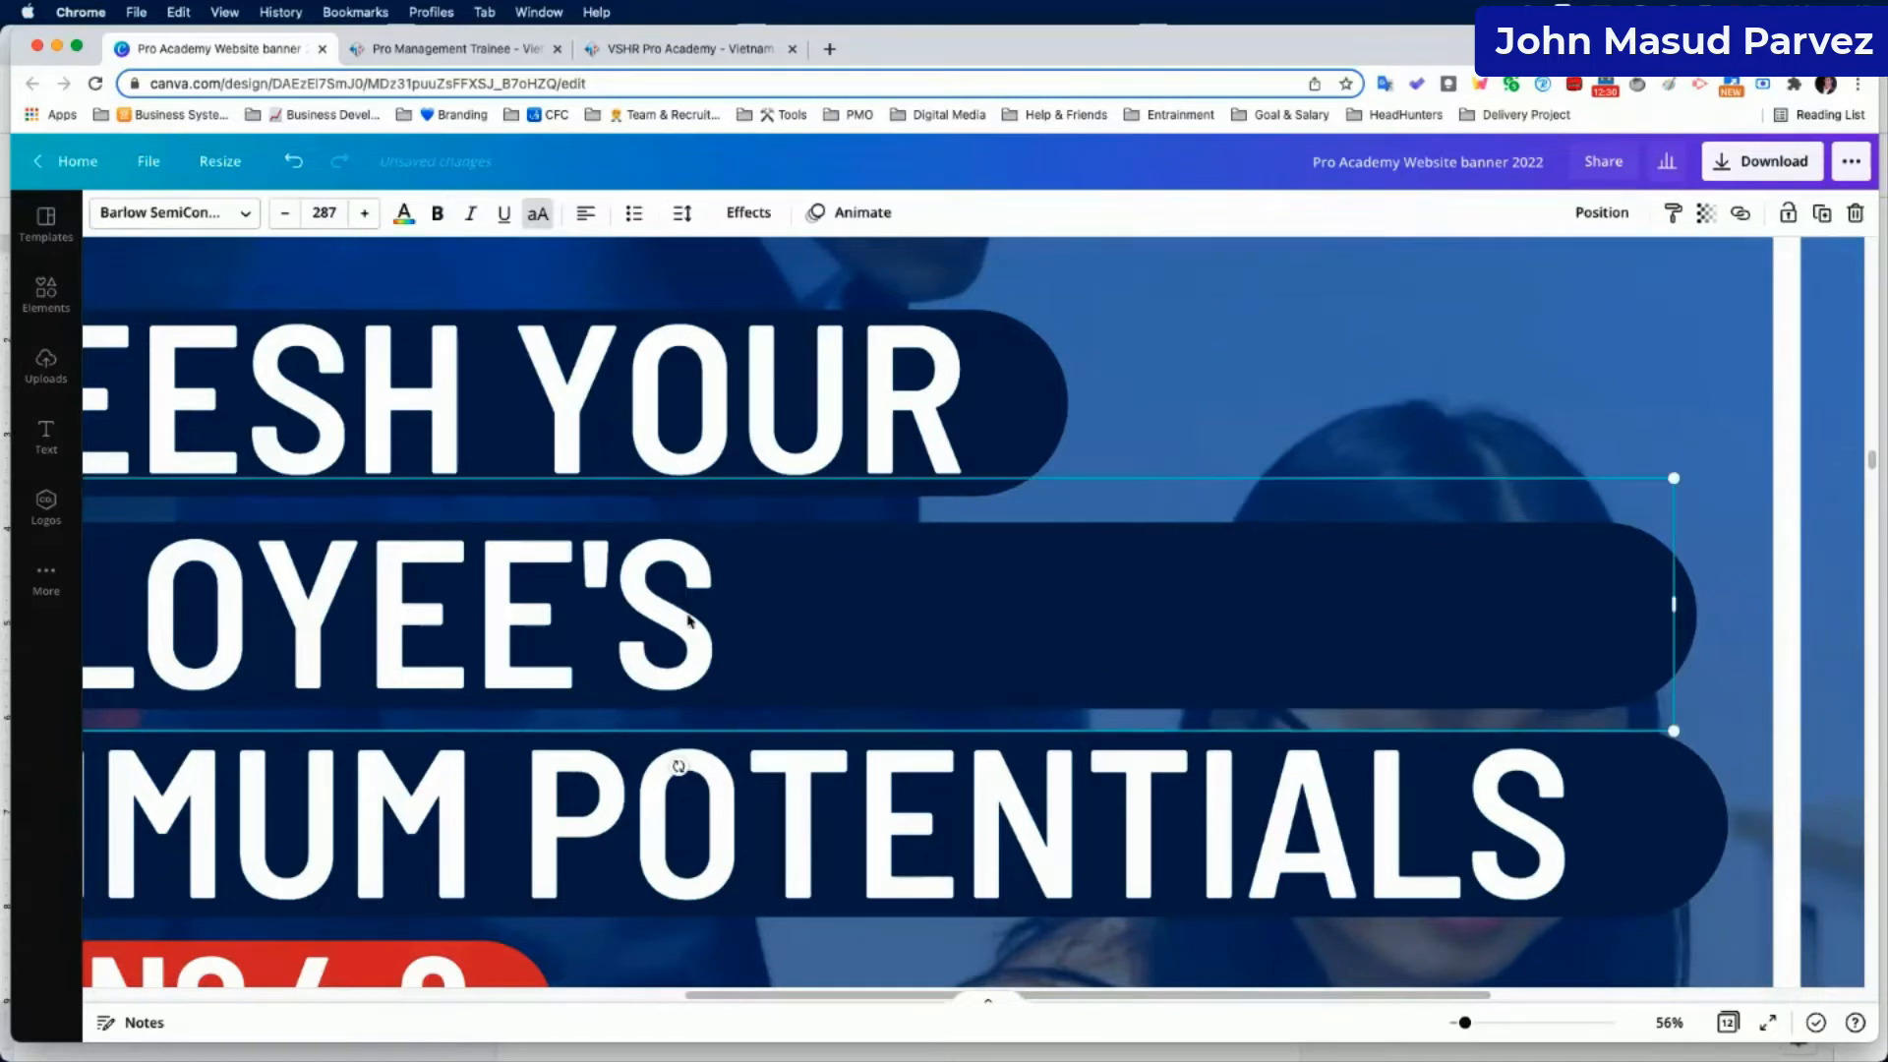
{"action": "left_click", "coordinate": [1602, 212]}
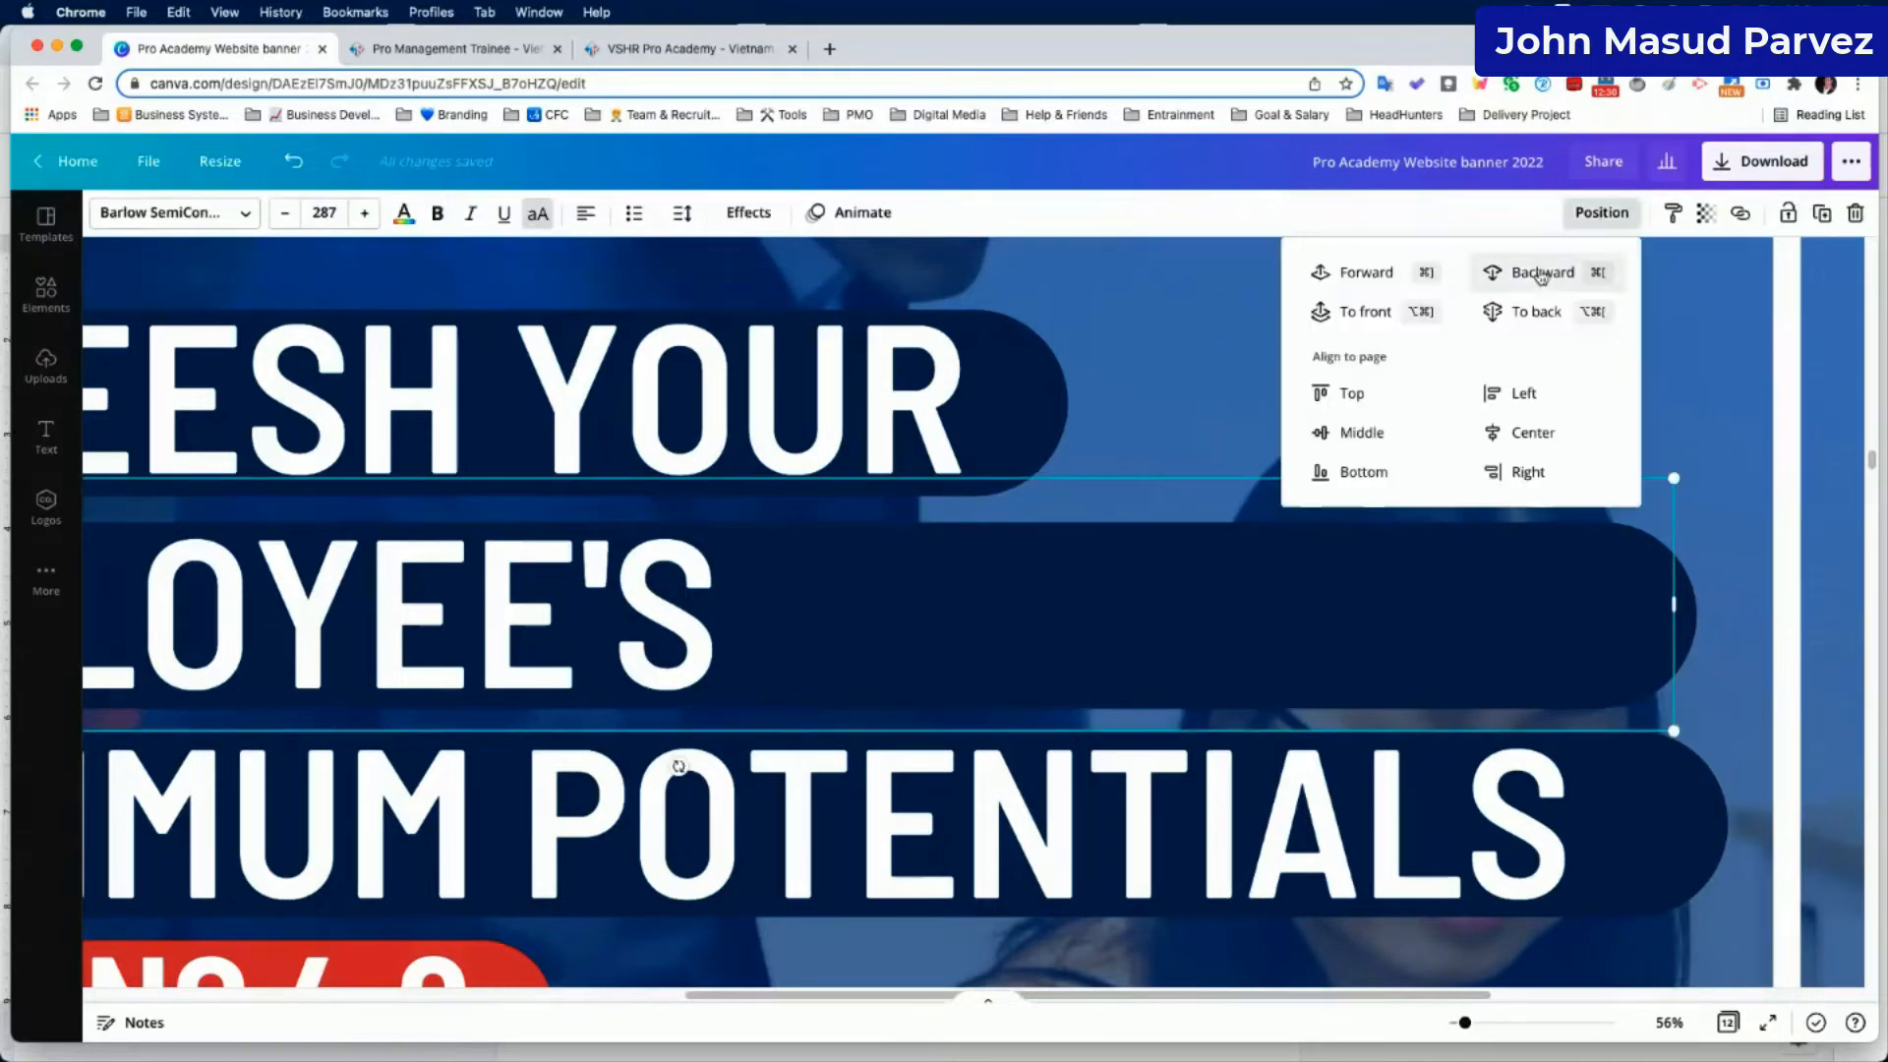
{"action": "left_click", "coordinate": [1541, 273]}
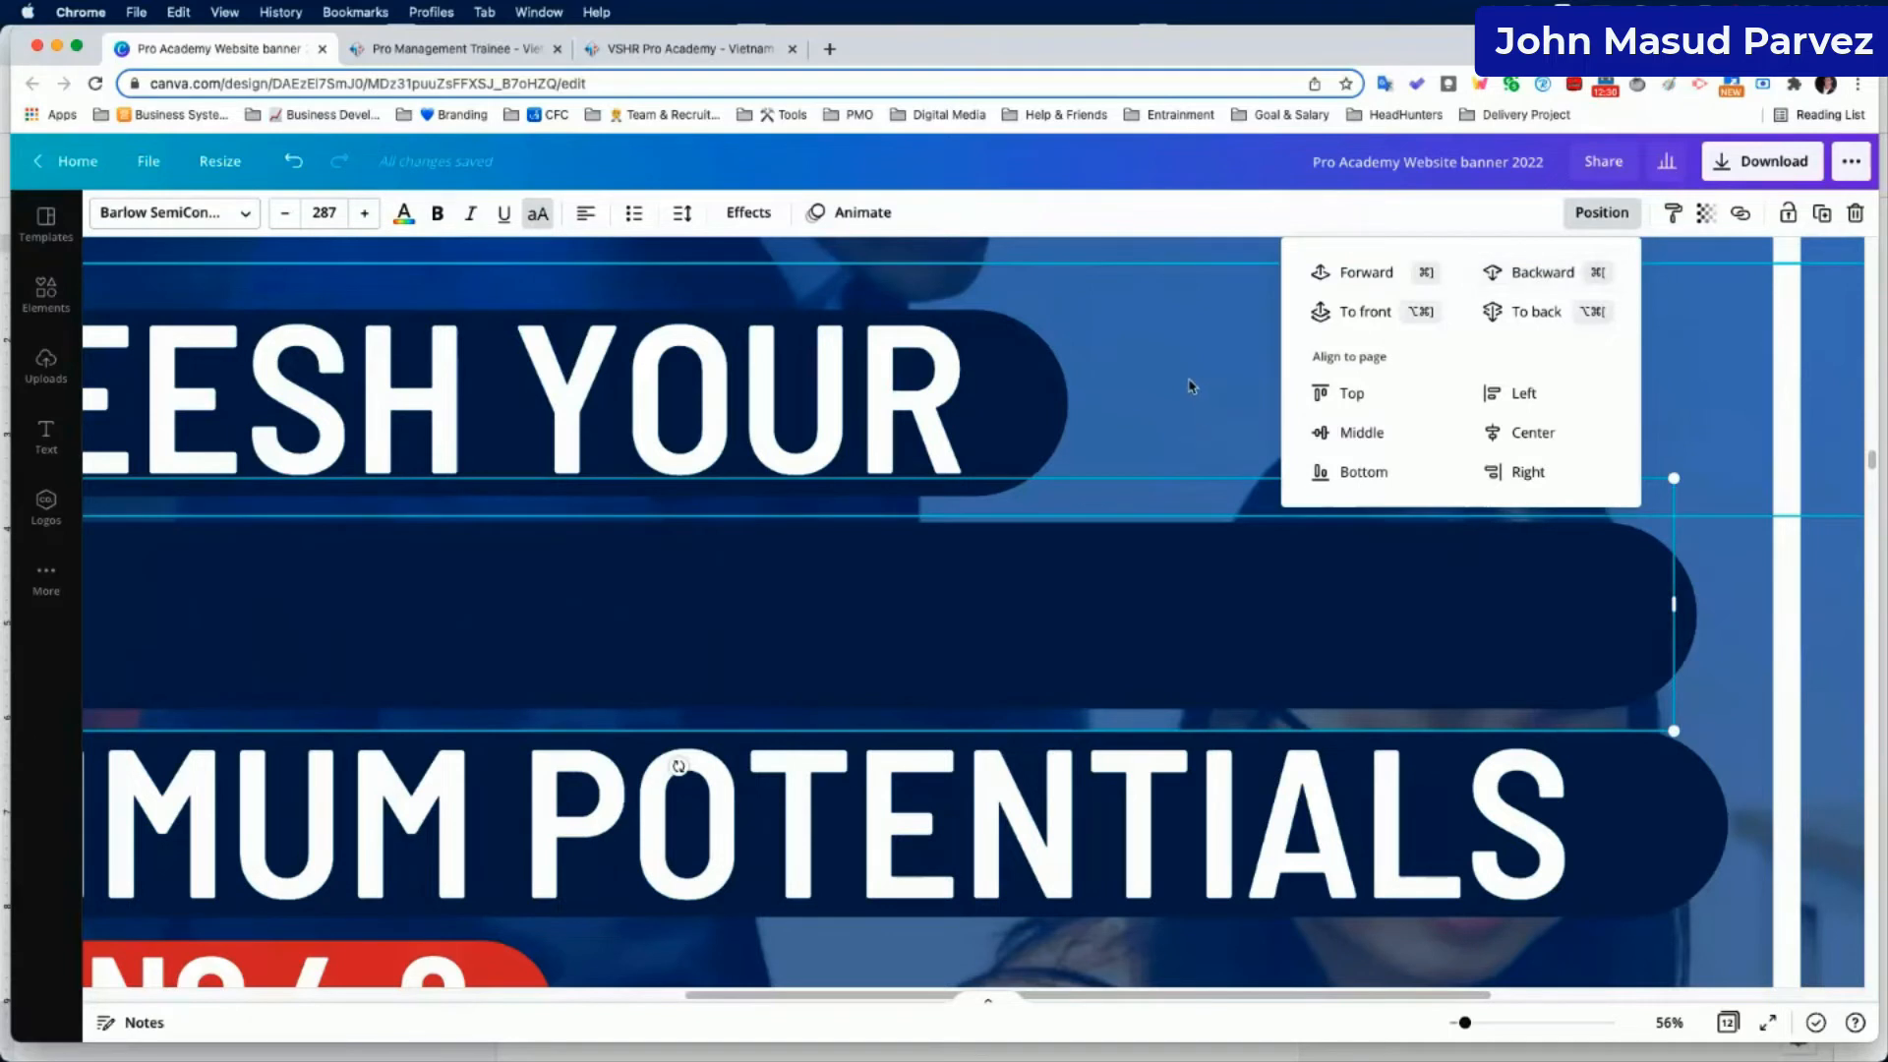
Ungroup the second dark bar and shorten its rectangle from the right to end just past the last letter of "EMPLOYEE'S".
{"action": "left_click", "coordinate": [1176, 641]}
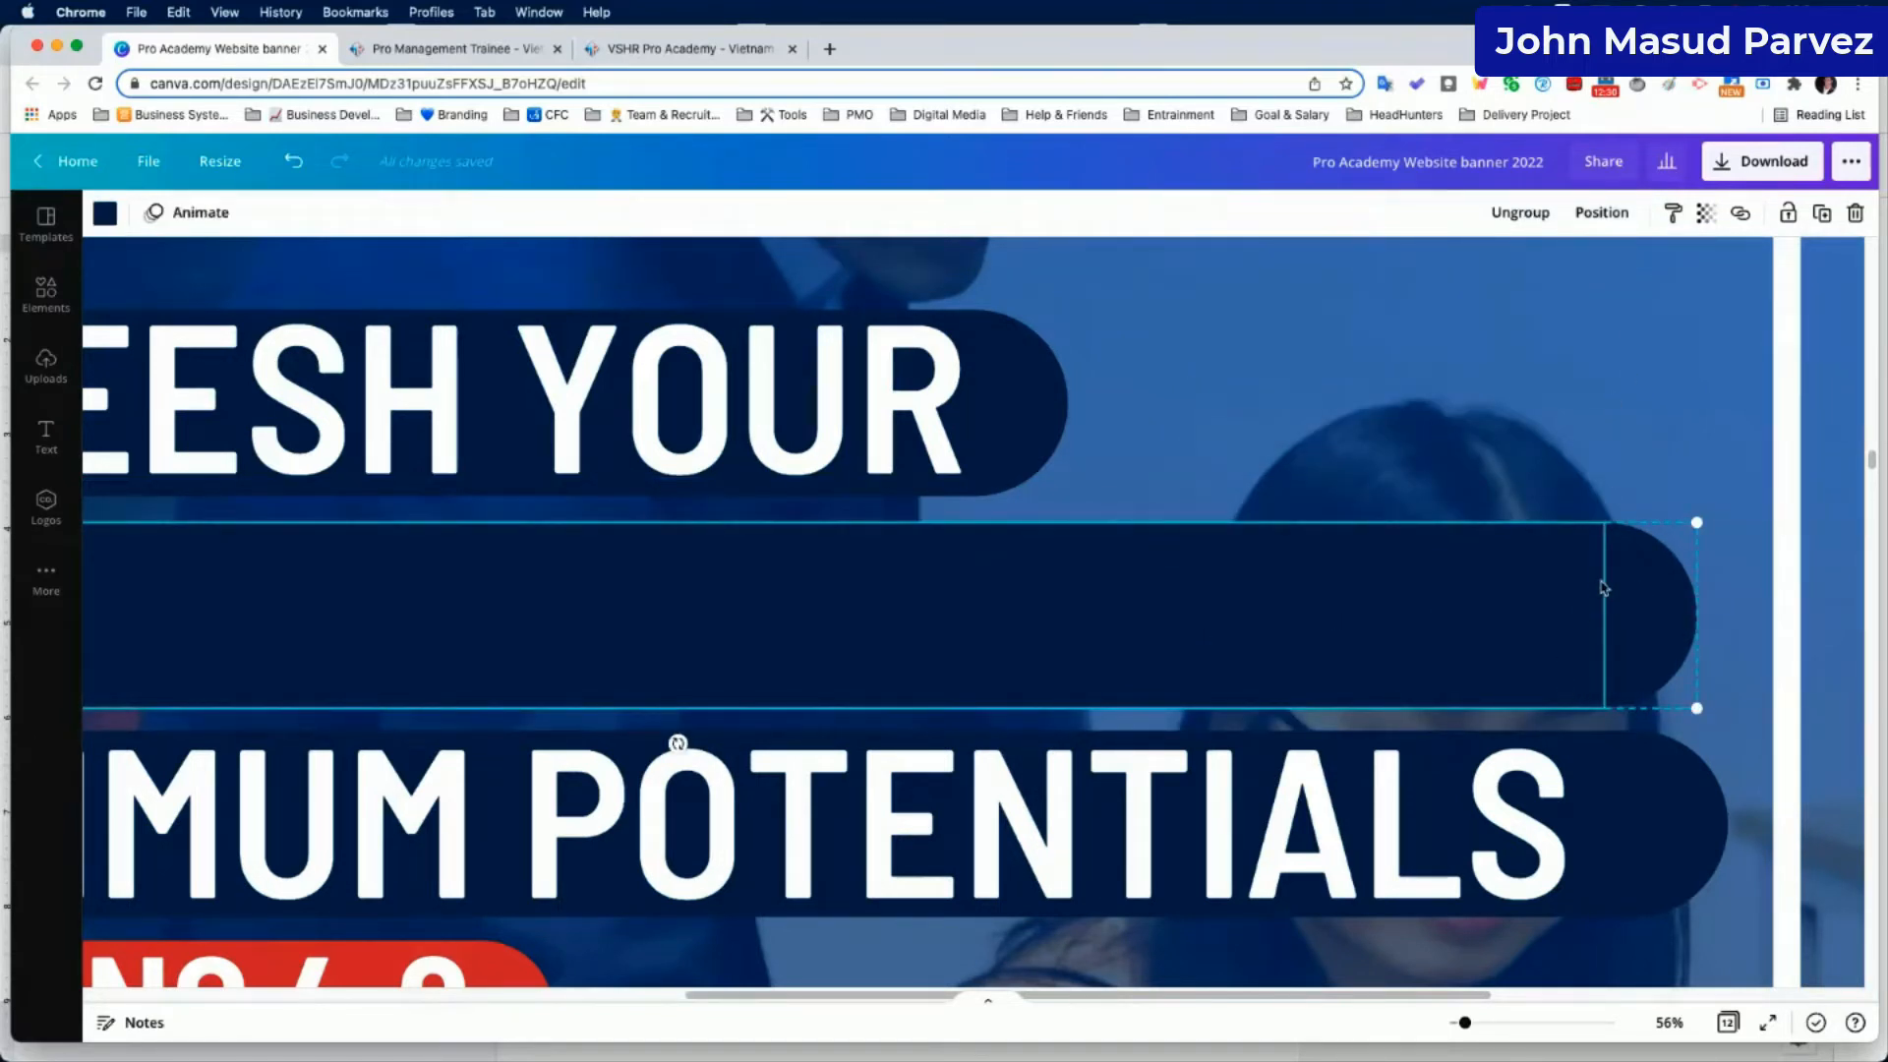
{"action": "left_click", "coordinate": [1519, 211]}
{"action": "left_click", "coordinate": [1493, 435]}
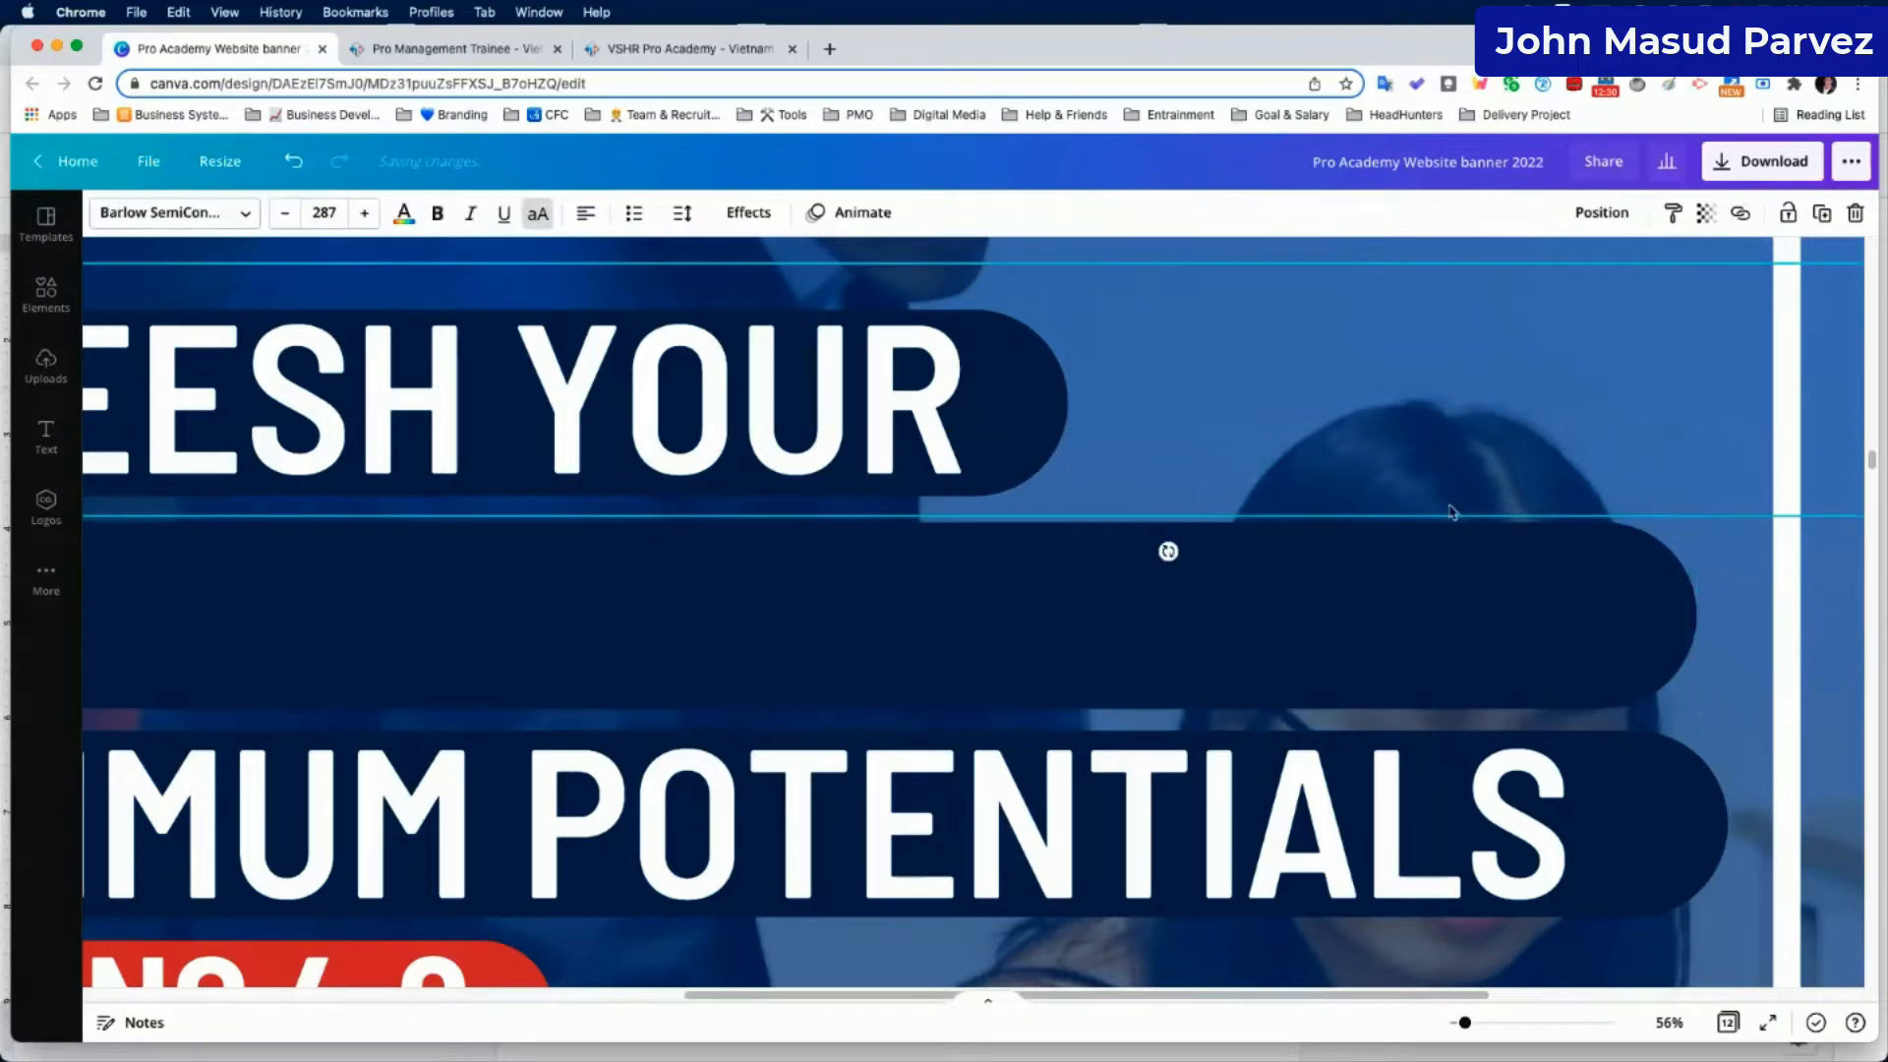
{"action": "left_click", "coordinate": [1426, 619]}
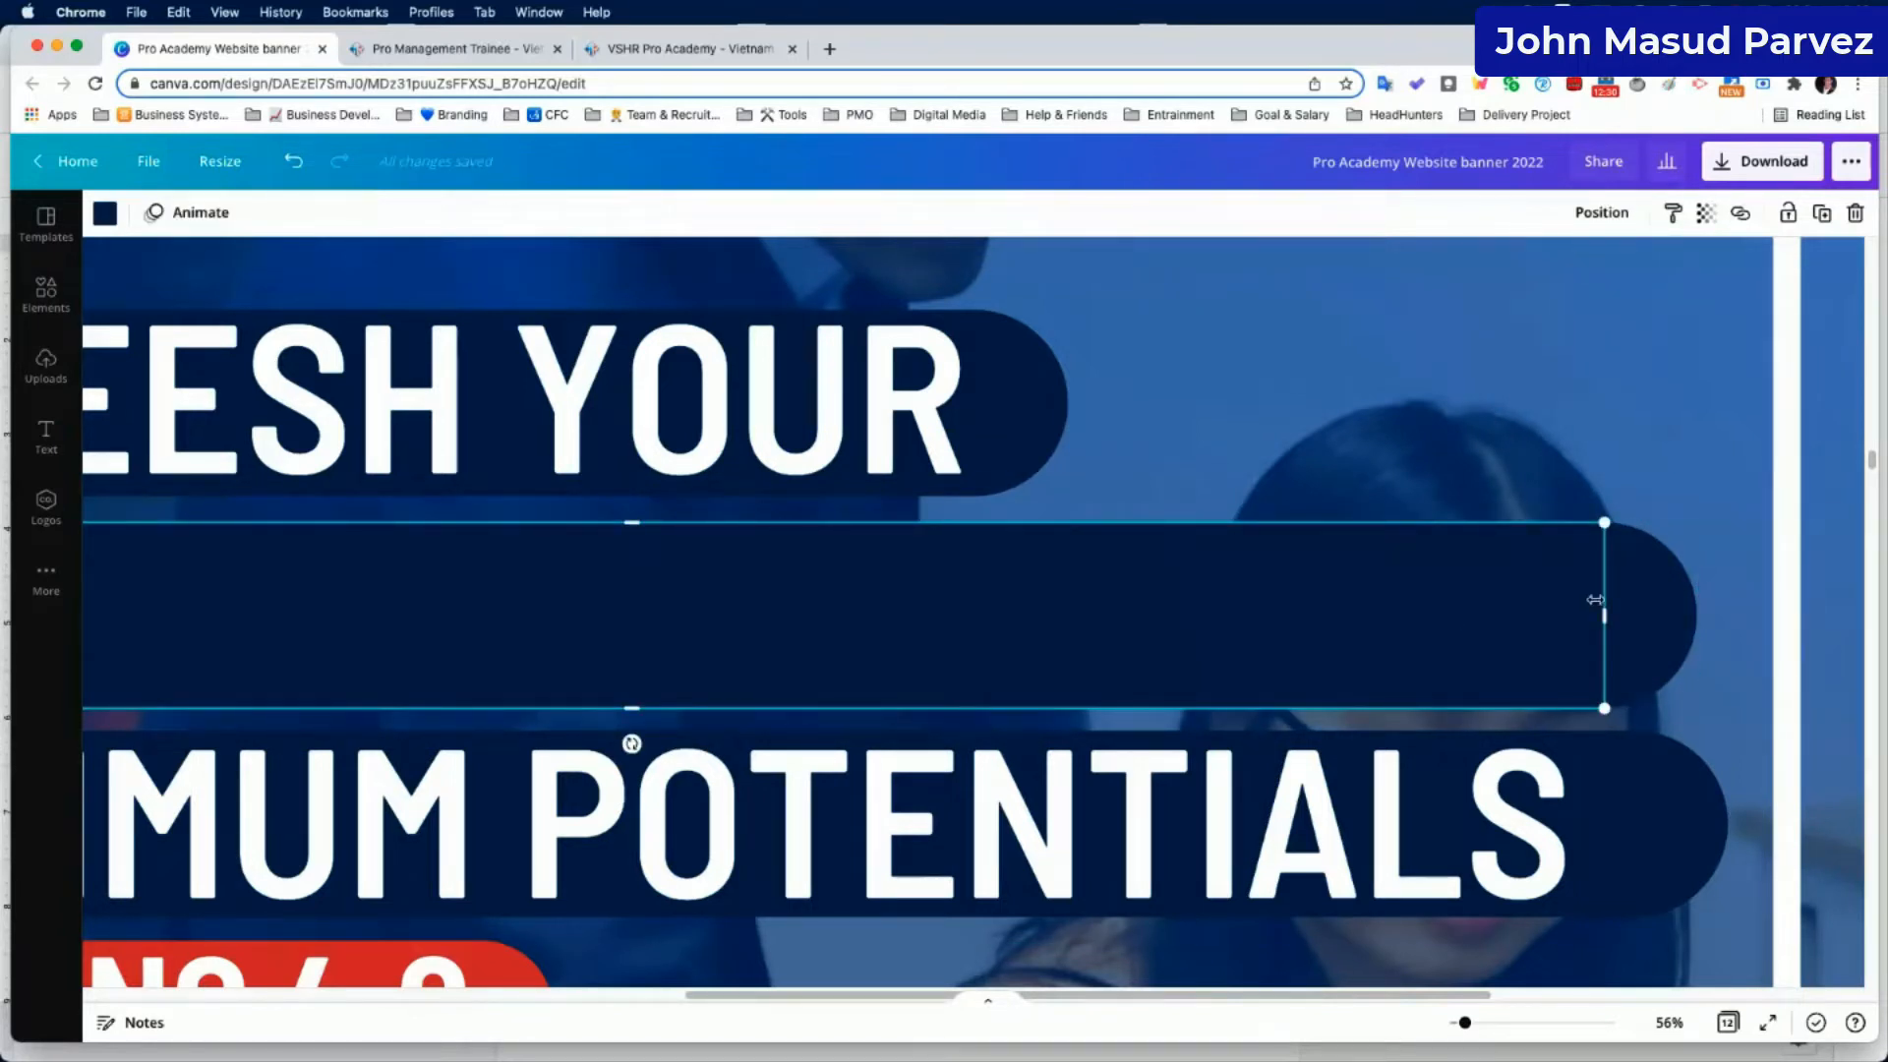
{"action": "left_click_drag", "start_coordinate": [1605, 618], "coordinate": [724, 608]}
{"action": "left_click", "coordinate": [1590, 224]}
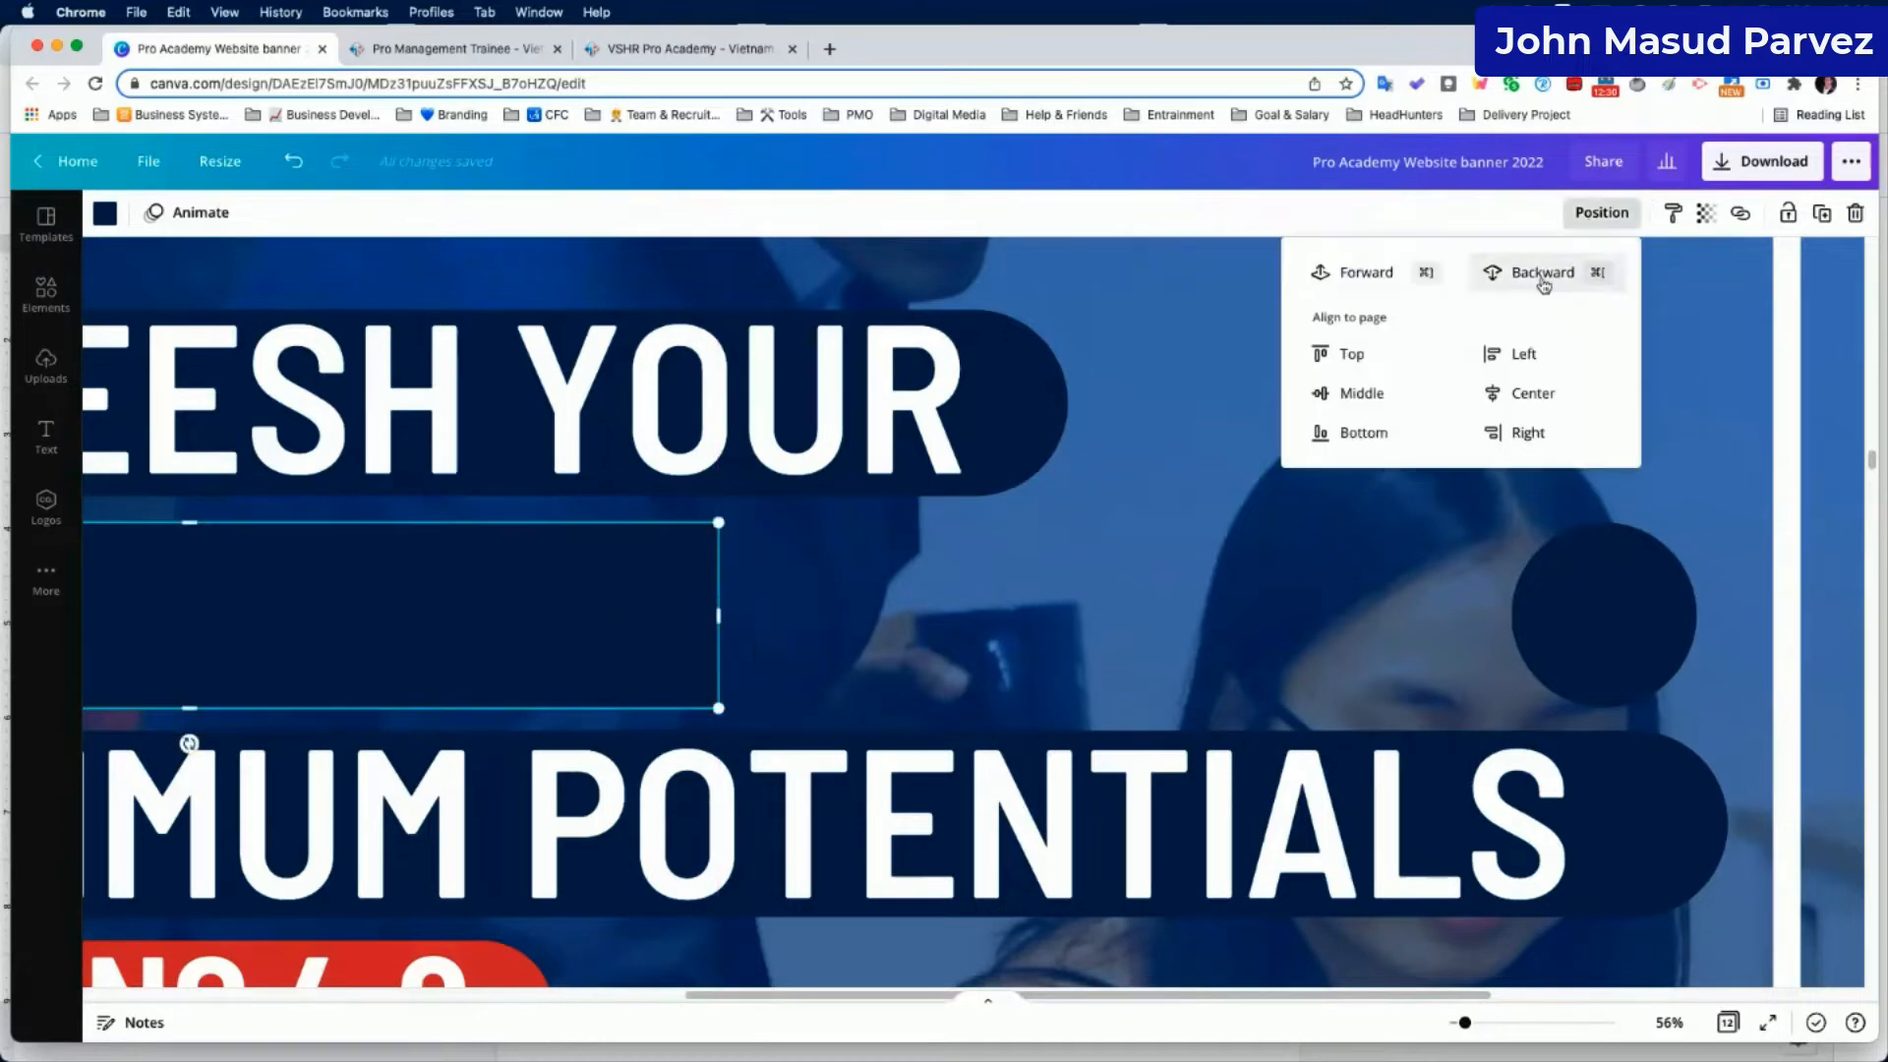
{"action": "left_click", "coordinate": [1542, 276]}
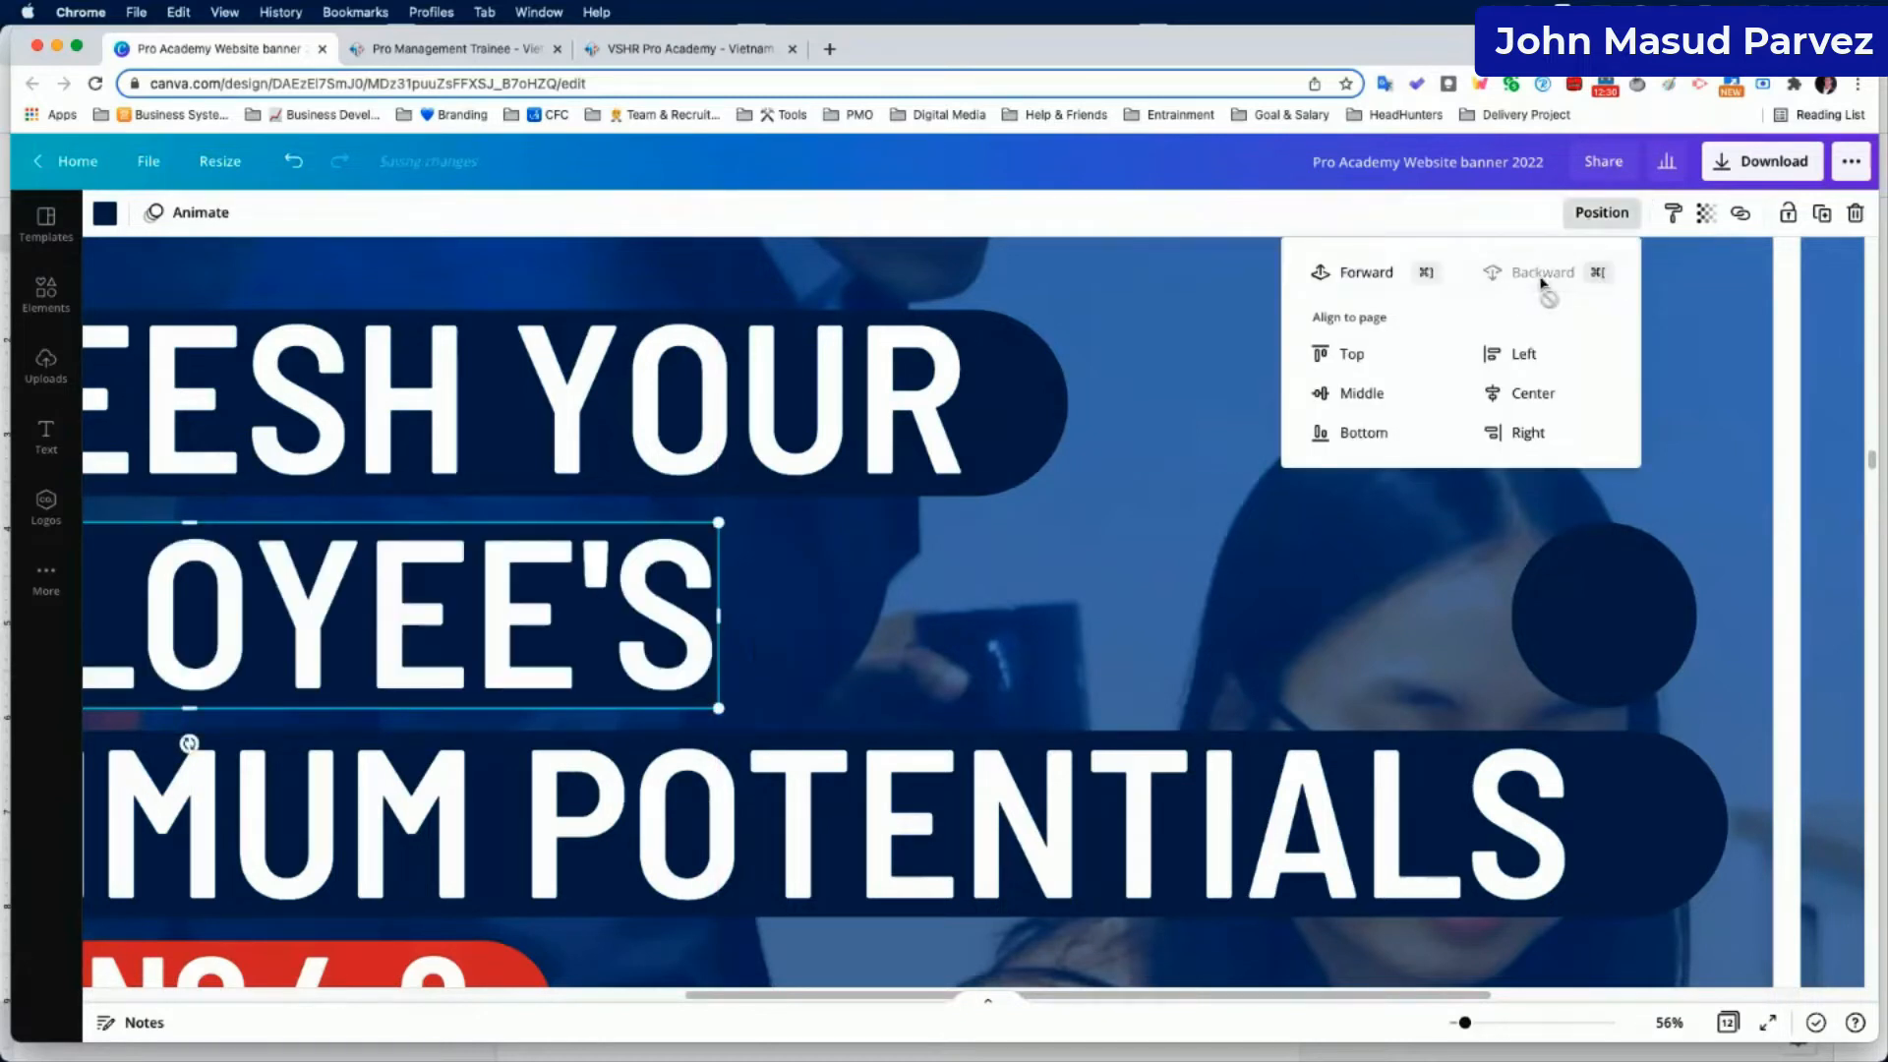
{"action": "left_click", "coordinate": [1366, 276]}
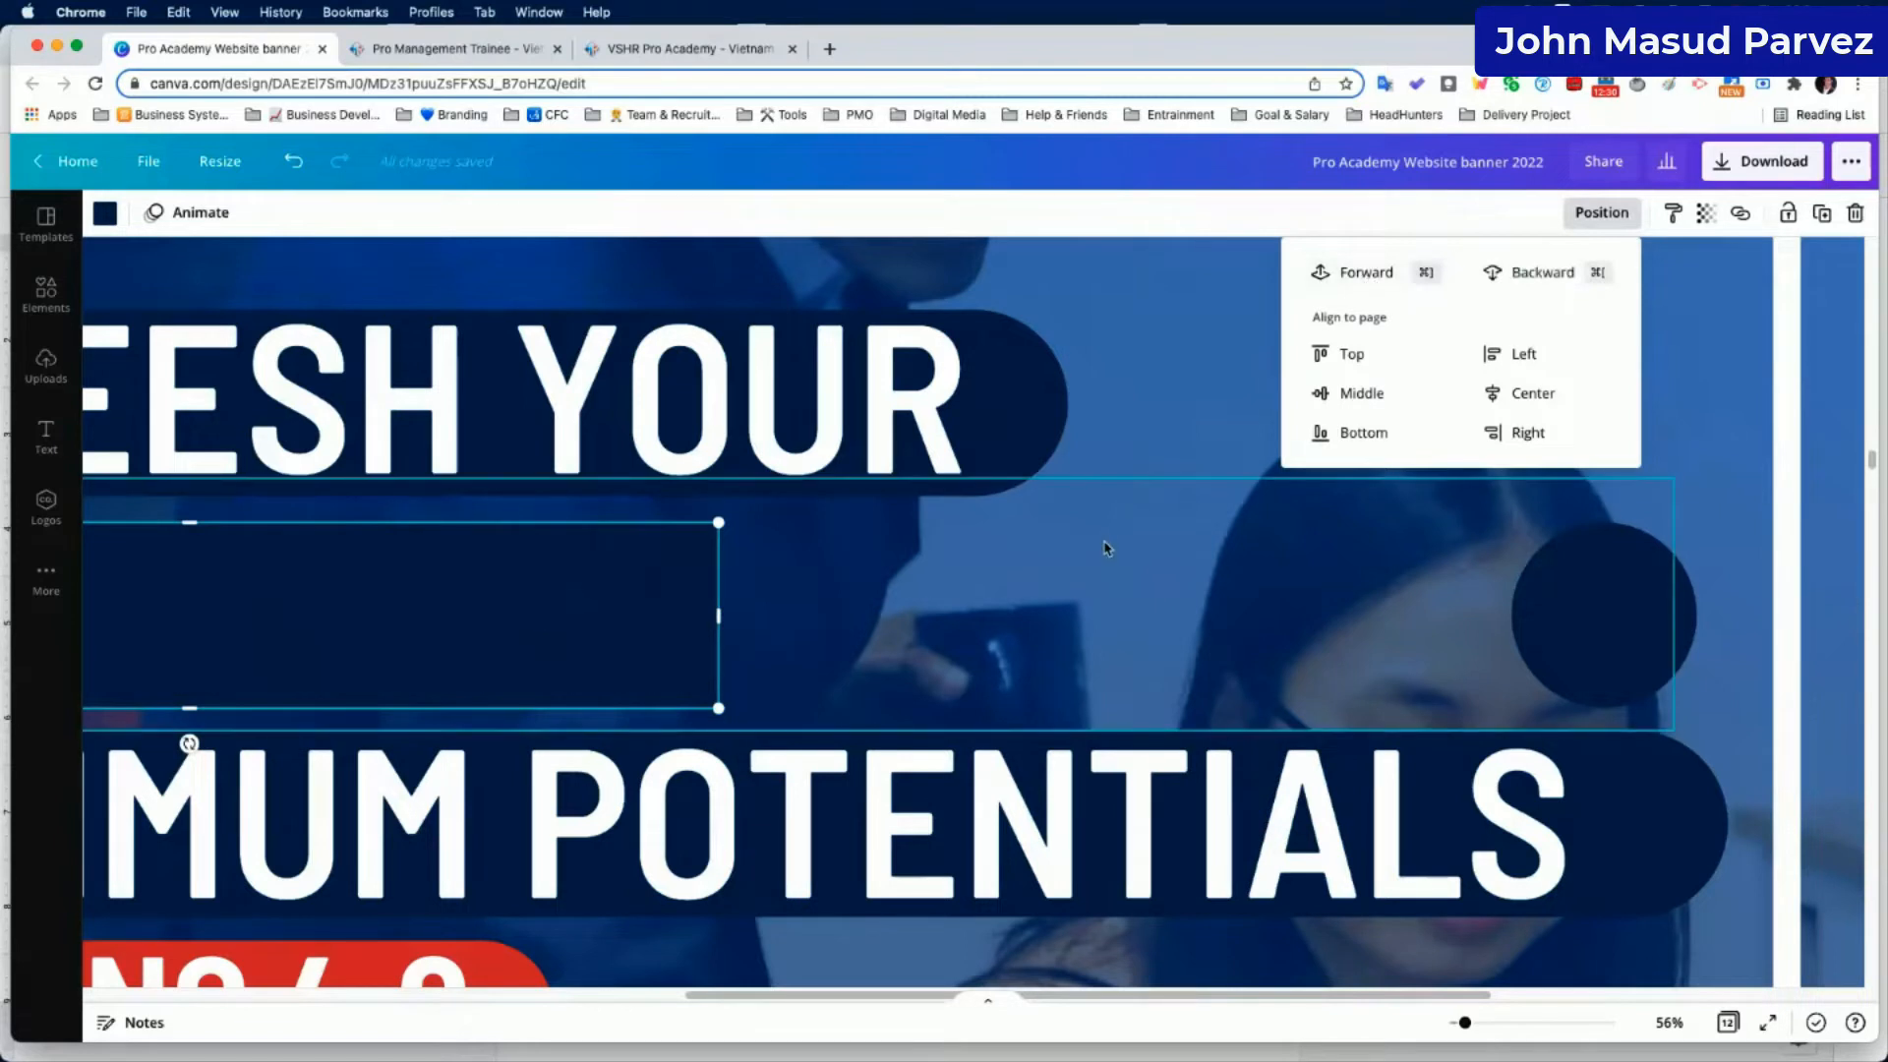
Move the second bar's end circle left and centre it on the shortened rectangle's right edge to form the rounded end.
{"action": "left_click", "coordinate": [1540, 603]}
{"action": "left_click_drag", "start_coordinate": [1593, 617], "coordinate": [797, 616]}
{"action": "left_click_drag", "start_coordinate": [816, 518], "coordinate": [817, 518]}
{"action": "mouse_move", "coordinate": [810, 708]}
{"action": "left_mouse_down"}
{"action": "mouse_move", "coordinate": [810, 729]}
{"action": "mouse_move", "coordinate": [813, 710]}
{"action": "left_mouse_up"}
{"action": "left_click", "coordinate": [653, 603]}
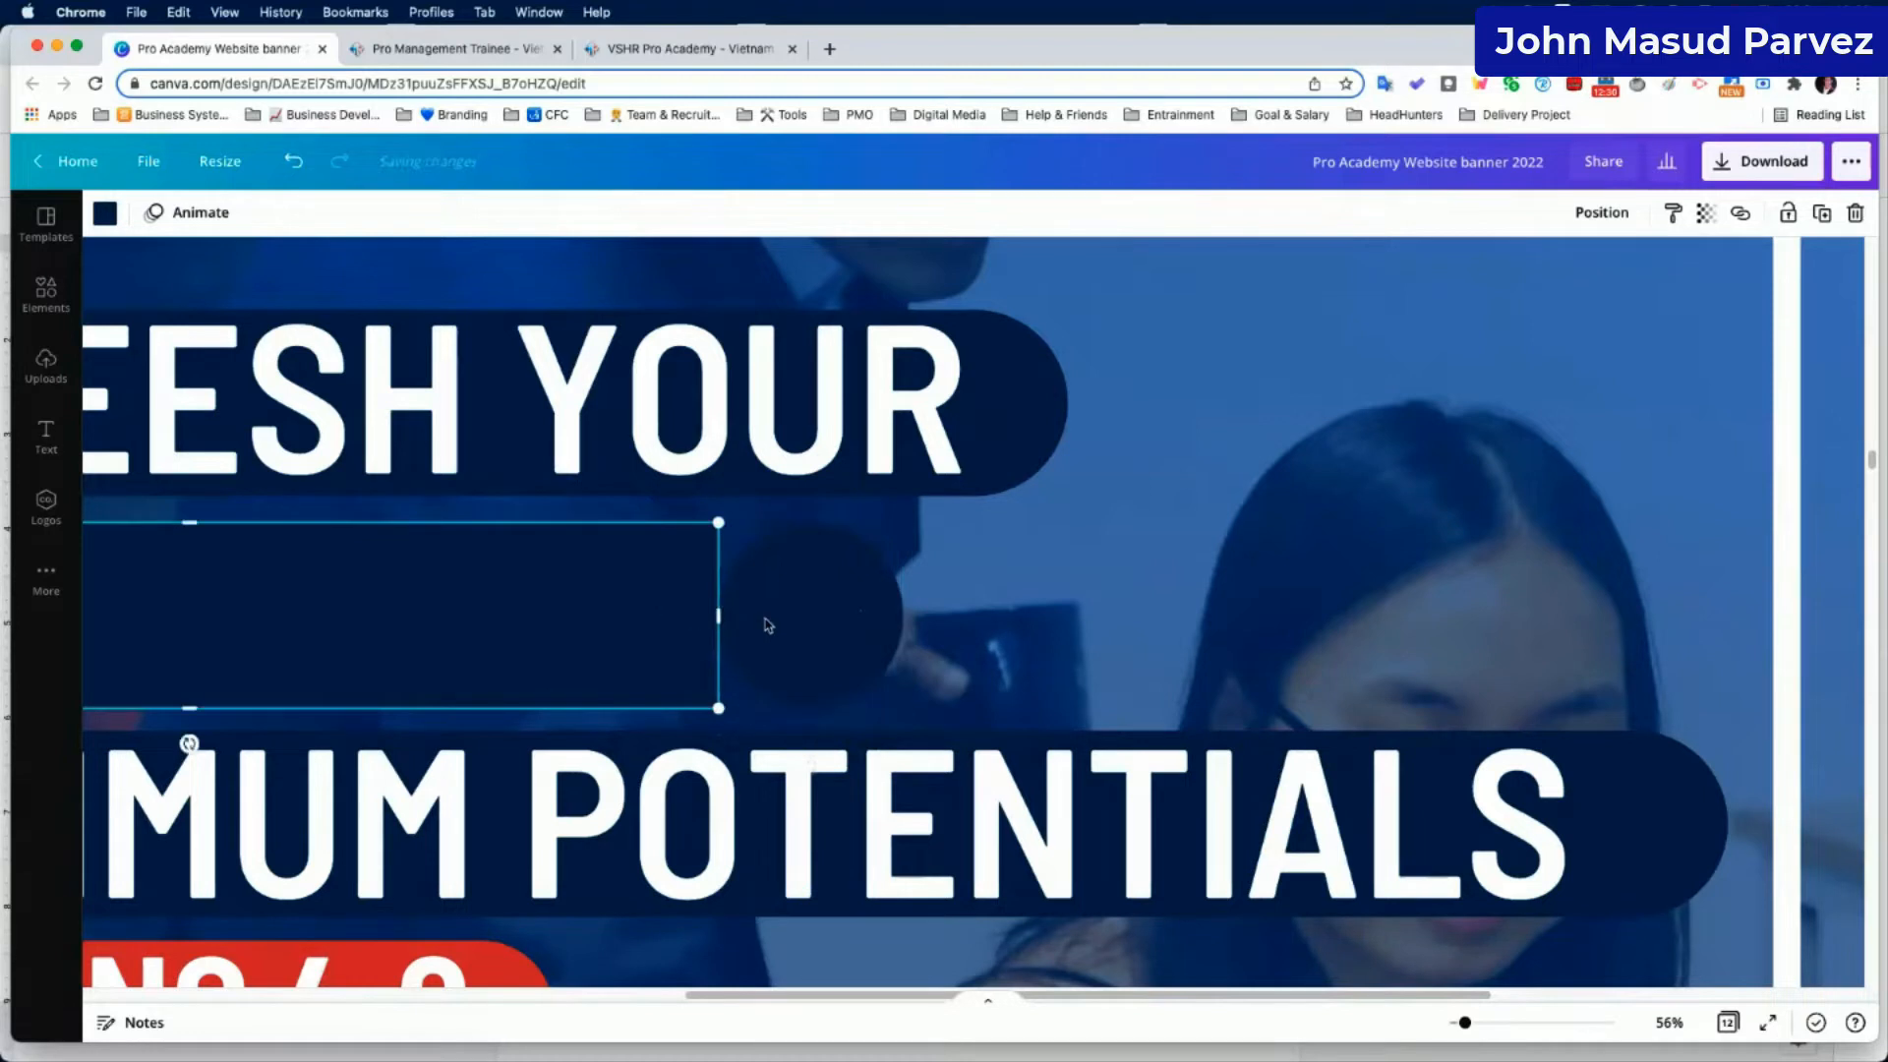
{"action": "left_click_drag", "start_coordinate": [852, 623], "coordinate": [751, 618]}
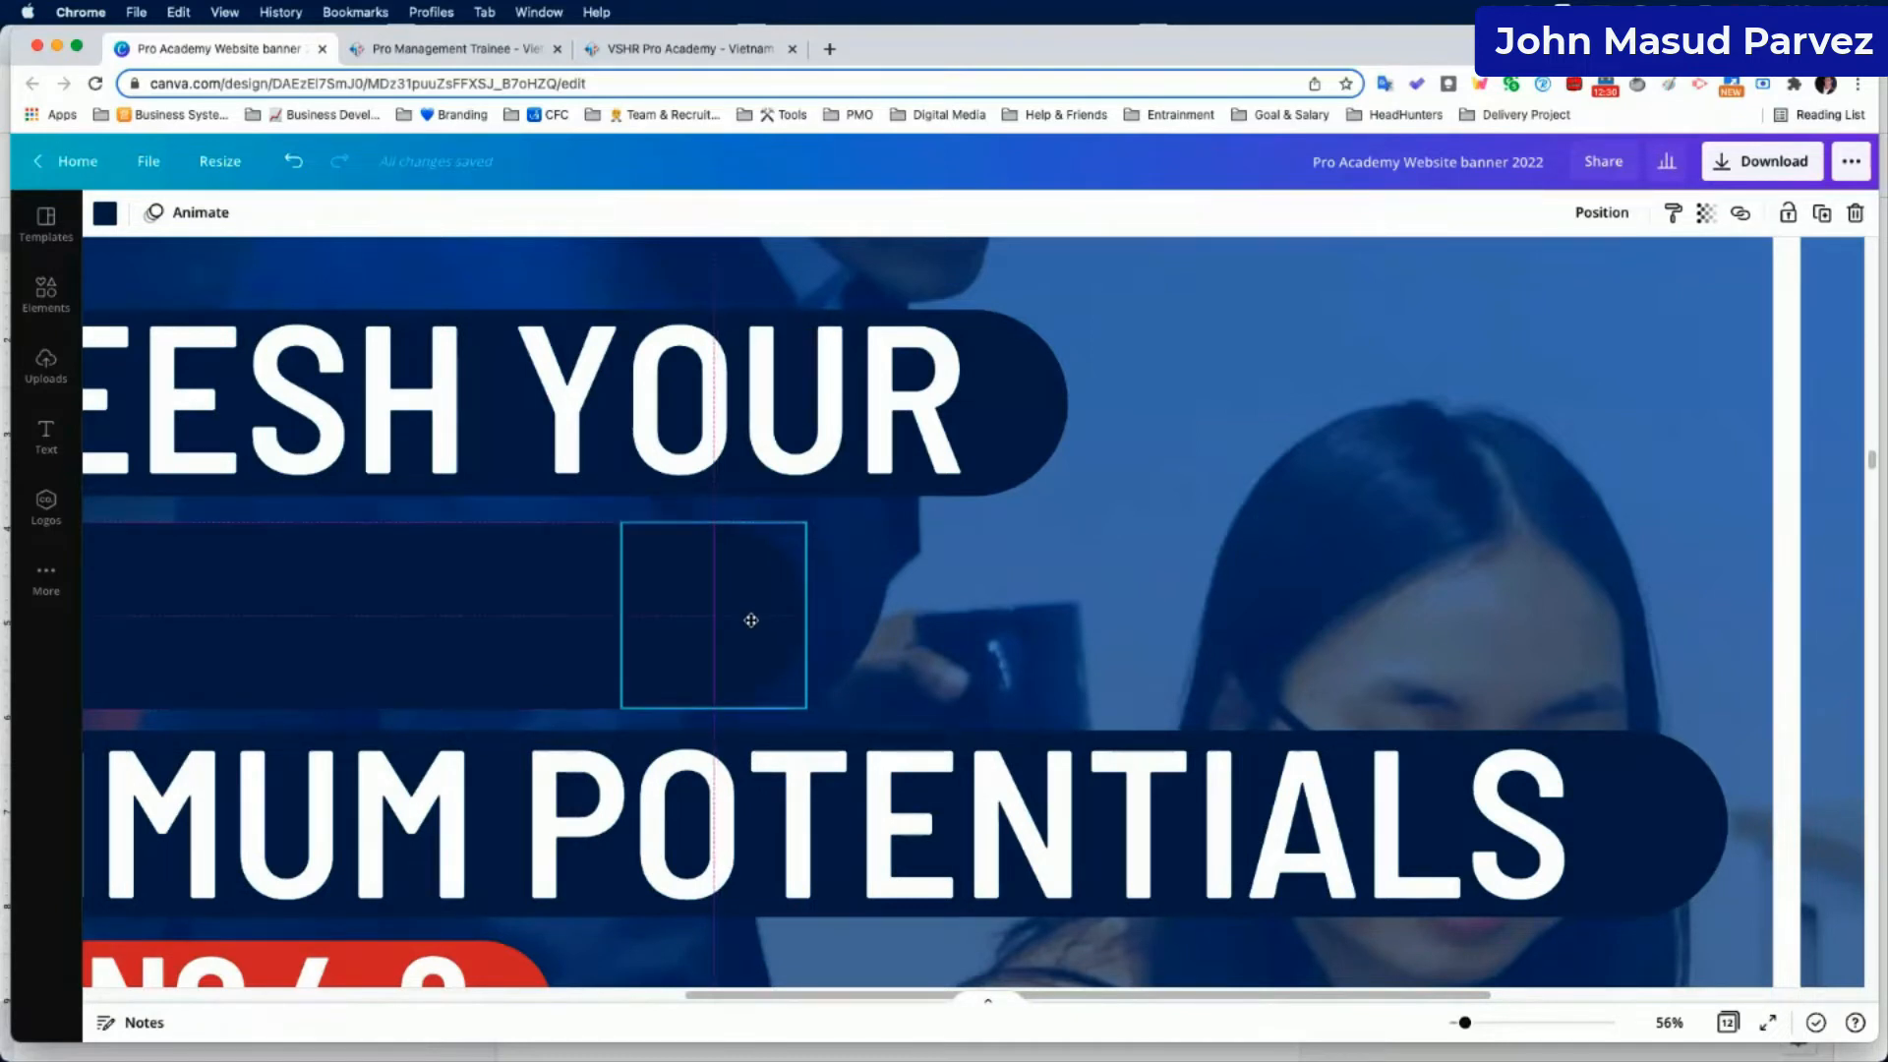
{"action": "left_click_drag", "start_coordinate": [752, 619], "coordinate": [751, 618]}
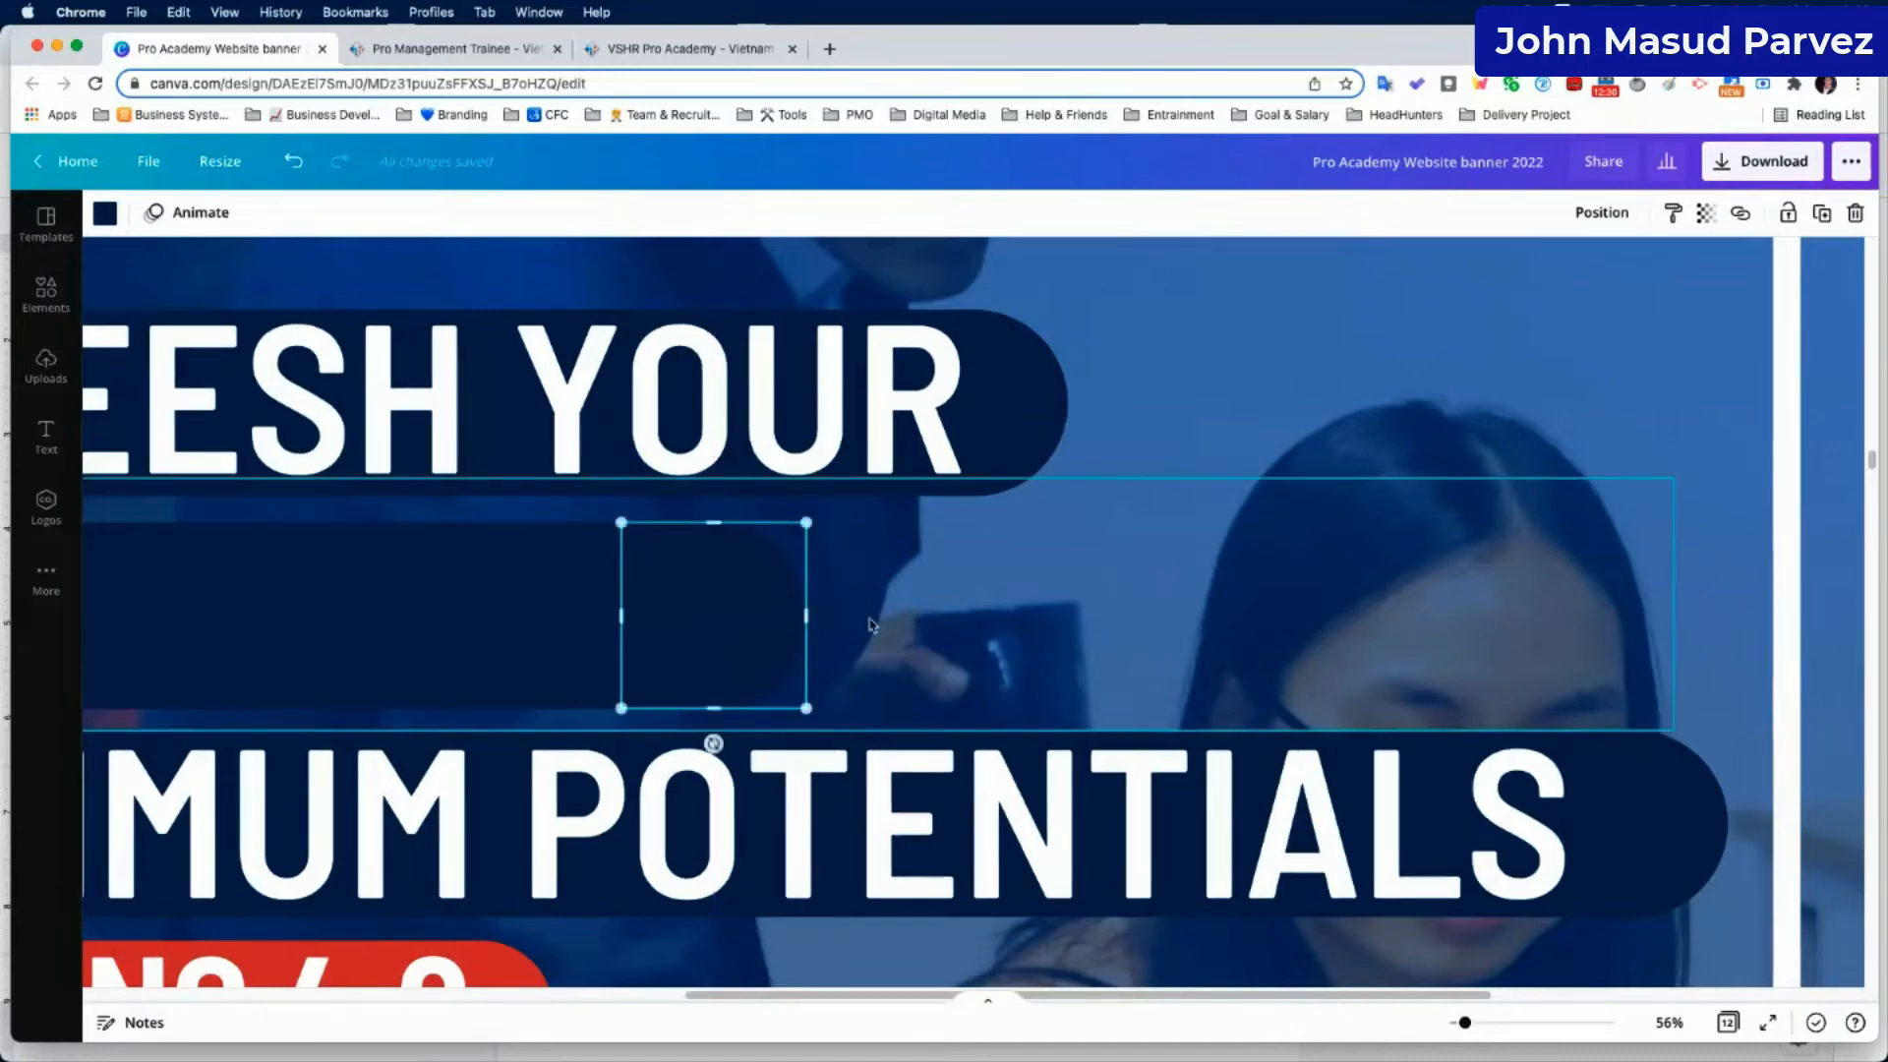
Group the second bar's rectangle and end circle and send the group backward behind the "EMPLOYEE'S" text.
{"action": "left_click", "coordinate": [933, 618]}
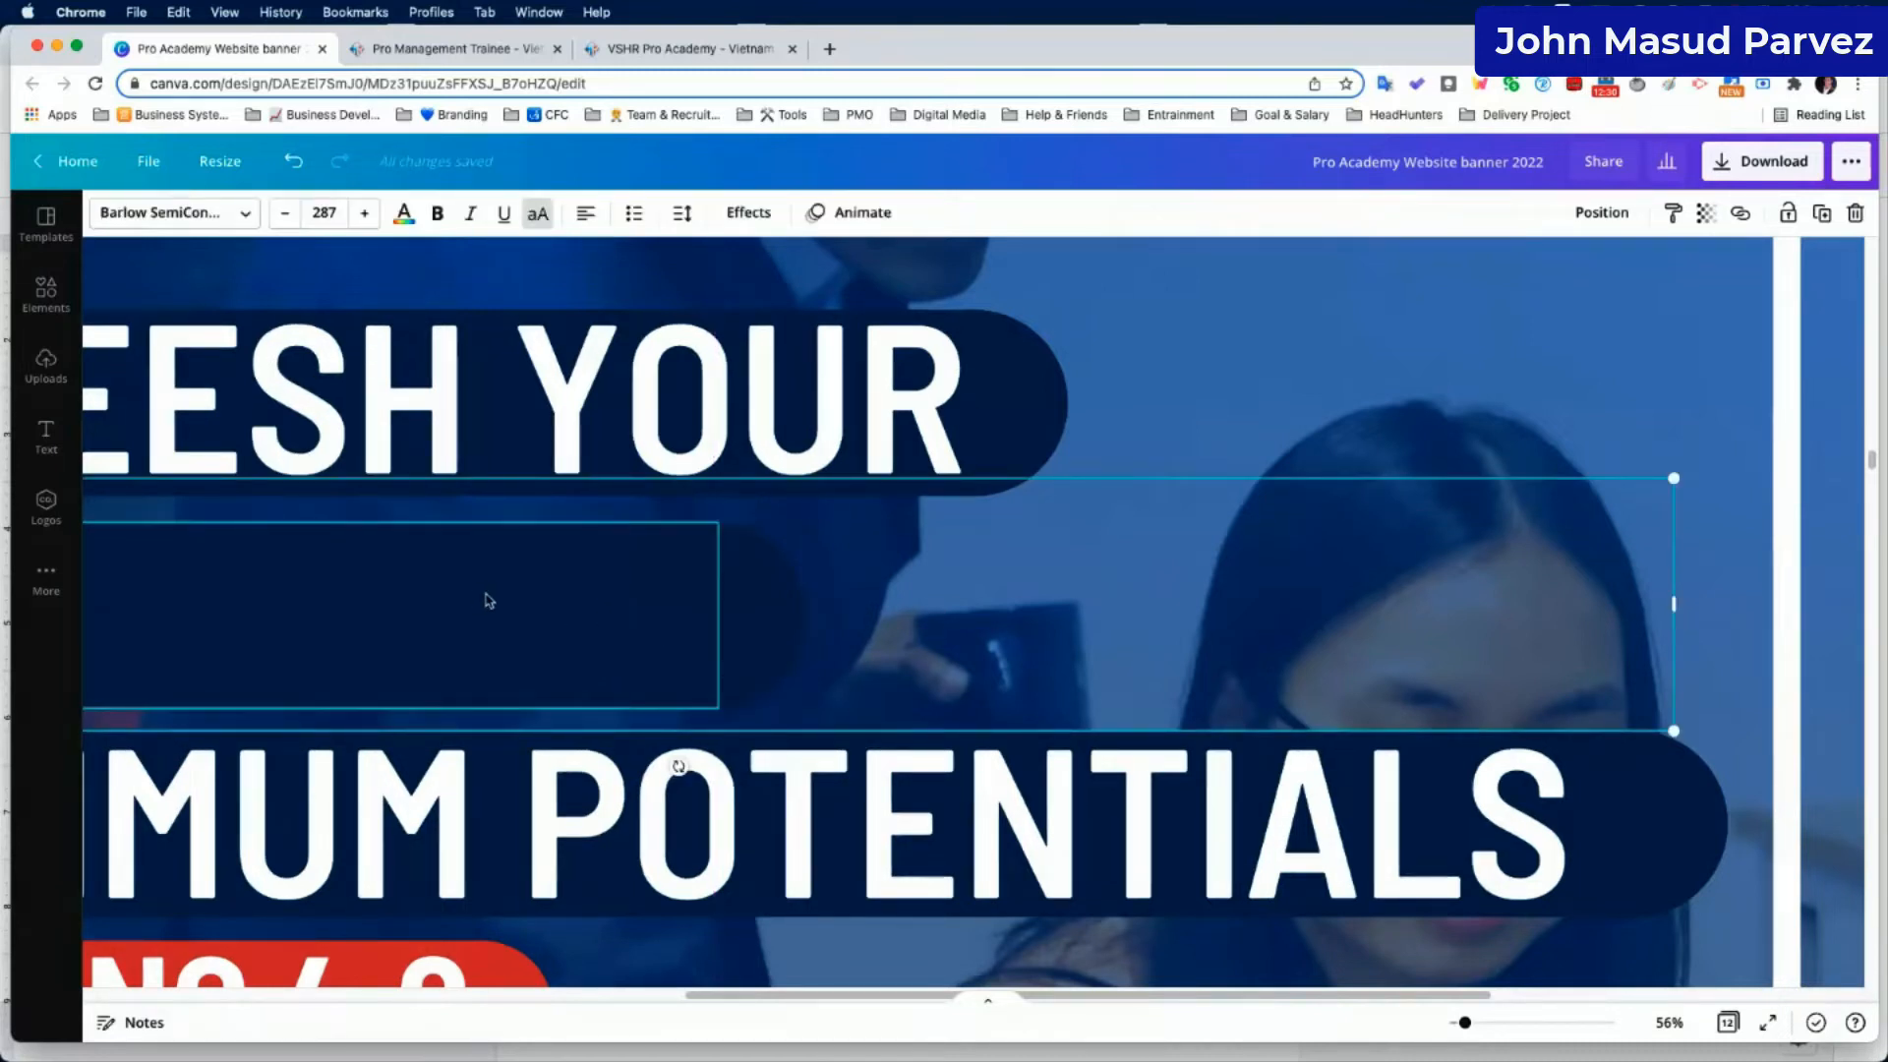
{"action": "left_click", "coordinate": [489, 601]}
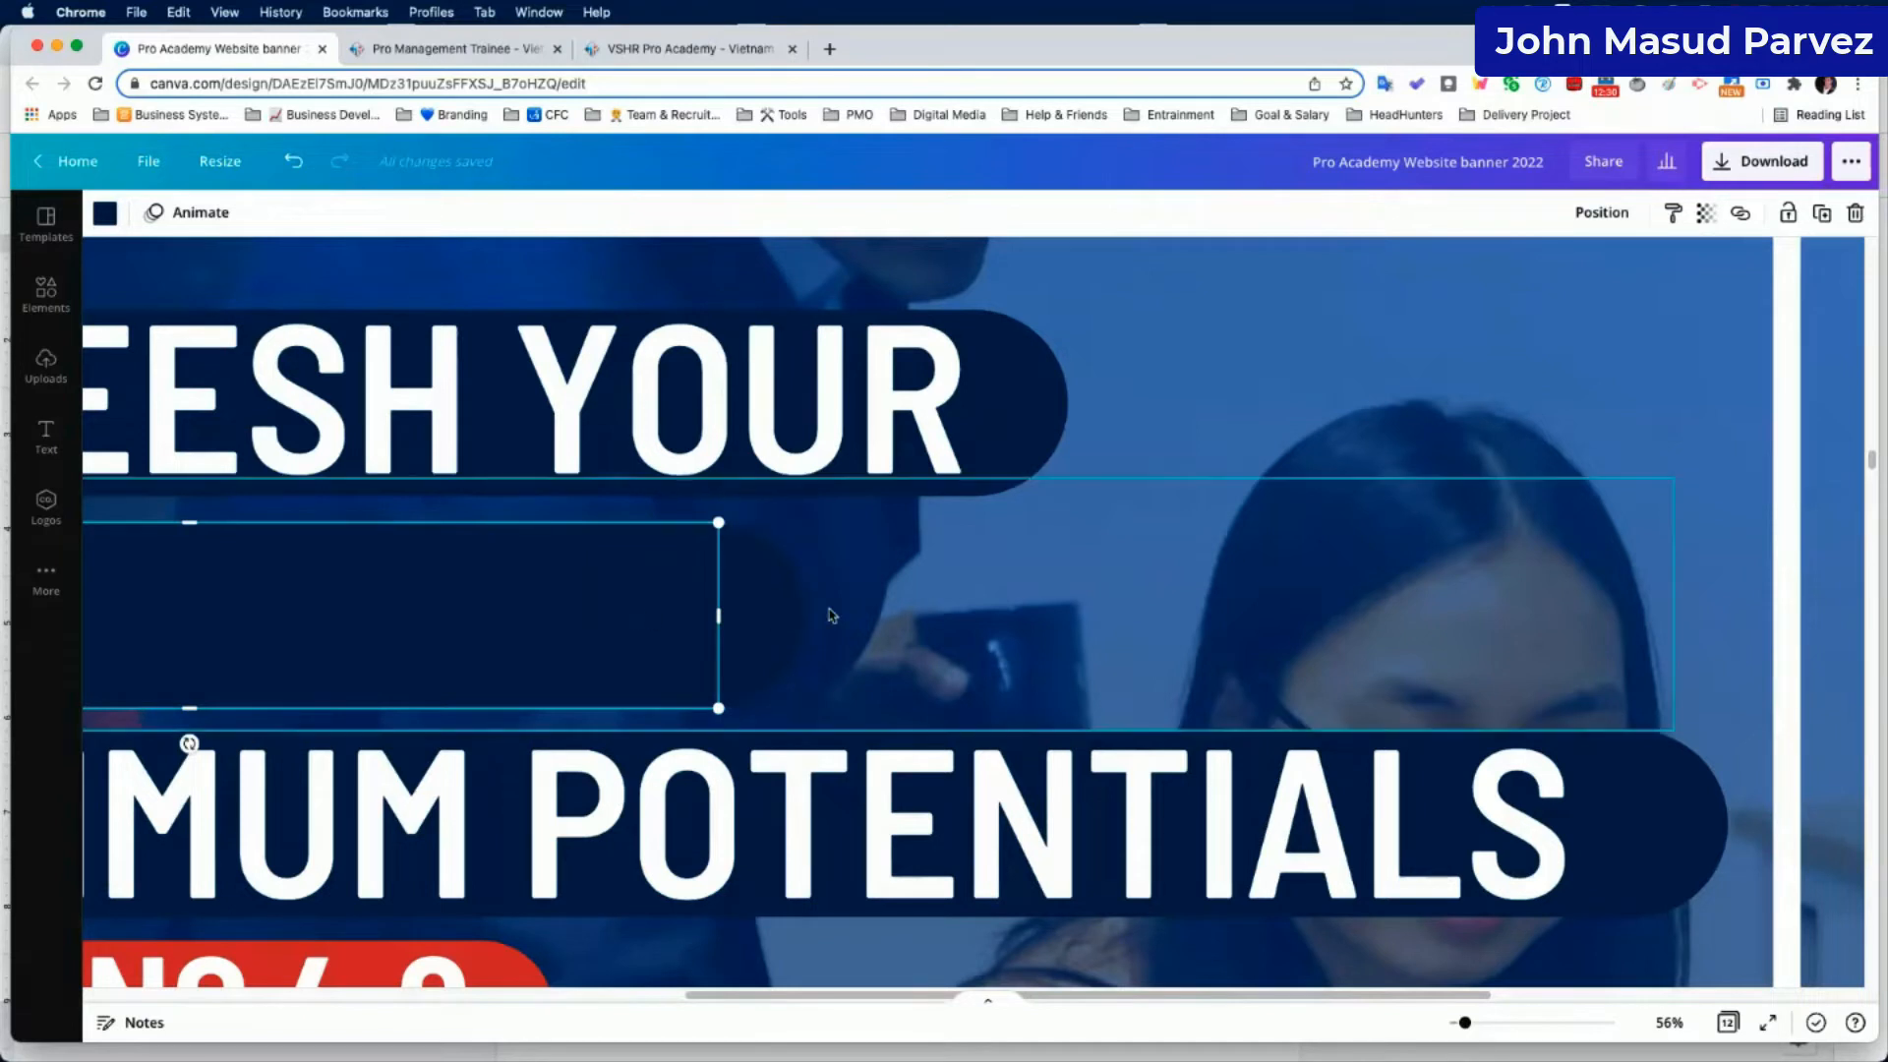
{"action": "left_click", "coordinate": [757, 619], "text": "shift"}
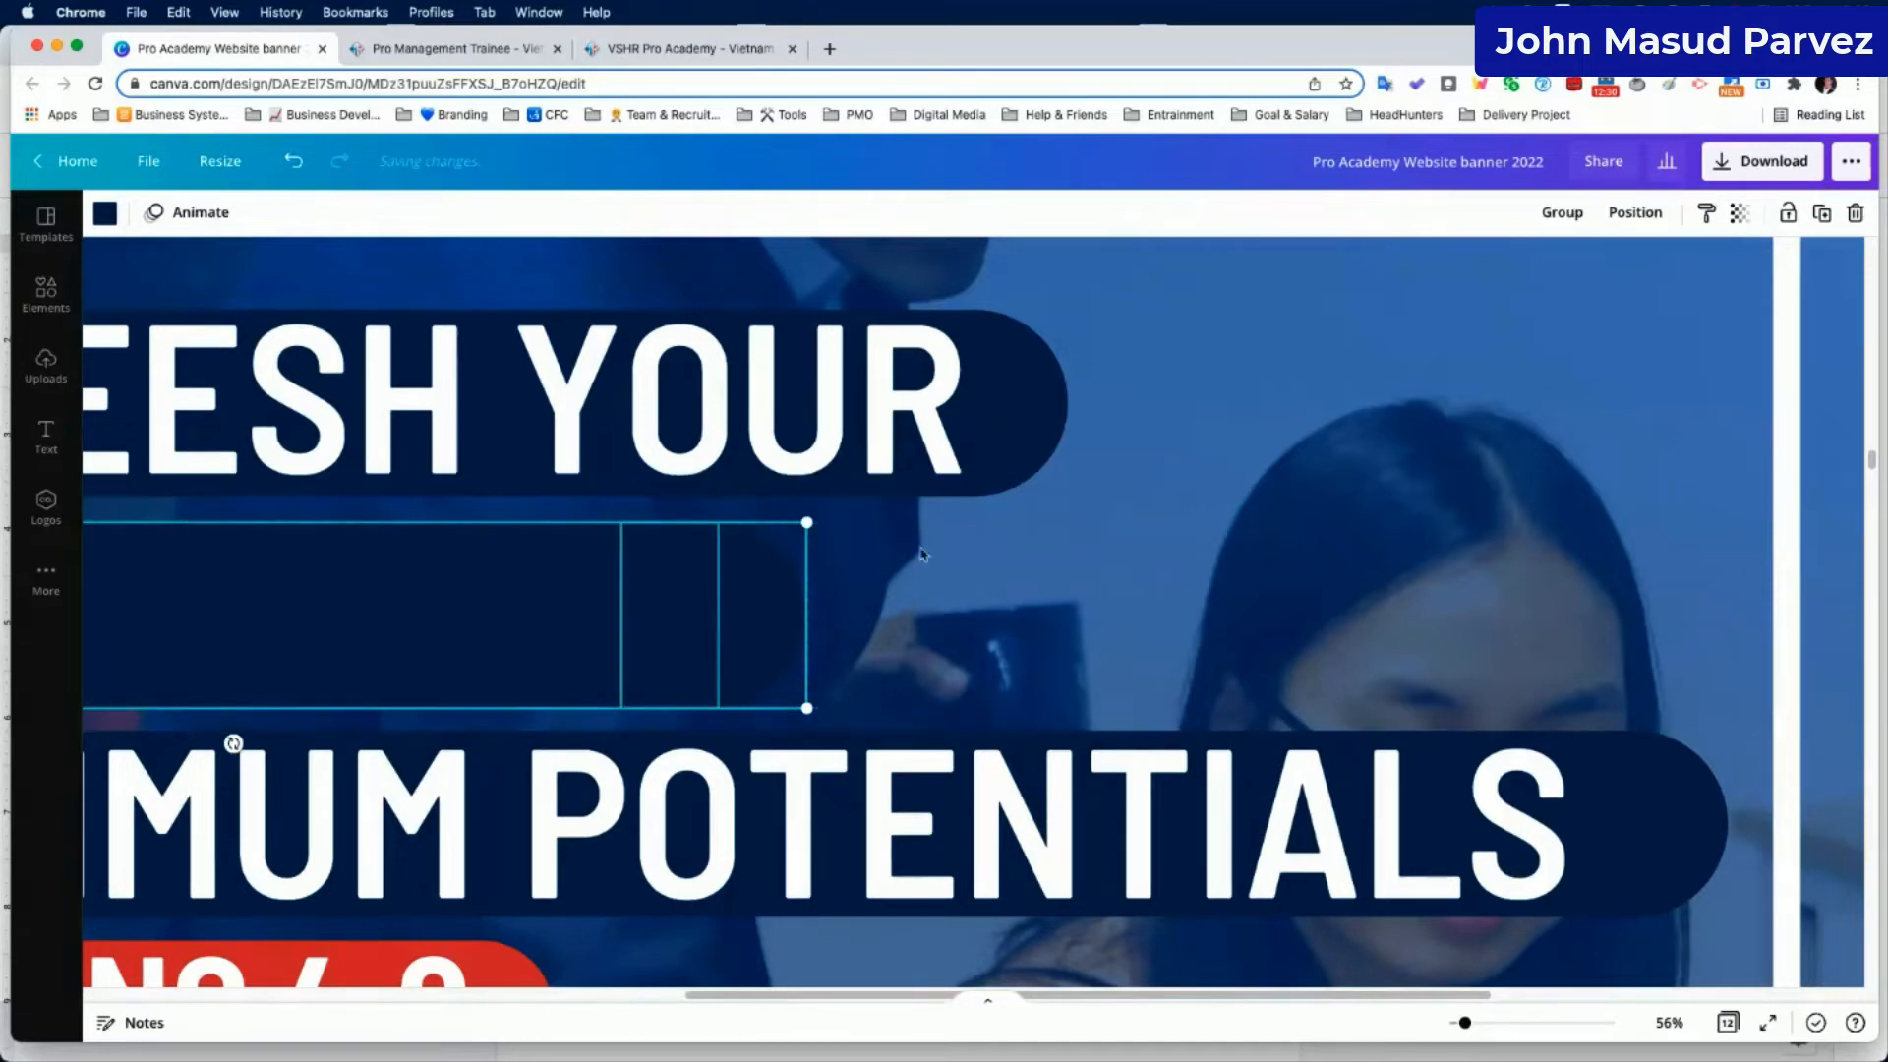
{"action": "left_click", "coordinate": [1563, 217]}
{"action": "left_click", "coordinate": [1602, 212]}
{"action": "left_click", "coordinate": [1536, 272]}
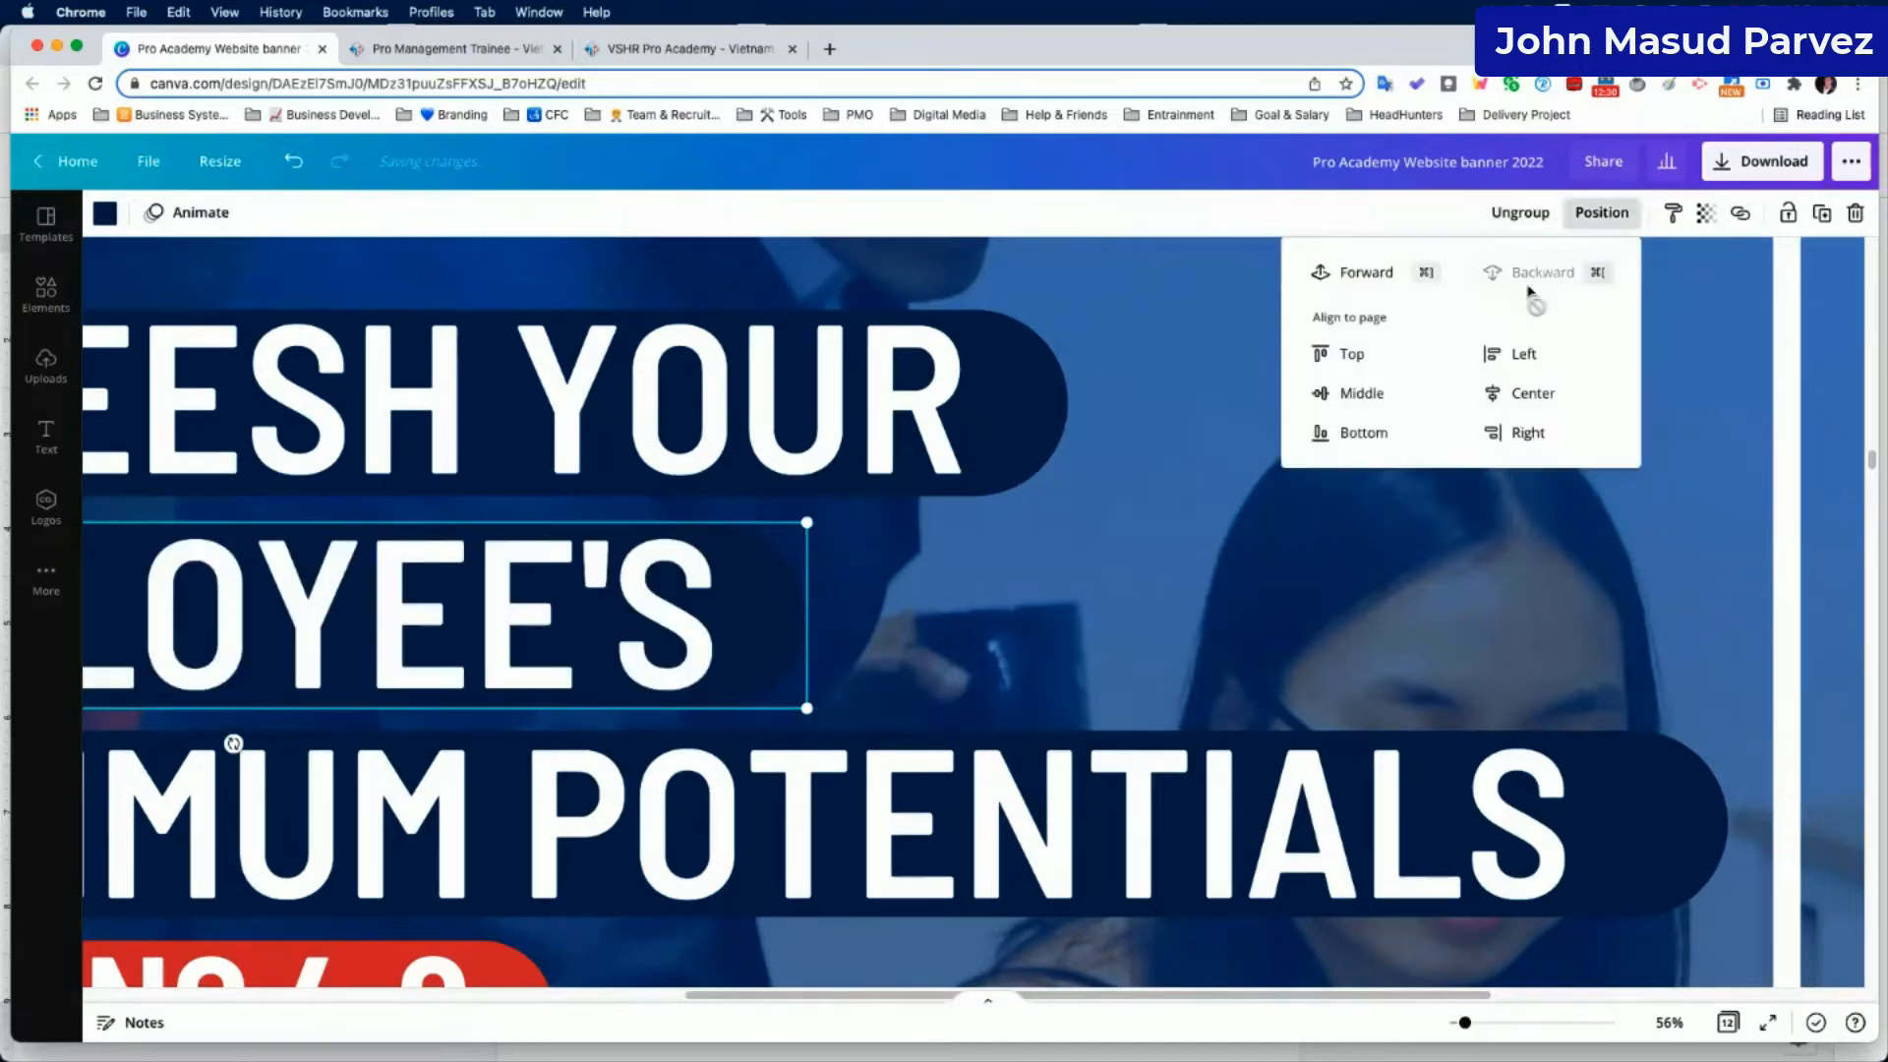
Send the "MAXIMUM POTENTIALS" text backward behind its dark bar.
{"action": "left_click", "coordinate": [1055, 630]}
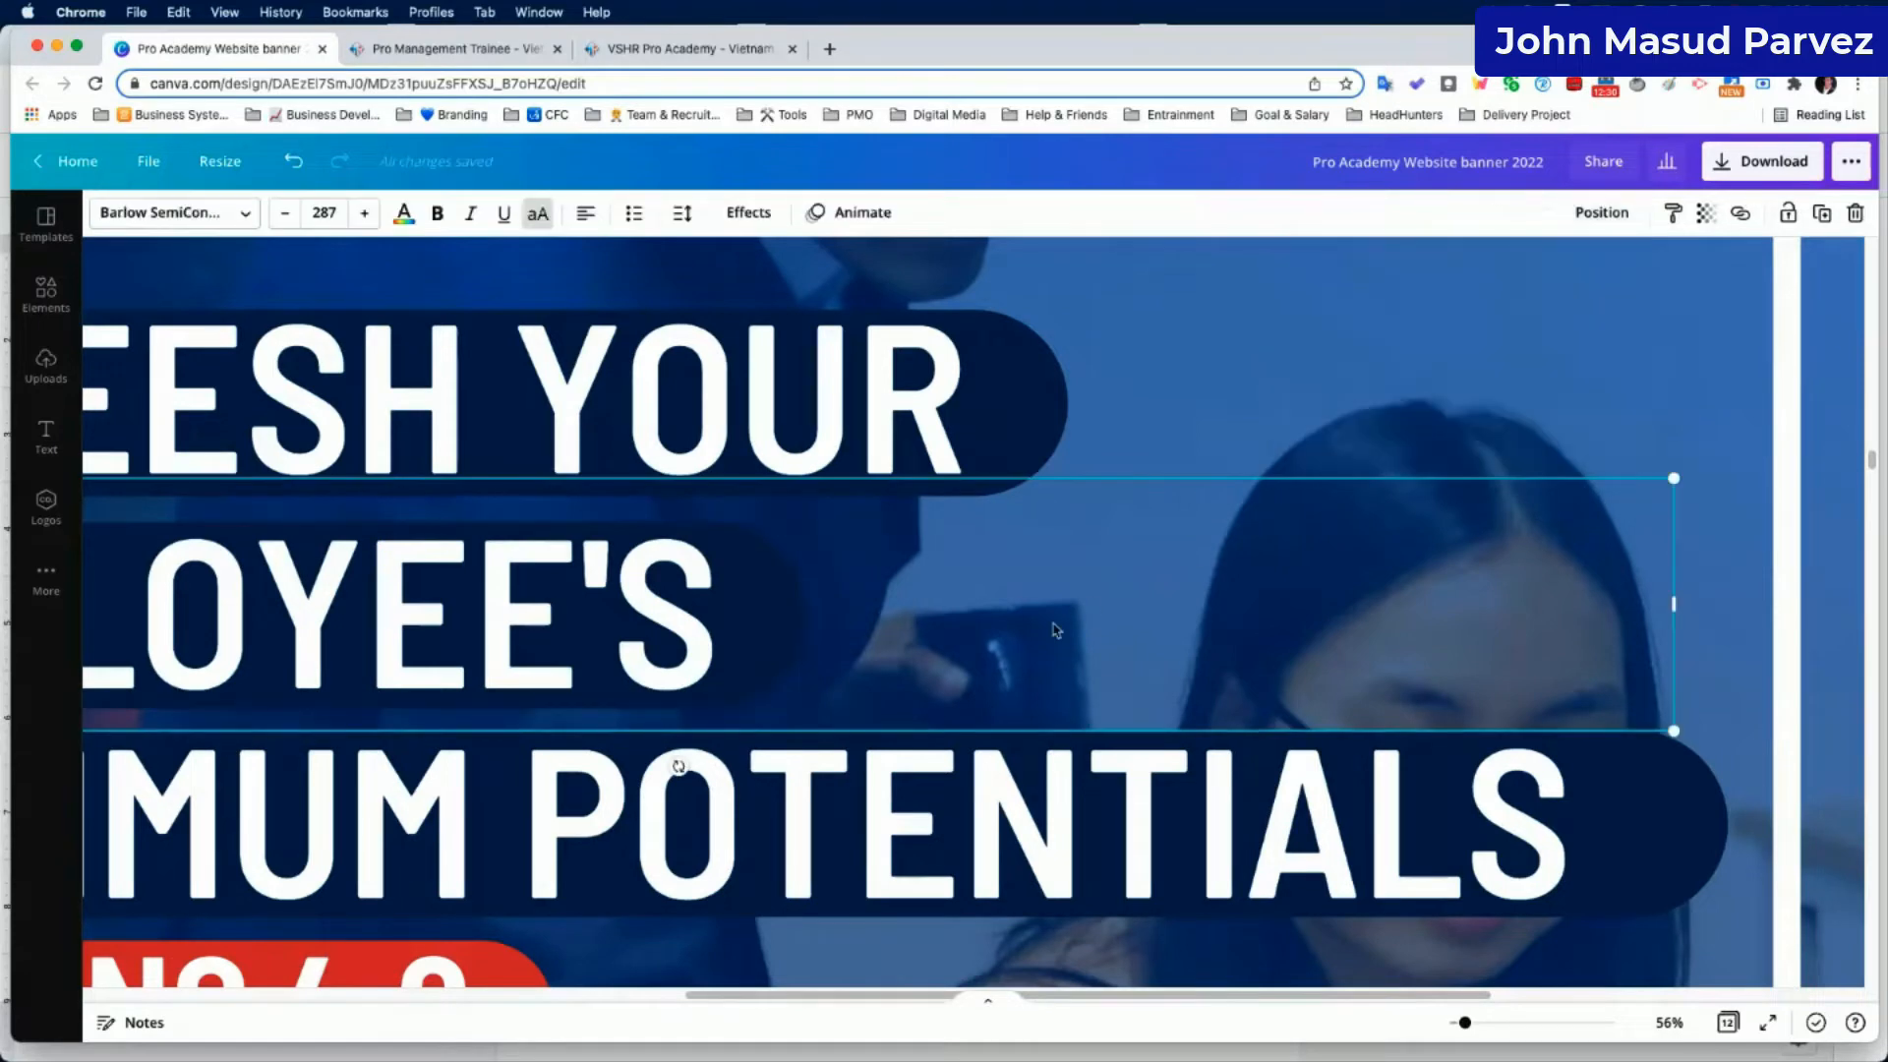
{"action": "scroll", "coordinate": [1055, 629], "scroll_direction": "left", "scroll_amount": 6}
{"action": "scroll", "coordinate": [1055, 629], "scroll_direction": "down", "scroll_amount": 2}
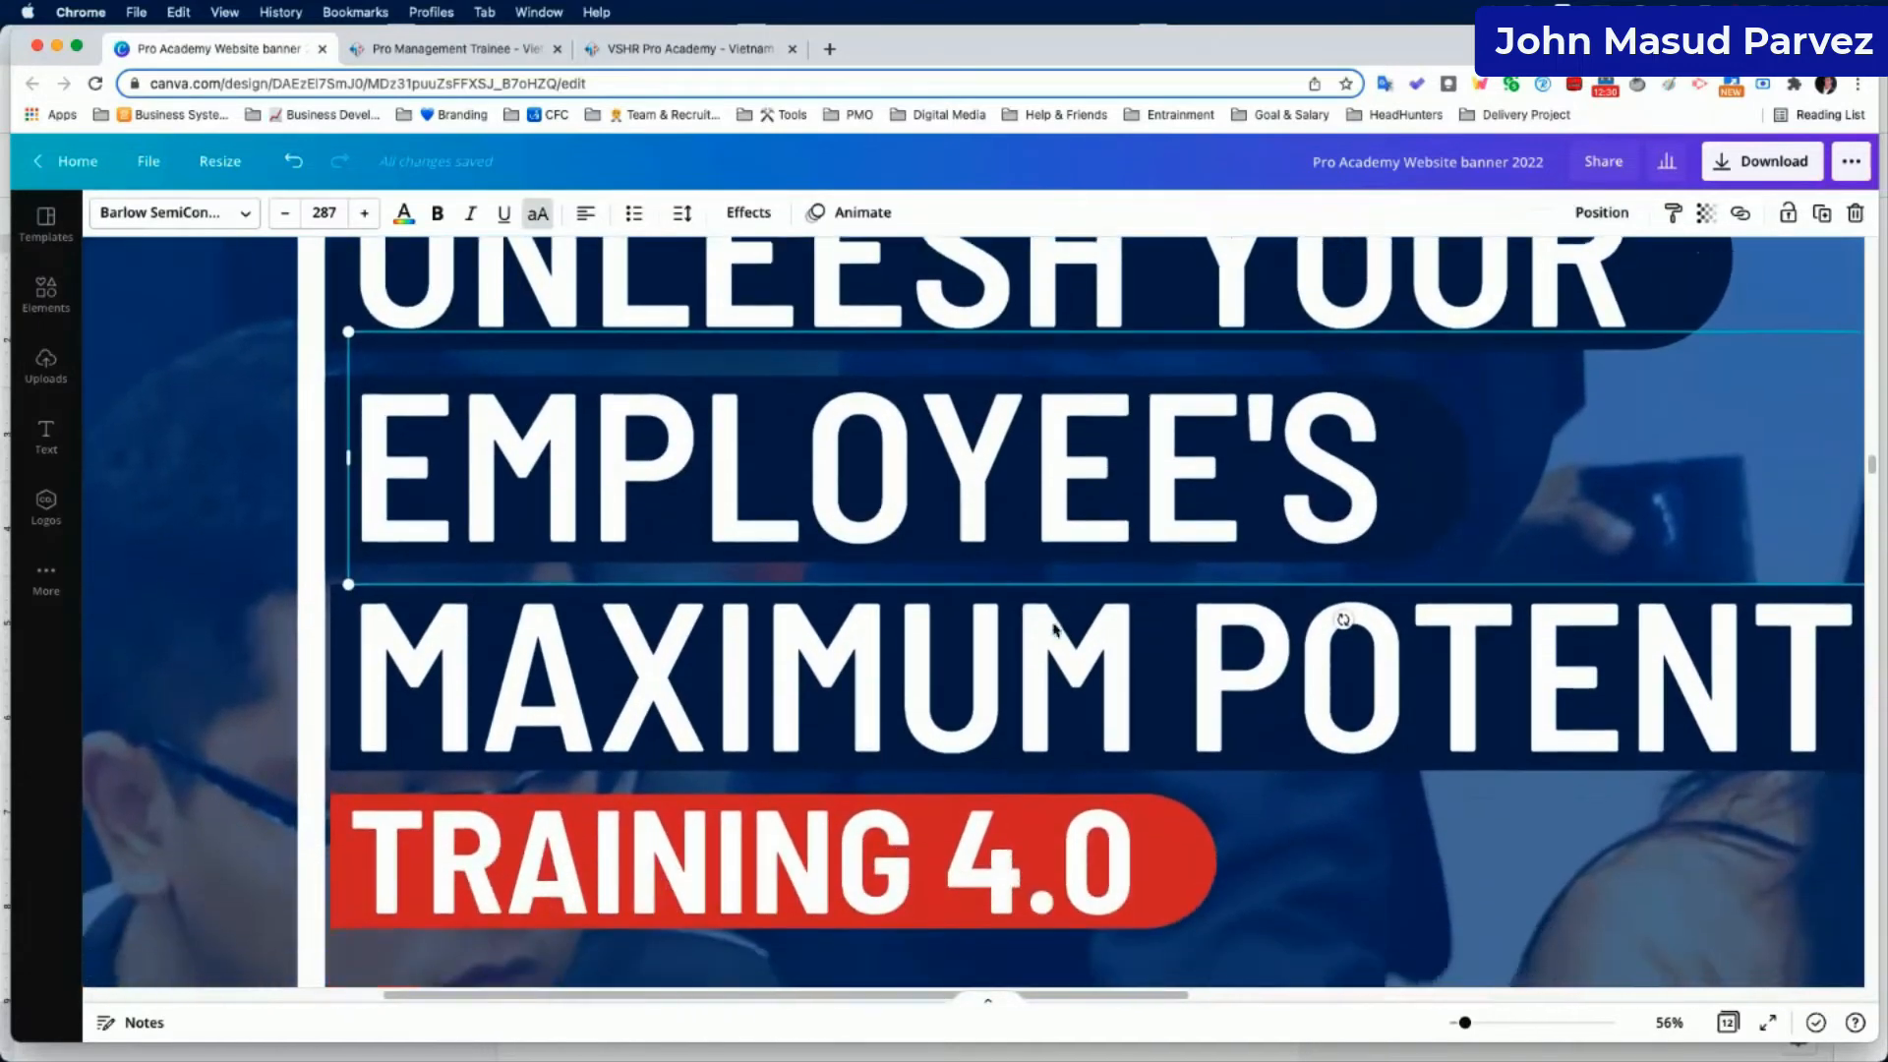
{"action": "scroll", "coordinate": [1055, 629], "scroll_direction": "right", "scroll_amount": 8}
{"action": "scroll", "coordinate": [1055, 630], "scroll_direction": "up", "scroll_amount": 1}
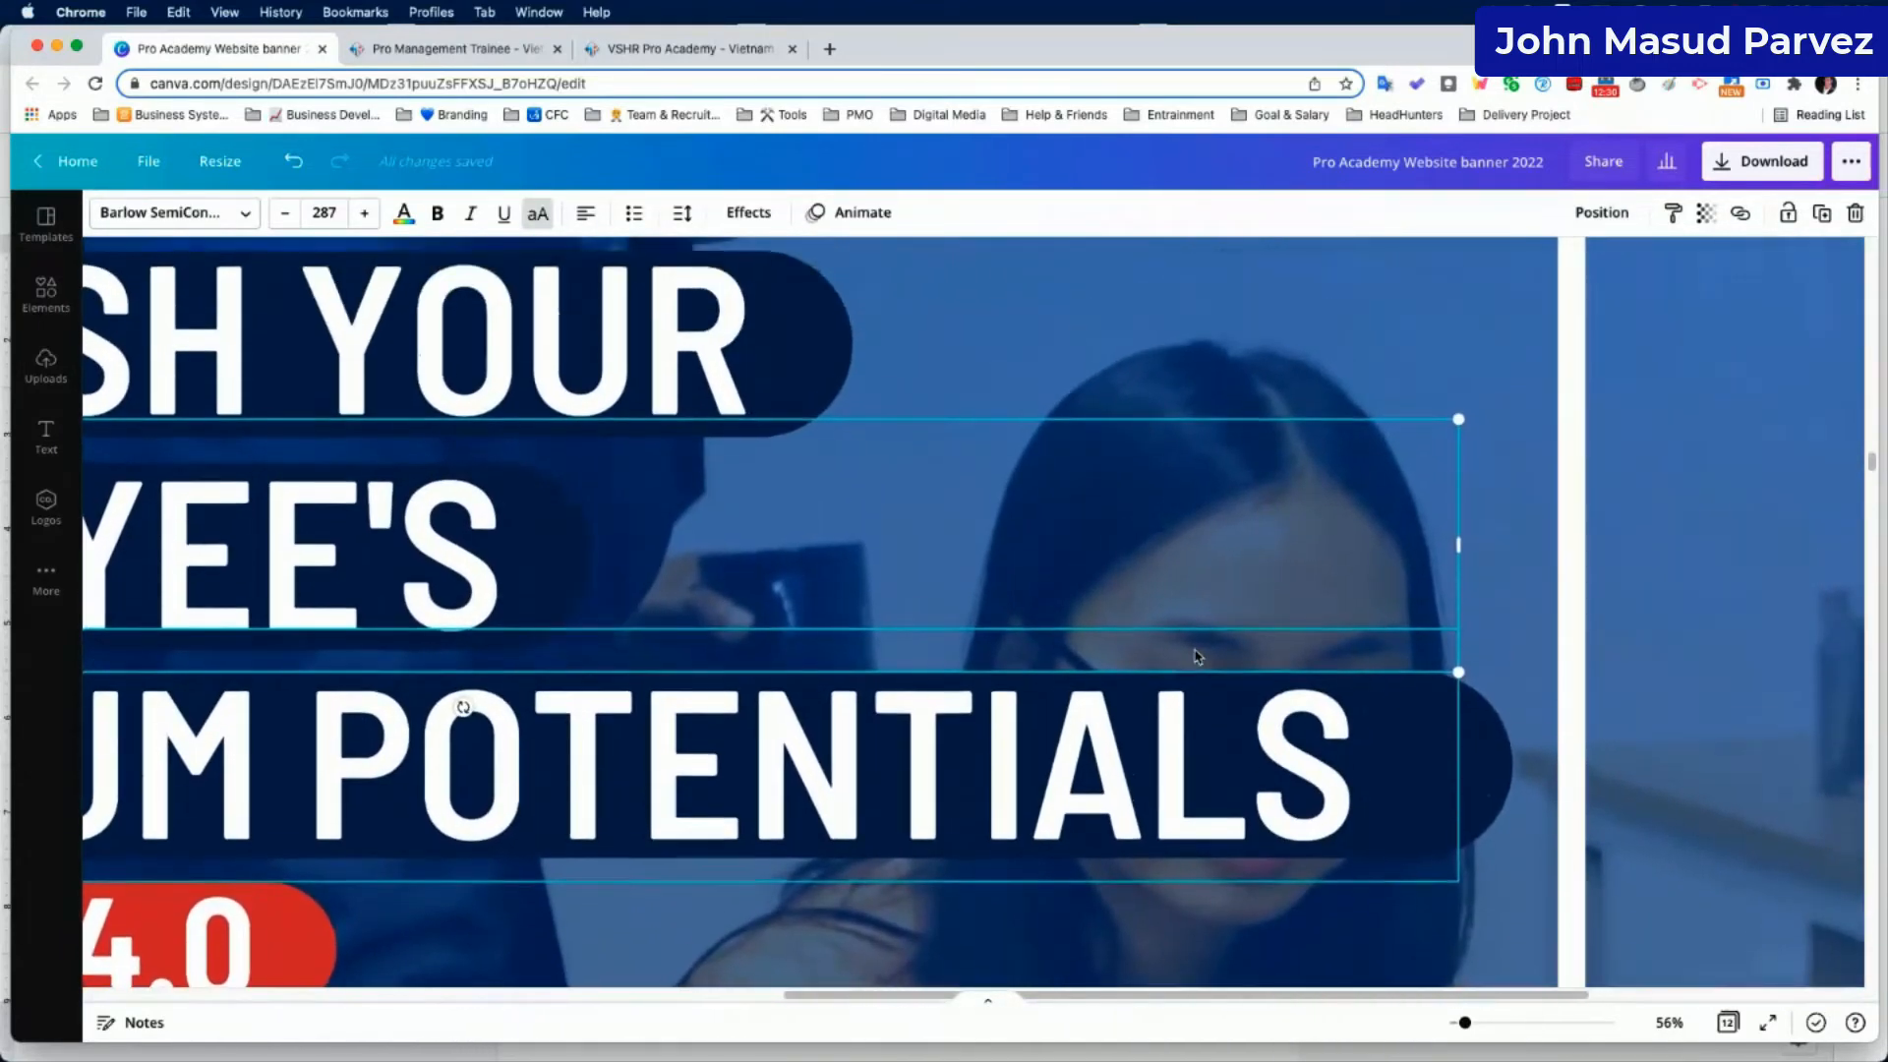
{"action": "scroll", "coordinate": [1443, 777], "scroll_direction": "down", "scroll_amount": 1}
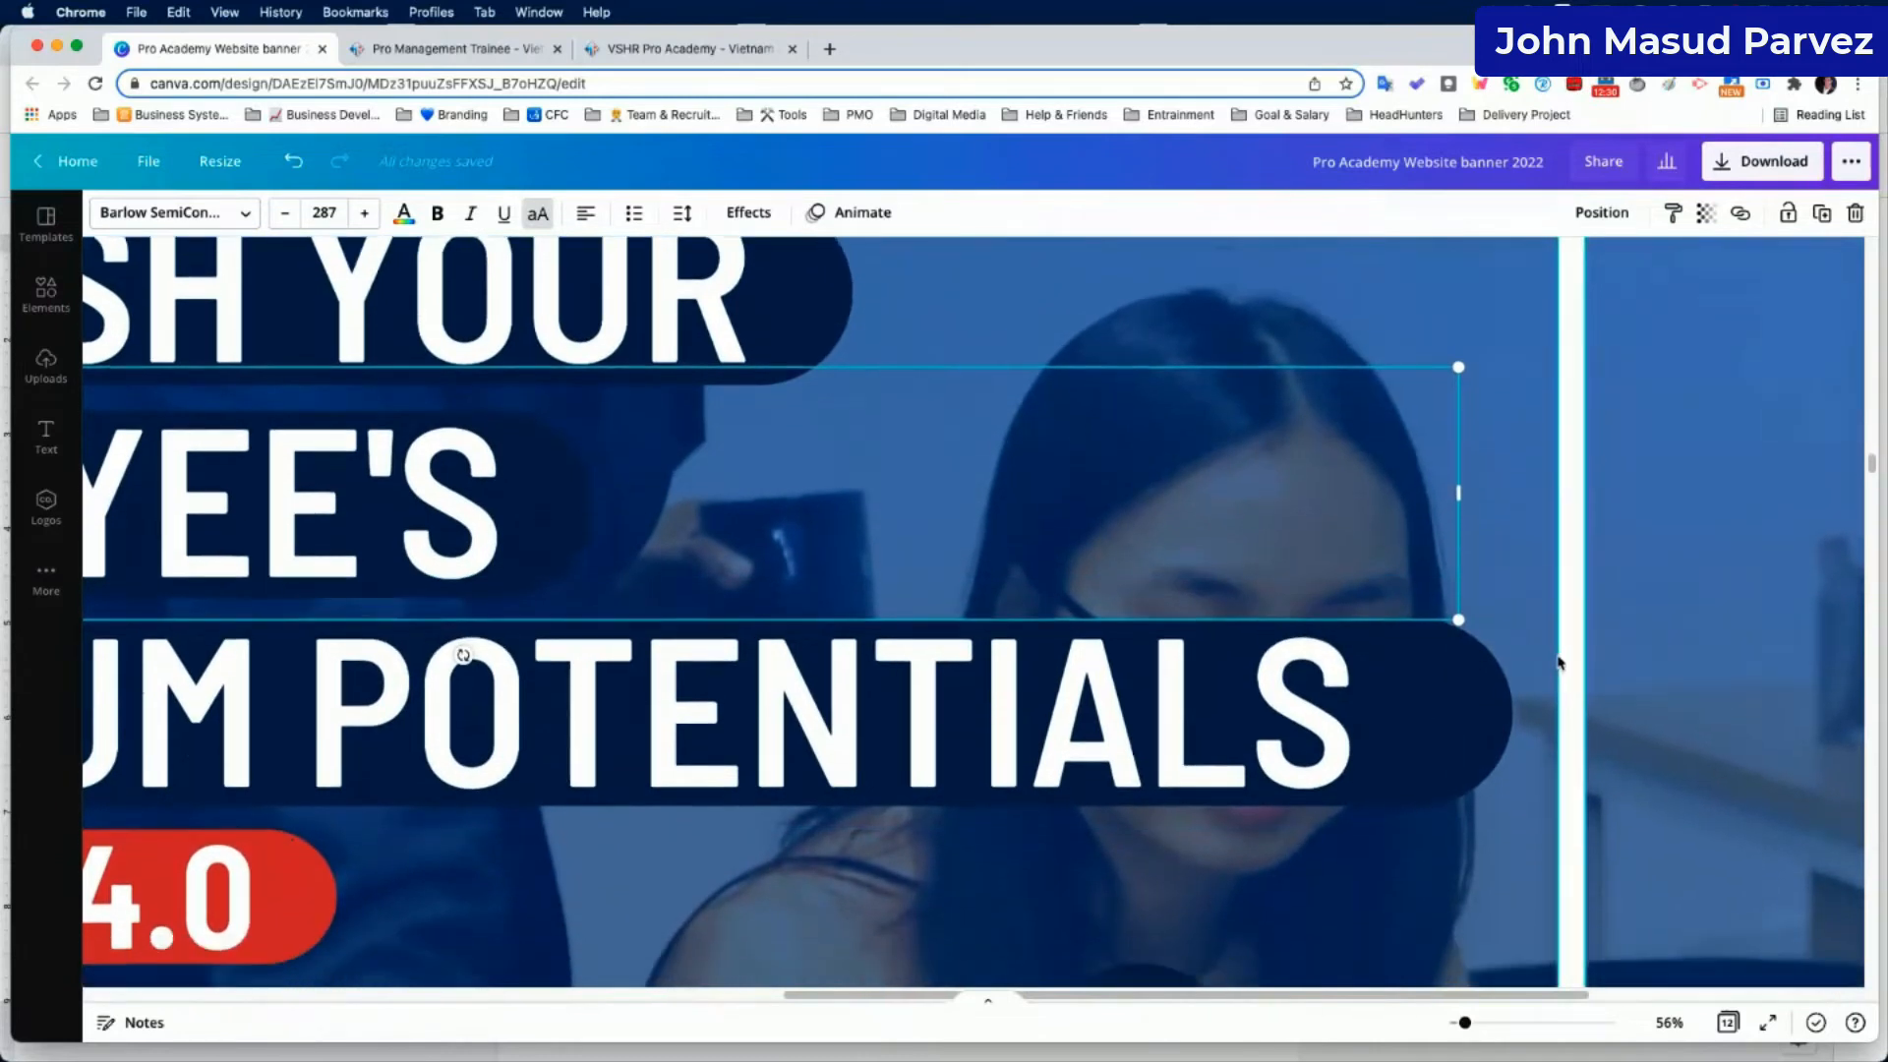
{"action": "left_click", "coordinate": [1377, 710]}
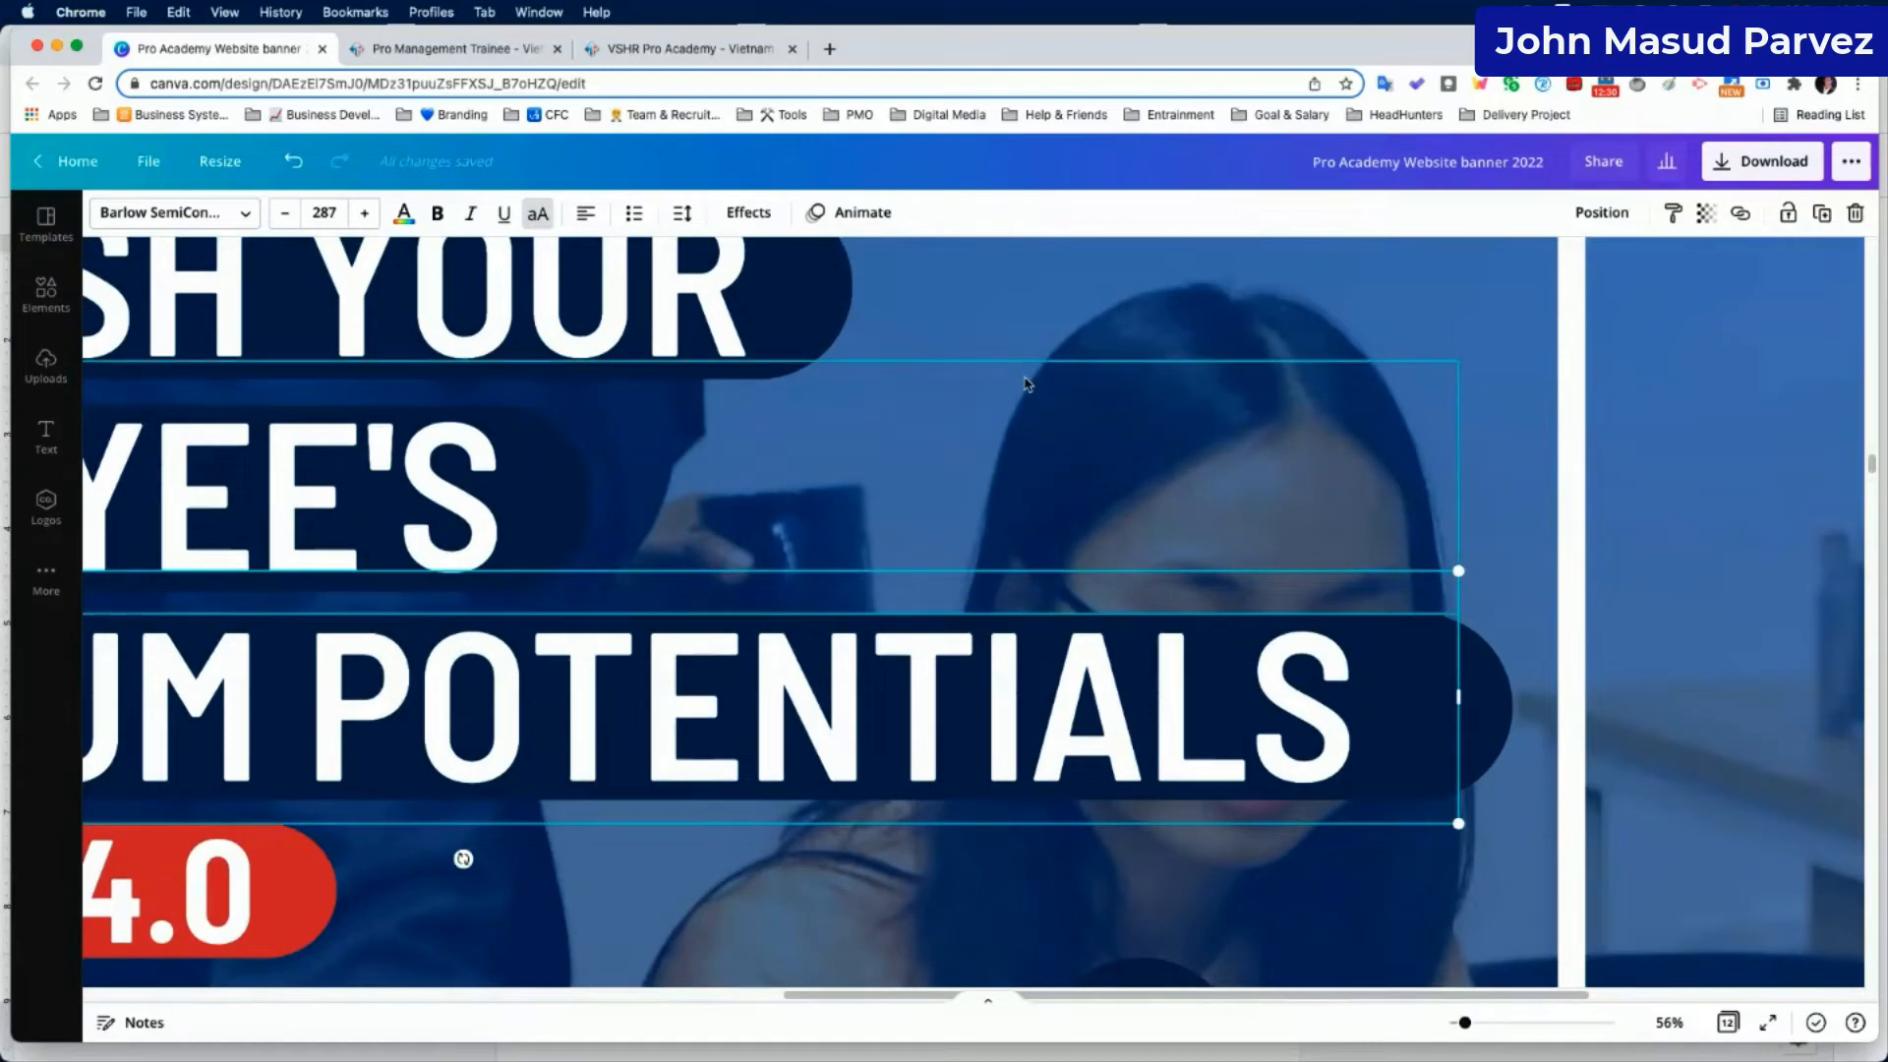
{"action": "left_click", "coordinate": [1601, 212]}
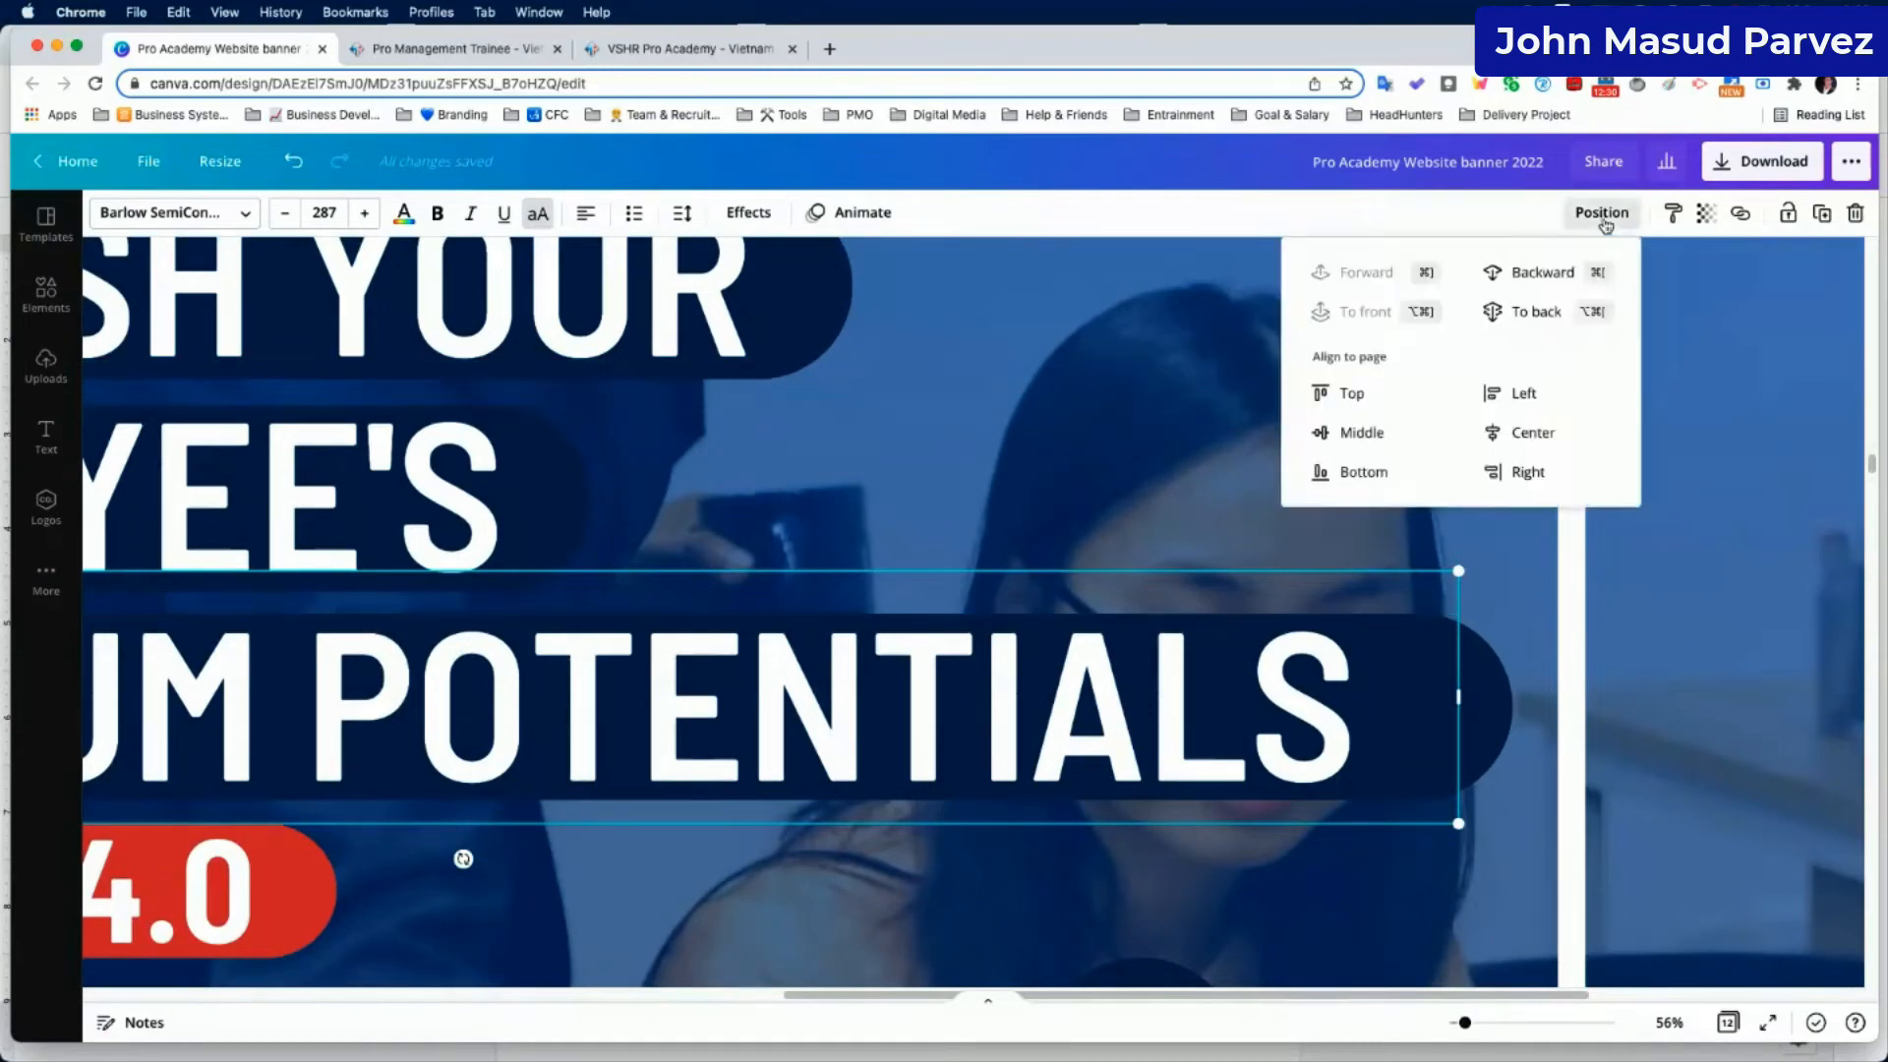
{"action": "left_click", "coordinate": [1528, 278]}
Ungroup the third dark bar, move its end circle off to the right and resize the rectangle to about 35.9 wide.
{"action": "left_click", "coordinate": [1341, 718]}
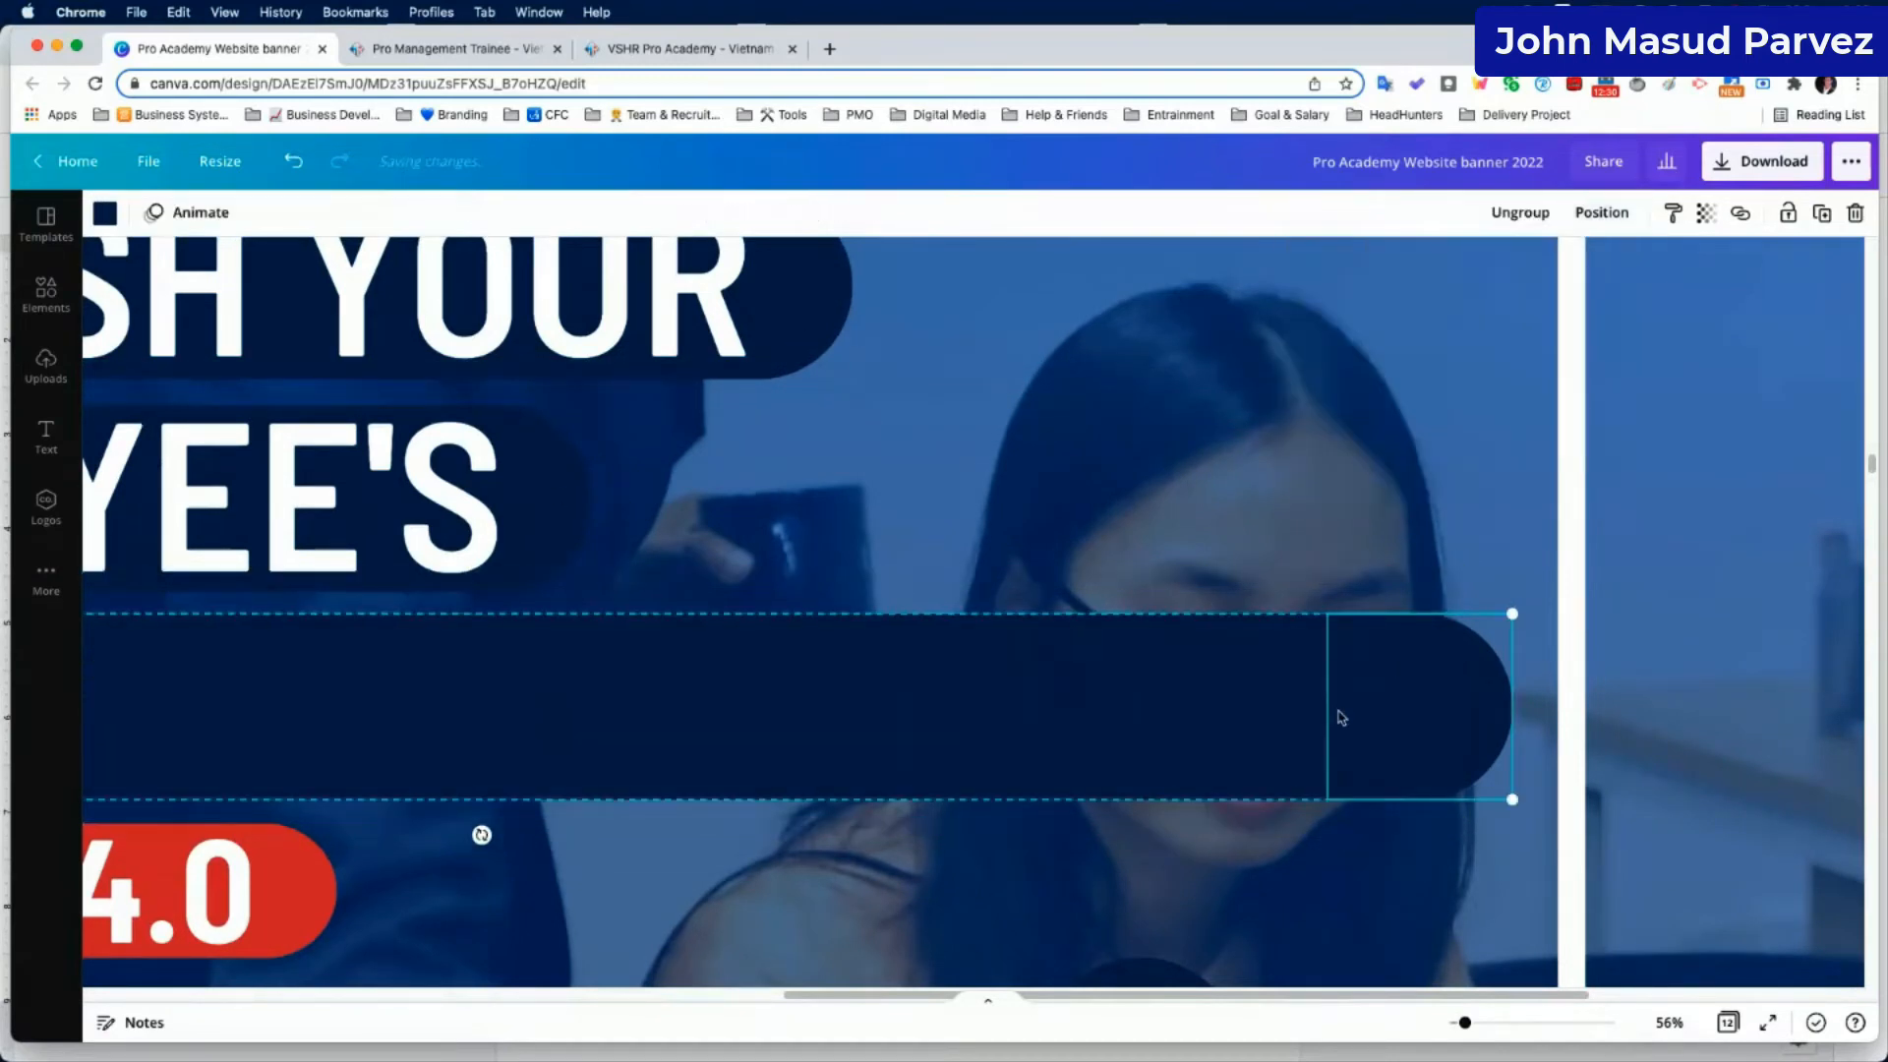
{"action": "left_click", "coordinate": [1520, 213]}
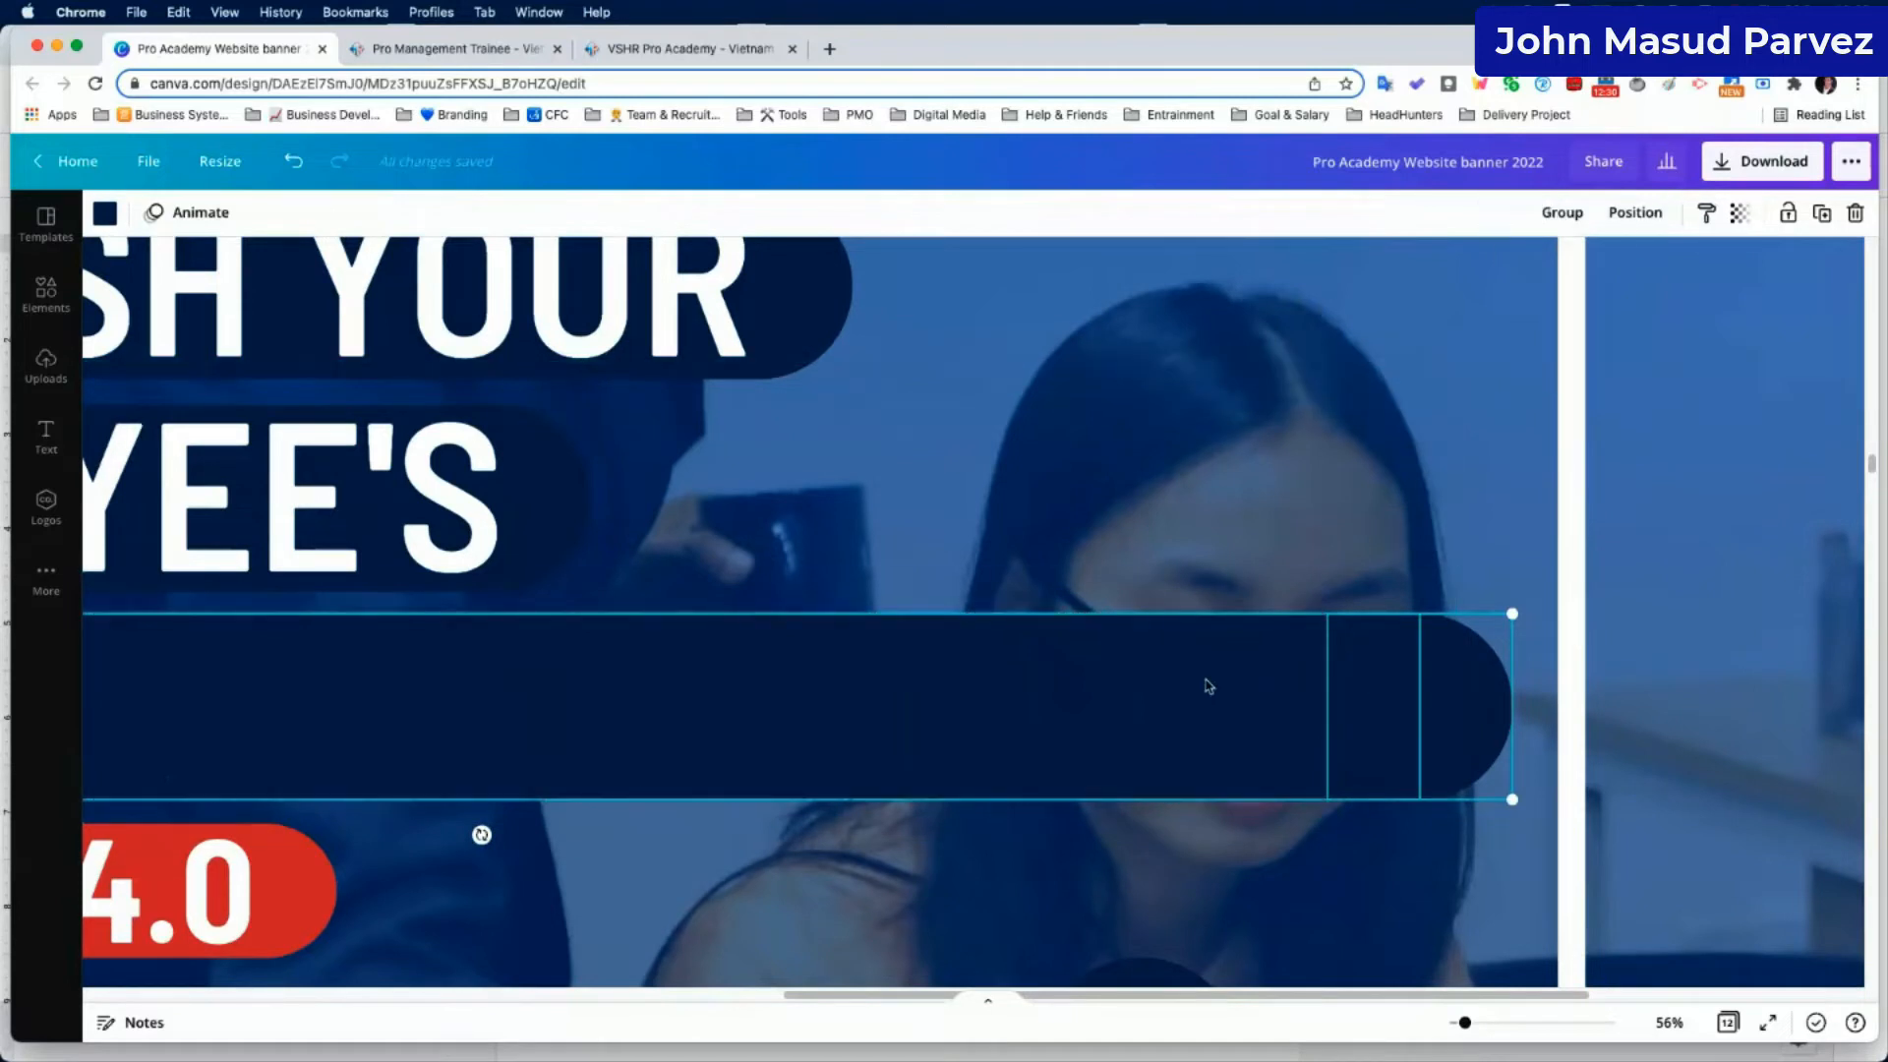
{"action": "left_click", "coordinate": [1266, 728]}
{"action": "left_click_drag", "start_coordinate": [1422, 708], "coordinate": [1638, 694]}
{"action": "left_click", "coordinate": [1323, 700]}
{"action": "left_click_drag", "start_coordinate": [1330, 703], "coordinate": [1340, 704]}
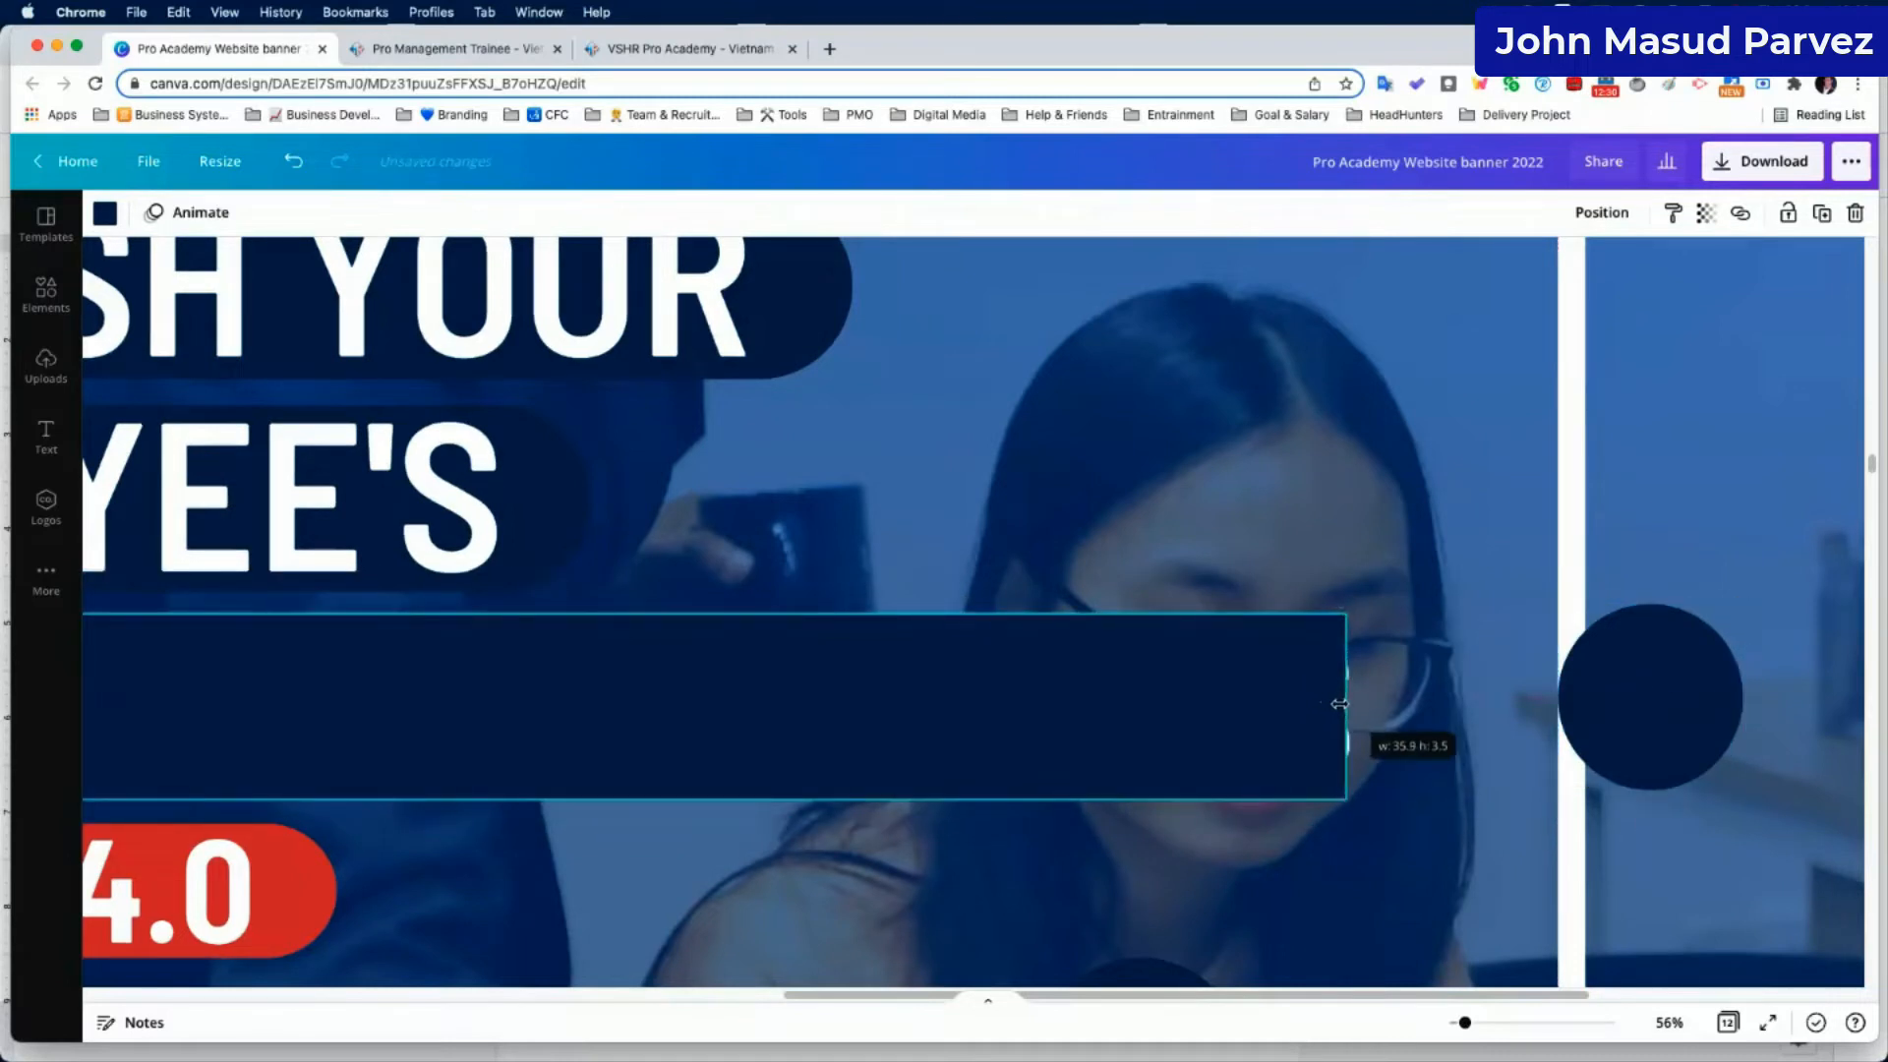
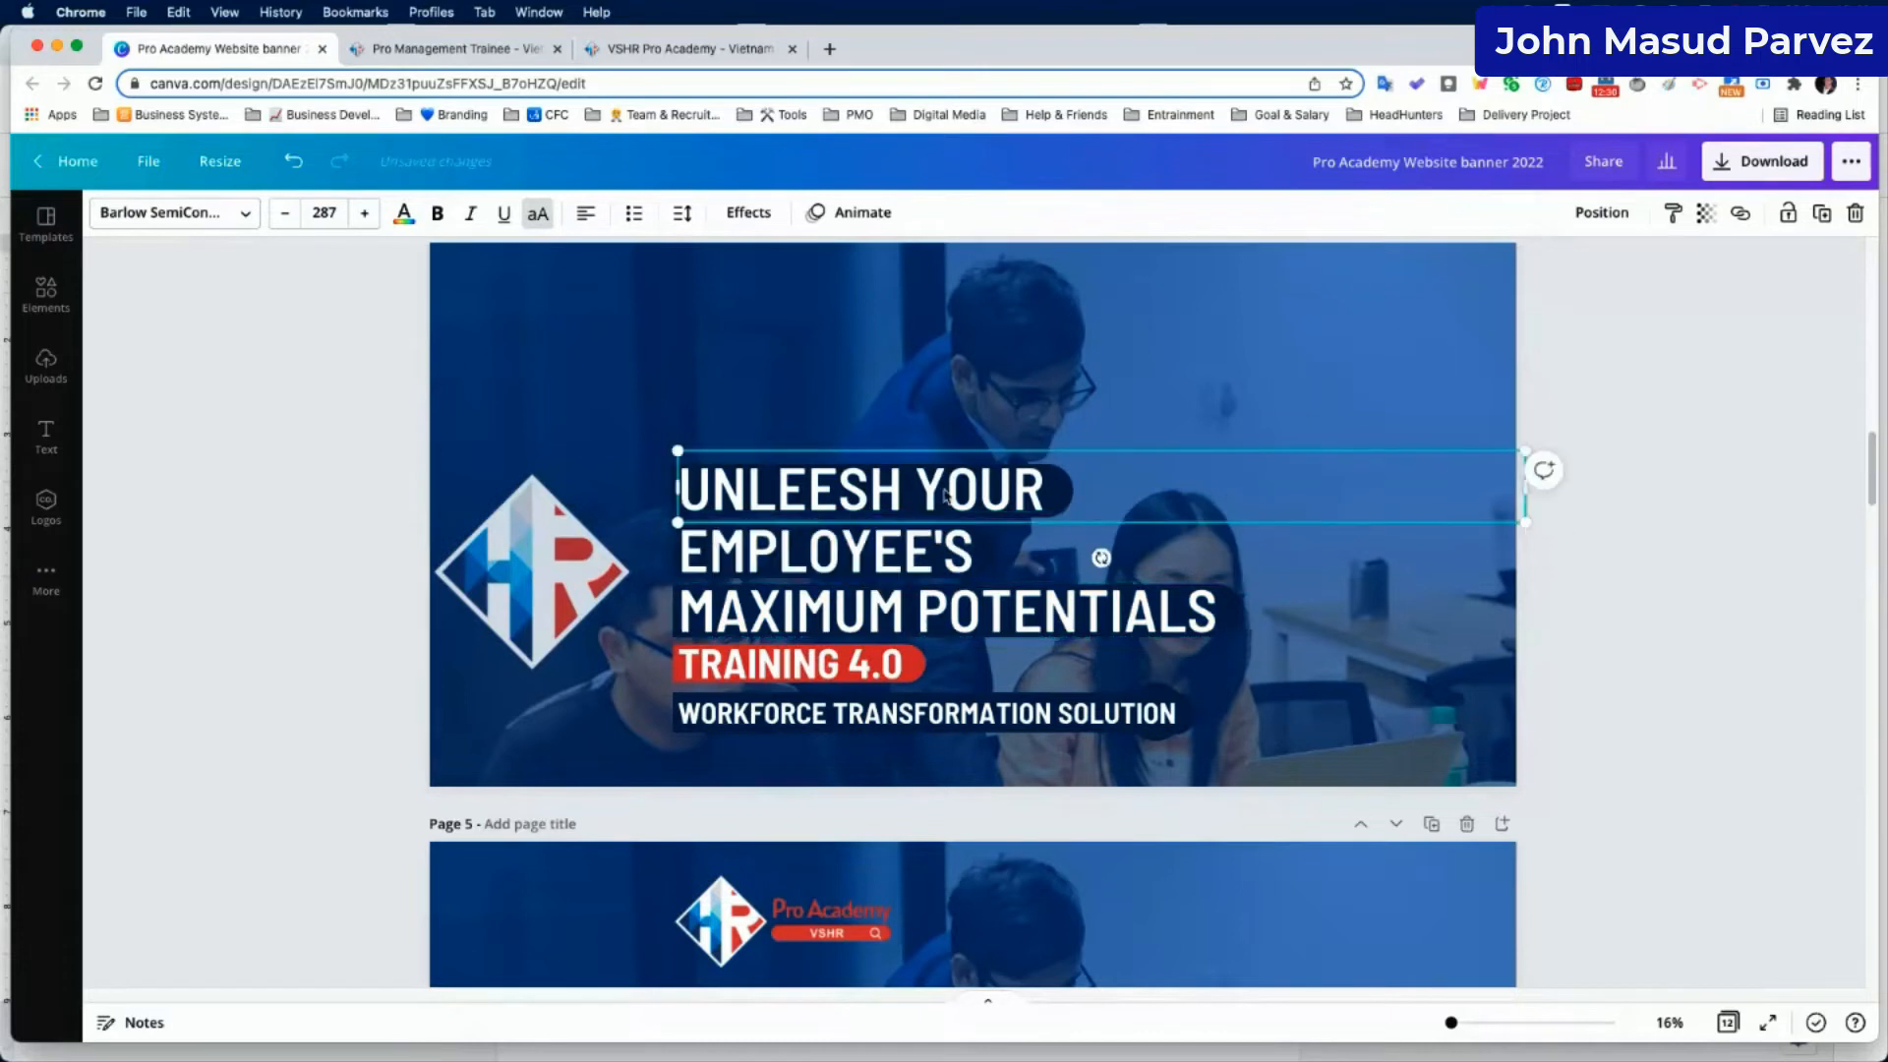
{"action": "double_click", "coordinate": [994, 489]}
{"action": "double_click", "coordinate": [801, 484]}
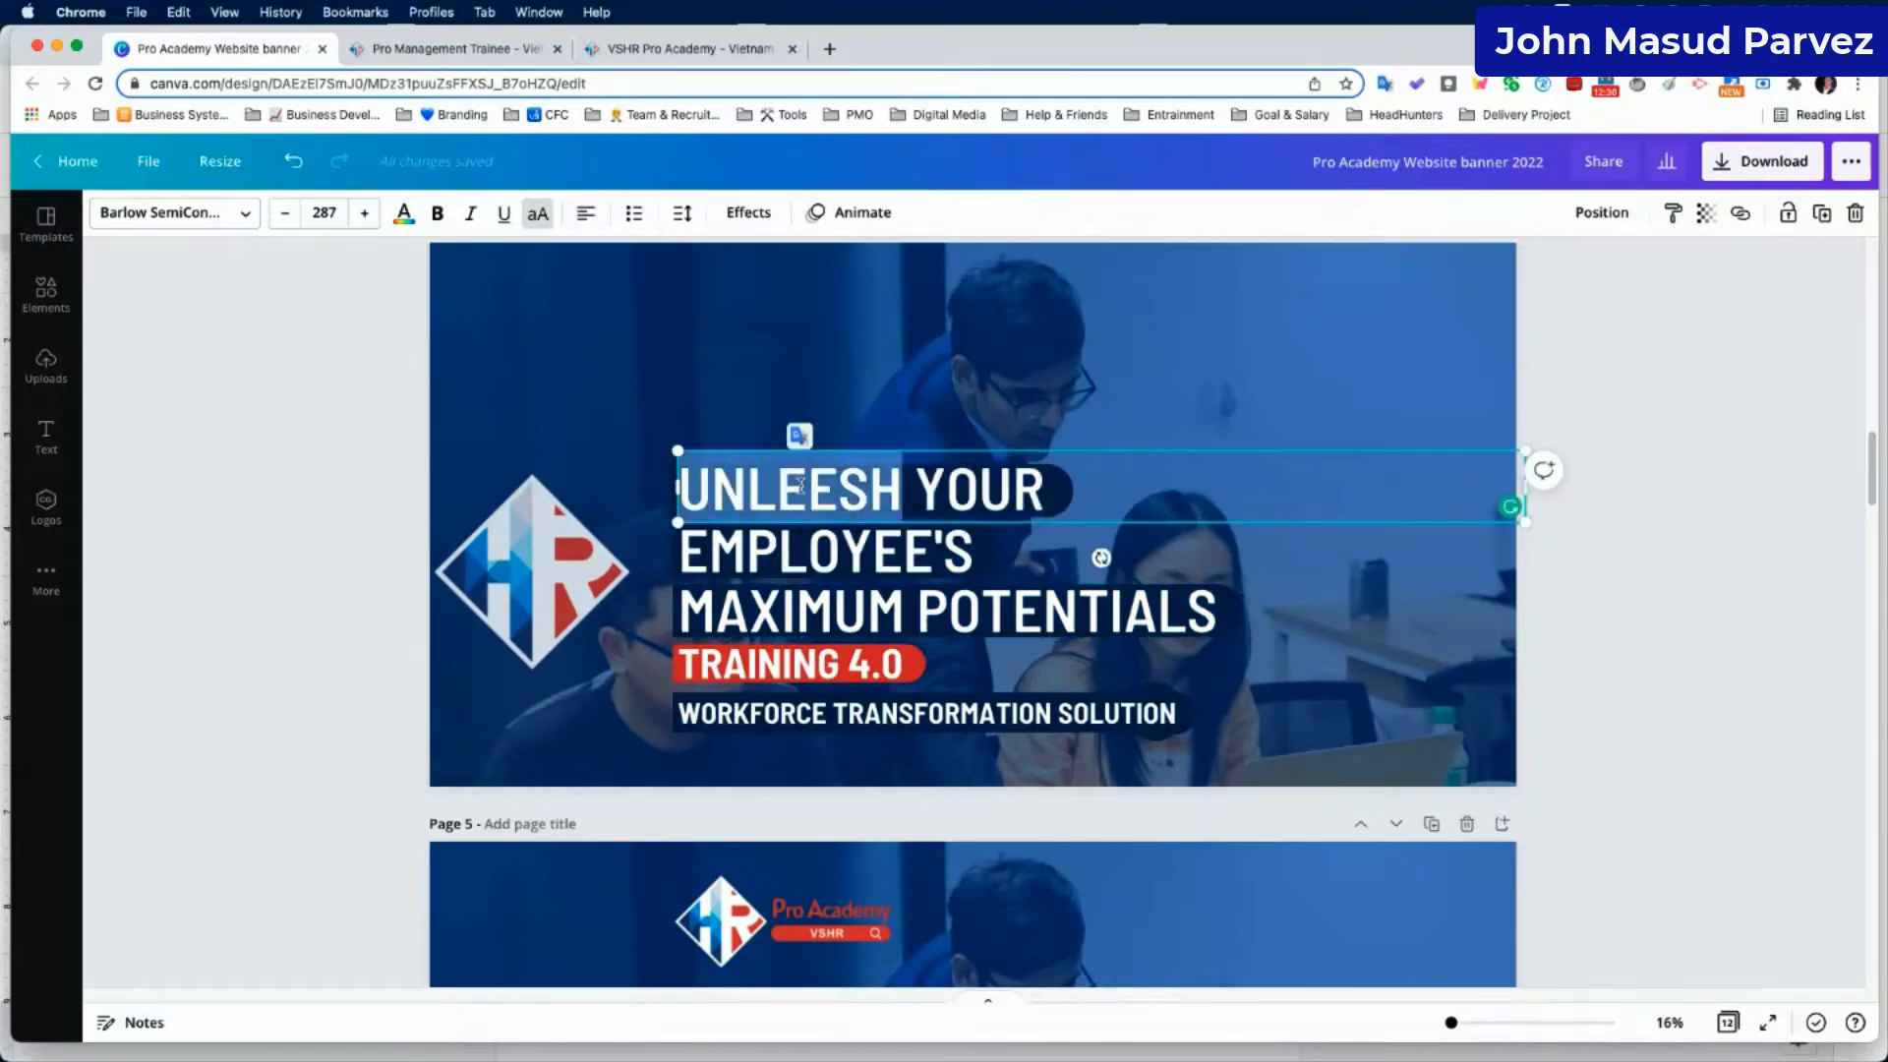
{"action": "left_click", "coordinate": [1004, 619]}
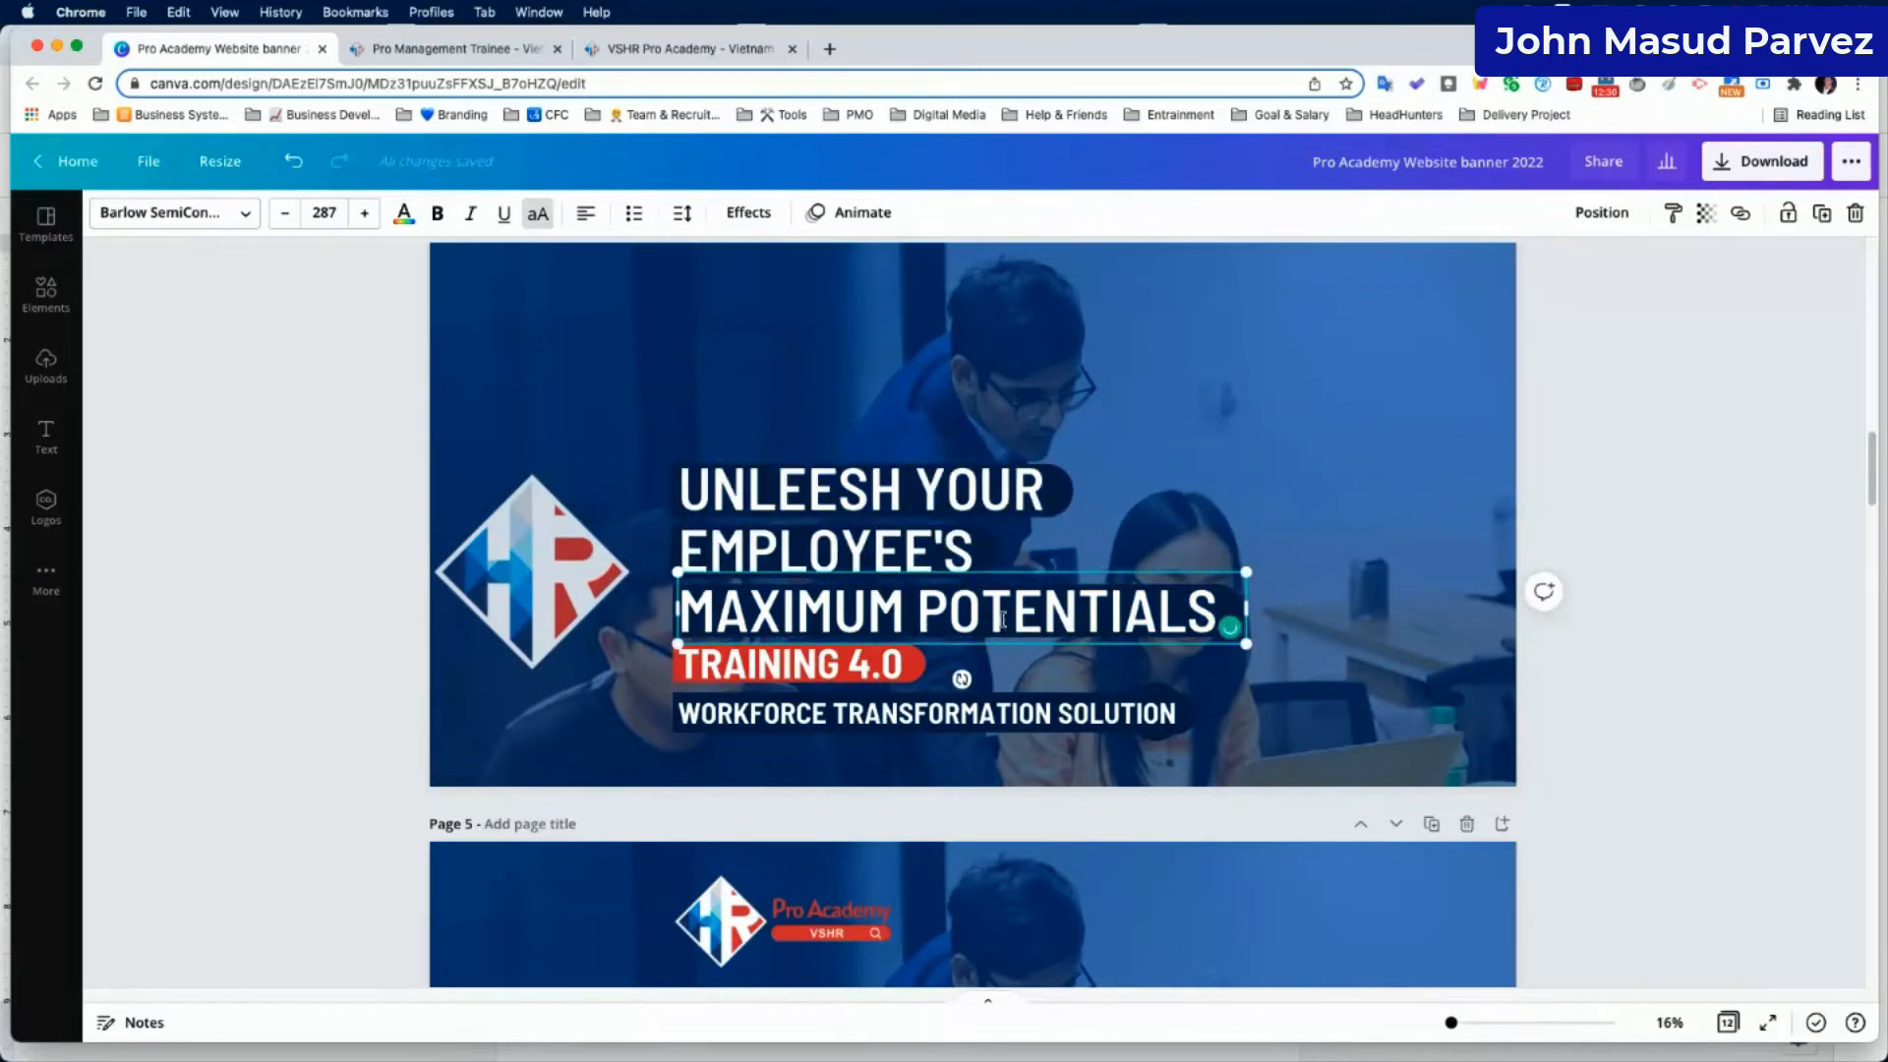
{"action": "double_click", "coordinate": [1004, 620]}
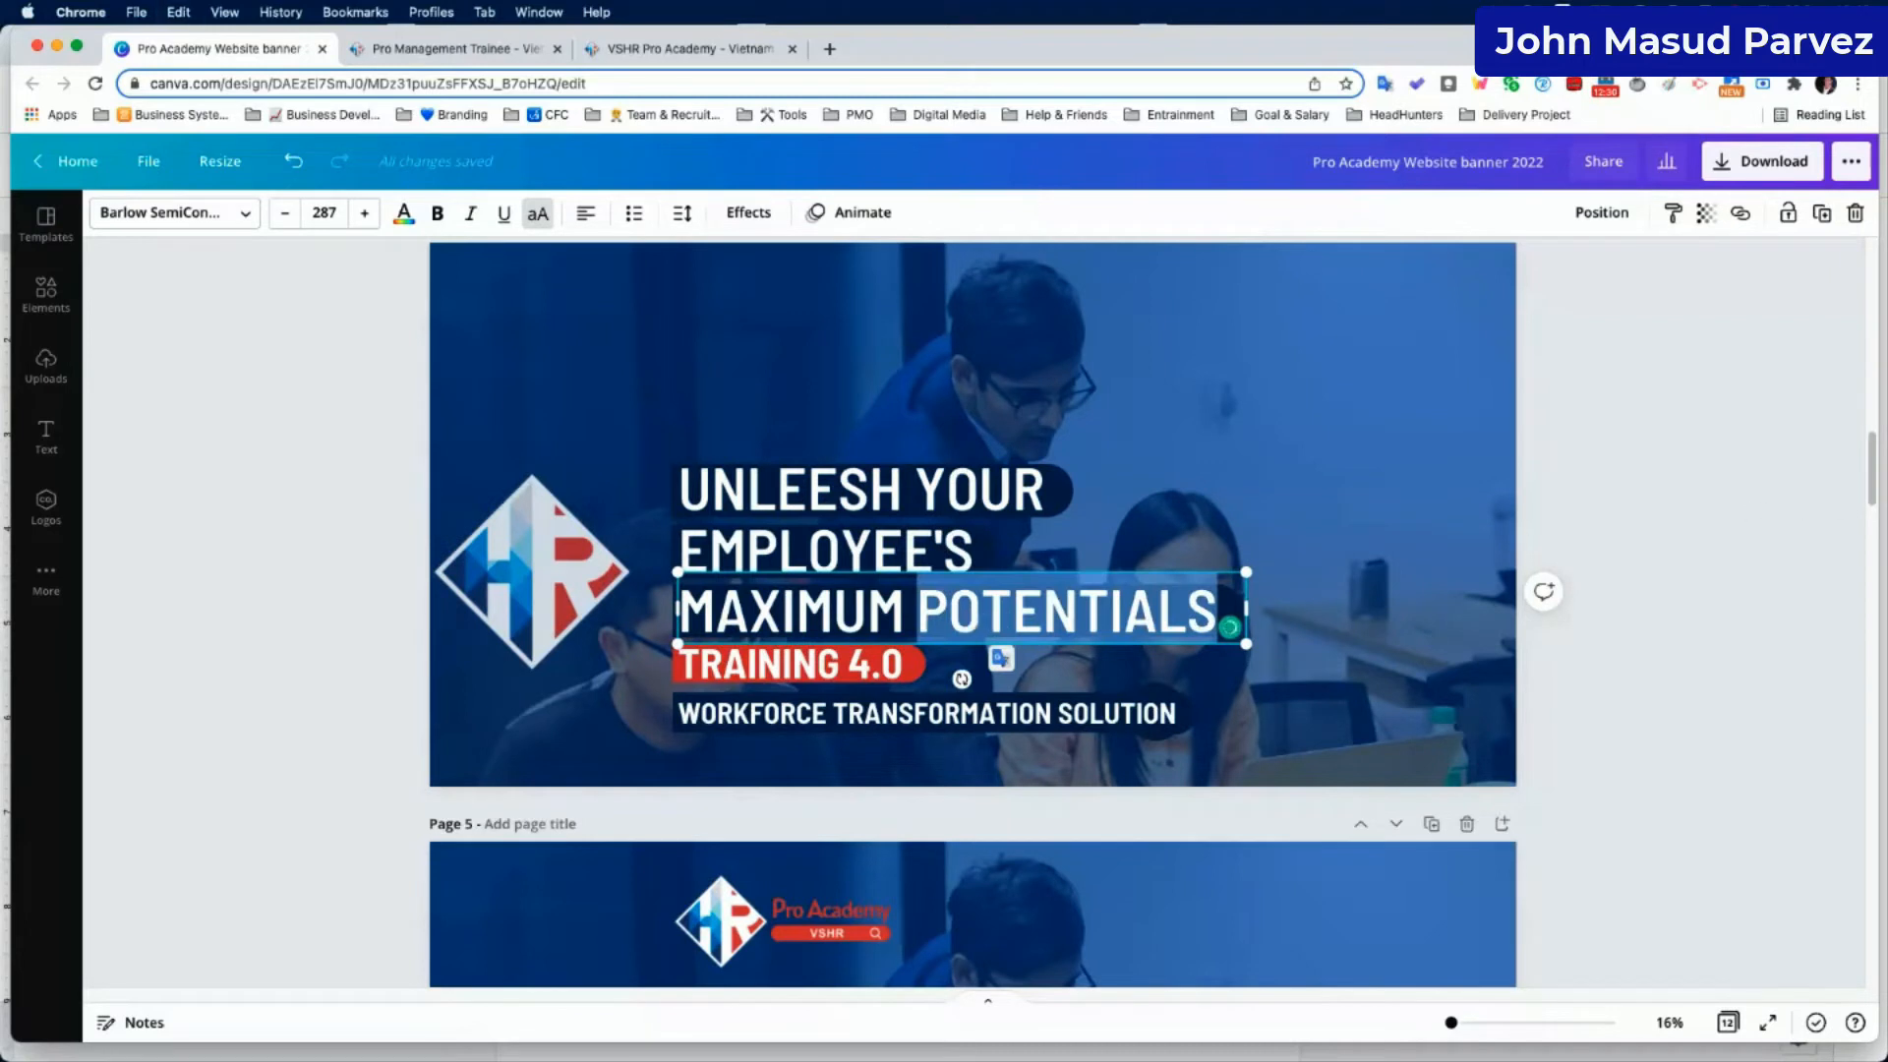
{"action": "key", "text": "super+Tab"}
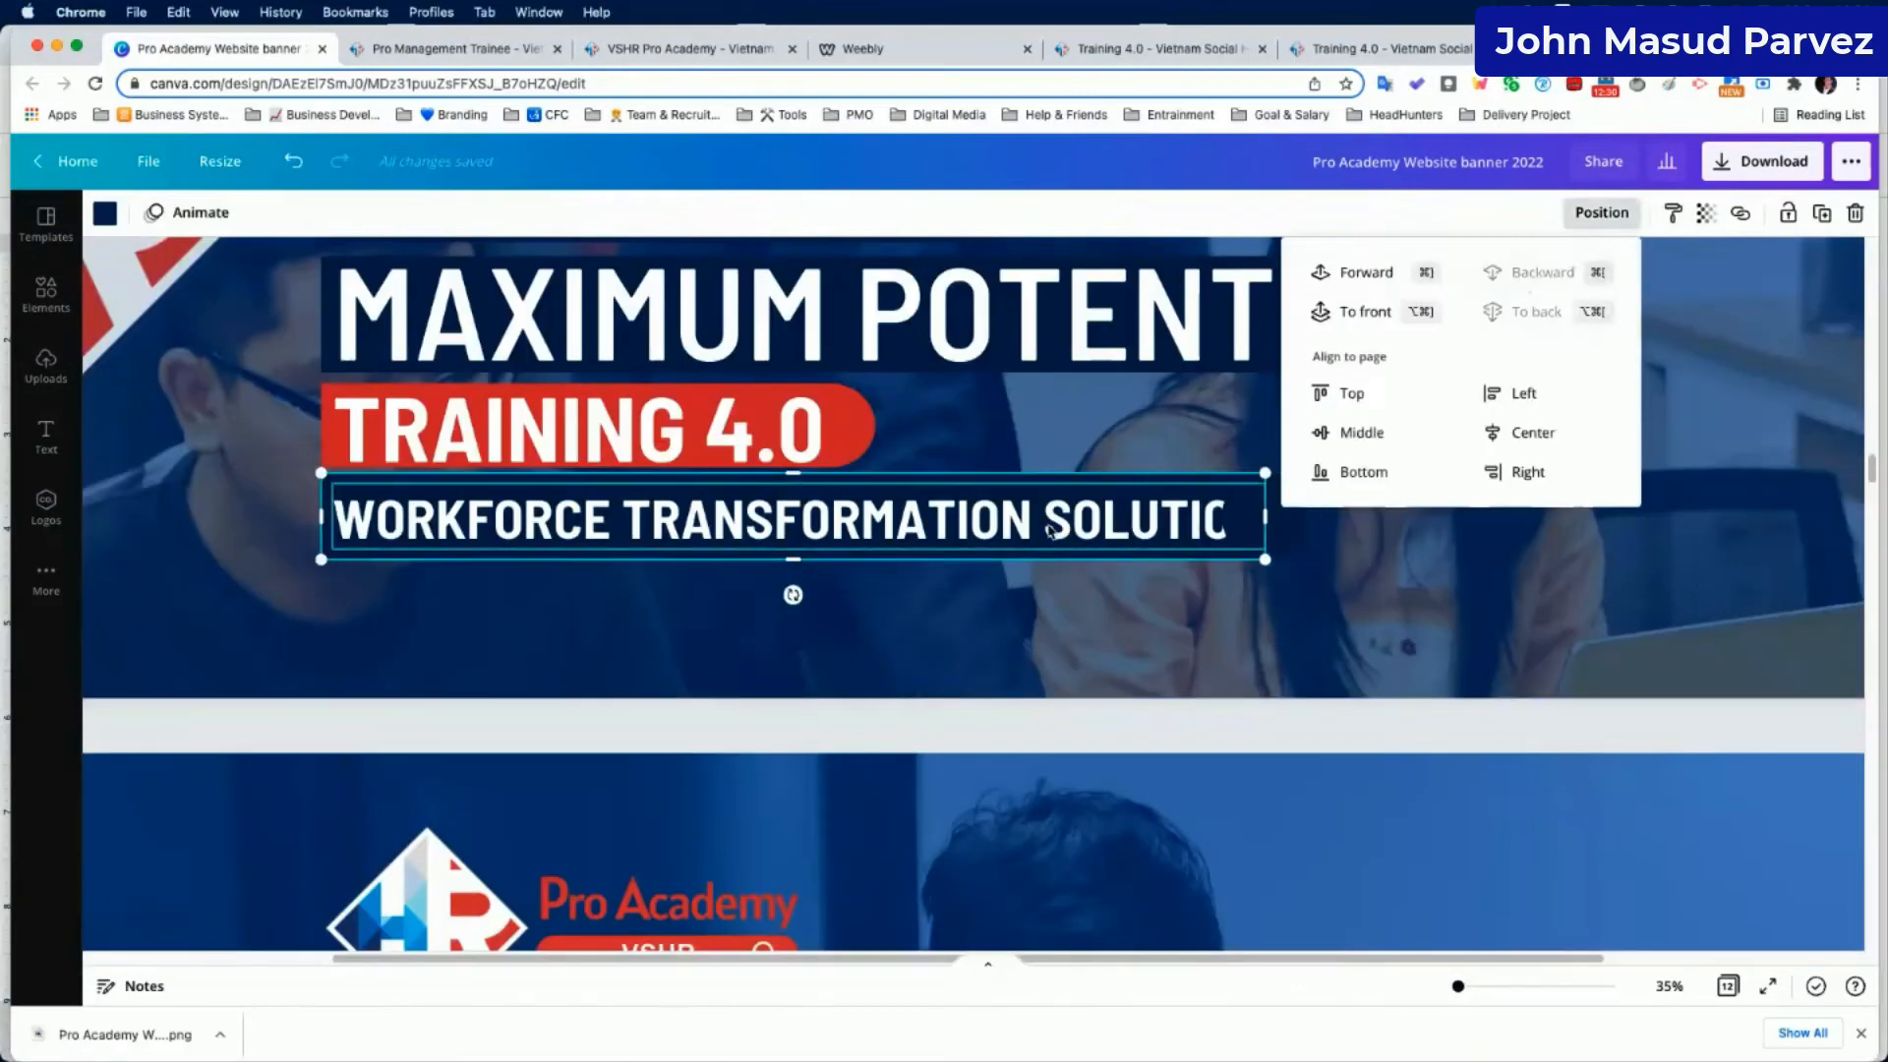
Send the "WORKFORCE TRANSFORMATION SOLUTION" text behind its dark bar and reduce the rectangle's height from its lower edge.
{"action": "left_click", "coordinate": [787, 515]}
{"action": "left_click", "coordinate": [1601, 212]}
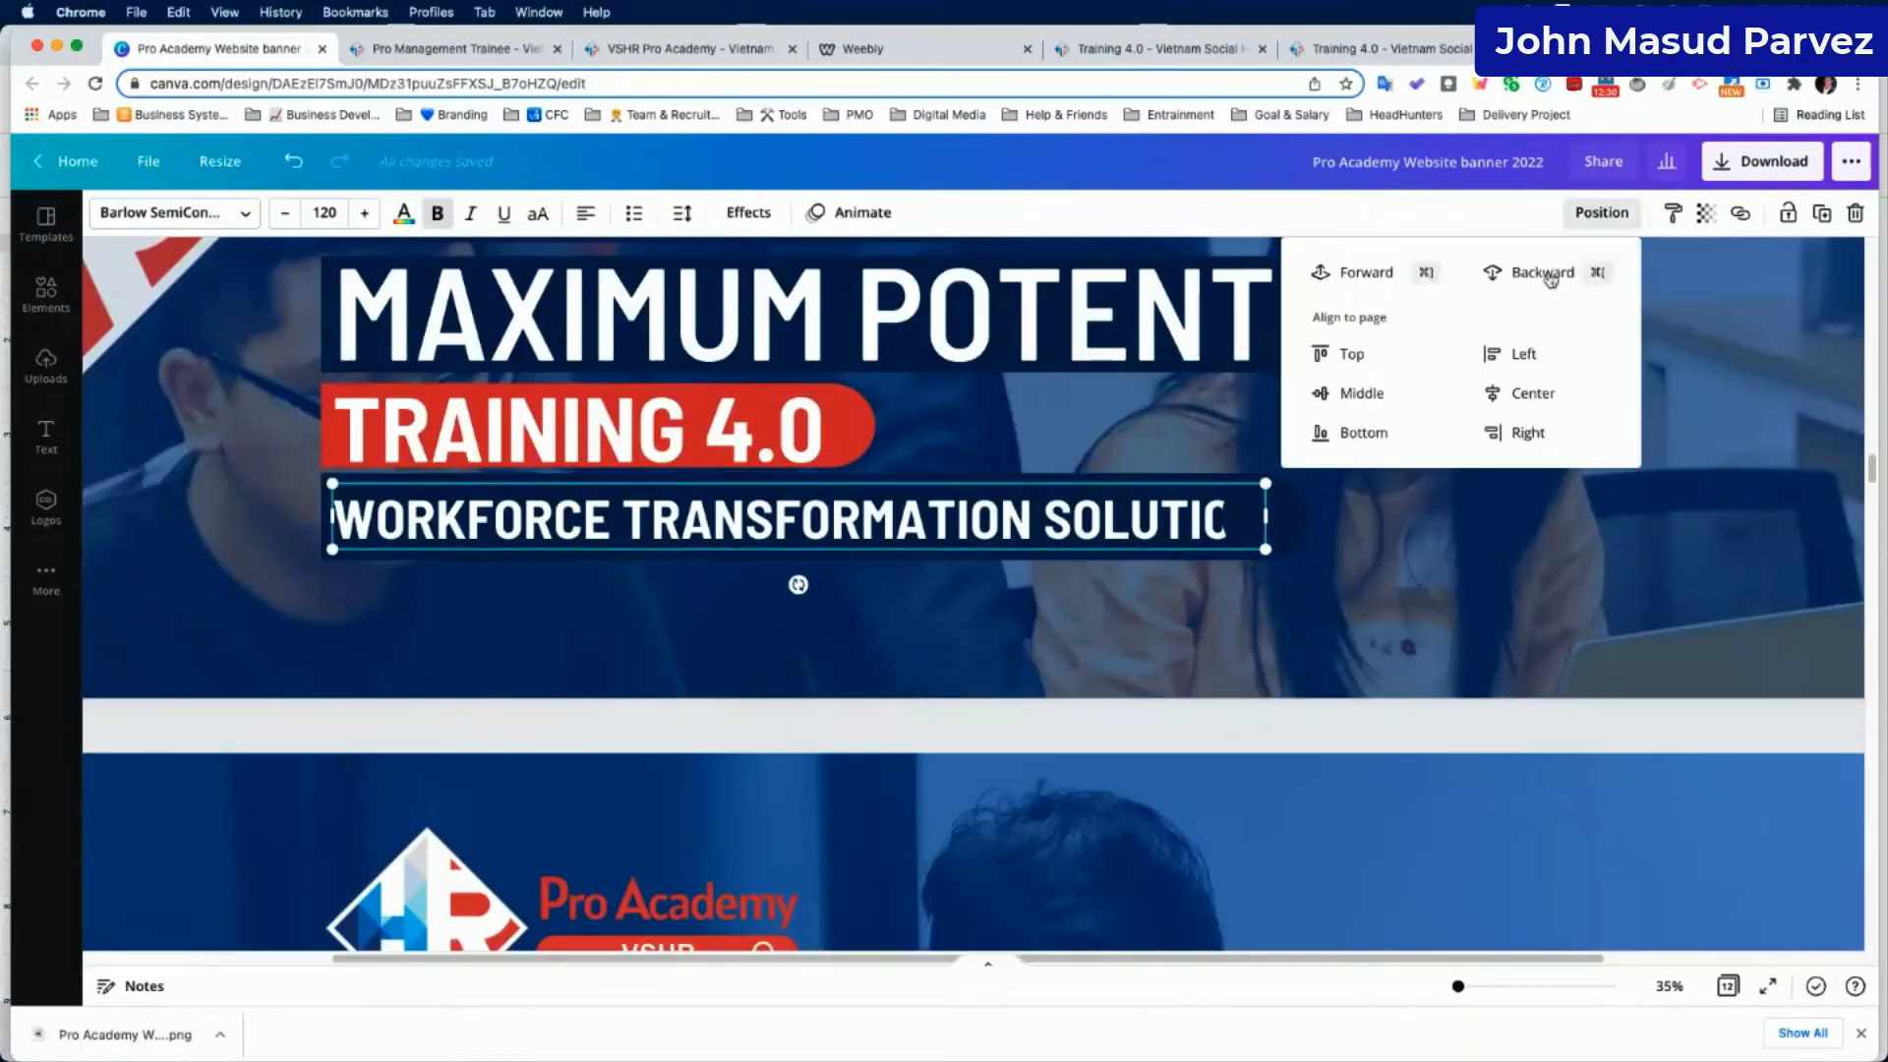
{"action": "left_click", "coordinate": [1522, 276]}
{"action": "left_click", "coordinate": [894, 492]}
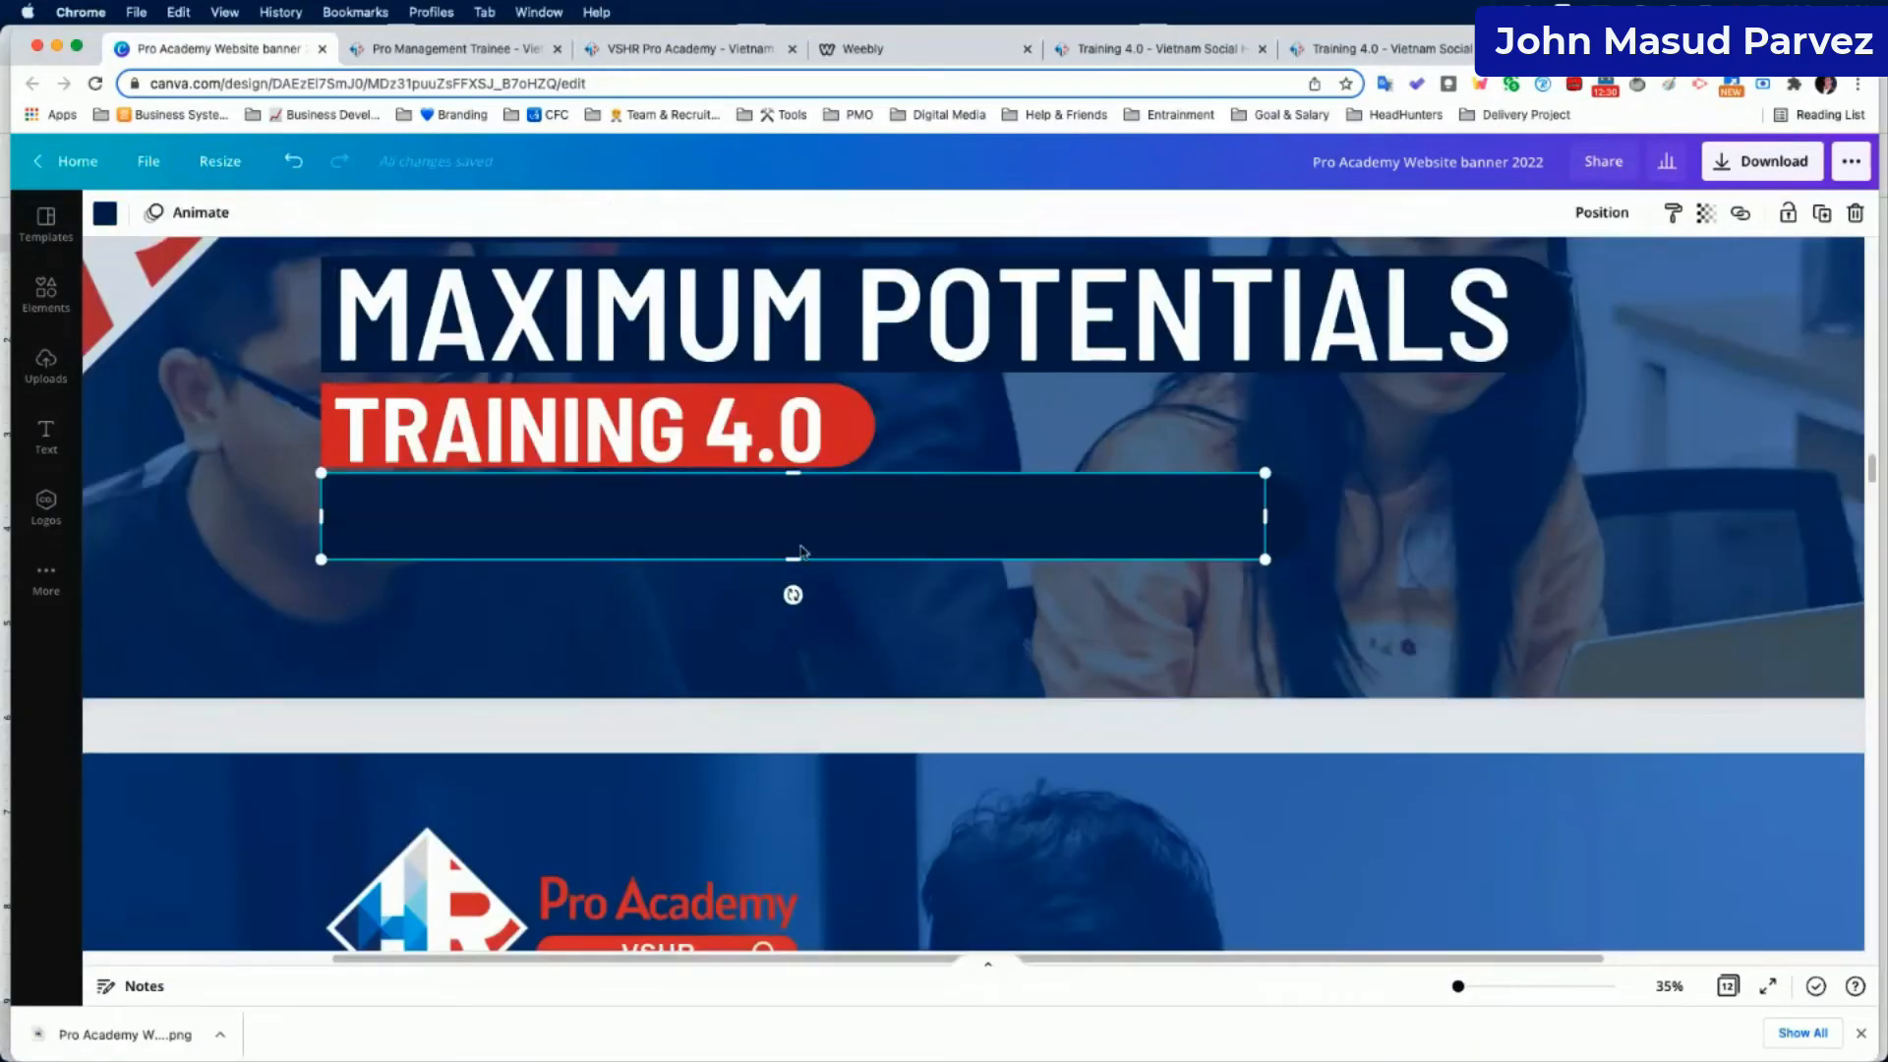
{"action": "left_click_drag", "start_coordinate": [789, 561], "coordinate": [788, 541]}
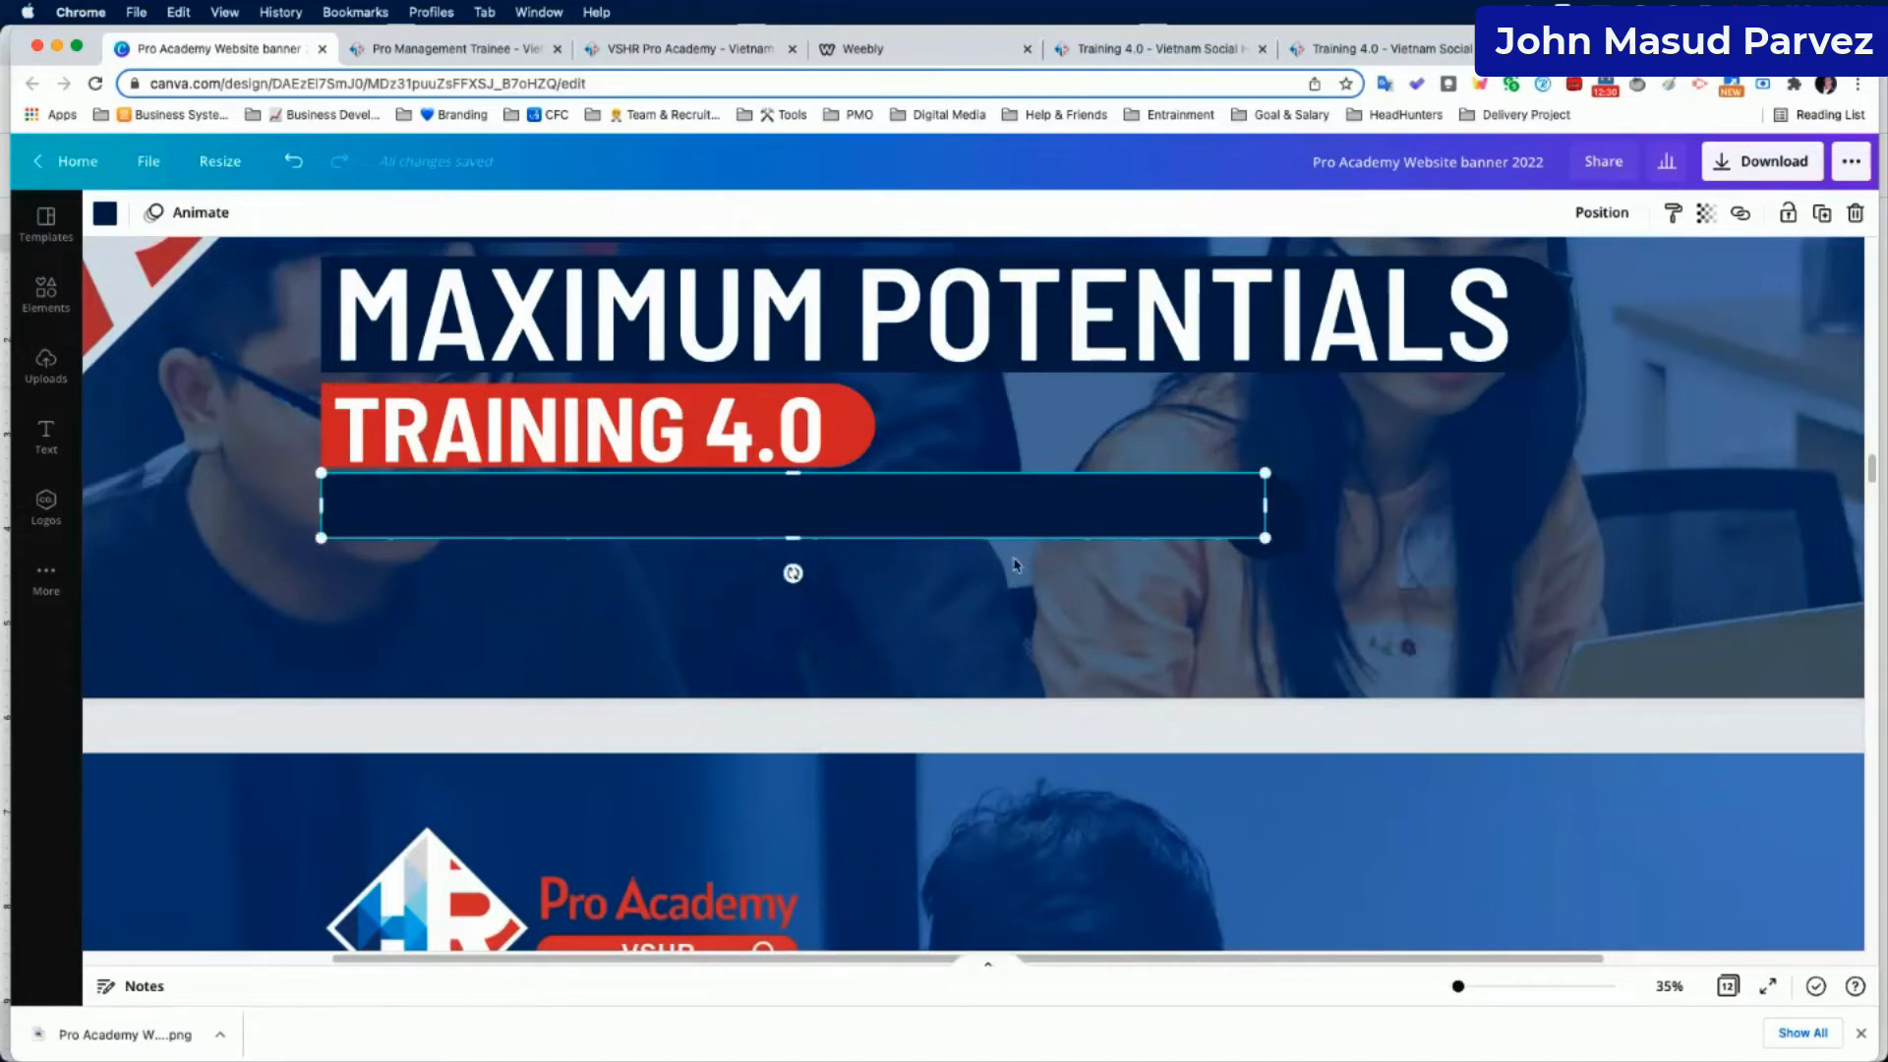
Move the bottom bar's end circle away to the right and send the rectangle backward behind the "WORKFORCE TRANSFORMATION SOLUTION" text.
{"action": "left_click", "coordinate": [1033, 585]}
{"action": "left_click", "coordinate": [1290, 524]}
{"action": "left_click", "coordinate": [1103, 514]}
{"action": "left_click", "coordinate": [1602, 213]}
{"action": "left_click", "coordinate": [1583, 266]}
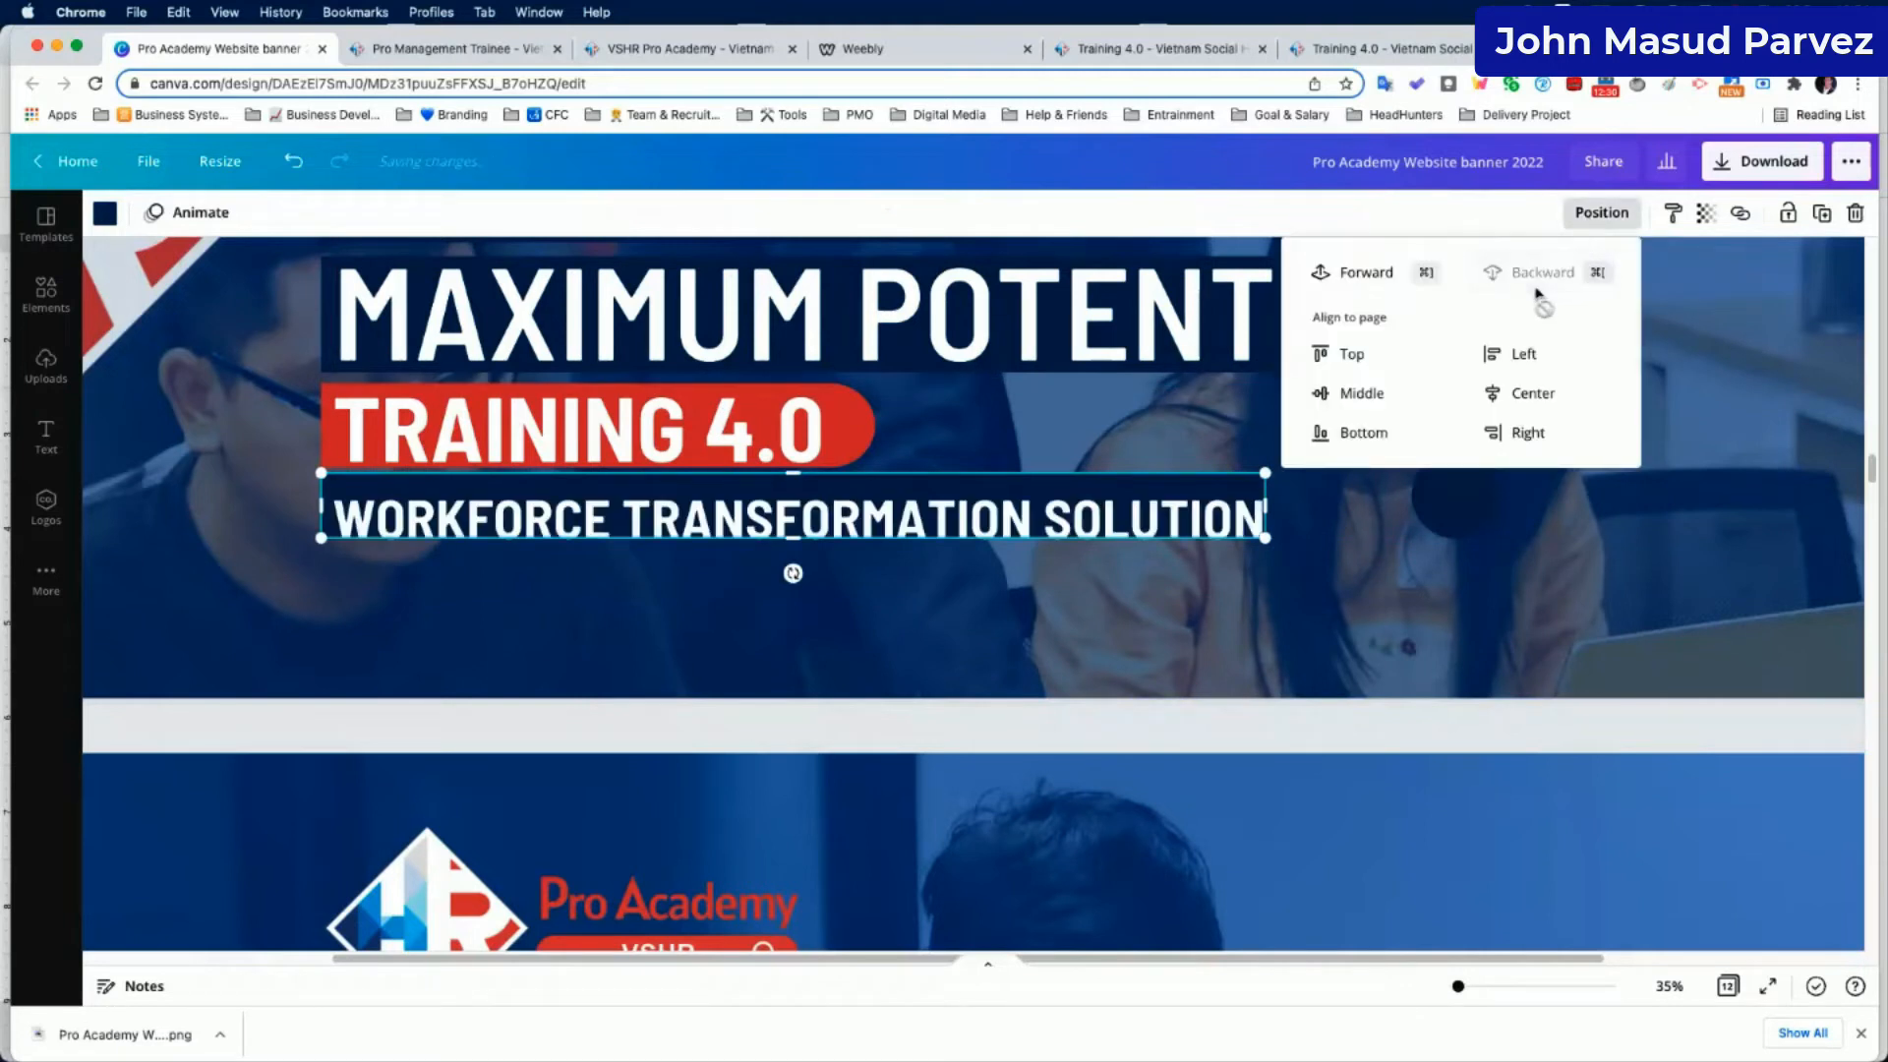
{"action": "left_click", "coordinate": [1293, 577]}
Nudge the "WORKFORCE TRANSFORMATION SOLUTION" text upward until it sits vertically centred on its shortened bar.
{"action": "left_click", "coordinate": [862, 511]}
{"action": "key", "text": "Up"}
{"action": "key", "text": "Up"}
{"action": "key", "text": "Up"}
{"action": "key", "text": "Up"}
{"action": "key", "text": "Up"}
{"action": "key", "text": "Up"}
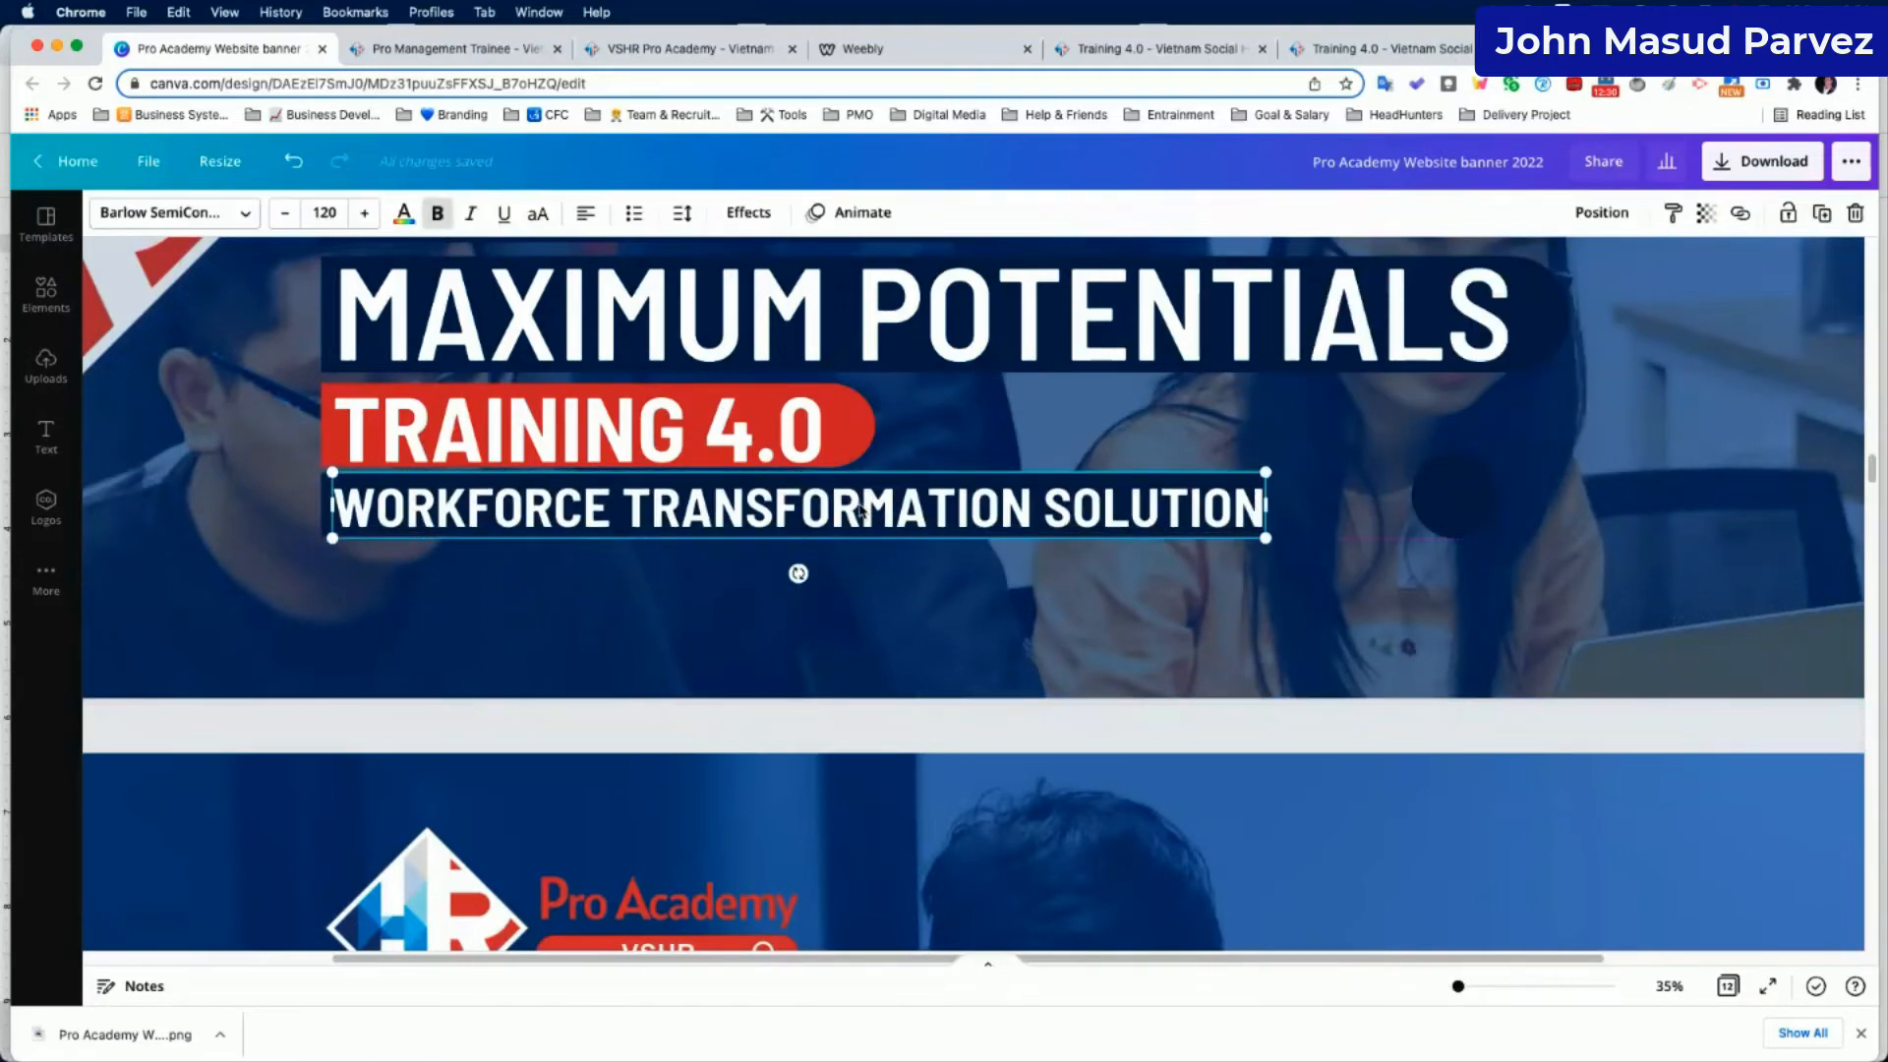
{"action": "key", "text": "Up"}
{"action": "key", "text": "Left"}
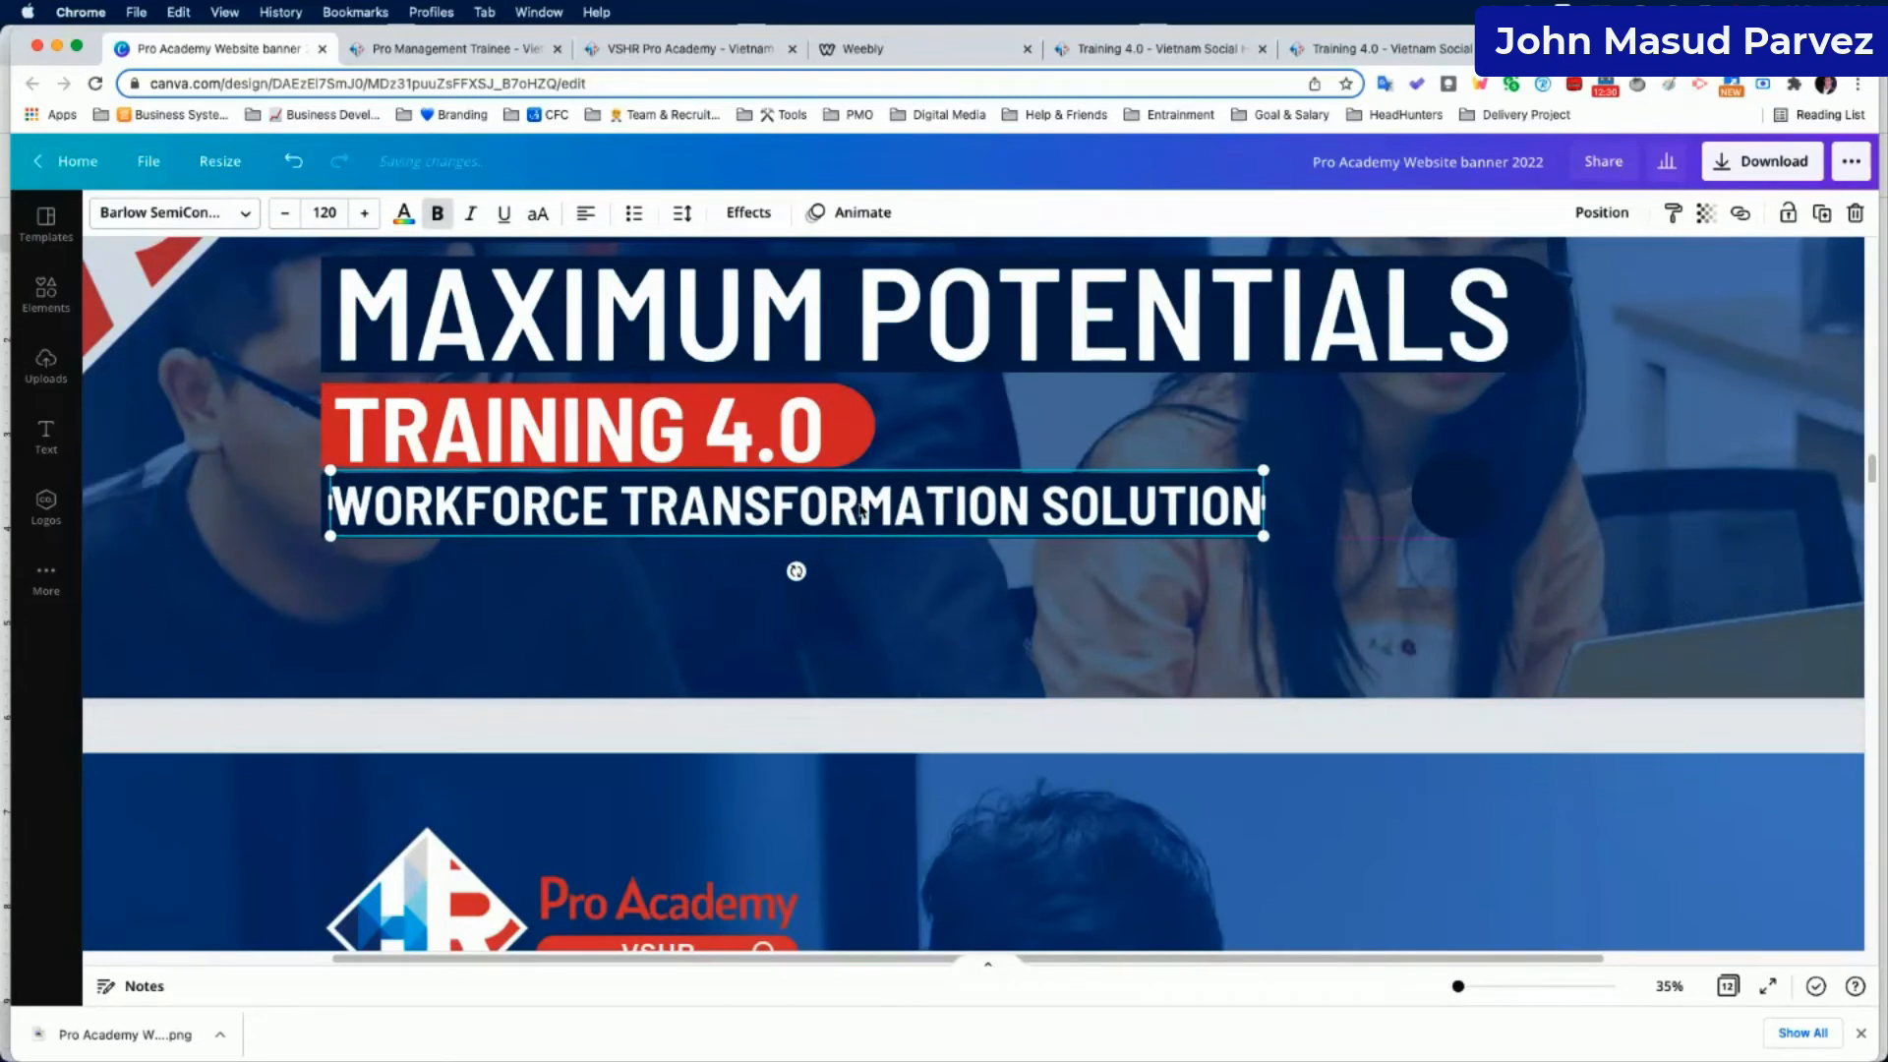
{"action": "left_click", "coordinate": [792, 598]}
{"action": "left_click_drag", "start_coordinate": [516, 506], "coordinate": [519, 501]}
{"action": "left_click", "coordinate": [724, 610]}
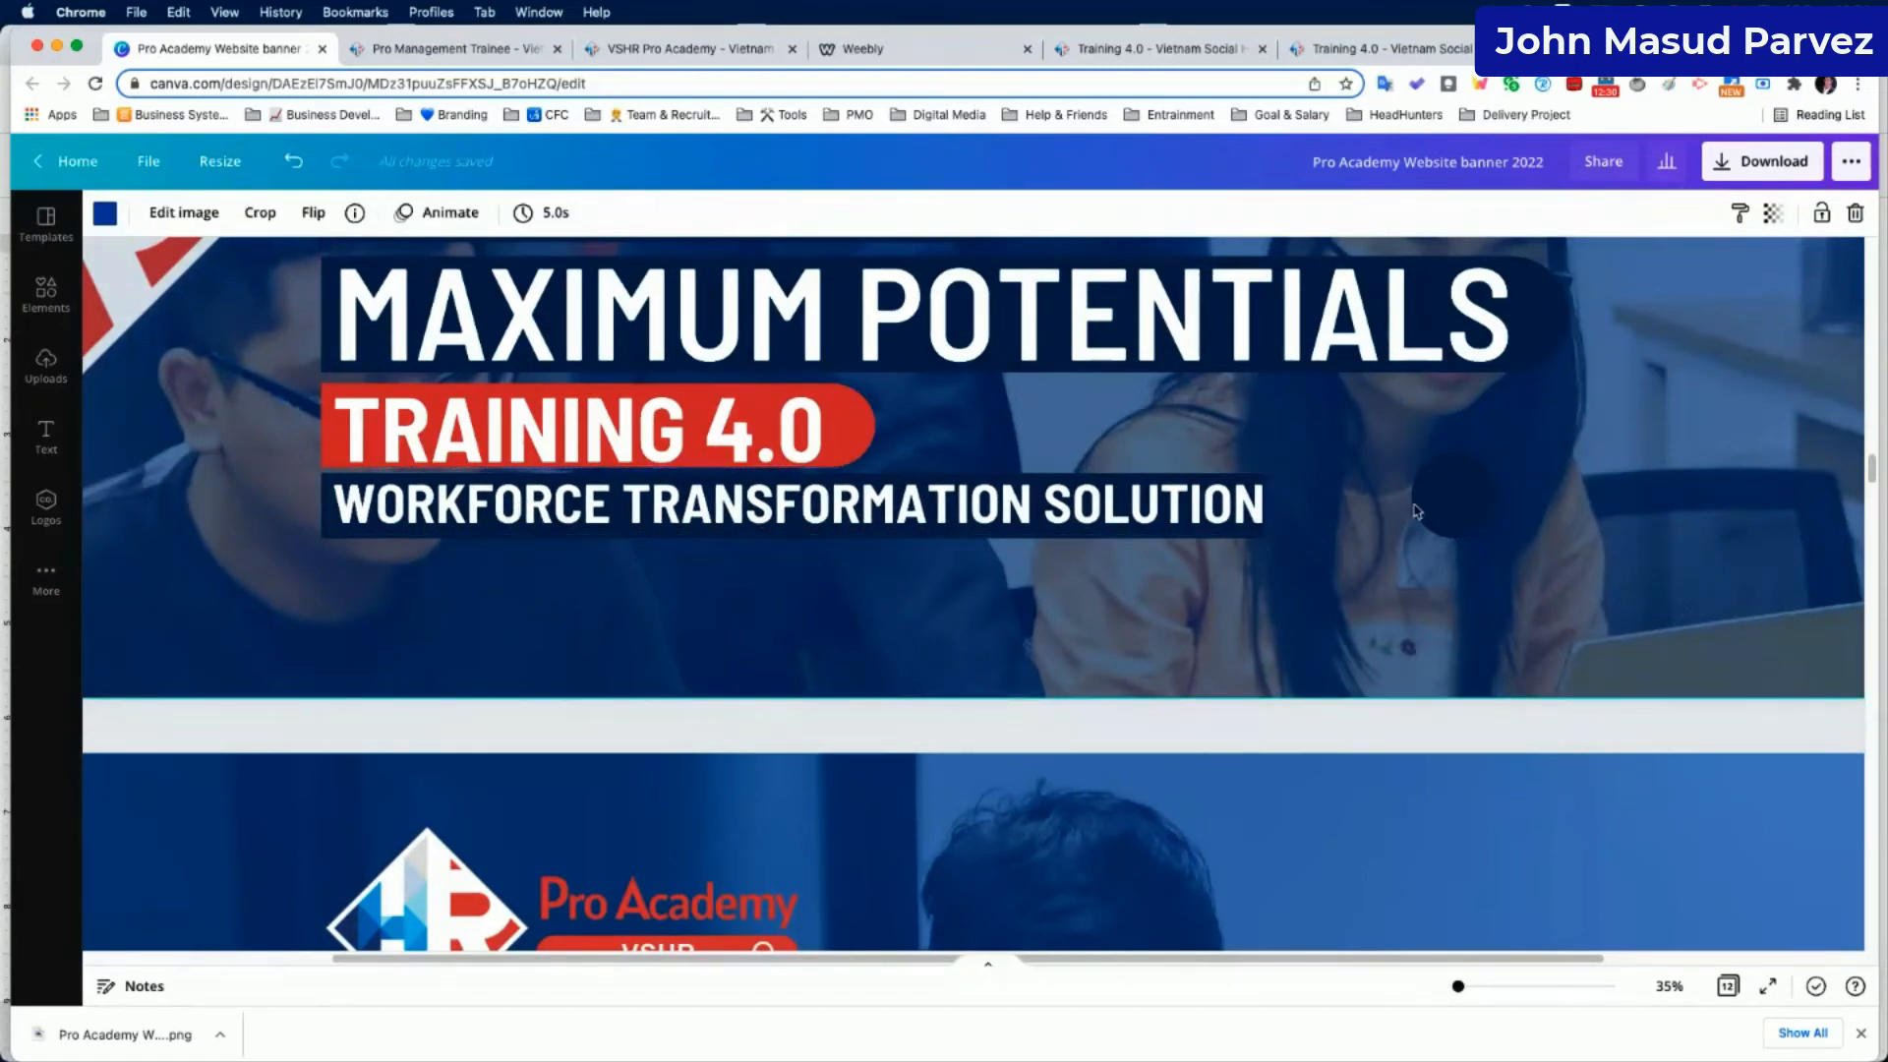
Send the "WORKFORCE TRANSFORMATION SOLUTION" text behind its bar and extend the rectangle's right edge slightly past the last letter.
{"action": "left_click", "coordinate": [1236, 518]}
{"action": "left_click", "coordinate": [1599, 209]}
{"action": "left_click", "coordinate": [1539, 266]}
{"action": "left_click", "coordinate": [1409, 590]}
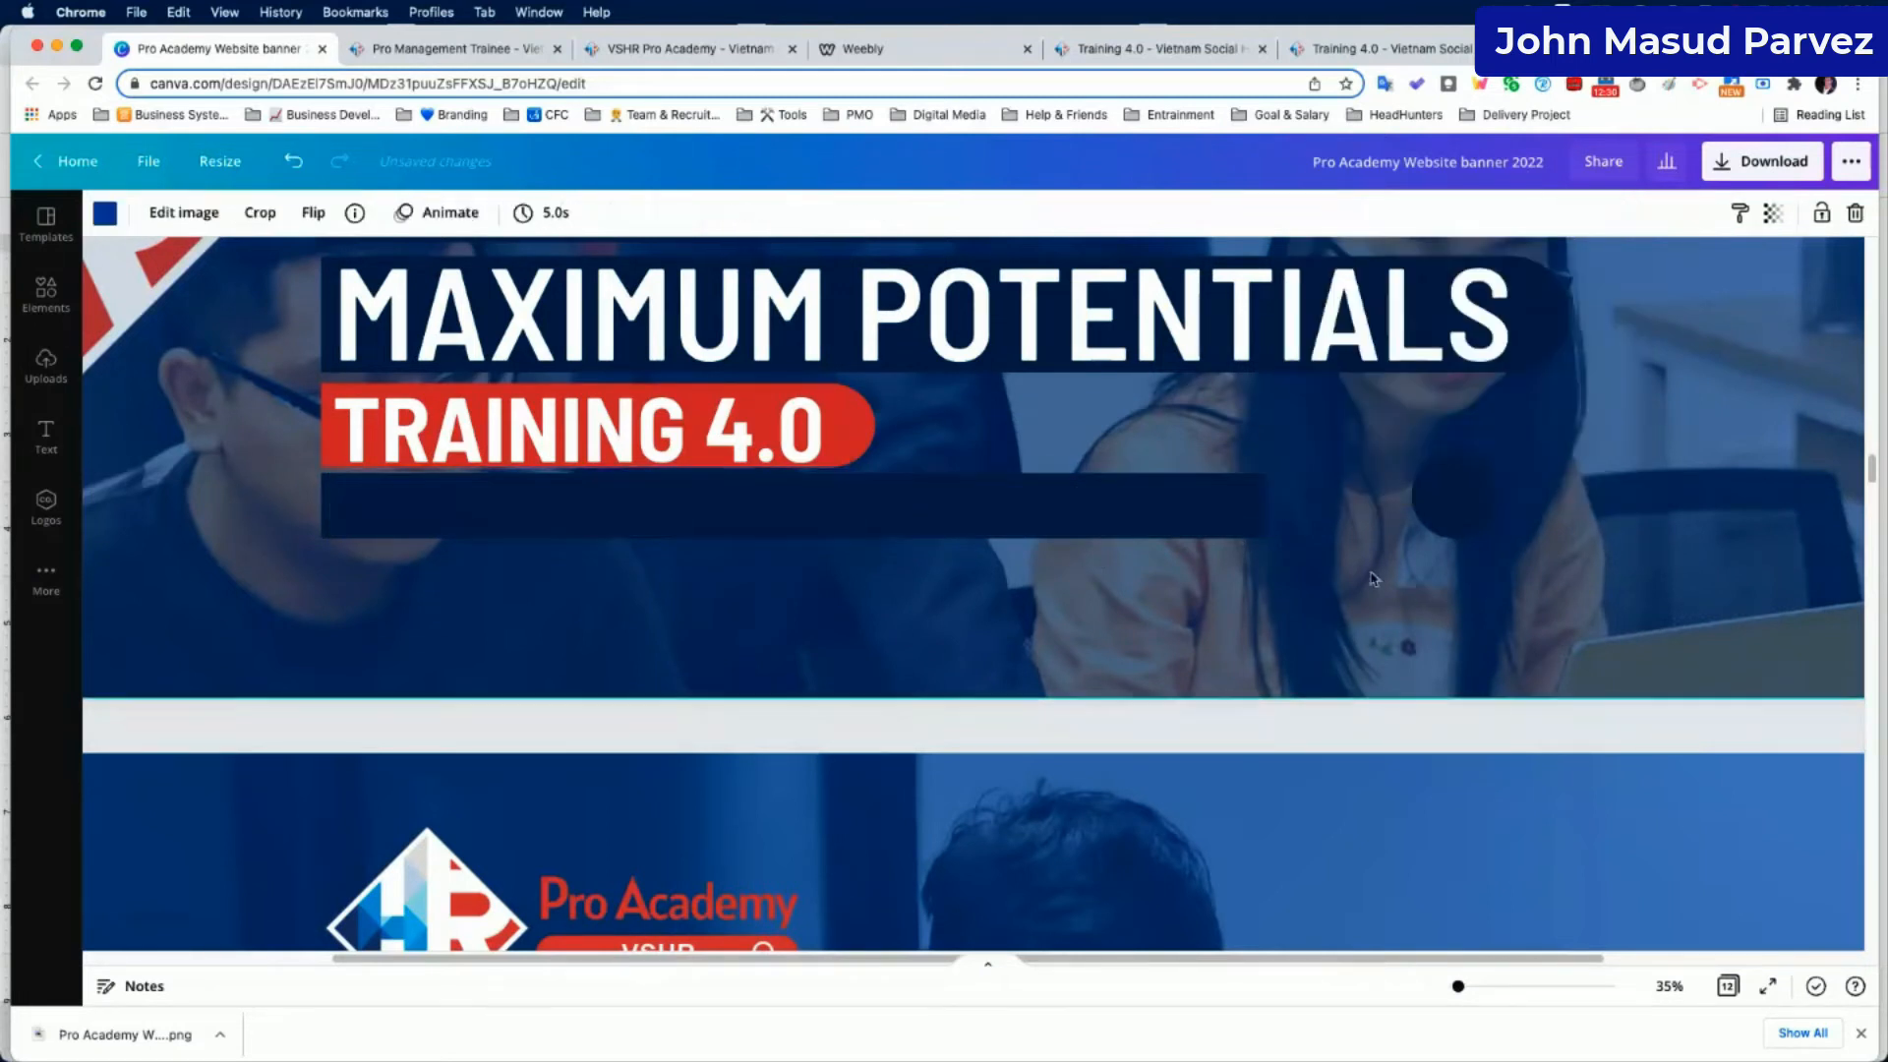
{"action": "left_click", "coordinate": [1262, 506]}
{"action": "left_click_drag", "start_coordinate": [1267, 504], "coordinate": [1274, 504]}
Send the extended bottom rectangle backward behind the "WORKFORCE TRANSFORMATION SOLUTION" text.
{"action": "left_click", "coordinate": [1309, 545]}
{"action": "left_click", "coordinate": [1209, 521]}
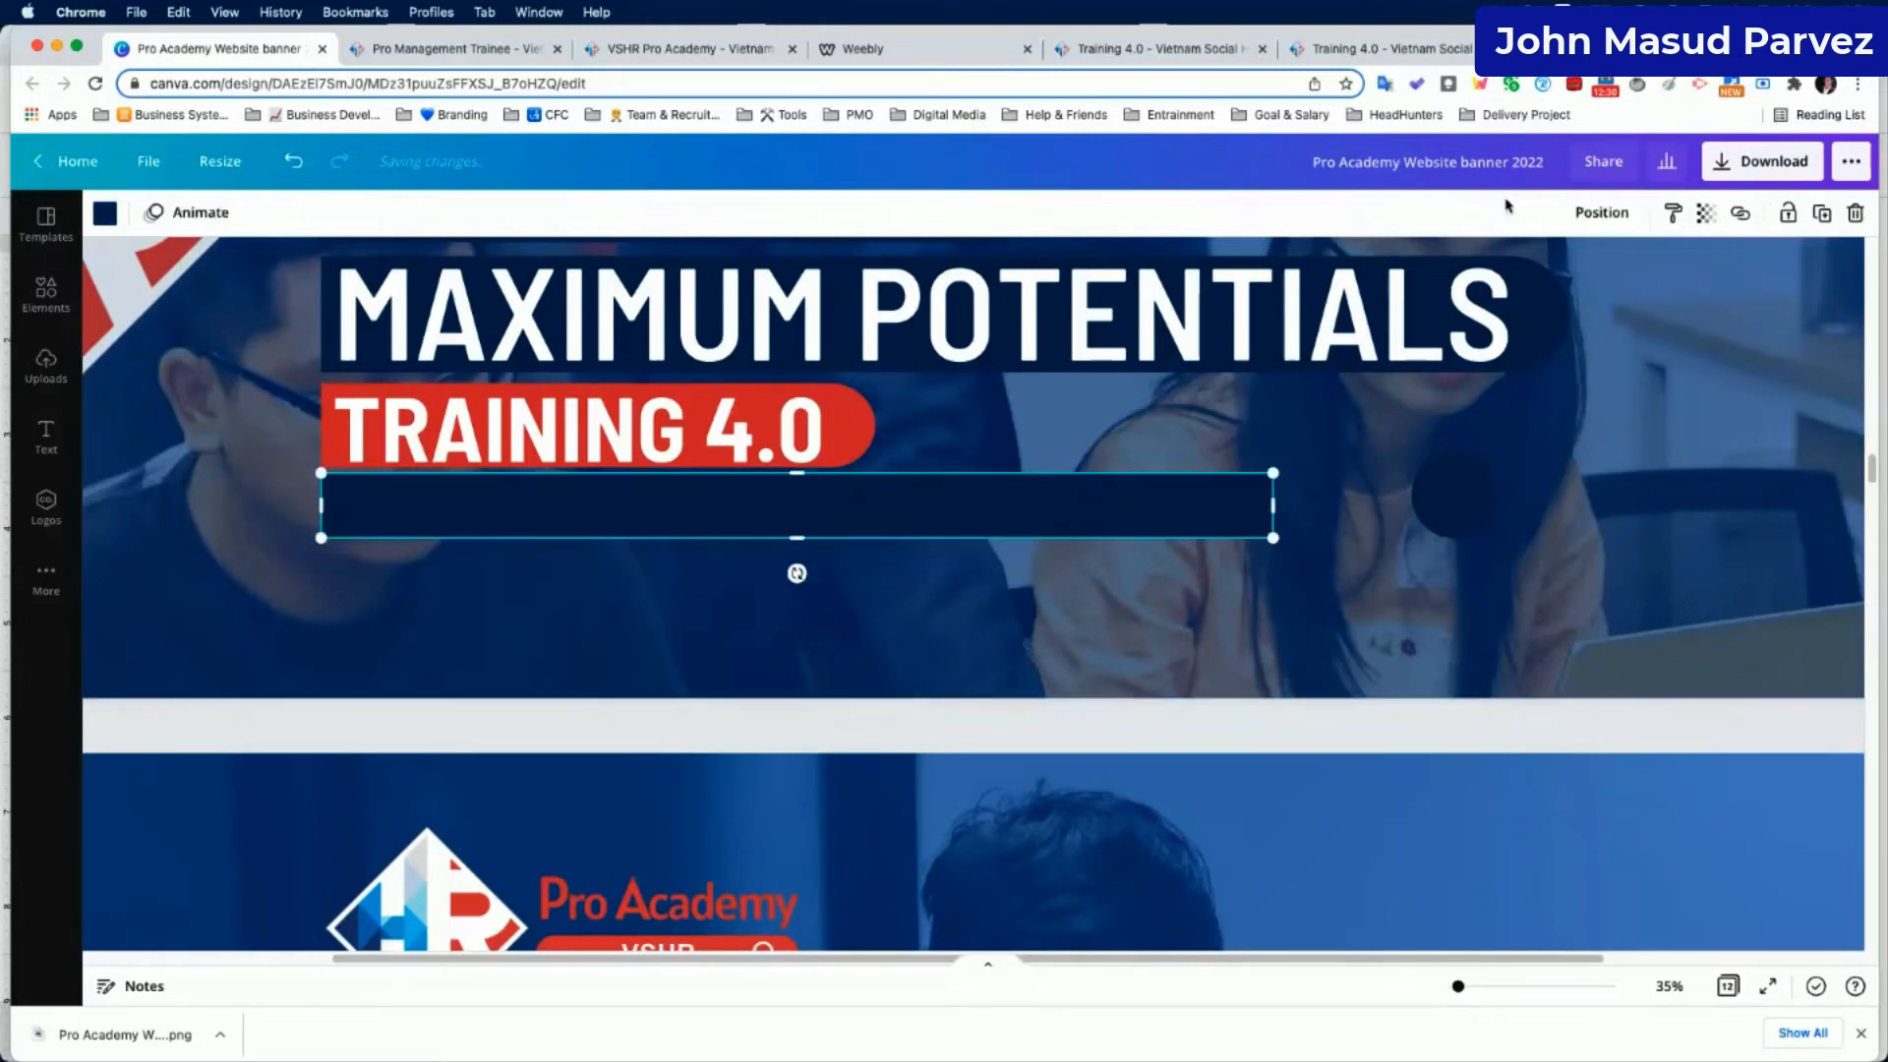
{"action": "left_click", "coordinate": [1601, 212]}
{"action": "left_click", "coordinate": [1534, 273]}
{"action": "left_click", "coordinate": [1459, 591]}
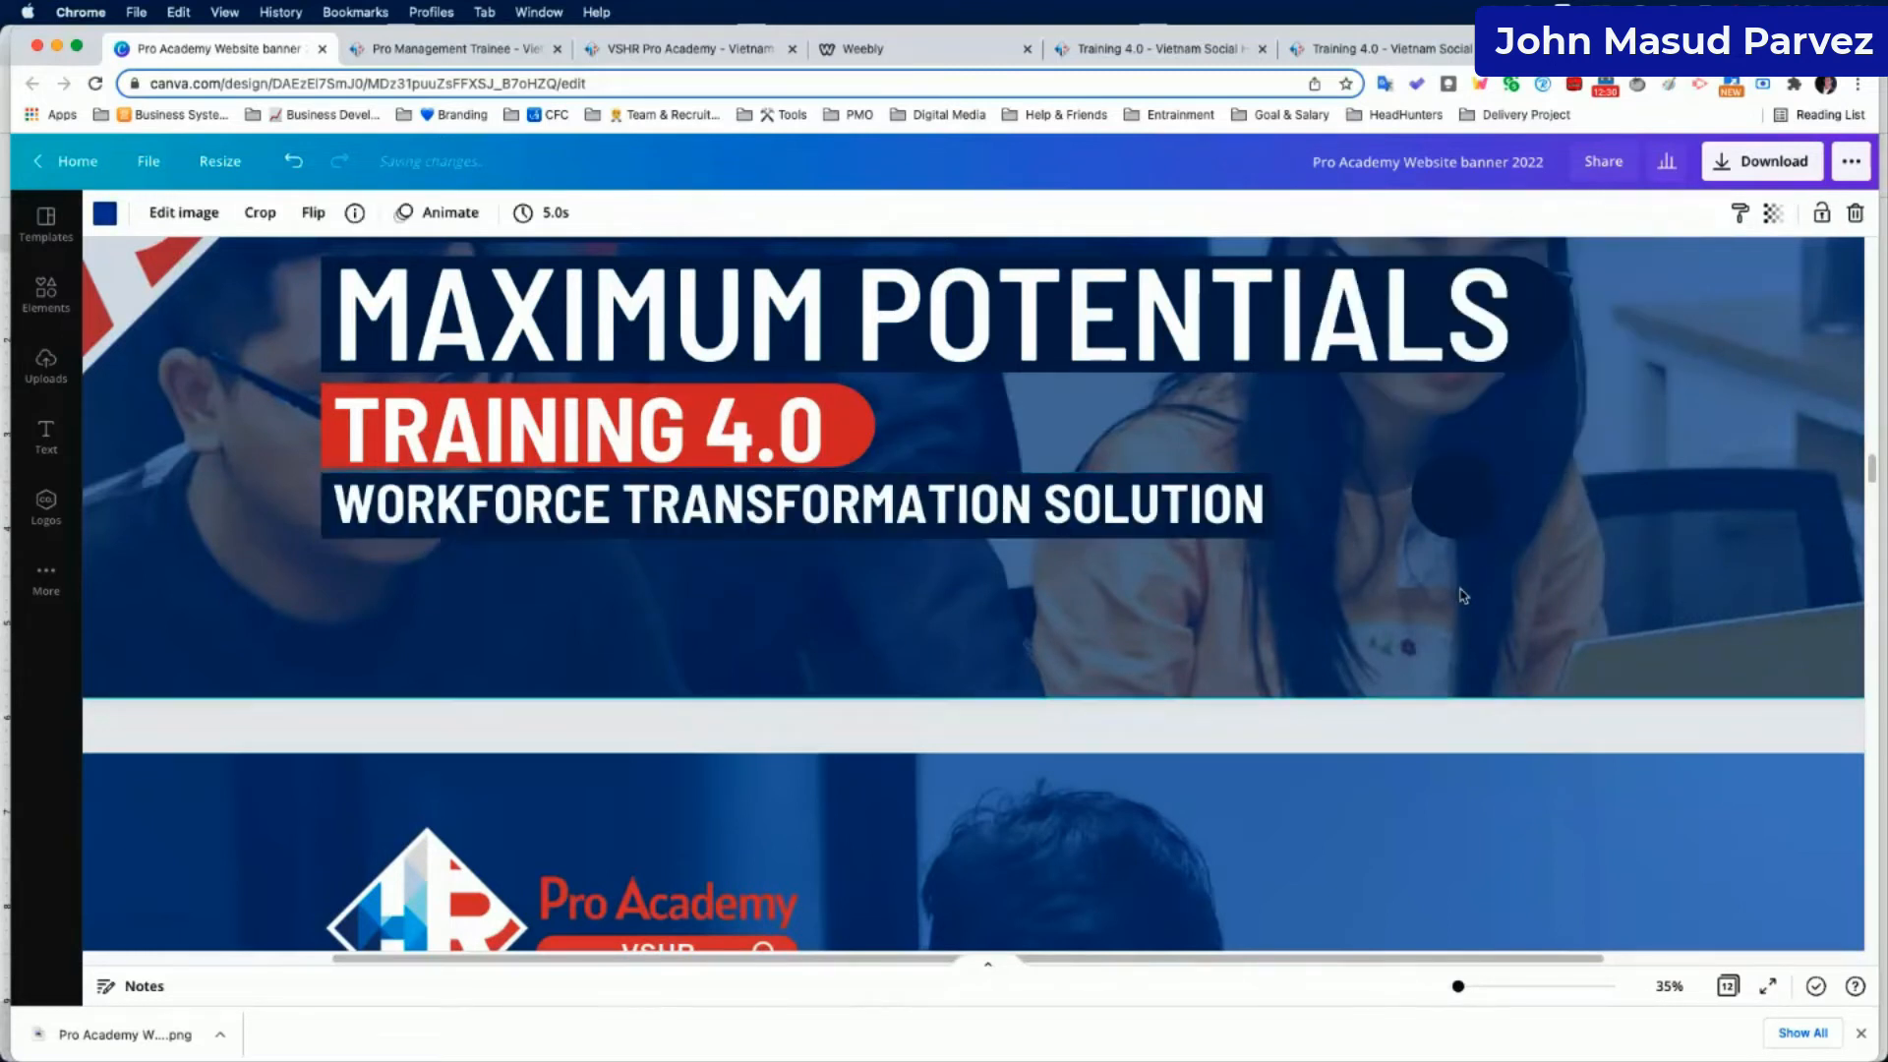
Trim the bottom rectangle's right edge slightly so it ends just past the final "N" of "SOLUTION".
{"action": "left_click_drag", "start_coordinate": [1459, 987], "coordinate": [1473, 987]}
{"action": "left_click", "coordinate": [1613, 320]}
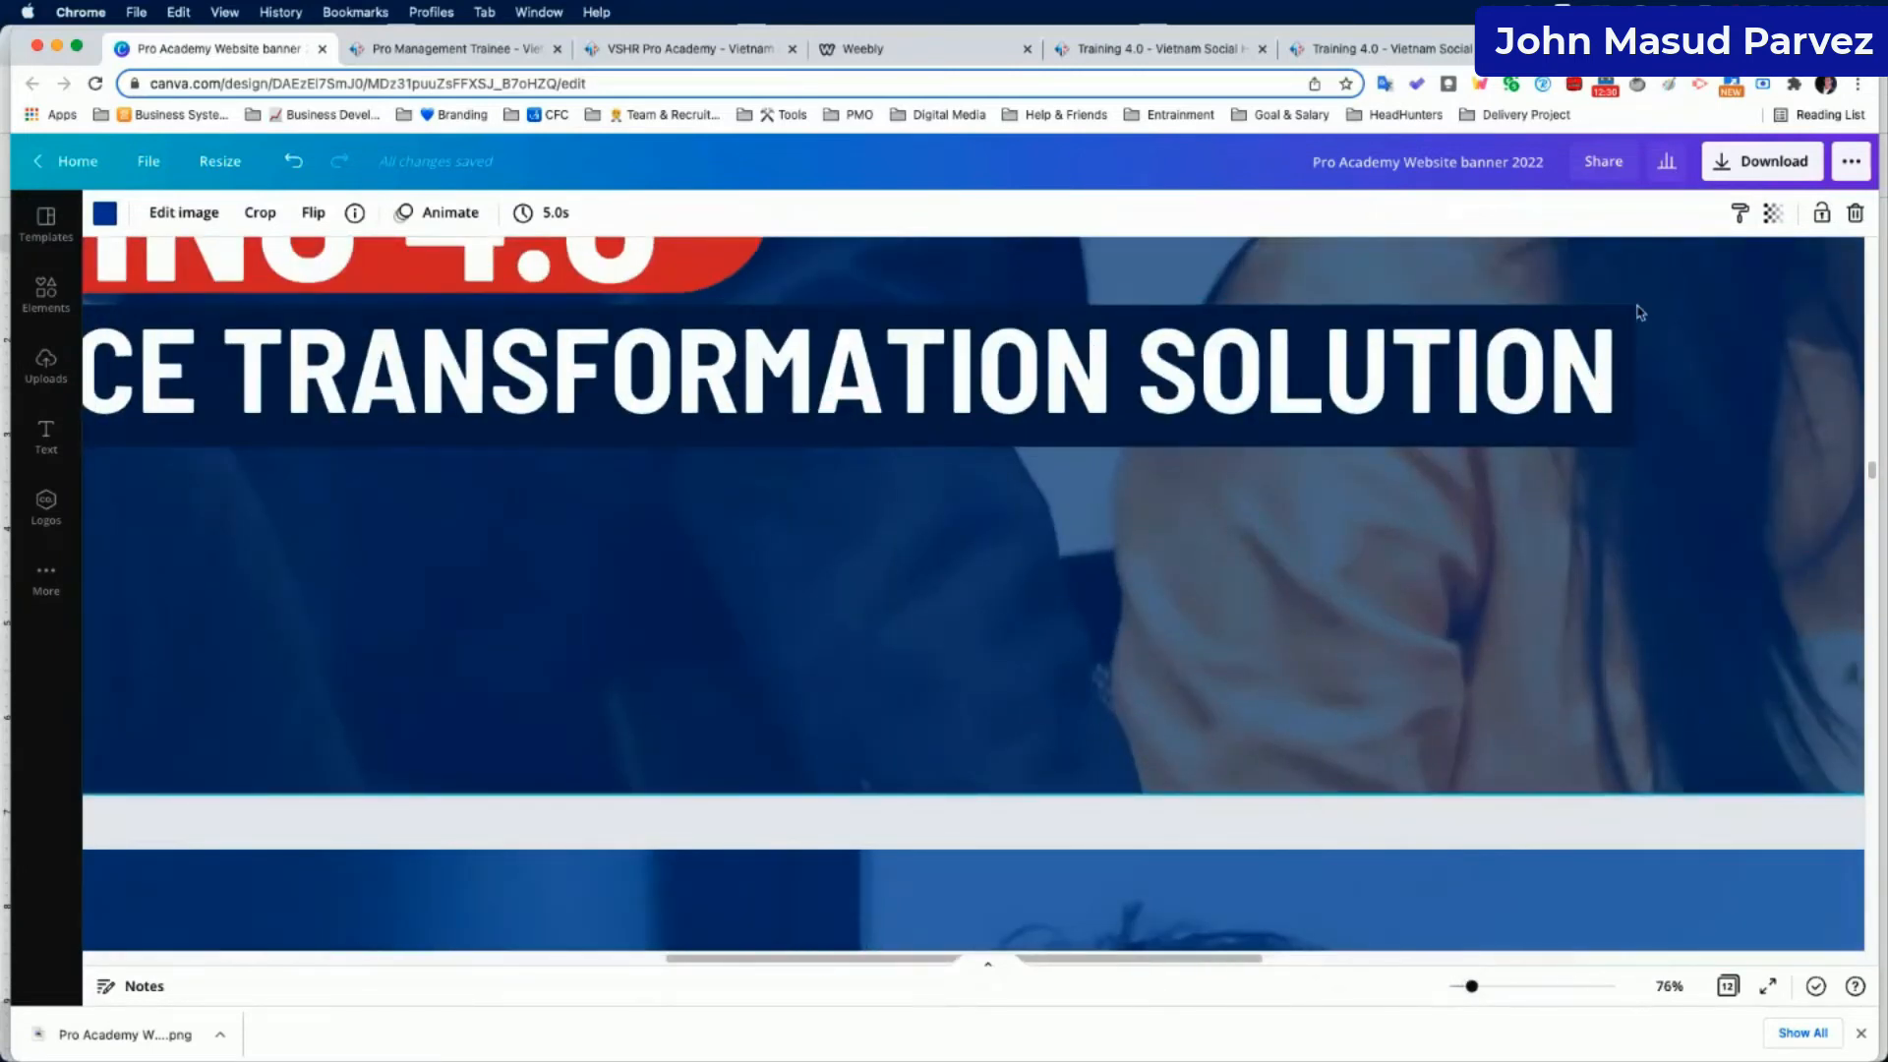
{"action": "left_click_drag", "start_coordinate": [1636, 376], "coordinate": [1625, 375]}
Shrink the end circle to the bottom bar's height and centre it on the rectangle's right edge as a rounded end.
{"action": "scroll", "coordinate": [1712, 569], "scroll_direction": "right", "scroll_amount": 3}
{"action": "scroll", "coordinate": [1701, 580], "scroll_direction": "right", "scroll_amount": 2}
{"action": "left_click_drag", "start_coordinate": [1793, 356], "coordinate": [1497, 401]}
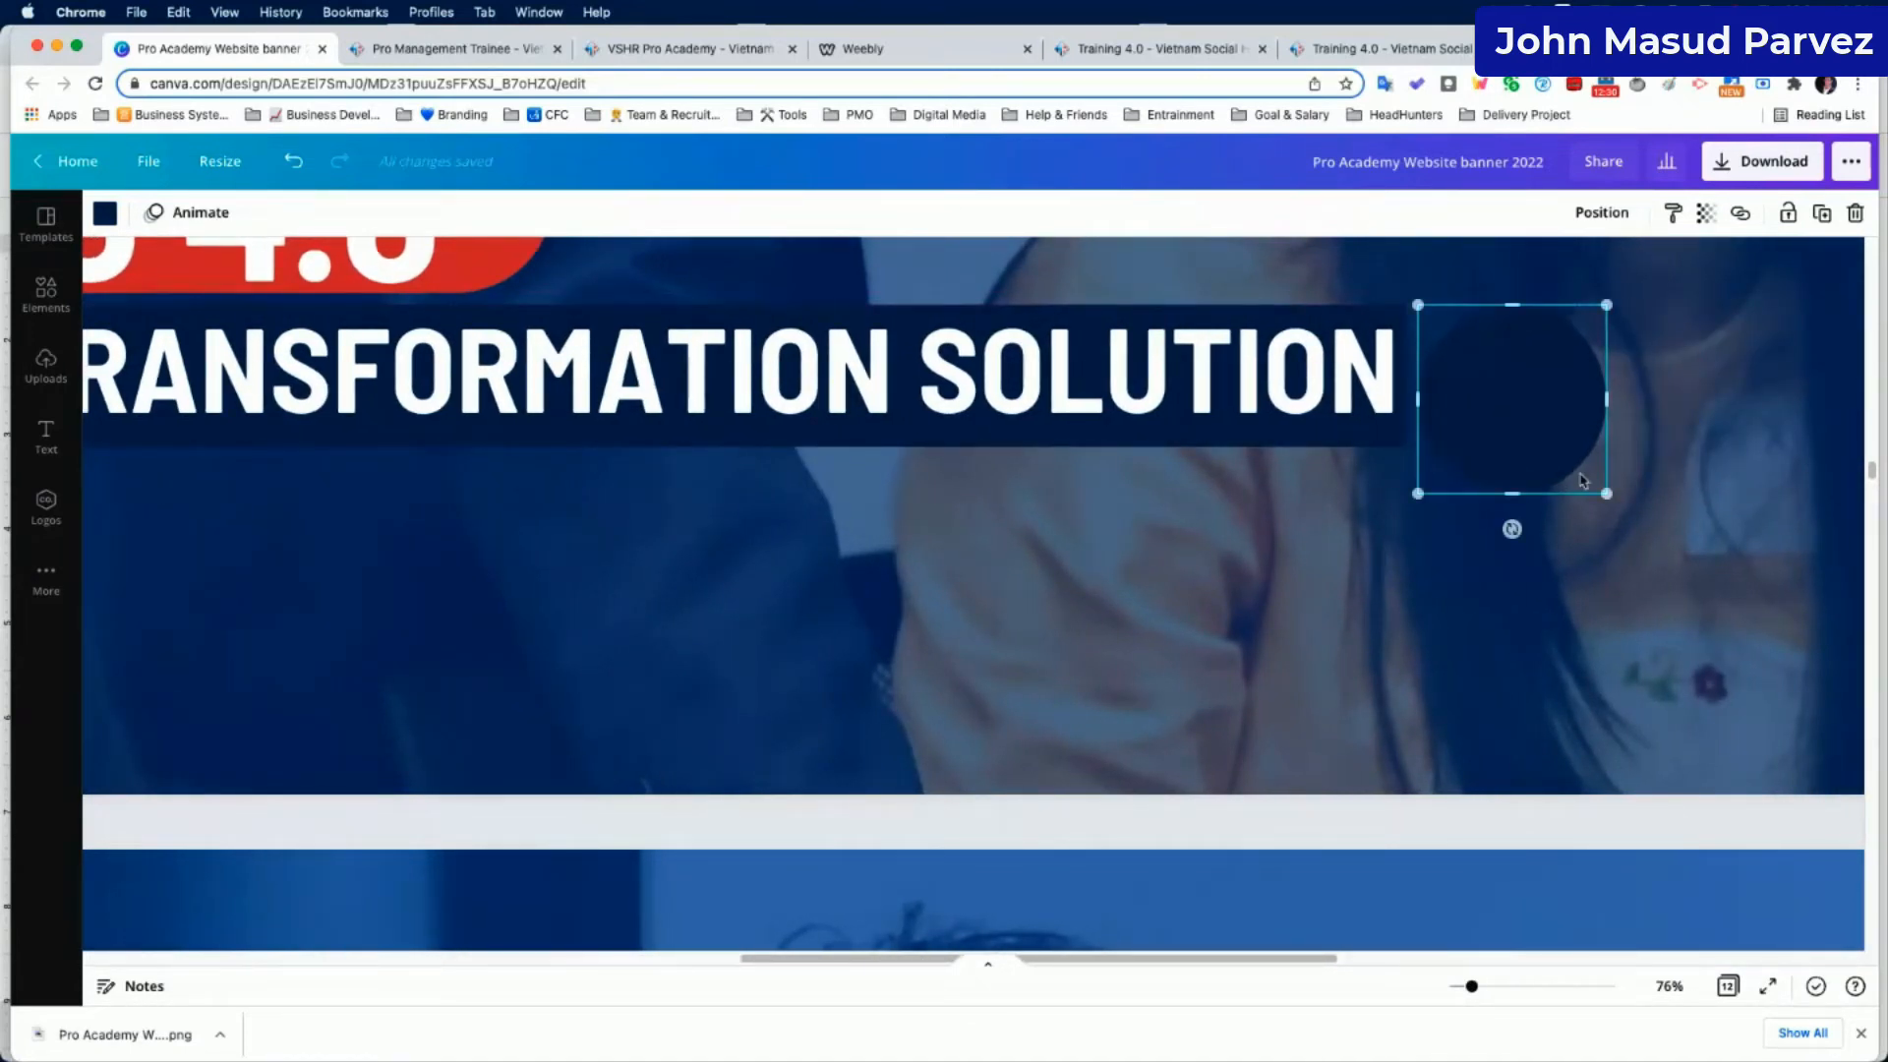
{"action": "left_click_drag", "start_coordinate": [1607, 494], "coordinate": [1570, 460]}
{"action": "left_click_drag", "start_coordinate": [1495, 365], "coordinate": [1414, 357]}
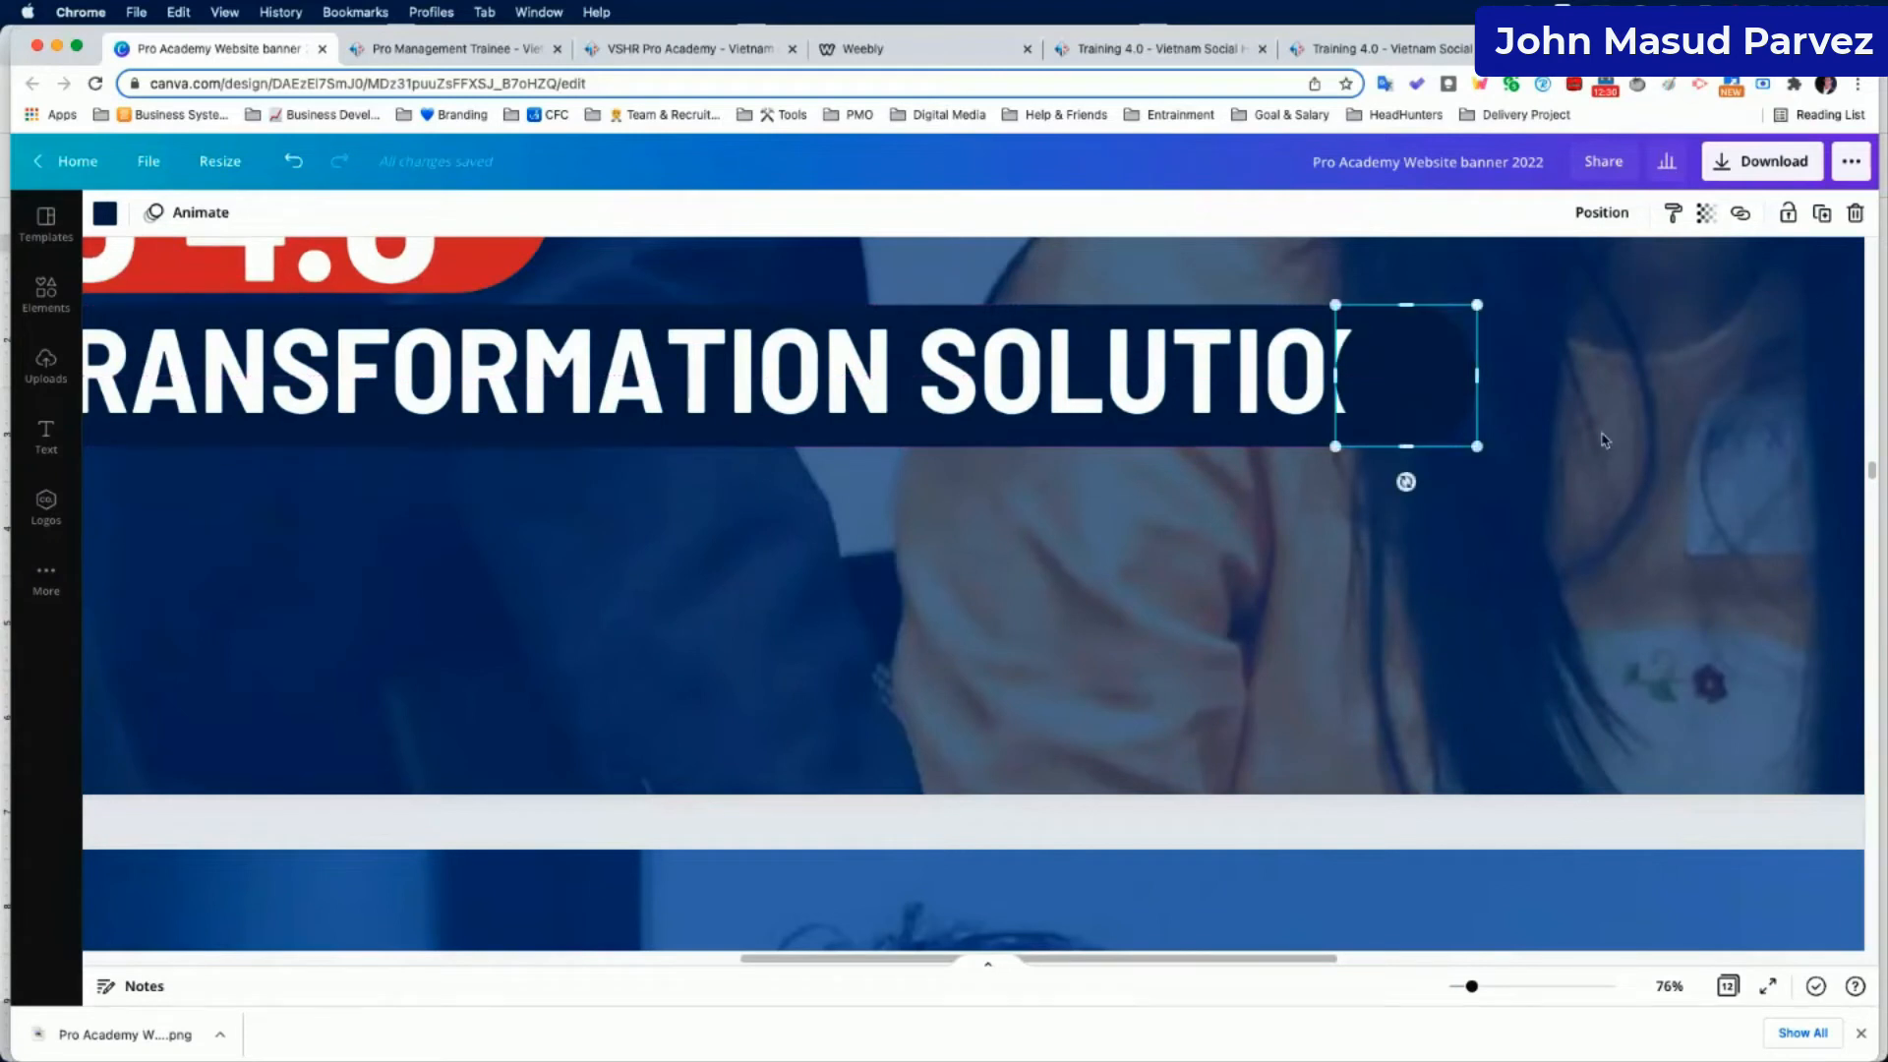
{"action": "left_click", "coordinate": [1602, 439]}
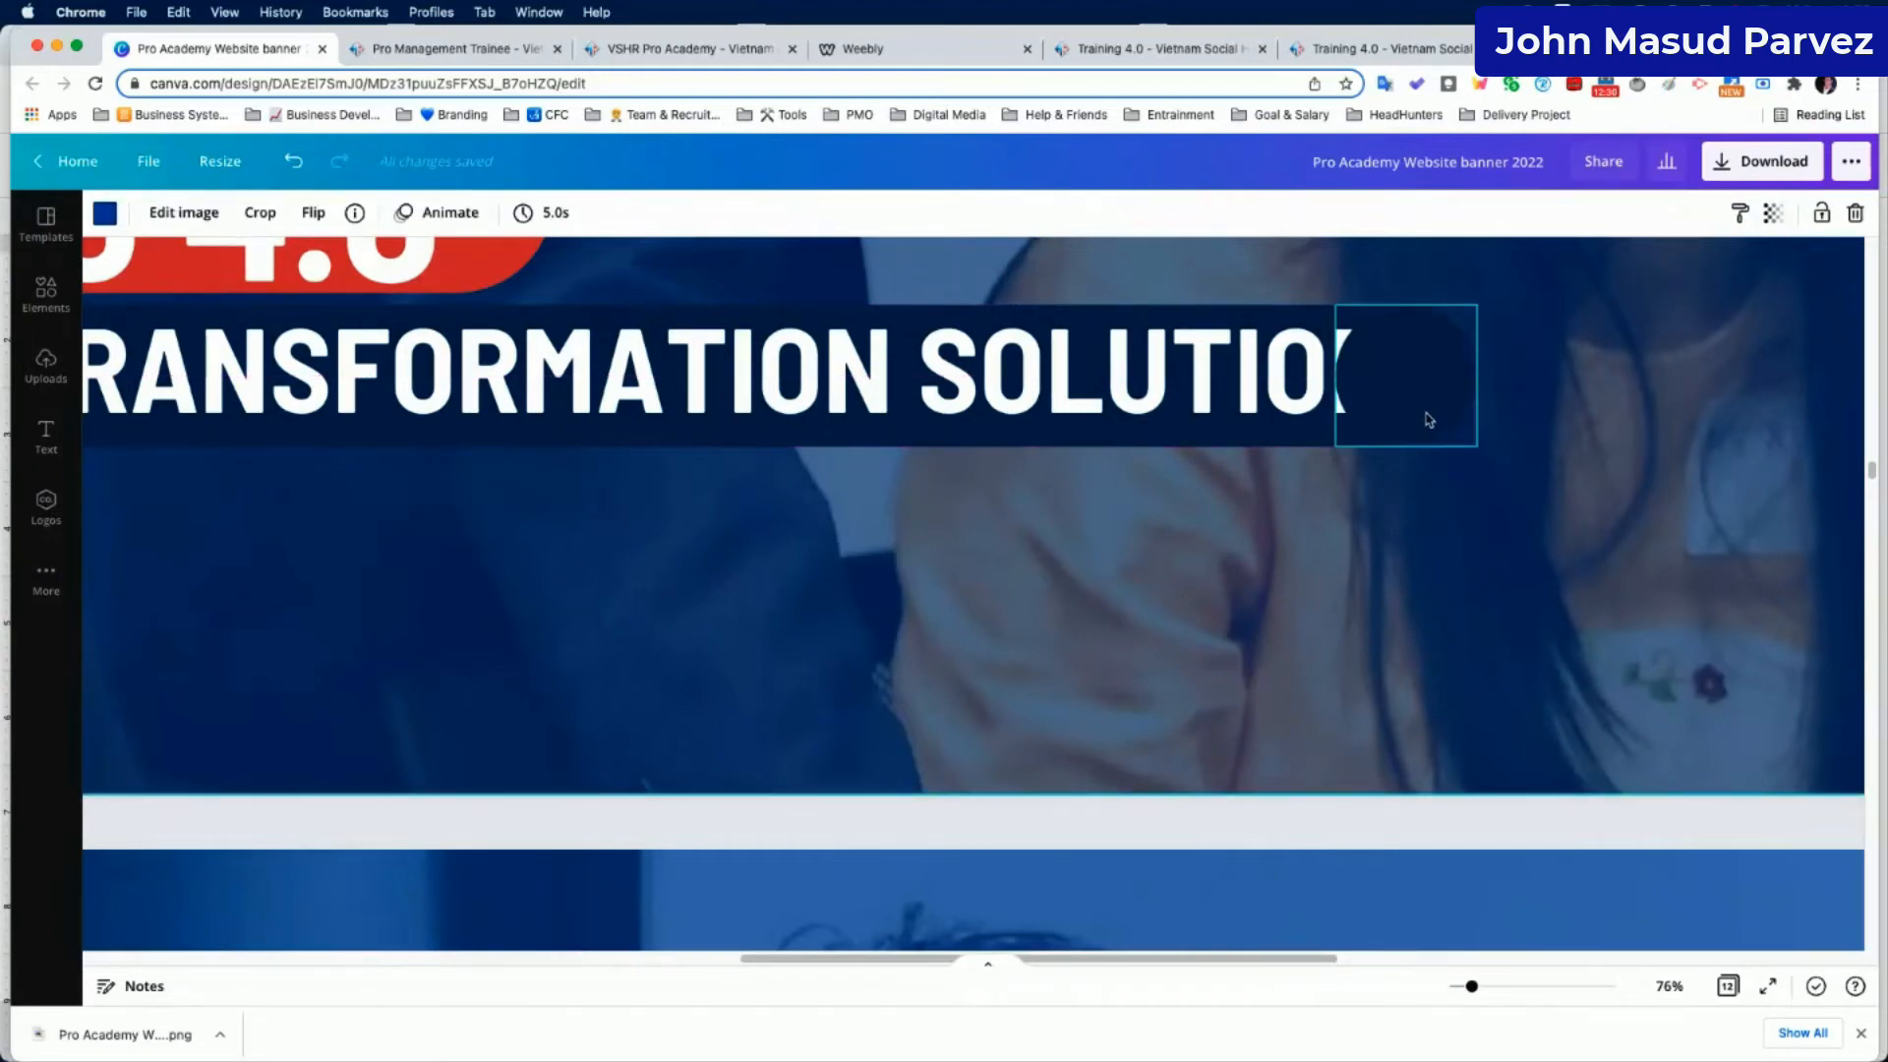
Send the bottom bar's end circle backward behind the "WORKFORCE TRANSFORMATION SOLUTION" text.
{"action": "left_click", "coordinate": [1437, 388]}
{"action": "left_click", "coordinate": [1603, 213]}
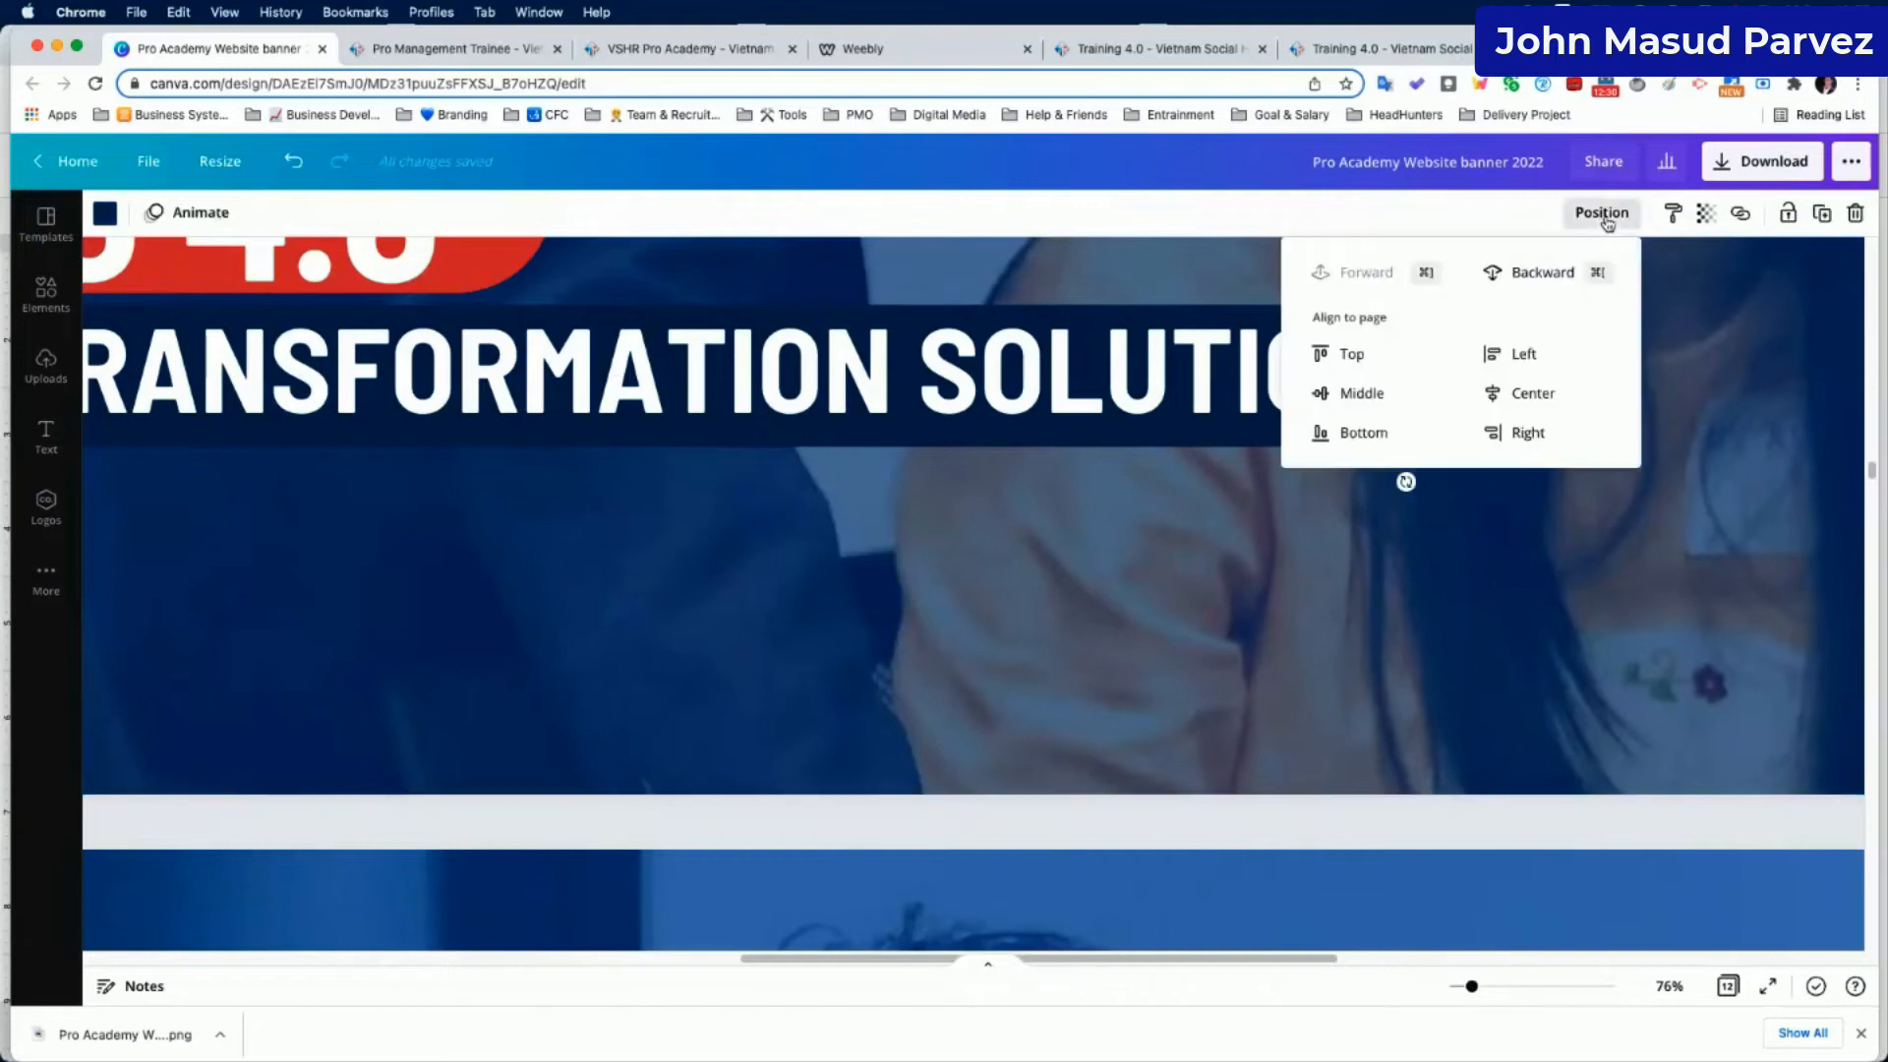
{"action": "left_click", "coordinate": [1682, 448]}
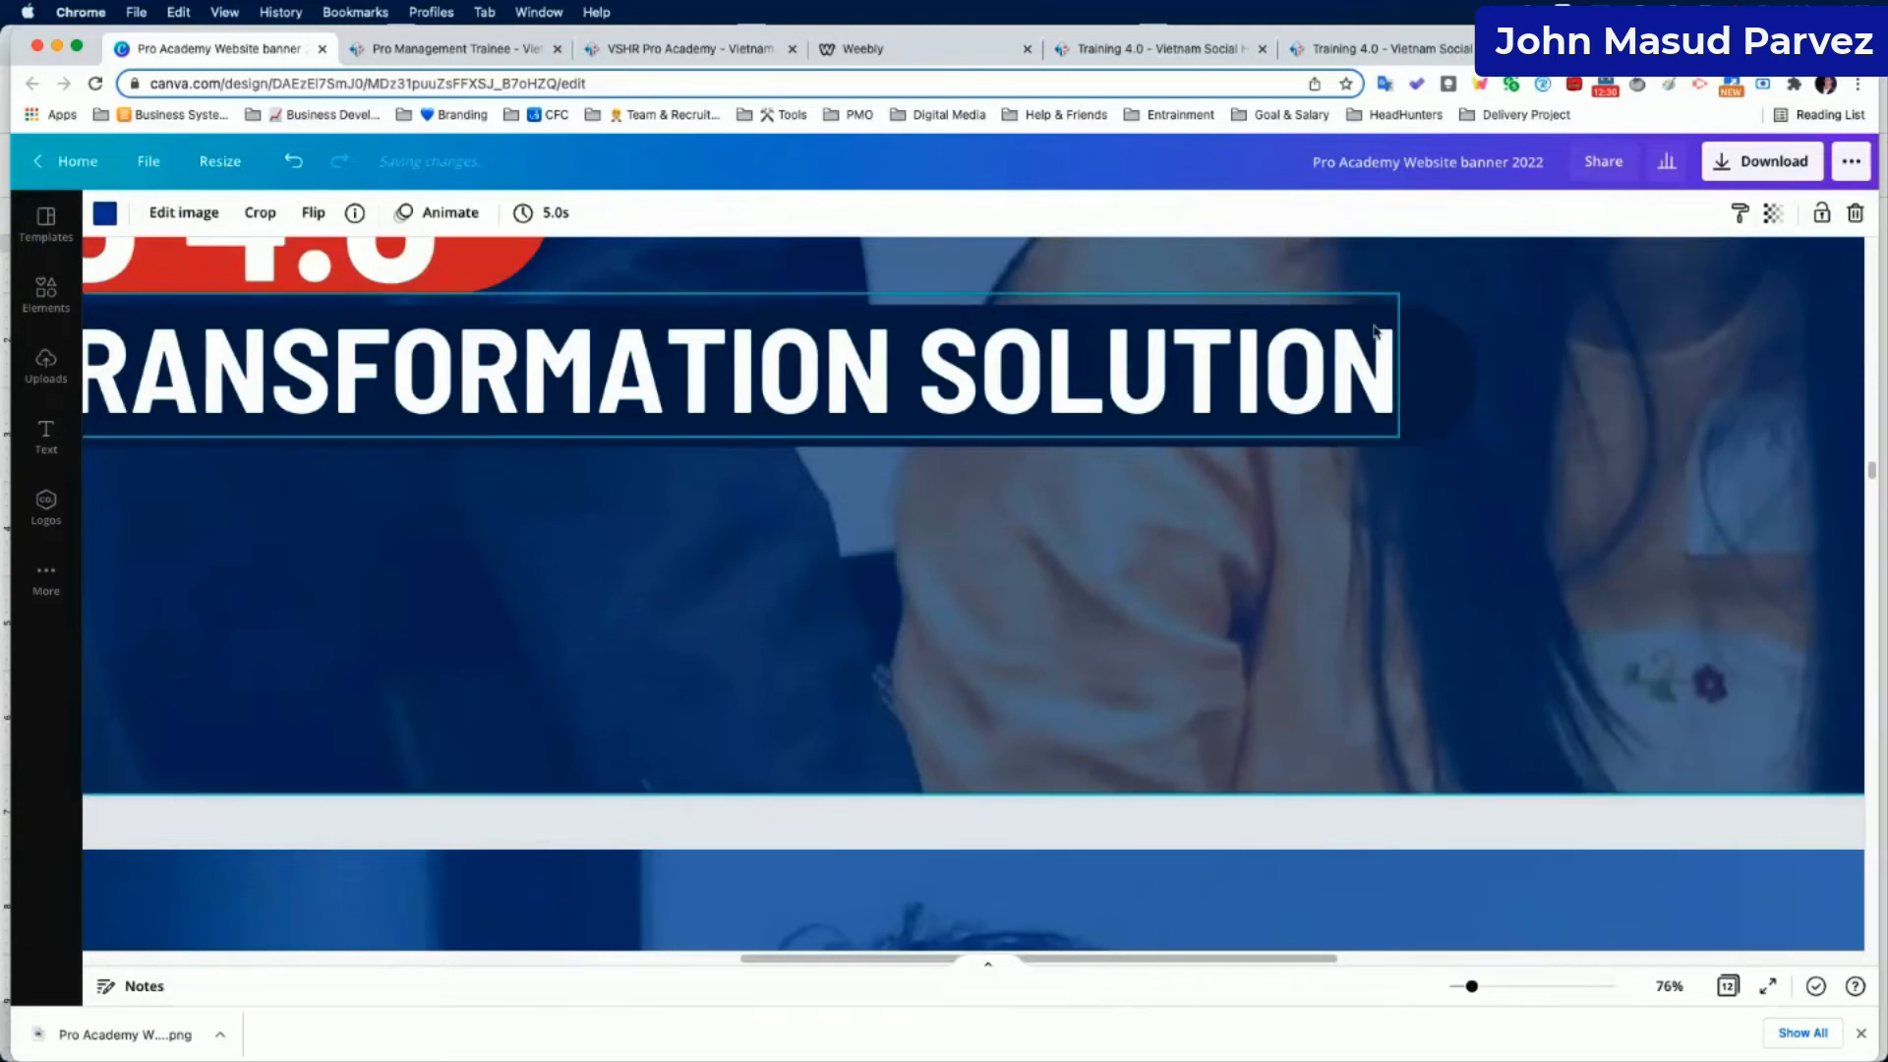
Group the bottom bar's end circle with the "WORKFORCE TRANSFORMATION SOLUTION" text.
{"action": "left_click", "coordinate": [1409, 323]}
{"action": "left_click", "coordinate": [1269, 319], "text": "shift"}
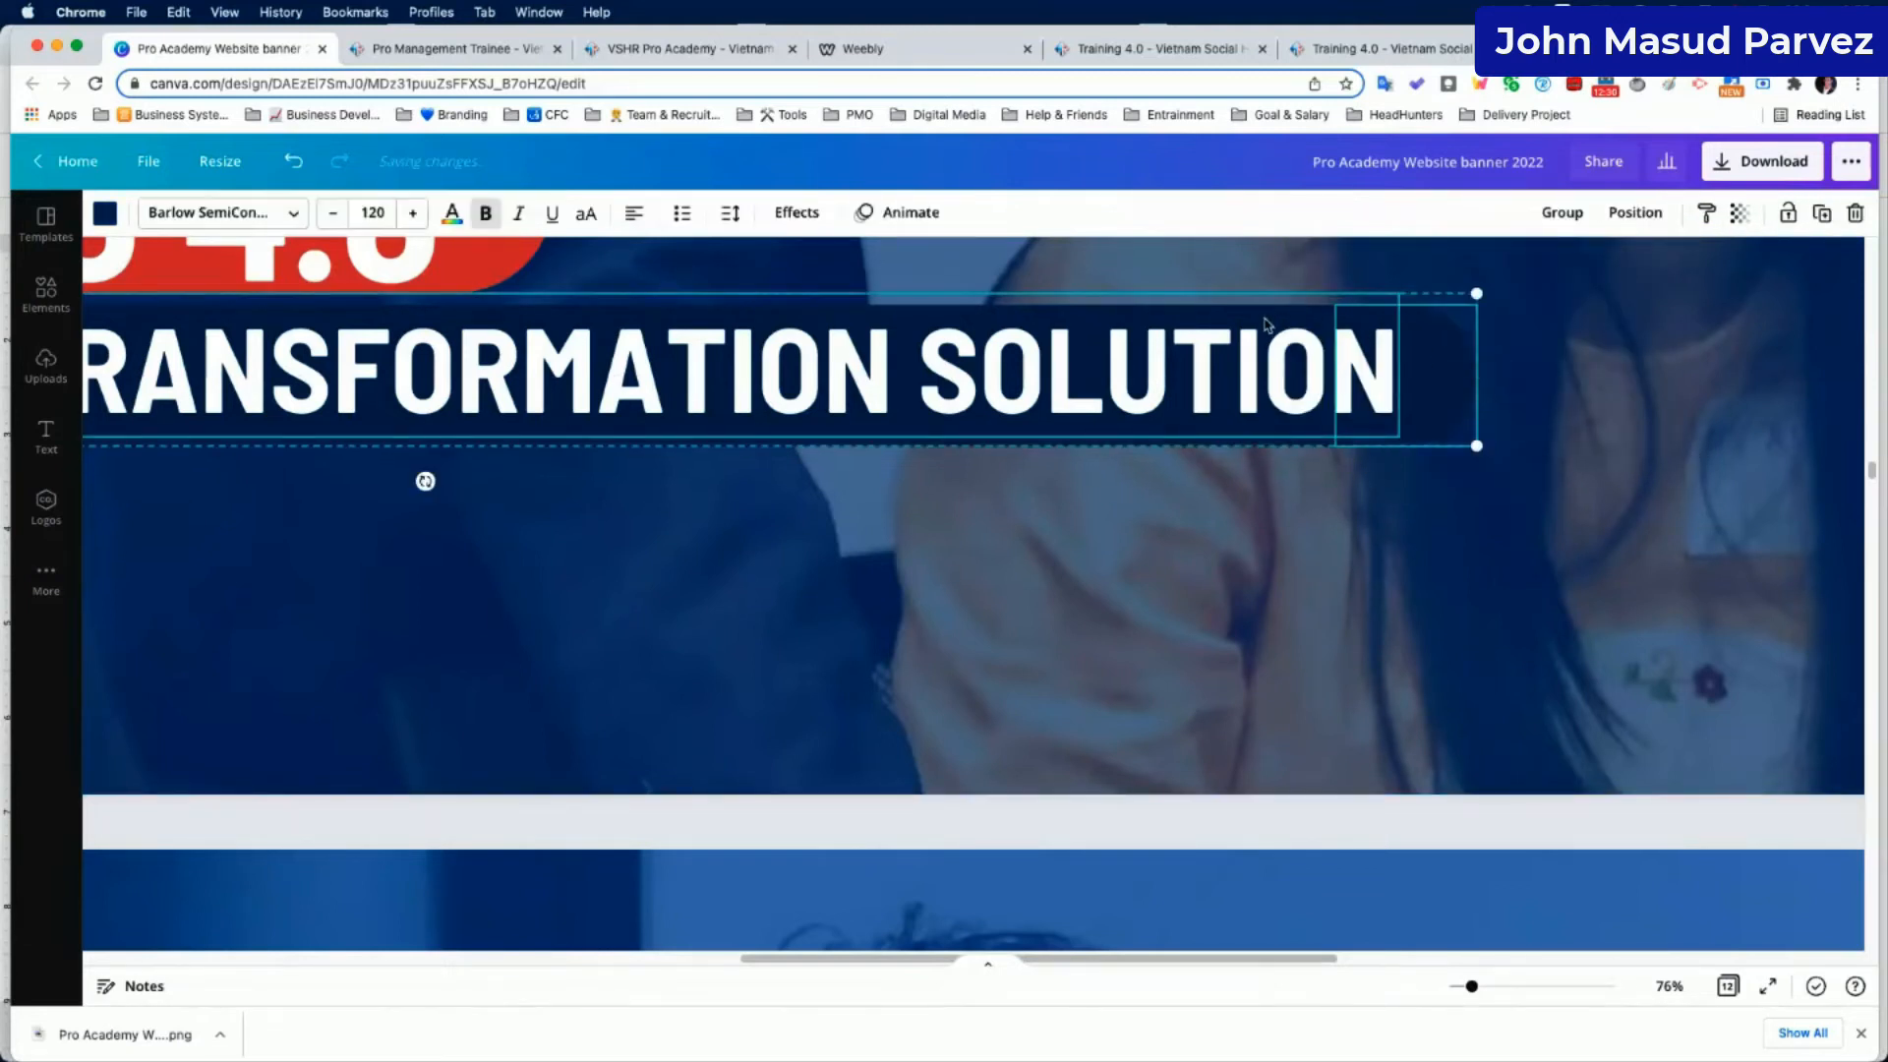
{"action": "left_click", "coordinate": [1544, 212]}
{"action": "left_click", "coordinate": [1502, 602]}
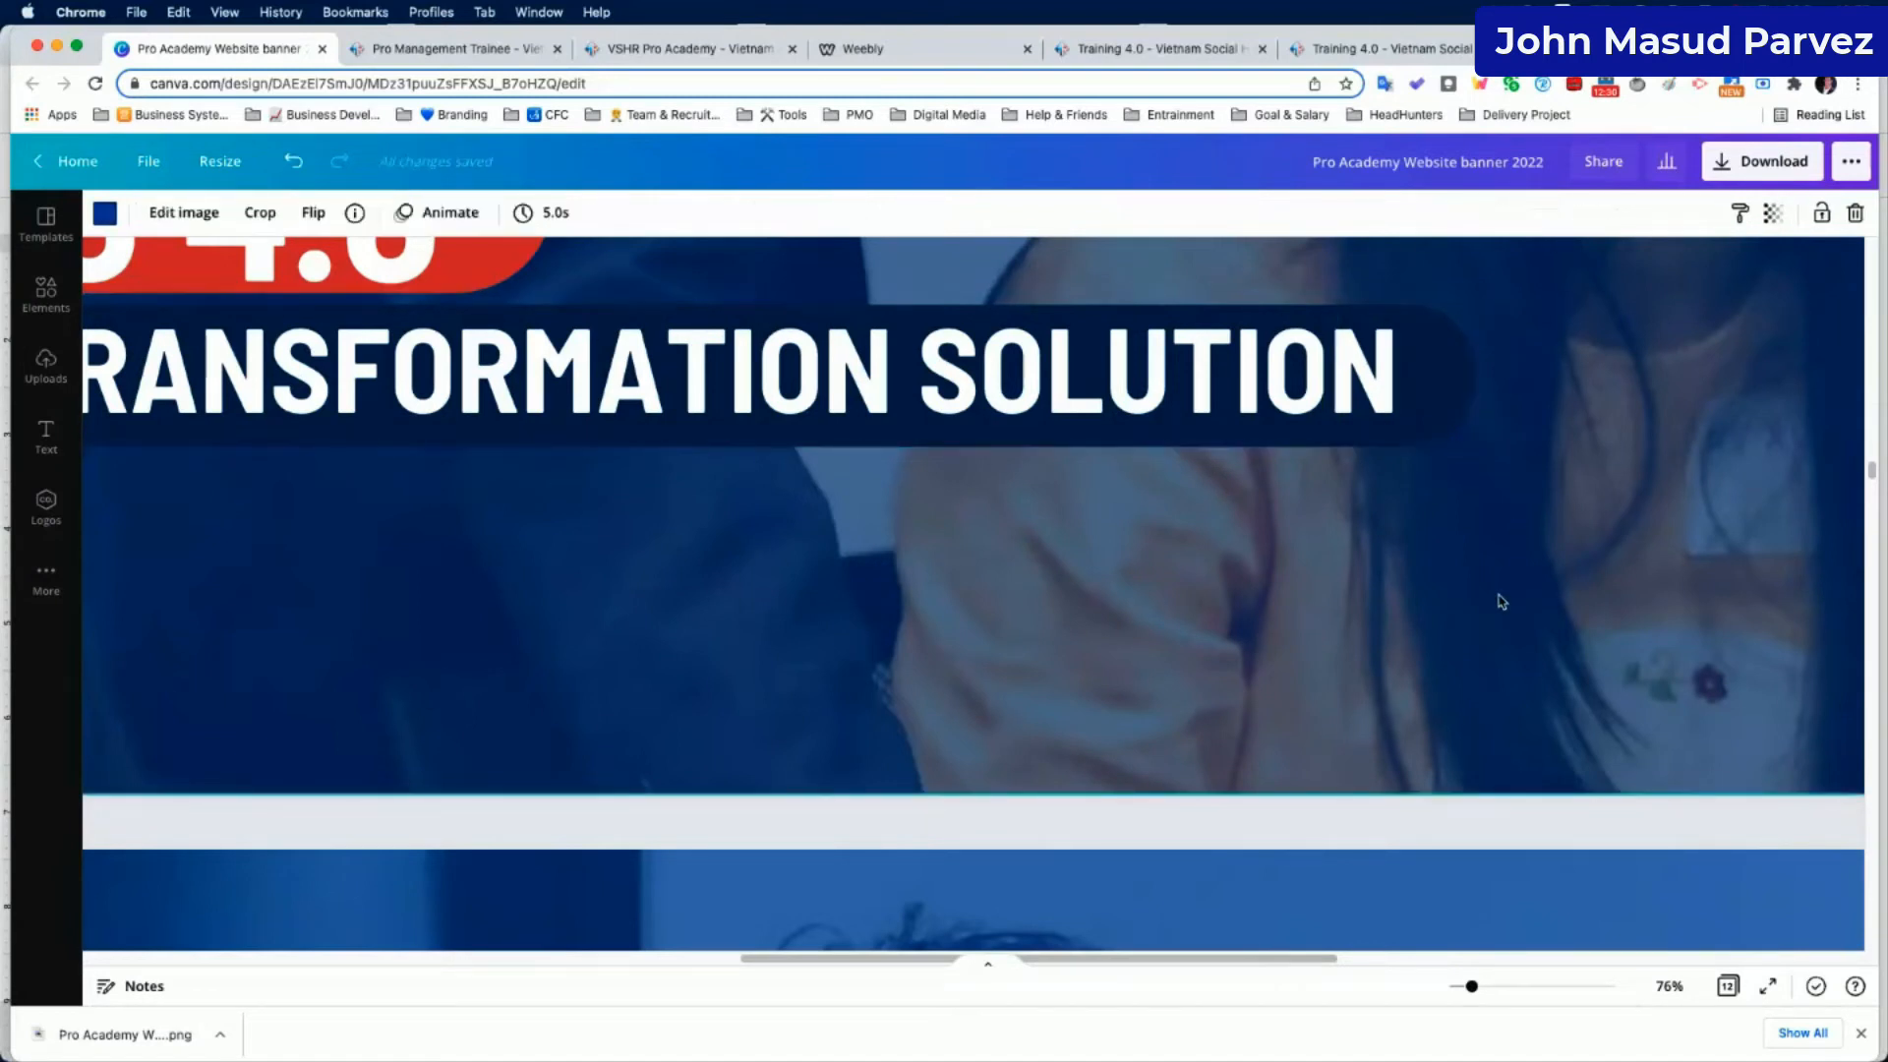
Try sending the grouped text and end circle one layer backward, and bring the group forward again.
{"action": "left_click", "coordinate": [1456, 387]}
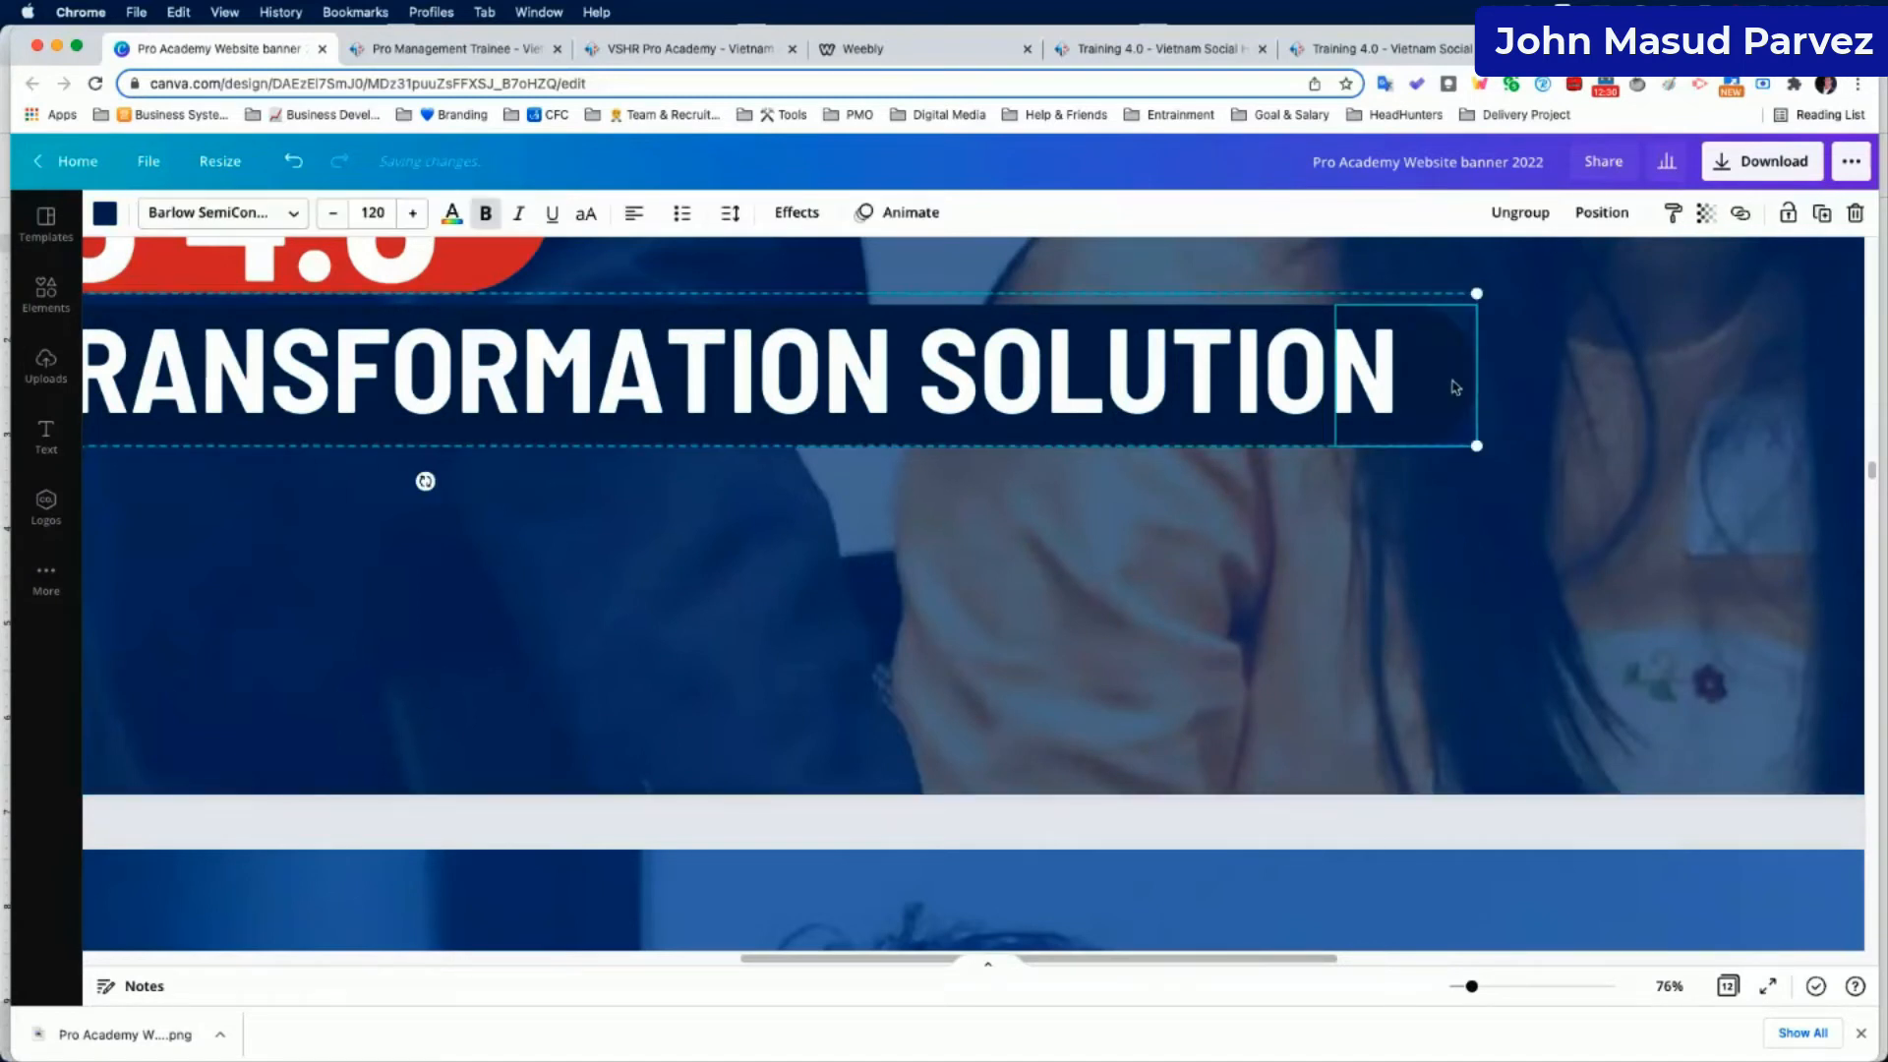
{"action": "left_click", "coordinate": [1593, 216]}
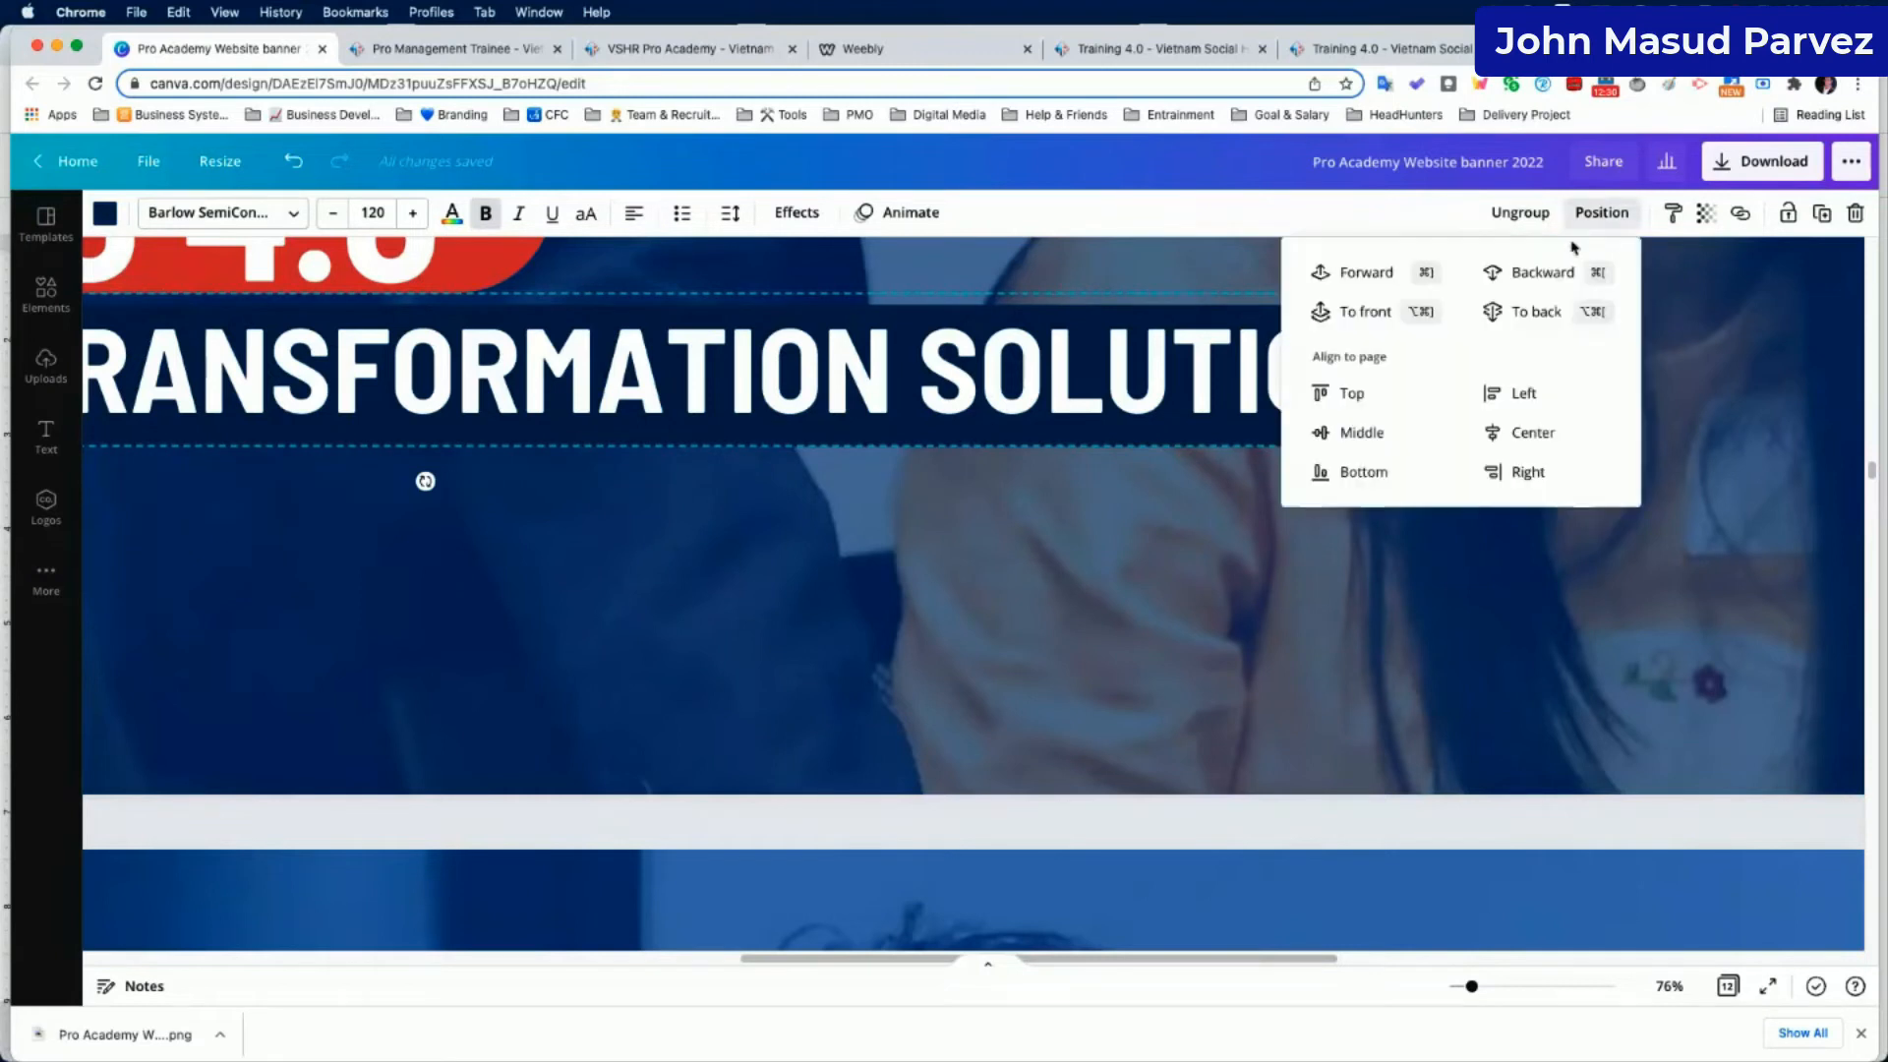
{"action": "left_click", "coordinate": [1537, 271]}
{"action": "left_click", "coordinate": [1323, 278]}
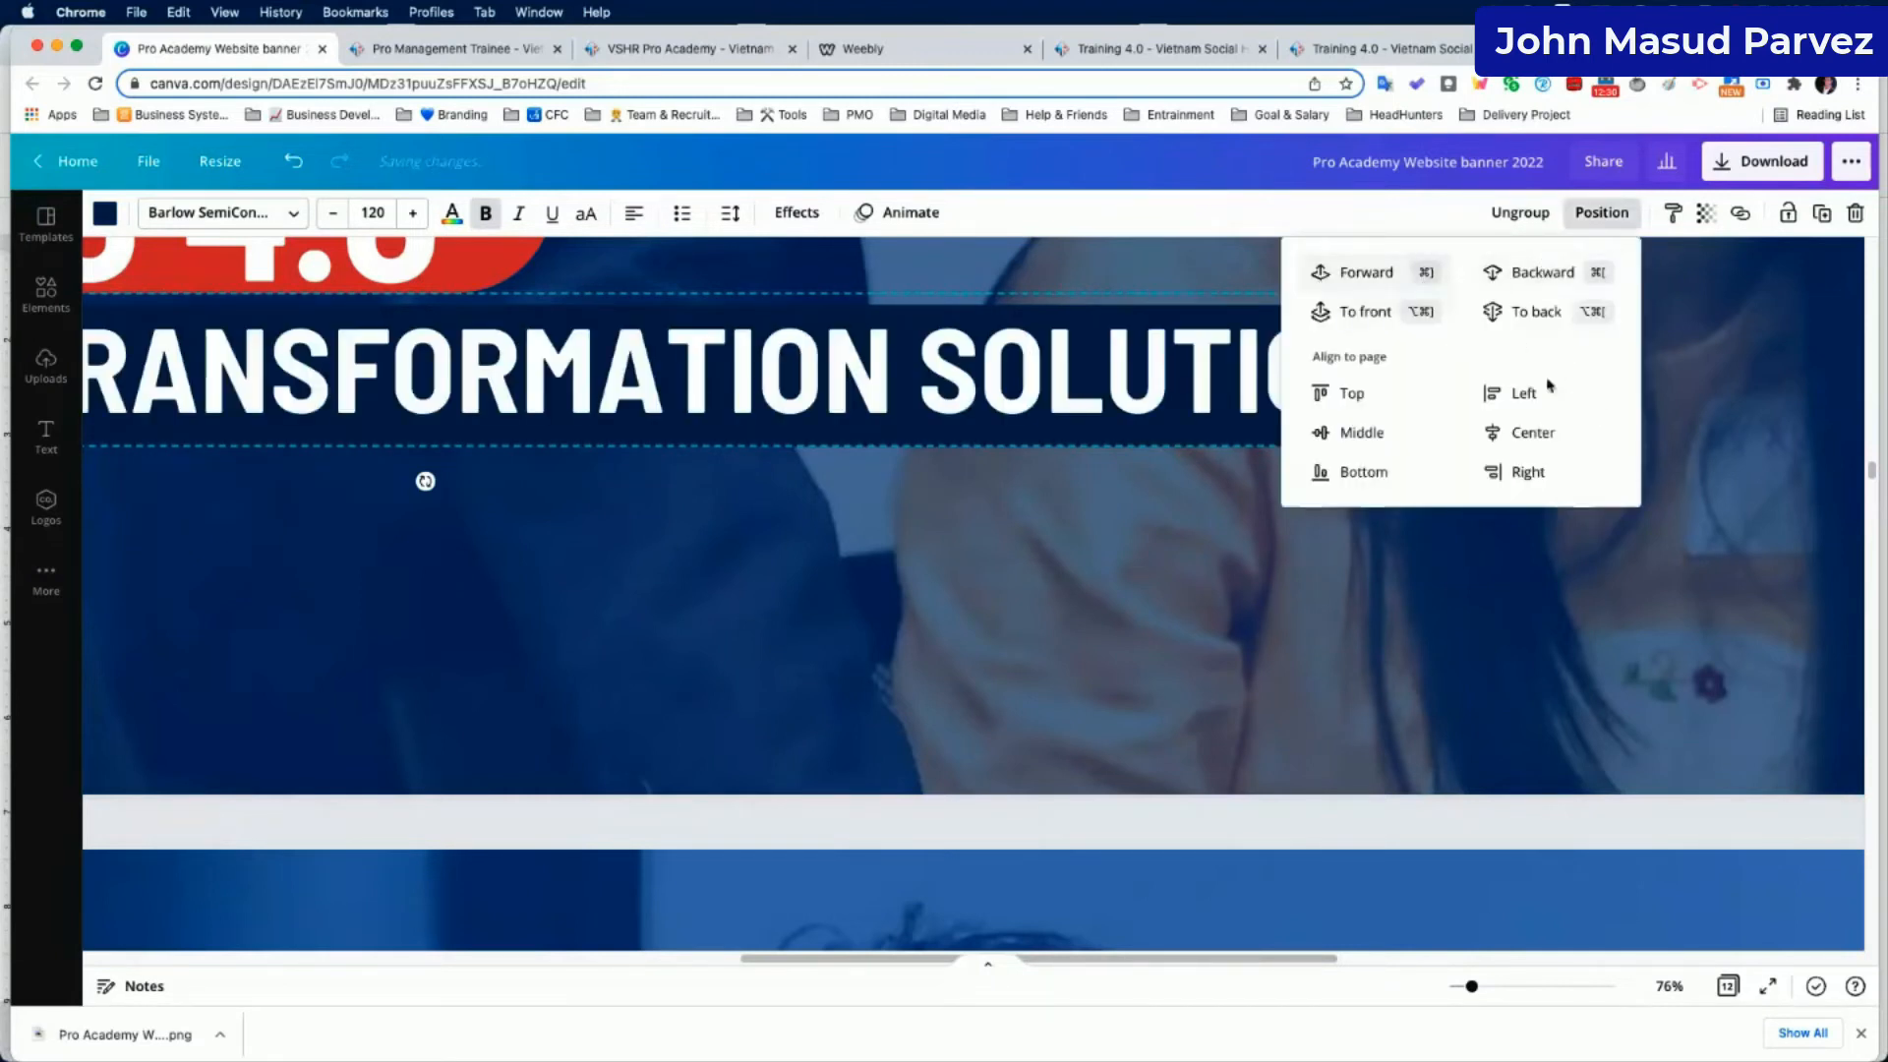
Ungroup the "WORKFORCE TRANSFORMATION SOLUTION" text from its end circle.
{"action": "left_click", "coordinate": [1734, 460]}
{"action": "left_click", "coordinate": [1462, 353]}
{"action": "left_click", "coordinate": [1516, 213]}
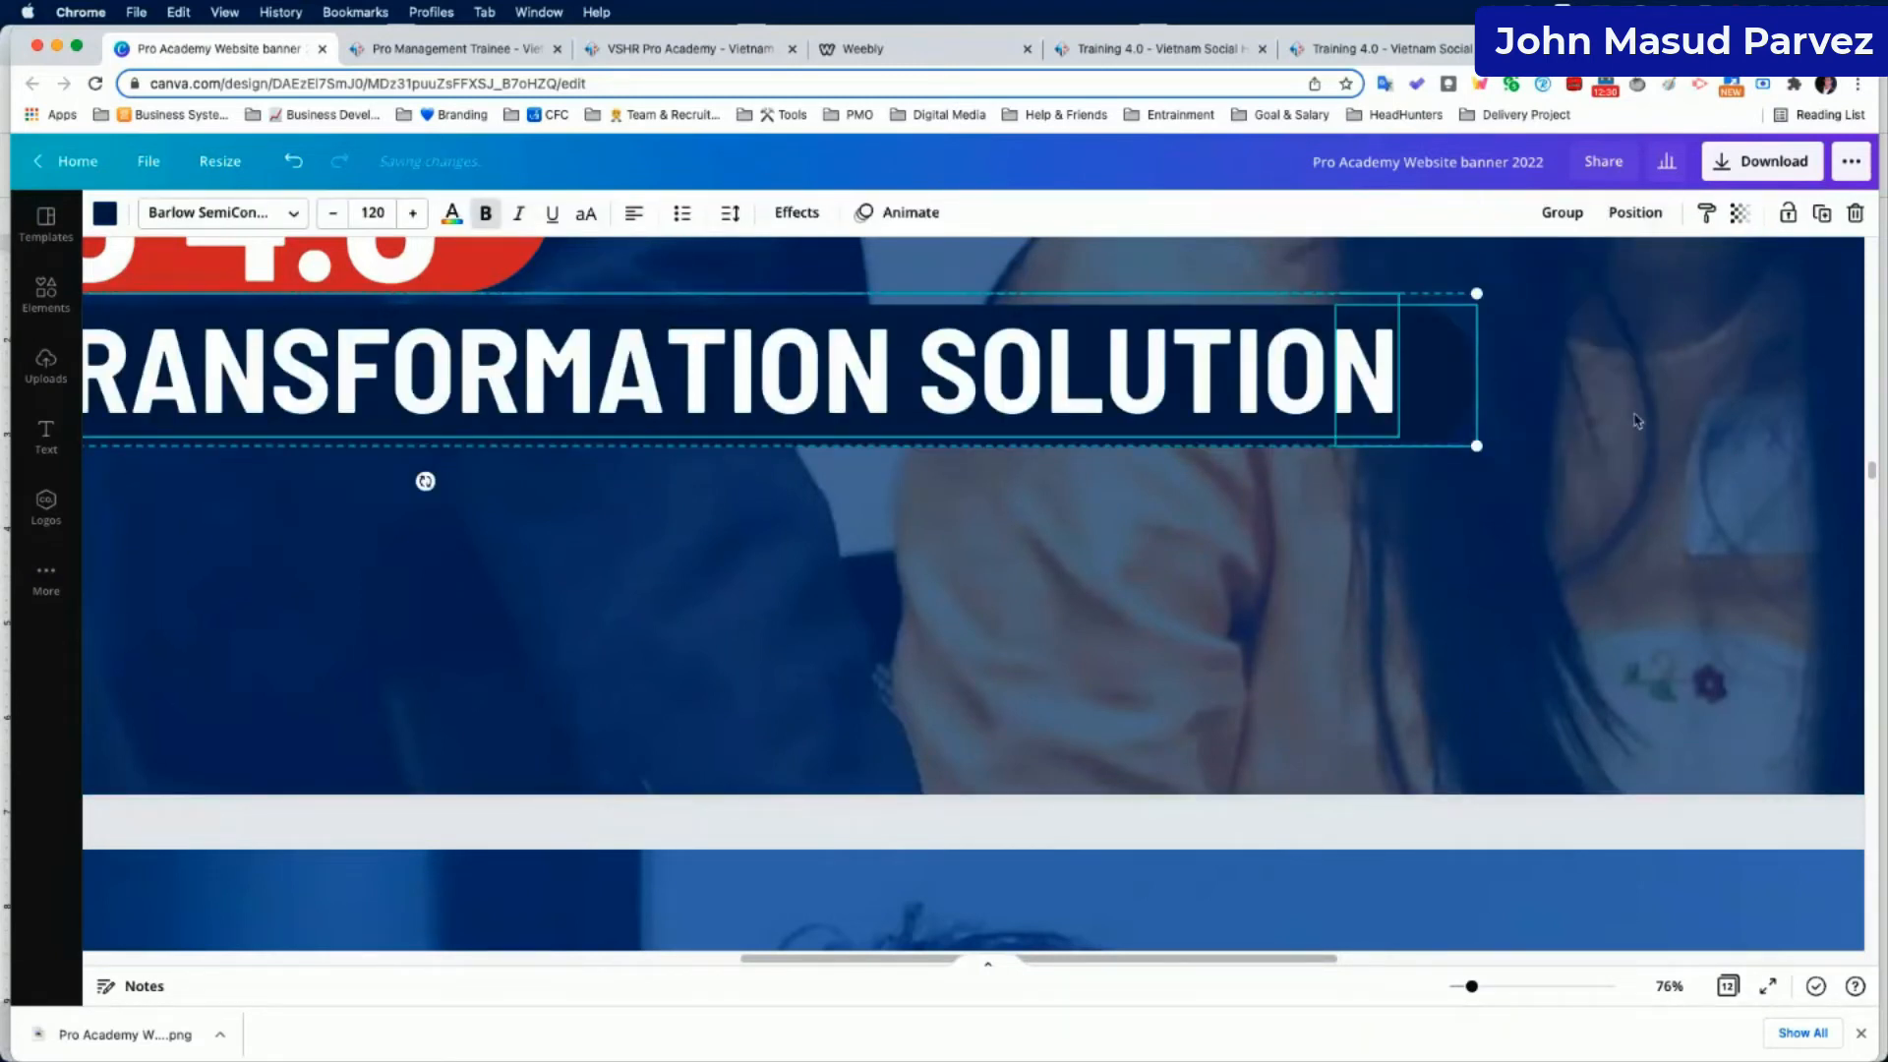
Send the bottom bar's end circle one layer backward, and select it together with the "WORKFORCE TRANSFORMATION SOLUTION" text.
{"action": "left_click", "coordinate": [1648, 445]}
{"action": "left_click", "coordinate": [1453, 369]}
{"action": "left_click", "coordinate": [1583, 213]}
{"action": "left_click", "coordinate": [1537, 272]}
{"action": "left_click", "coordinate": [1677, 472]}
{"action": "left_click", "coordinate": [1441, 372]}
{"action": "left_click", "coordinate": [1264, 339], "text": "shift"}
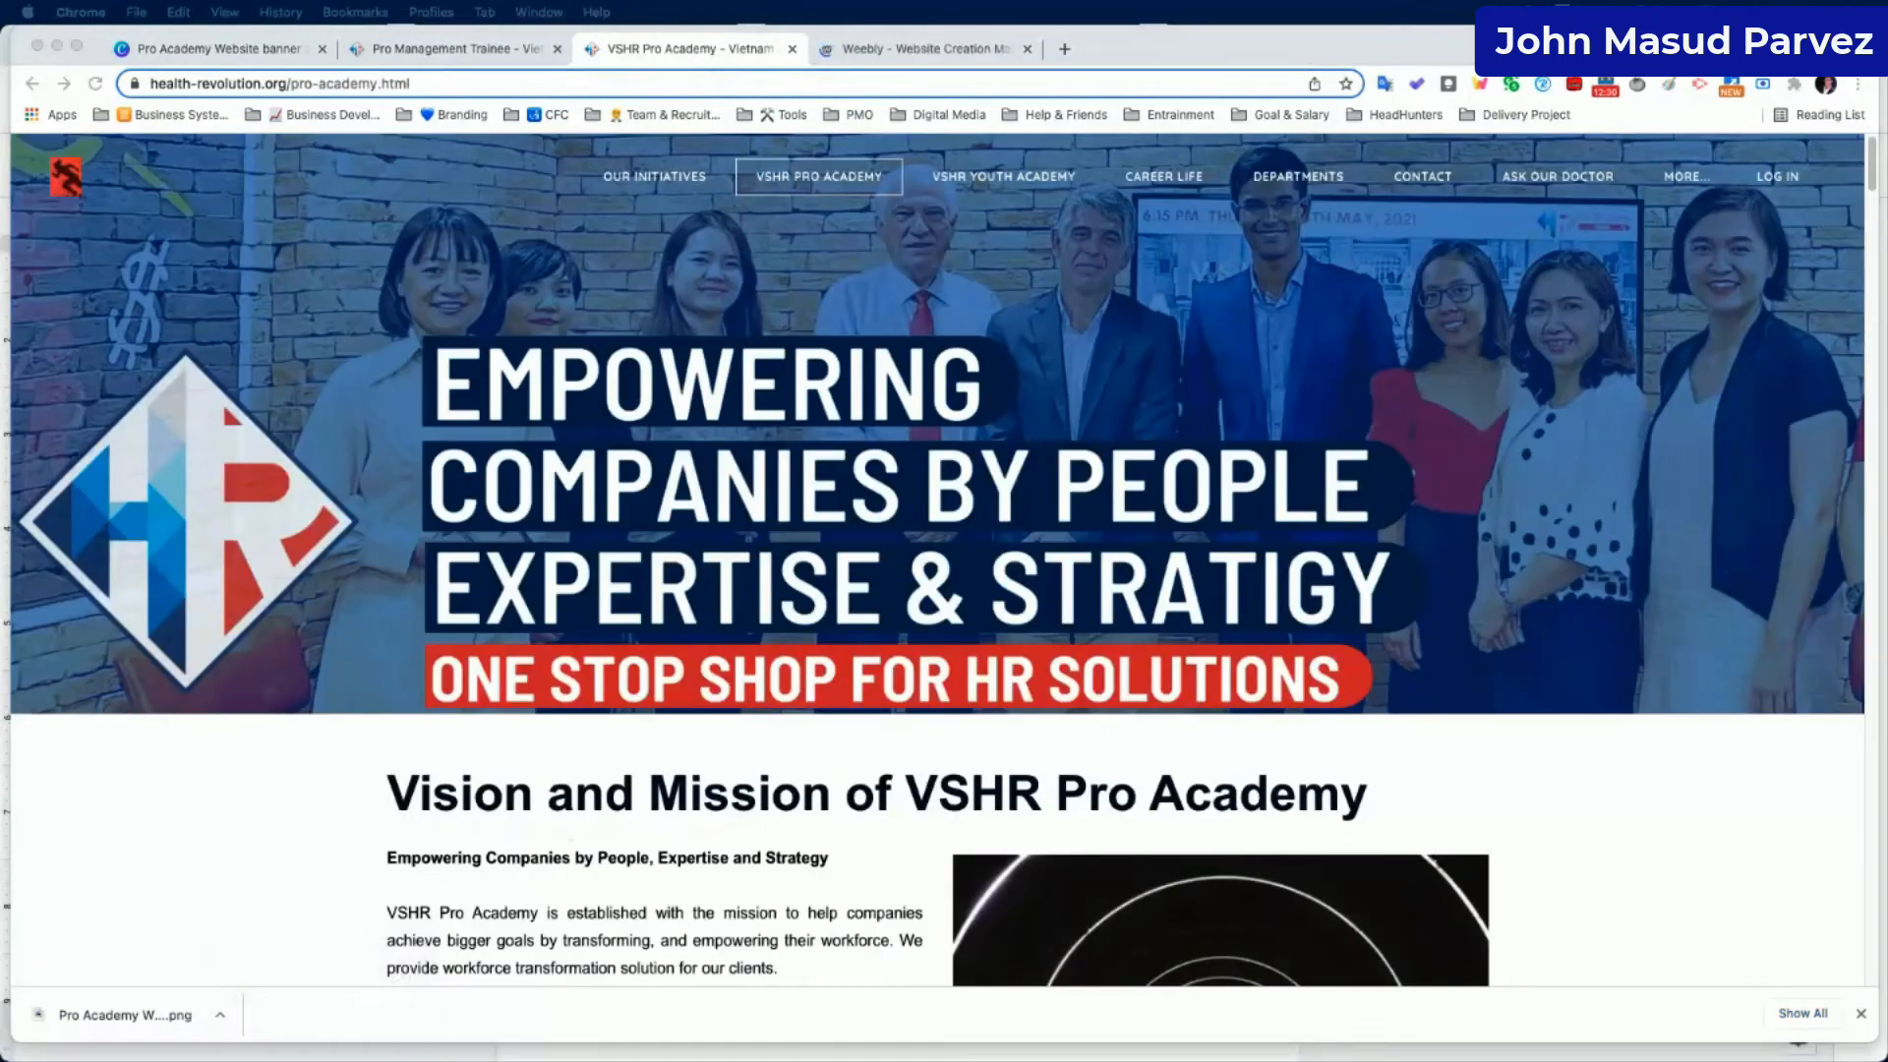
Rename the downloaded "Pro Academy Website banner 2022.png" as "Training 4.0 by VSHR Pro Academy for Companies and Corporation".
{"action": "left_click_drag", "start_coordinate": [1887, 257], "coordinate": [994, 280]}
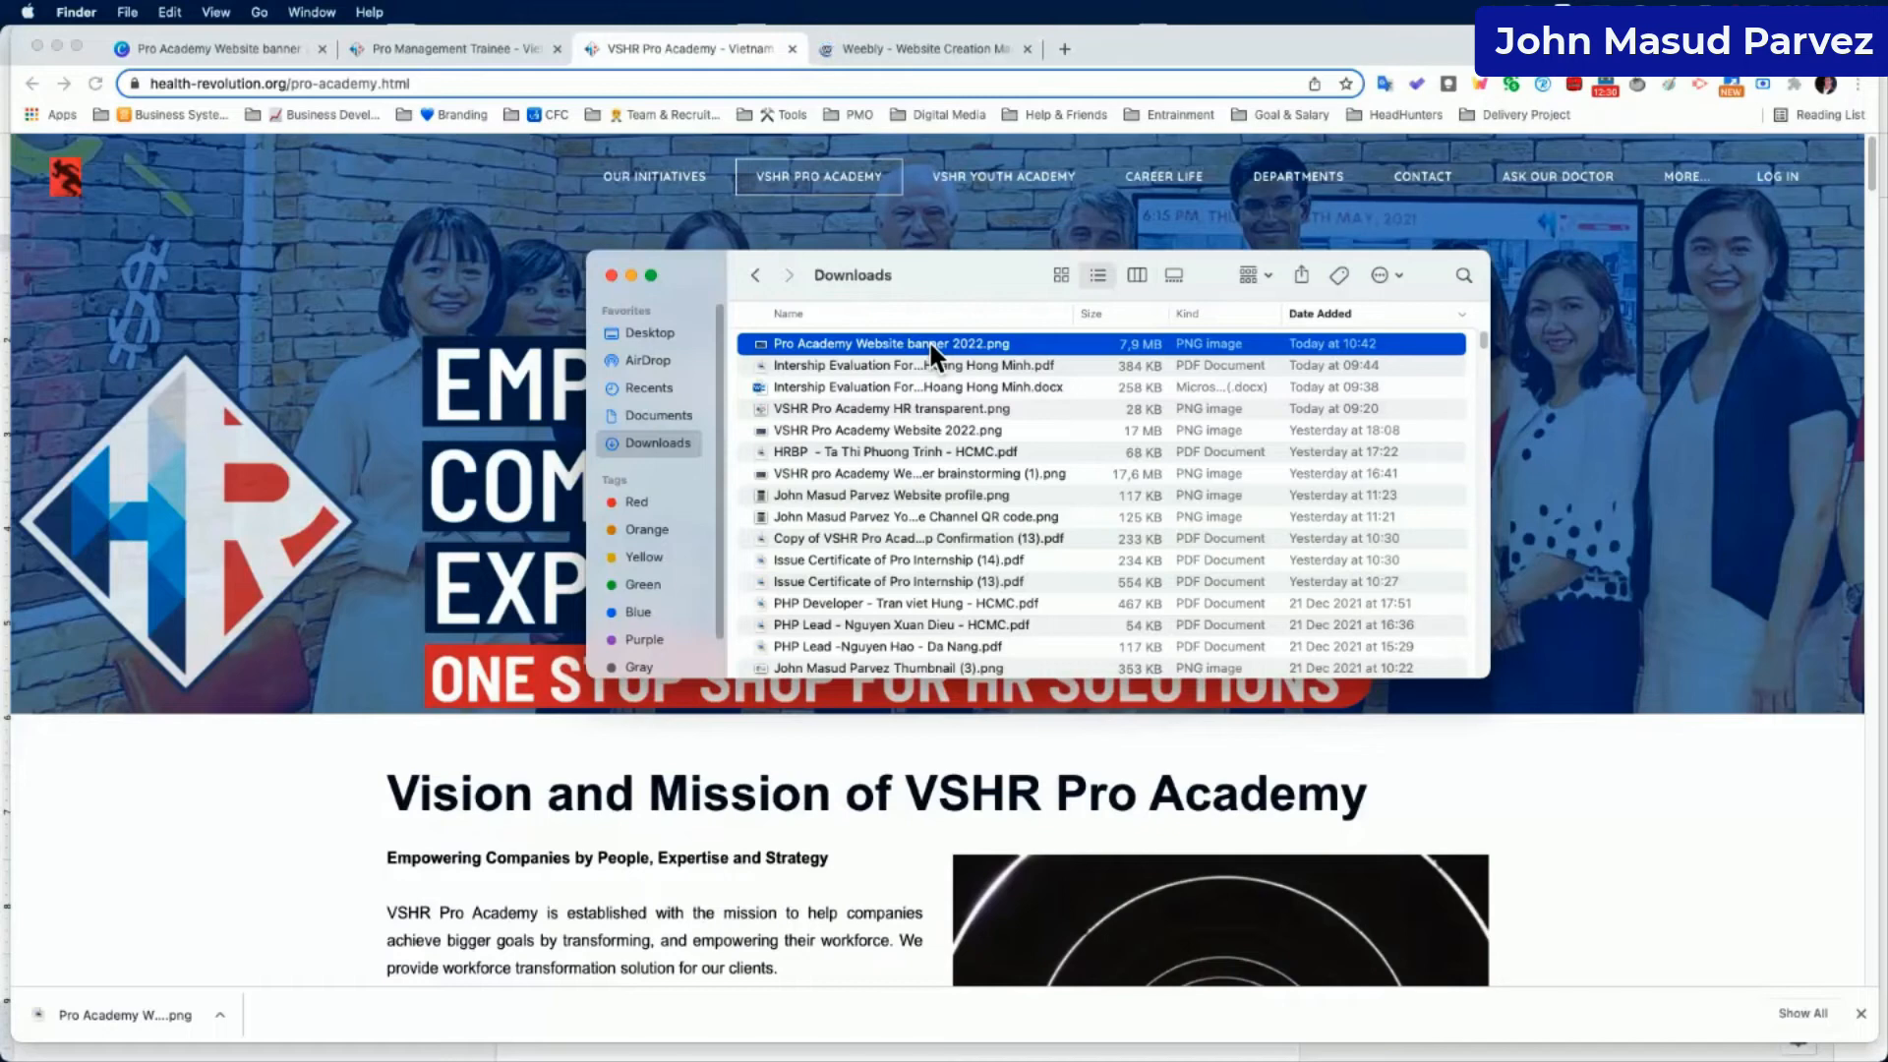
{"action": "key", "text": "Return"}
{"action": "type", "text": "TRA"}
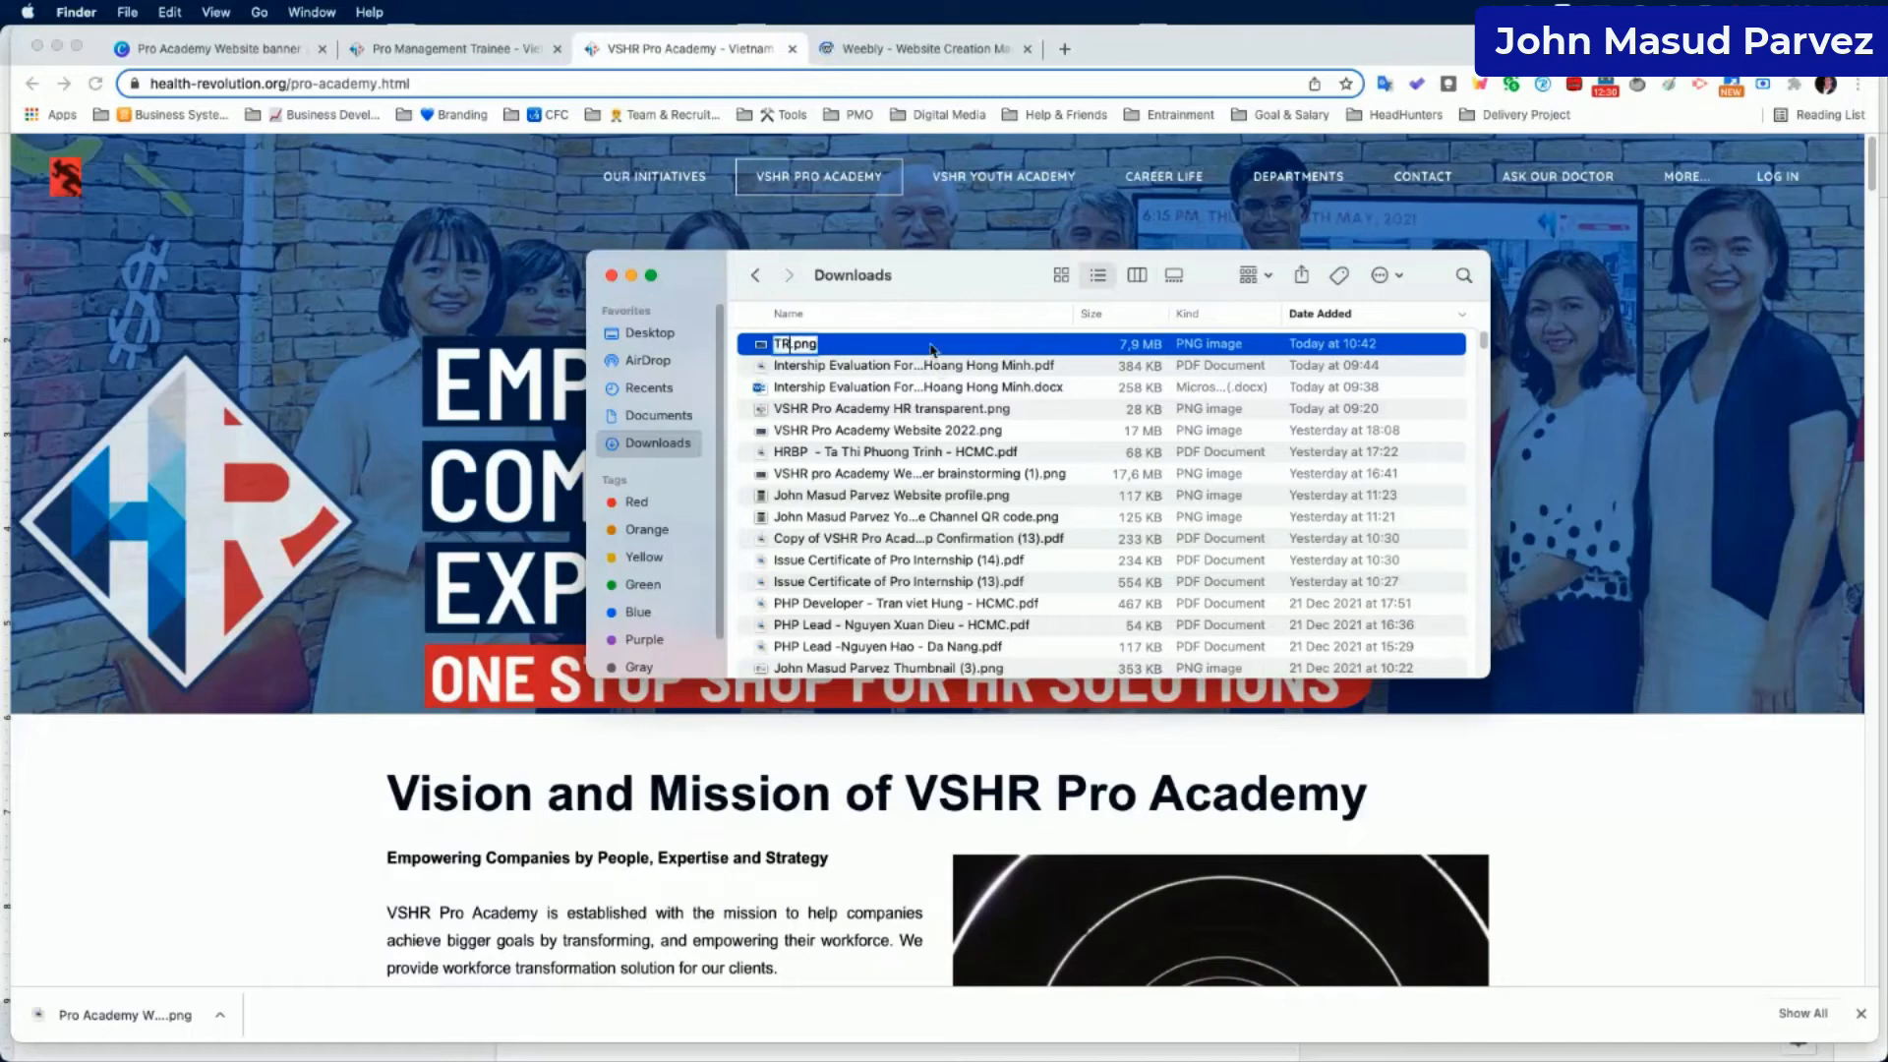
{"action": "key", "text": "BackSpace"}
{"action": "key", "text": "BackSpace"}
{"action": "type", "text": "raining 4.0 by VSHR p"}
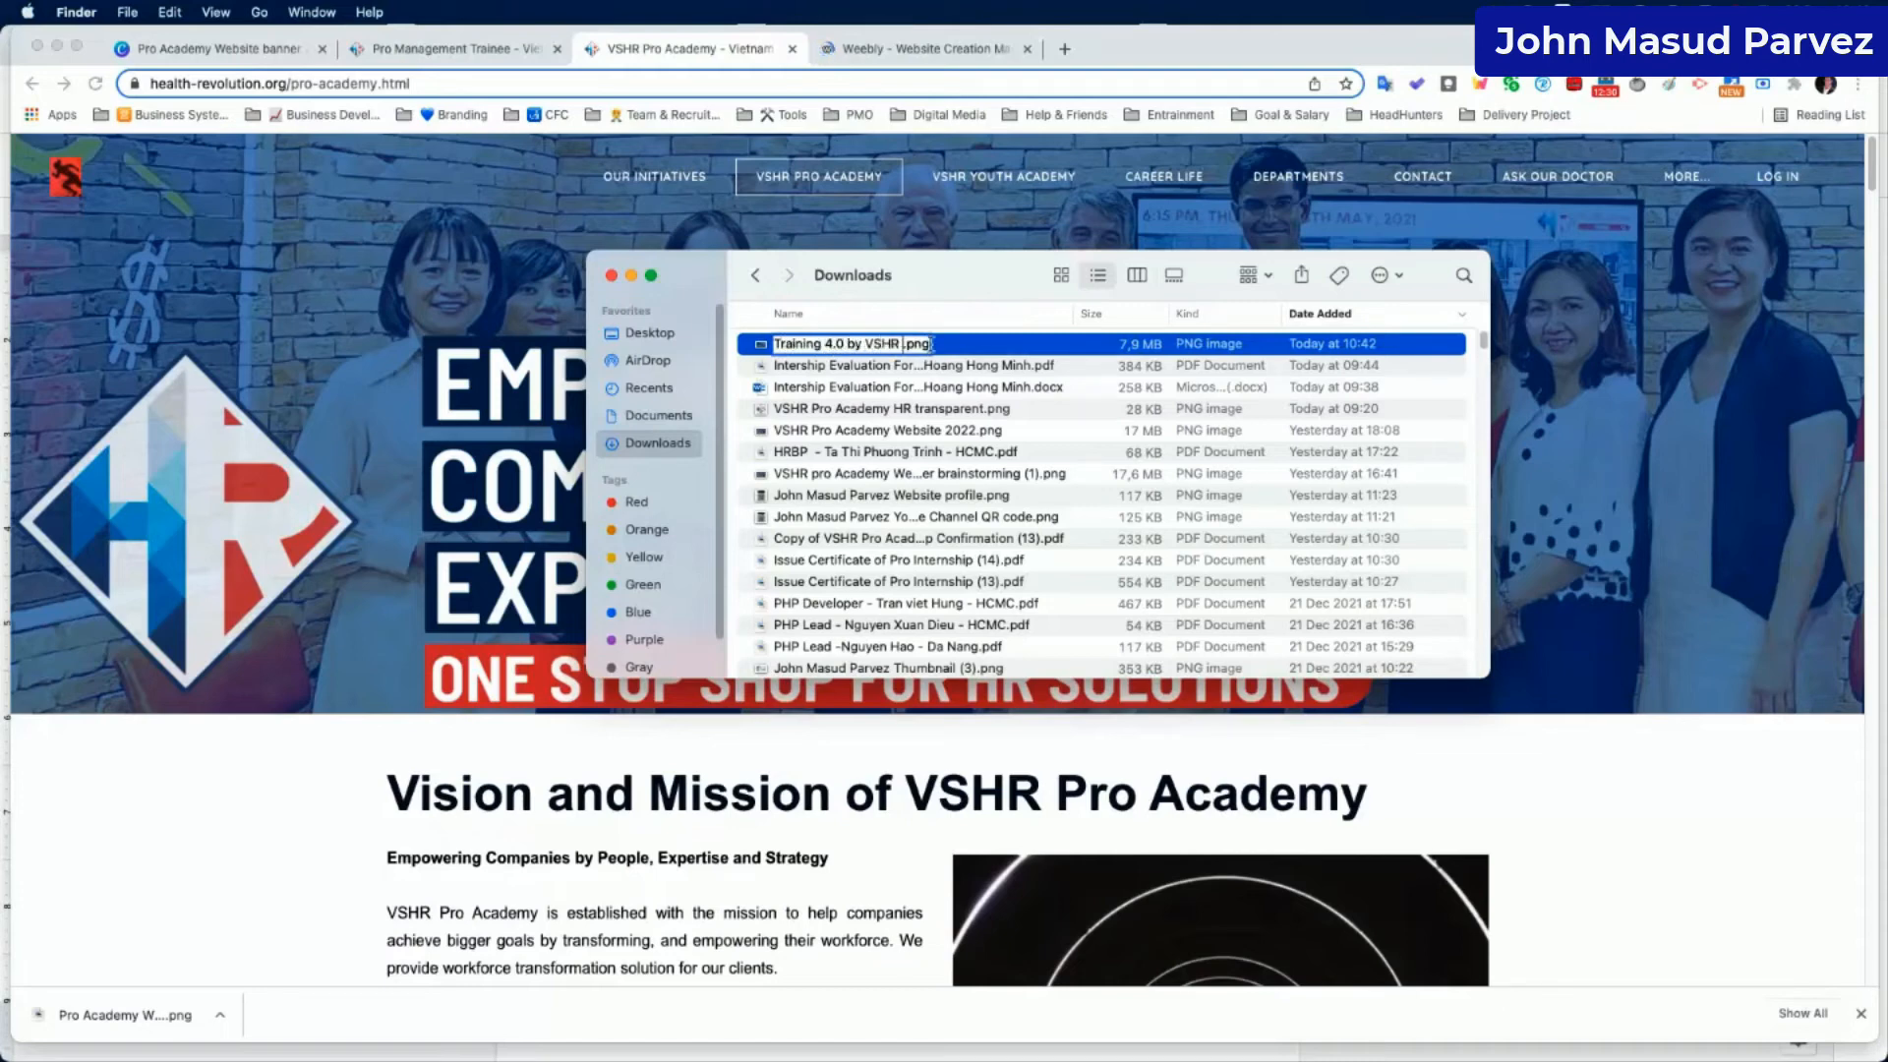
{"action": "key", "text": "BackSpace"}
{"action": "type", "text": "Pro Academy "}
{"action": "type", "text": "for Companies and"}
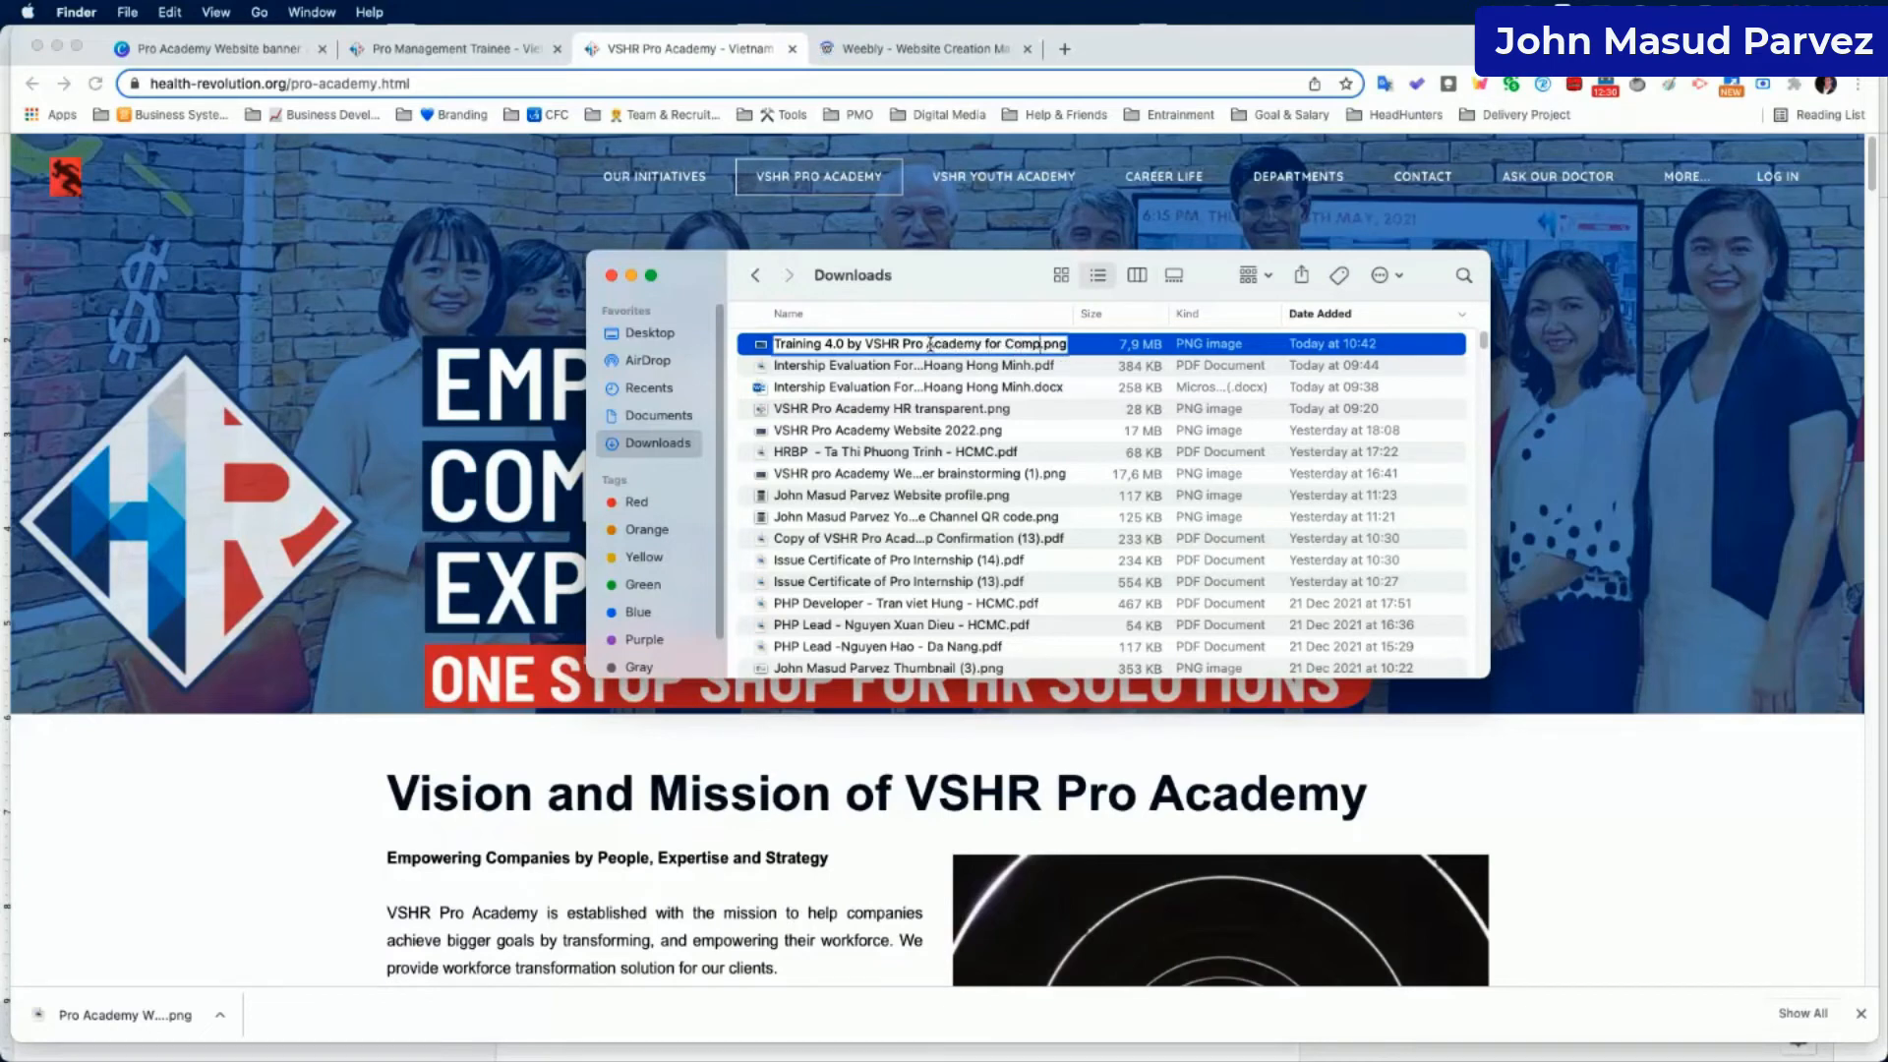
{"action": "type", "text": " Corporation"}
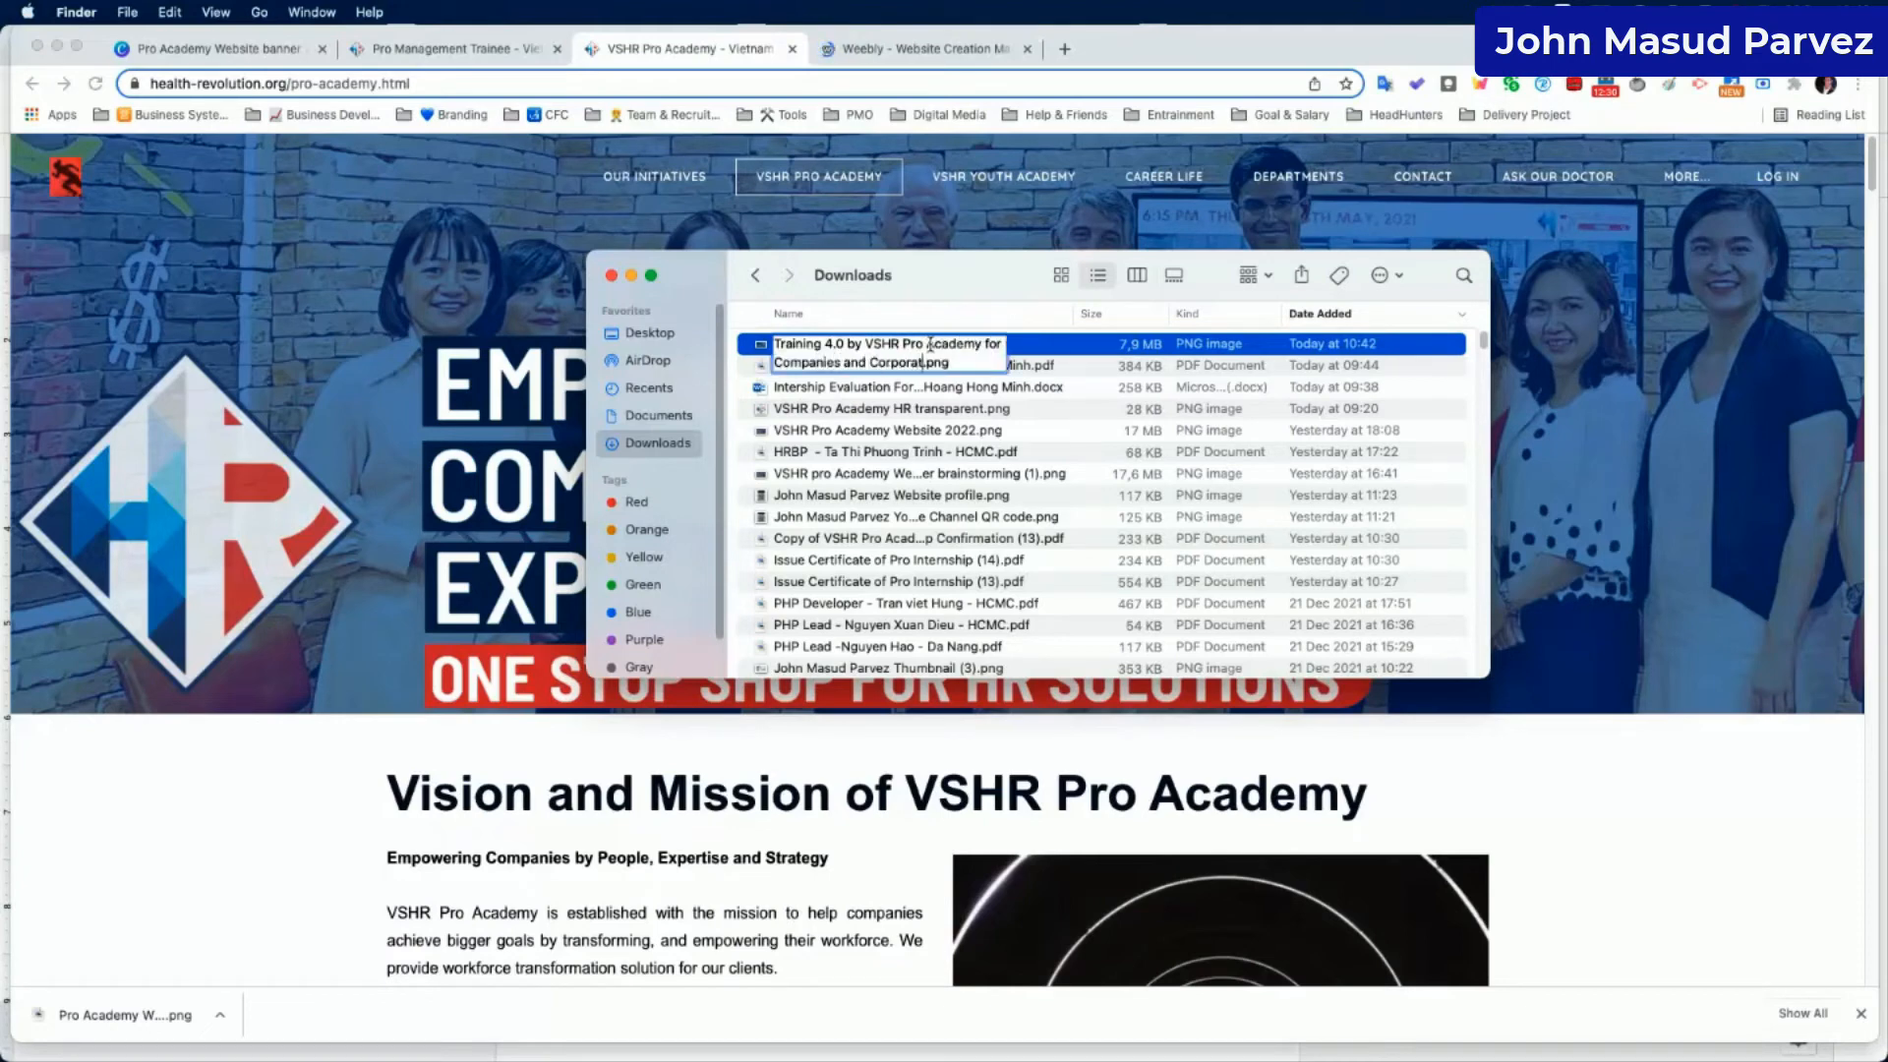
{"action": "key", "text": "Return"}
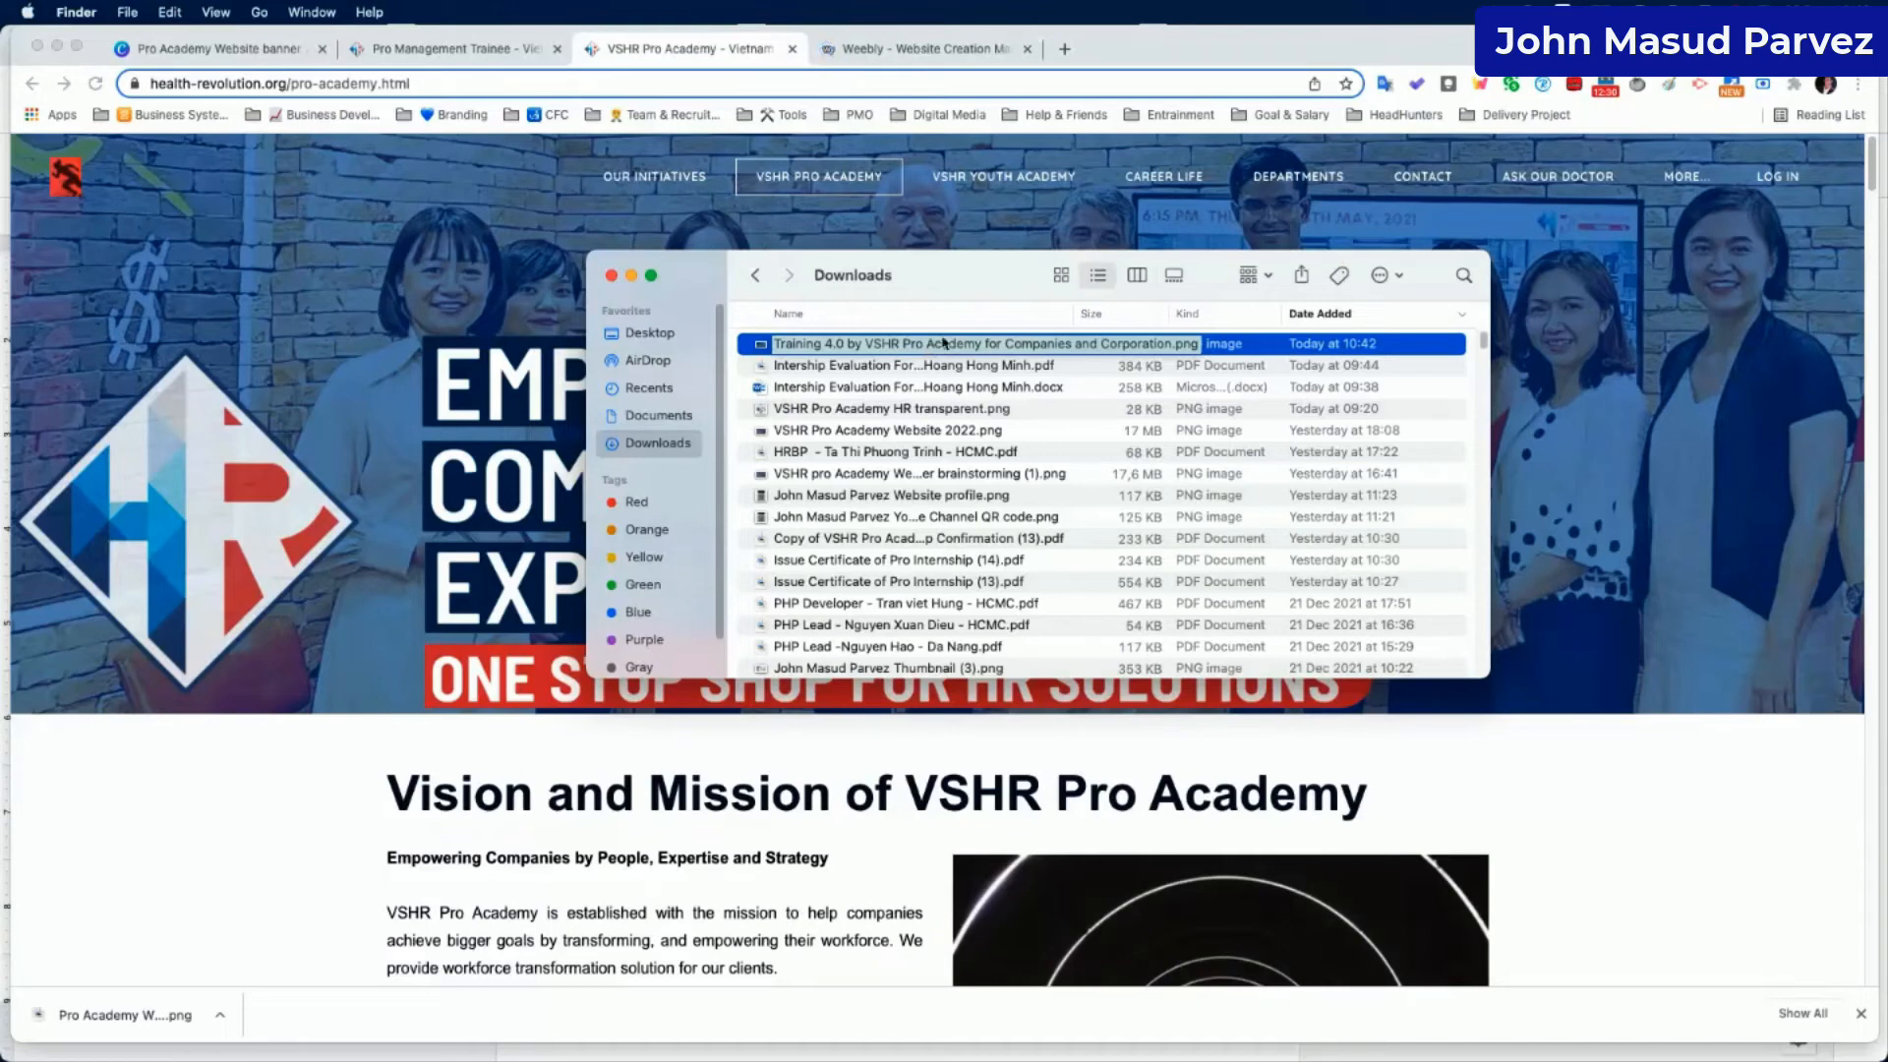
Switch to the Weebly editor, open the Training 4.0 page under VSHR Pro Academy and look over its header.
{"action": "left_click", "coordinate": [906, 48]}
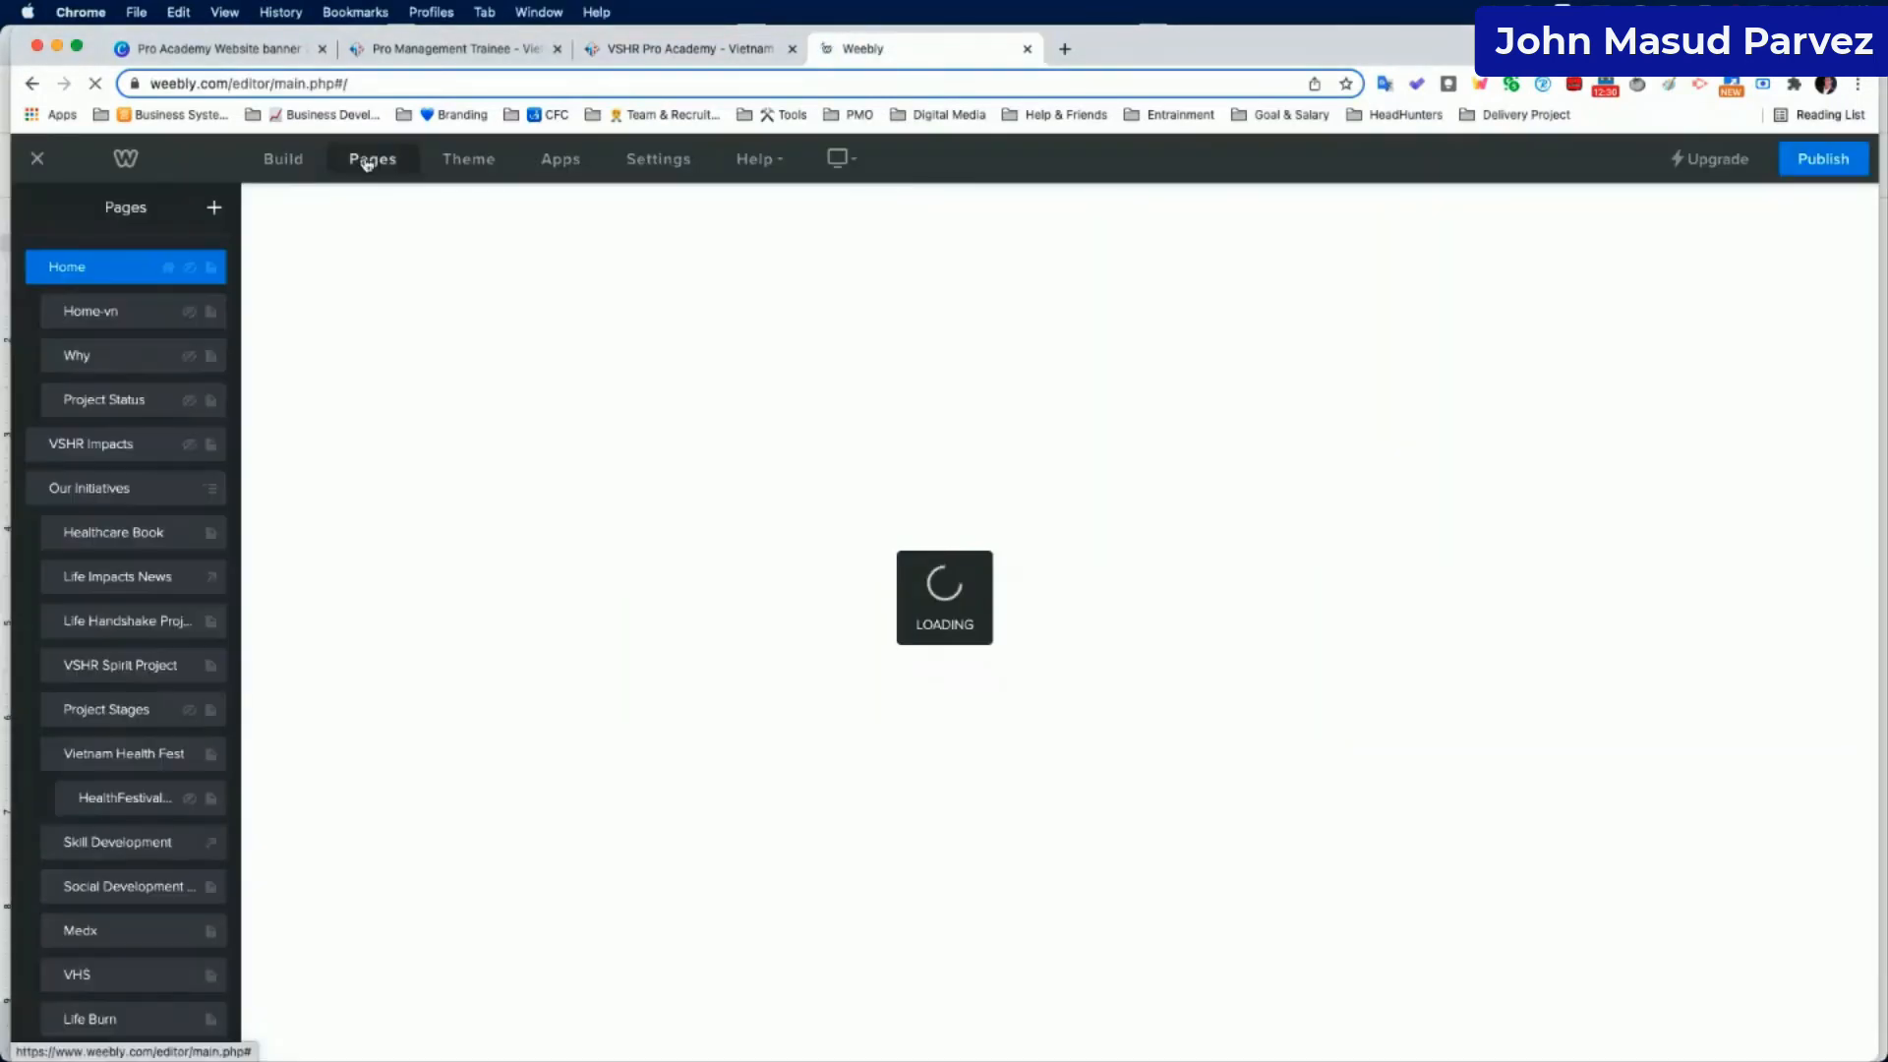
{"action": "scroll", "coordinate": [108, 609], "scroll_direction": "down", "scroll_amount": 15}
{"action": "scroll", "coordinate": [108, 611], "scroll_direction": "down", "scroll_amount": 10}
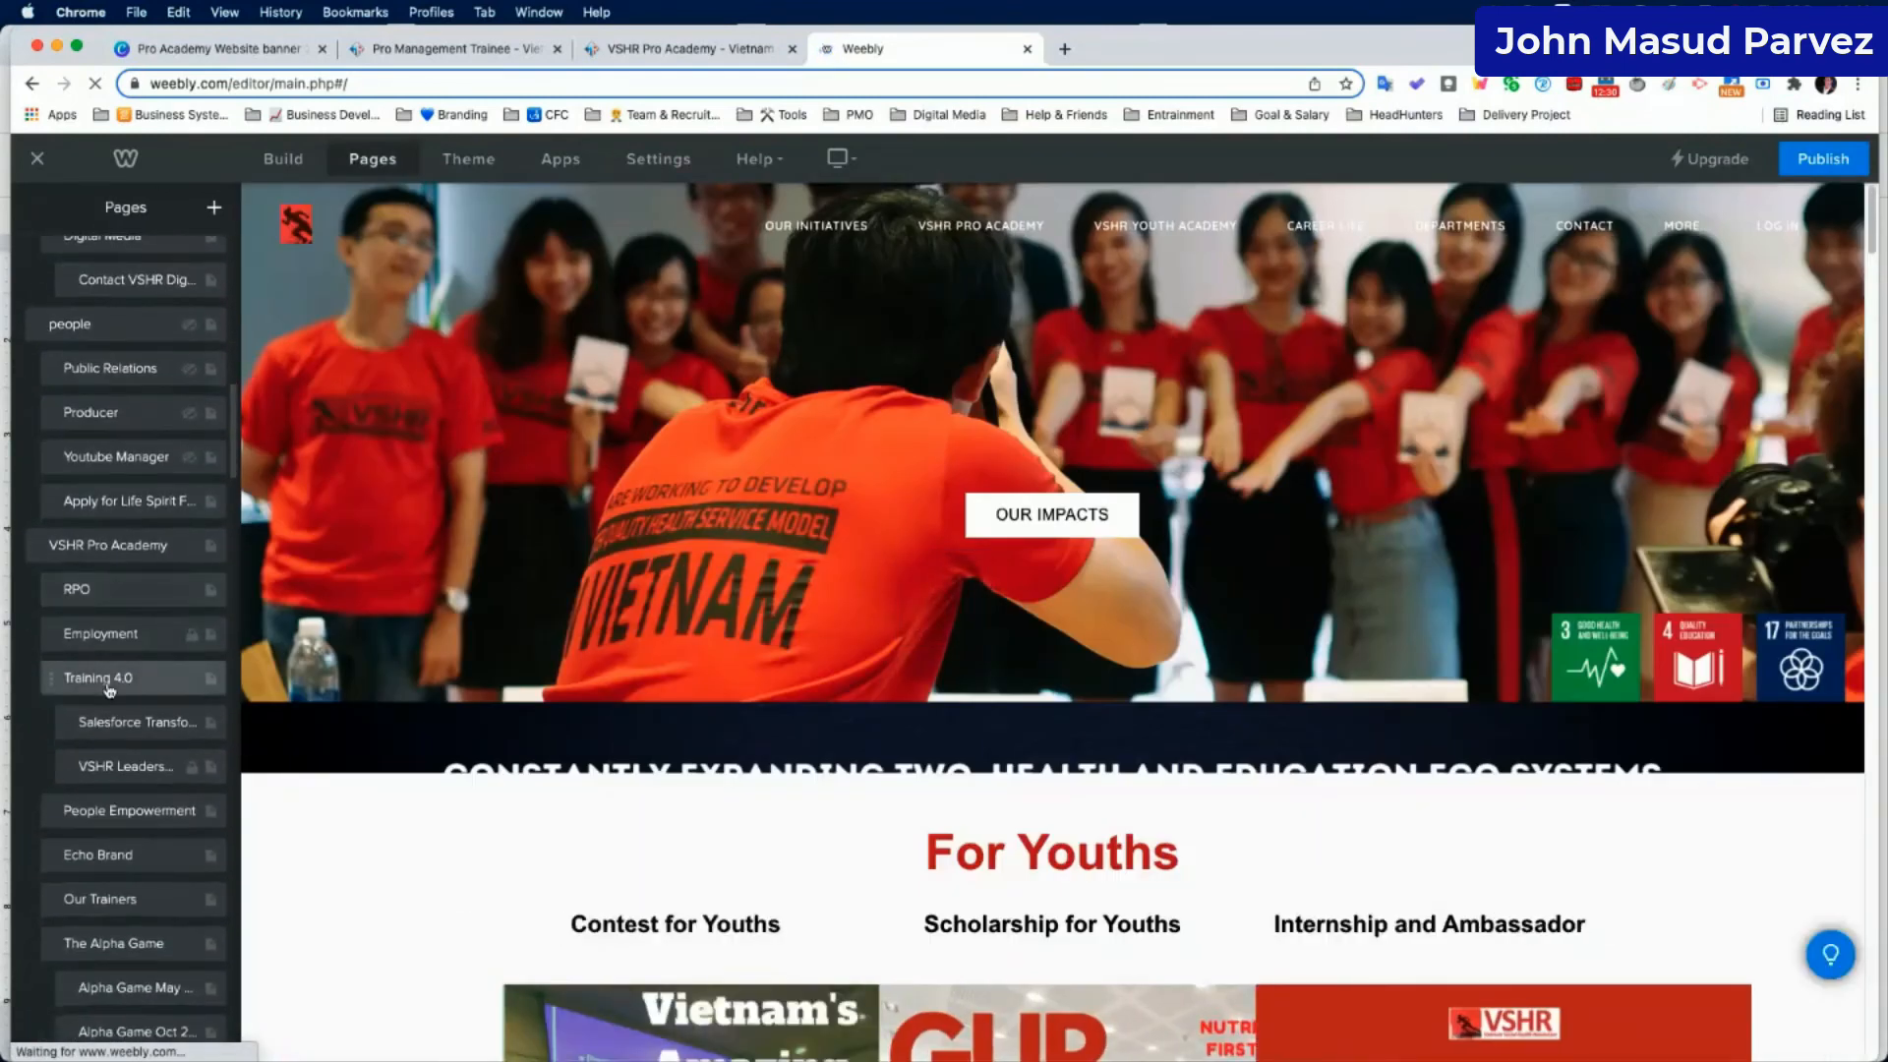
{"action": "left_click", "coordinate": [109, 684]}
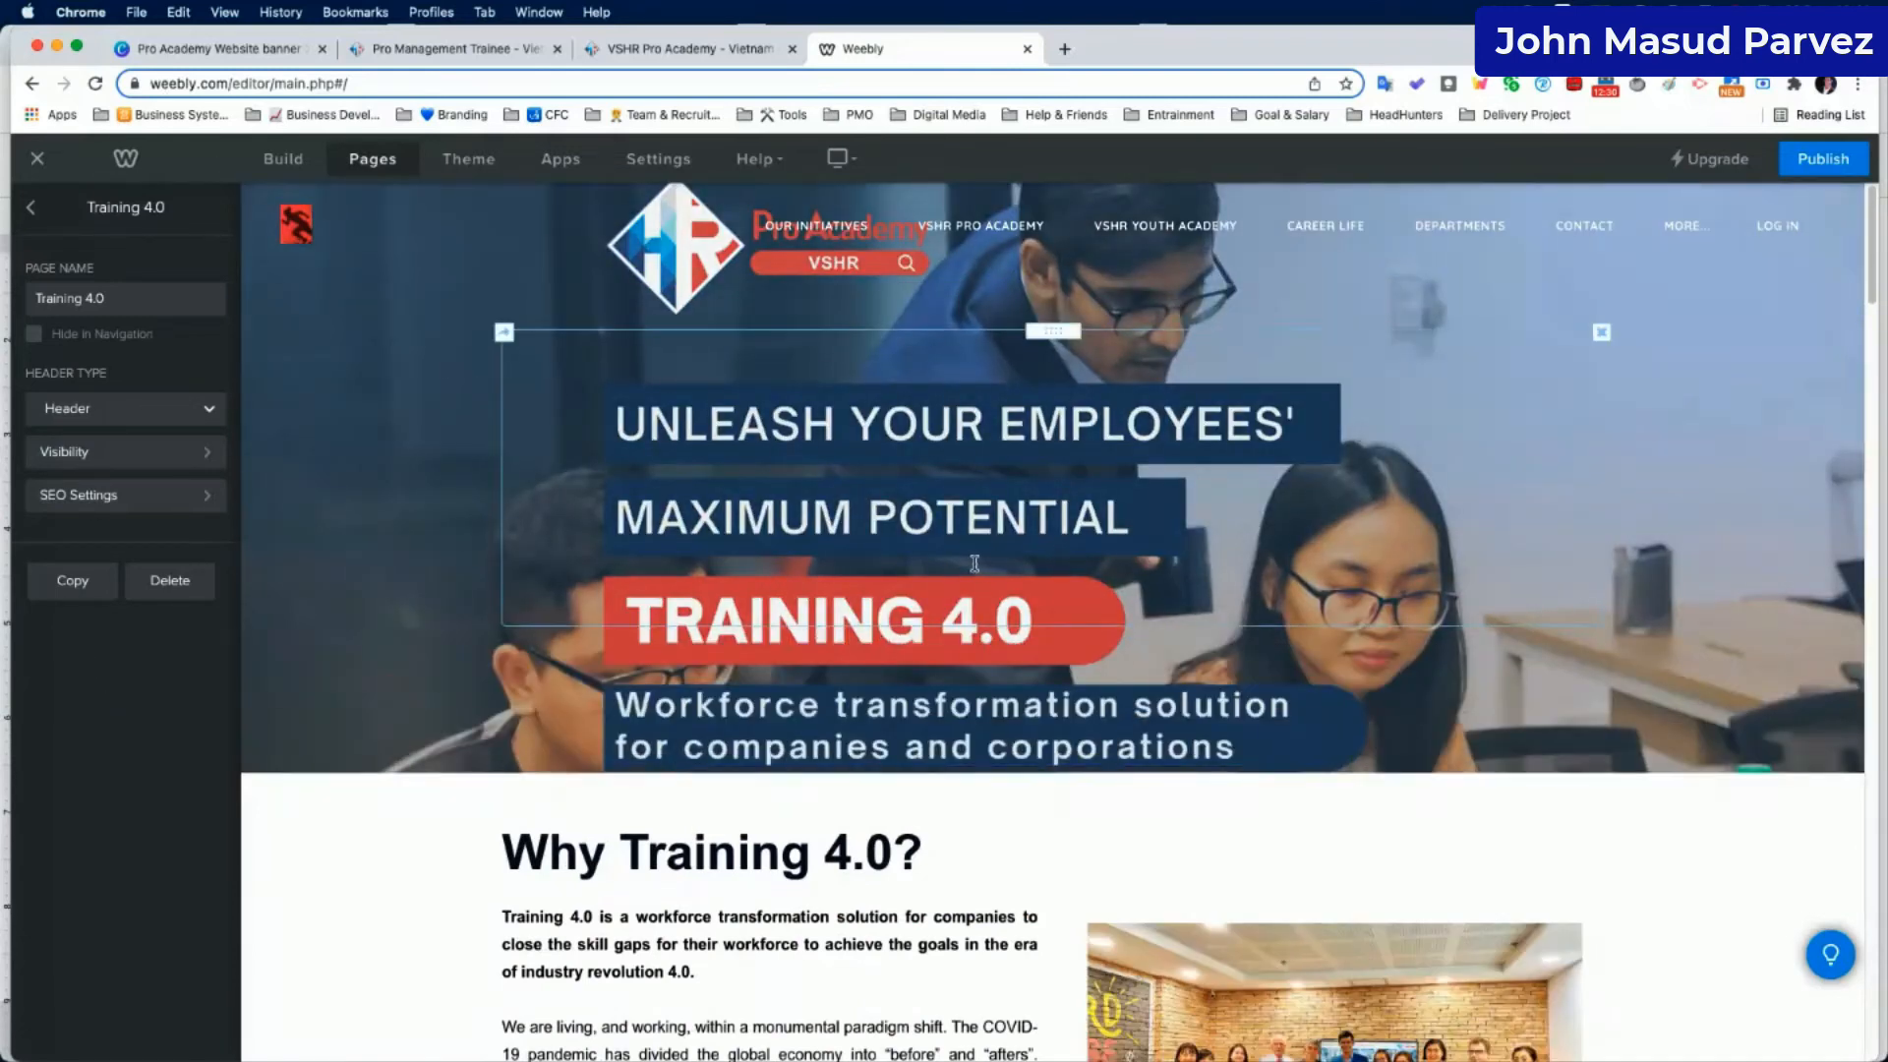
{"action": "scroll", "coordinate": [1062, 581], "scroll_direction": "down", "scroll_amount": 3}
{"action": "scroll", "coordinate": [1133, 562], "scroll_direction": "up", "scroll_amount": 3}
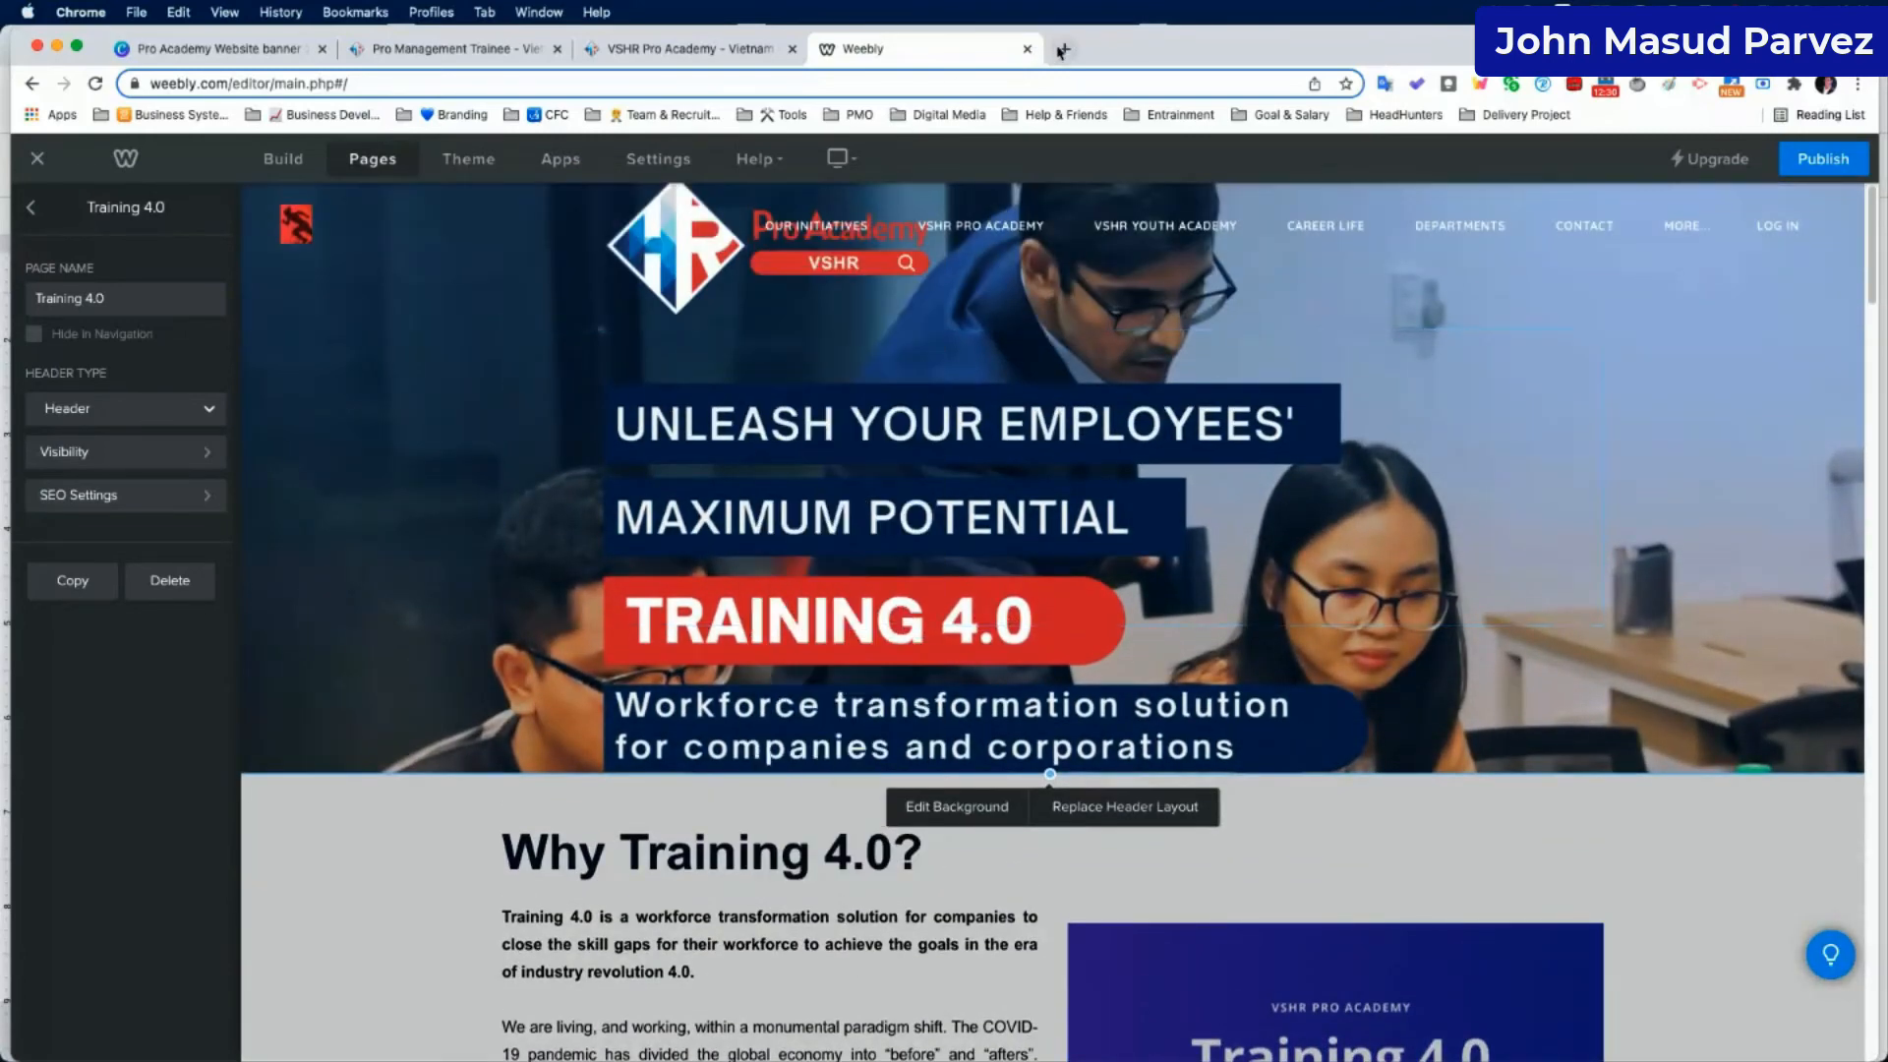
Open health-revolution.org/trainings.html in a new browser tab, examine the live Training 4.0 banner and return to Weebly.
{"action": "left_click", "coordinate": [1060, 51]}
{"action": "type", "text": "health-revolution.org"}
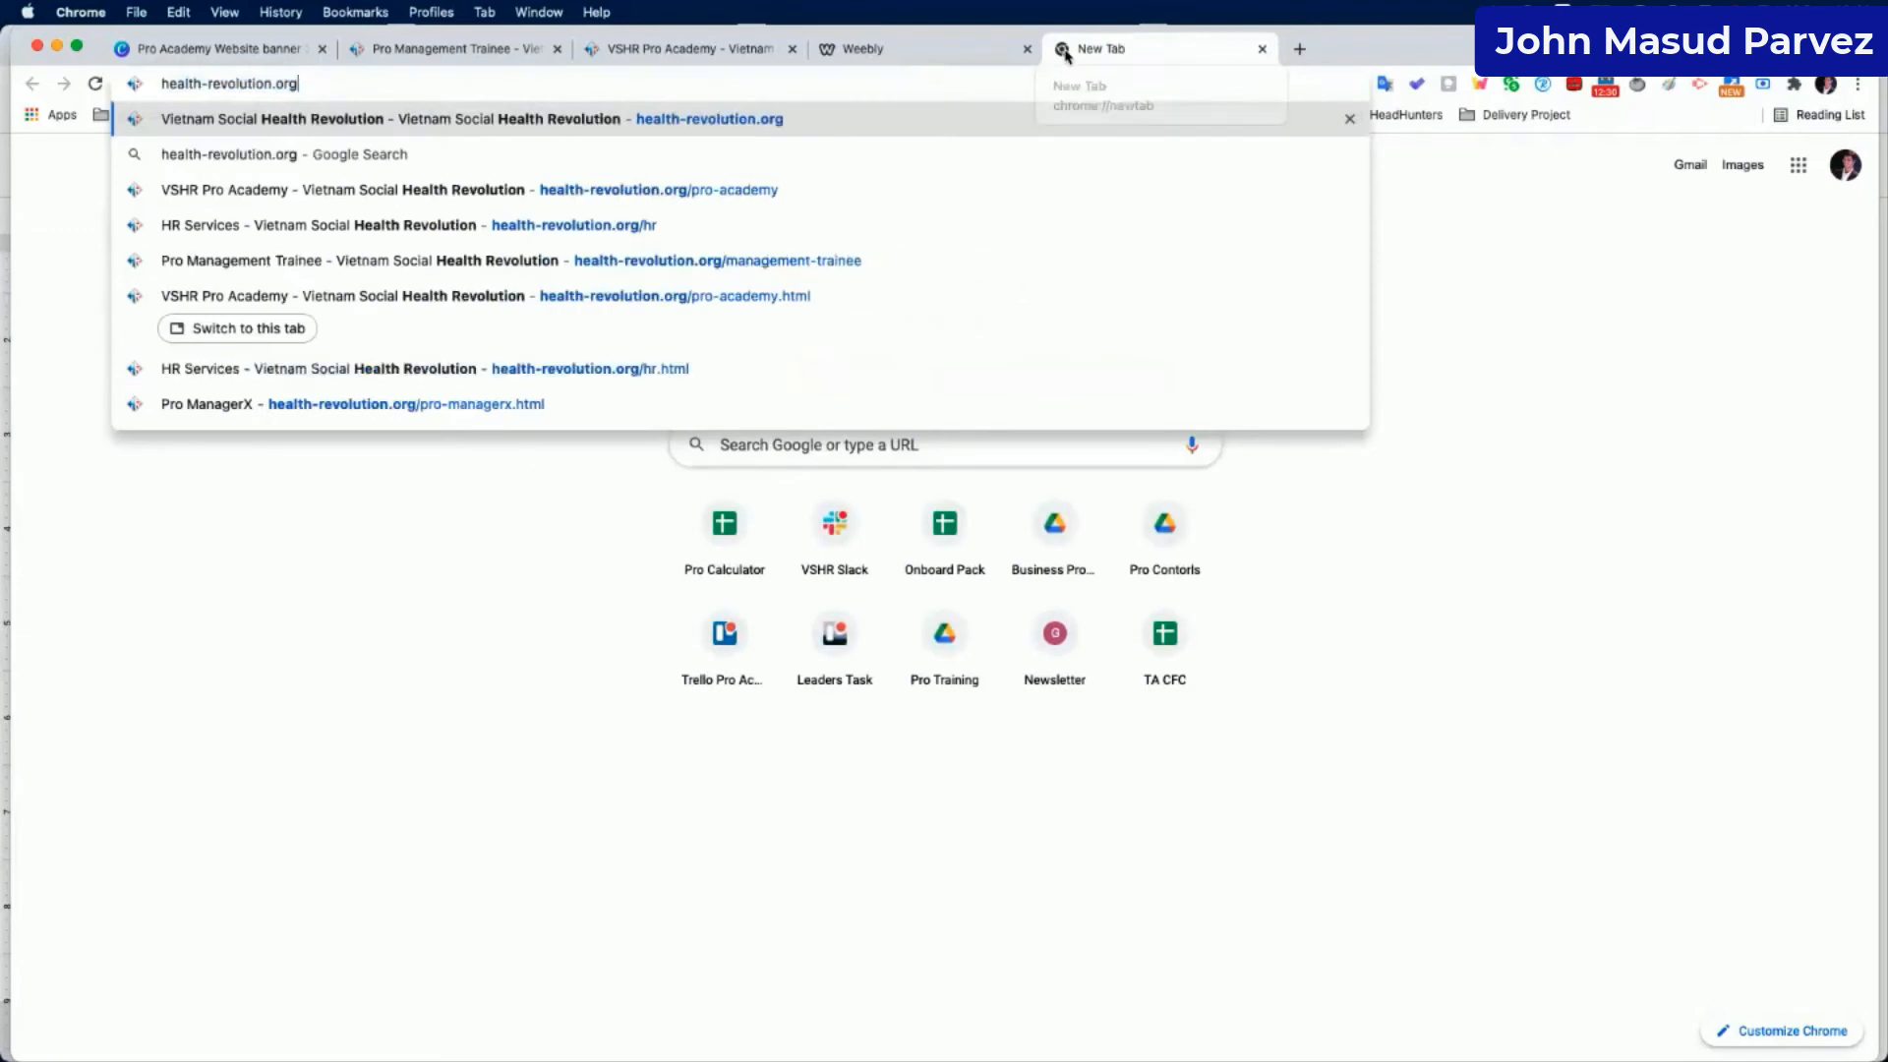
{"action": "type", "text": "/t"}
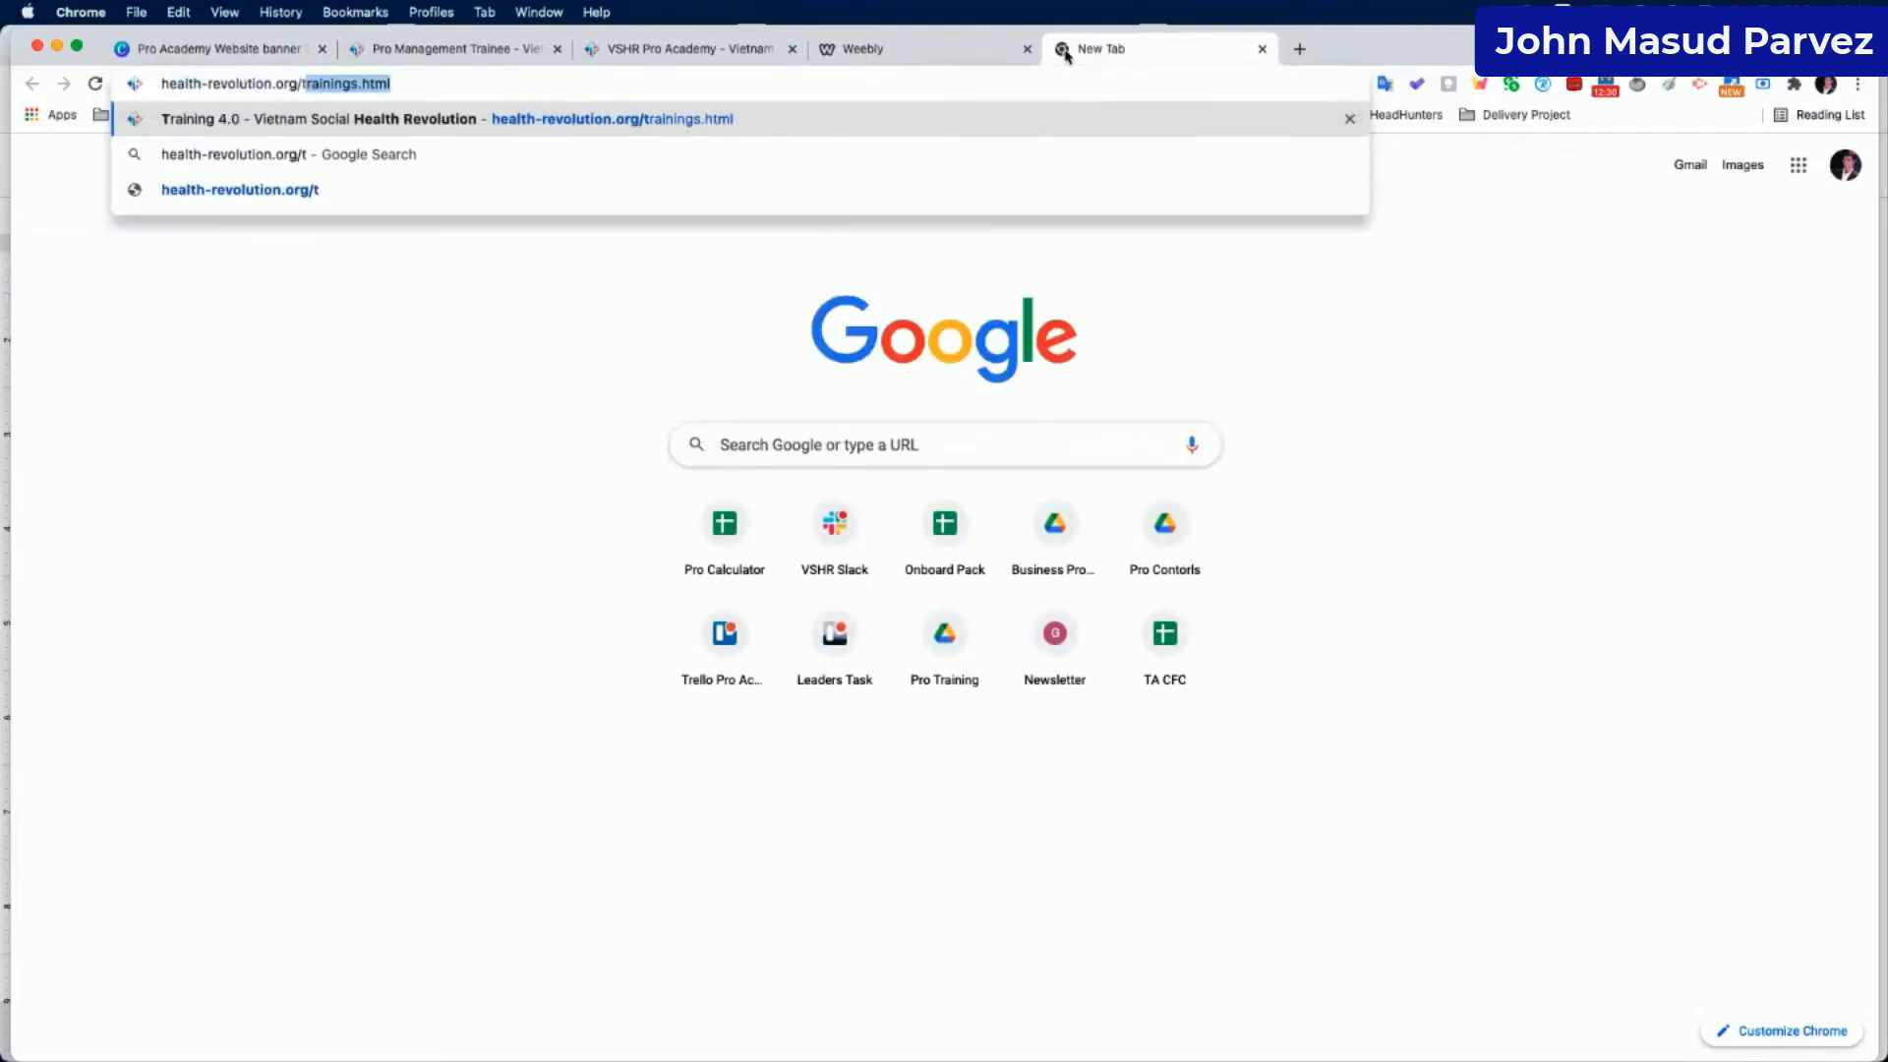
{"action": "key", "text": "Return"}
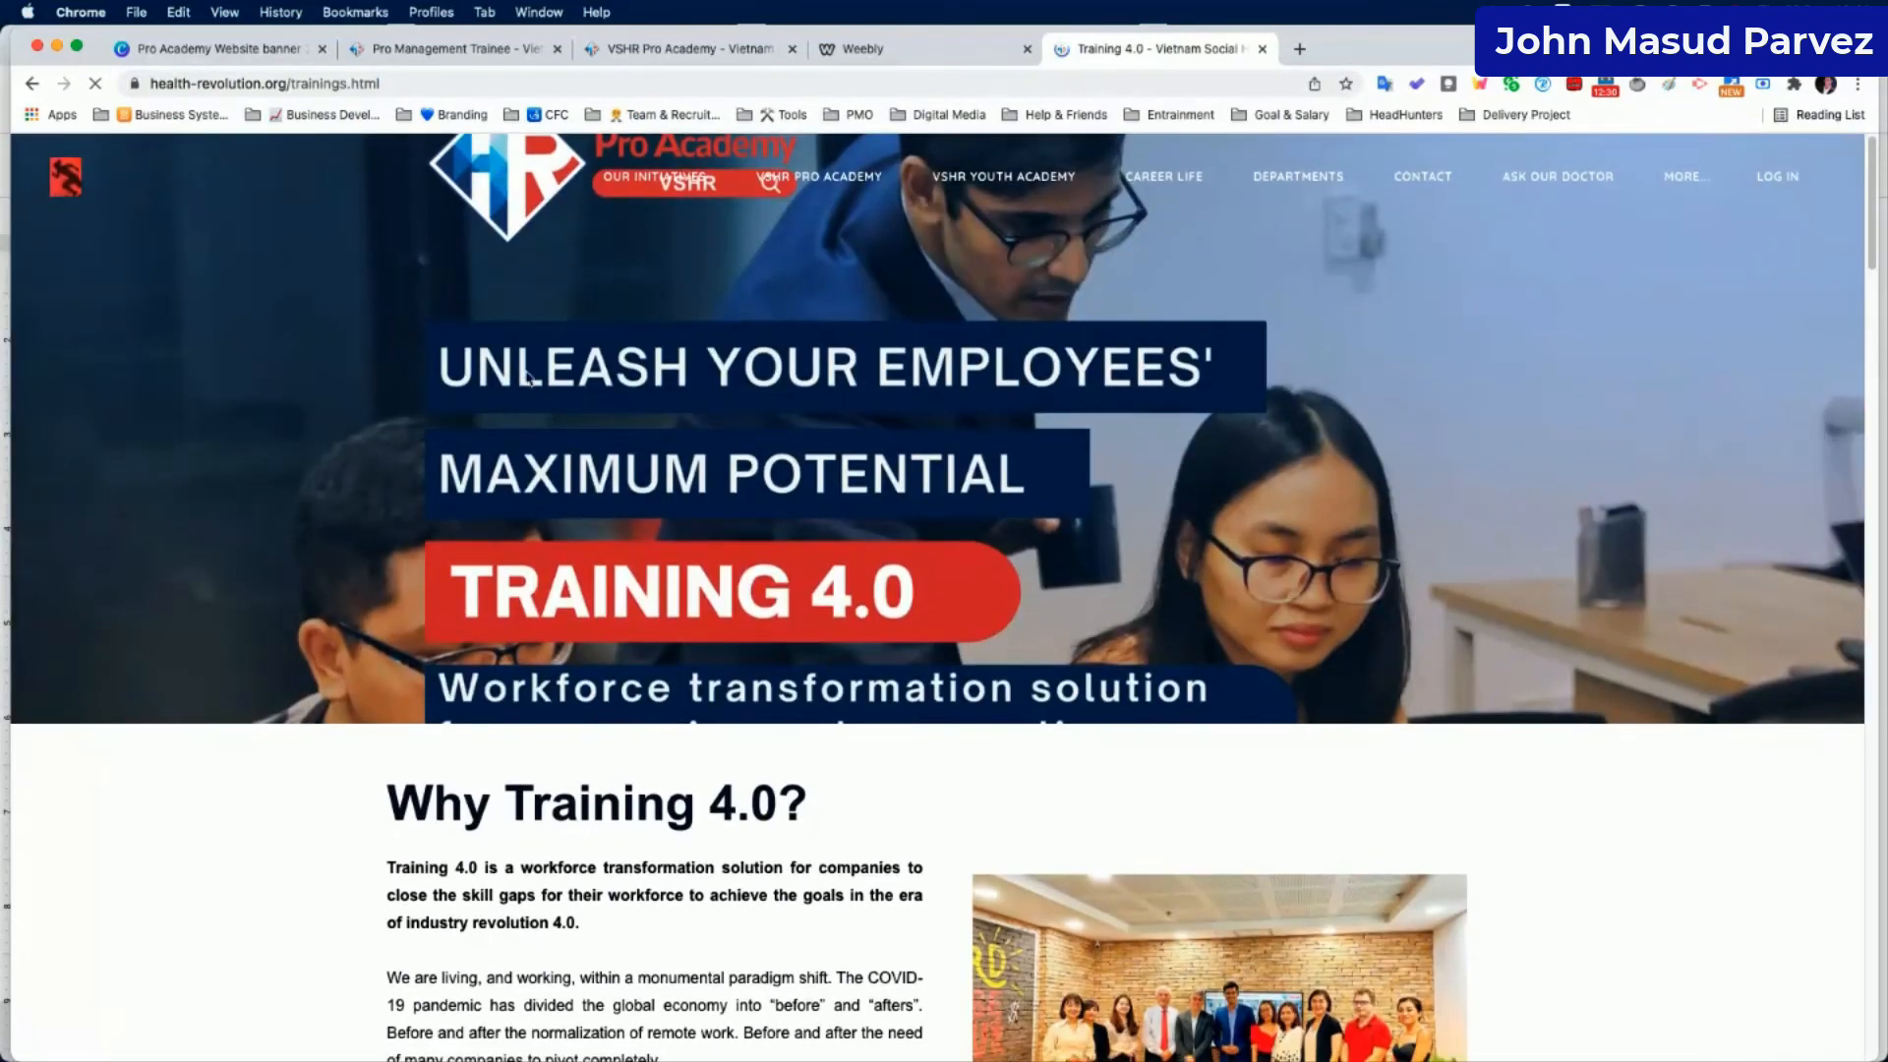
{"action": "mouse_move", "coordinate": [649, 173]}
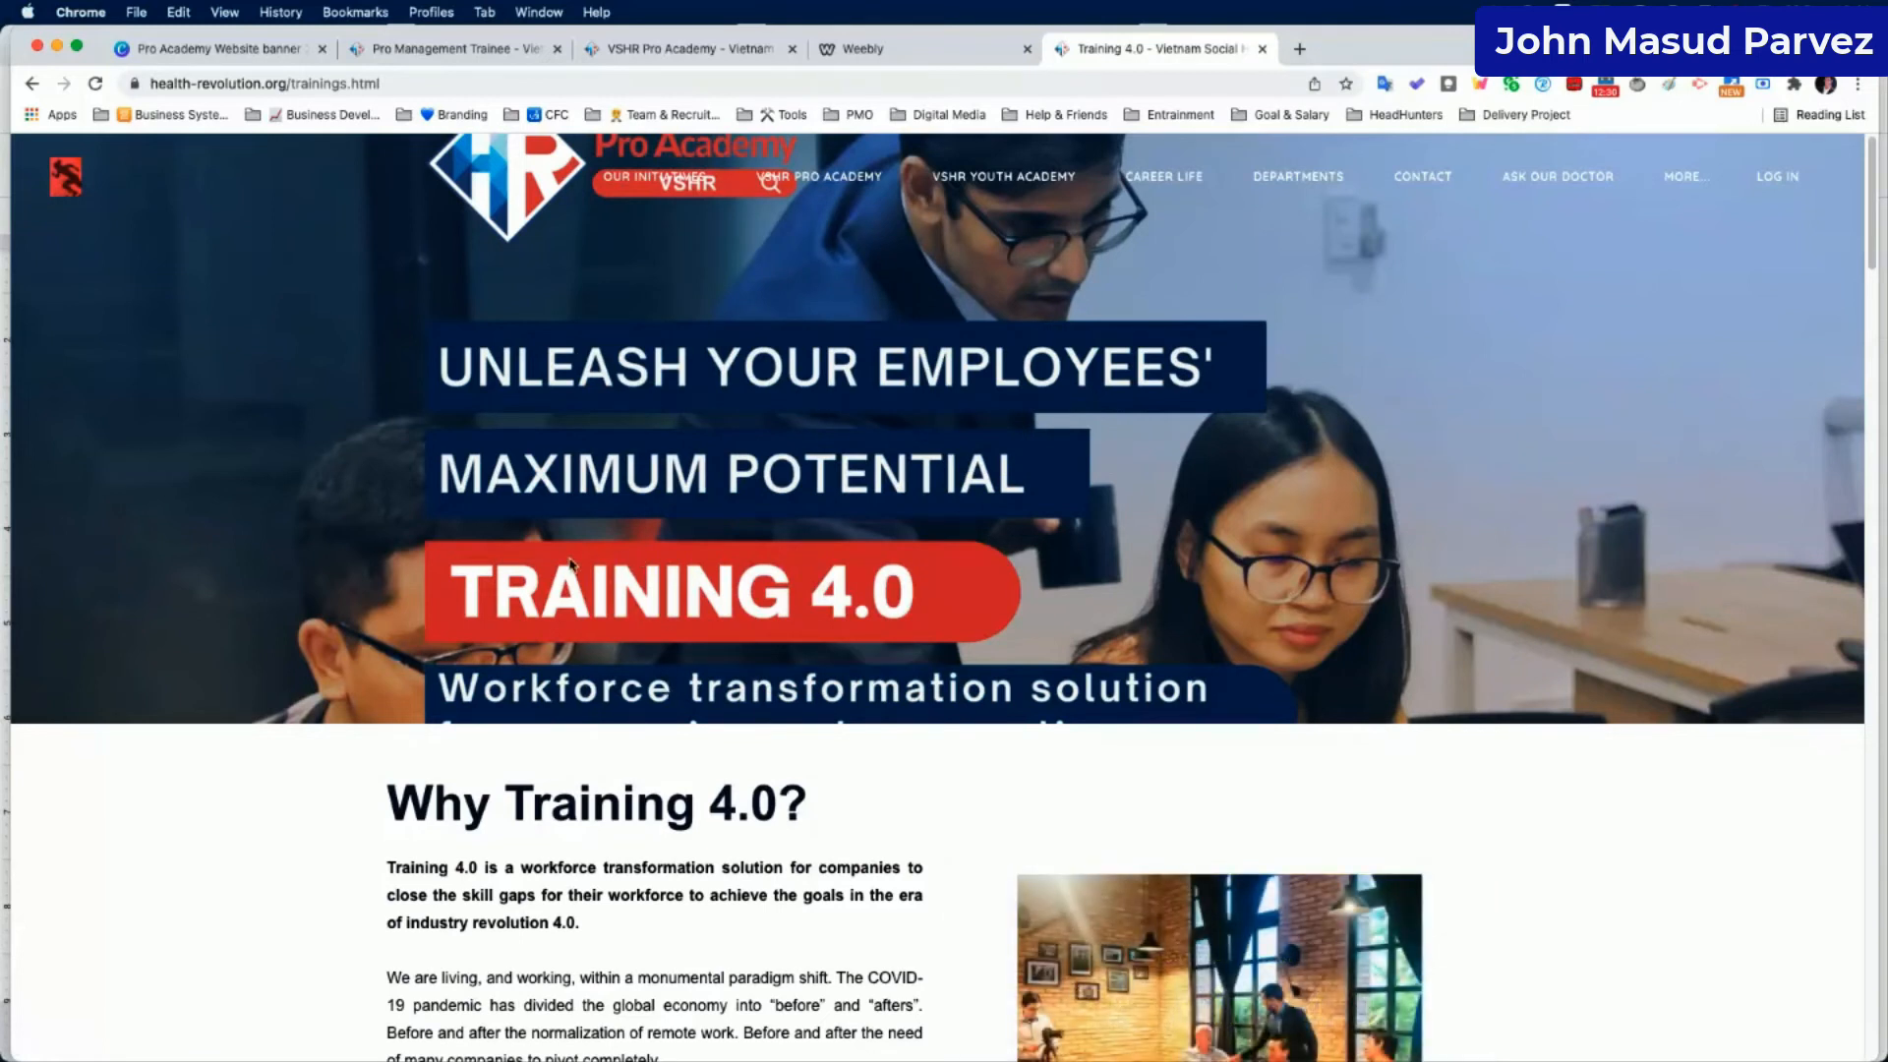
{"action": "left_click", "coordinate": [929, 48]}
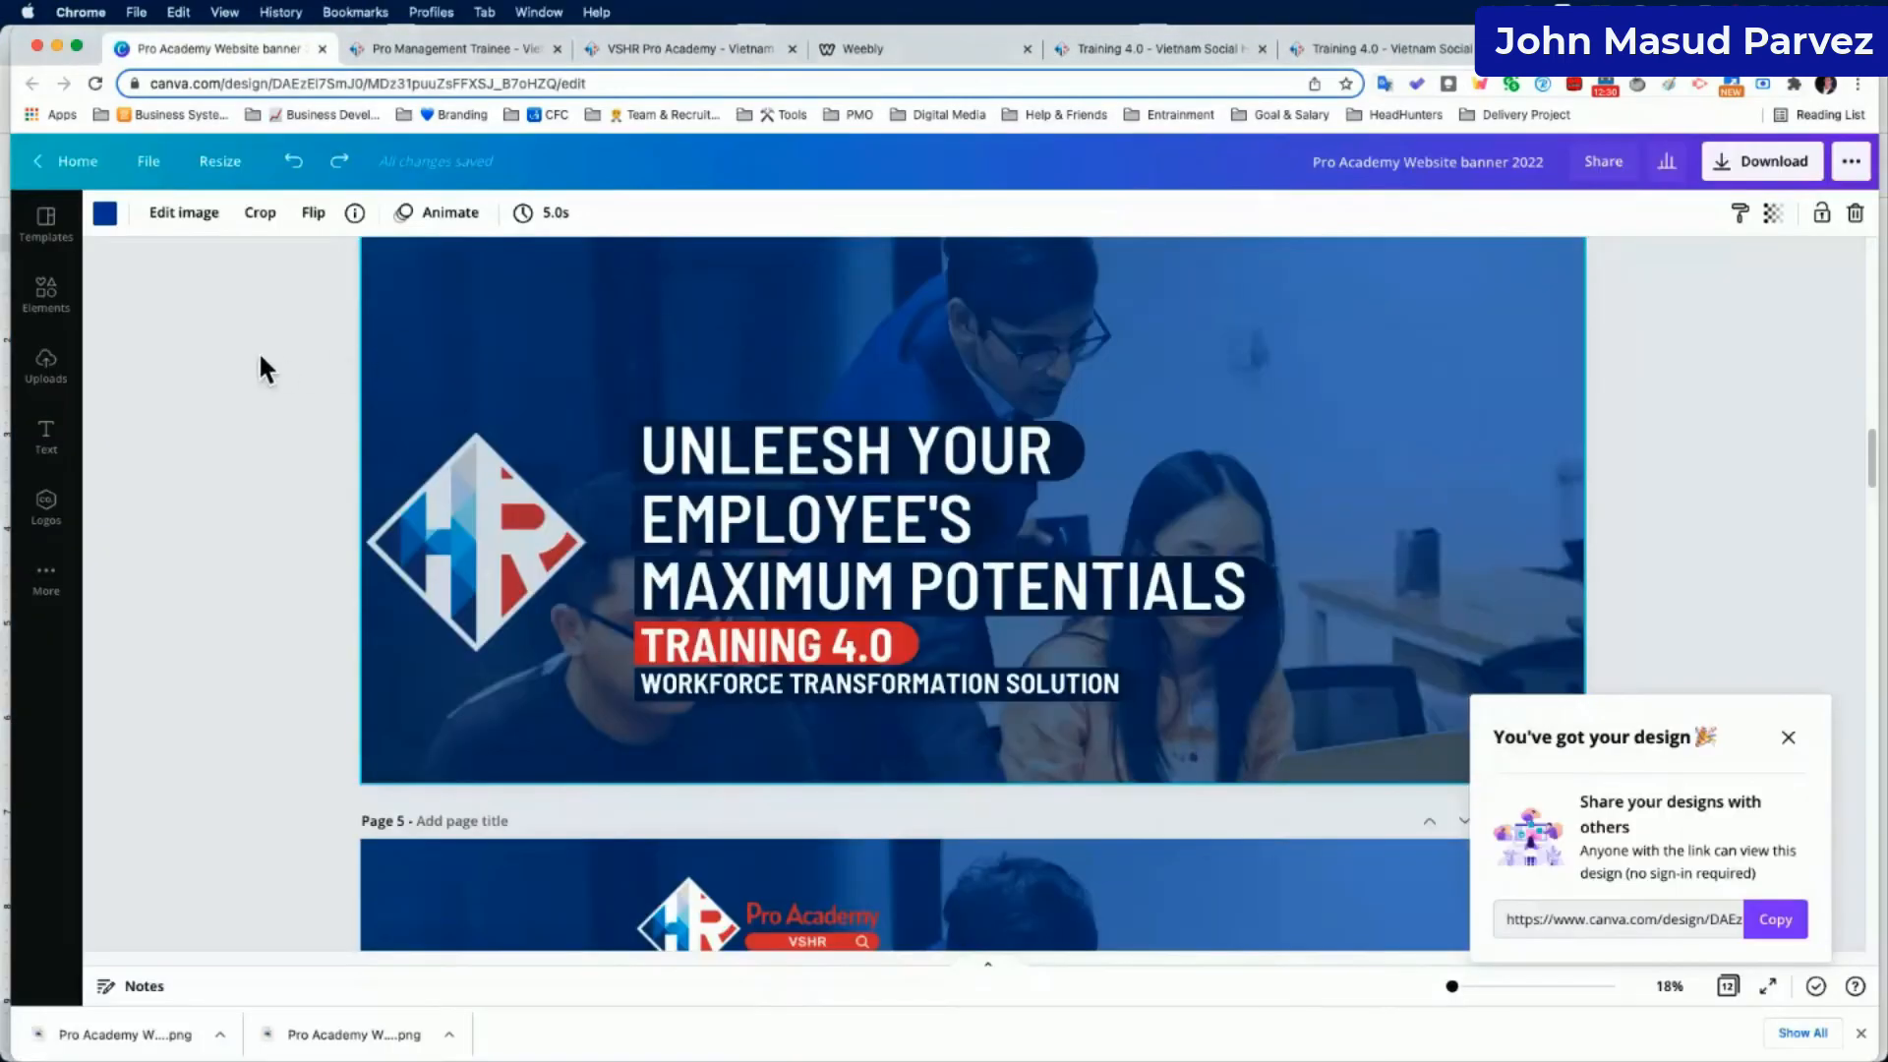
Download only page 4 of the Canva banner design as a PNG.
{"action": "left_click", "coordinate": [1763, 161]}
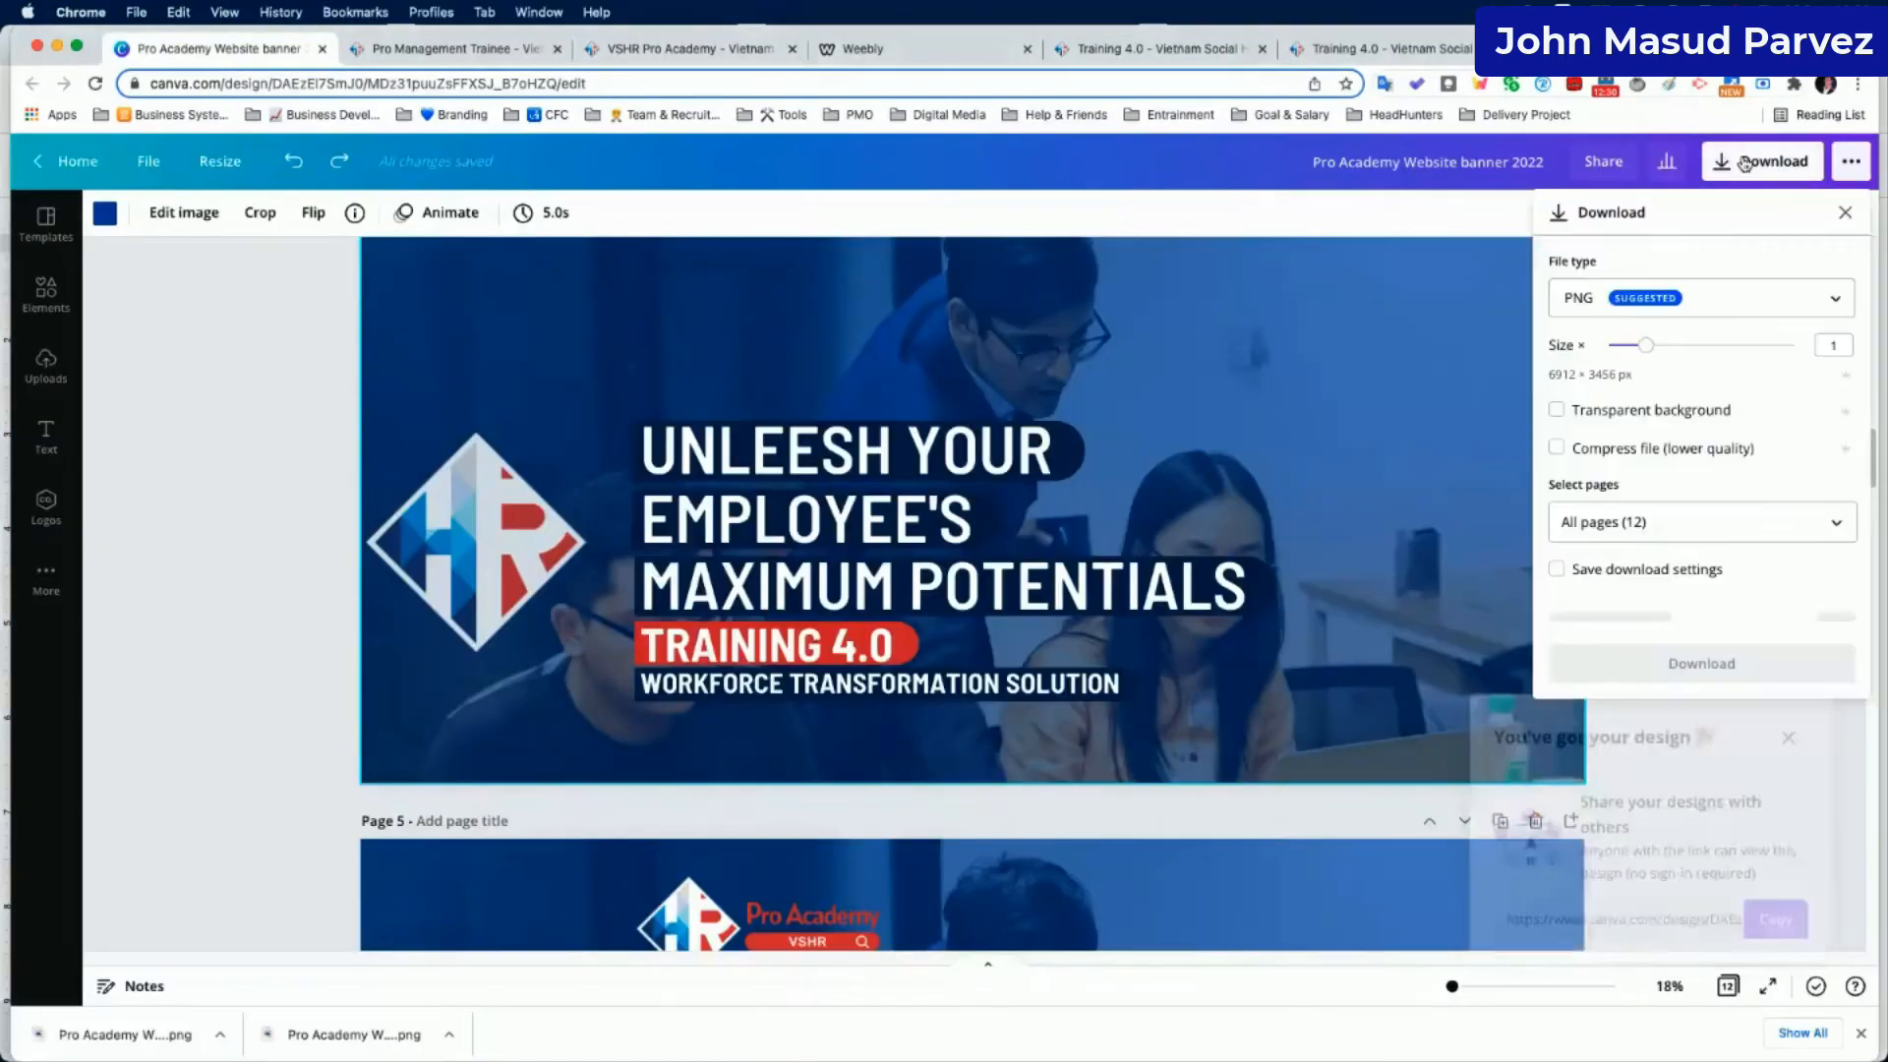
{"action": "left_click", "coordinate": [1854, 522]}
{"action": "scroll", "coordinate": [1778, 708], "scroll_direction": "down", "scroll_amount": 3}
{"action": "left_click", "coordinate": [1818, 646]}
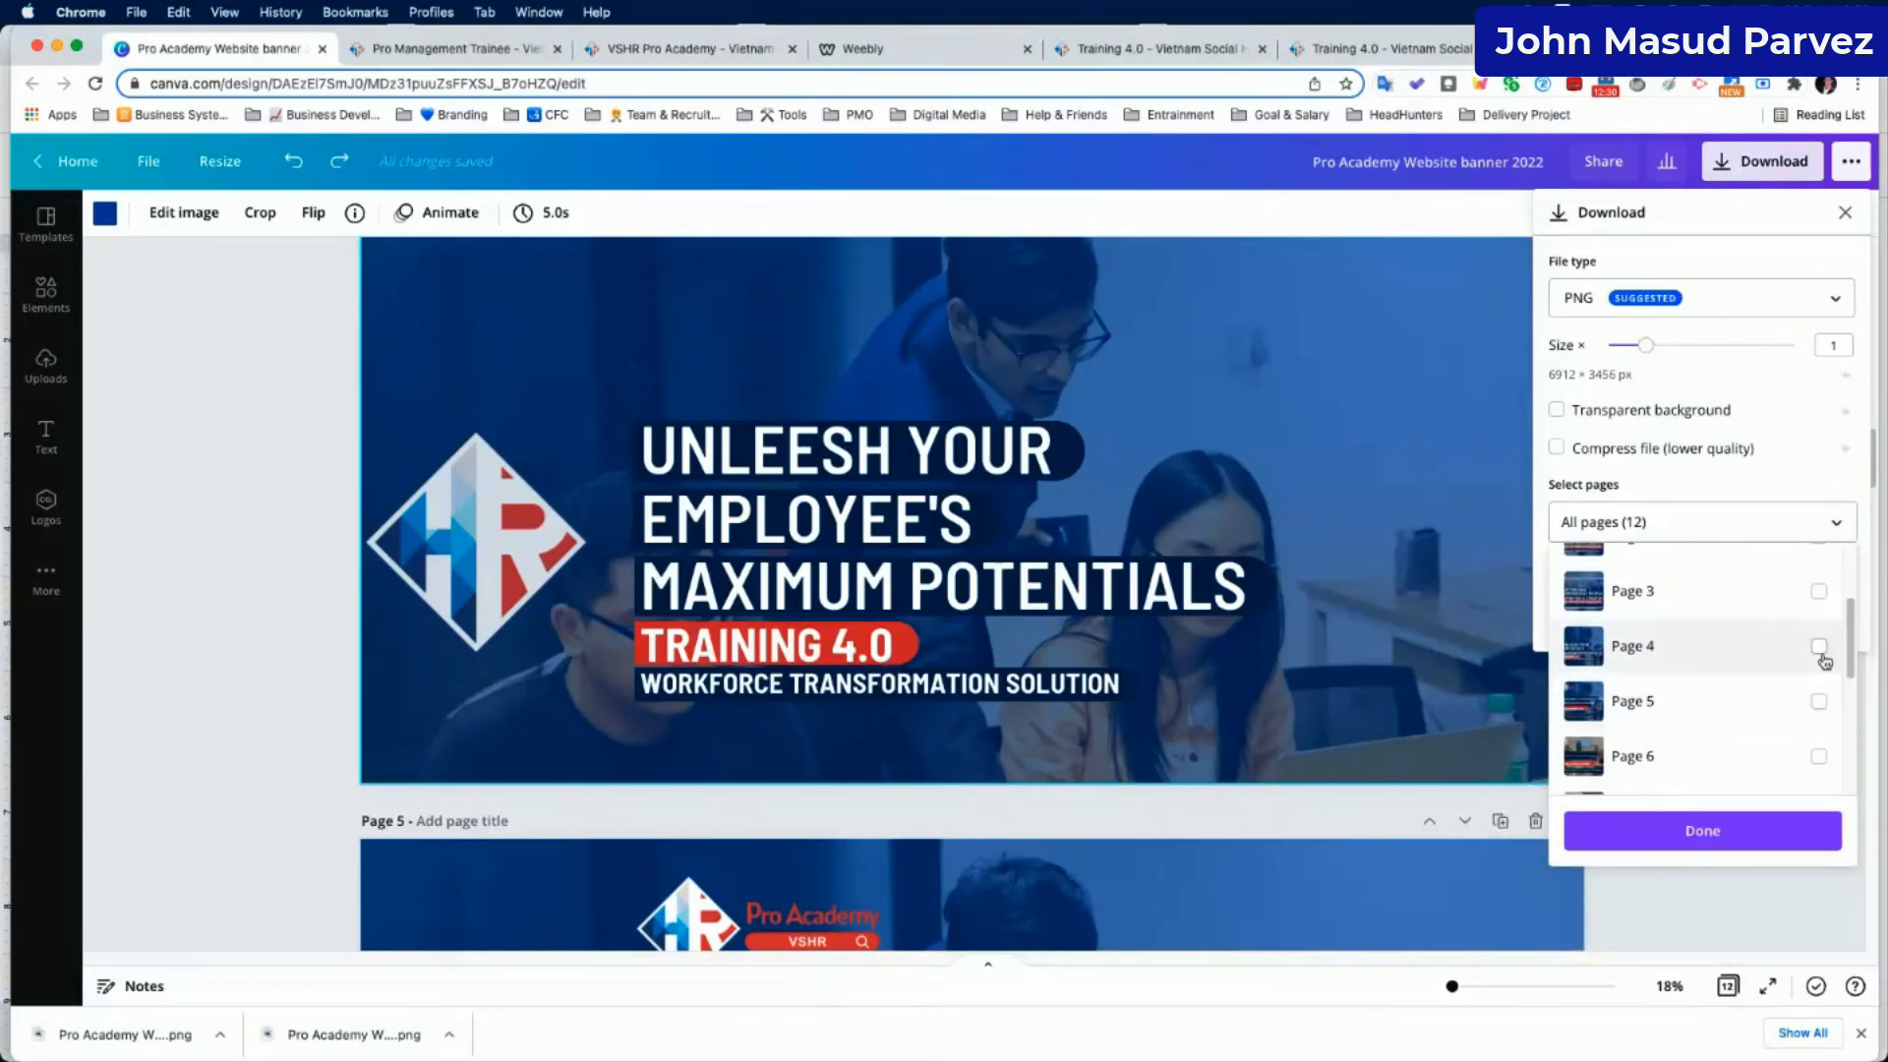
{"action": "left_click", "coordinate": [1743, 829]}
{"action": "left_click", "coordinate": [1700, 621]}
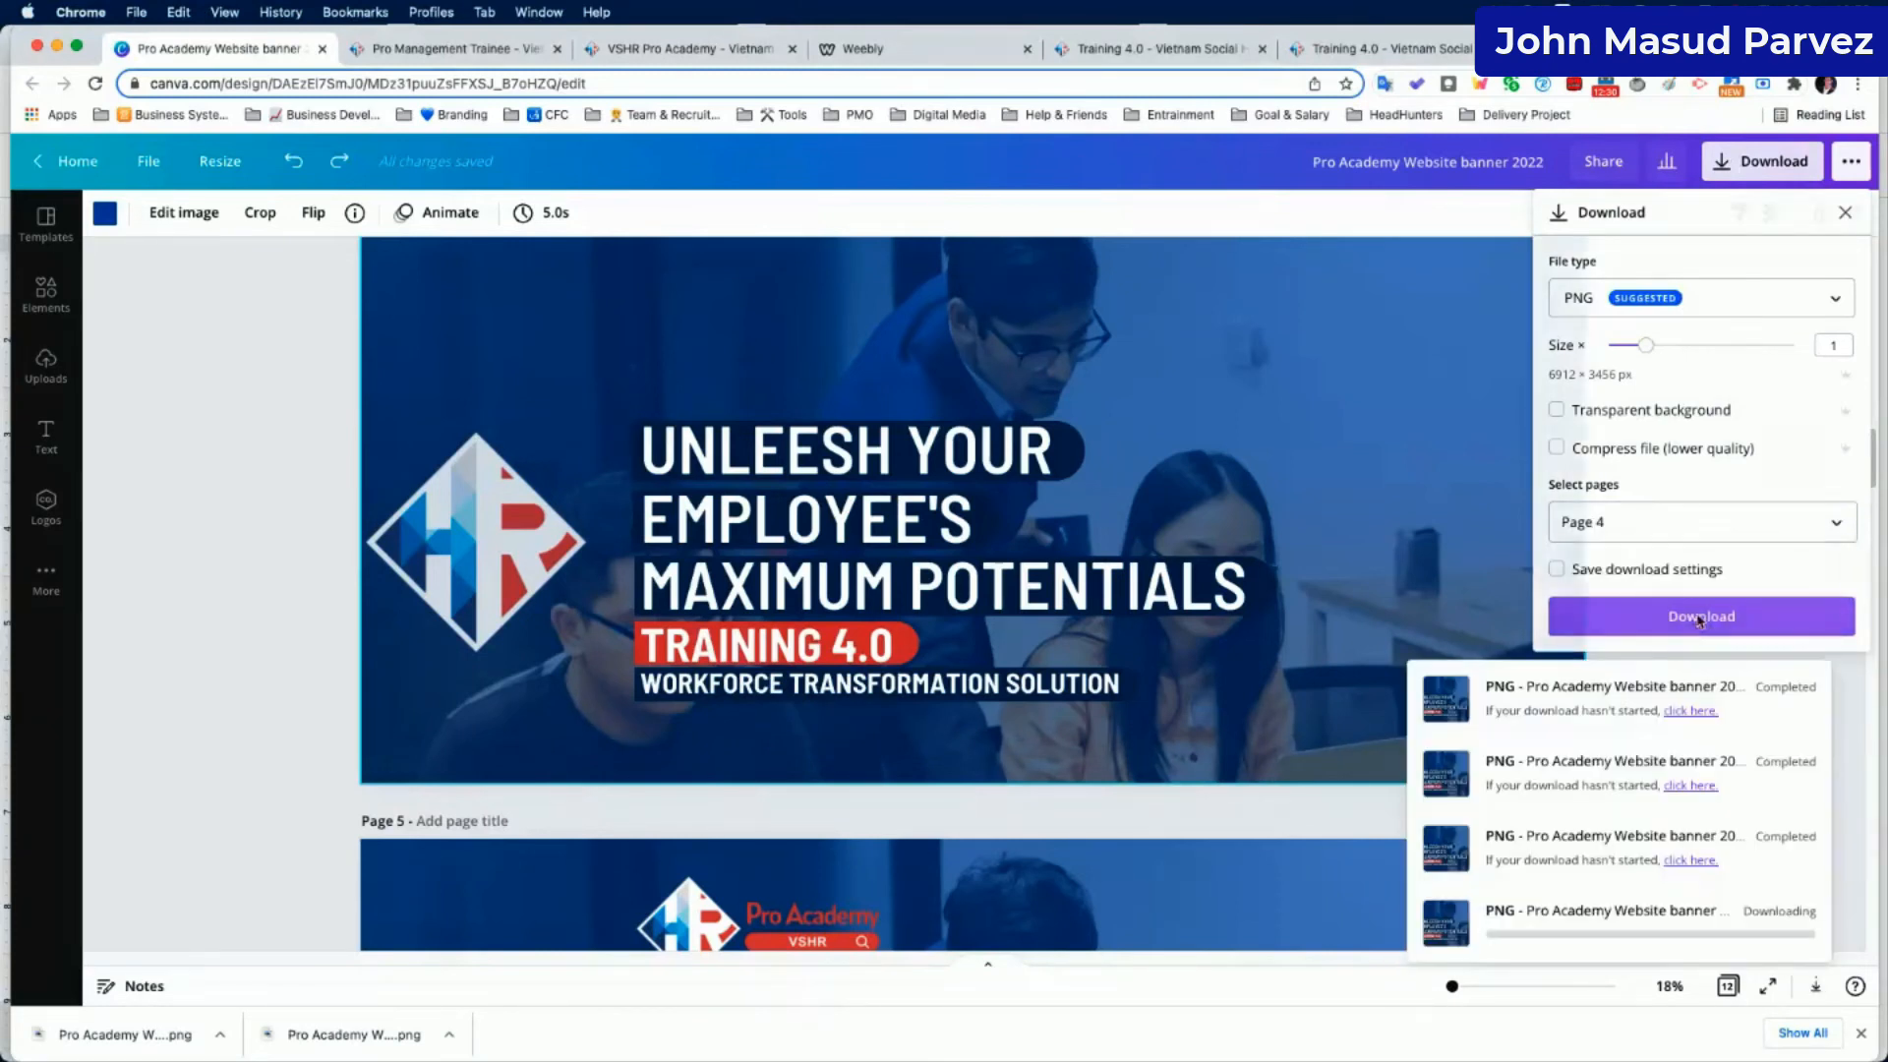
Show the downloaded banner in Finder and delete the older "Training 4.0 by VSHR Pro Academy" PNG from Downloads.
{"action": "left_click", "coordinate": [220, 1035]}
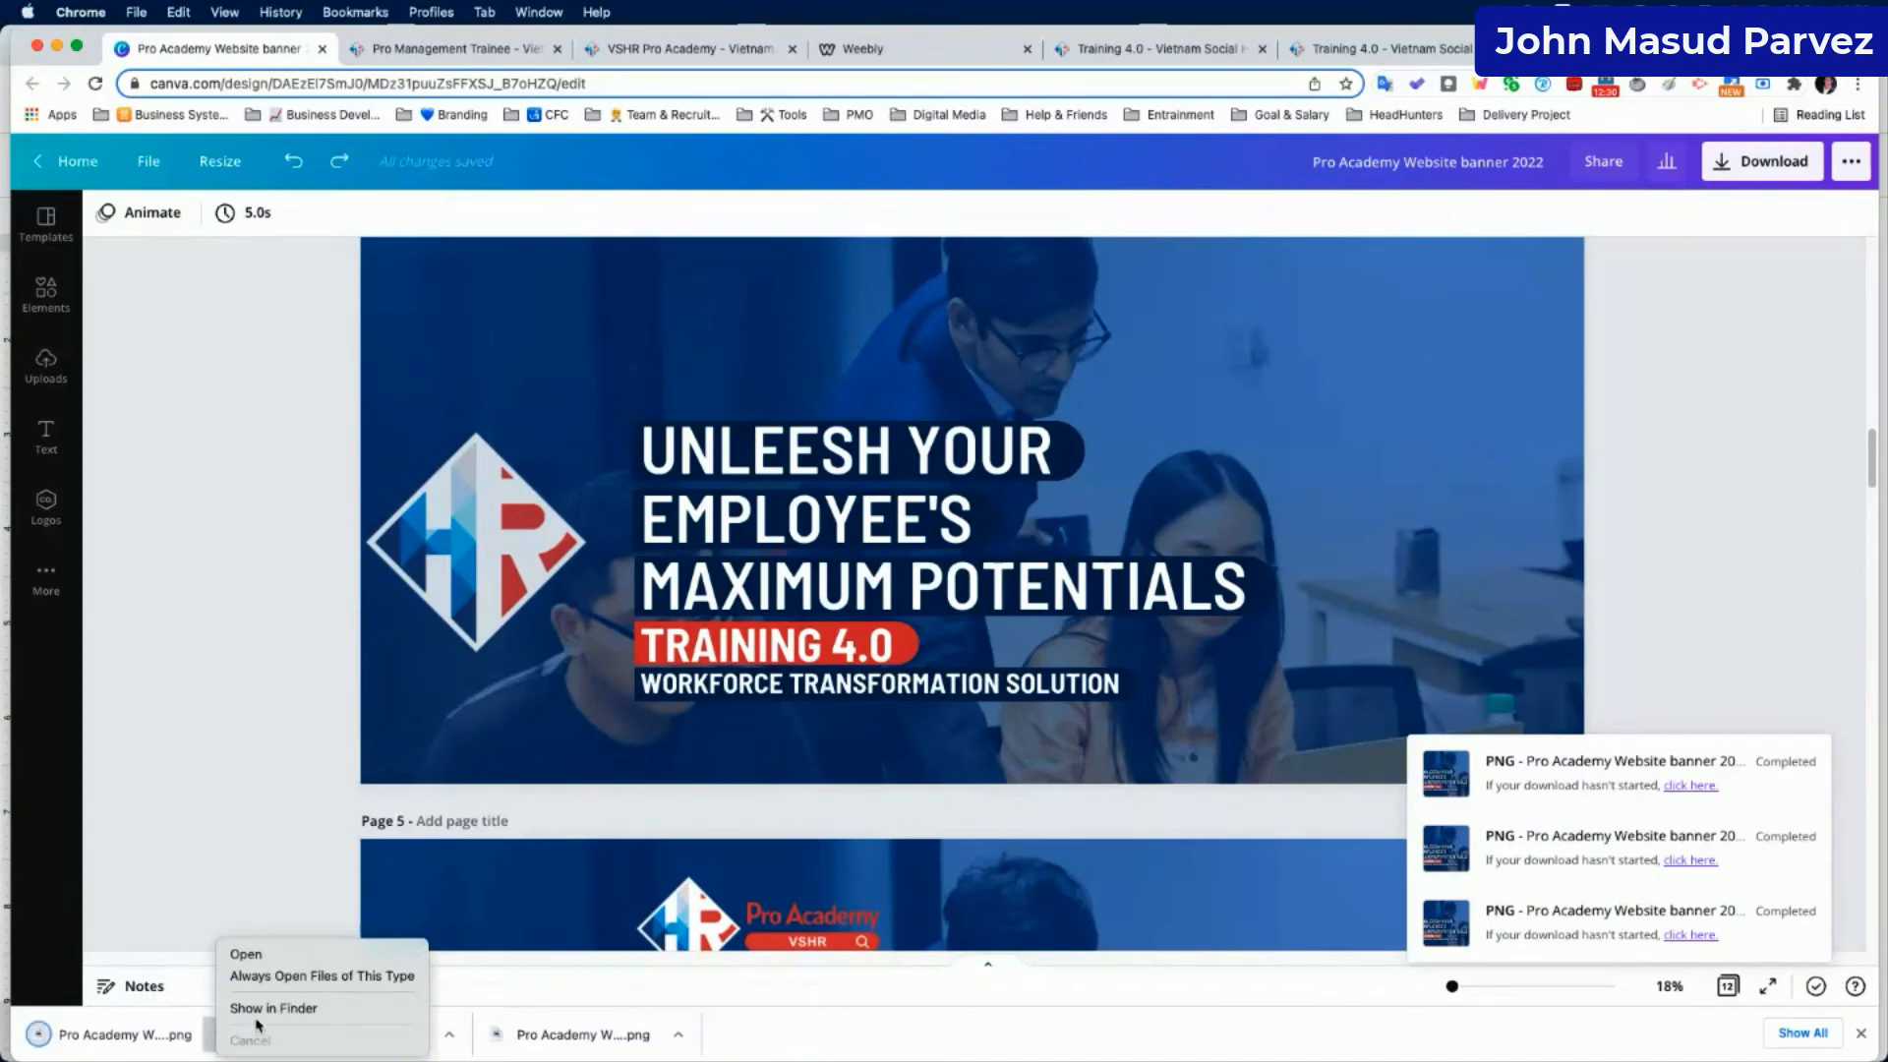
{"action": "left_click", "coordinate": [271, 1009]}
{"action": "right_click", "coordinate": [848, 365]}
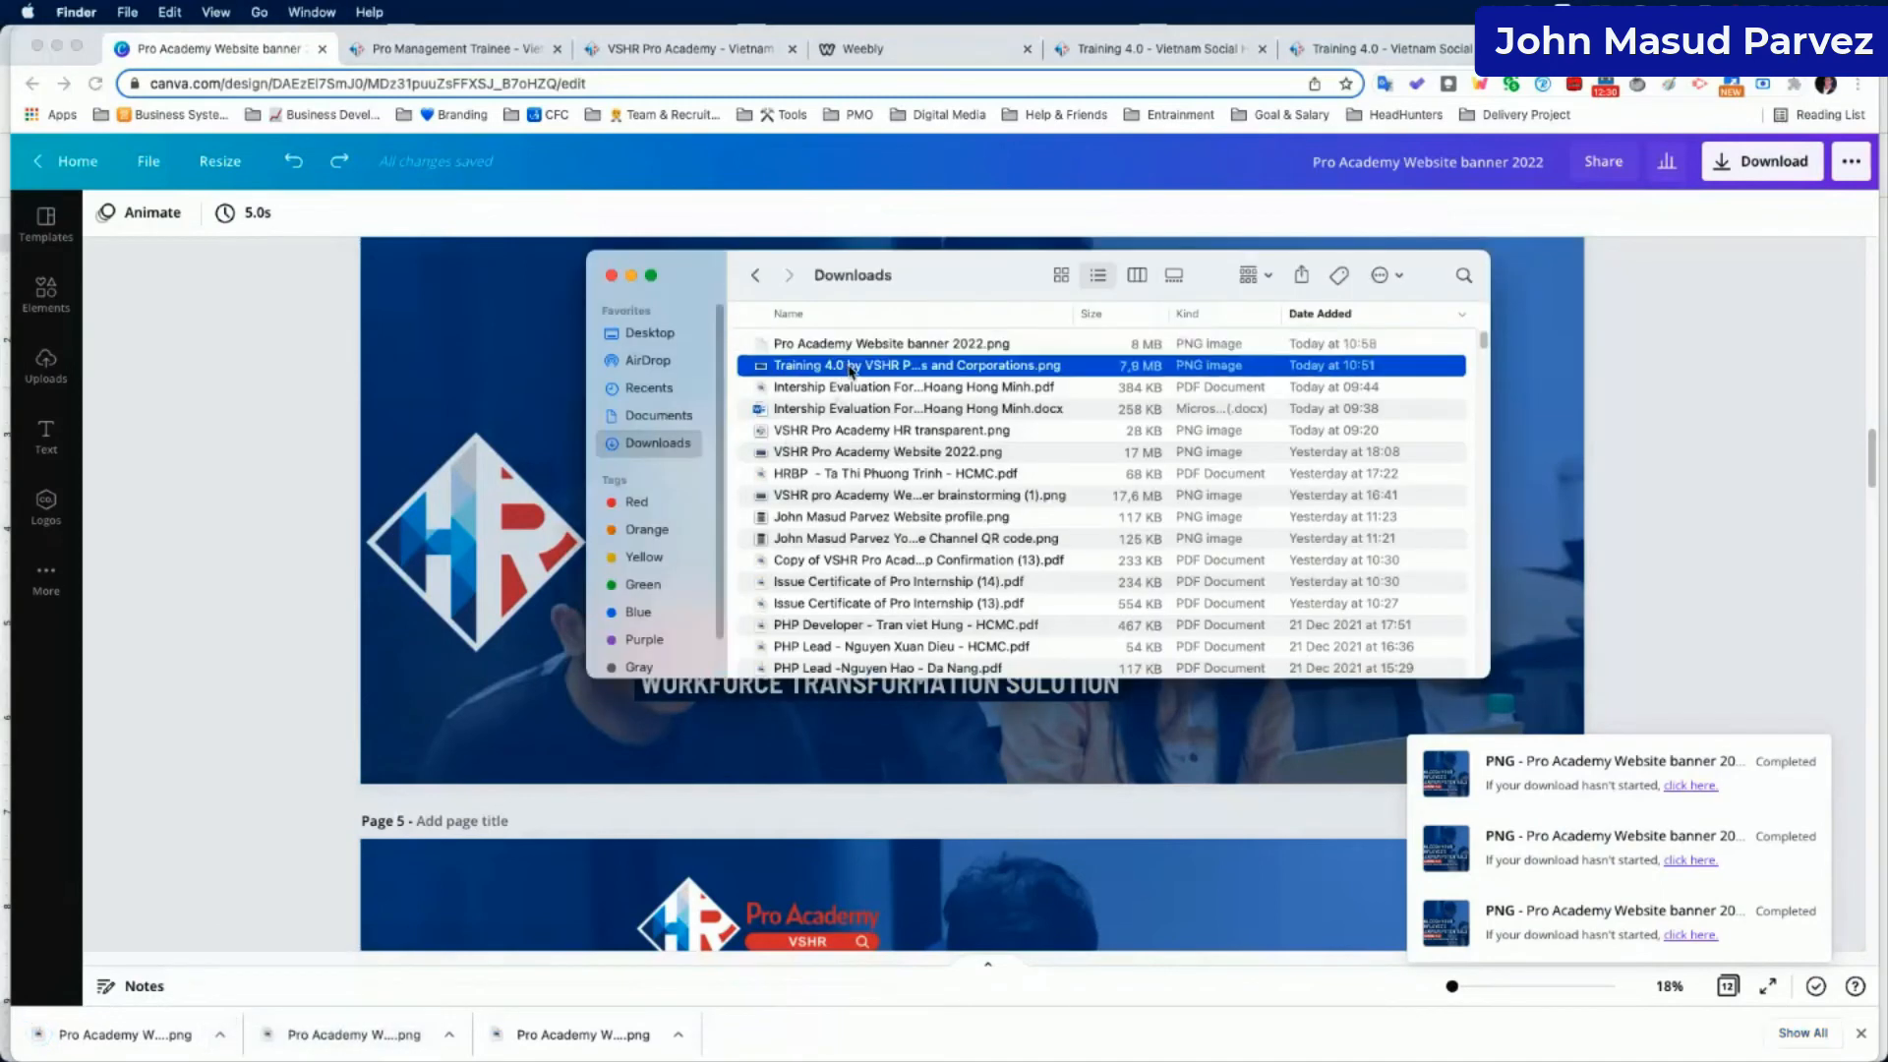
{"action": "left_click", "coordinate": [904, 429]}
Rename the new banner download as "Training 4.0 by VSHR Pro Academy for Companies and Corporations".
{"action": "left_click", "coordinate": [898, 344]}
{"action": "key", "text": "Return"}
{"action": "type", "text": "Training 4.0 by VSHR Pro Academy for Companies and Corporations"}
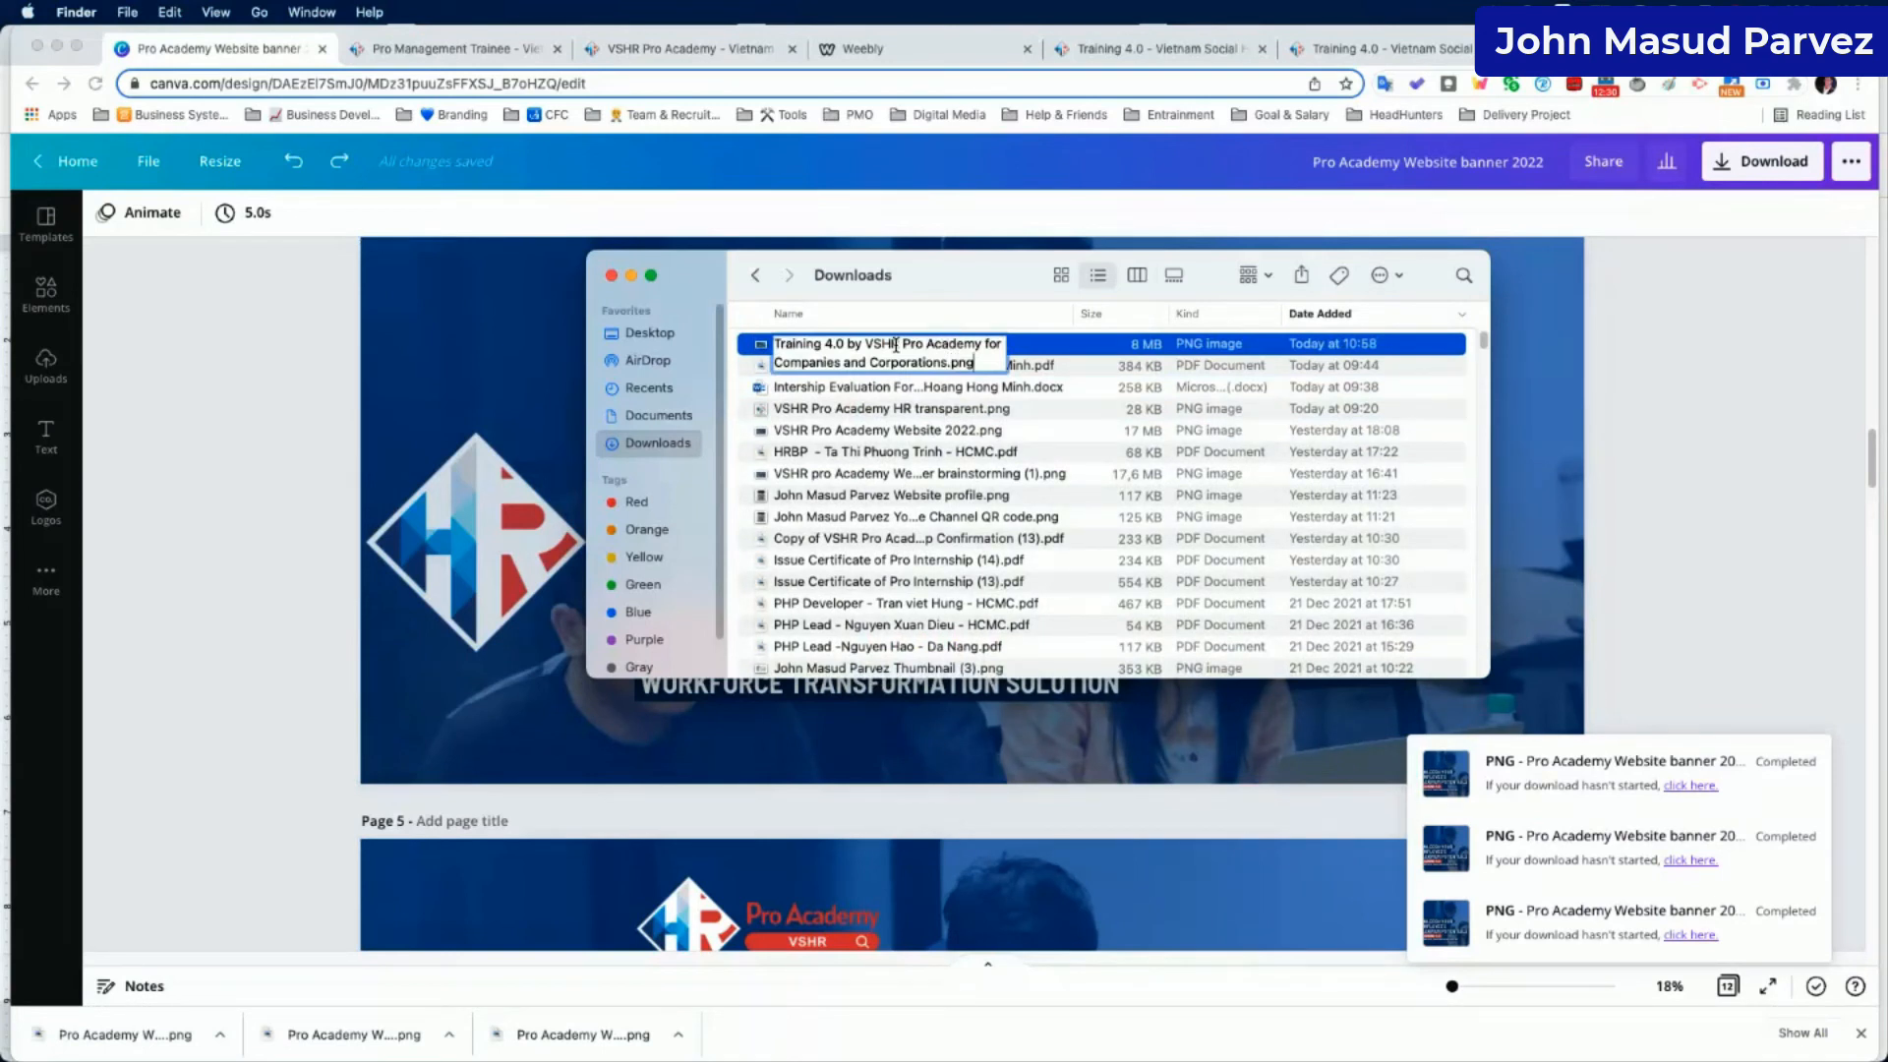
{"action": "key", "text": "Return"}
{"action": "left_click", "coordinate": [1604, 345]}
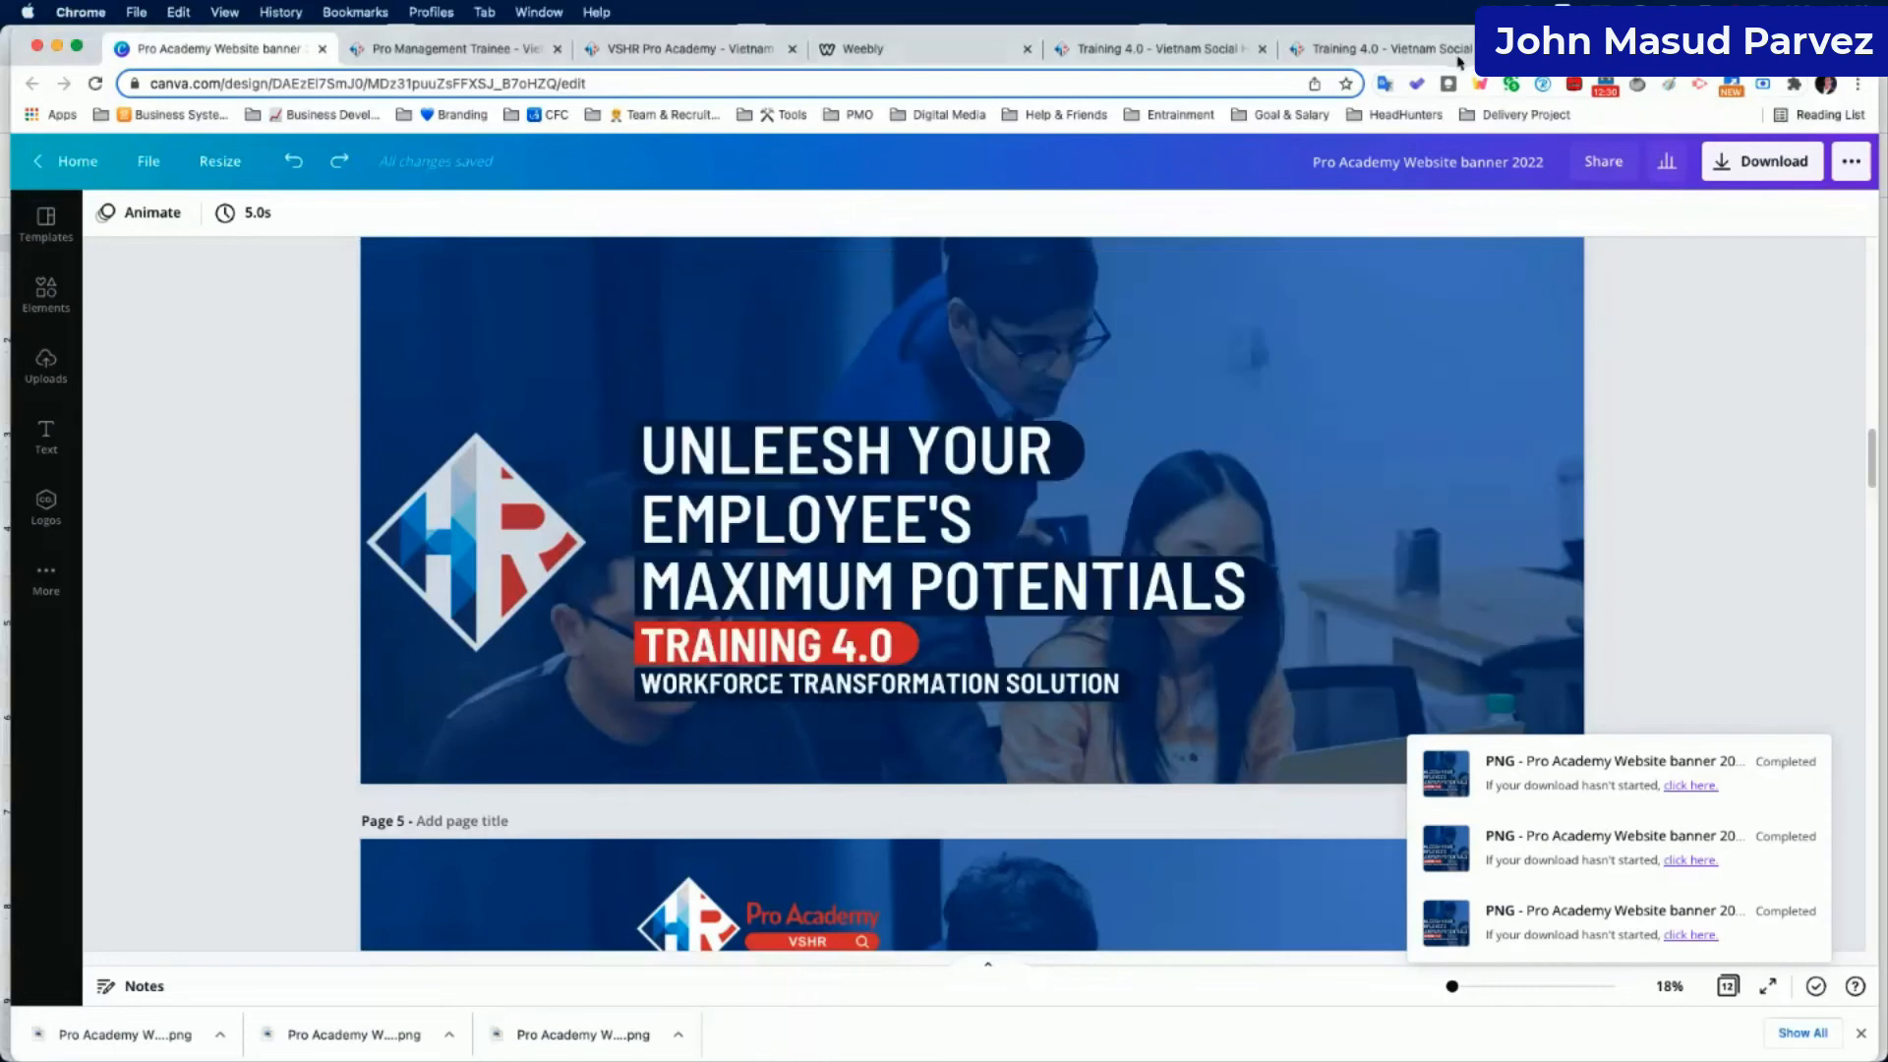
In Weebly, replace the Training 4.0 header background with "Training 4.0 by VSHR Pro Academy for Companies and Corporations.png".
{"action": "left_click", "coordinate": [866, 48]}
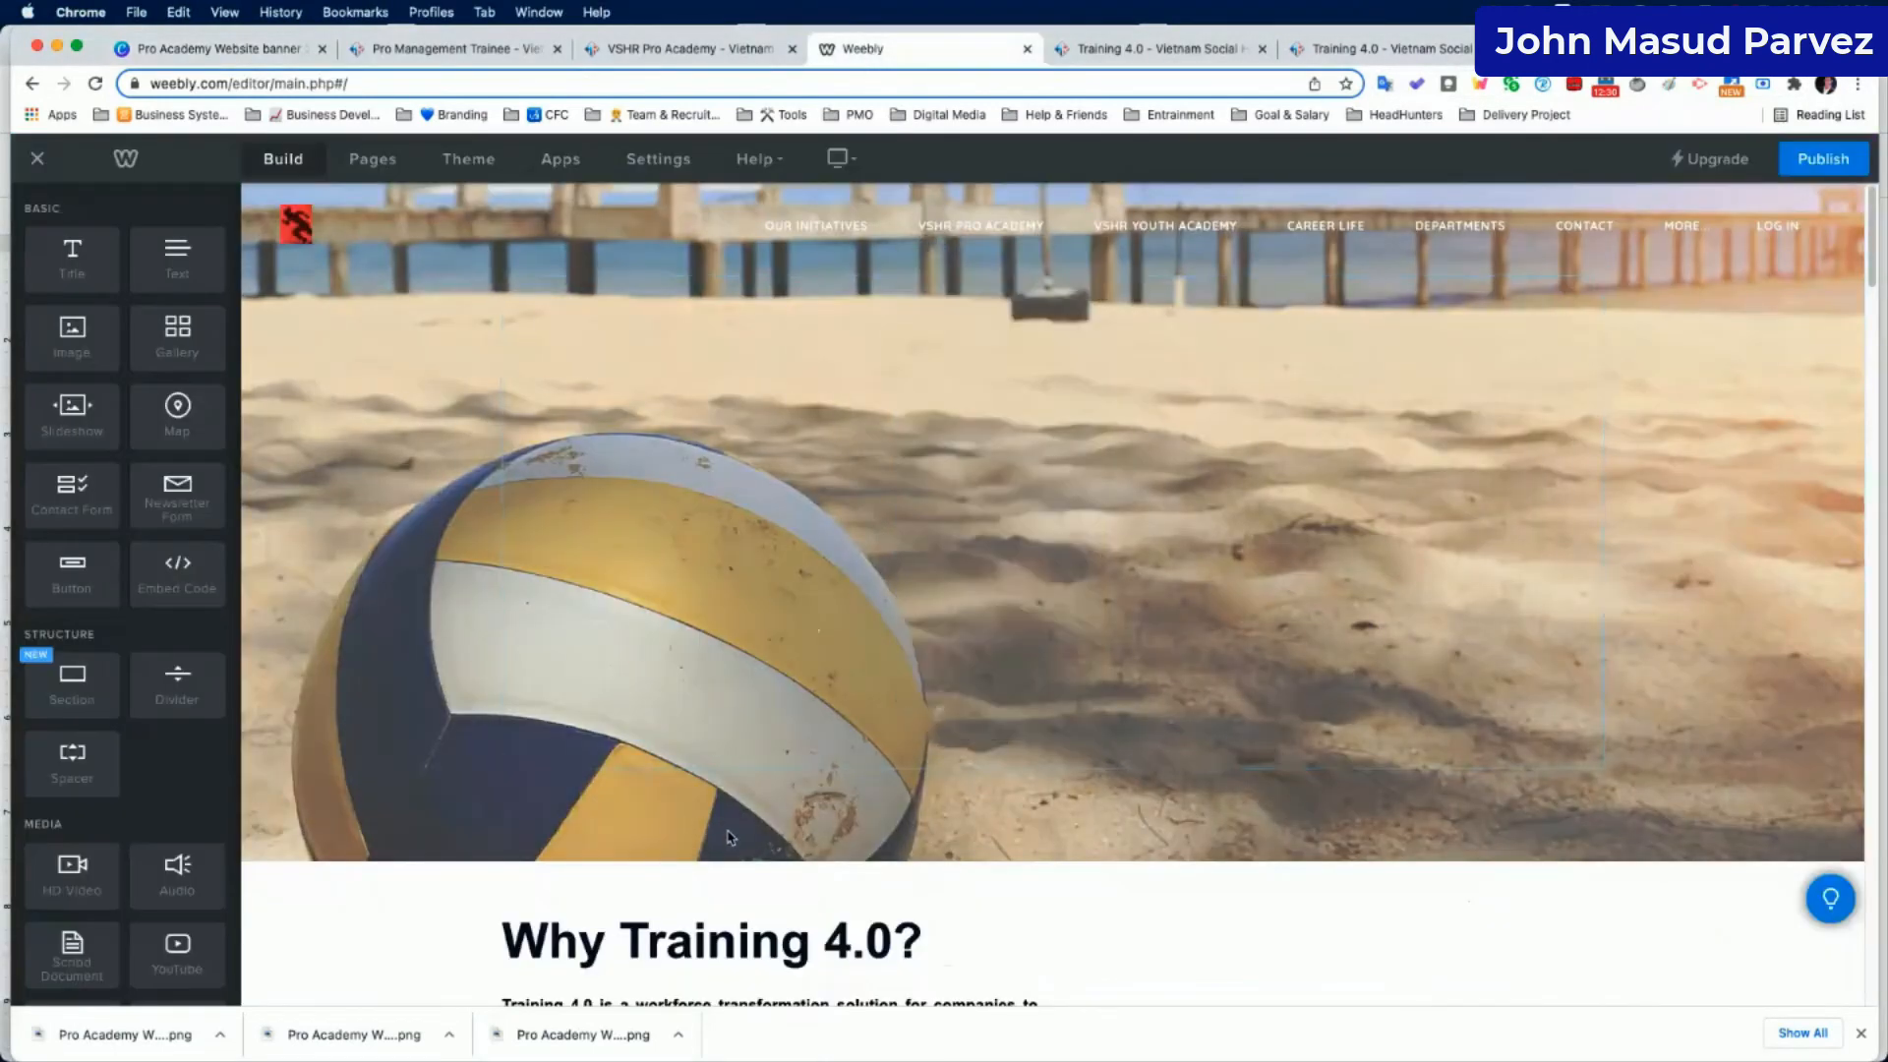
{"action": "scroll", "coordinate": [949, 719], "scroll_direction": "down", "scroll_amount": 3}
{"action": "left_click", "coordinate": [949, 719]}
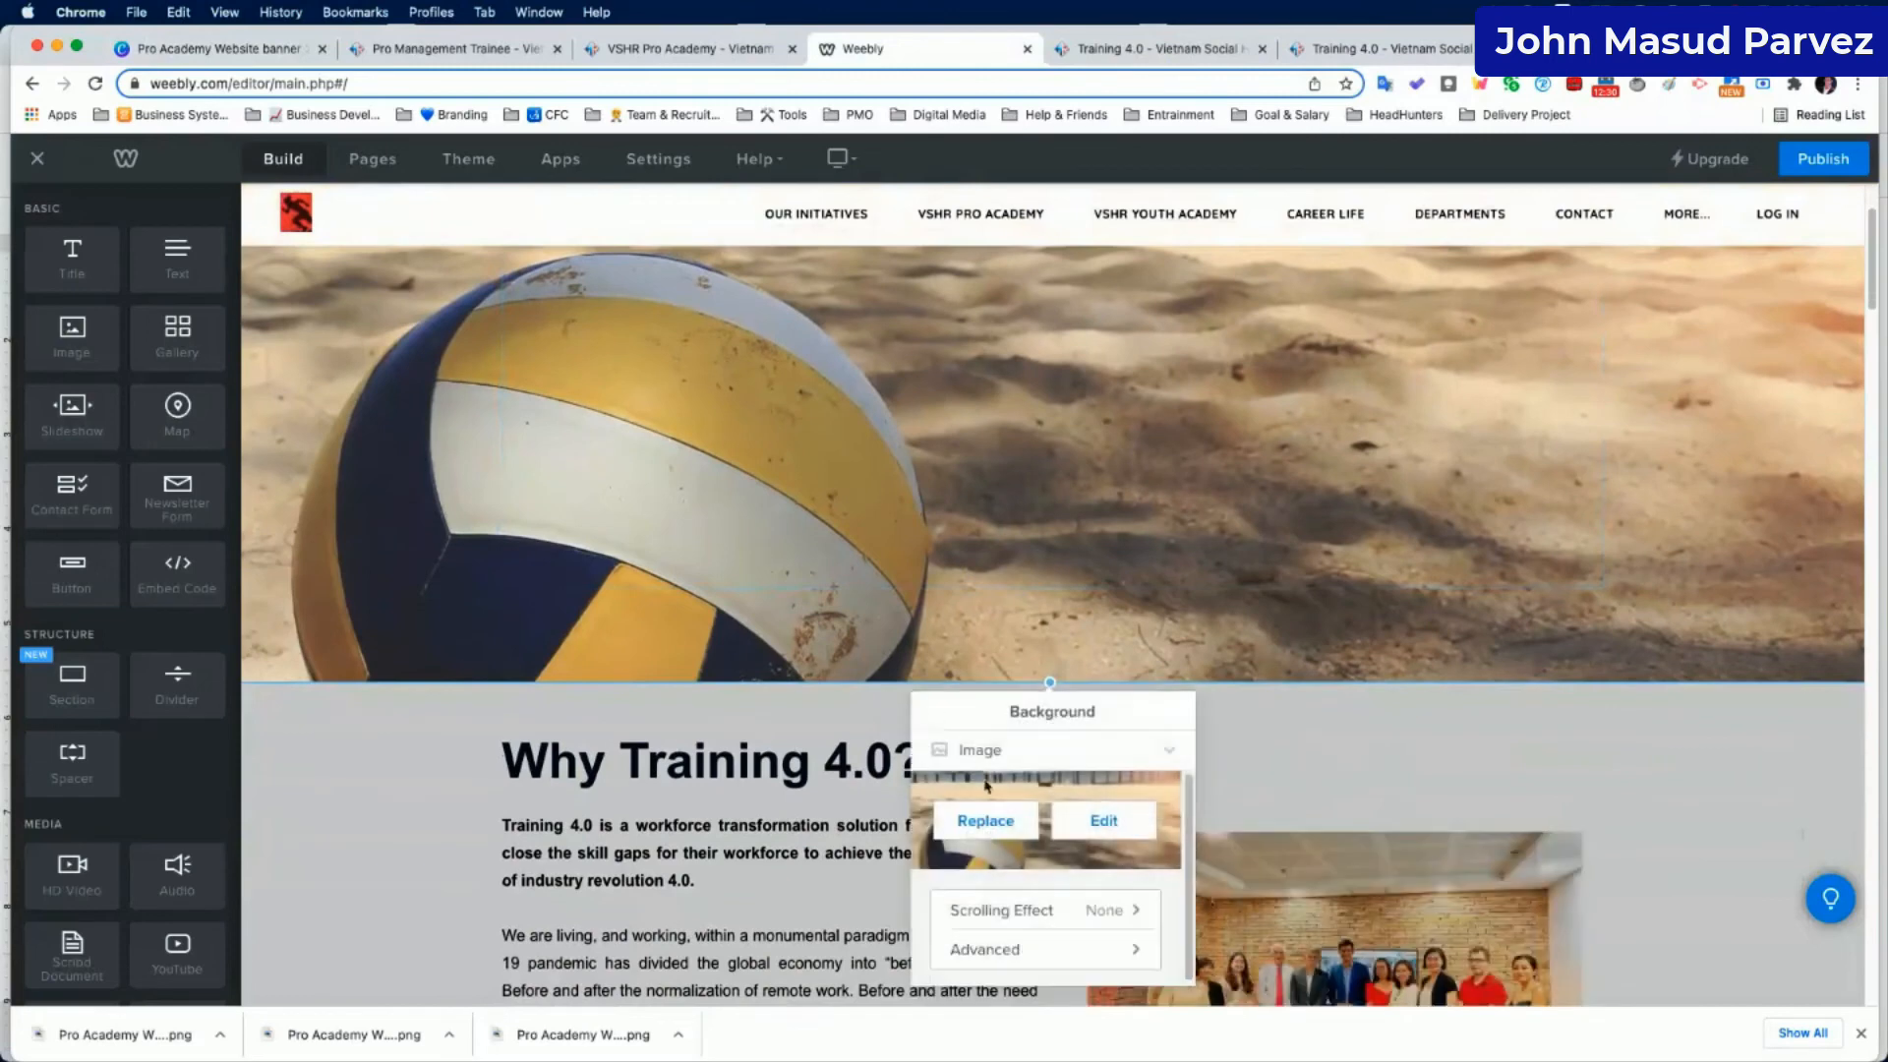
{"action": "left_click", "coordinate": [986, 823]}
{"action": "left_click", "coordinate": [941, 610]}
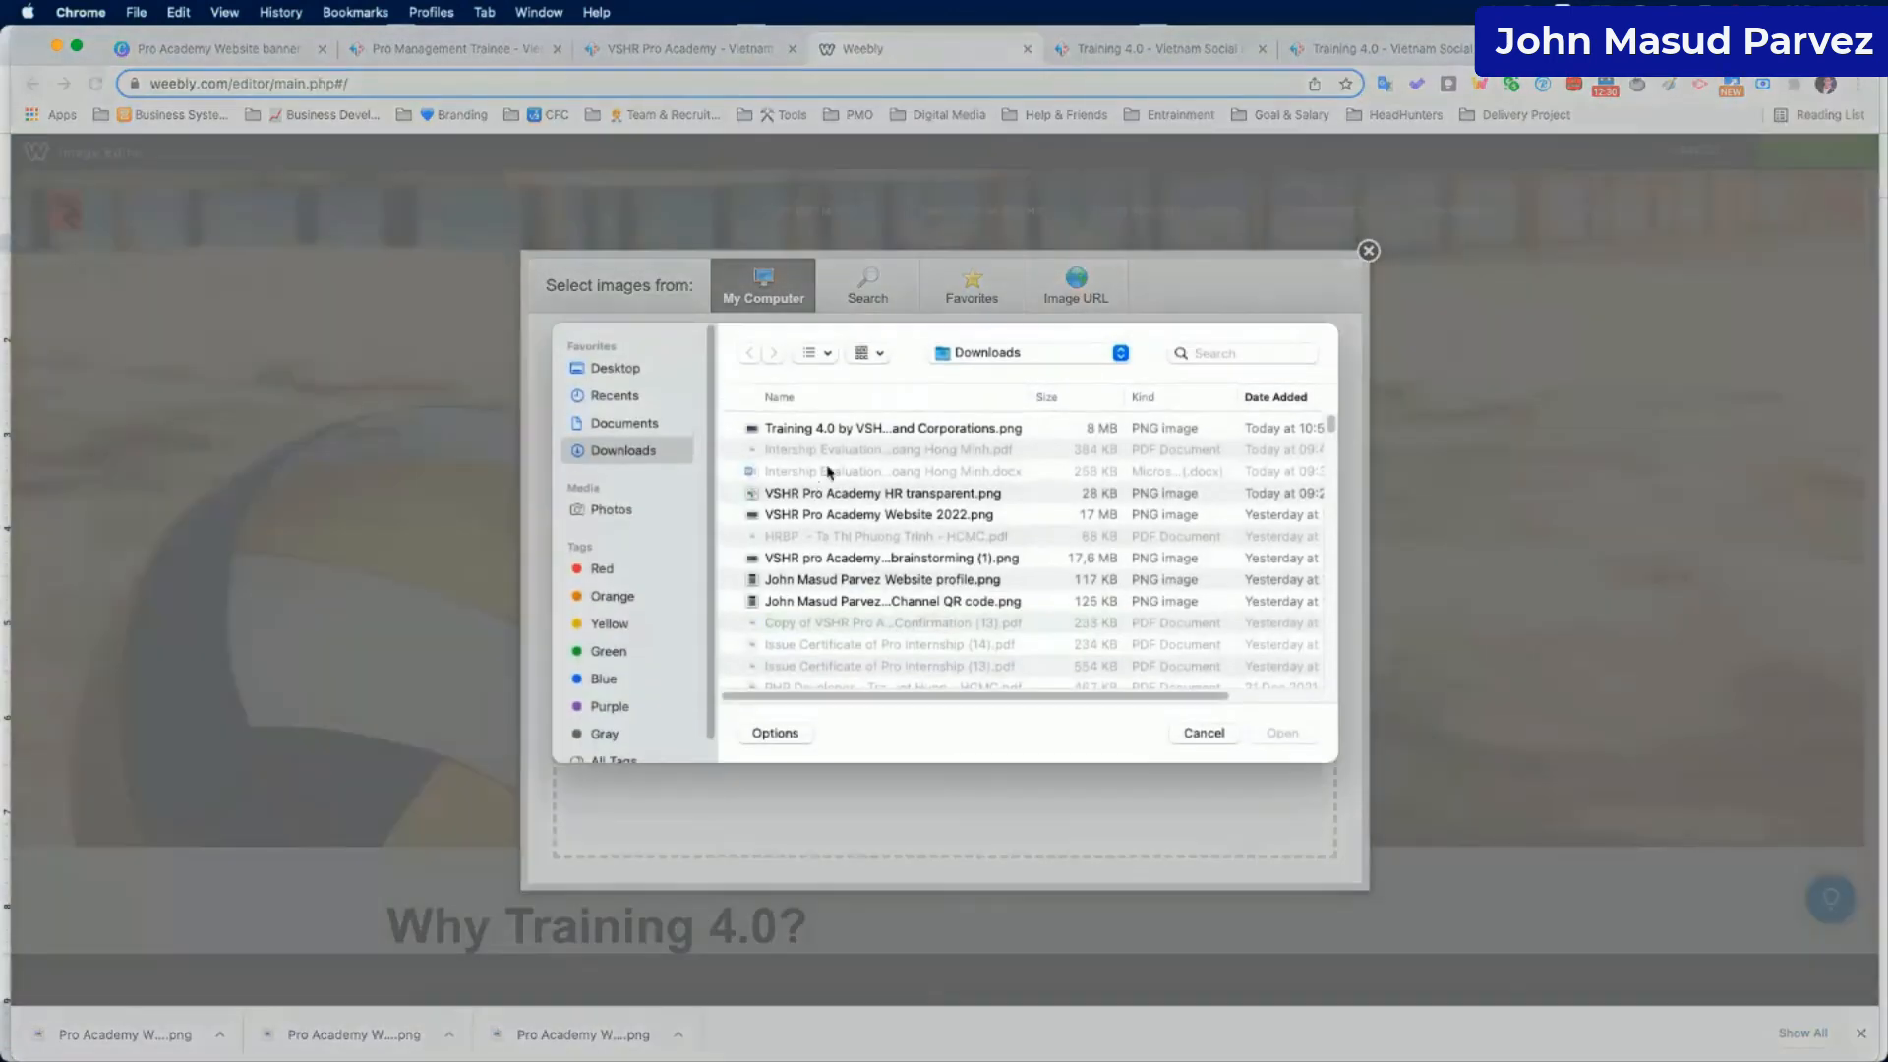
{"action": "double_click", "coordinate": [933, 429]}
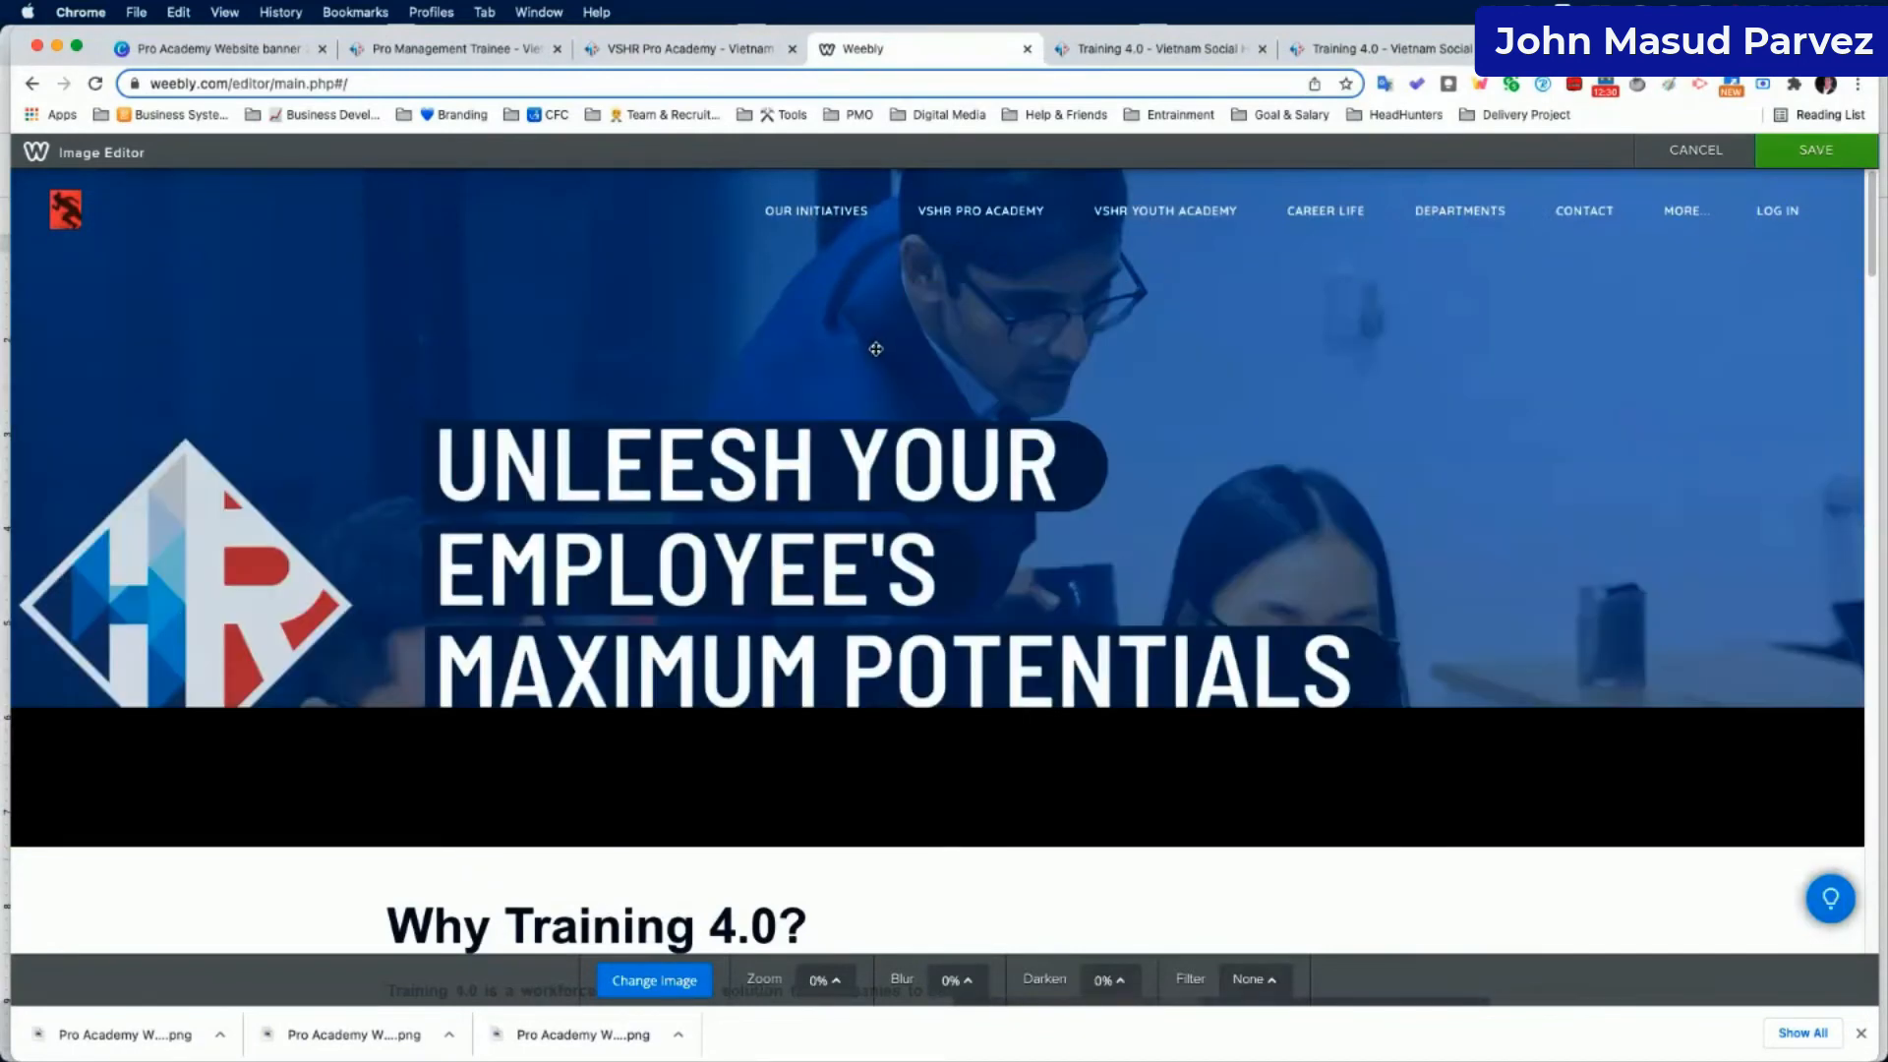
Check the whole new header image, save it and publish the website.
{"action": "scroll", "coordinate": [806, 542], "scroll_direction": "down", "scroll_amount": 3}
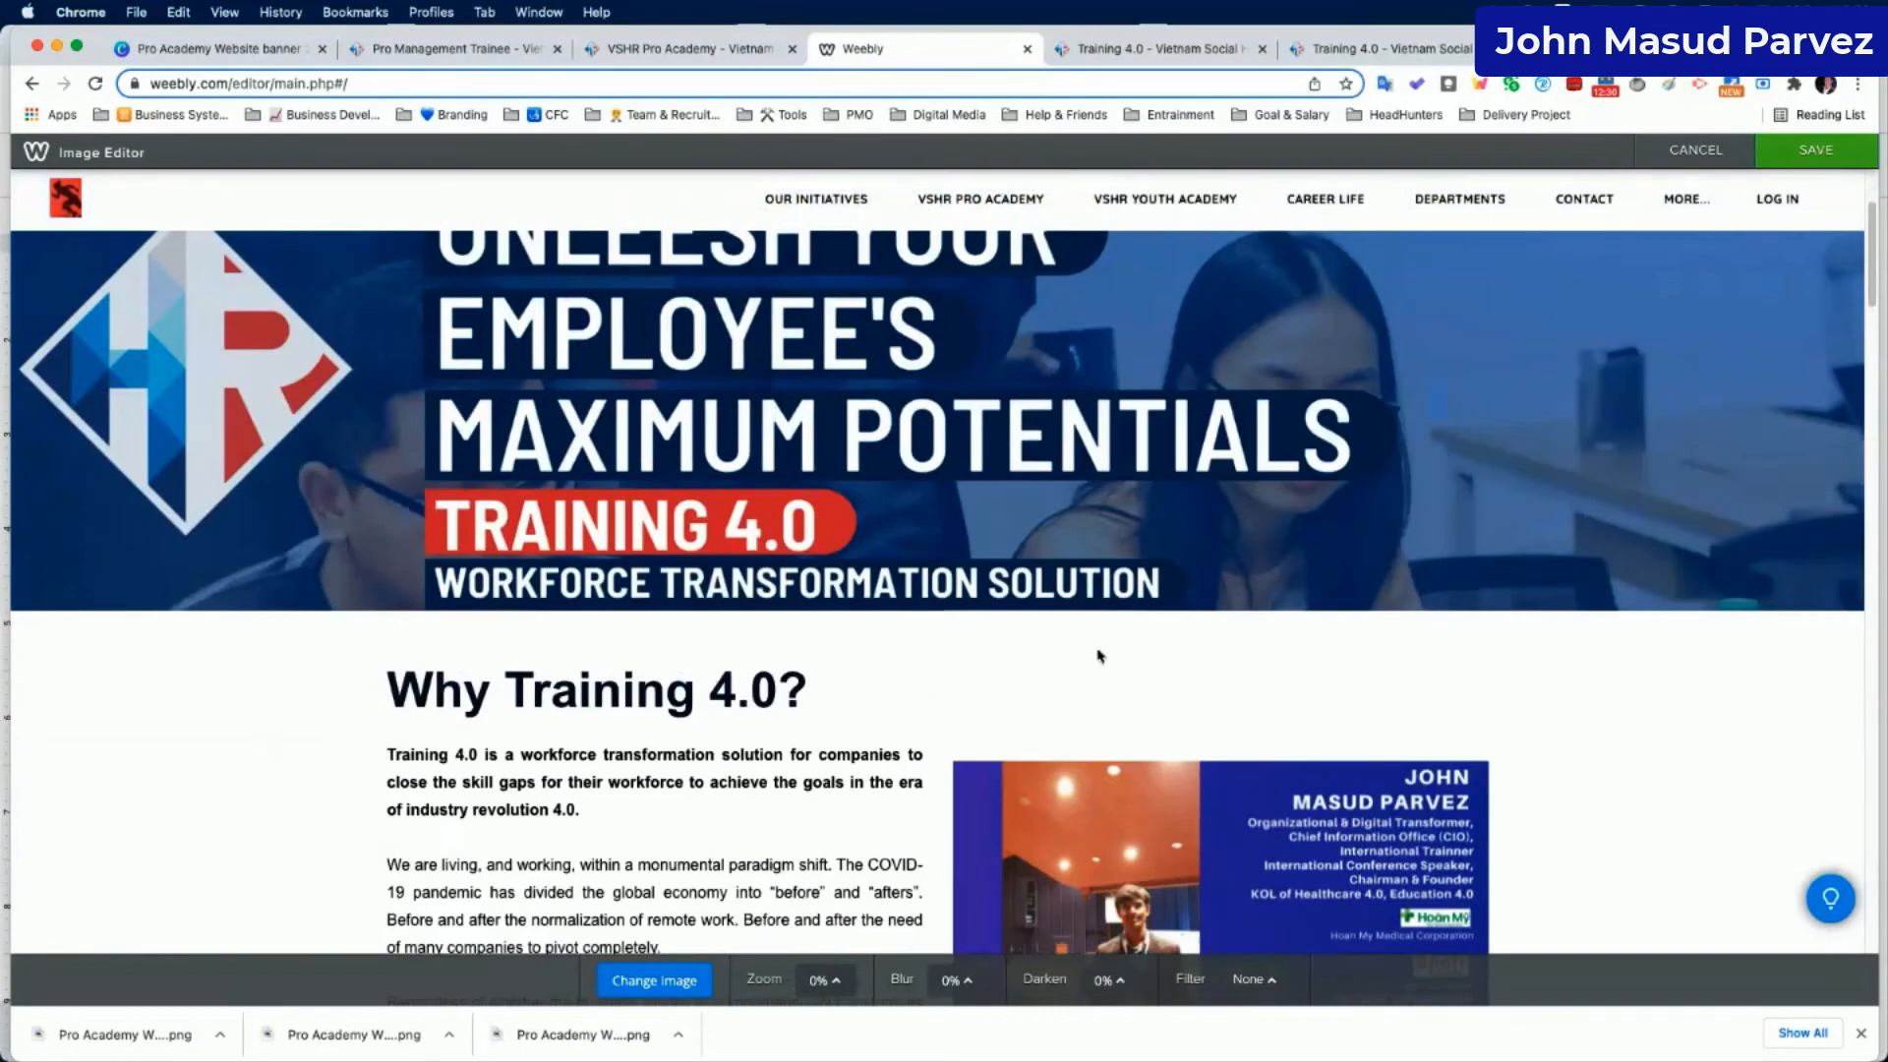
{"action": "scroll", "coordinate": [891, 643], "scroll_direction": "up", "scroll_amount": 3}
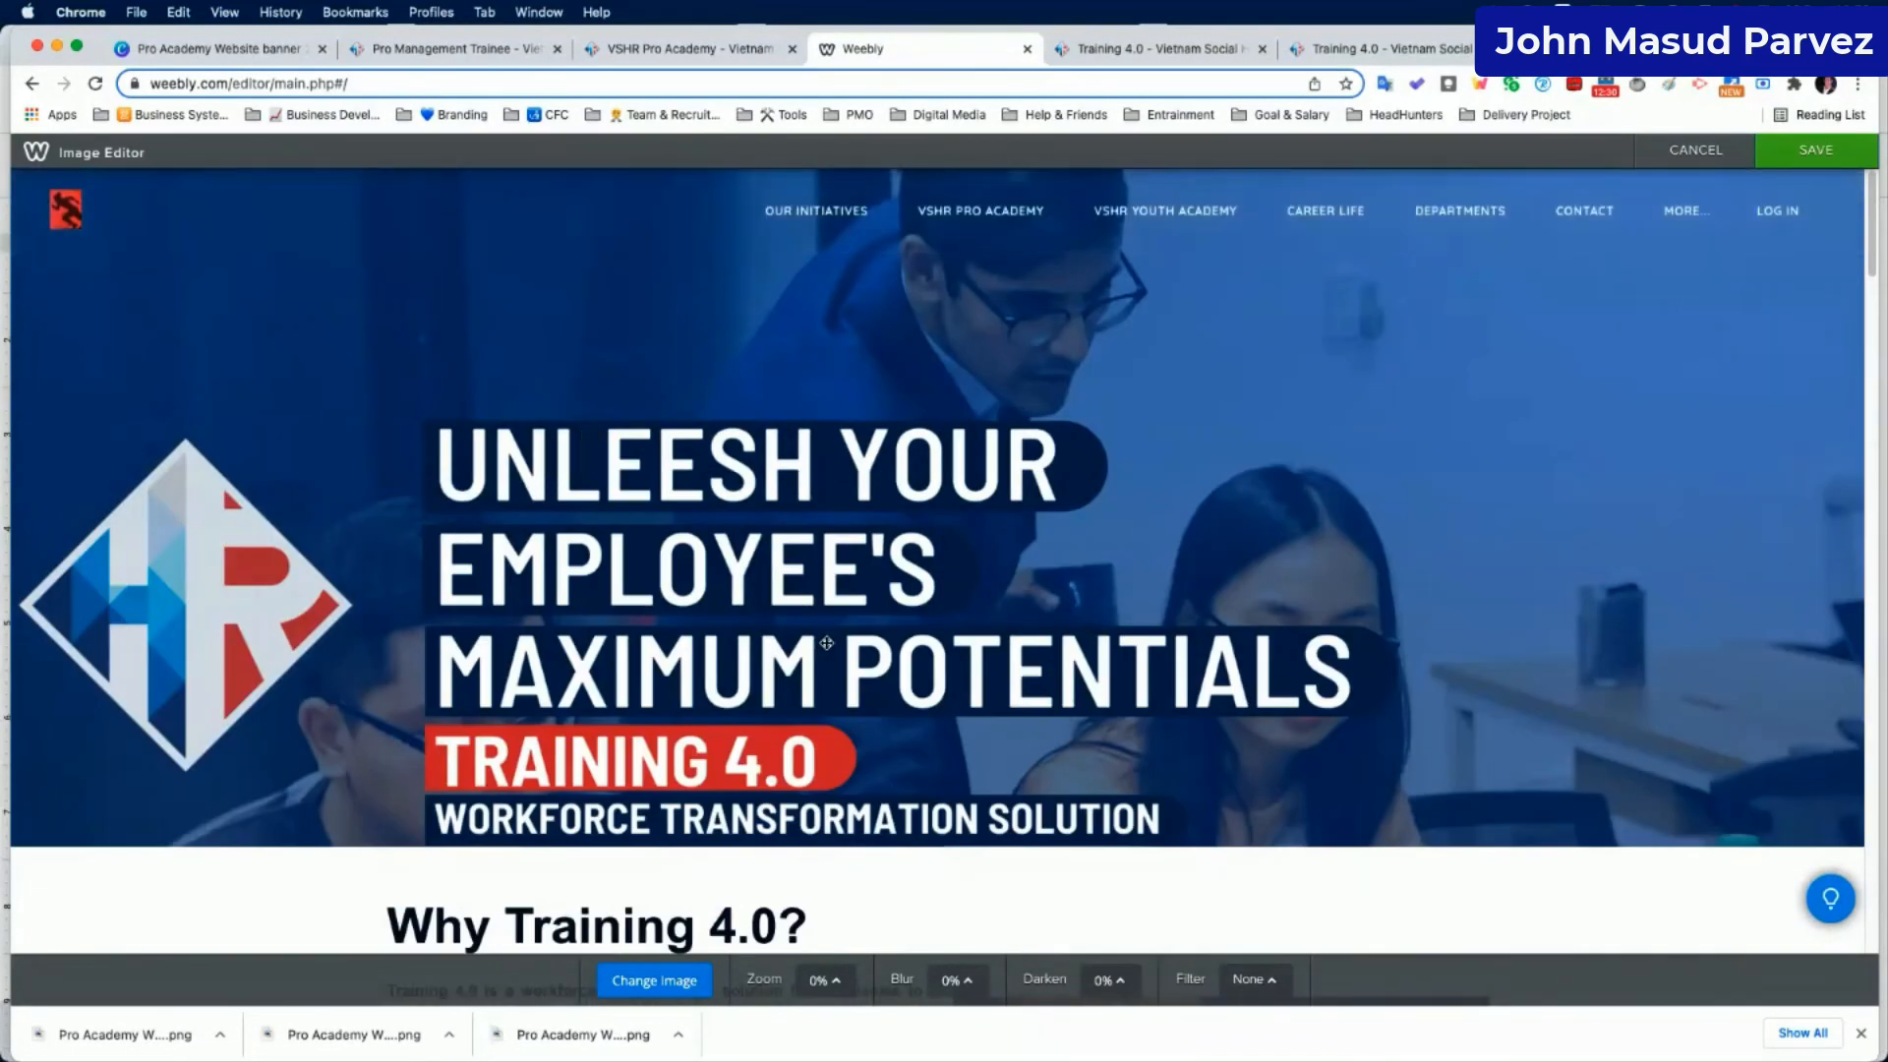
{"action": "left_click", "coordinate": [1817, 159]}
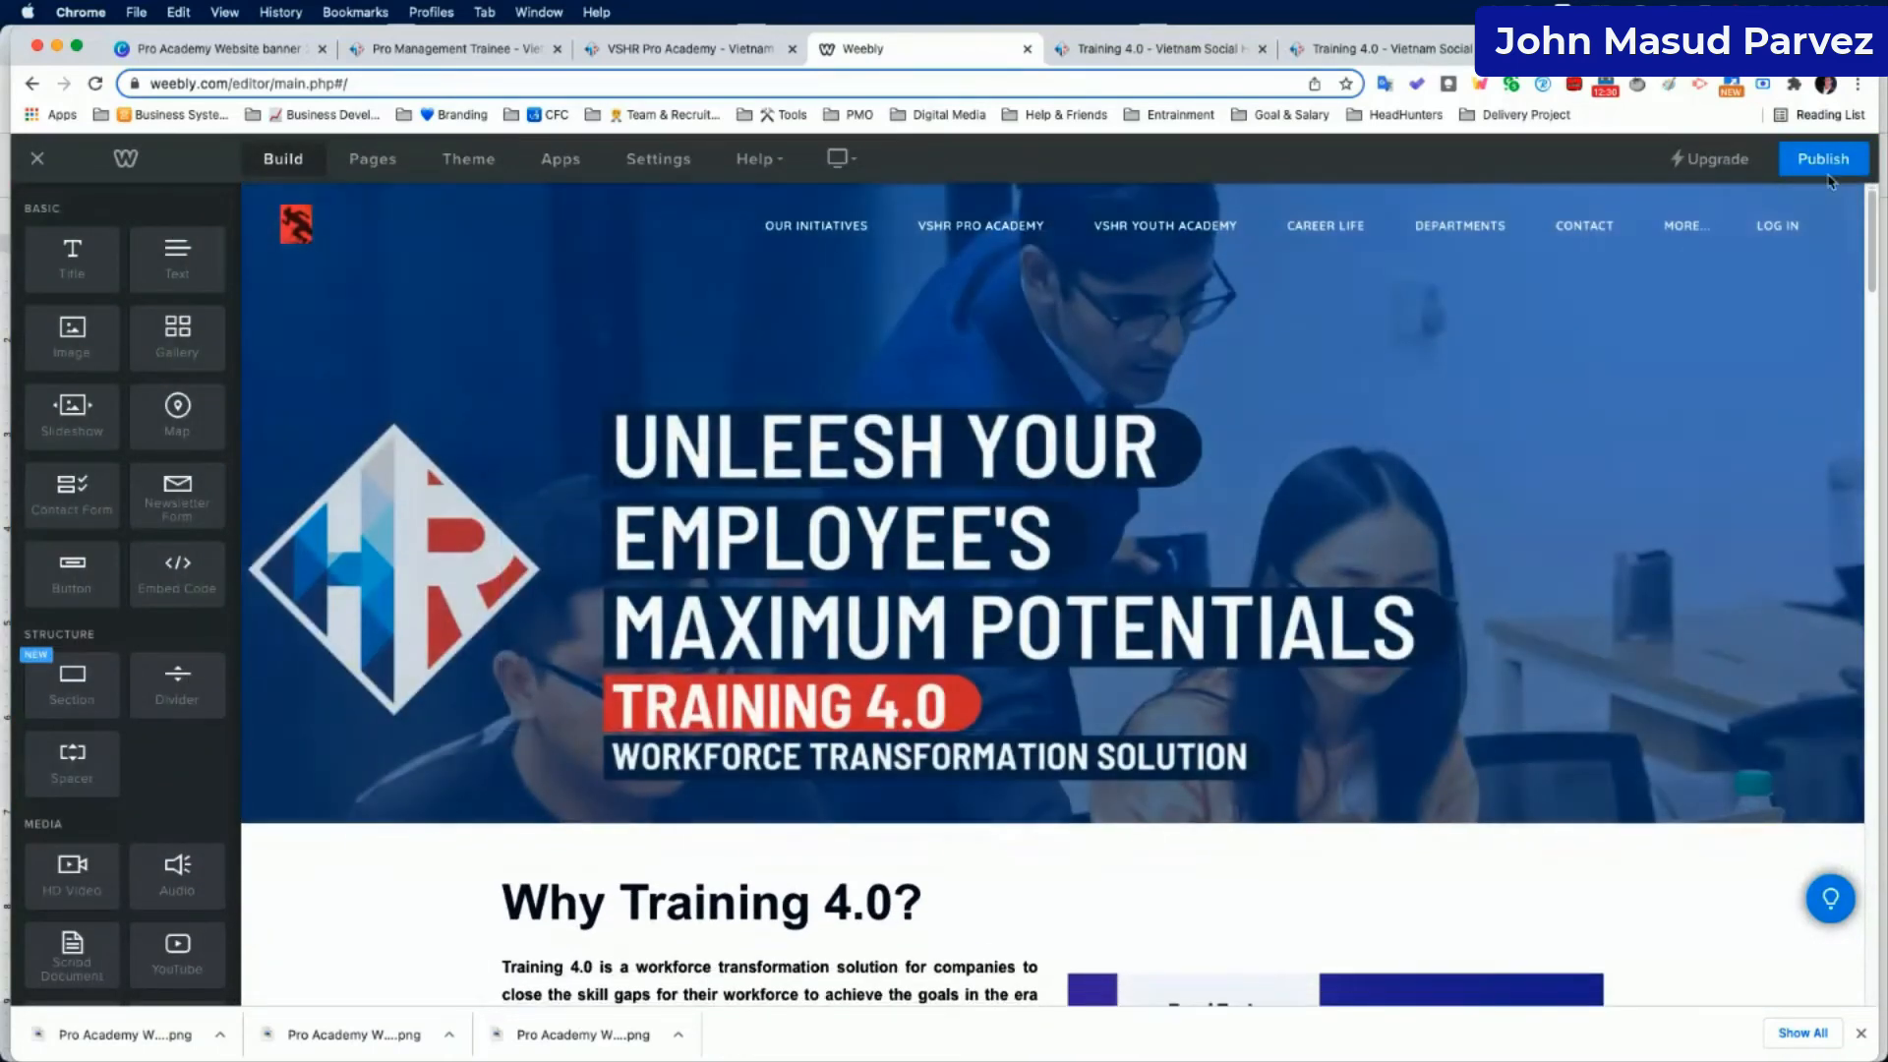
{"action": "left_click", "coordinate": [1824, 166]}
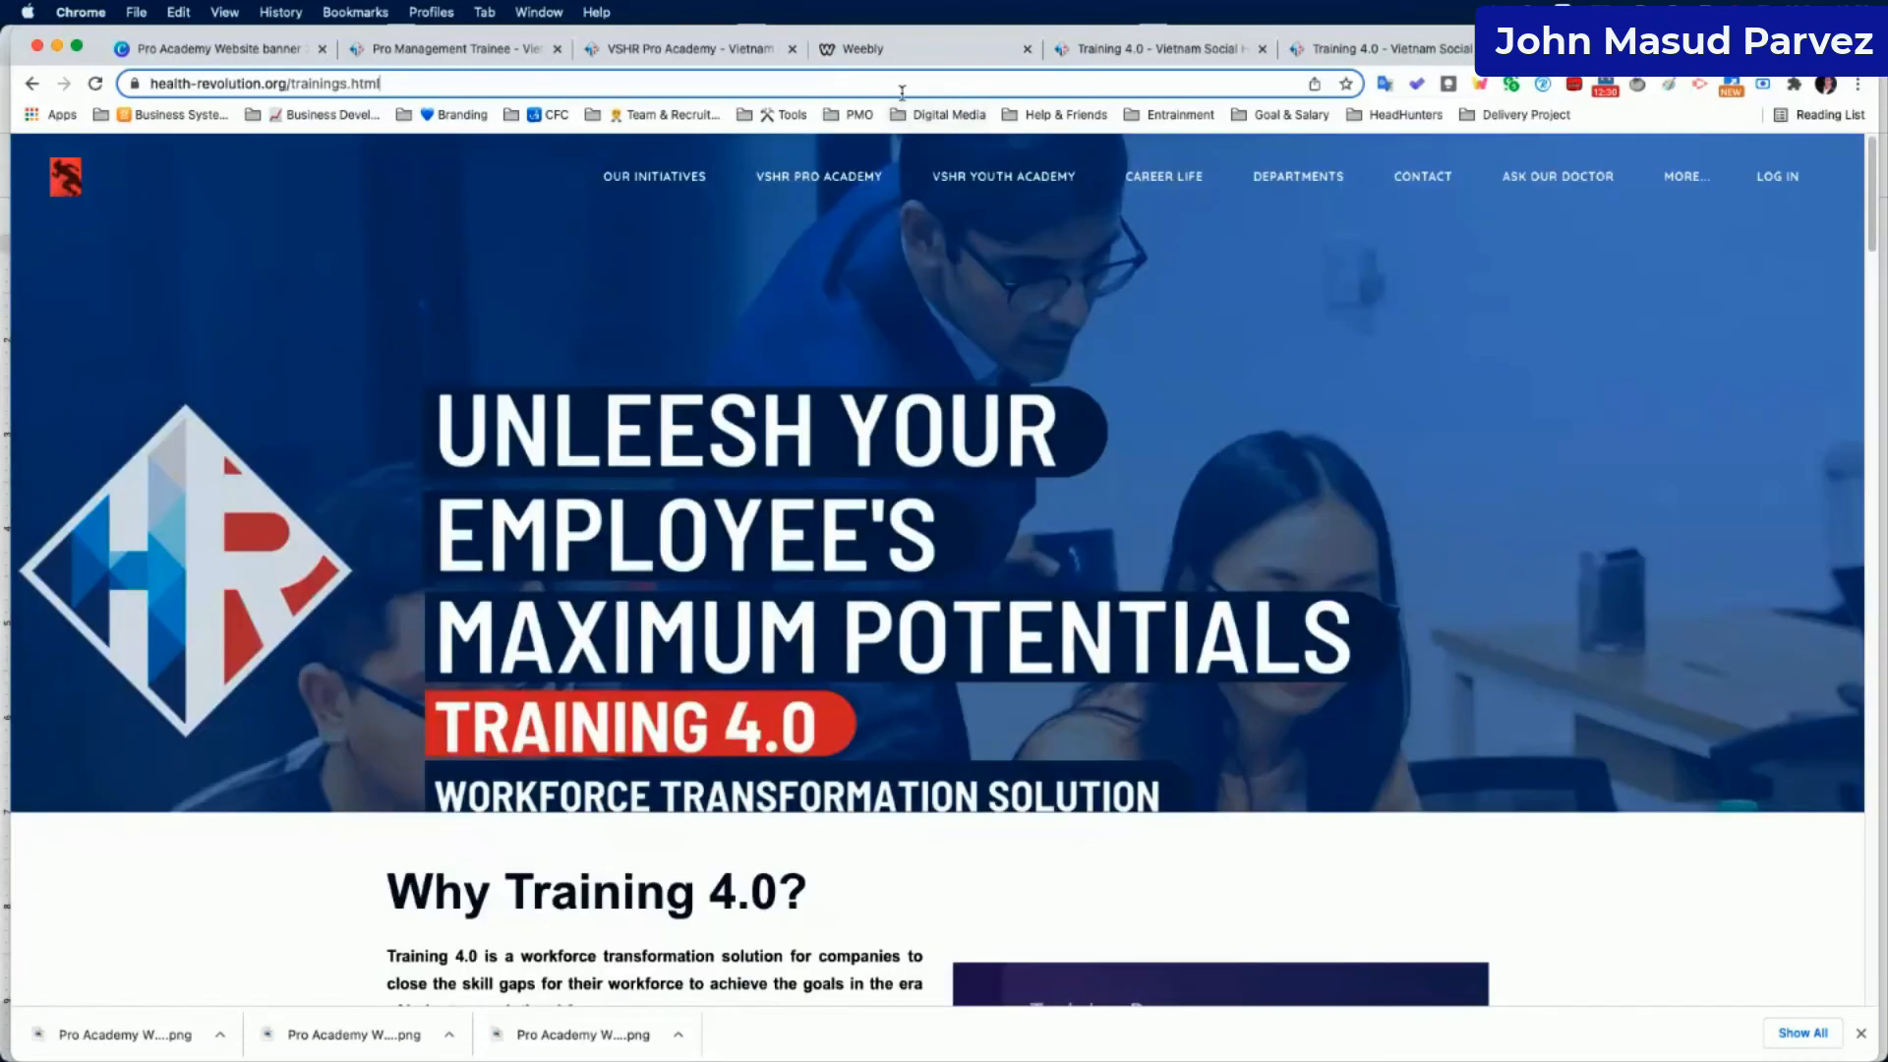
Copy the live trainings page's address and open it again in a new browser tab.
{"action": "left_click", "coordinate": [902, 90]}
{"action": "key", "text": "super+c"}
{"action": "key", "text": "super+t"}
{"action": "key", "text": "super+v"}
{"action": "key", "text": "Return"}
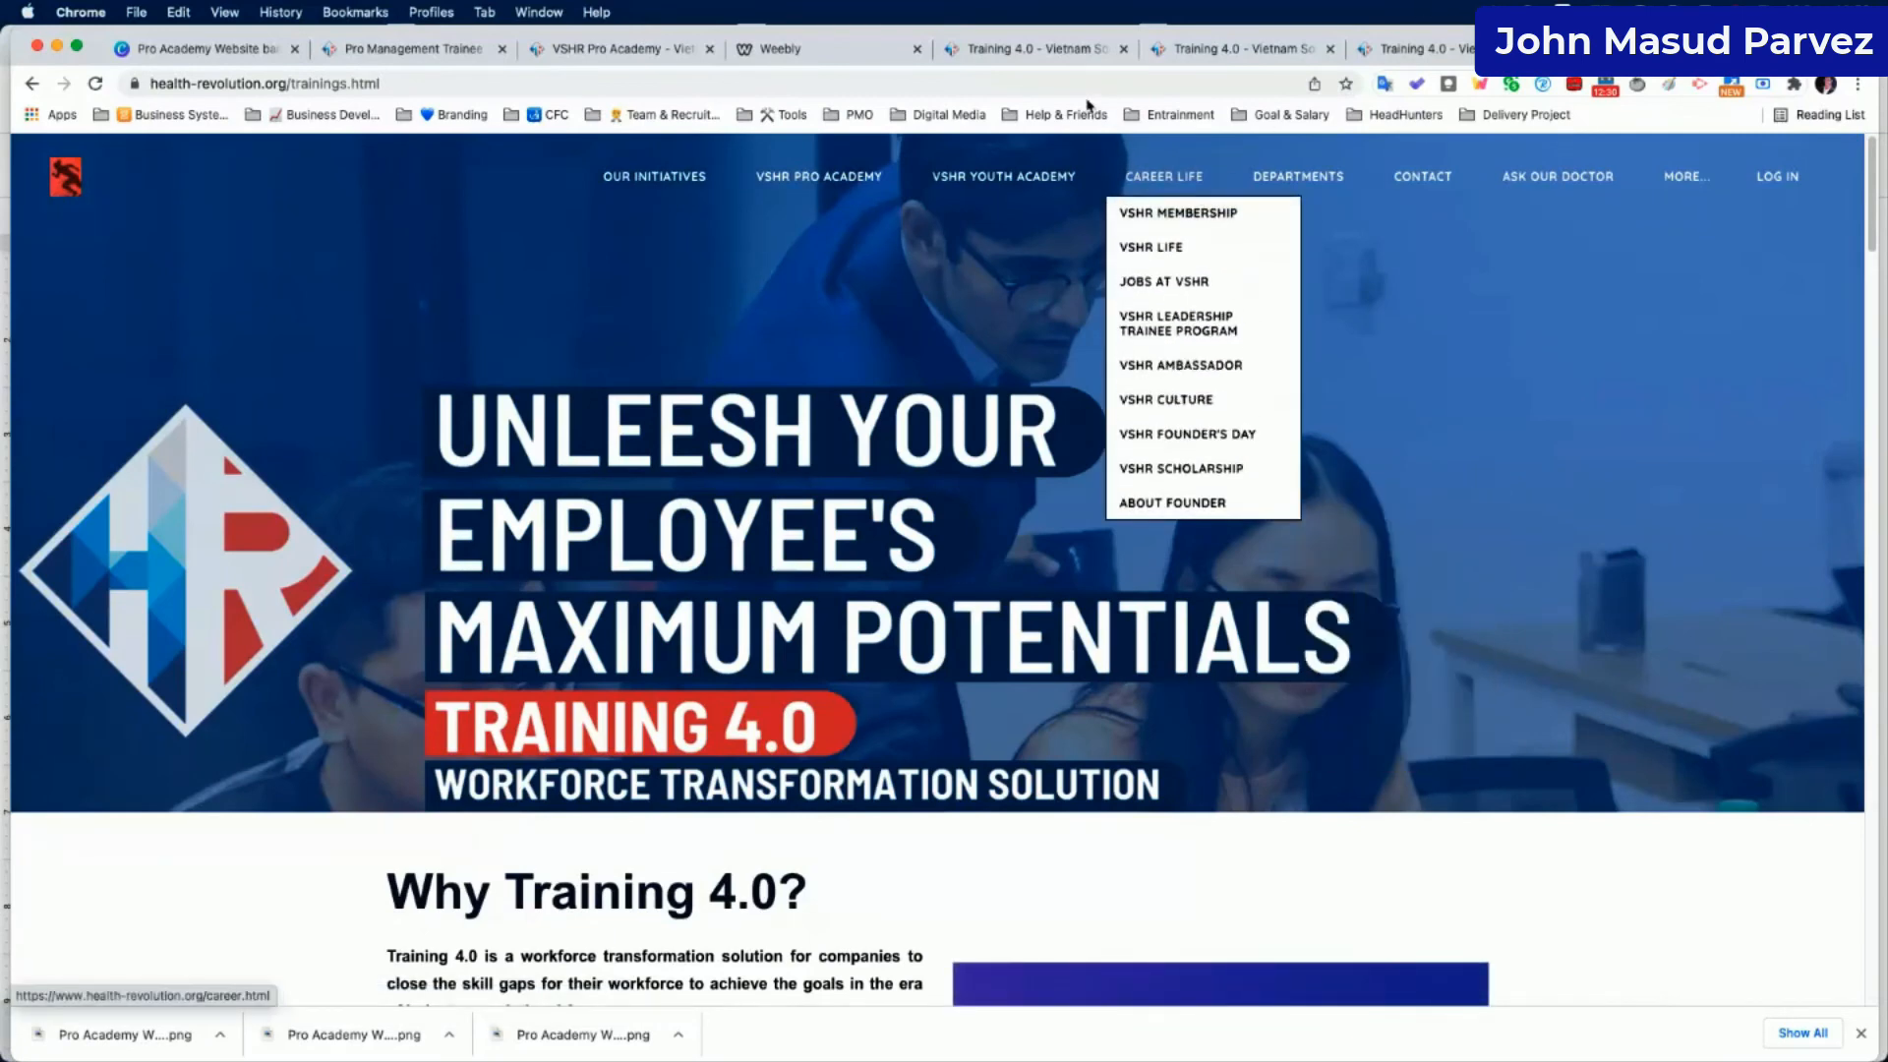
Compare the published Training 4.0 banner across the open trainings page tabs.
{"action": "left_click", "coordinate": [1028, 48]}
{"action": "key", "text": "ctrl+Tab"}
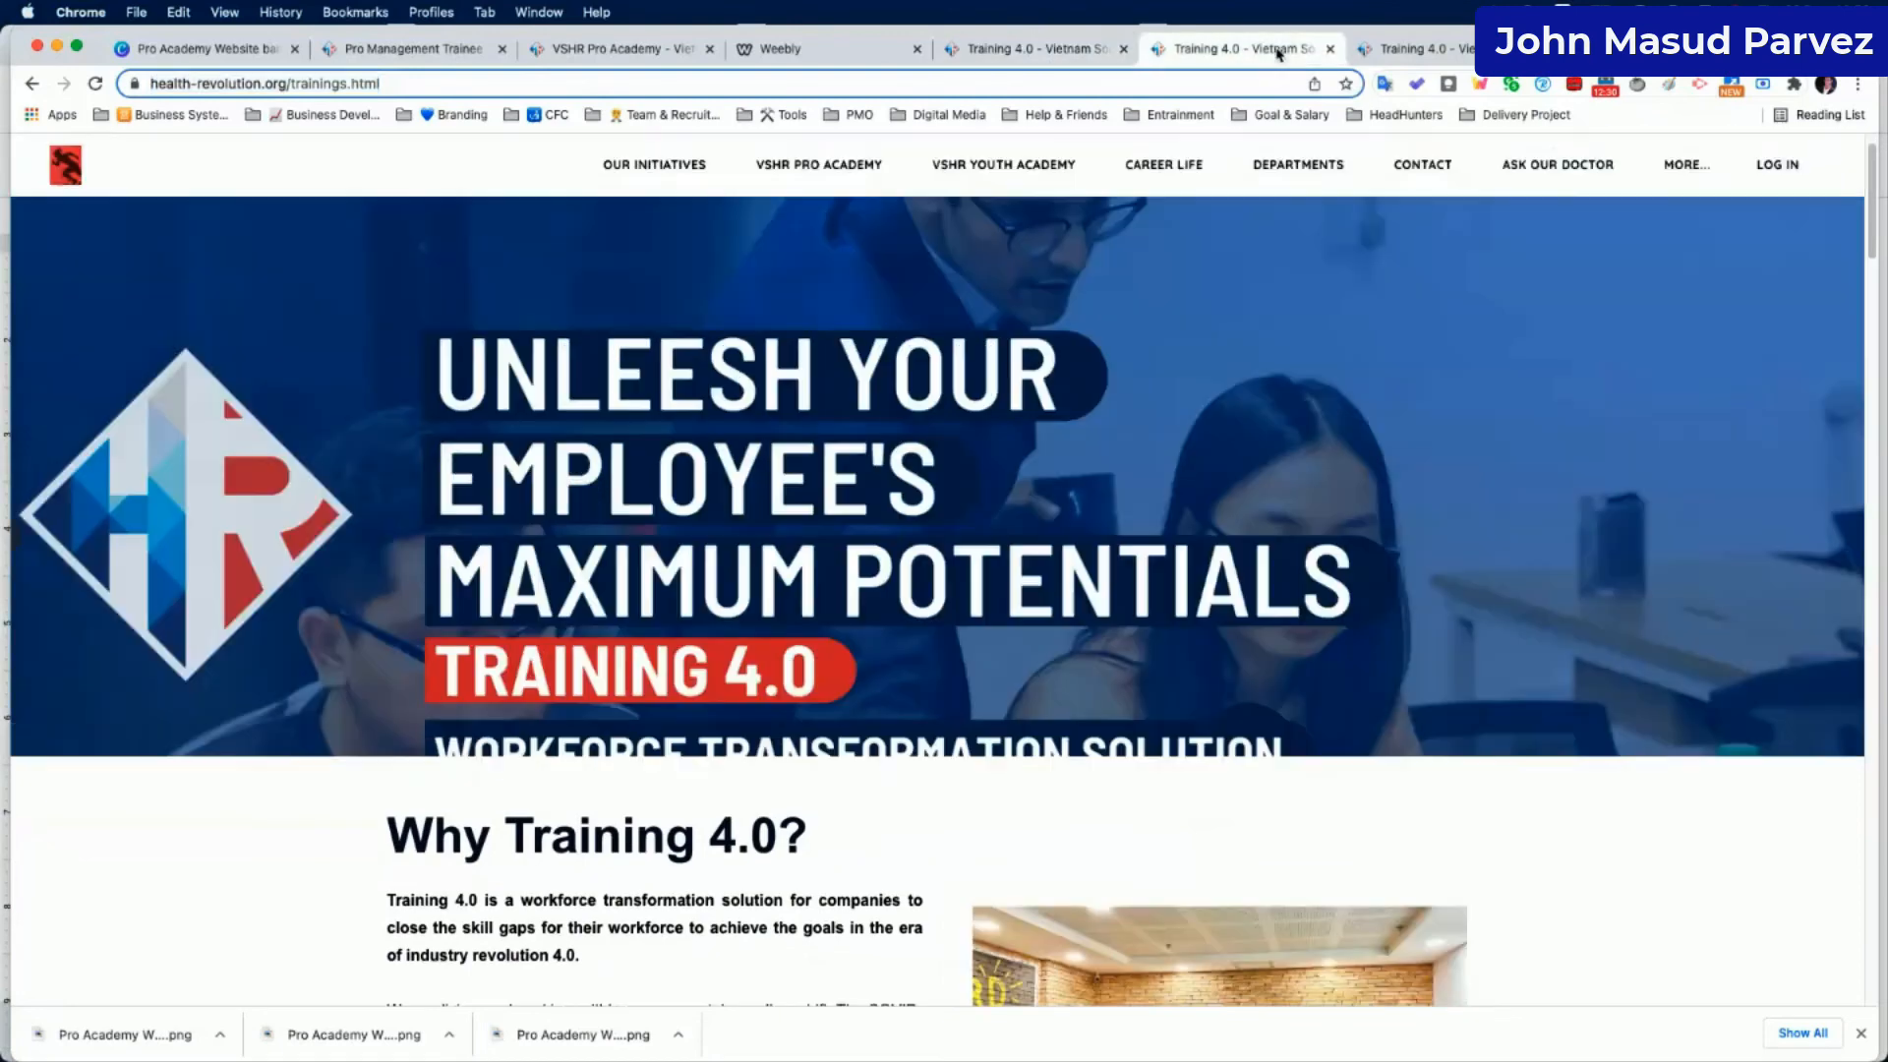
{"action": "left_click", "coordinate": [1452, 55]}
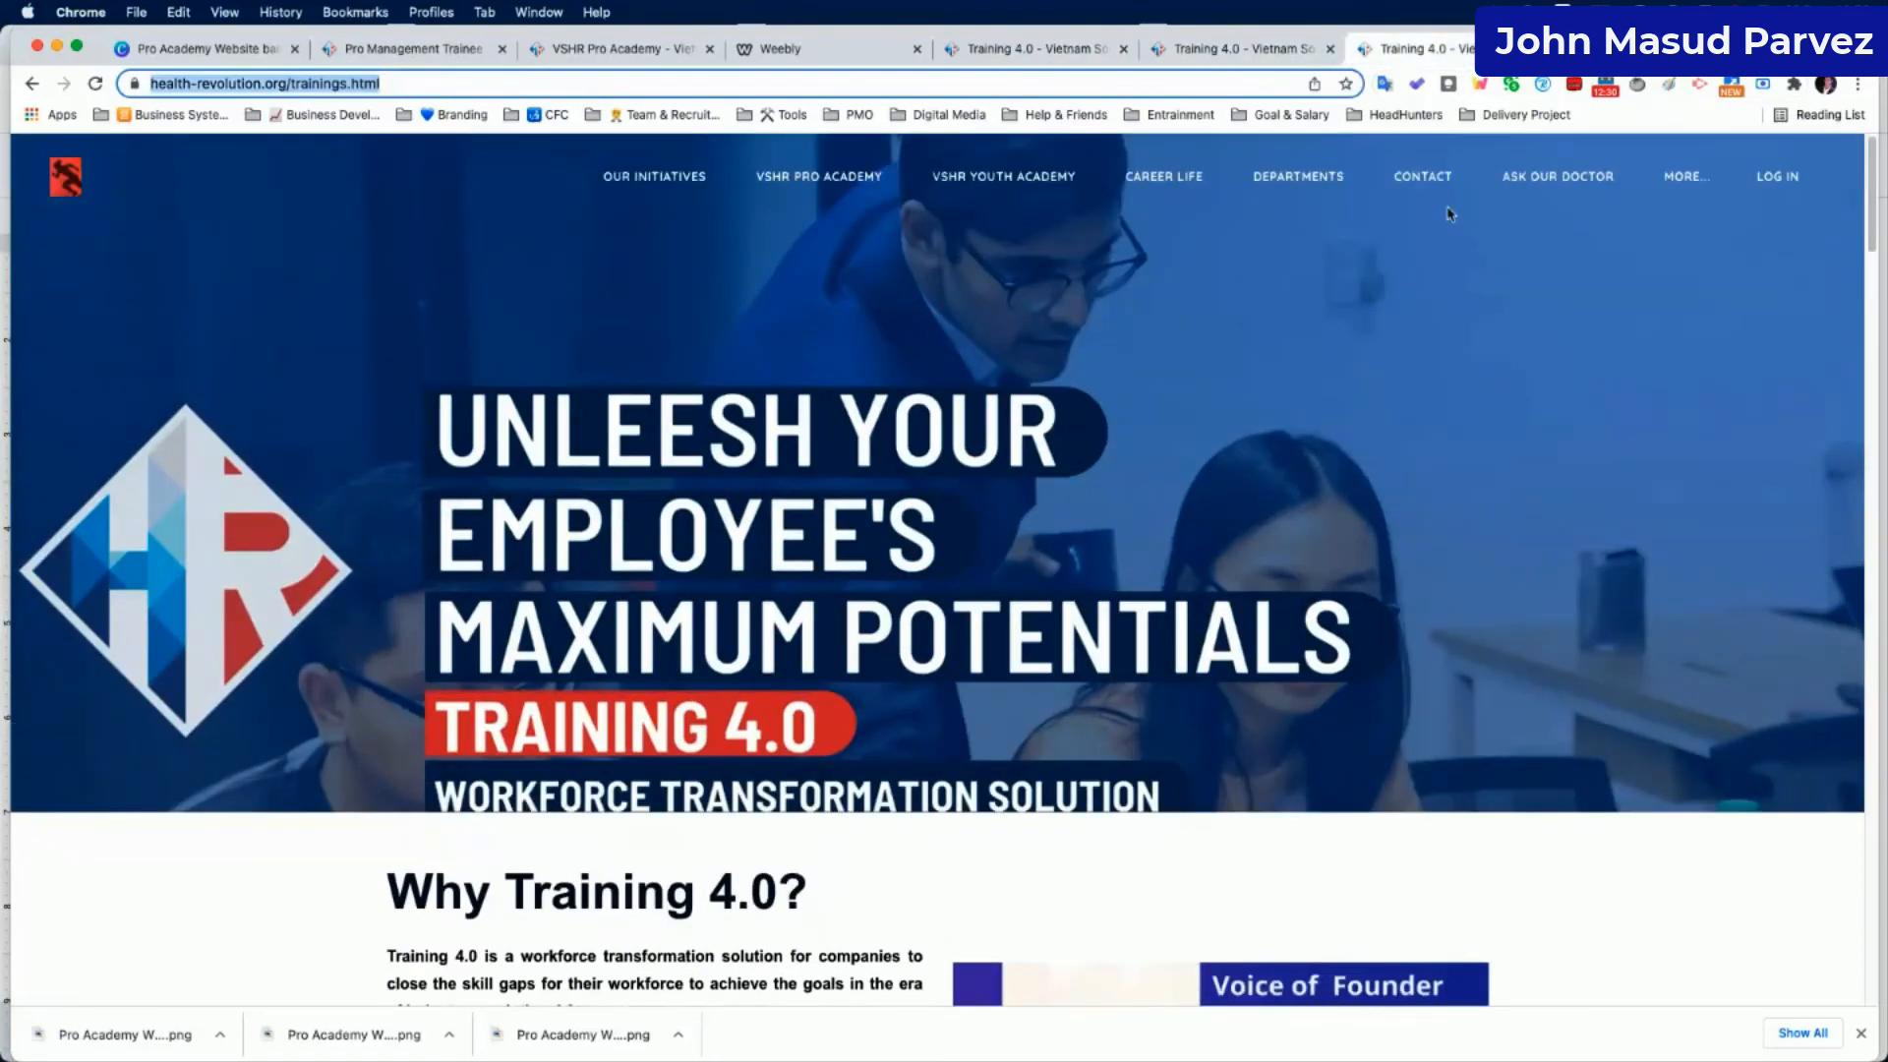
Switch to the Canva banner design and review the page 3 and page 4 banners against the published header.
{"action": "left_click", "coordinate": [1613, 49]}
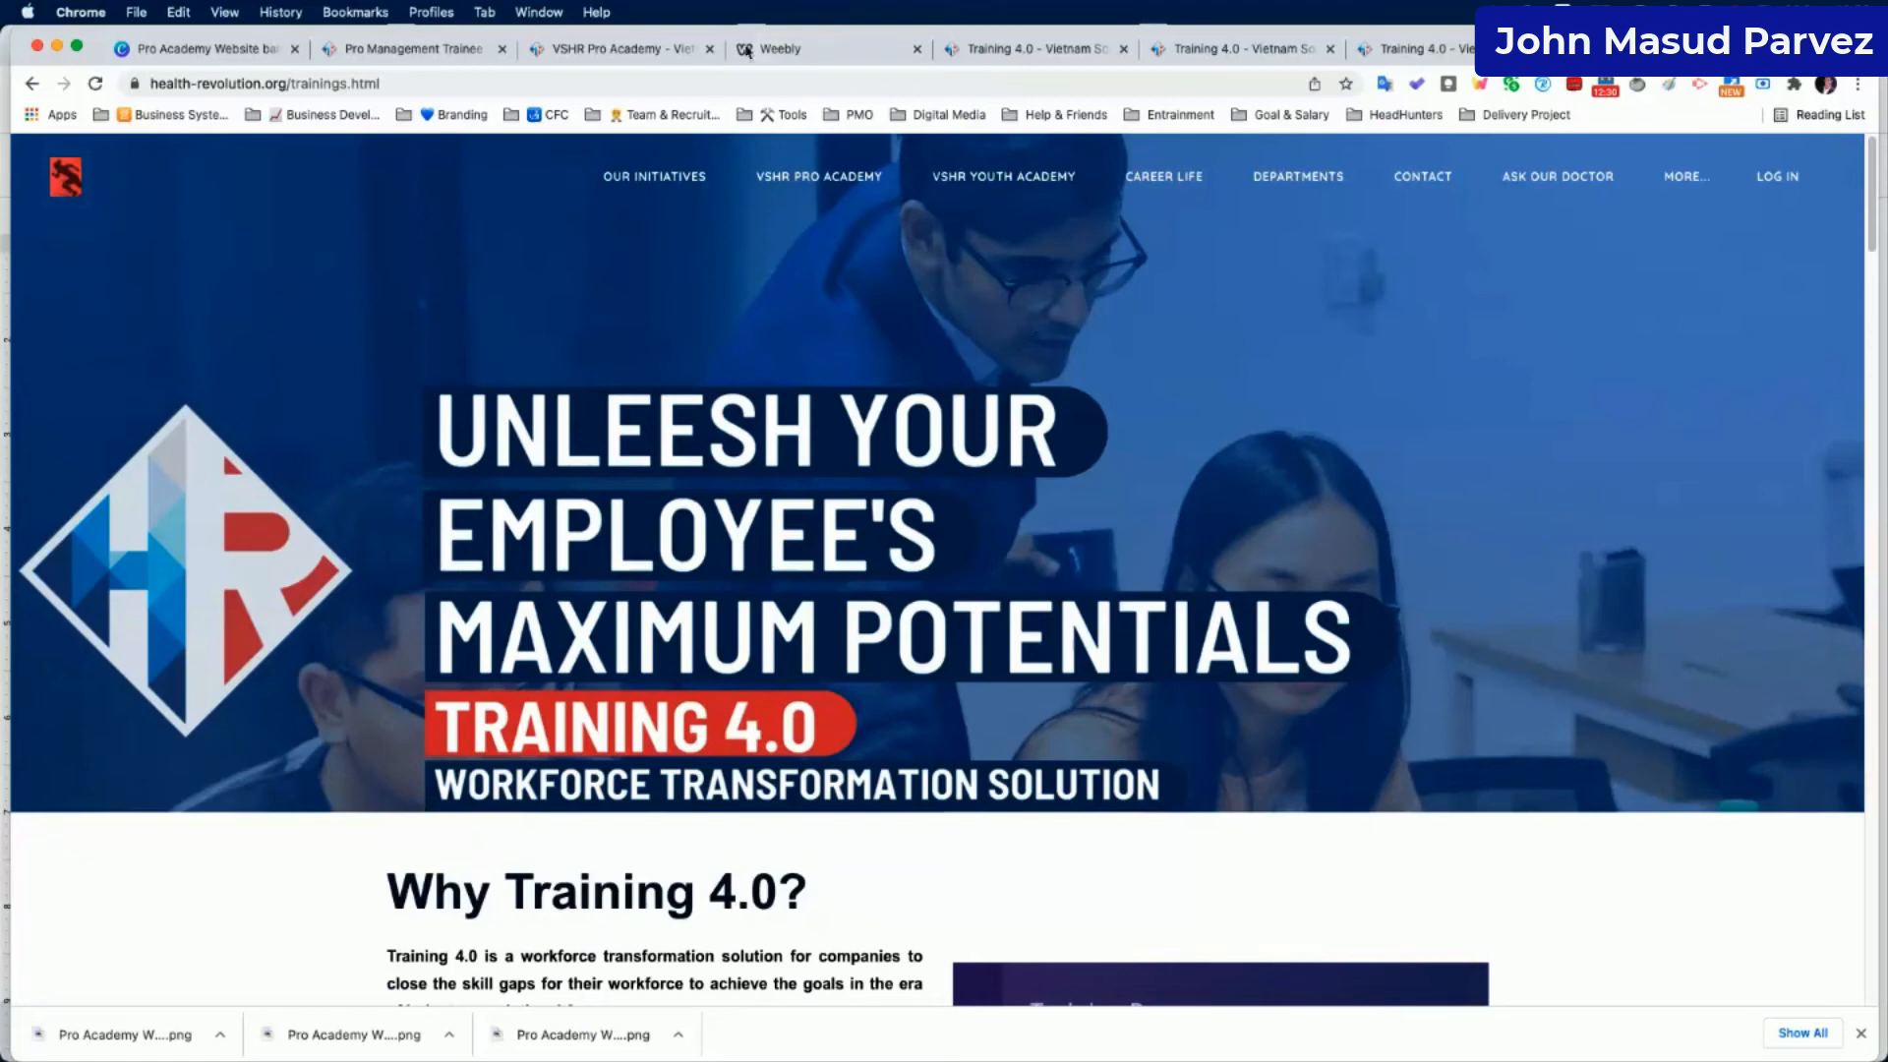
{"action": "left_click", "coordinate": [201, 57]}
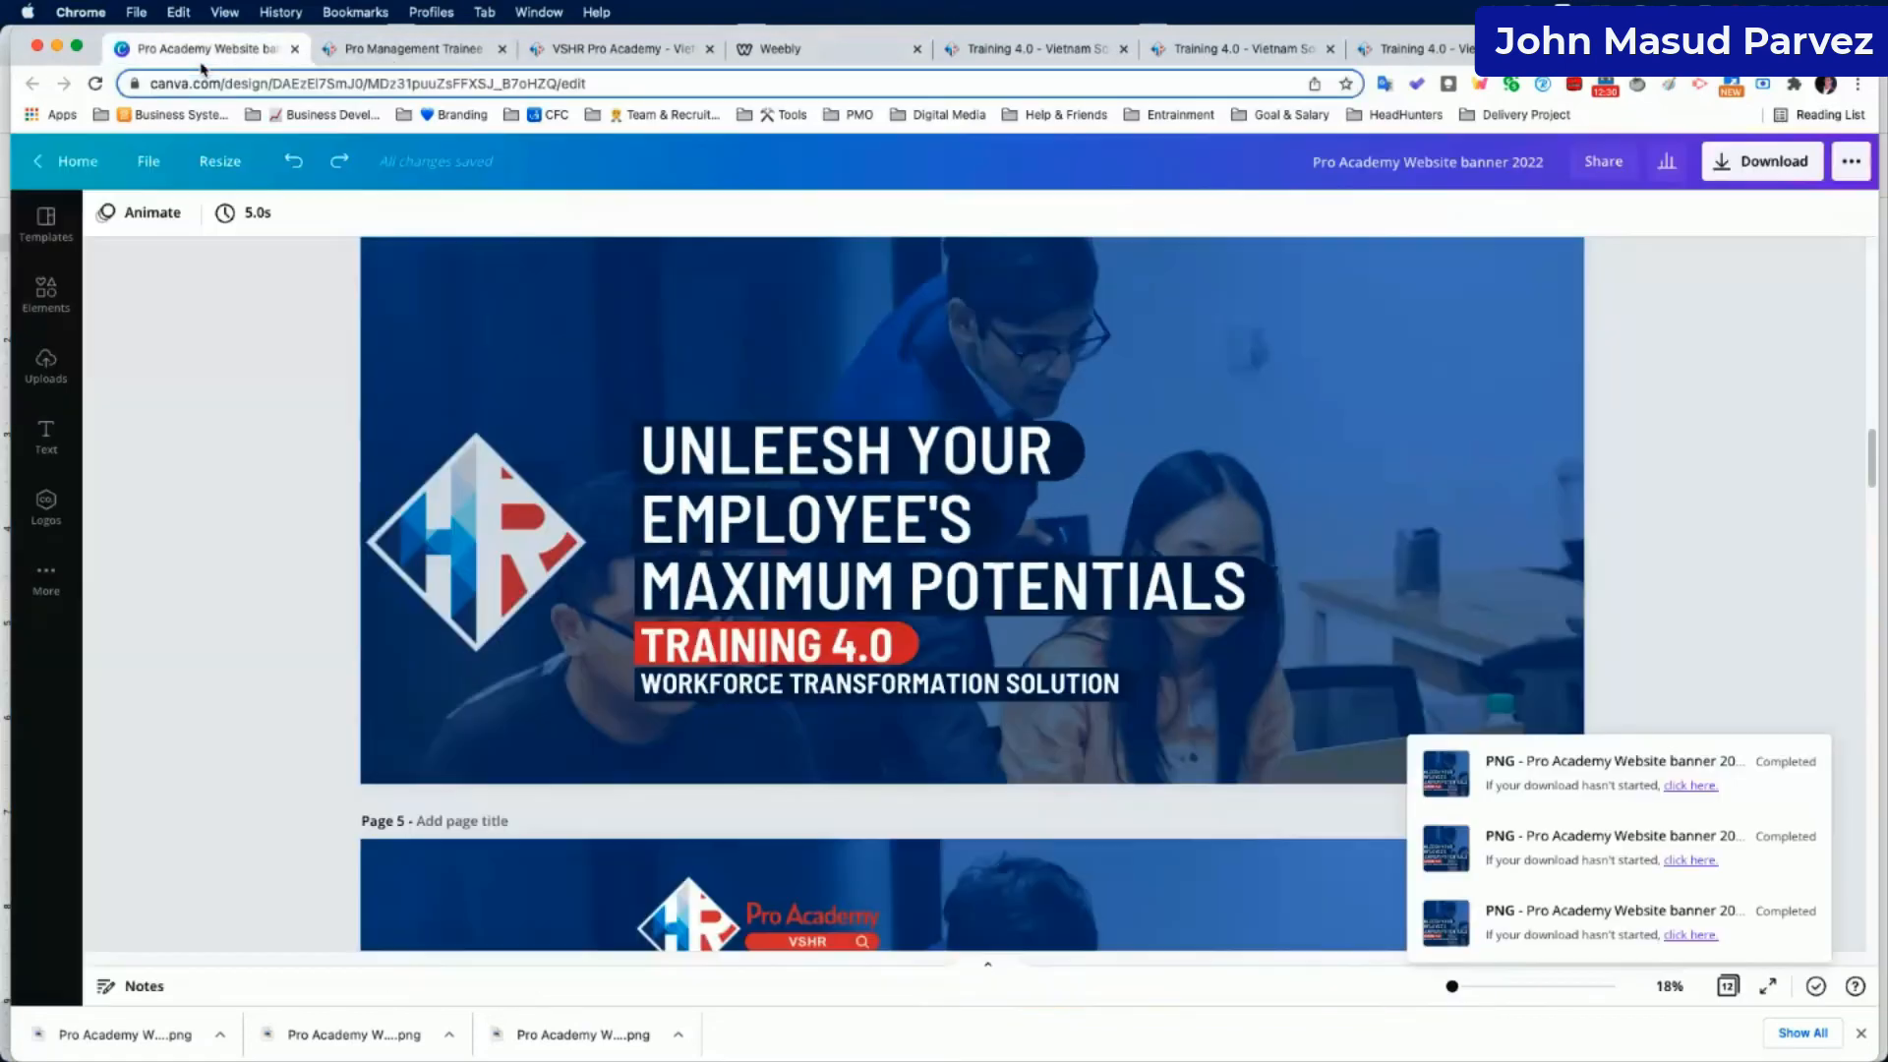
{"action": "scroll", "coordinate": [1025, 562], "scroll_direction": "up", "scroll_amount": 2}
{"action": "scroll", "coordinate": [1025, 563], "scroll_direction": "down", "scroll_amount": 1}
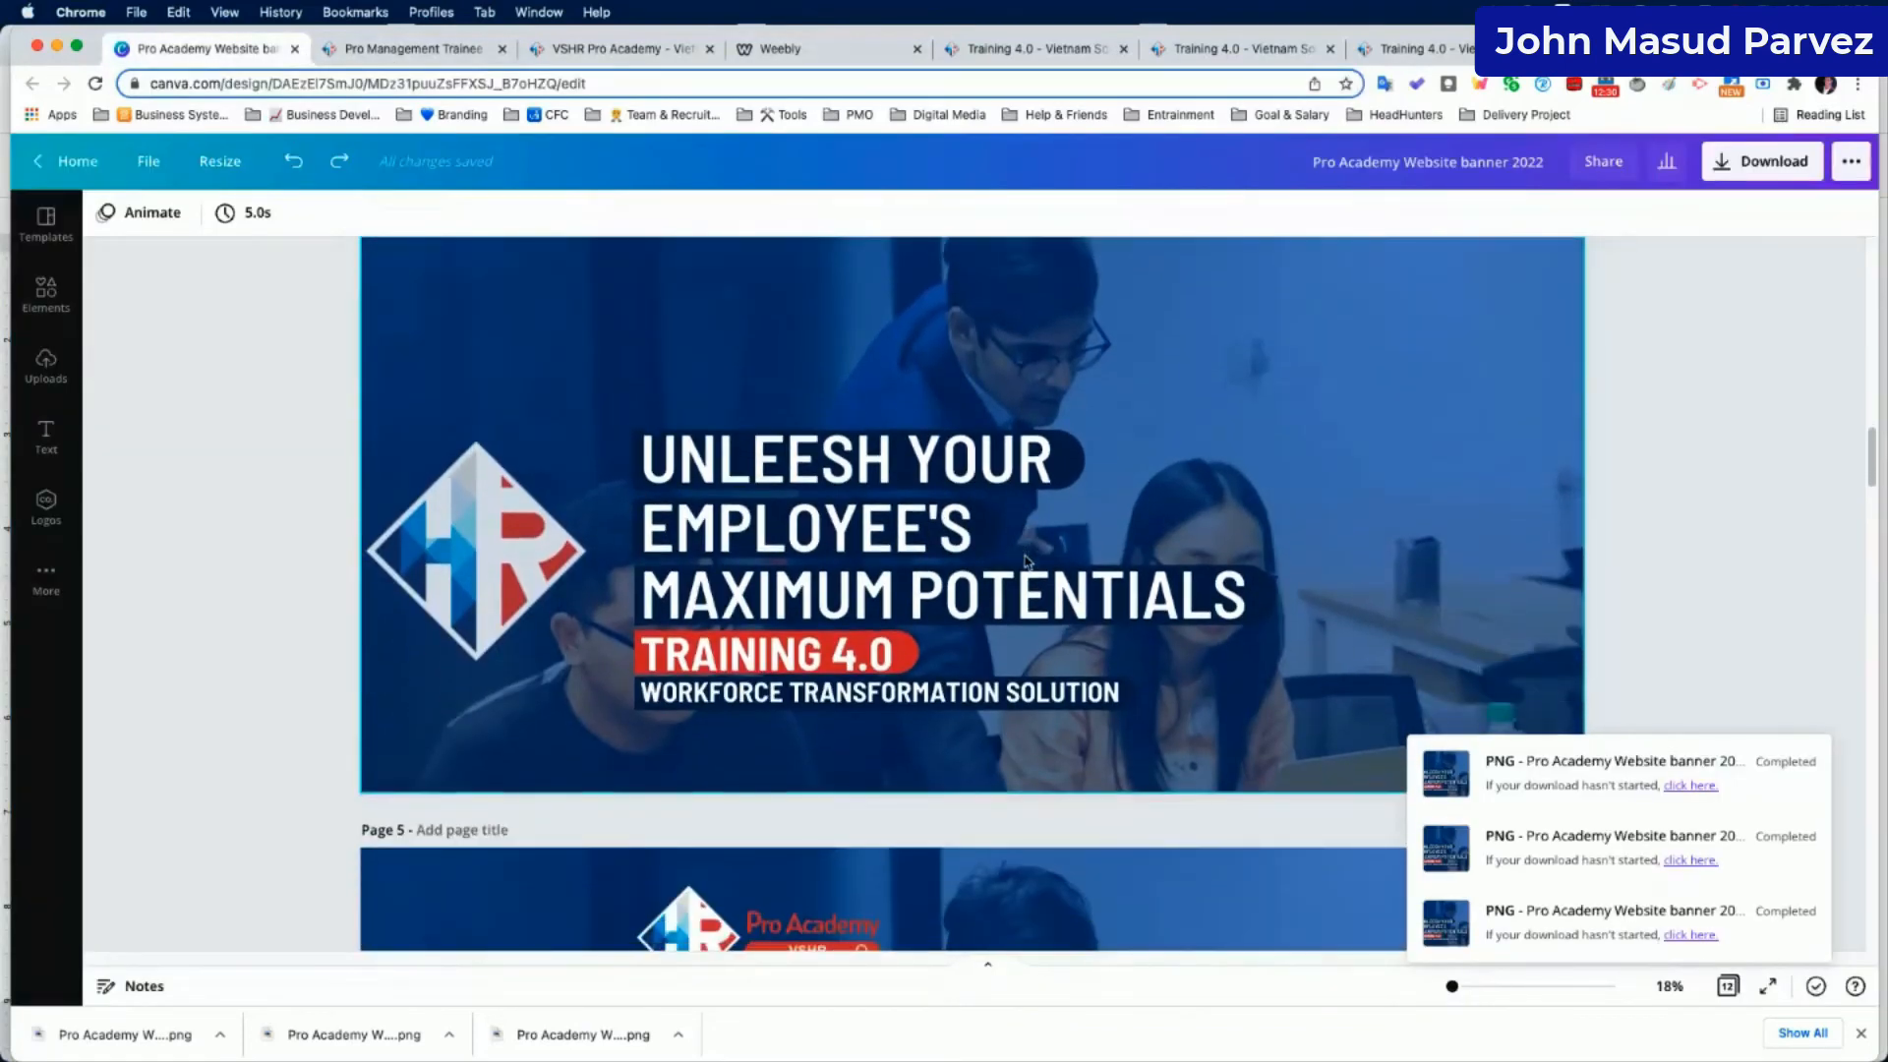
{"action": "scroll", "coordinate": [1026, 562], "scroll_direction": "up", "scroll_amount": 4}
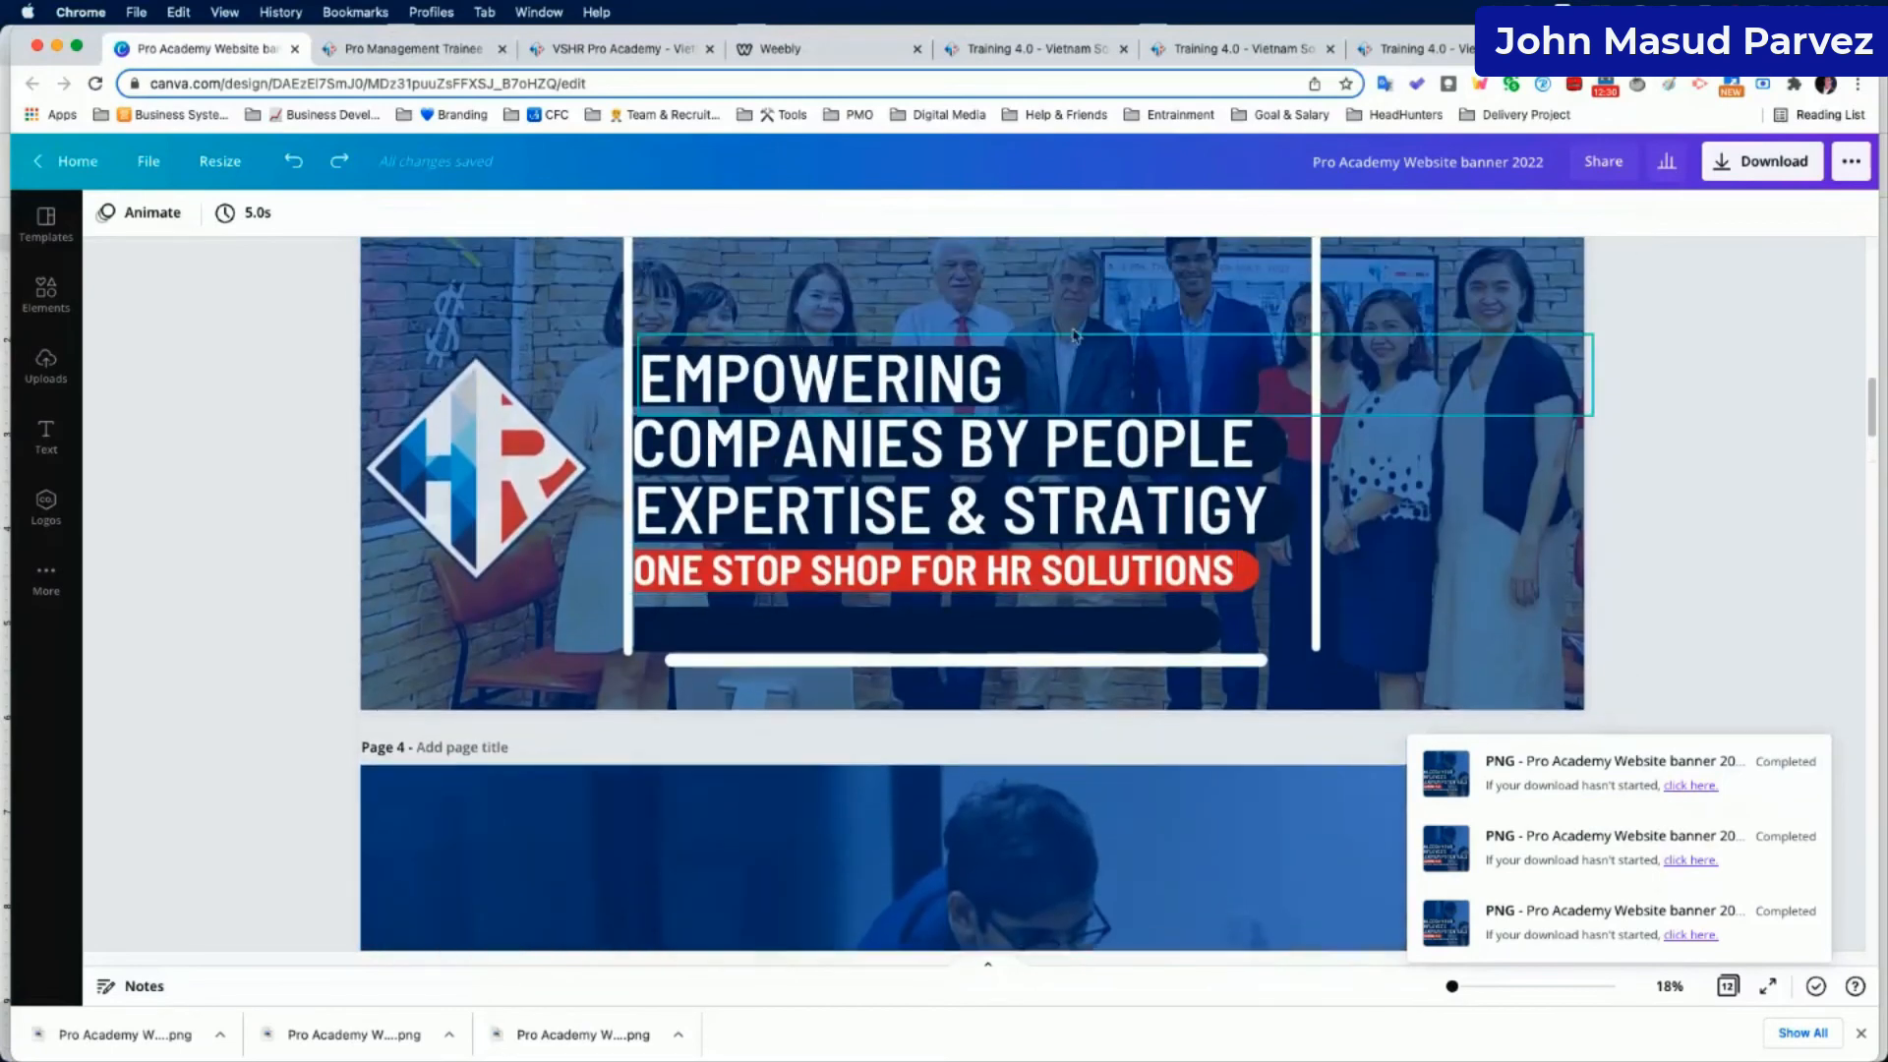
{"action": "scroll", "coordinate": [1013, 492], "scroll_direction": "up", "scroll_amount": 2}
{"action": "scroll", "coordinate": [1013, 491], "scroll_direction": "down", "scroll_amount": 6}
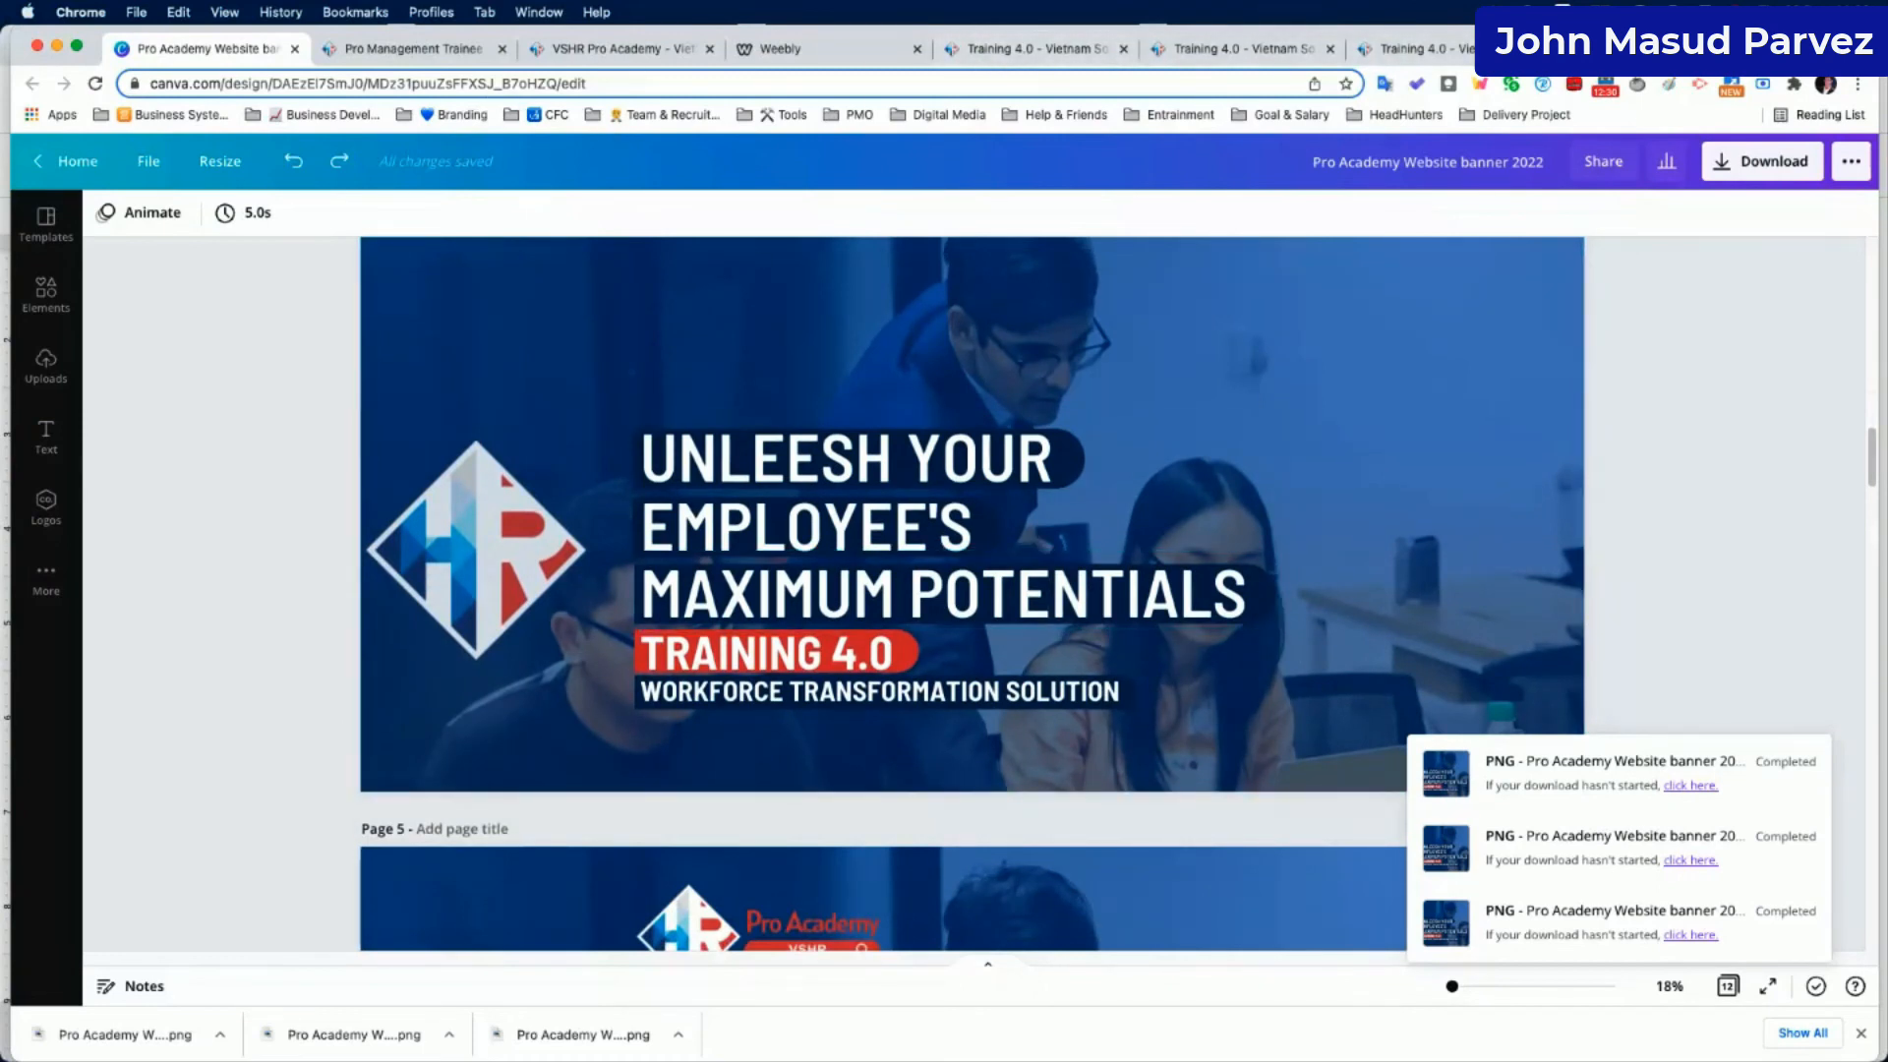
Compare the headers of the earlier Training 4.0 page, the Management Trainee page and the VSHR Pro Academy page.
{"action": "left_click", "coordinate": [1023, 48]}
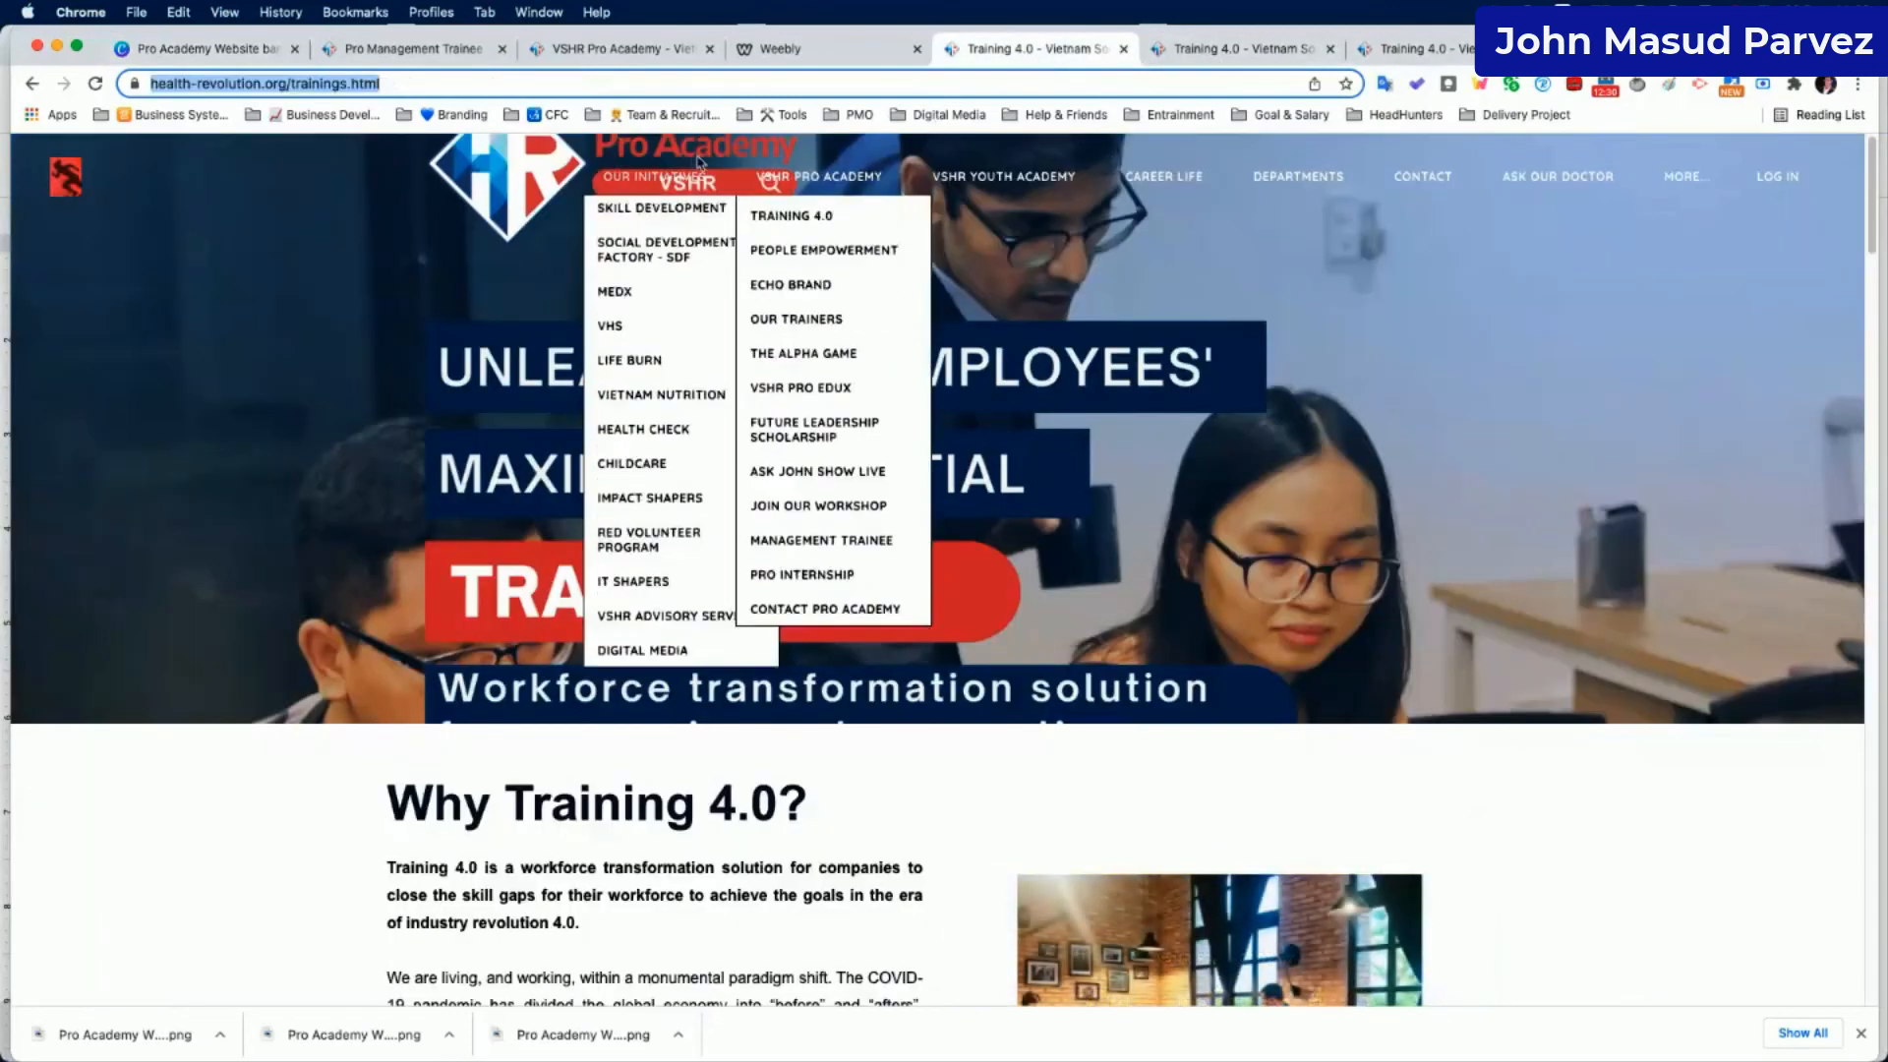
{"action": "mouse_move", "coordinate": [852, 314]}
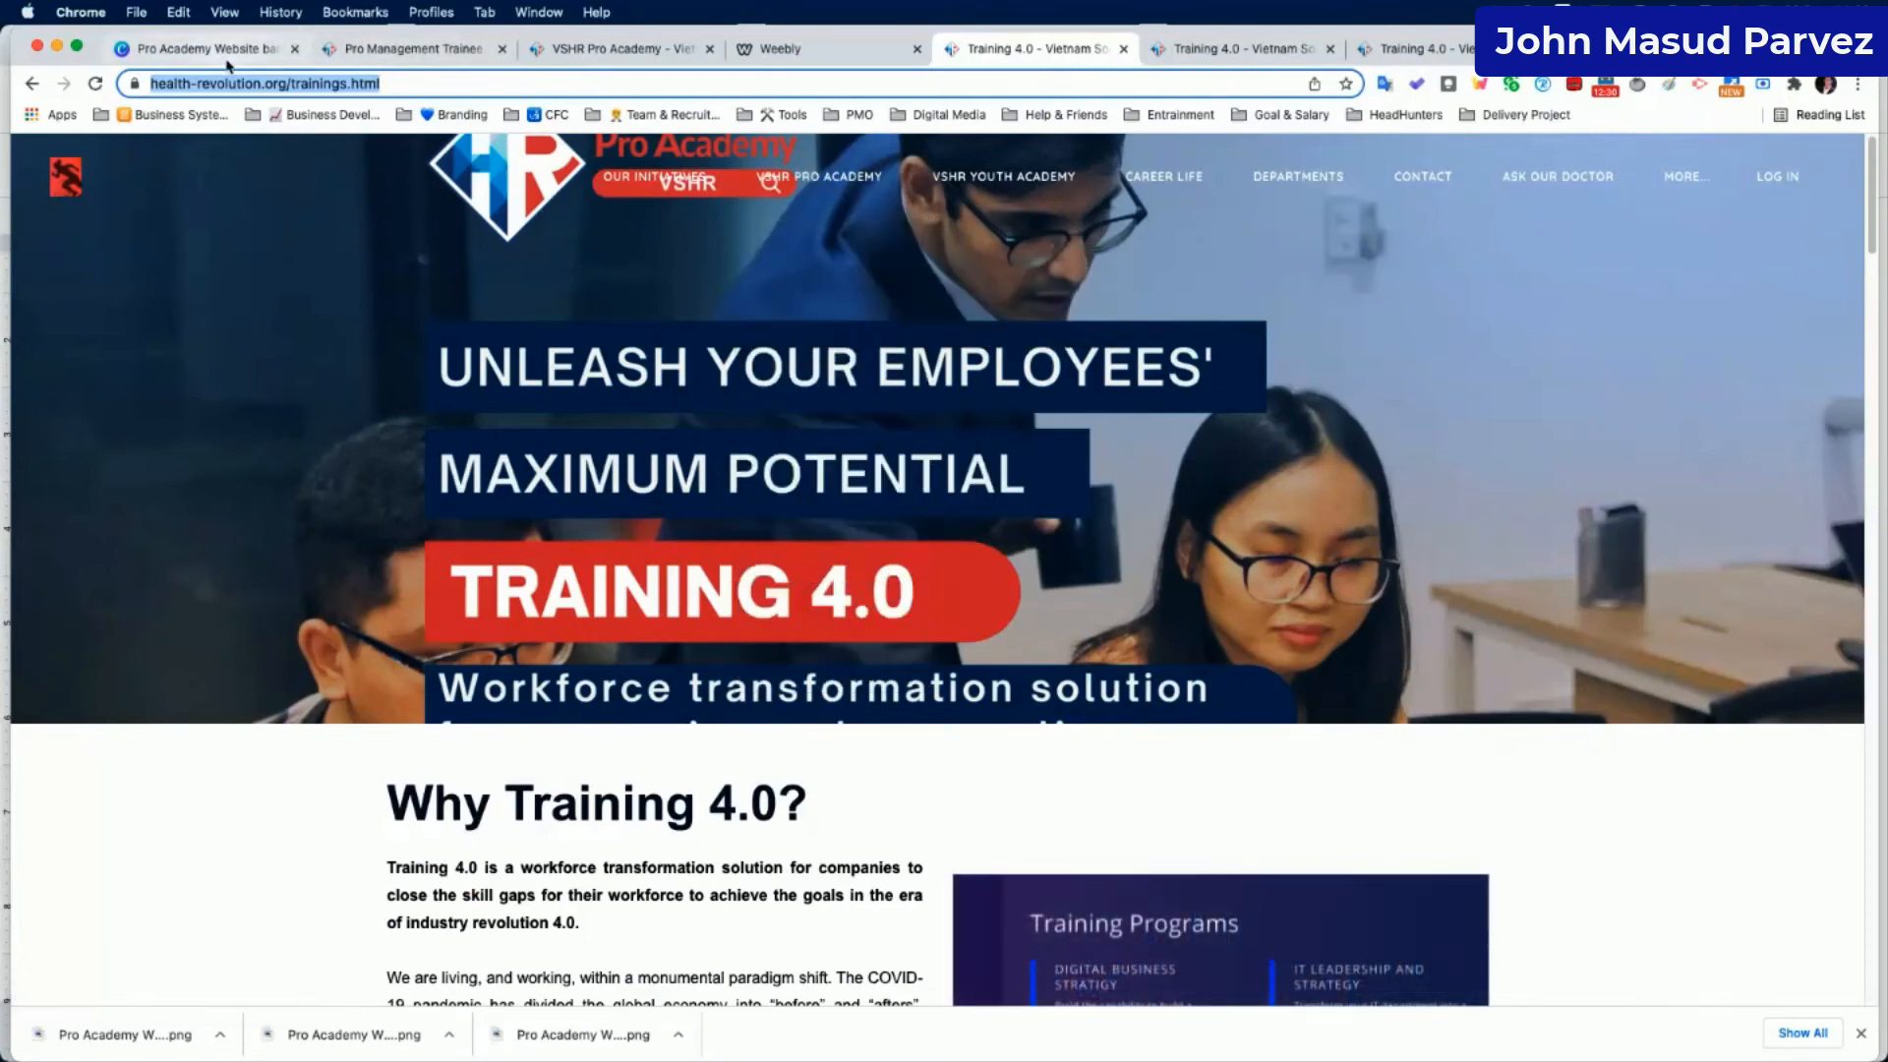
{"action": "key", "text": "super+1"}
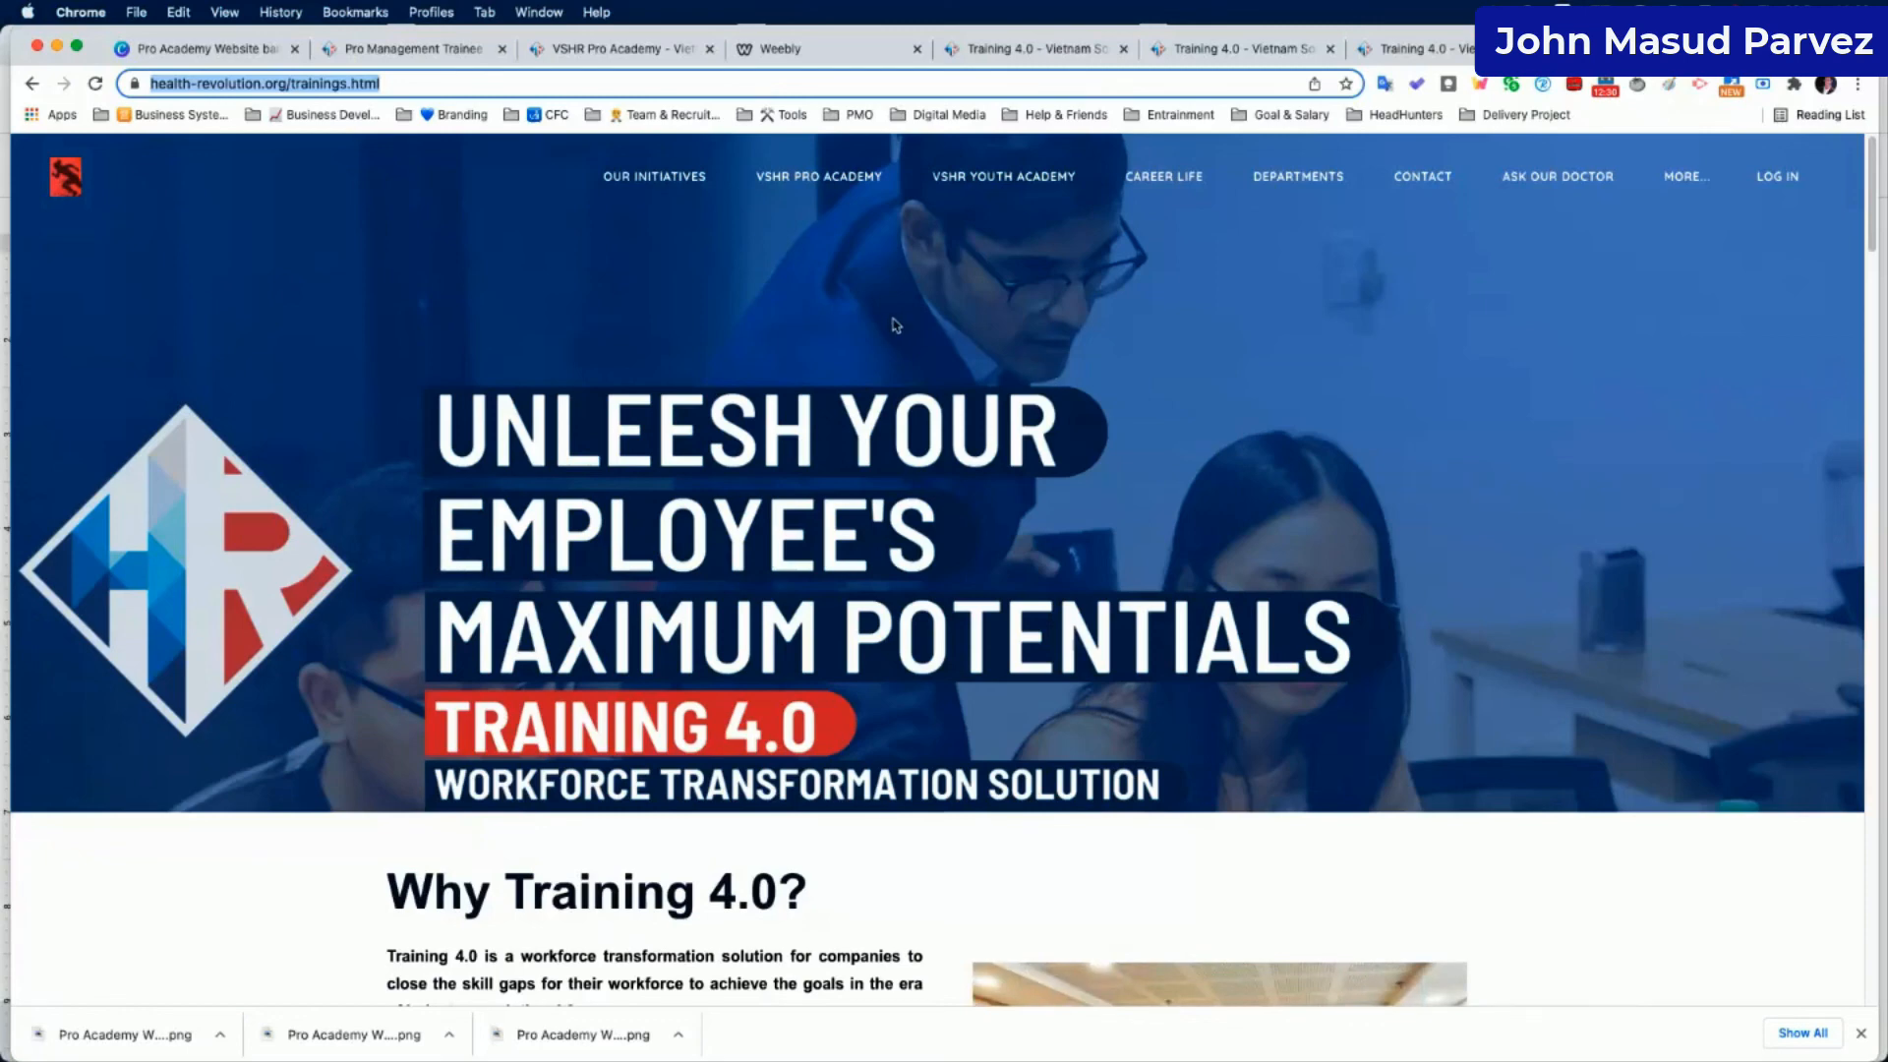
{"action": "left_click", "coordinate": [409, 54]}
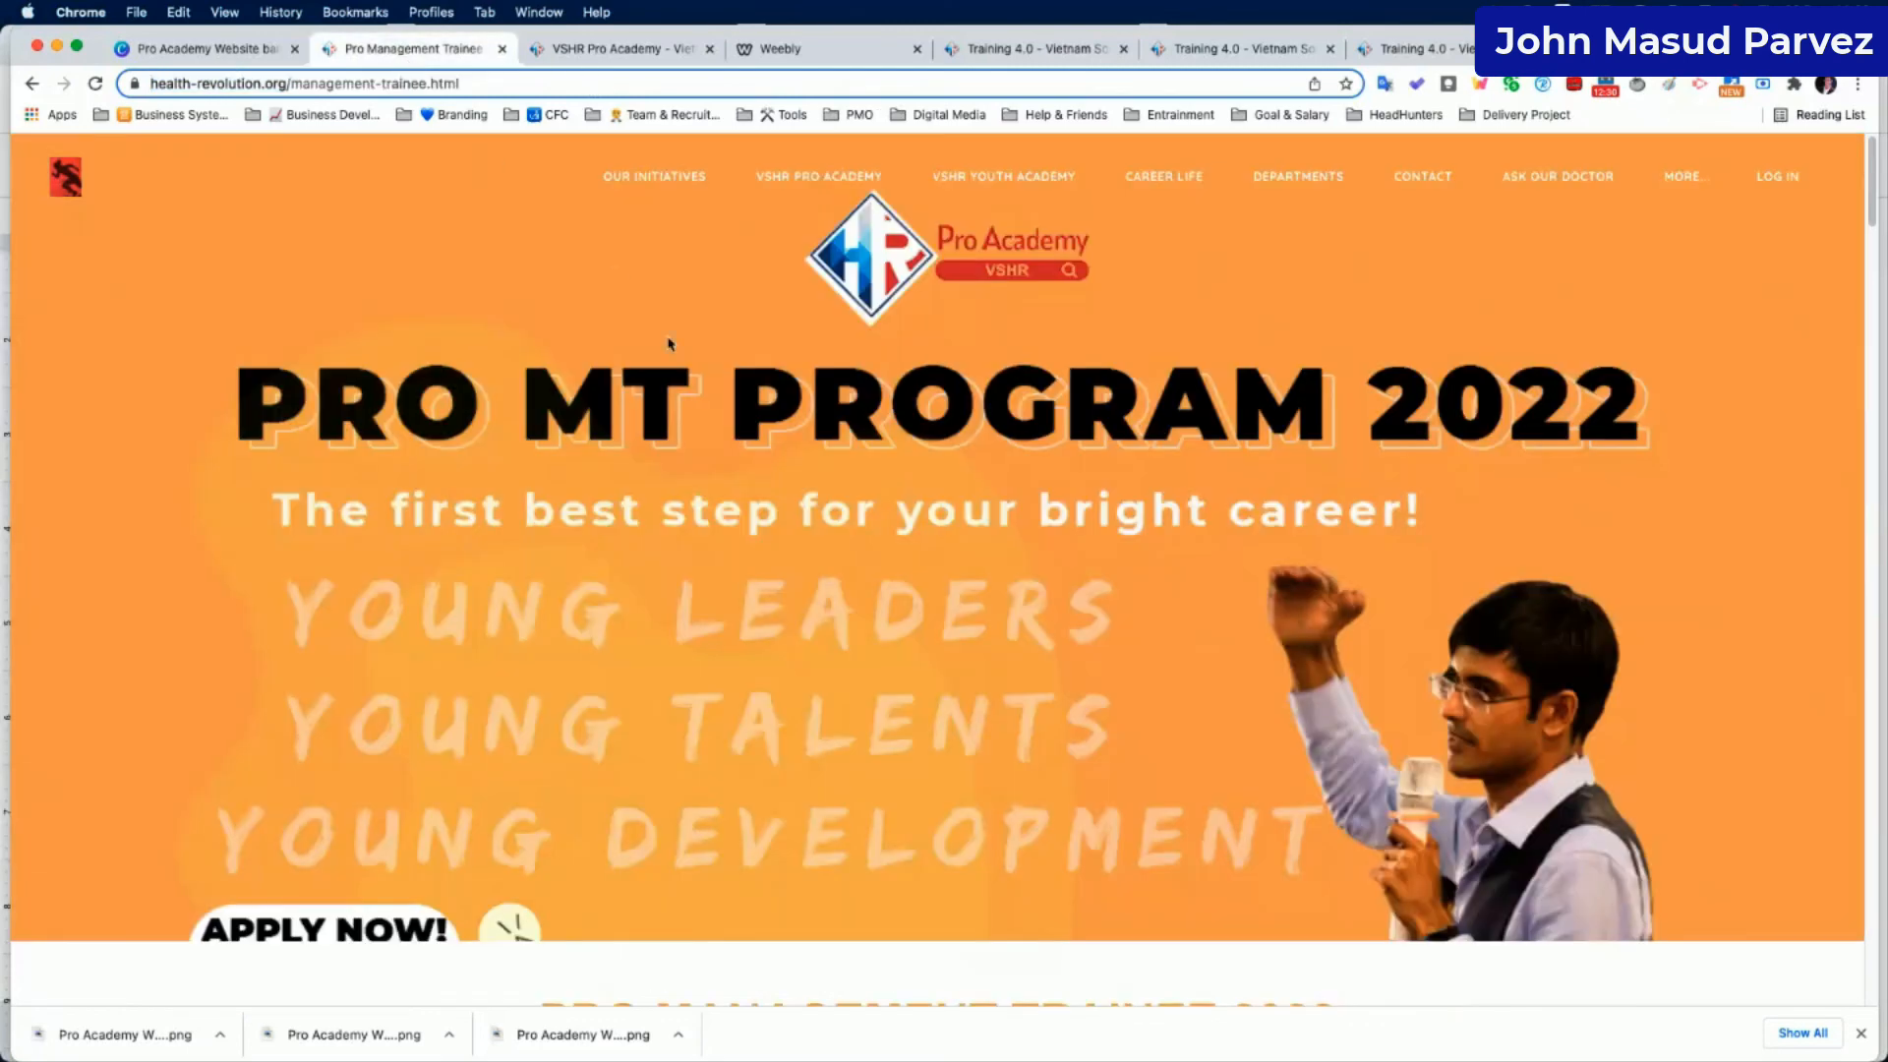
{"action": "left_click", "coordinate": [611, 51]}
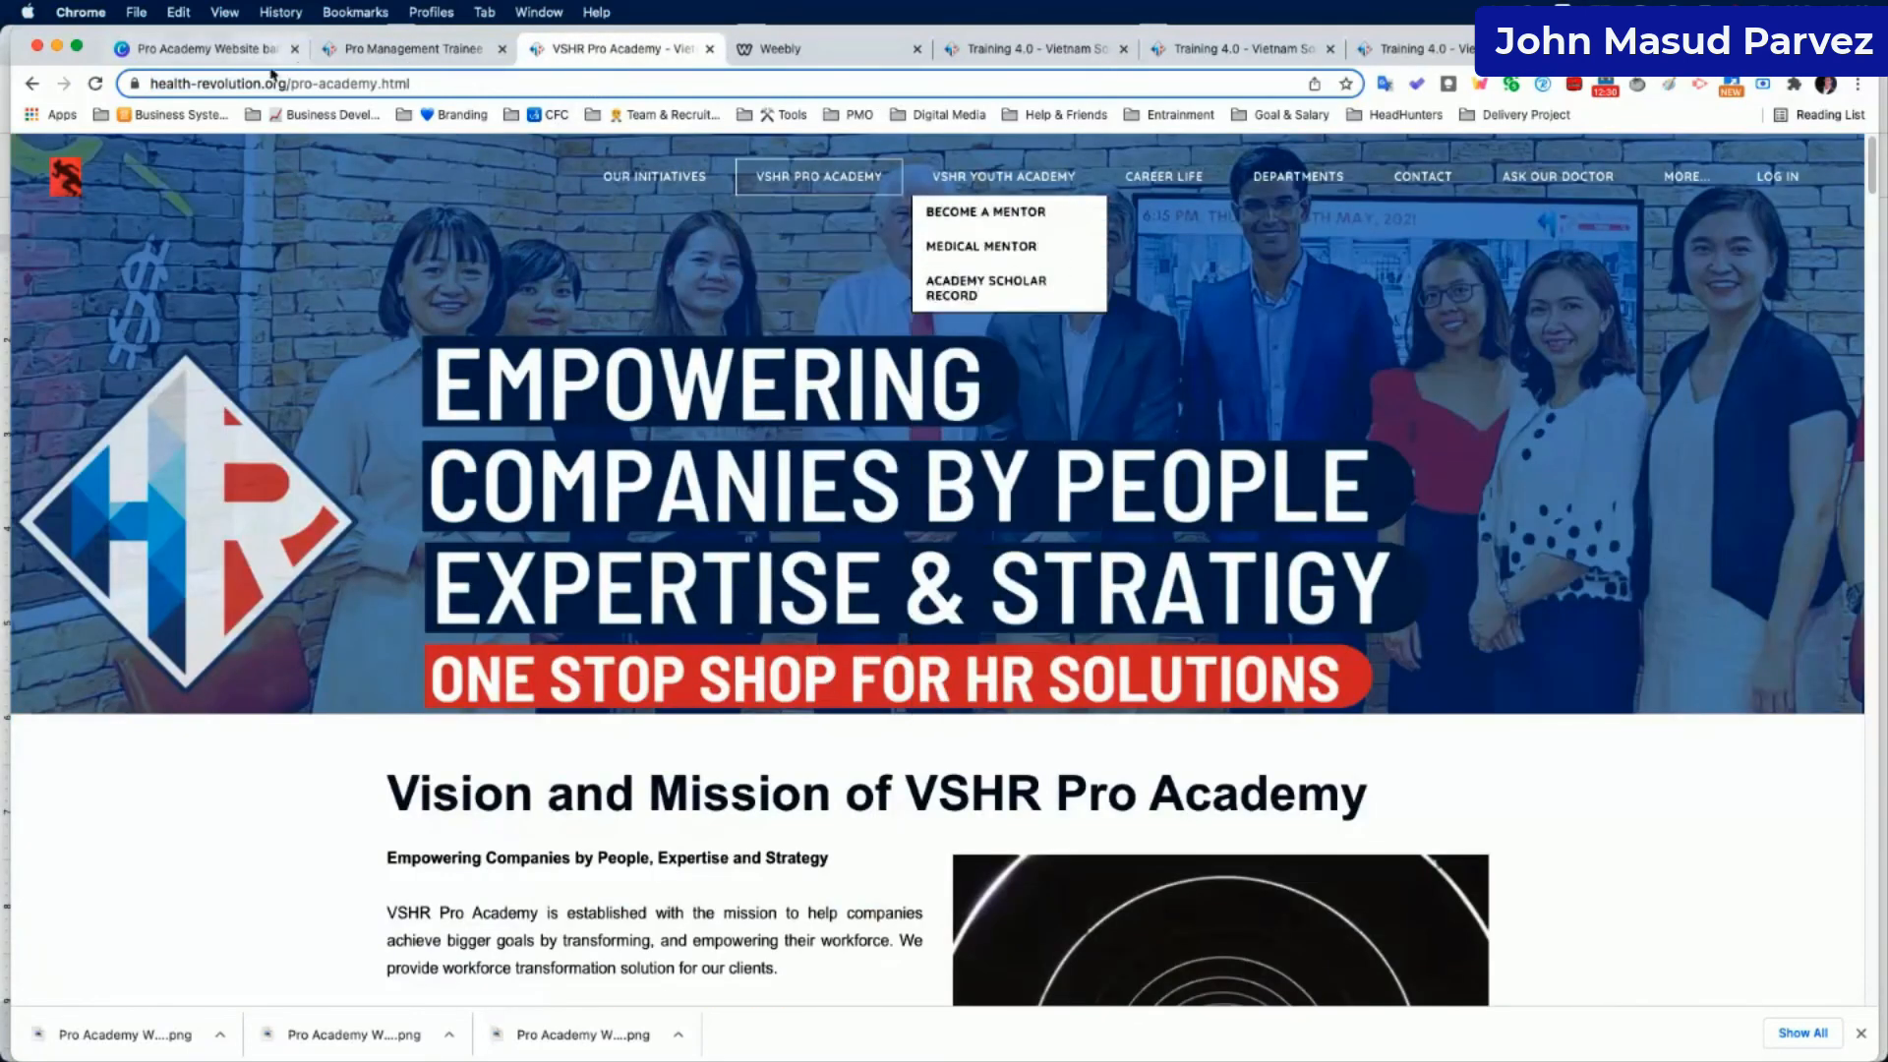
Return to the Canva design and look through the Training 4.0, Alpha Game and Pro EduX banners on pages 4 to 7.
{"action": "left_click", "coordinate": [232, 49]}
{"action": "scroll", "coordinate": [701, 539], "scroll_direction": "up", "scroll_amount": 2}
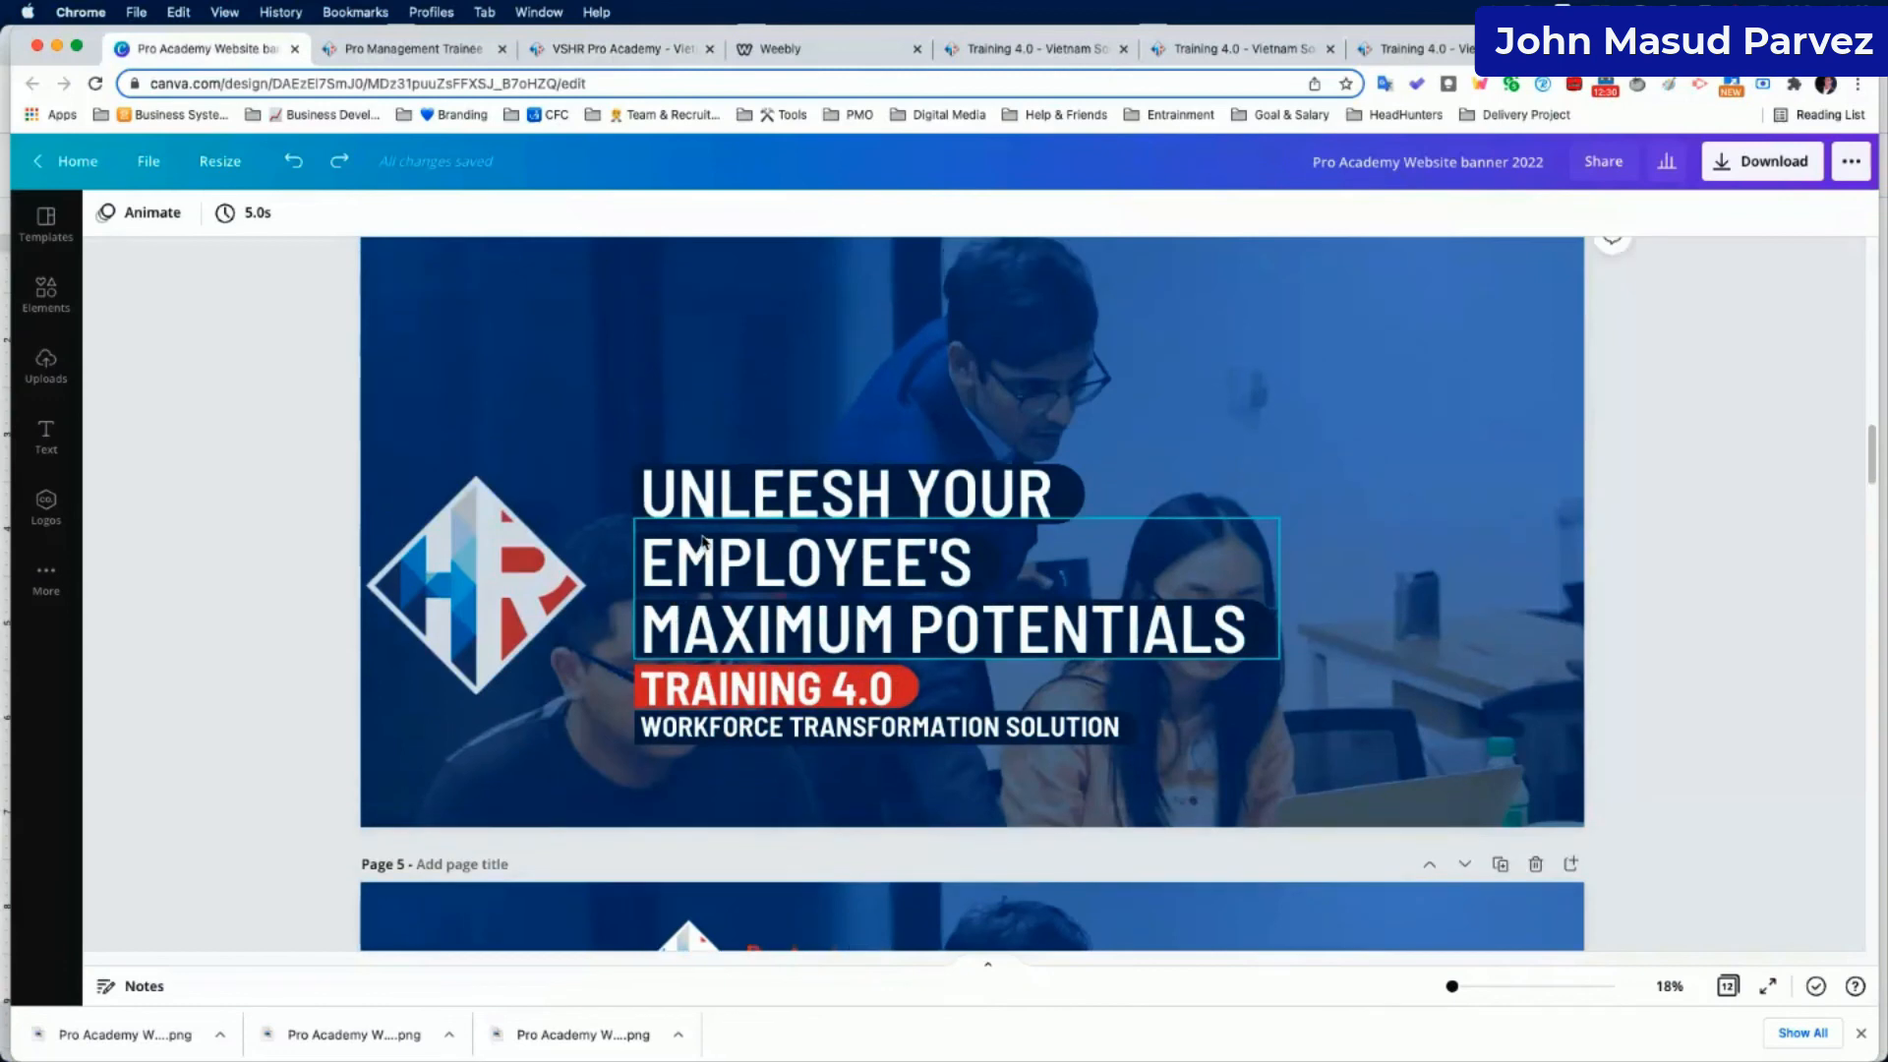
{"action": "scroll", "coordinate": [703, 539], "scroll_direction": "down", "scroll_amount": 8}
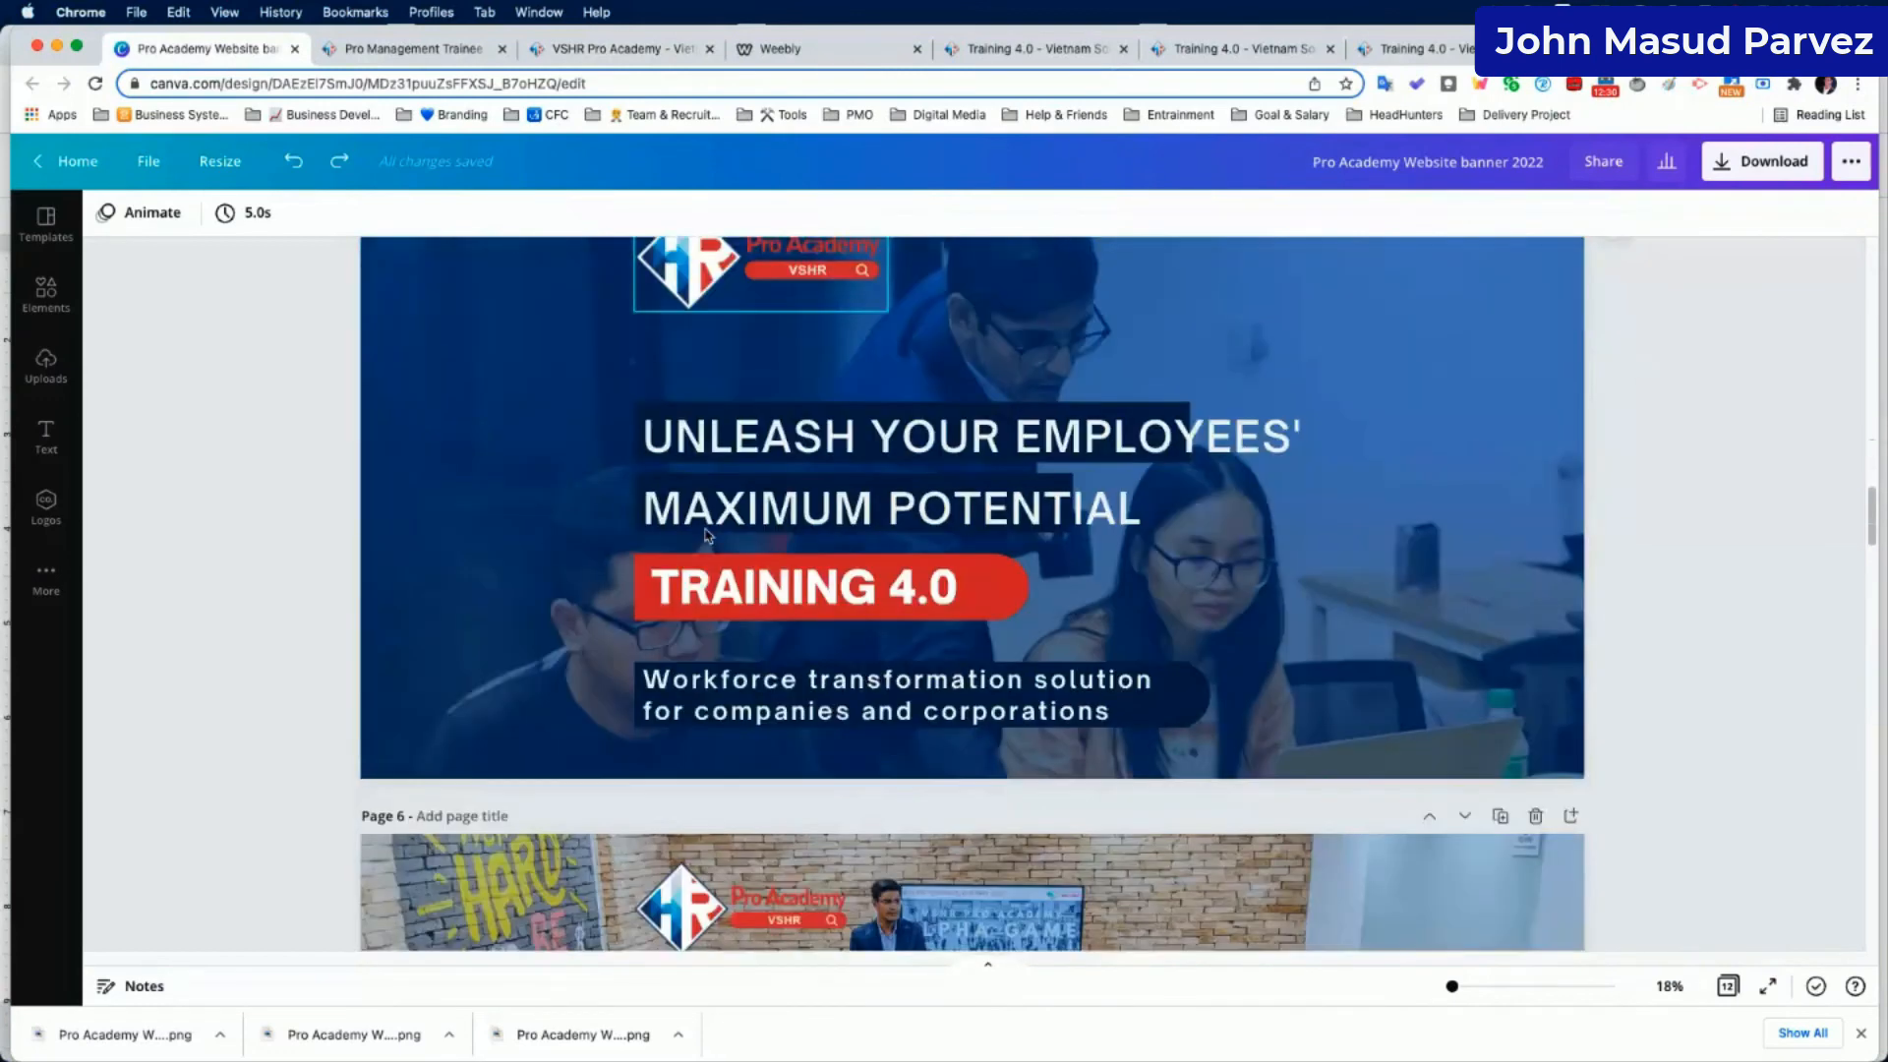
{"action": "scroll", "coordinate": [706, 535], "scroll_direction": "down", "scroll_amount": 8}
{"action": "scroll", "coordinate": [706, 535], "scroll_direction": "down", "scroll_amount": 5}
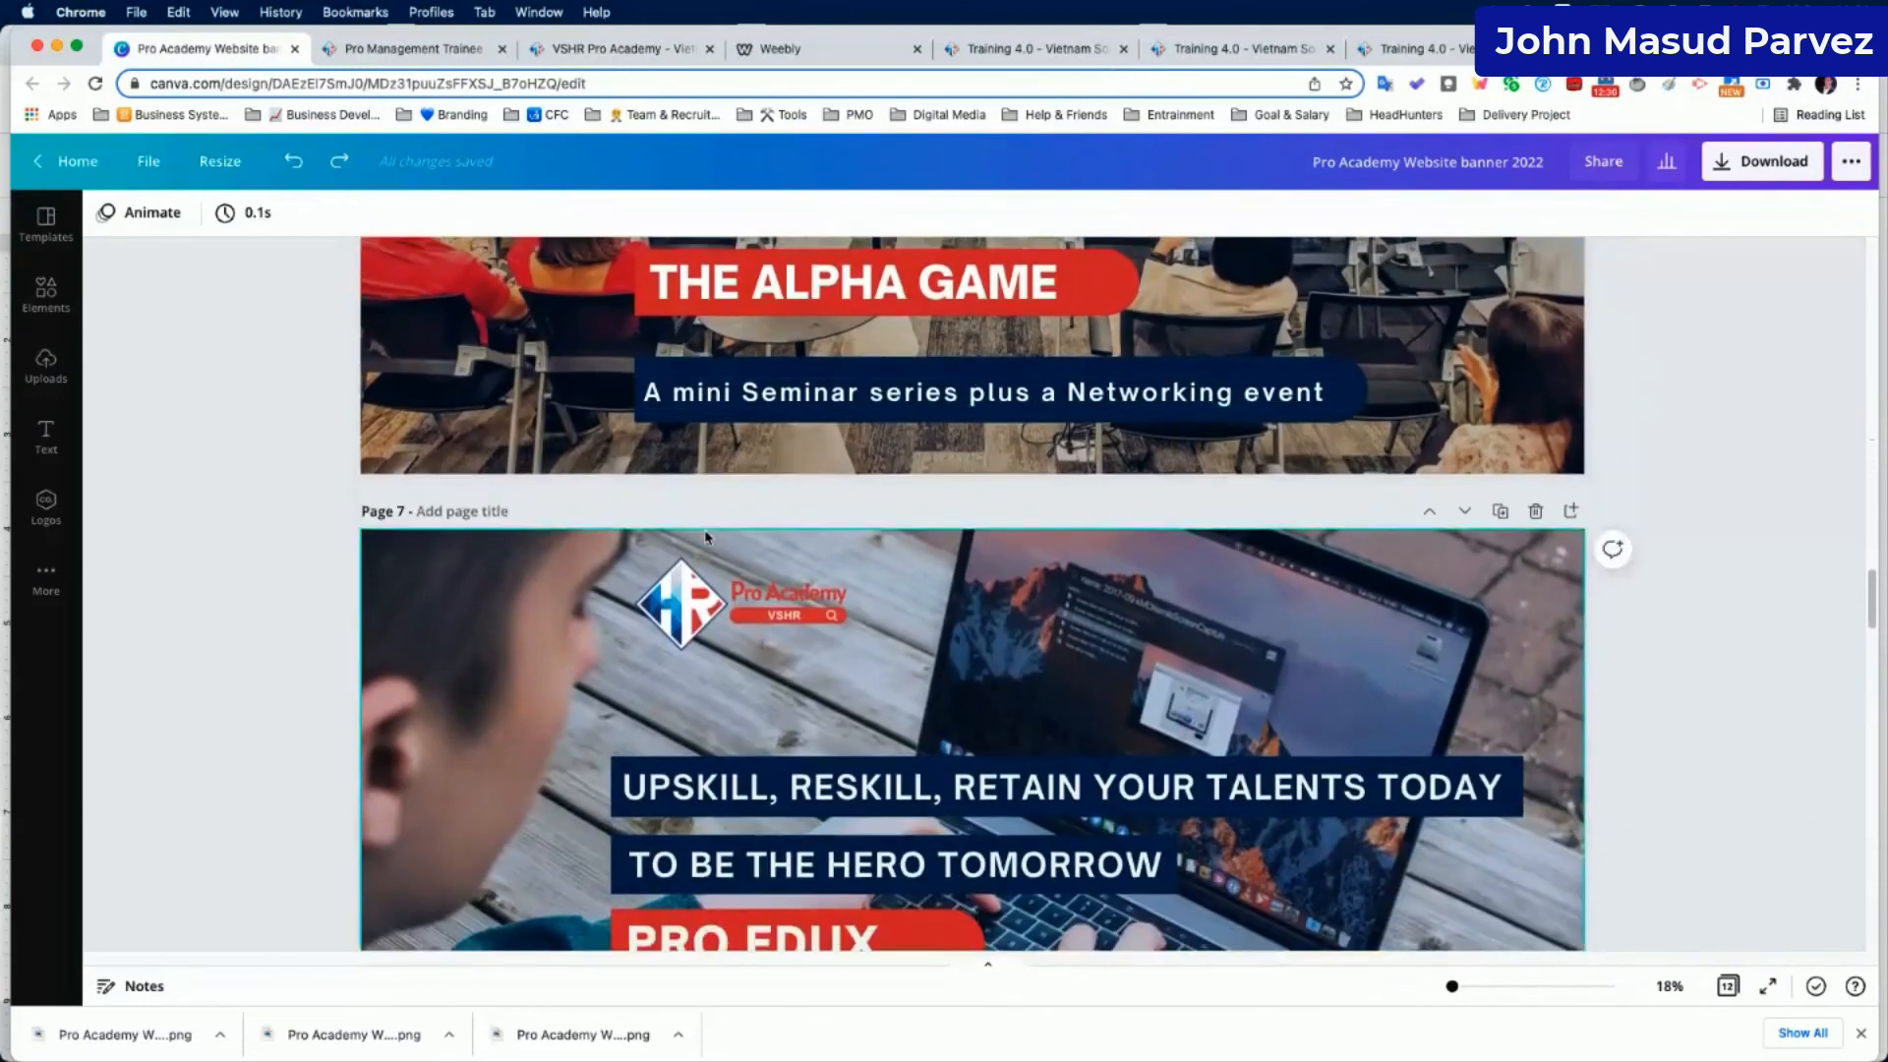
{"action": "scroll", "coordinate": [703, 537], "scroll_direction": "up", "scroll_amount": 3}
{"action": "scroll", "coordinate": [703, 537], "scroll_direction": "up", "scroll_amount": 20}
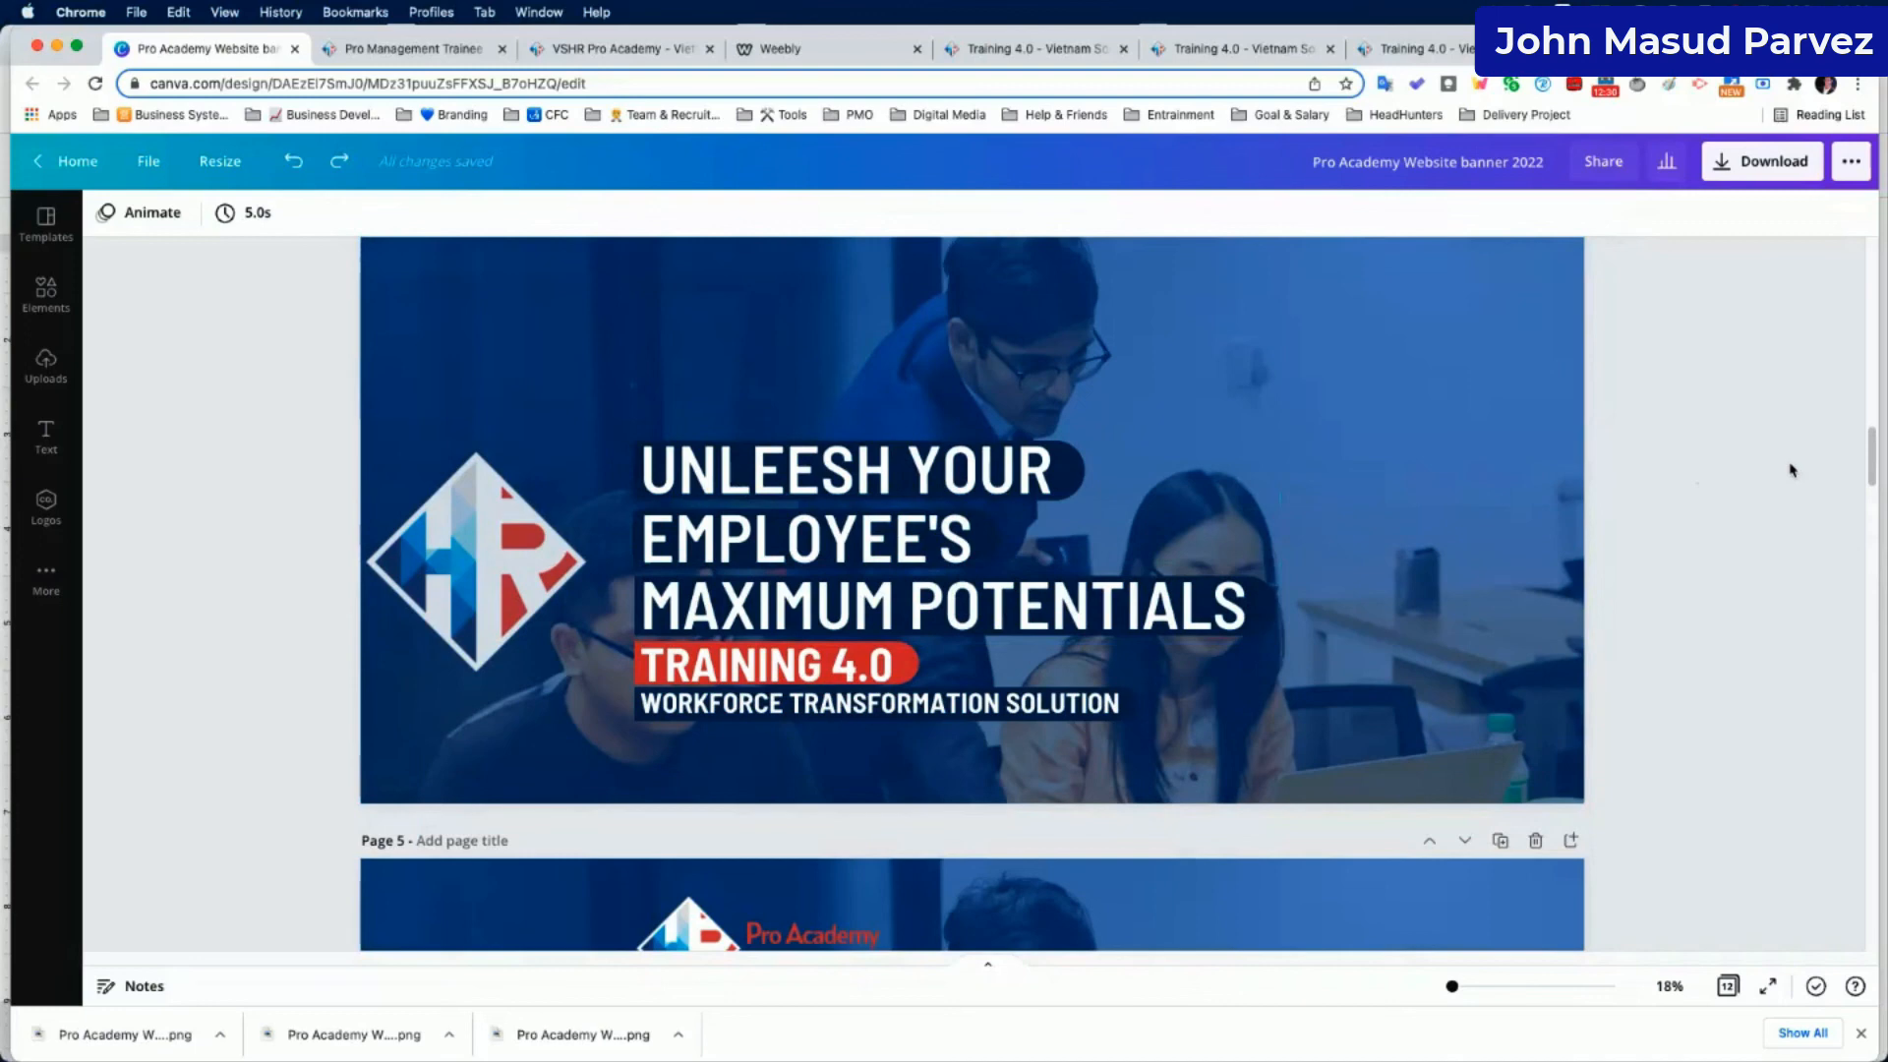
Examine how the headline, red label and subtitle are arranged on the page 3 and page 4 banners.
{"action": "scroll", "coordinate": [1087, 322], "scroll_direction": "up", "scroll_amount": 8}
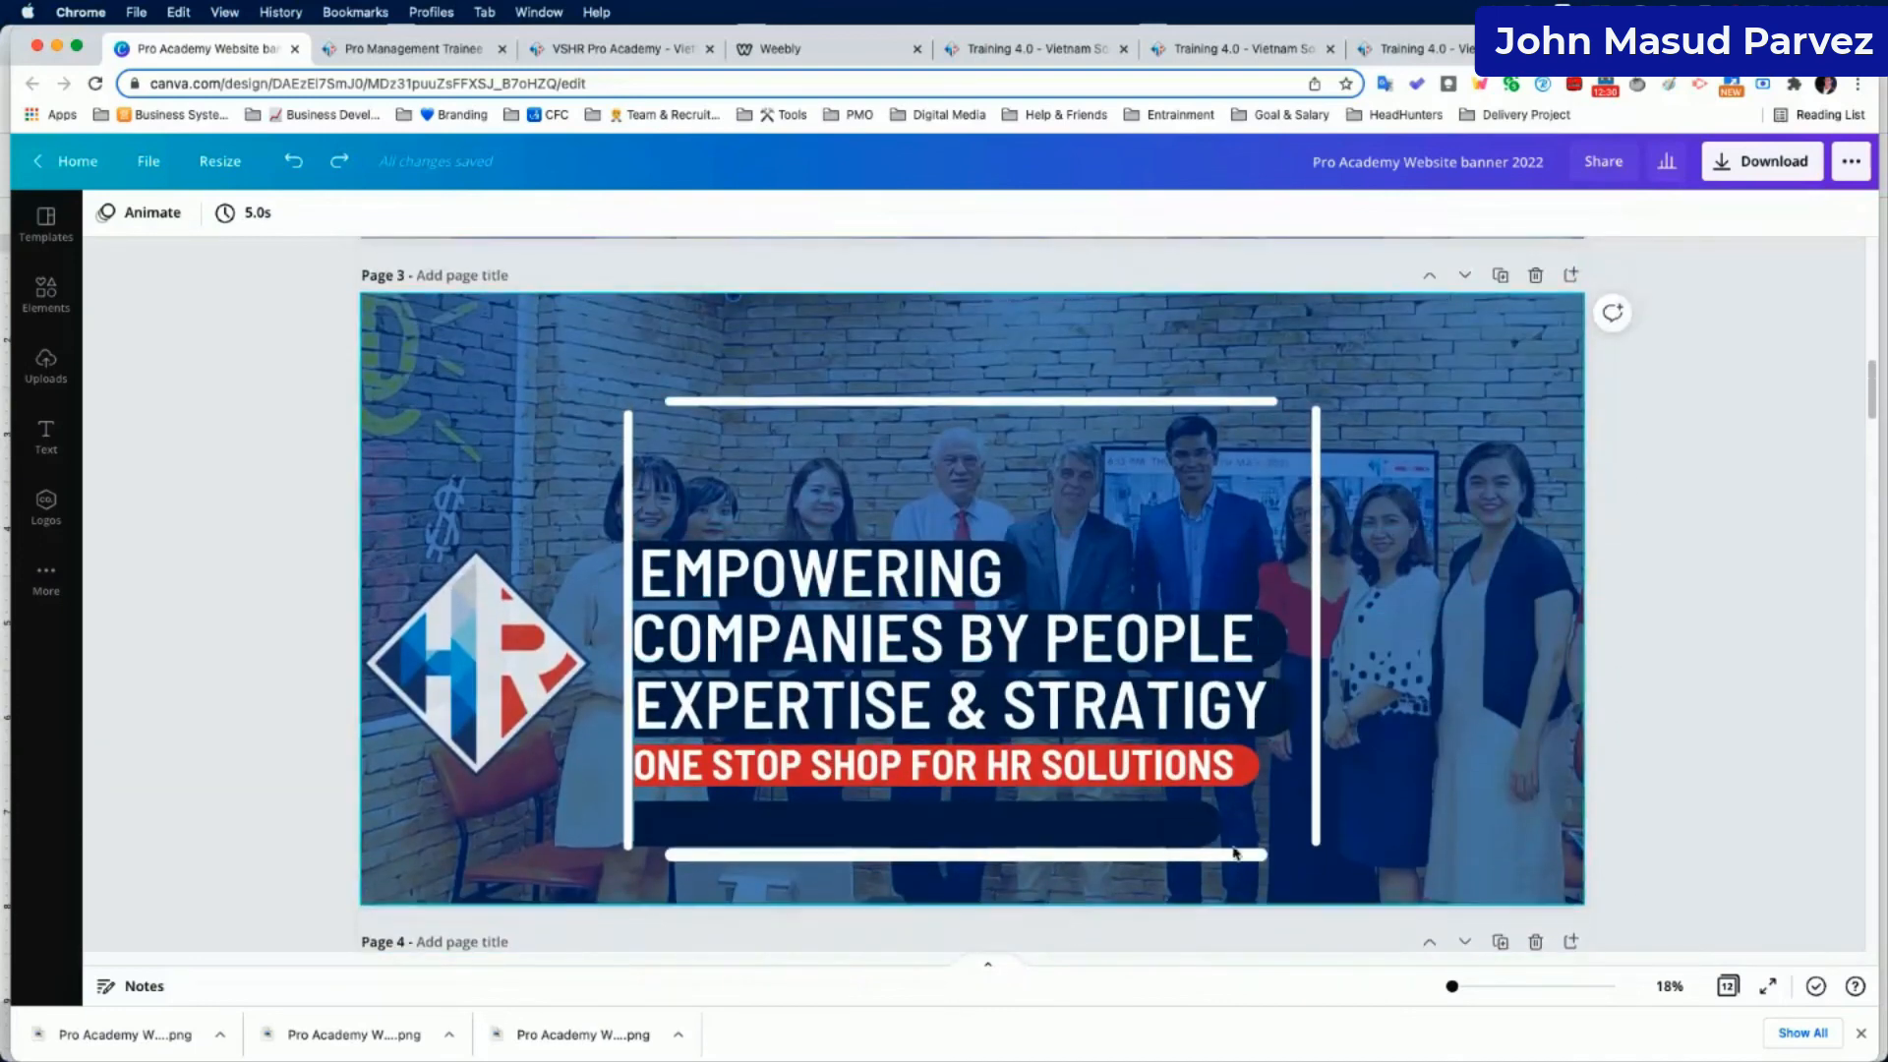
{"action": "scroll", "coordinate": [1156, 570], "scroll_direction": "down", "scroll_amount": 2}
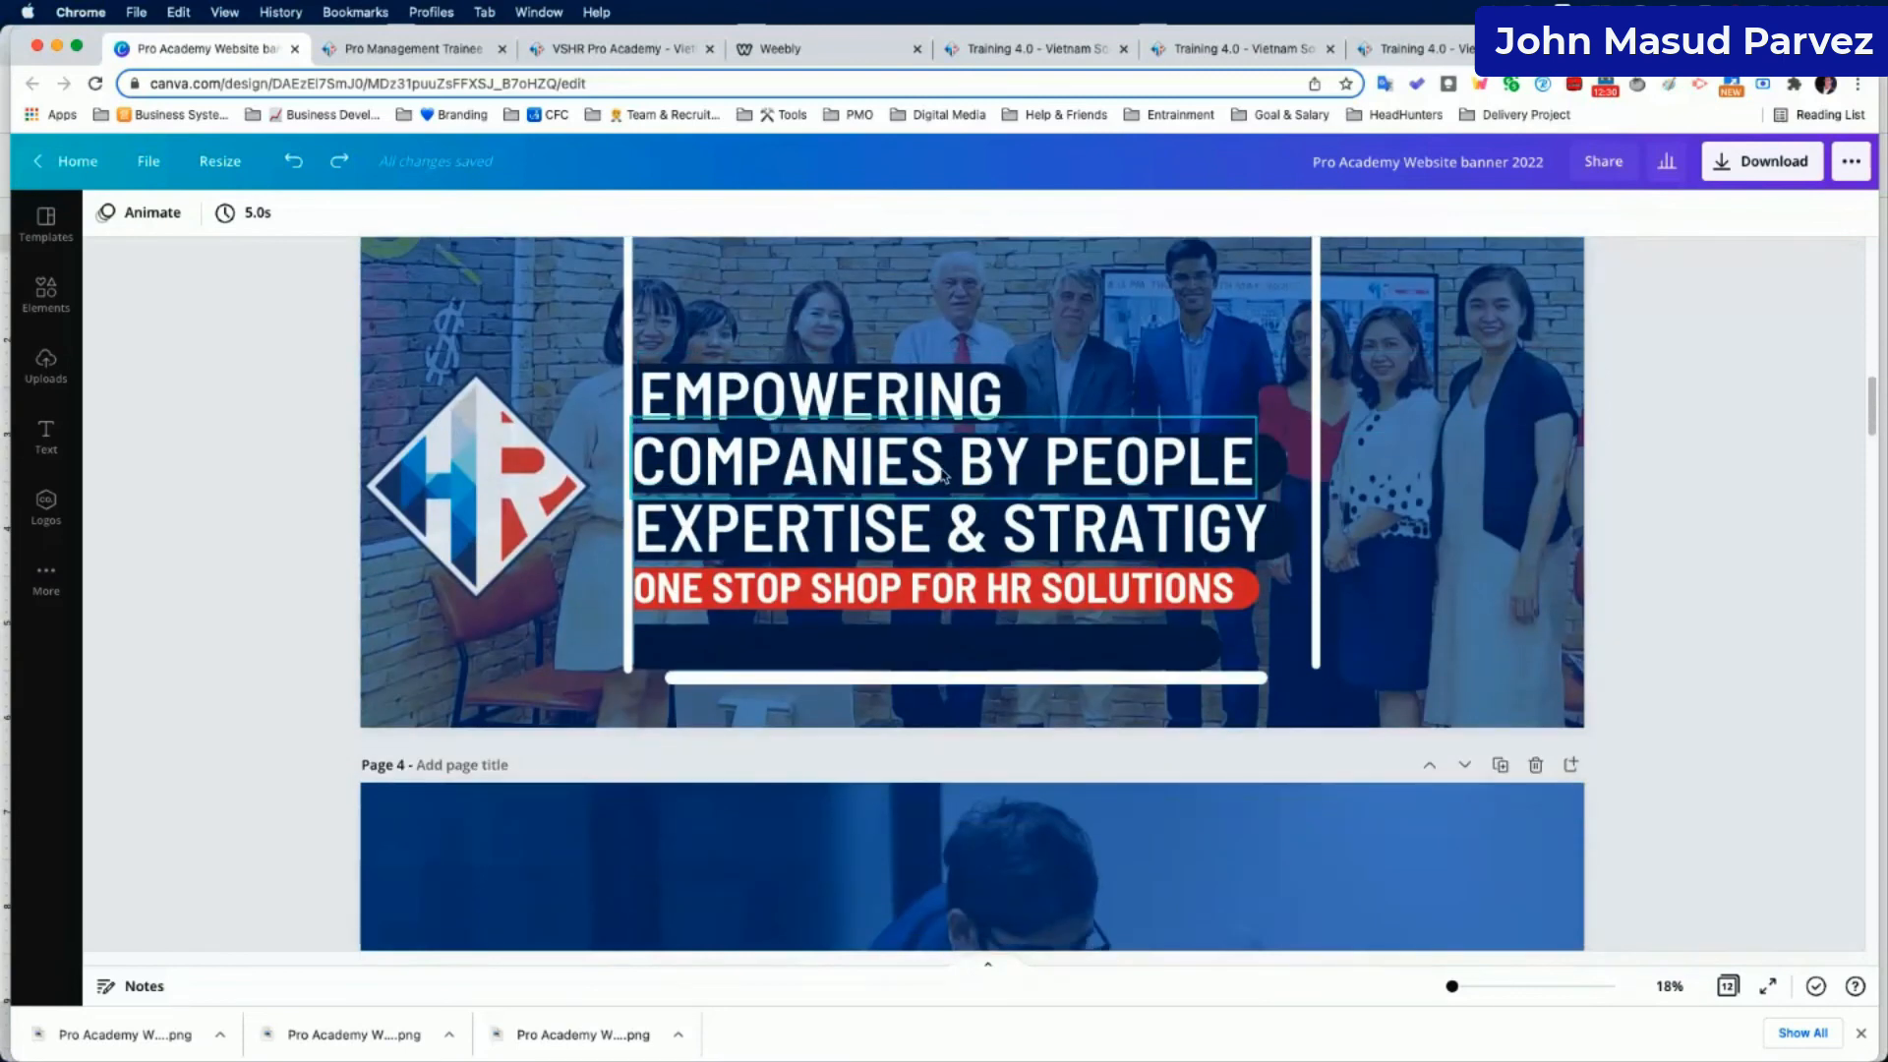
{"action": "scroll", "coordinate": [811, 551], "scroll_direction": "down", "scroll_amount": 1}
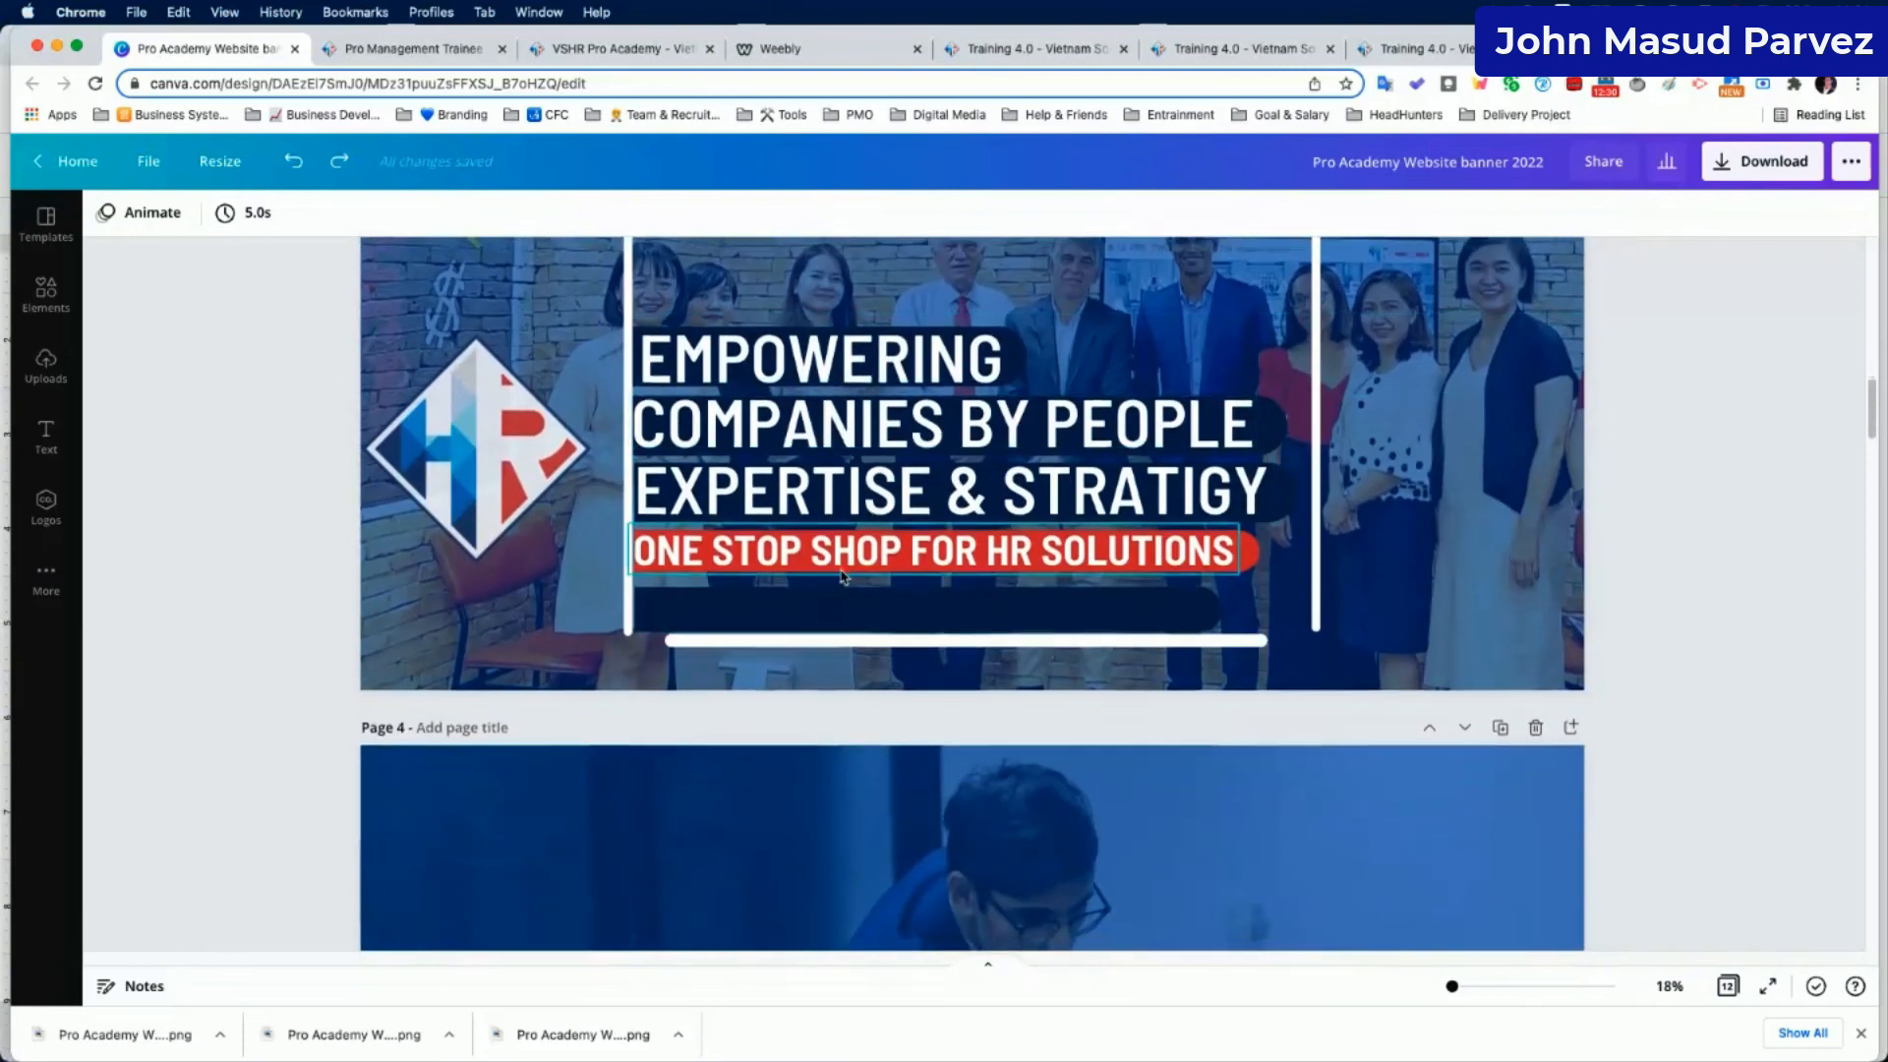
{"action": "scroll", "coordinate": [814, 587], "scroll_direction": "down", "scroll_amount": 5}
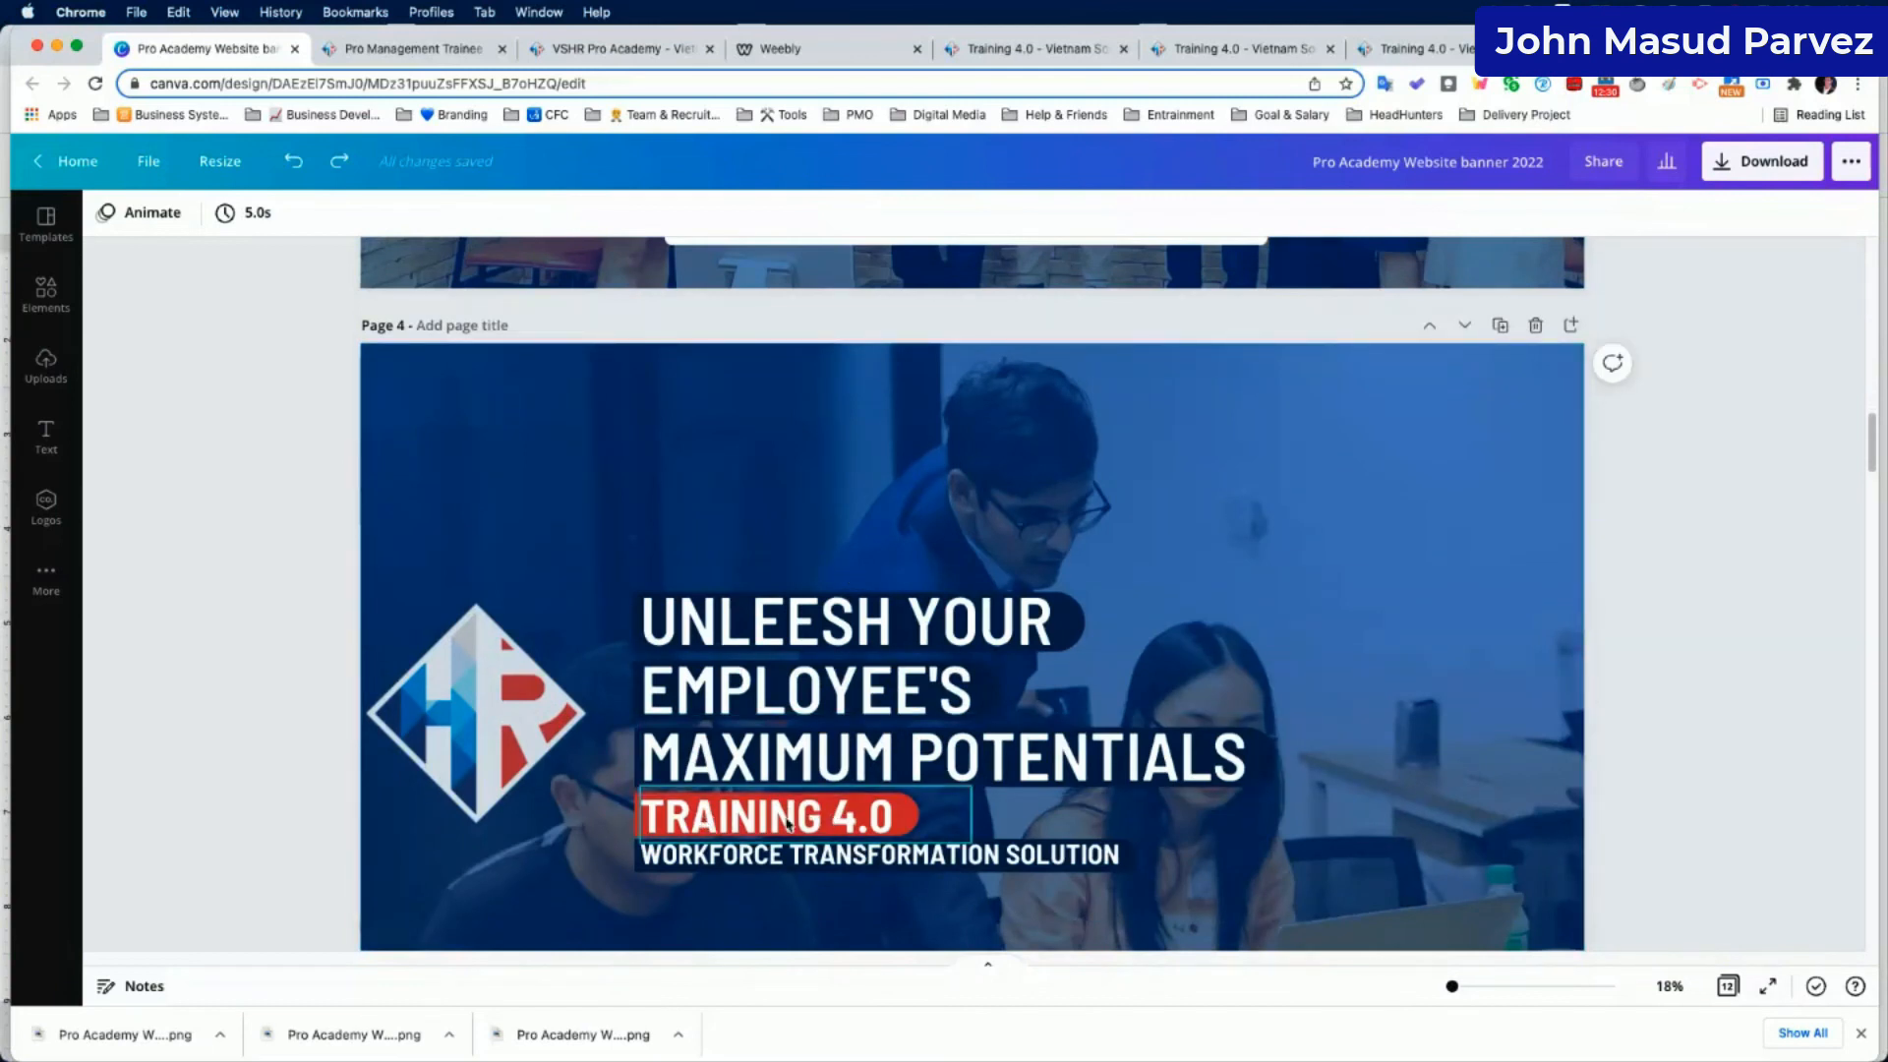
{"action": "scroll", "coordinate": [748, 831], "scroll_direction": "down", "scroll_amount": 1}
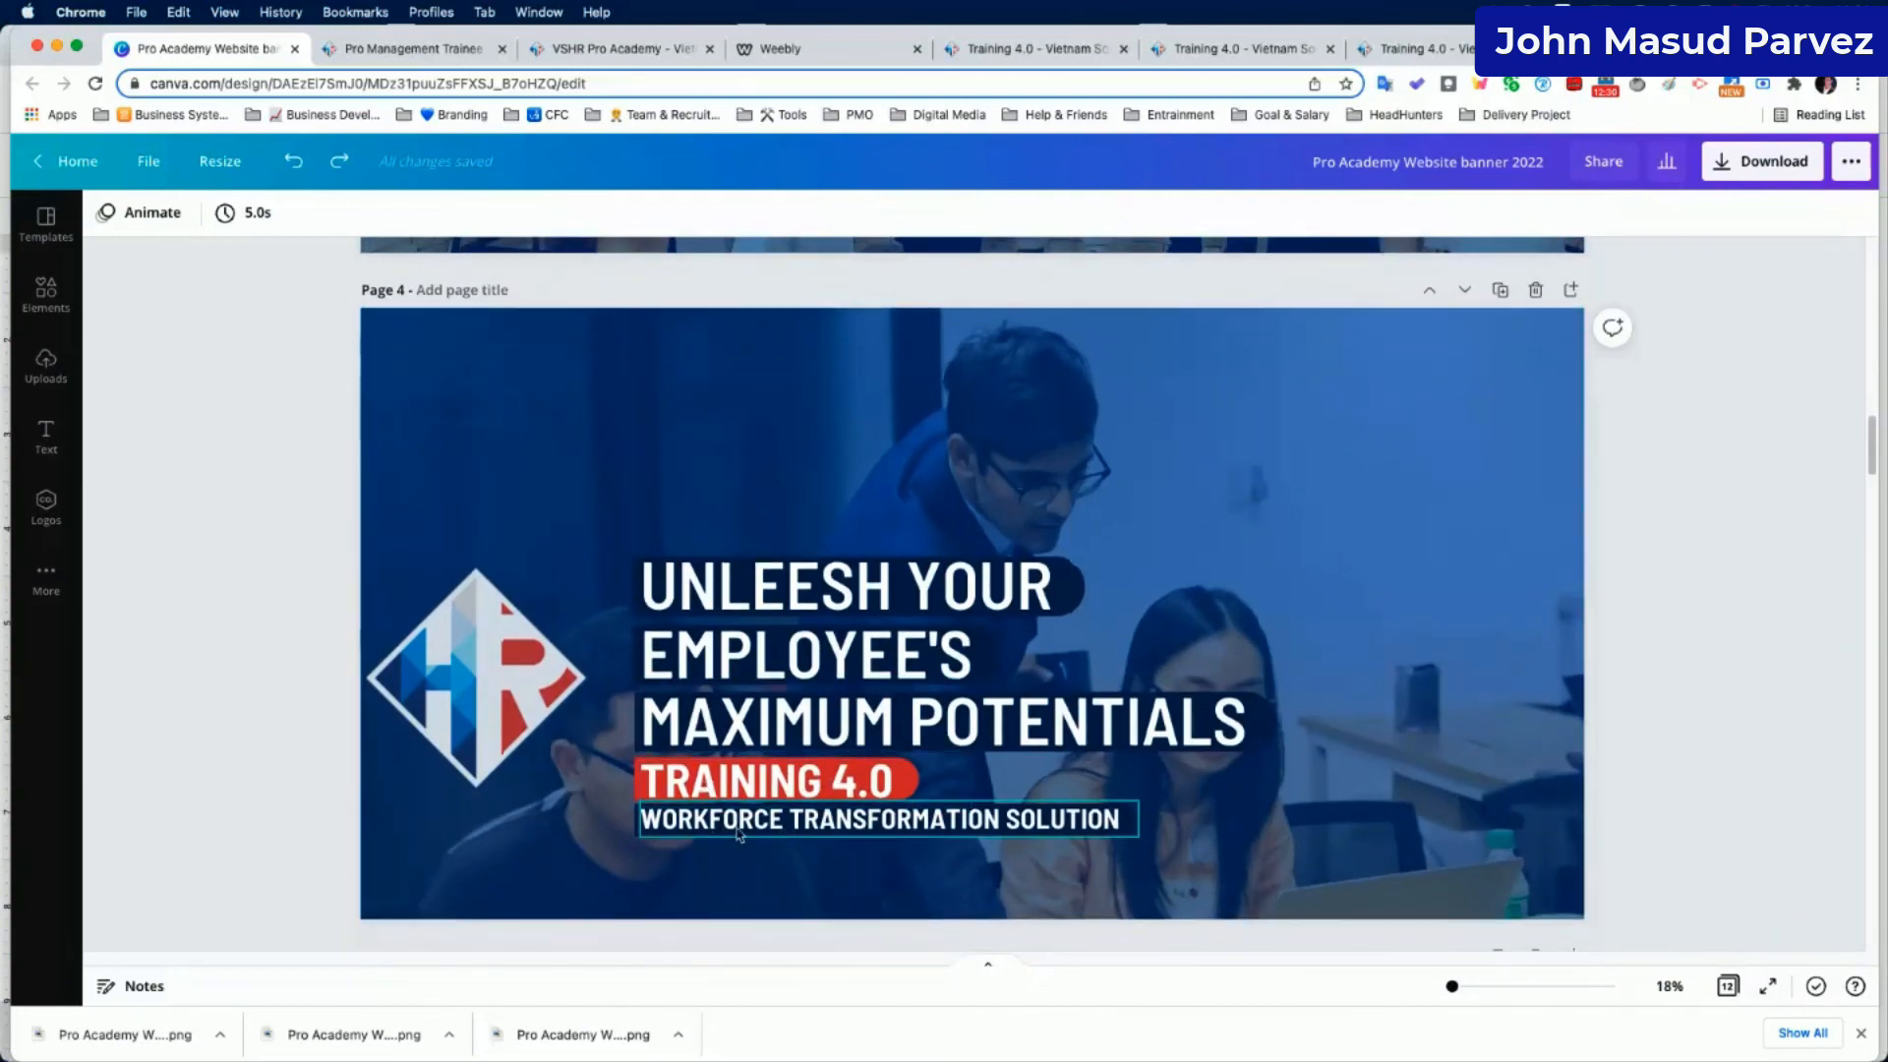